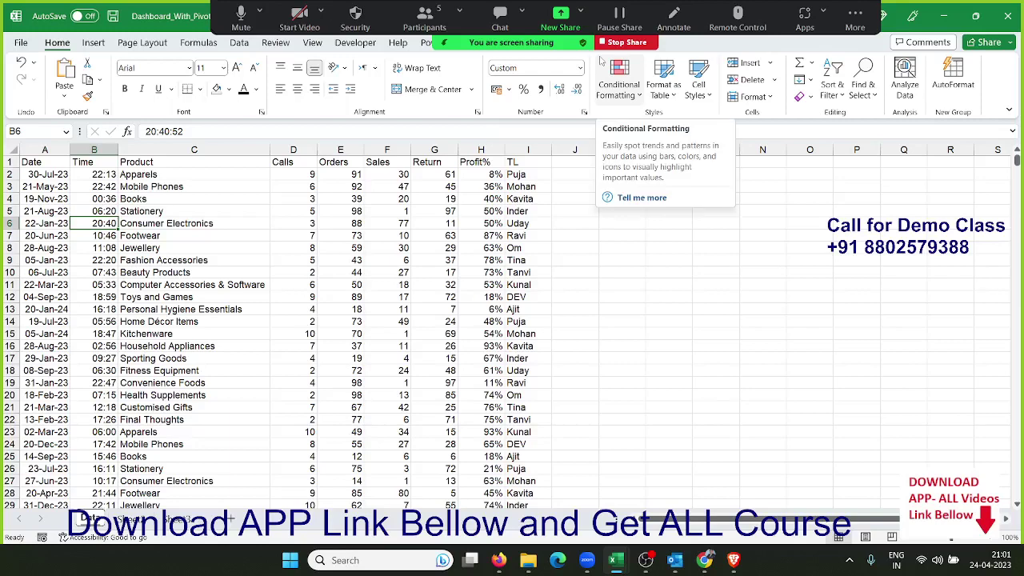
Step: Start recording the Zoom meeting from the More menu while the sales workbook is shared
left_click(460, 236)
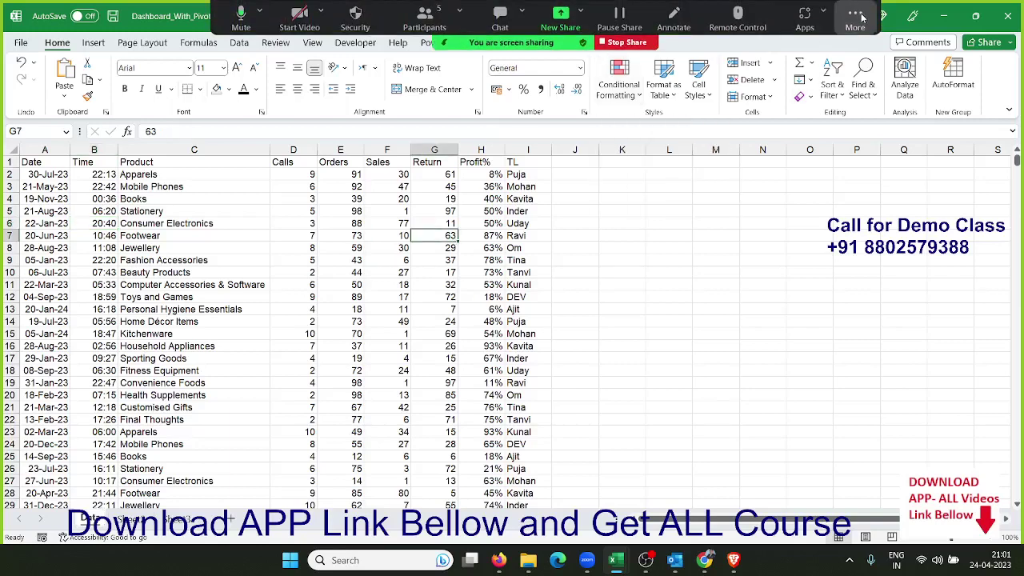
left_click(863, 17)
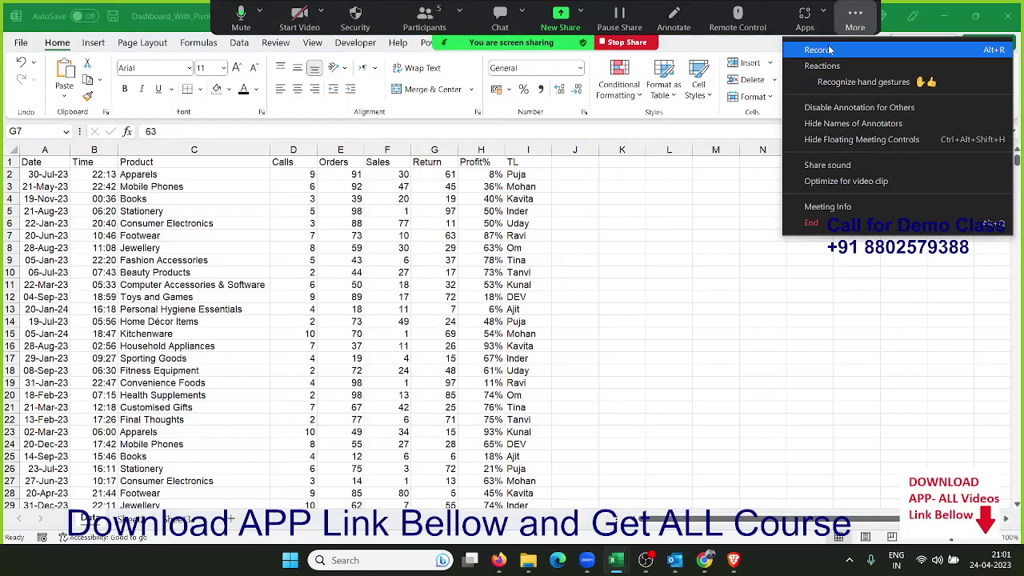
left_click(830, 49)
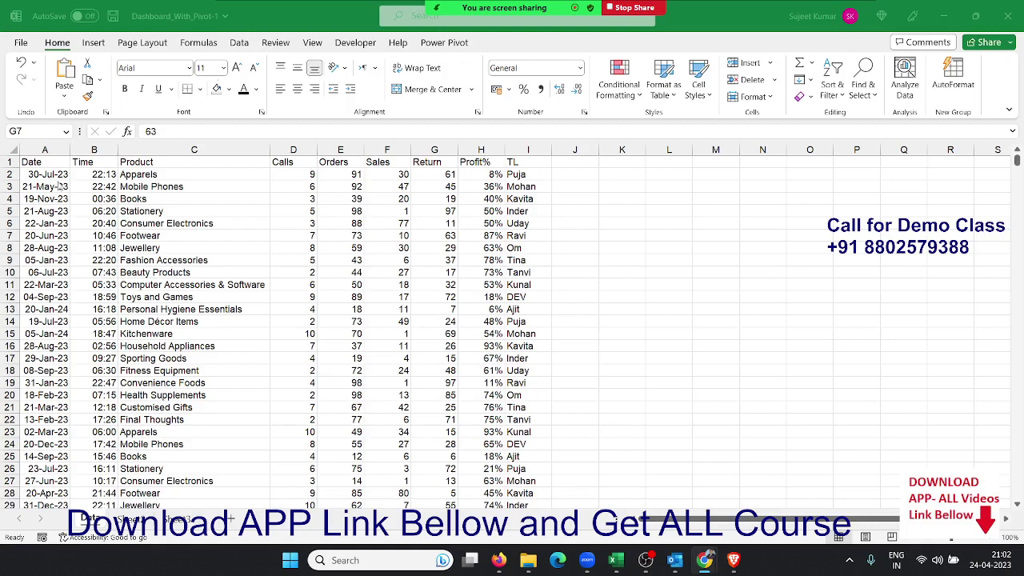
left_click(110, 188)
key("Up")
key("Up")
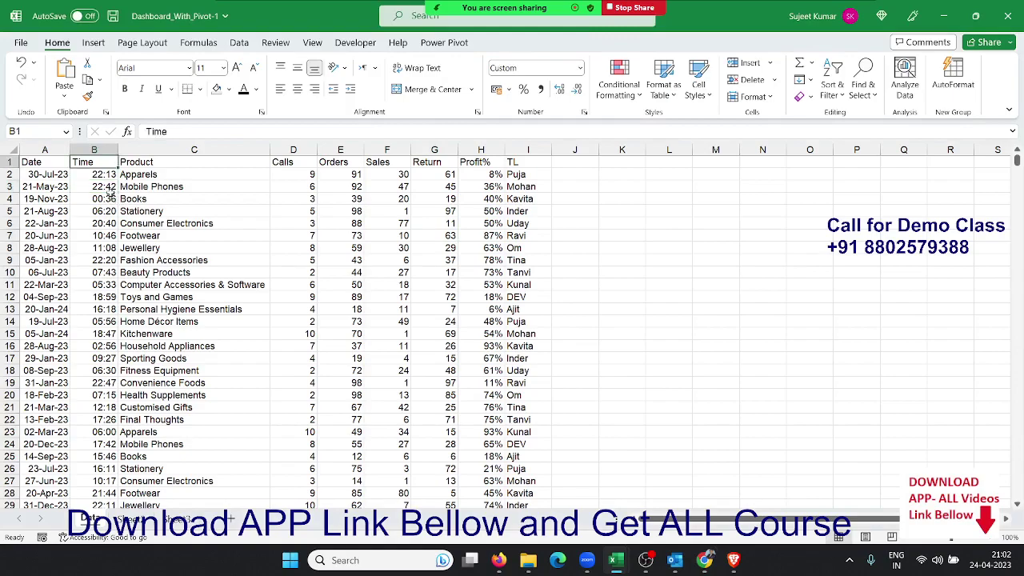
key("Left")
key("ctrl+Down")
key("ctrl+Up")
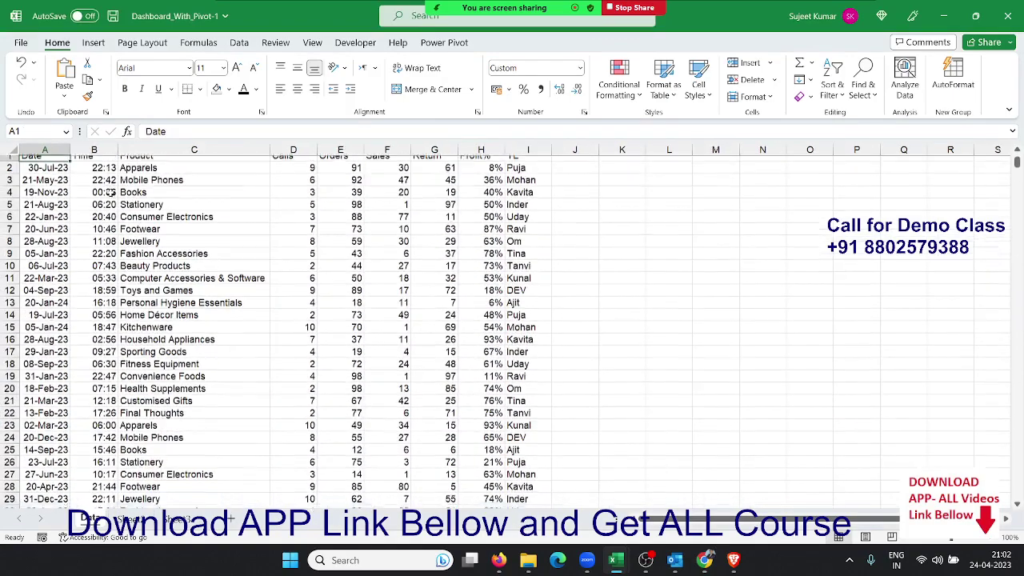
key("Right")
key("Down")
key("ctrl+Down")
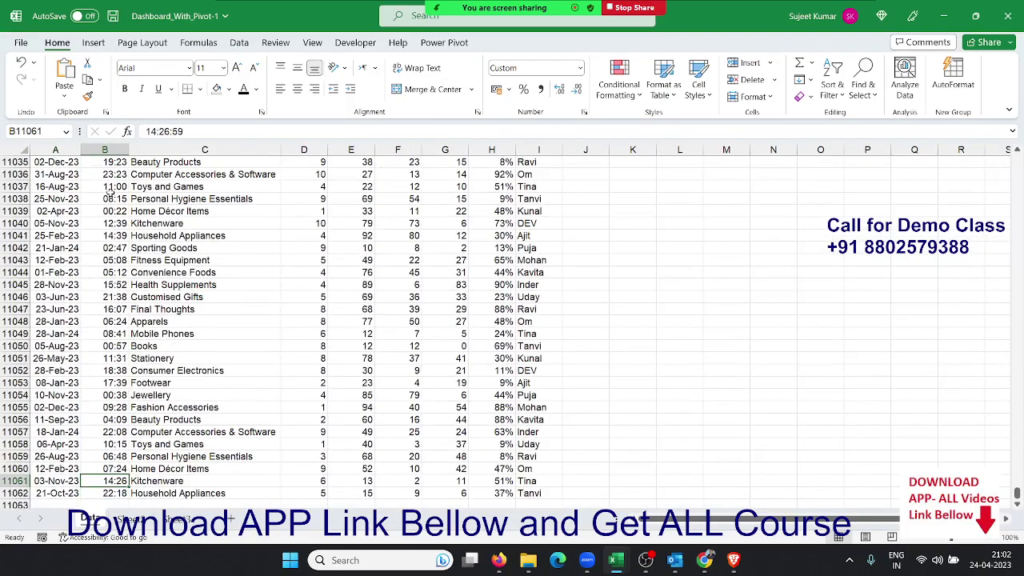
key("ctrl+Up")
key("Right")
key("Down")
key("Right")
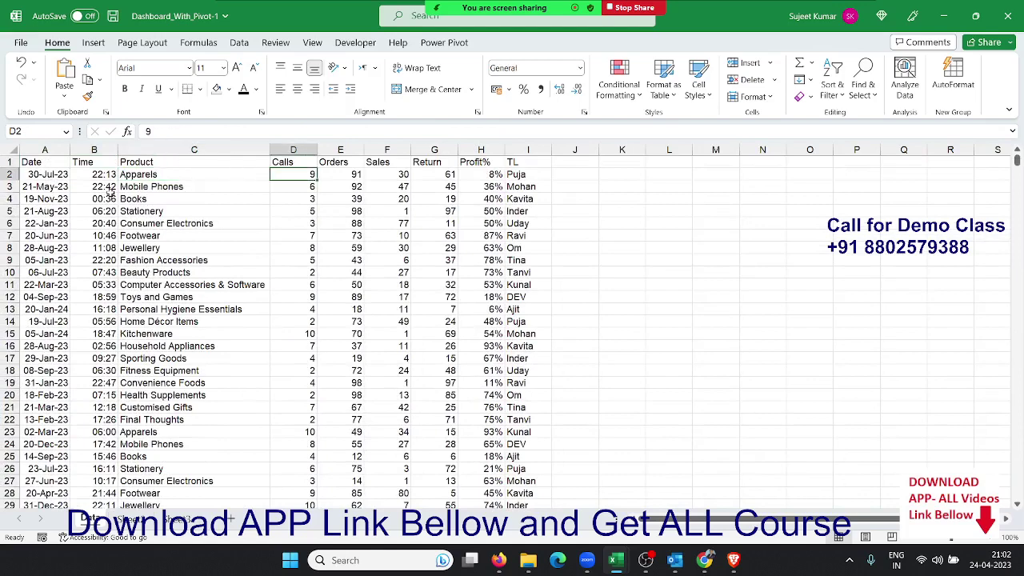
key("Right")
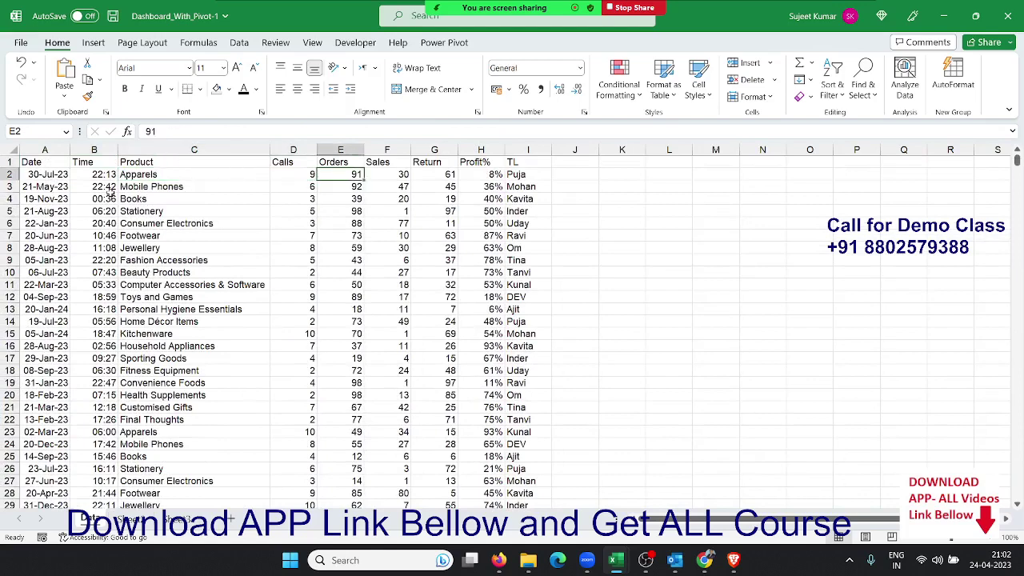
key("Right")
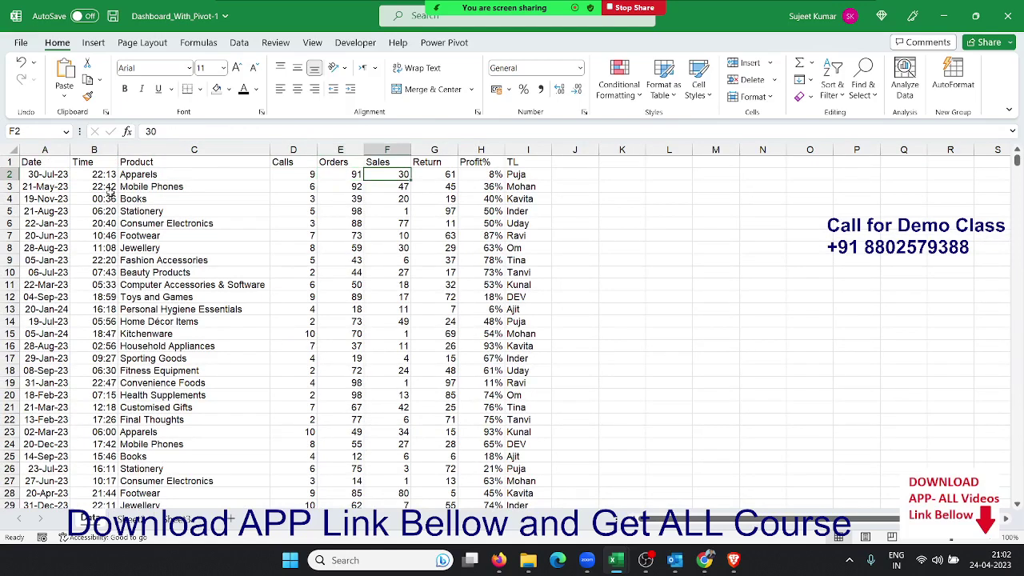
key("Right")
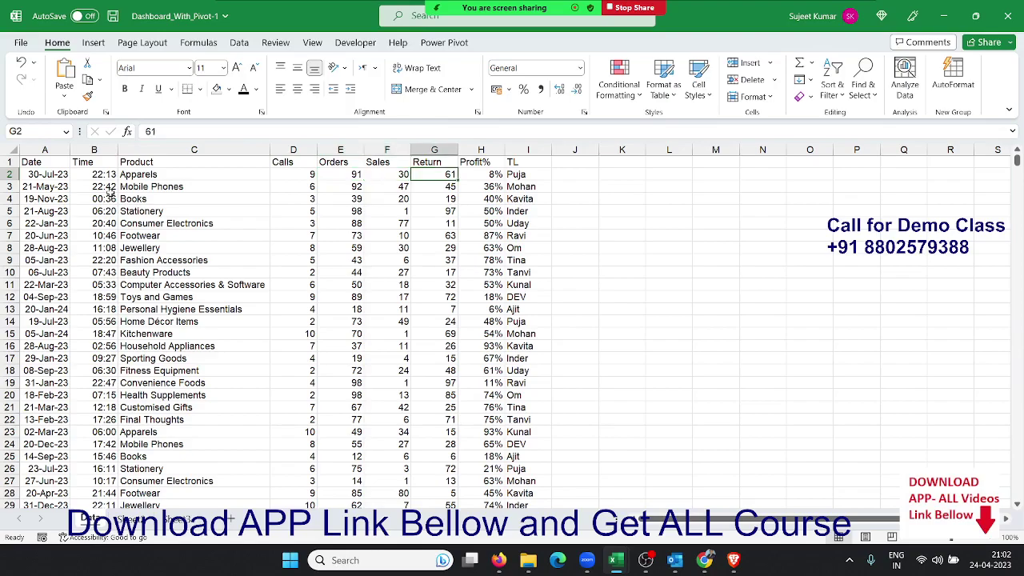
key("Right")
key("ctrl+Down")
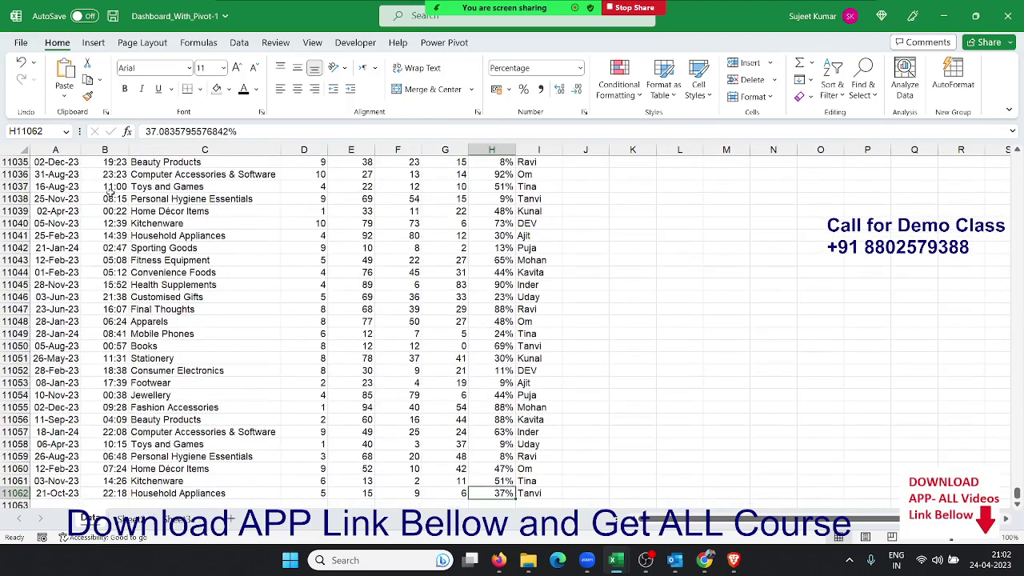
key("ctrl+Up")
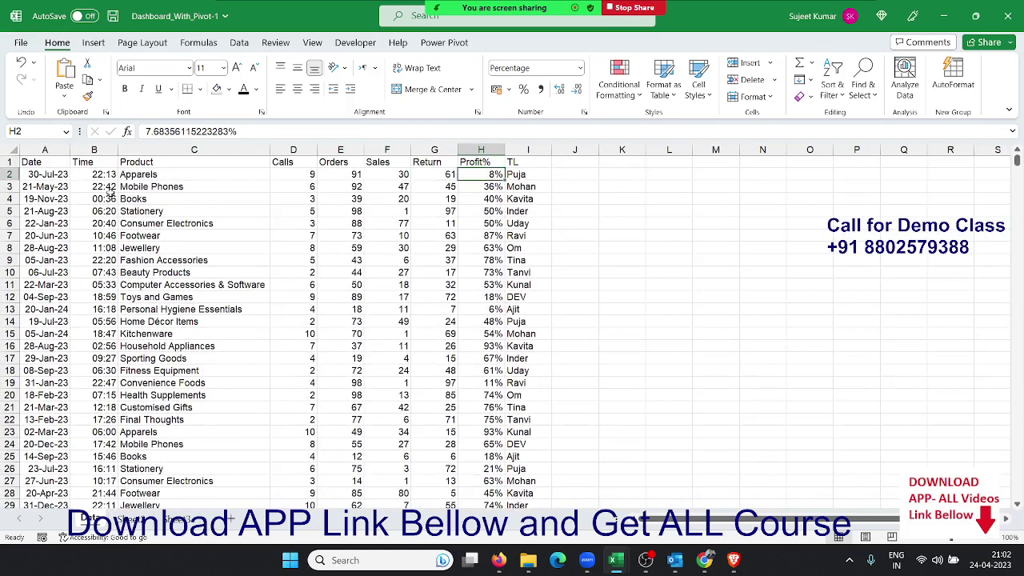
key("Right")
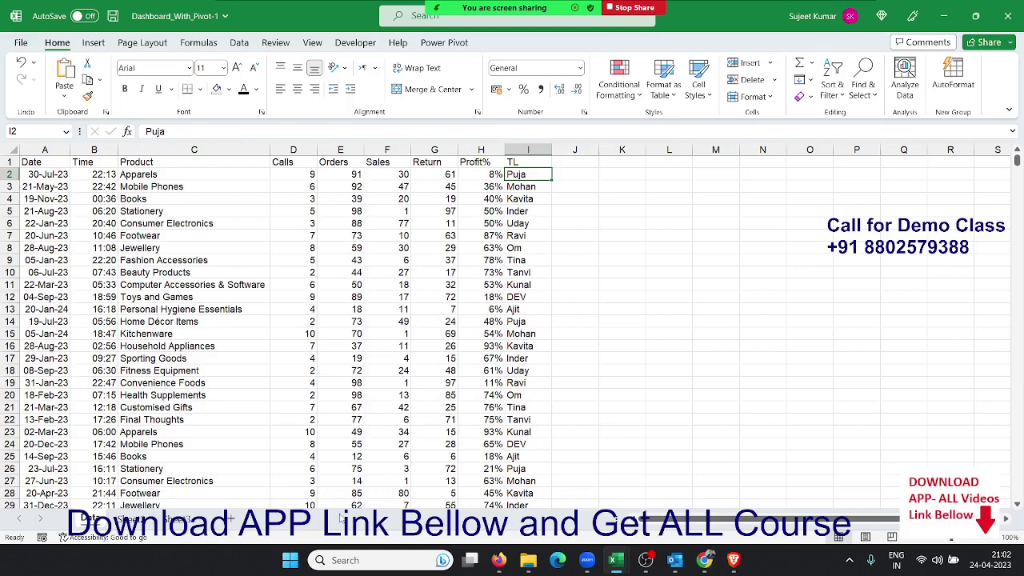
Step: Rename the empty Sheet3 to 'Dashboard' and select cell A1
left_click(178, 522)
double_click(177, 520)
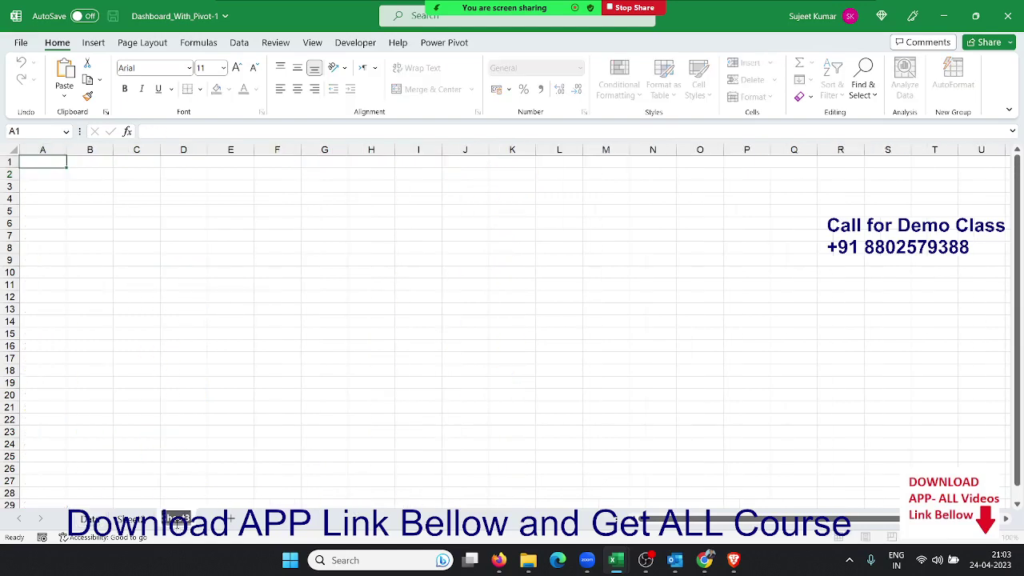
type("Dashboar")
type("d")
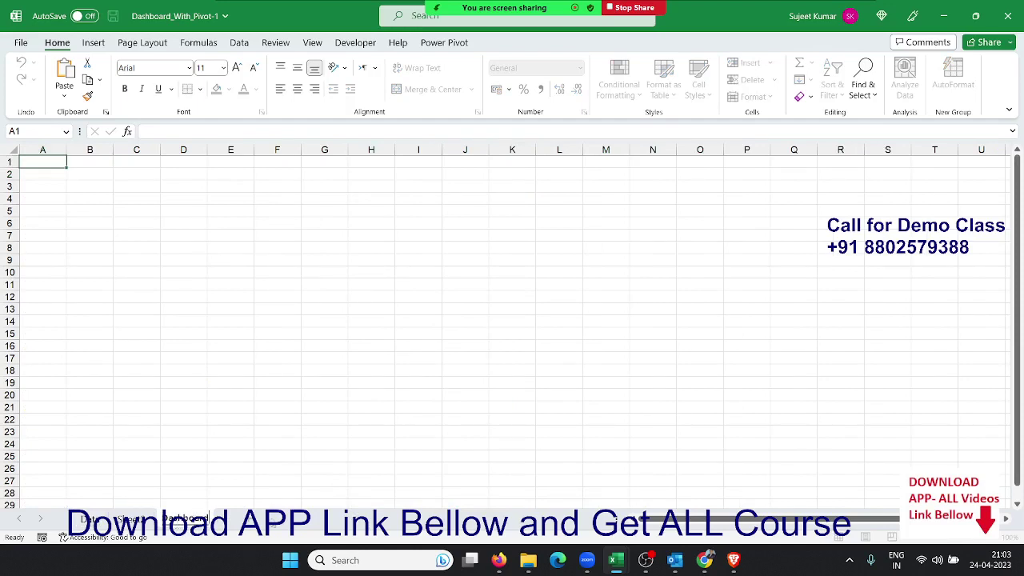
left_click(354, 285)
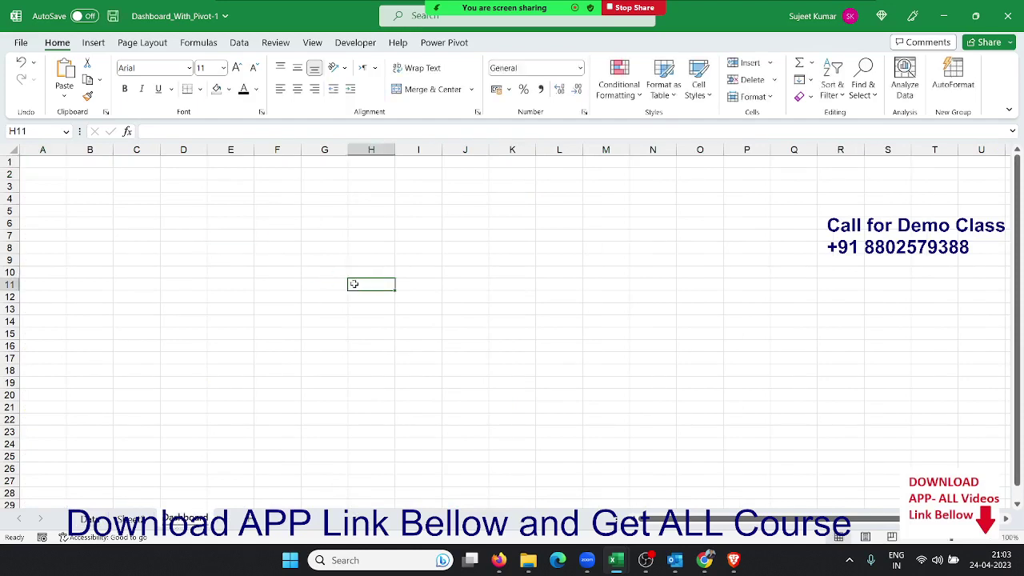
left_click(56, 165)
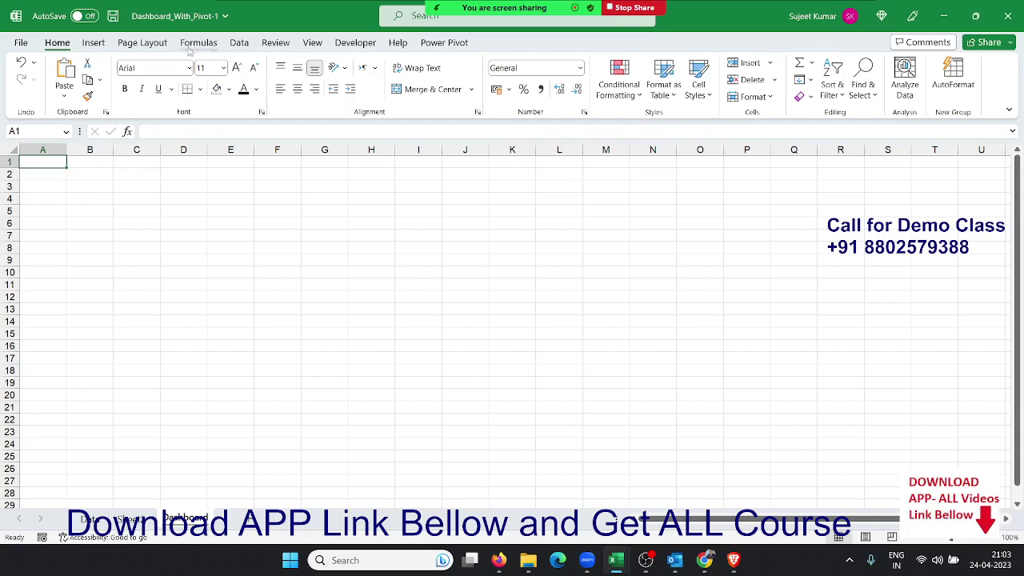
Step: Turn off Gridlines View on the Dashboard sheet
left_click(144, 43)
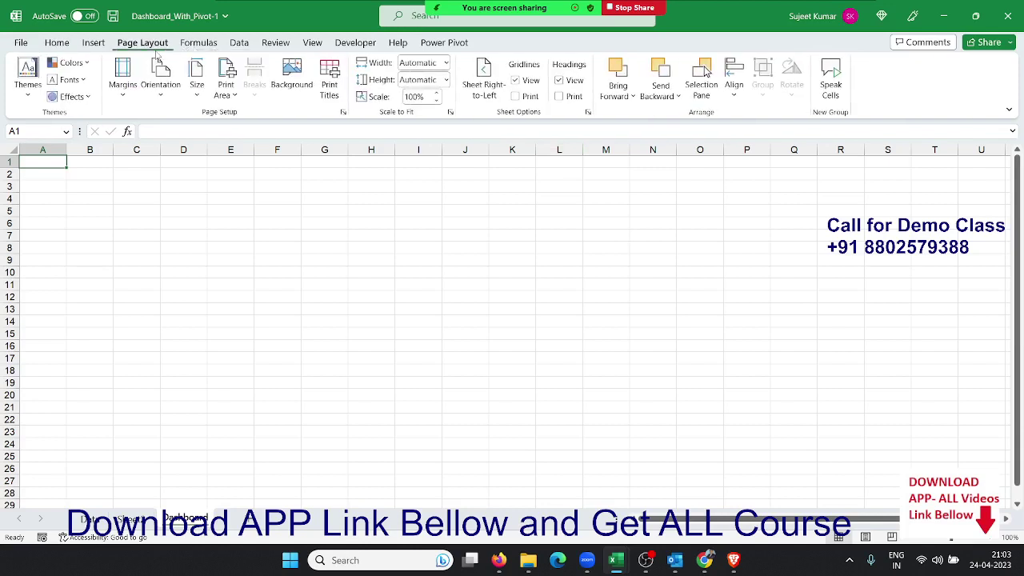
left_click(514, 80)
left_click(350, 294)
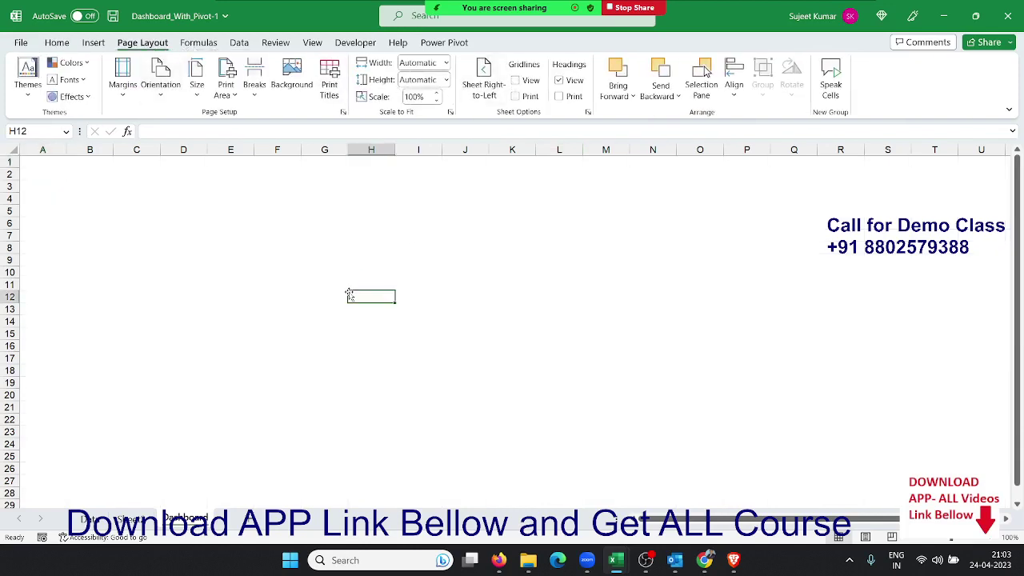
Step: Merge and centre cells A1:F4 into a single block
left_click(49, 157)
left_click_drag(49, 158, 265, 186)
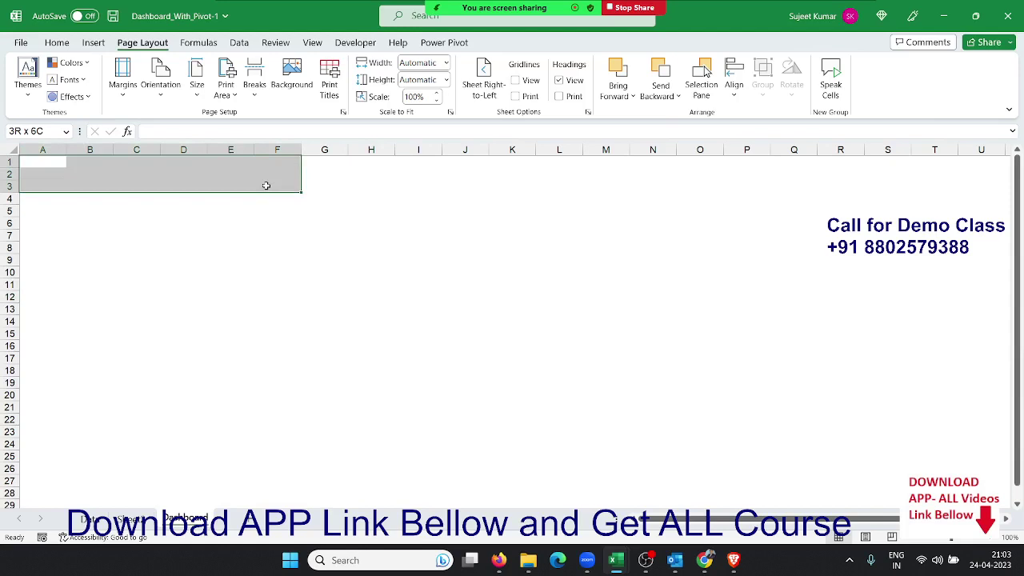
left_click_drag(266, 186, 269, 198)
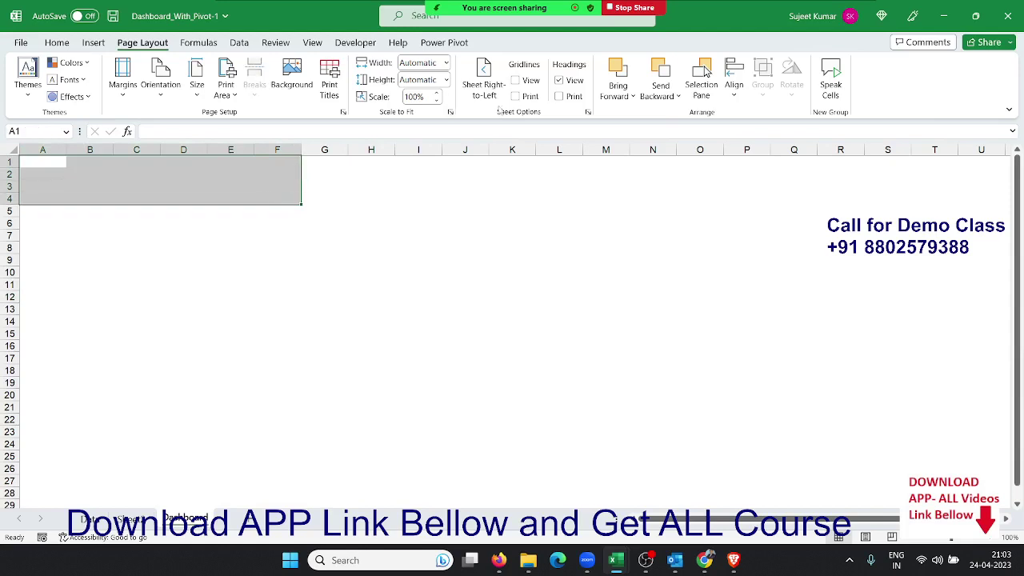
left_click(56, 43)
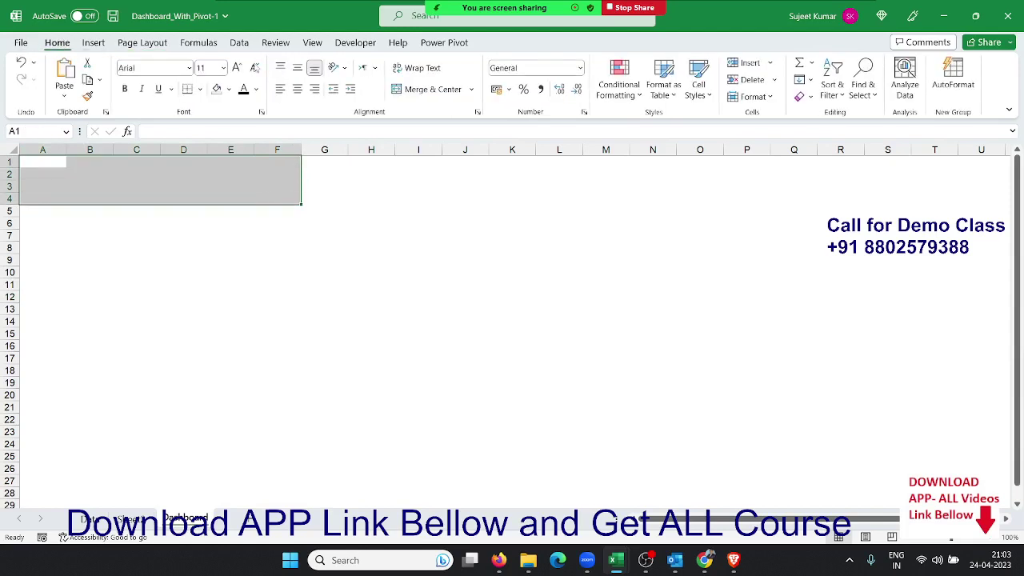
left_click(411, 90)
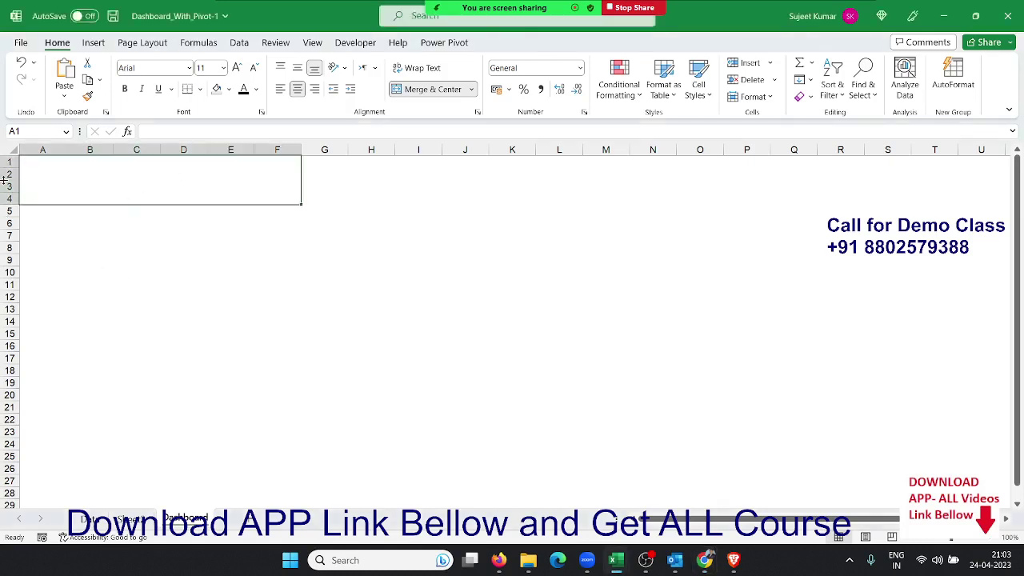
Step: Undo stray selections, merge B2:G5 as the header, and paste the IPT Excel School logo near F10
left_click(32, 150)
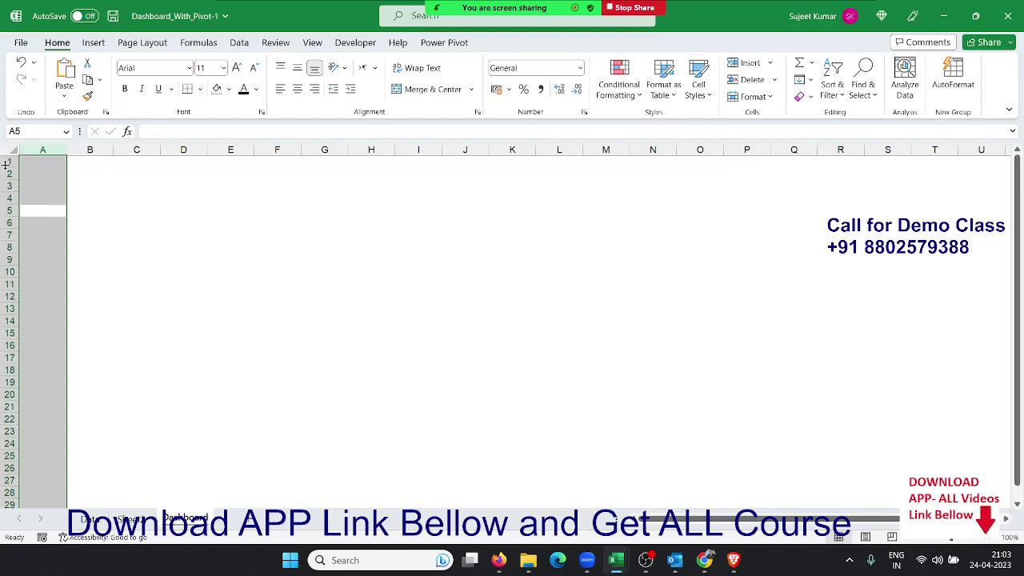
left_click(5, 162)
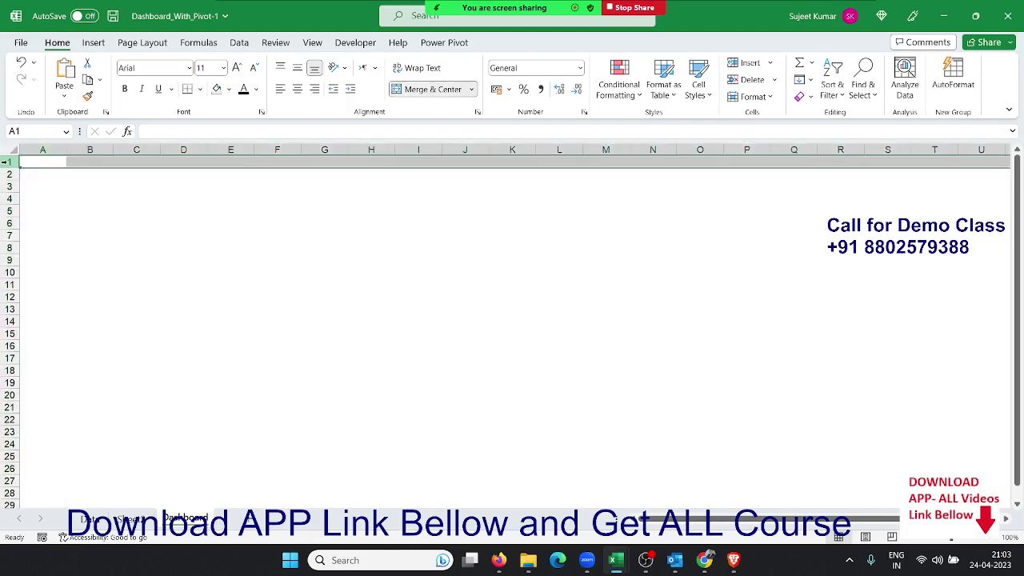
key("ctrl+z")
key("ctrl+z")
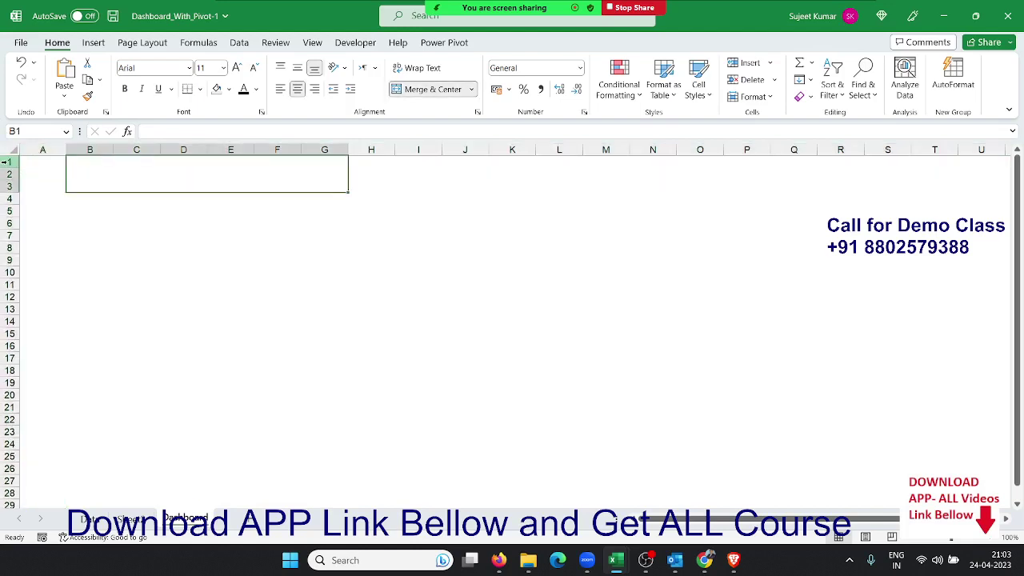
key("ctrl+z")
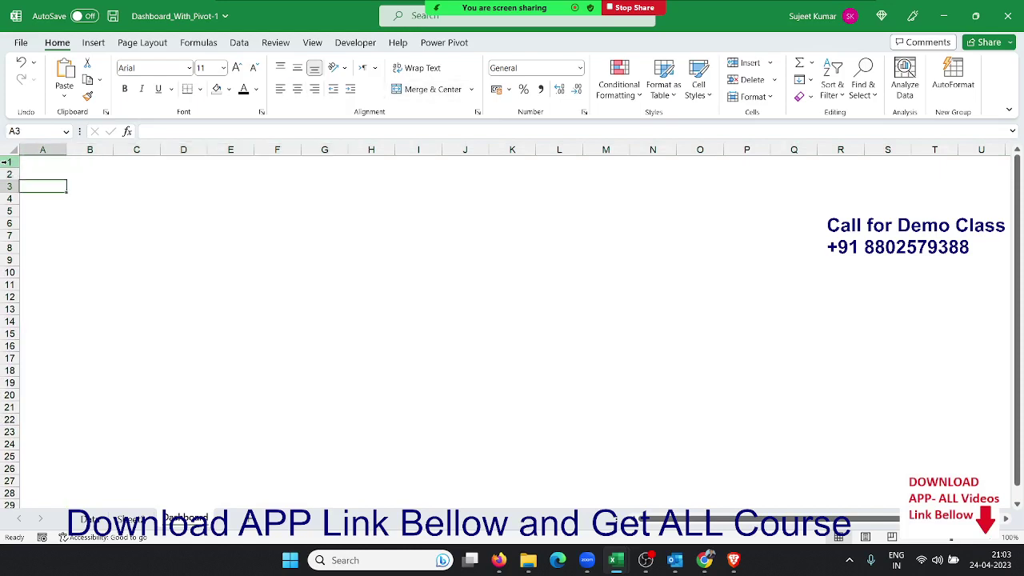
left_click(6, 163)
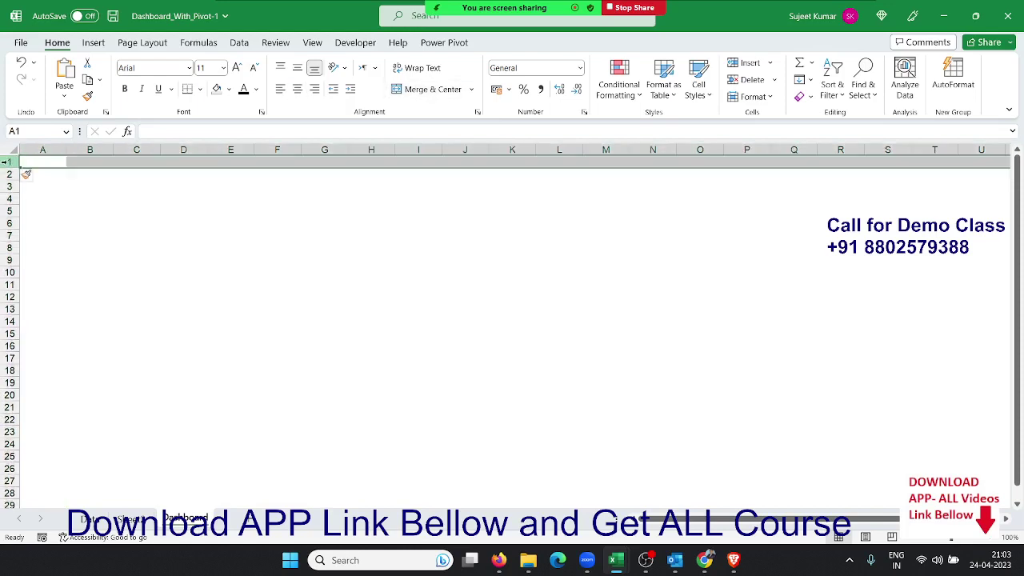
key("ctrl+z")
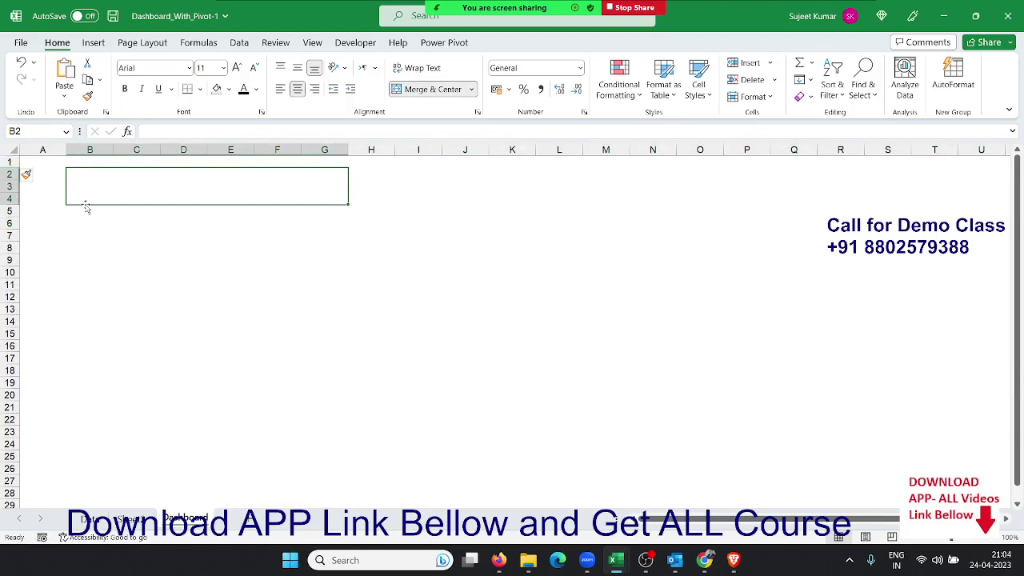
left_click_drag(85, 202, 85, 210)
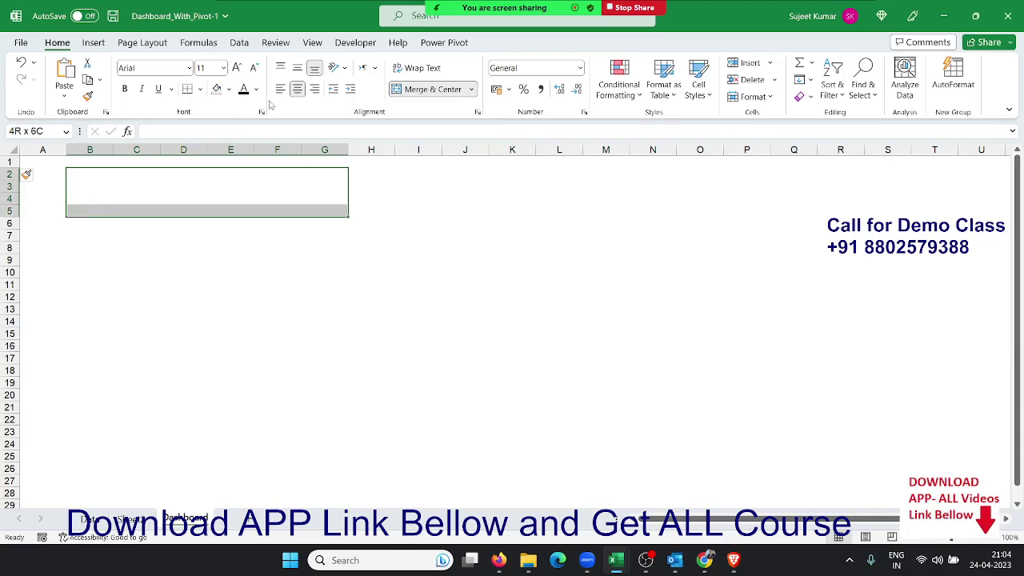
left_click(403, 95)
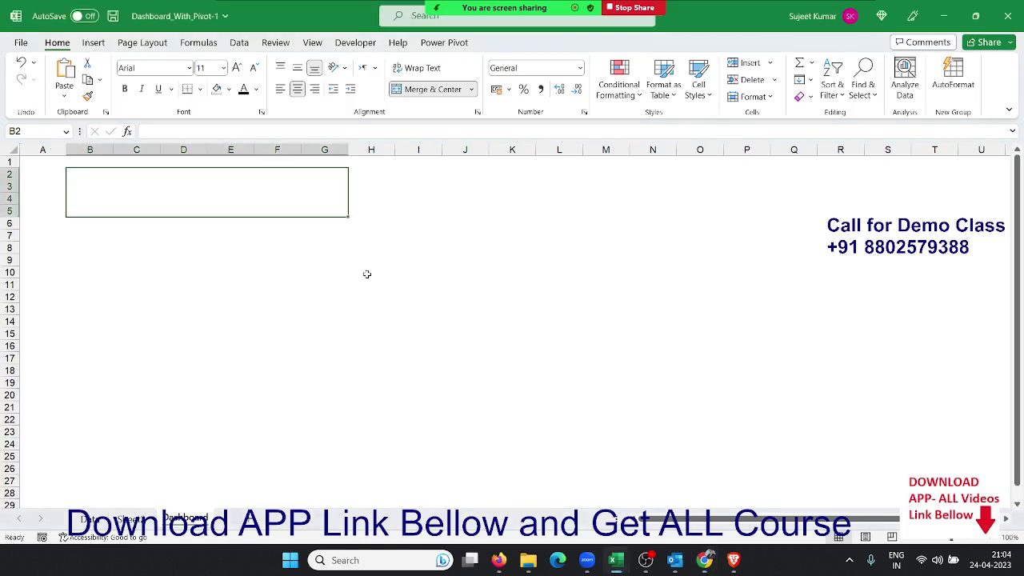
left_click(300, 273)
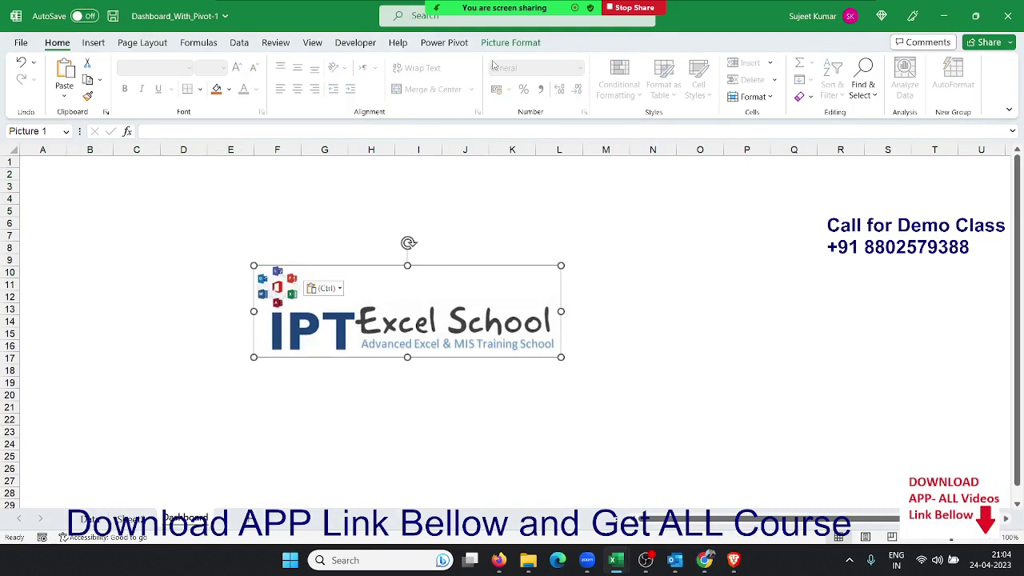
Step: Crop the pasted logo to keep only its IPT icon, removing the Excel School text
left_click(515, 44)
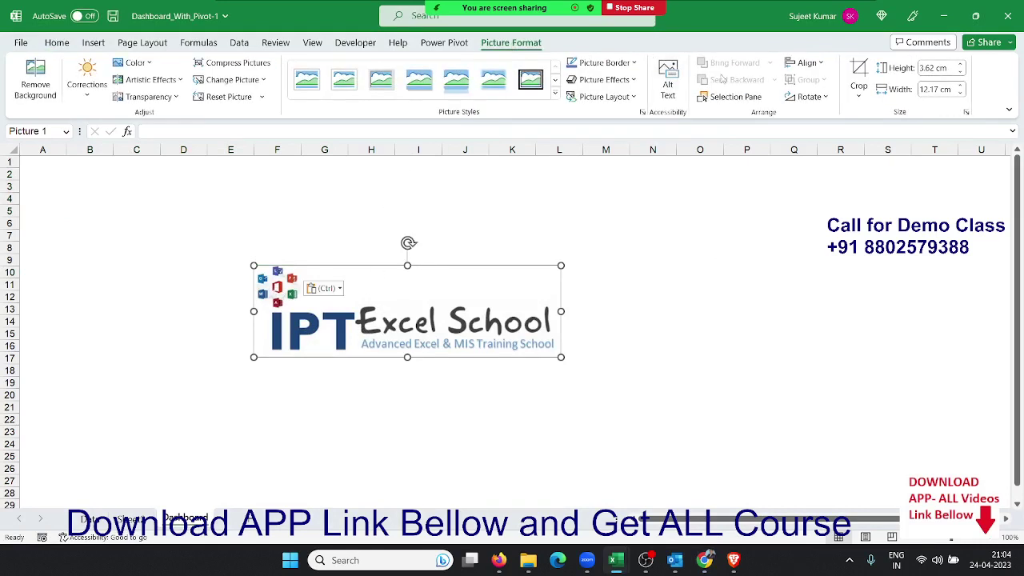
left_click(859, 96)
left_click(866, 114)
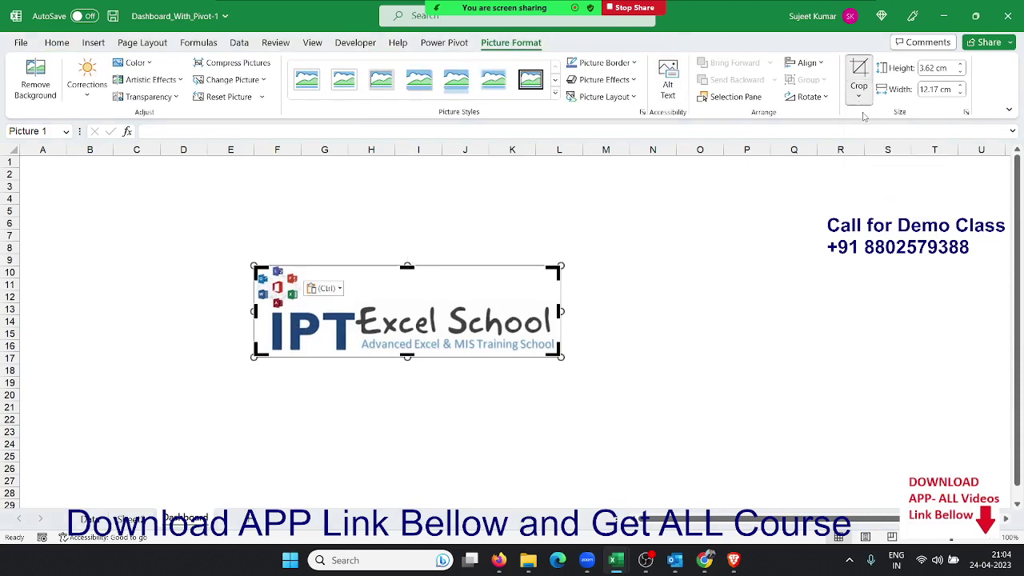
left_click_drag(552, 359, 356, 354)
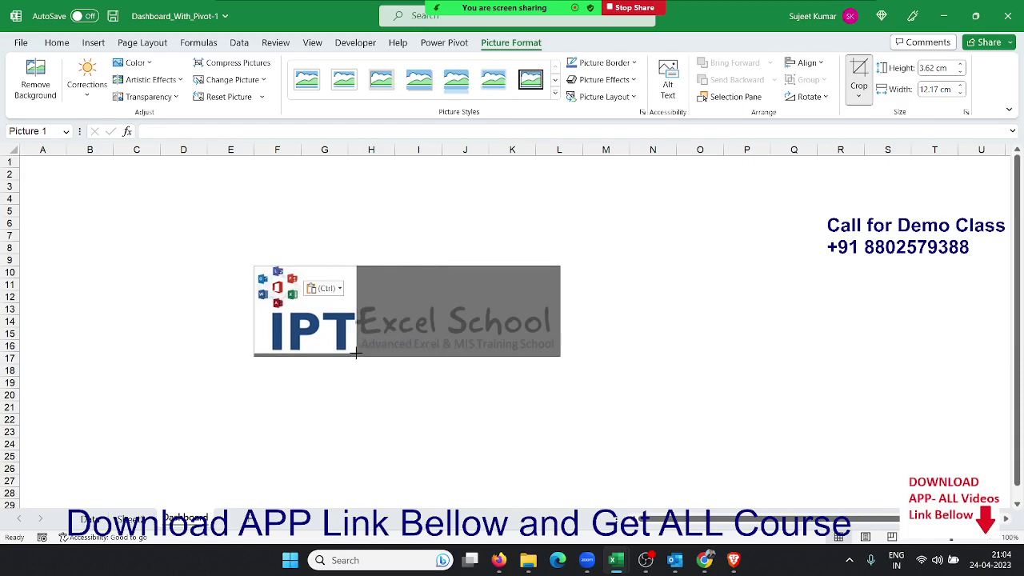
left_click(366, 381)
Step: Move and shrink the IPT logo into the top-left of the header block
left_click_drag(309, 310, 191, 243)
mouse_move(237, 290)
left_mouse_down()
mouse_move(98, 174)
mouse_move(336, 212)
left_mouse_up()
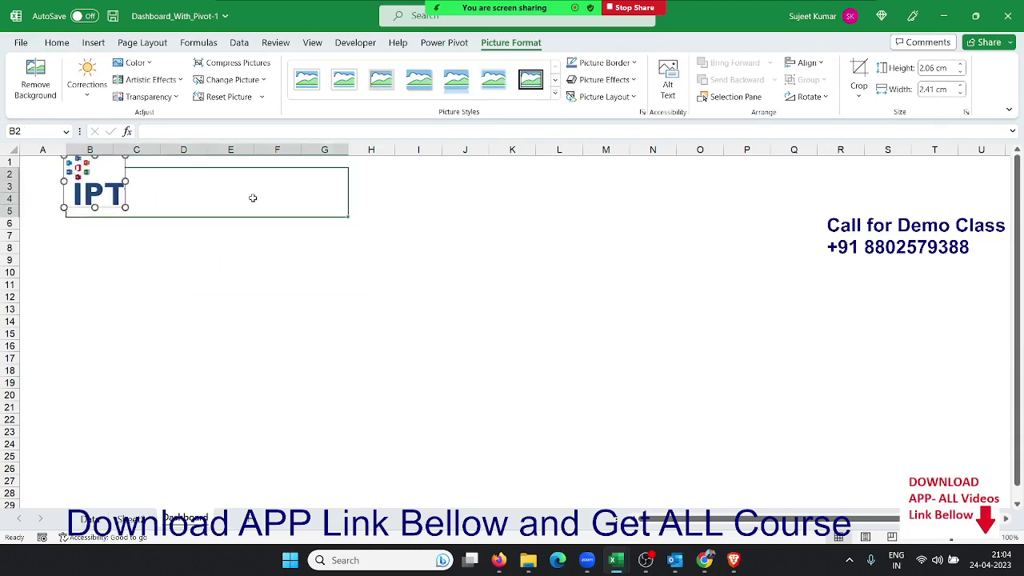
left_click_drag(112, 189, 127, 196)
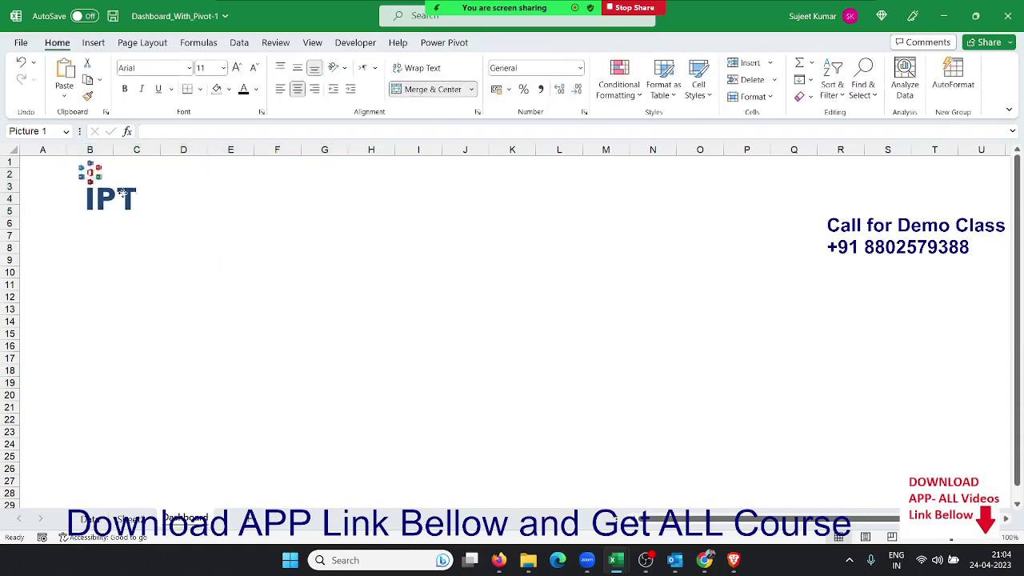
Step: Apply a Light Green outline border to merged cell B2:G5 through Format Cells
left_click(190, 200)
right_click(191, 201)
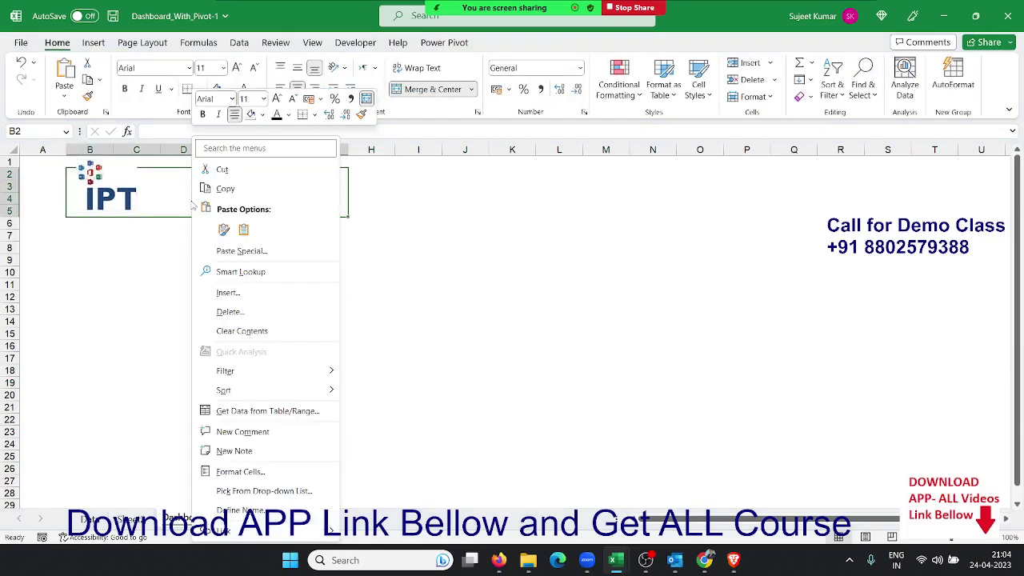
left_click(248, 472)
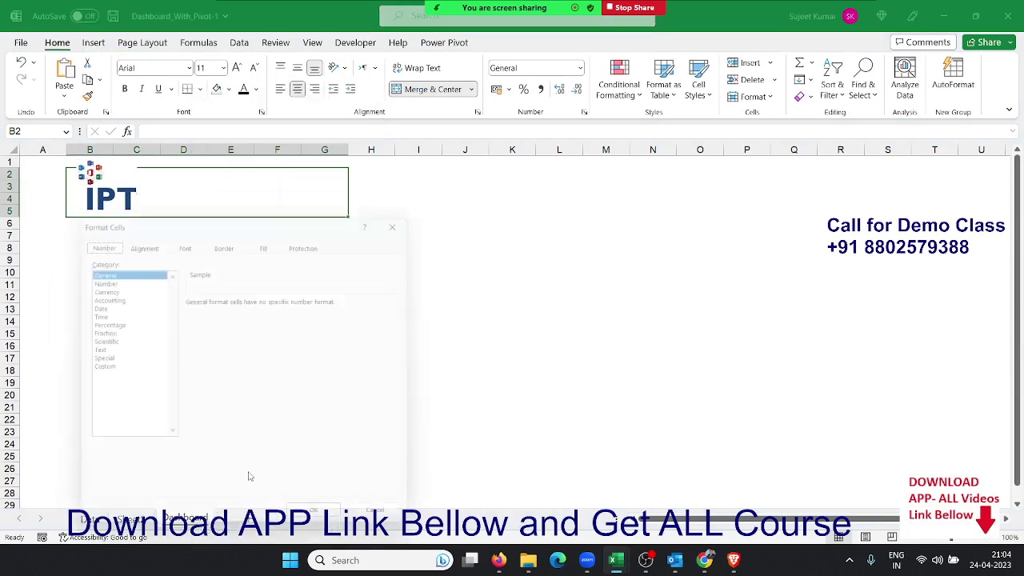
left_click(226, 238)
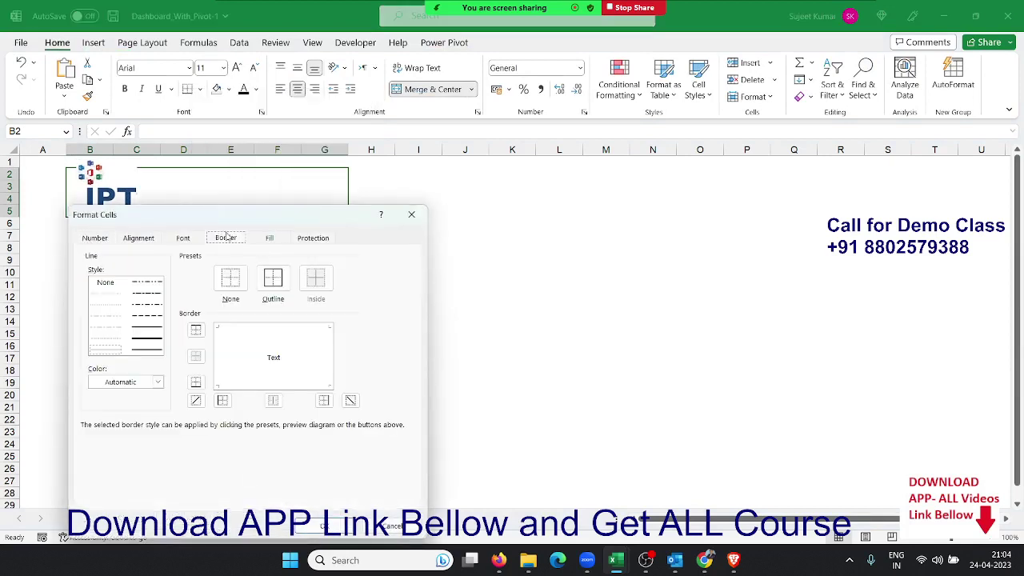
left_click(132, 383)
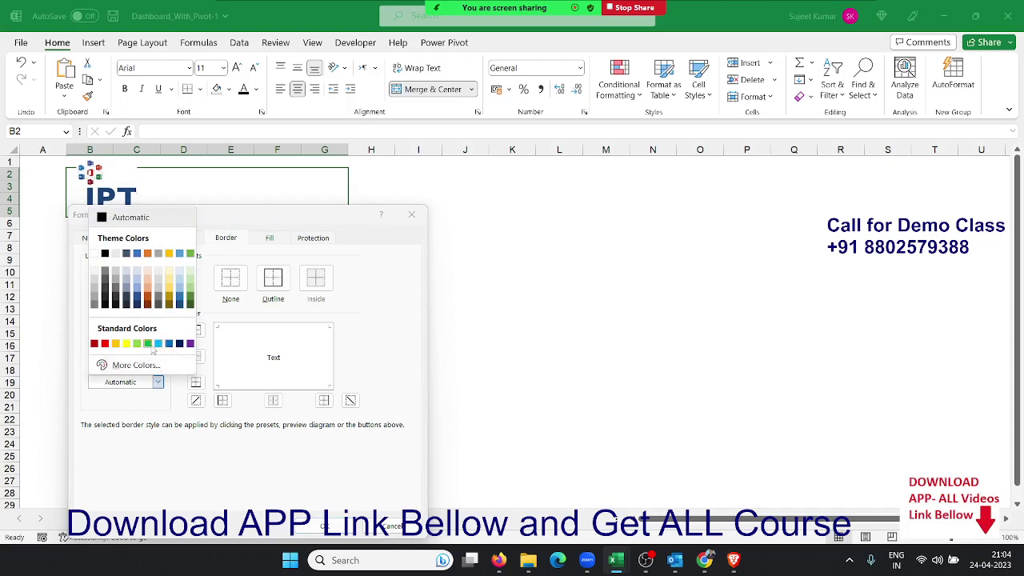
left_click(137, 344)
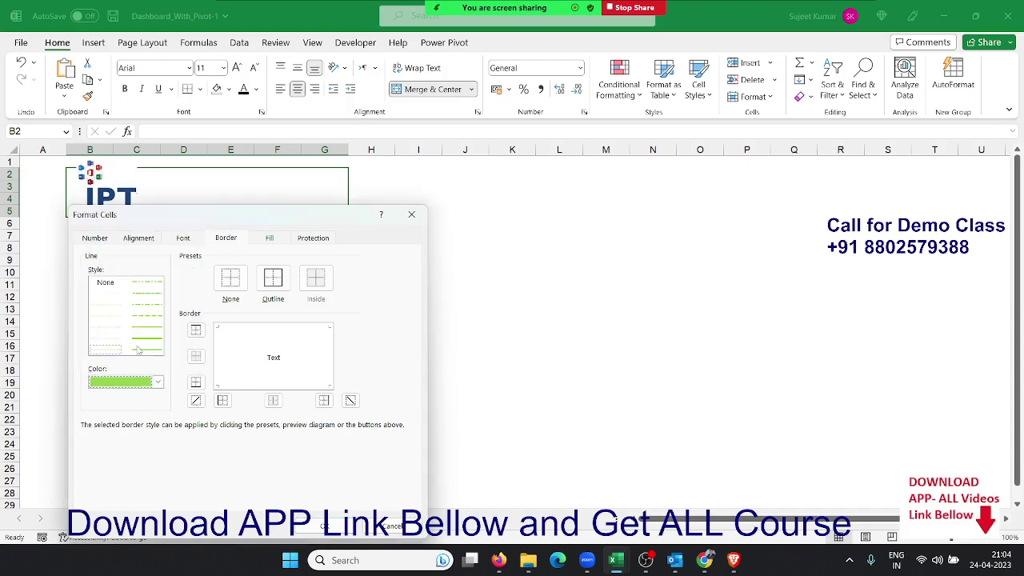
left_click(273, 279)
left_click(329, 524)
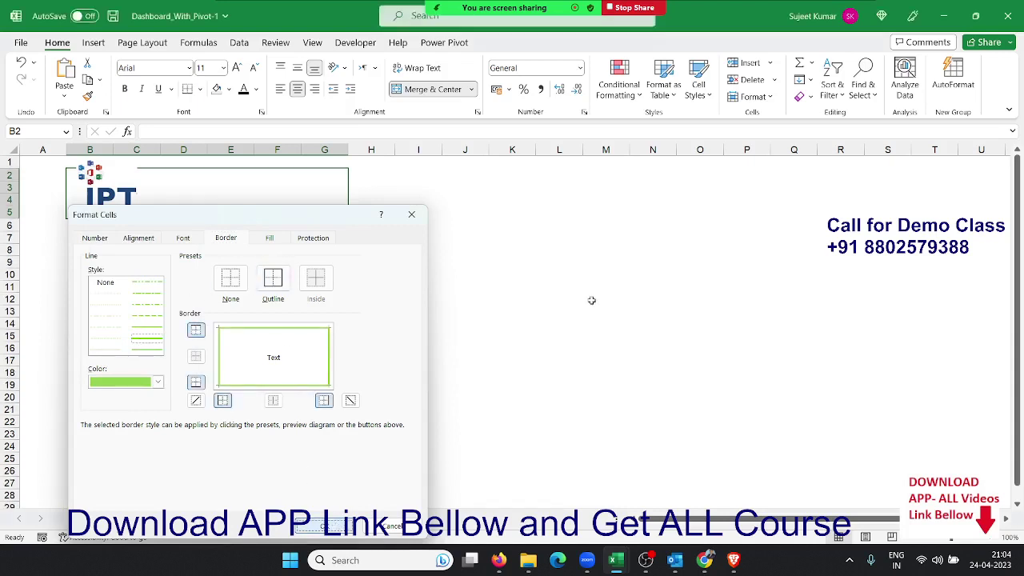
left_click(596, 286)
left_click(324, 250)
left_click(84, 172)
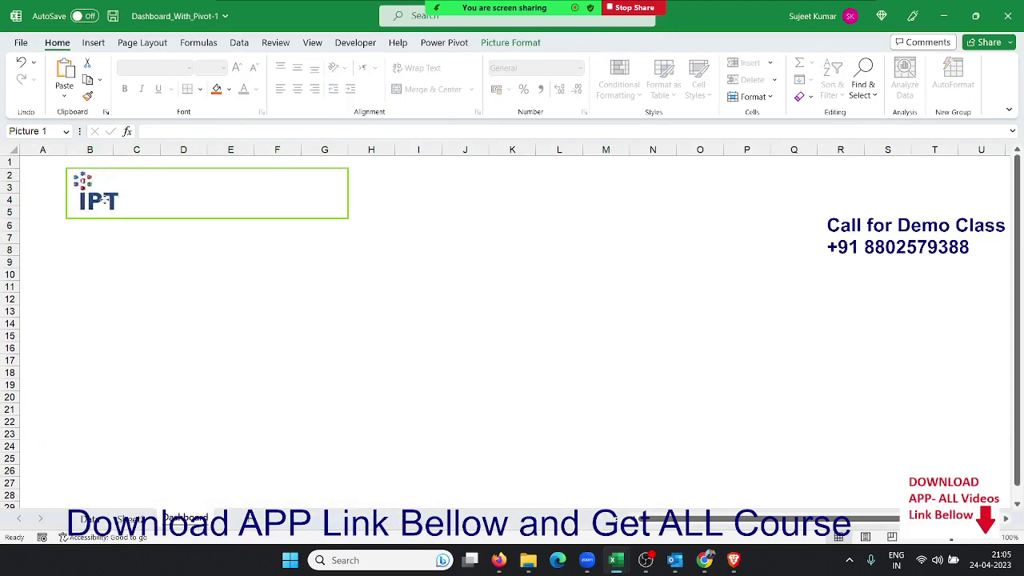
Step: Enter 'Daily Sales Report -2023' as the title in merged cell B2
left_click(196, 200)
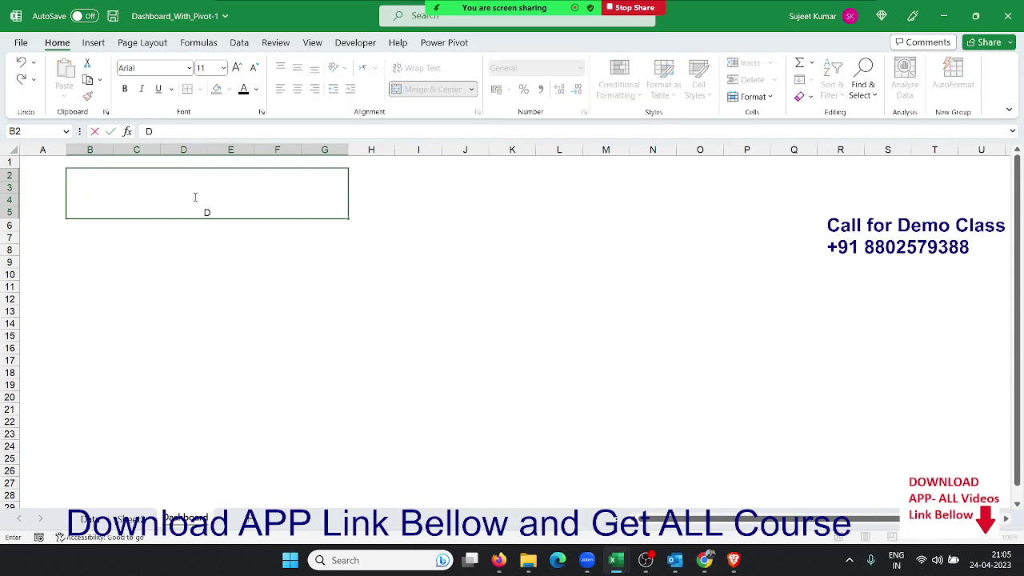
type("Daily")
type(" Sales")
type(" Repor")
type("t ")
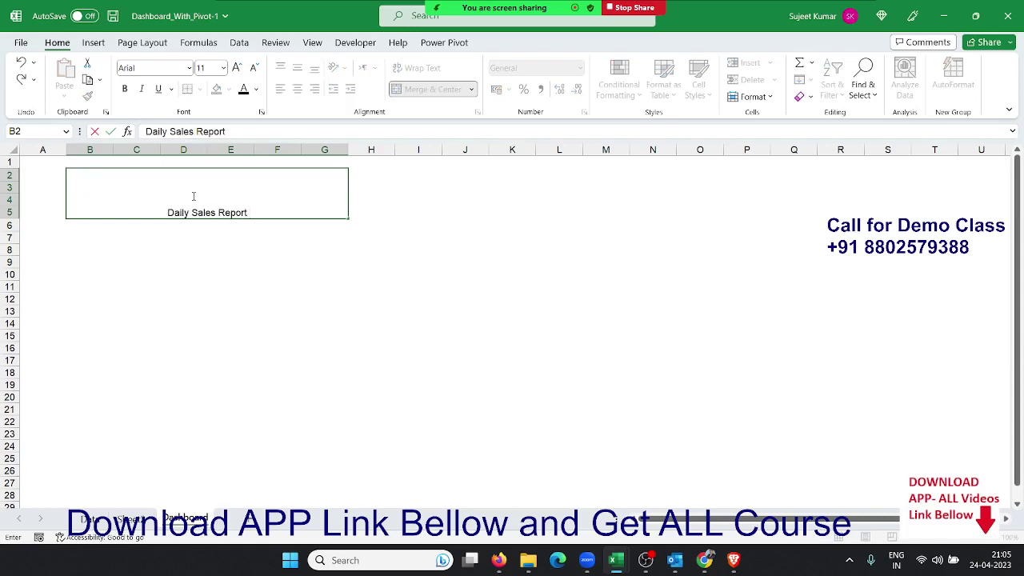
type("-")
type("2023")
key("Return")
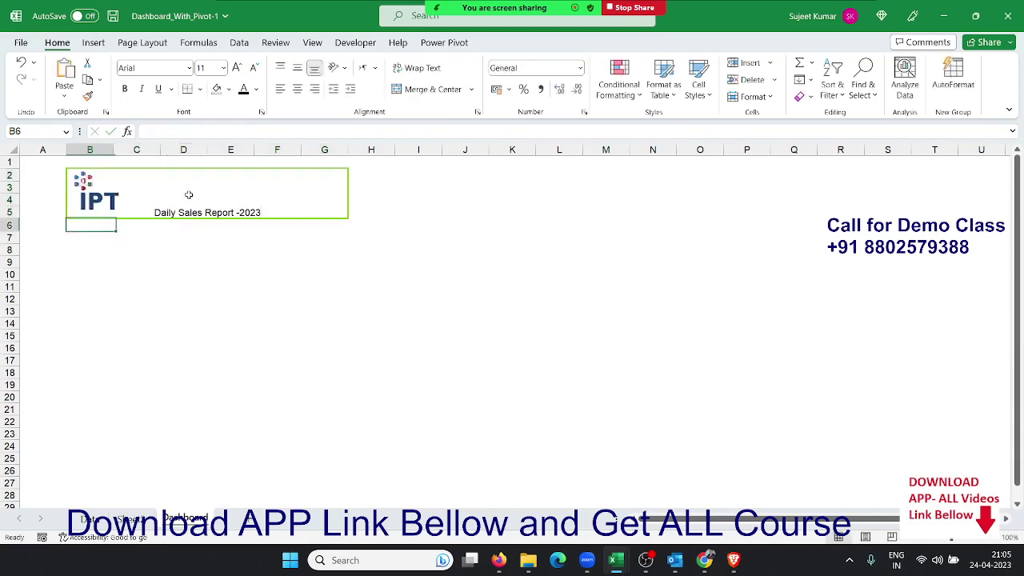
left_click(191, 194)
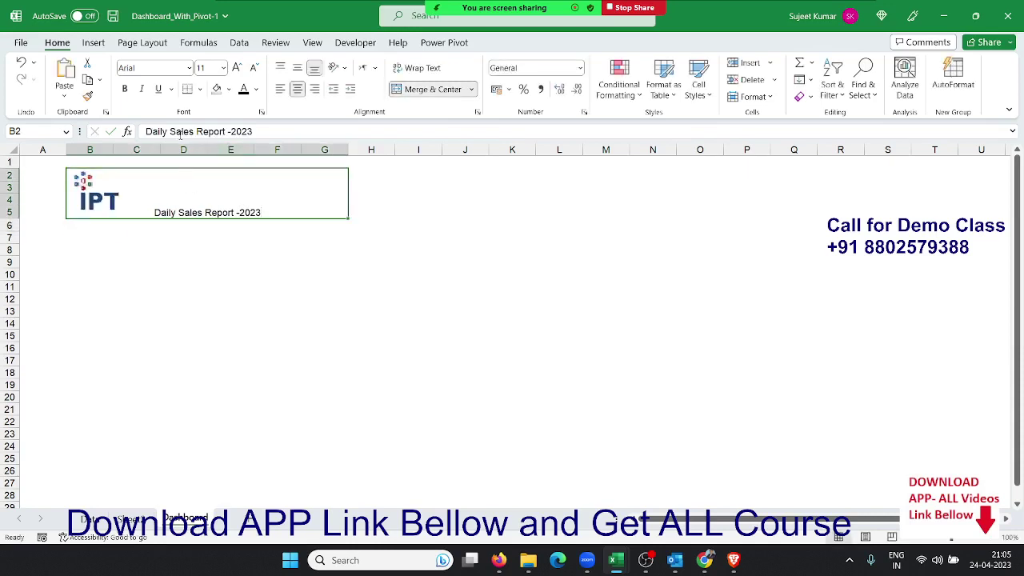
Step: Begin turning the title into a formula, quoting the text and deleting the hard-coded 2023
left_click(142, 131)
type("=")
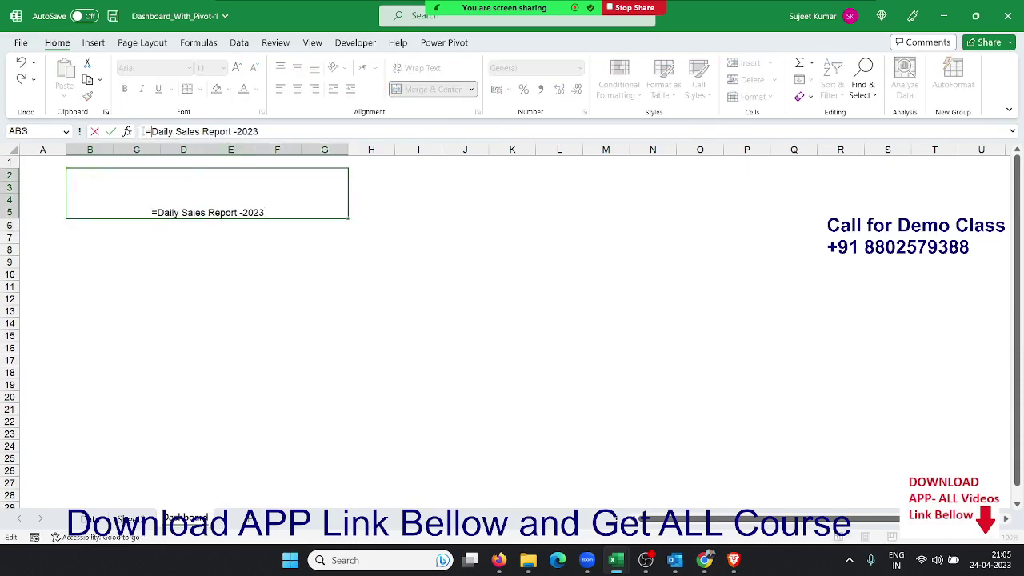
type("\"")
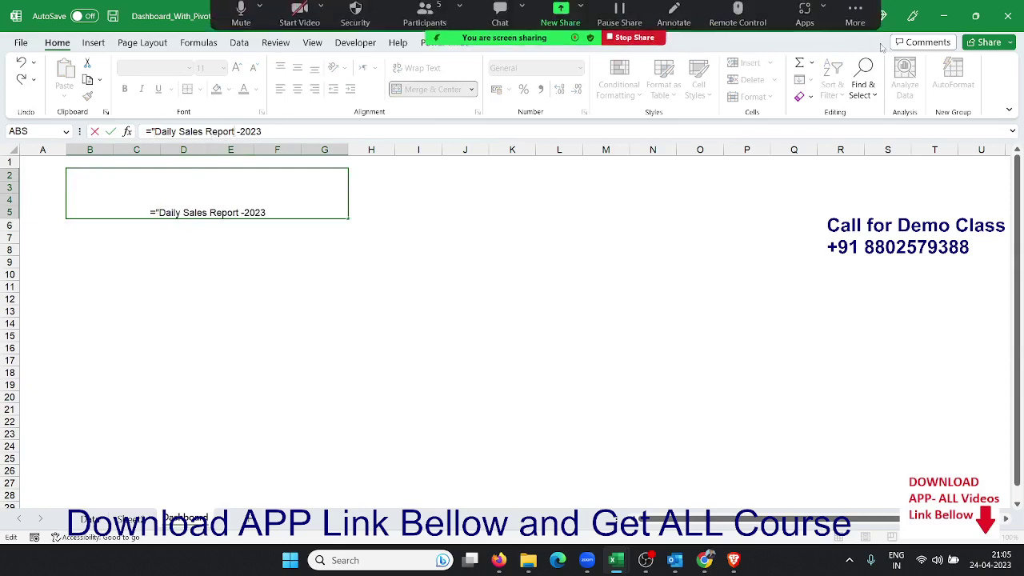
left_click(858, 18)
left_click(860, 20)
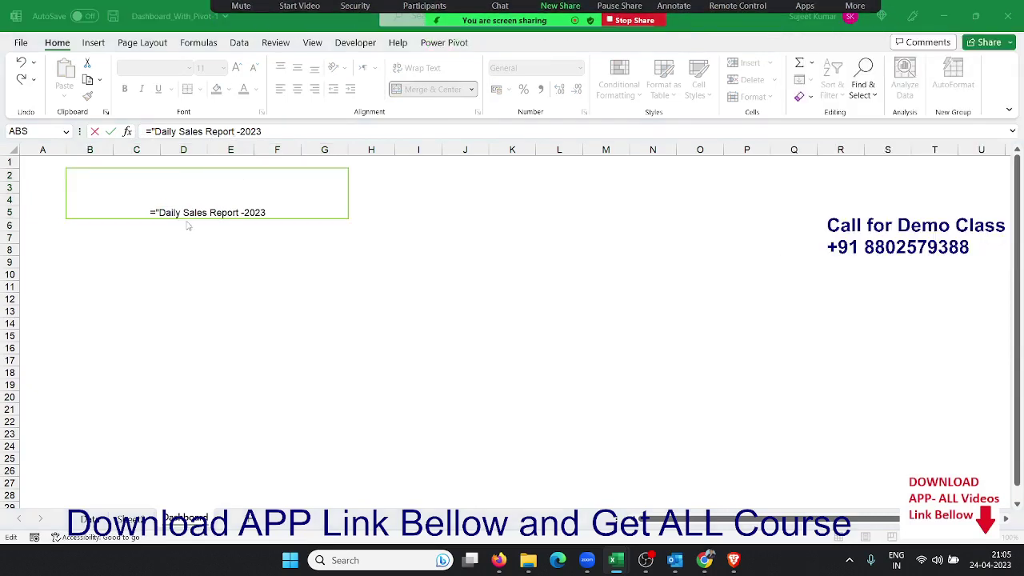
left_click(243, 213)
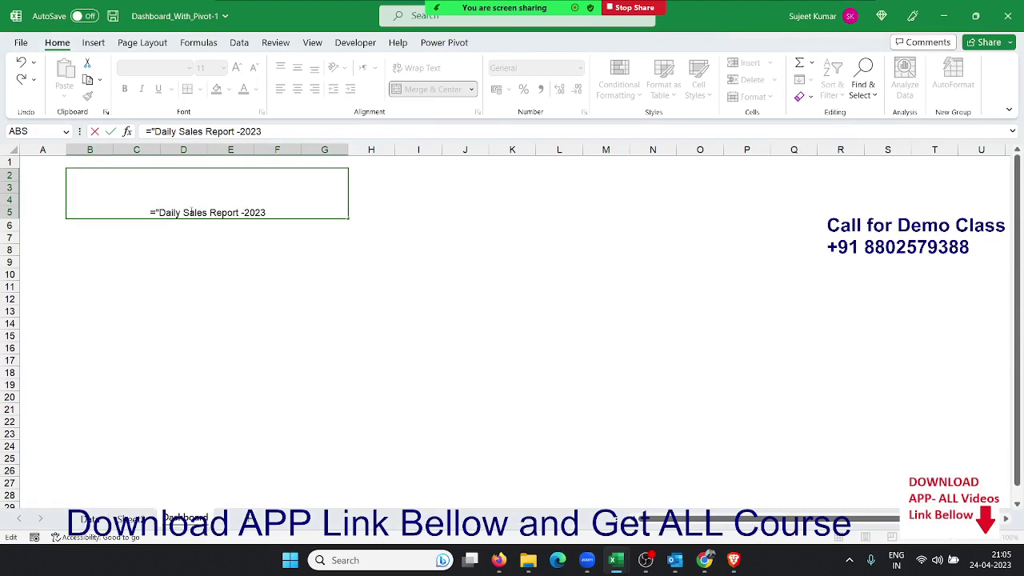
type("\"&")
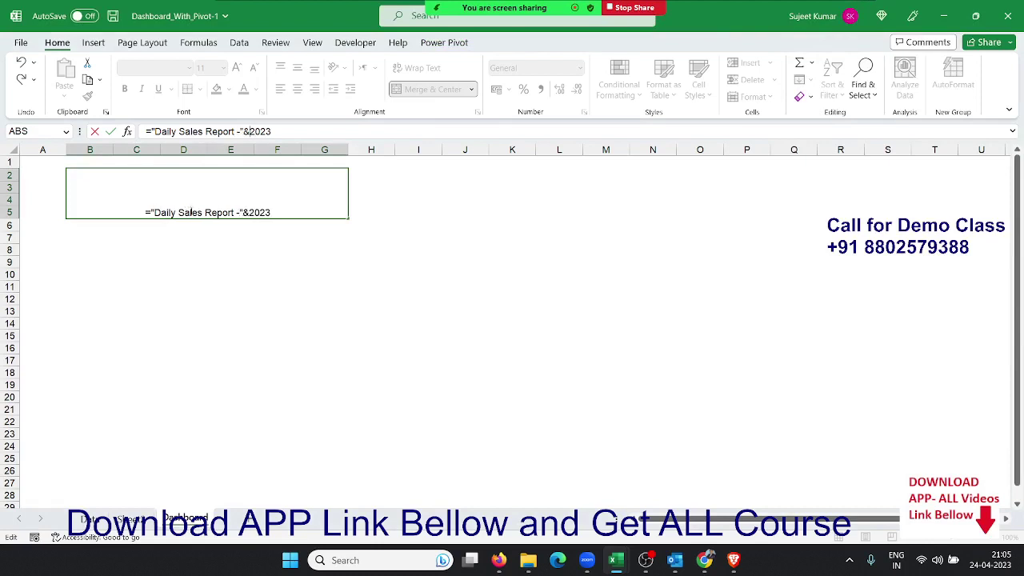
key("Delete")
key("Delete")
key("Delete")
key("Delete")
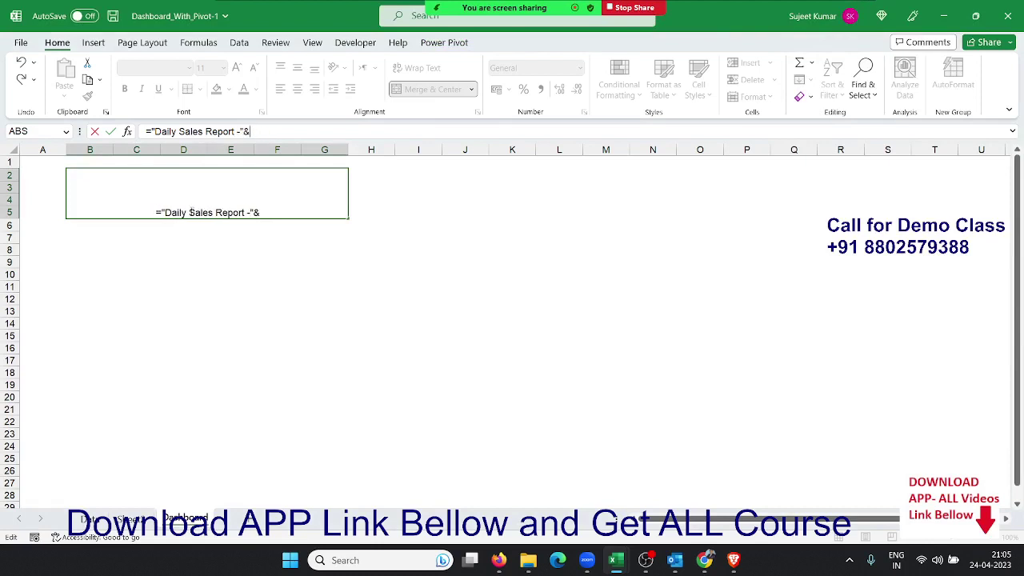
Step: Finish the formula as ="Daily Sales Report -"&YEAR(TODAY()) and centre it vertically
type("yr")
key("BackSpace")
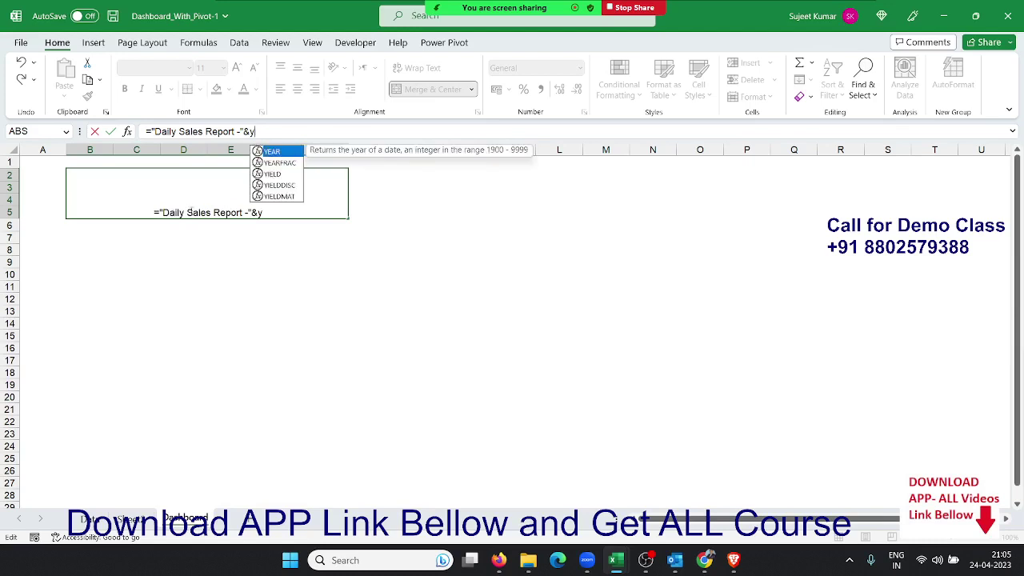
key("Tab")
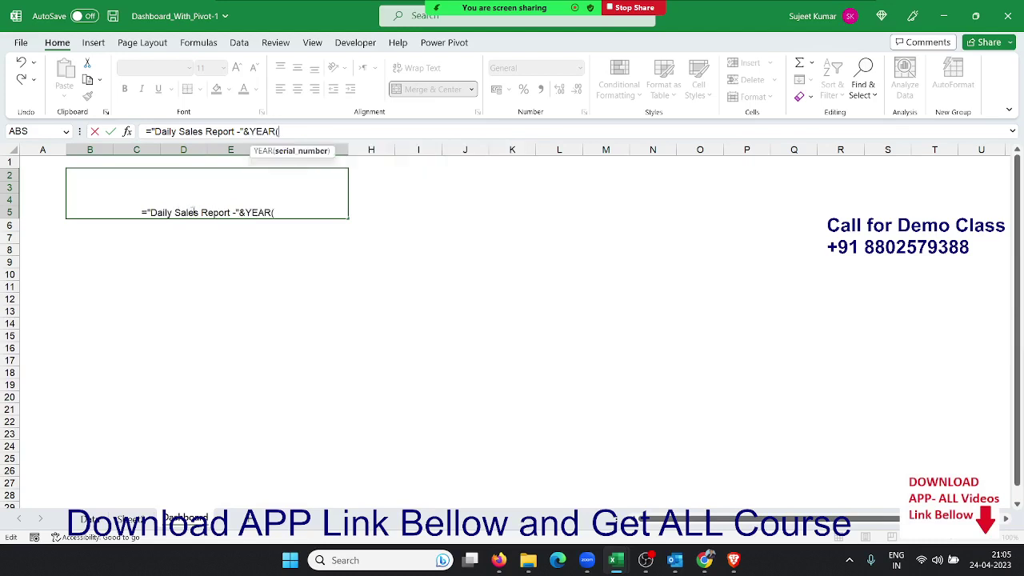
type("tod")
key("Tab")
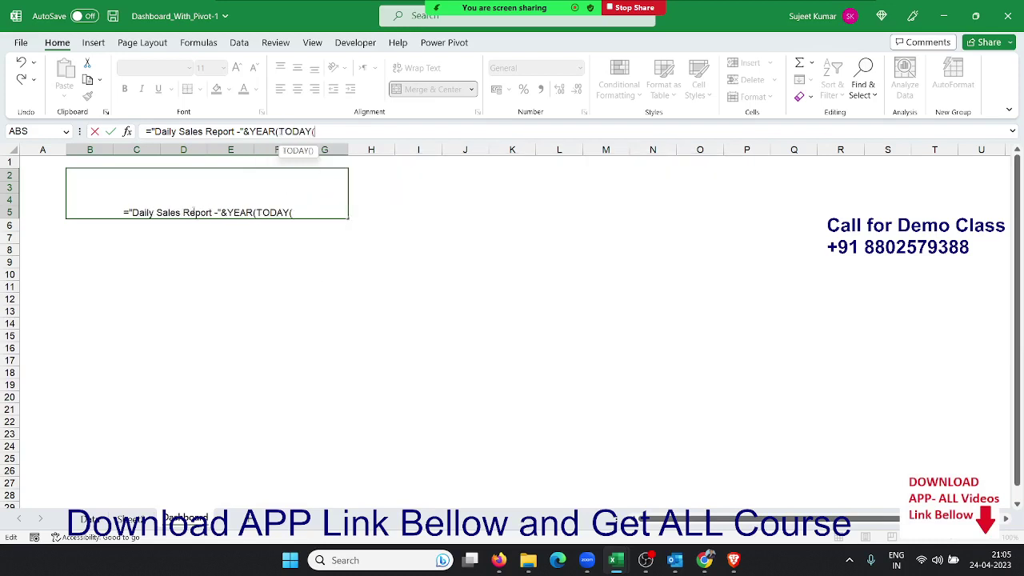
type("))")
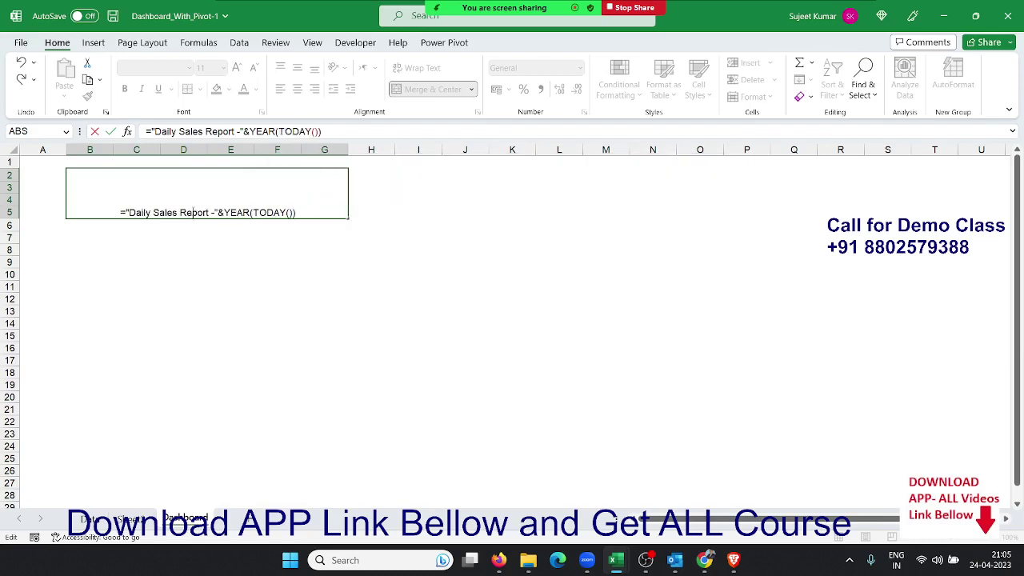
key("Return")
left_click(194, 188)
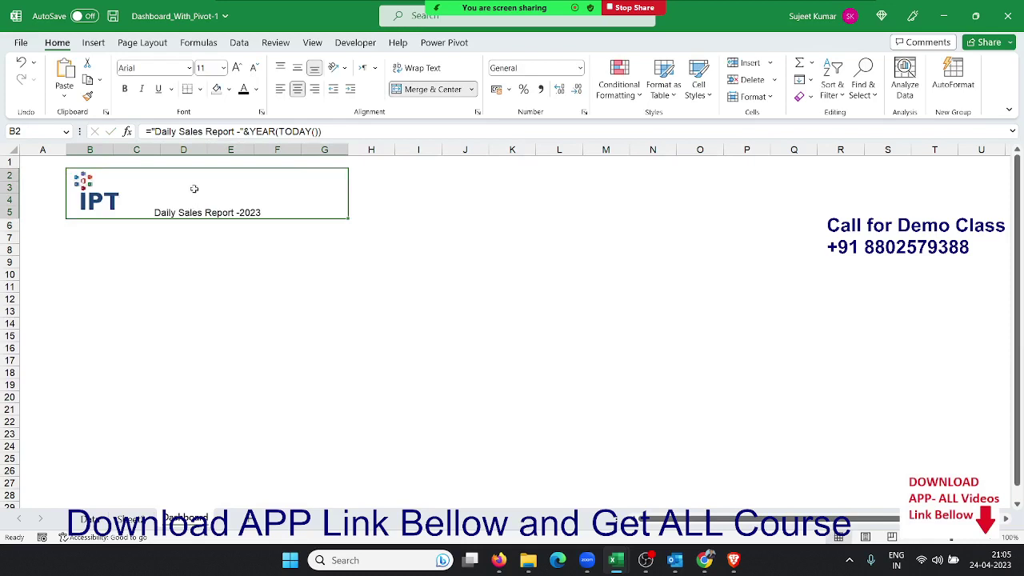
left_click(297, 70)
Step: Right-align the header title and increase its font size to 22
left_click(104, 200)
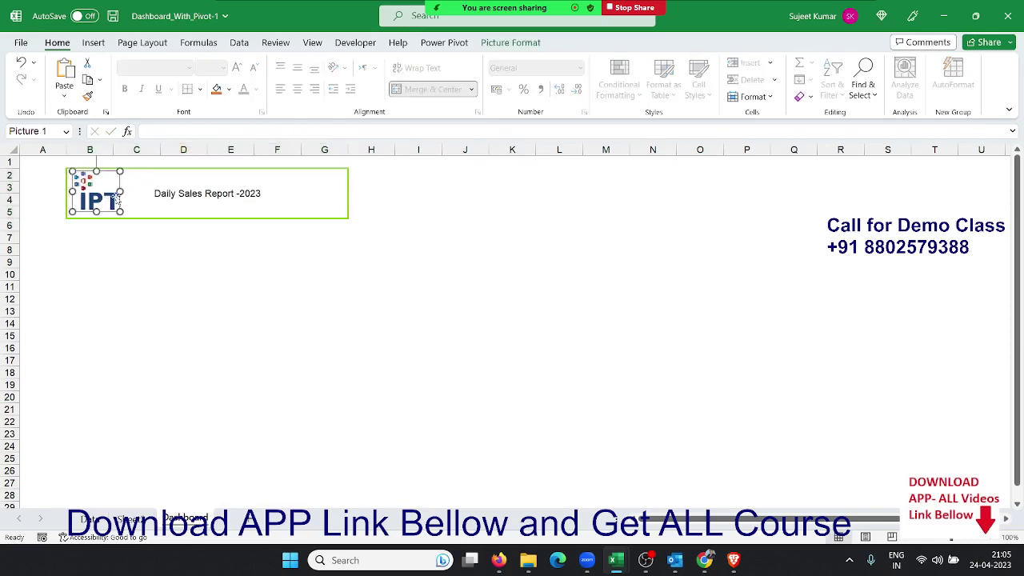
left_click(152, 195)
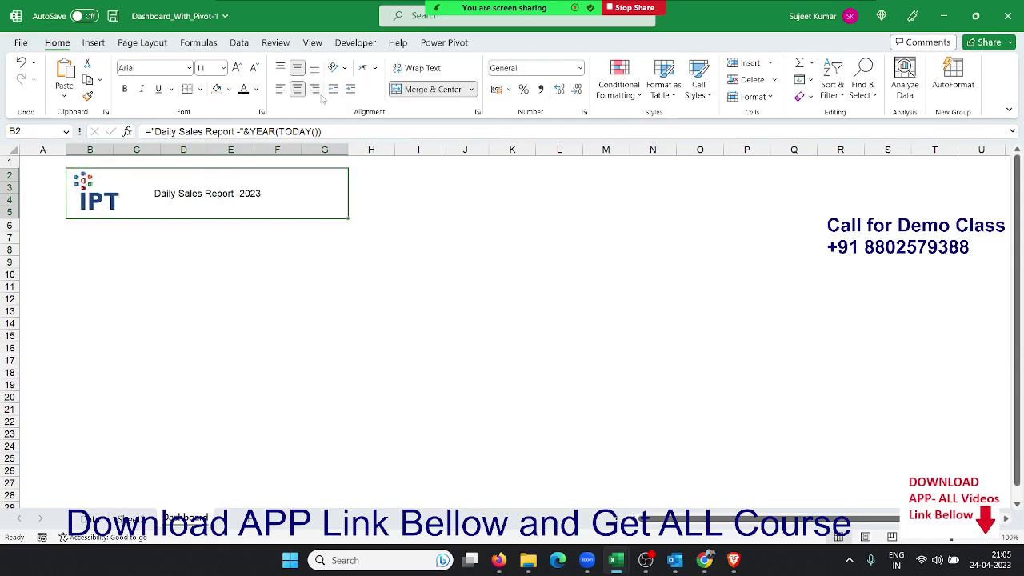
left_click(315, 89)
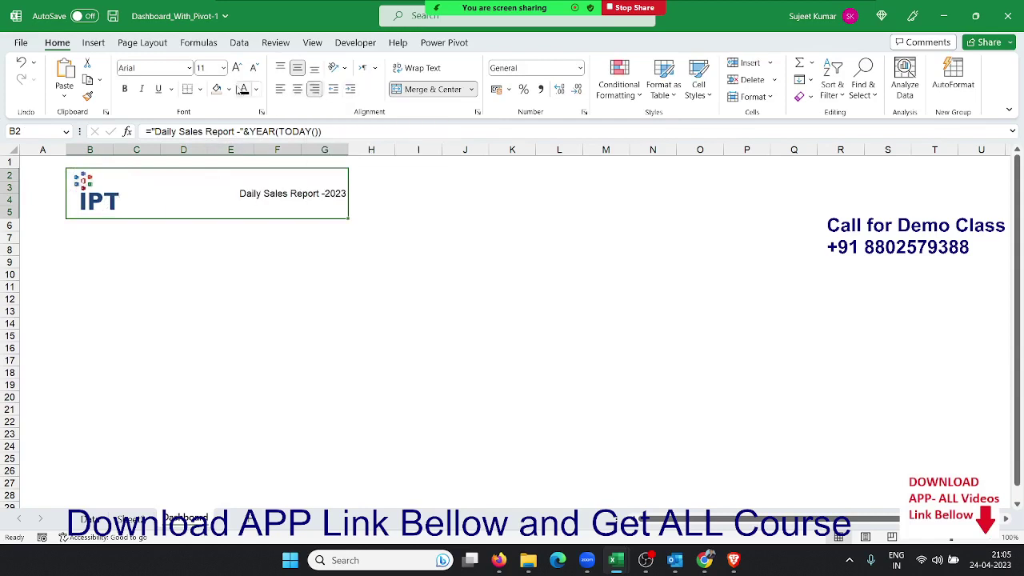
left_click(237, 69)
left_click(238, 69)
left_click(237, 69)
left_click(237, 69)
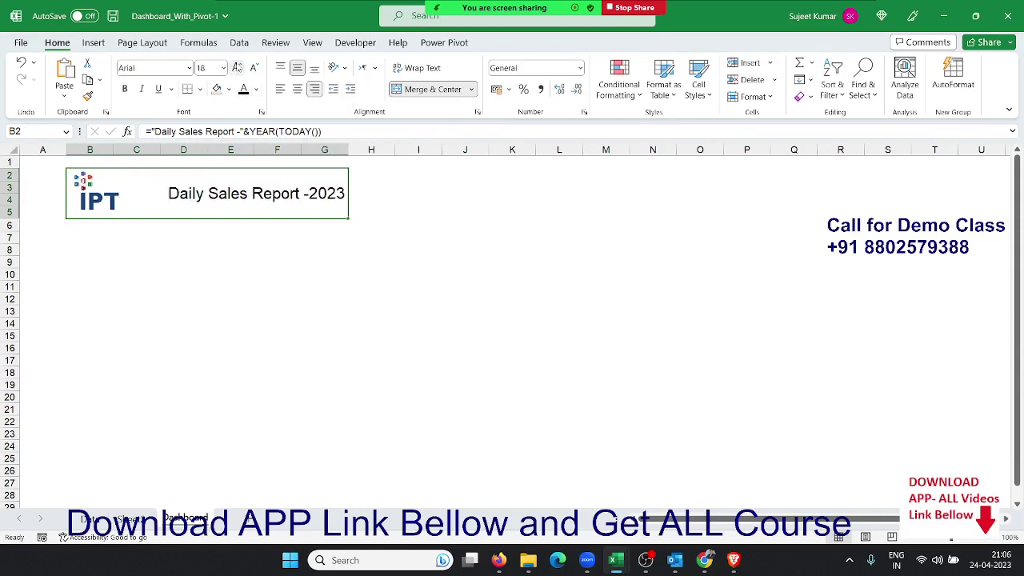
left_click(238, 69)
left_click(238, 69)
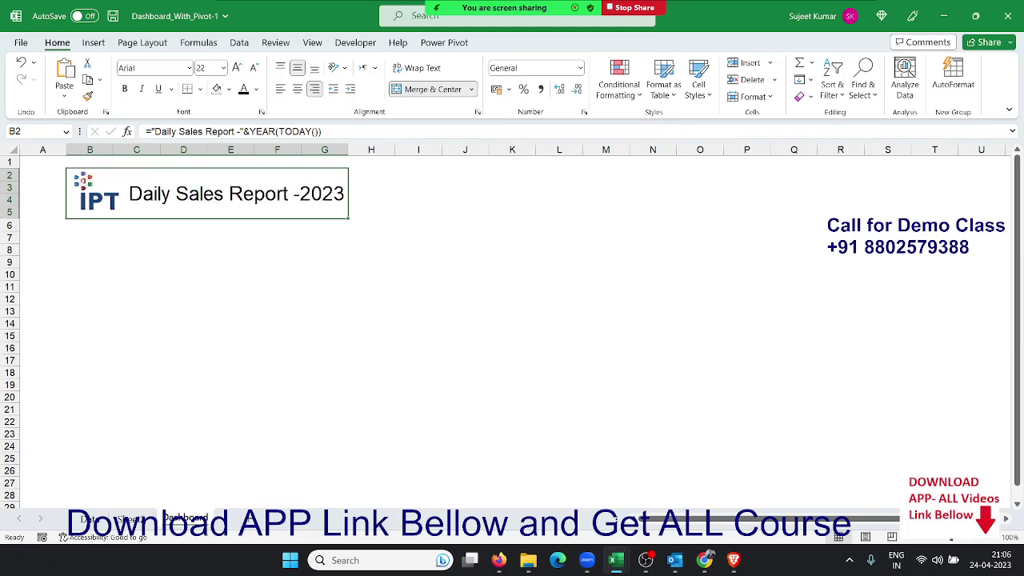
left_click(704, 561)
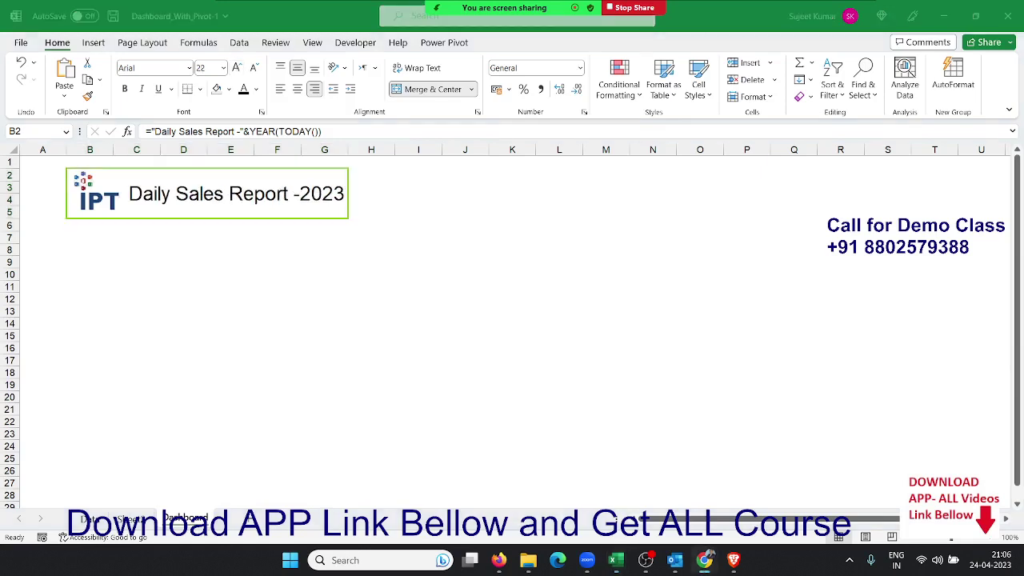
left_click(191, 73)
Step: Change the title font to Bahnschrift SemiBold Condensed
left_click(189, 69)
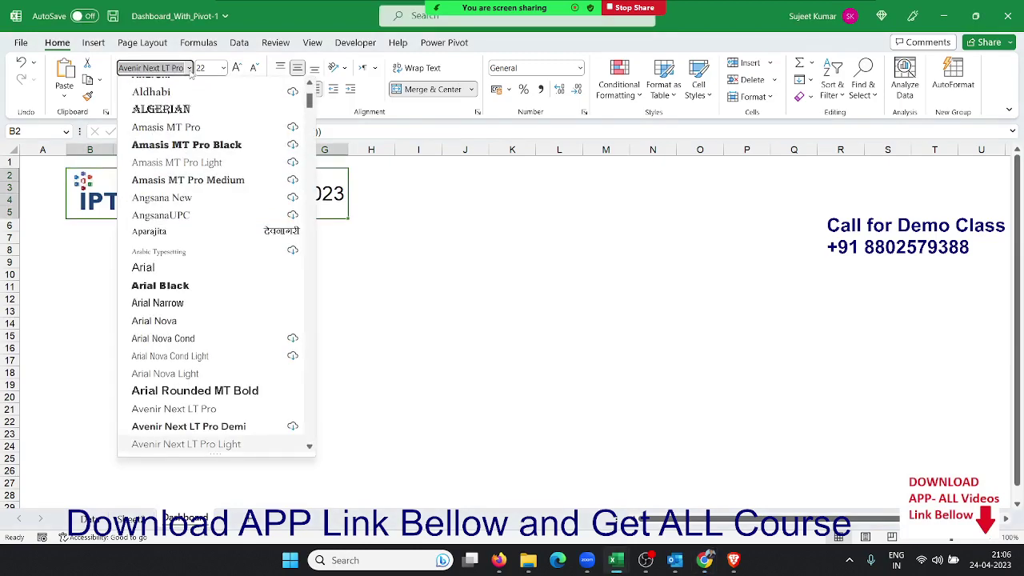
scroll(181, 344, "down", 1)
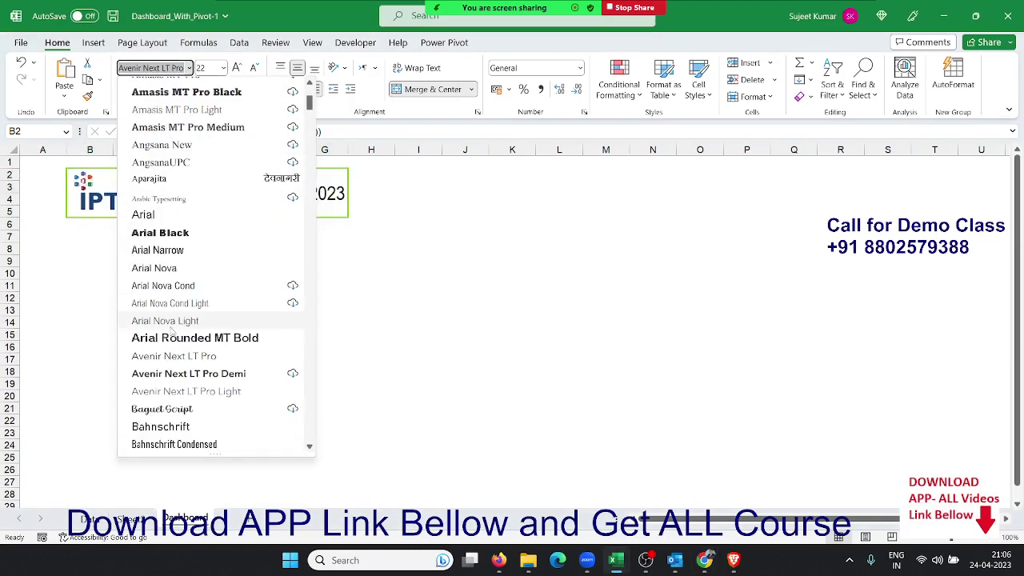
scroll(181, 344, "down", 2)
scroll(181, 348, "down", 2)
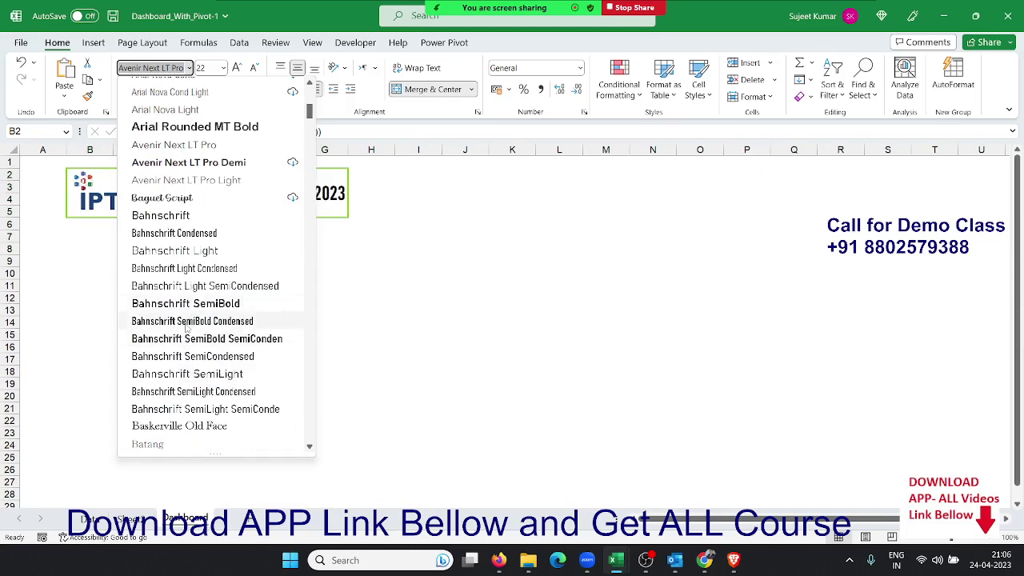
left_click(185, 322)
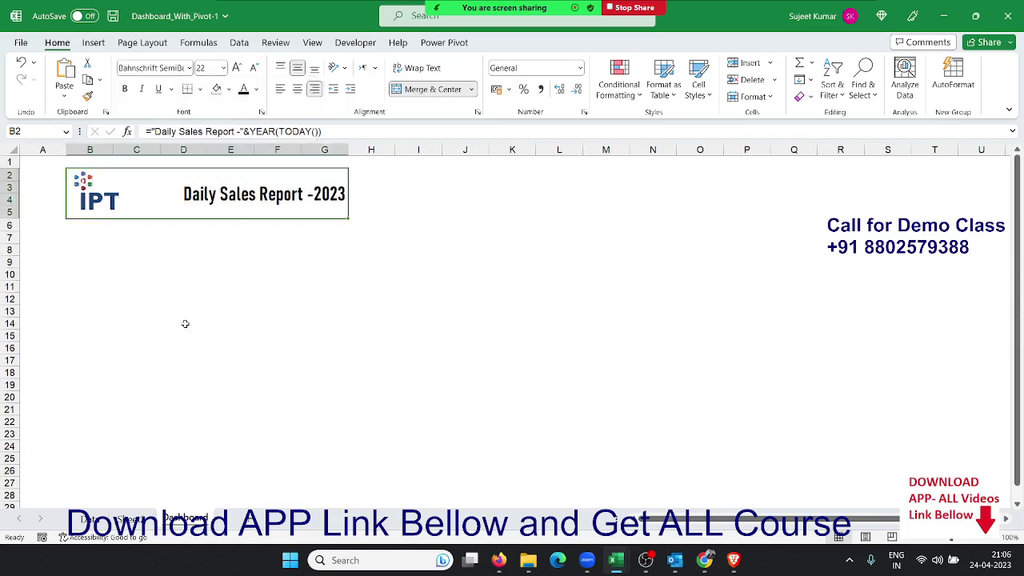
Step: Enlarge the title to 28 point and toggle bold on it
left_click(238, 69)
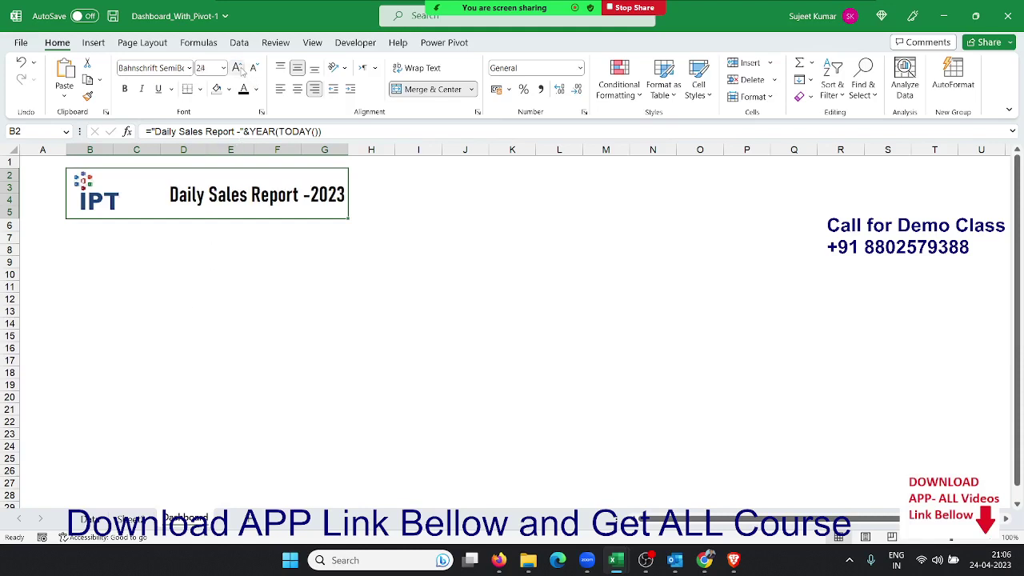
left_click(238, 68)
left_click(239, 68)
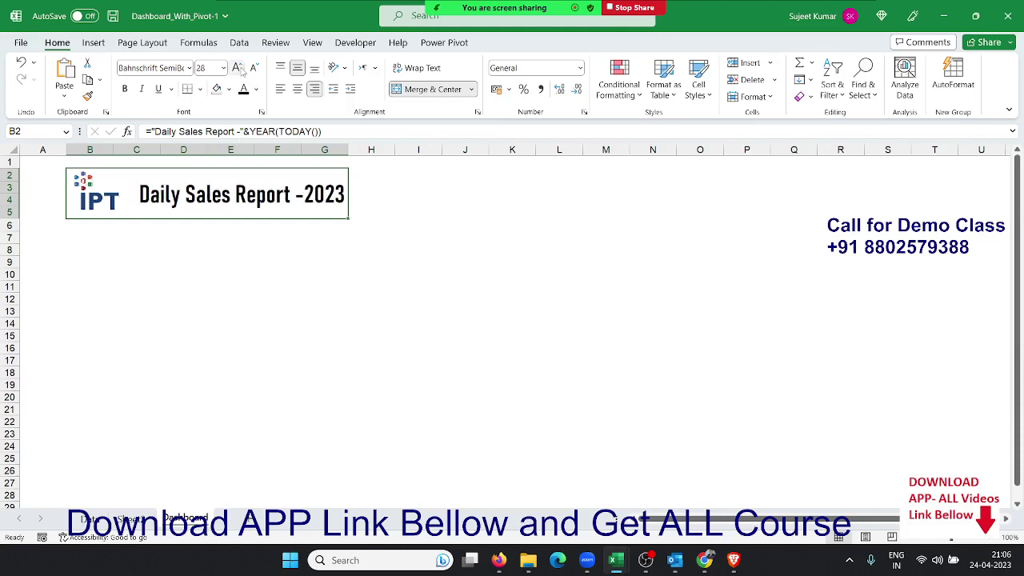
key("ctrl+b")
key("ctrl+b")
left_click(551, 286)
left_click(279, 211)
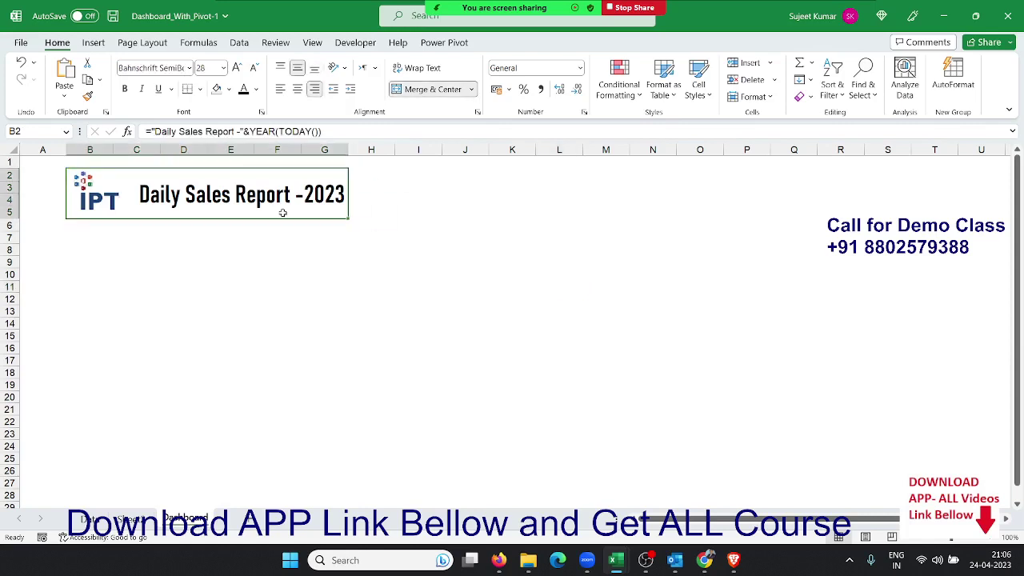
left_click(210, 248)
left_click(192, 187)
left_click(96, 204)
Step: Remove the title cell's top, left and right borders, keeping only the green bottom border
left_click(163, 213)
right_click(178, 200)
mouse_move(233, 379)
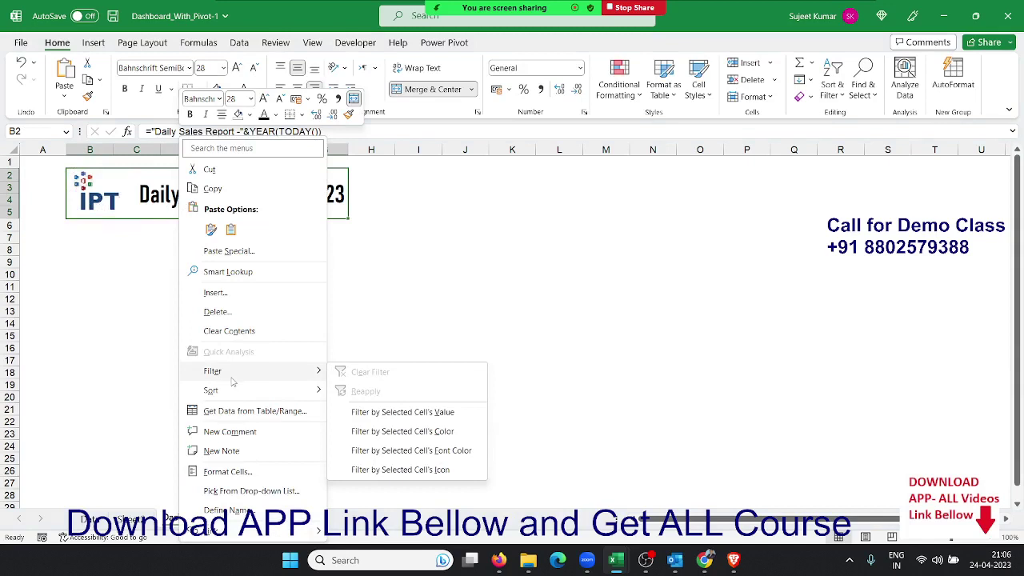
left_click(232, 473)
left_click(282, 331)
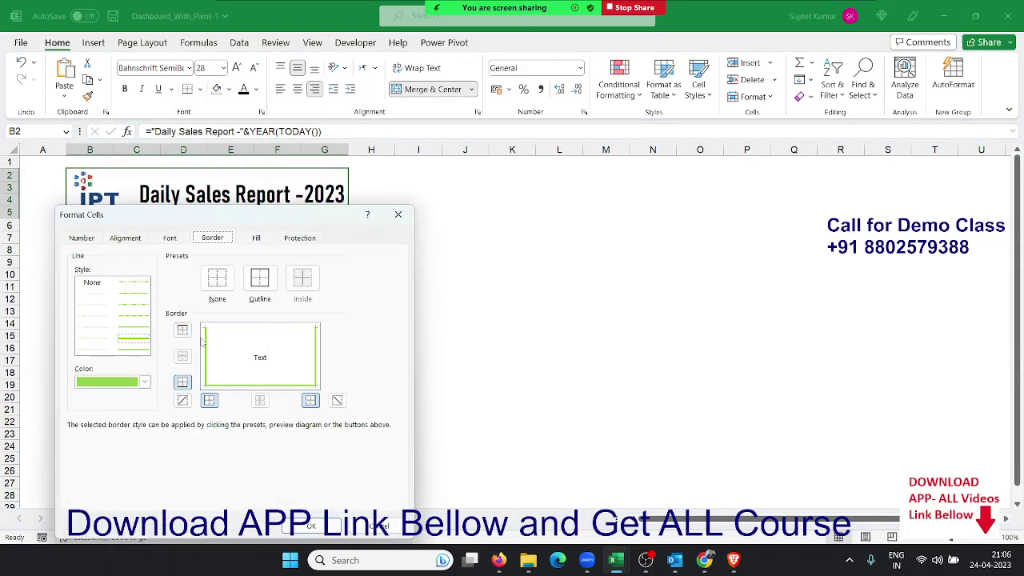
left_click(204, 343)
left_click(315, 352)
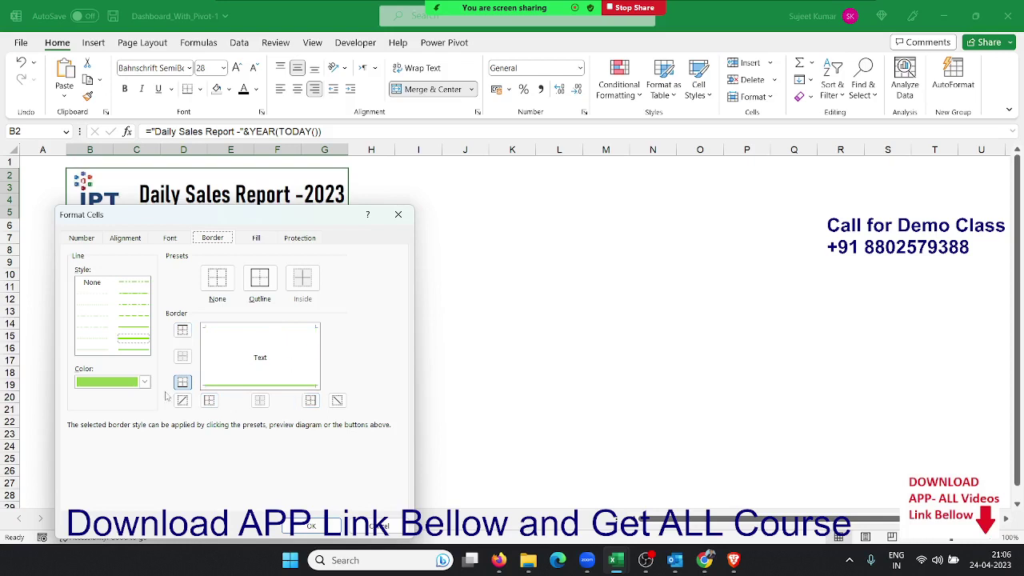
left_click(145, 382)
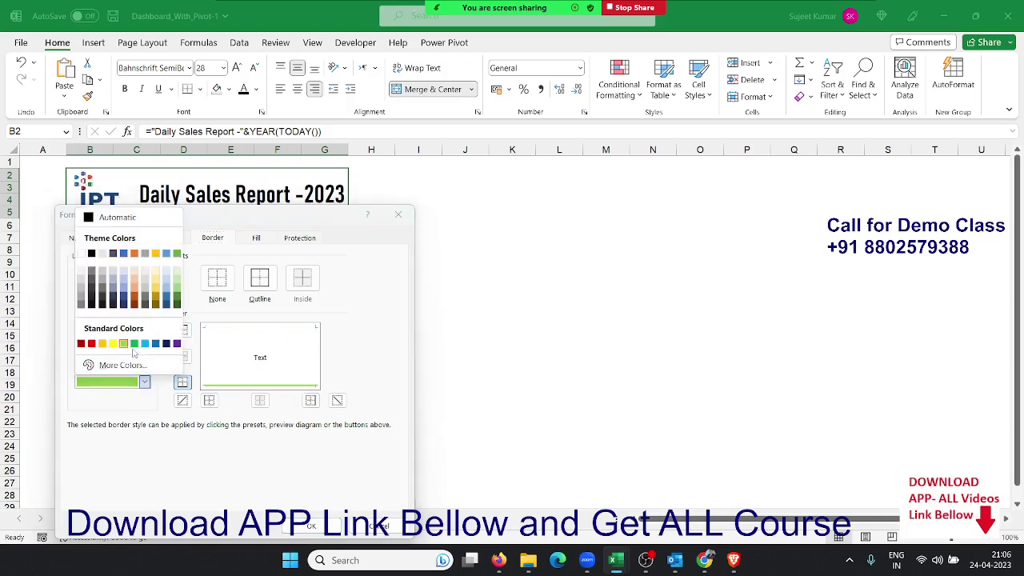
left_click(163, 446)
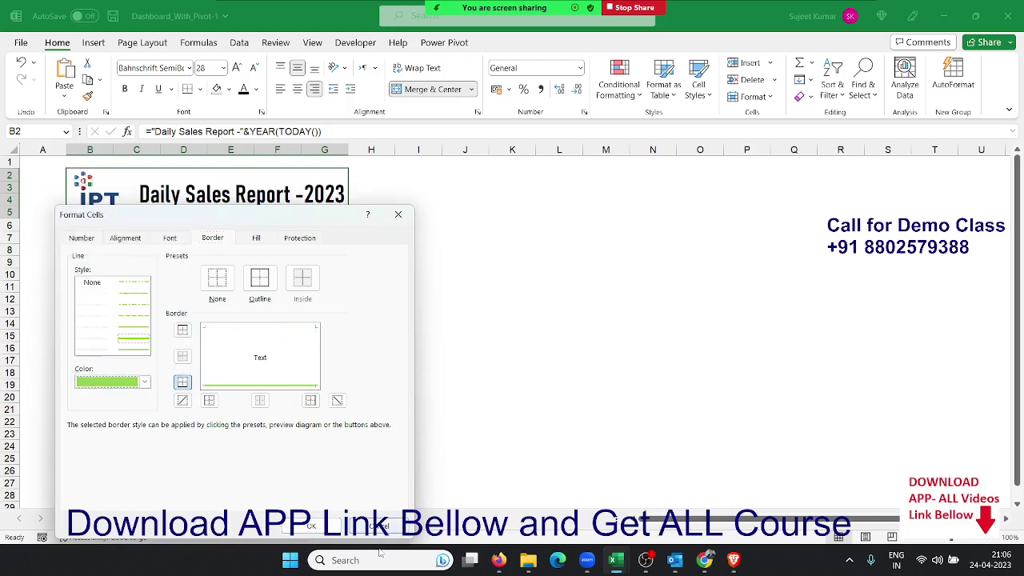
left_click(326, 528)
left_click(325, 409)
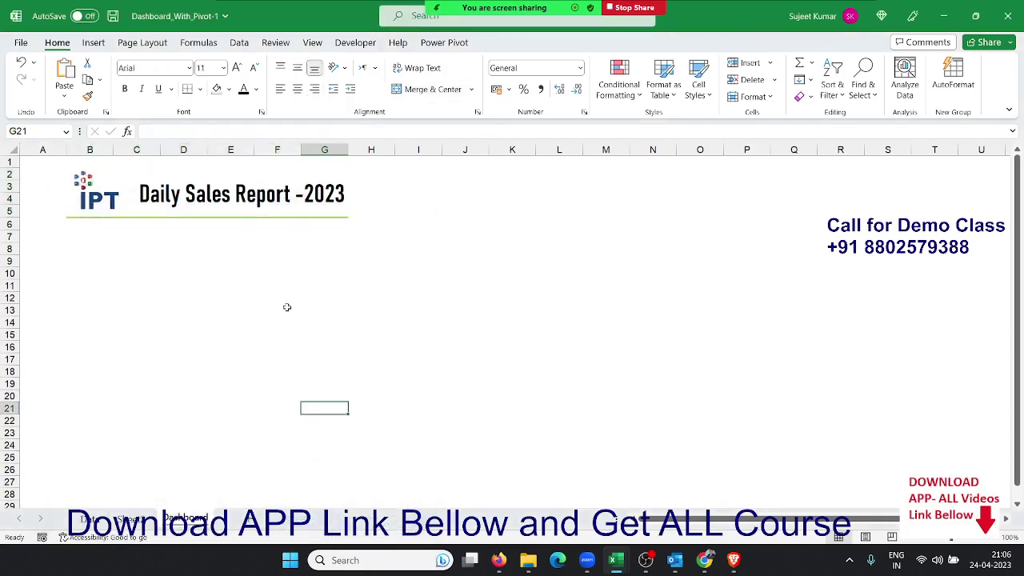
Step: Open the title cell's border options, then close them without changes
left_click(275, 214)
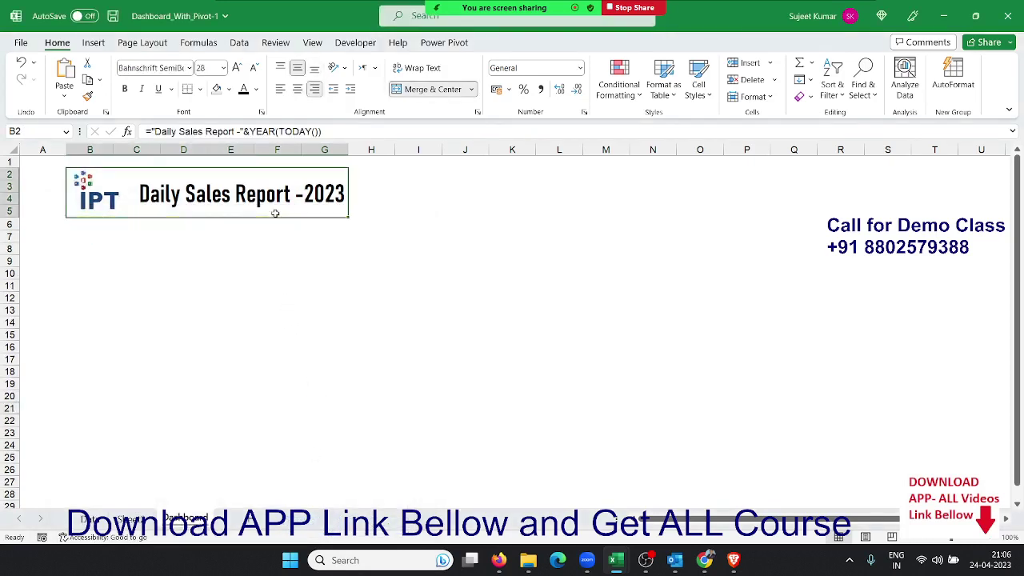
left_click(200, 89)
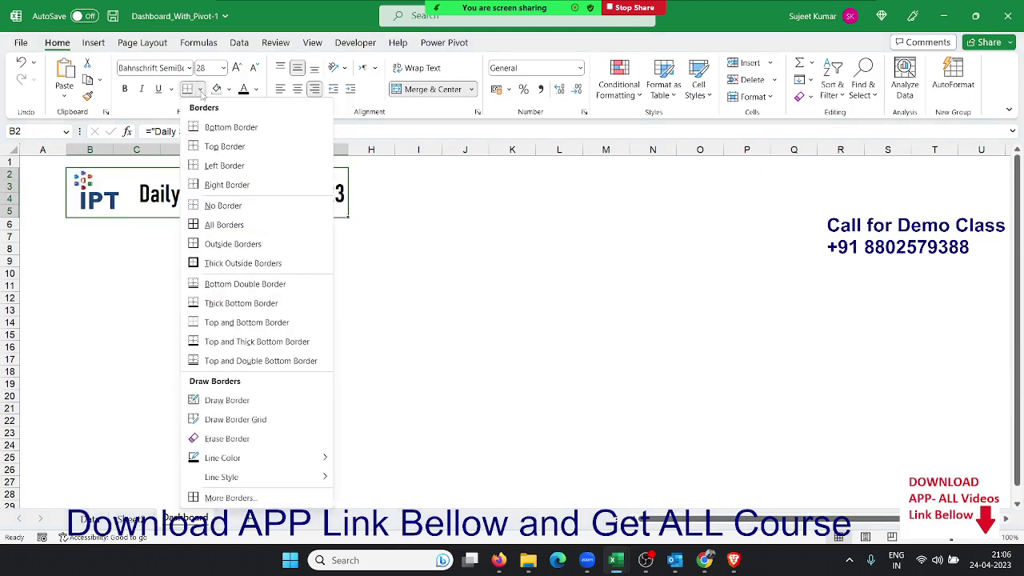
mouse_move(254, 476)
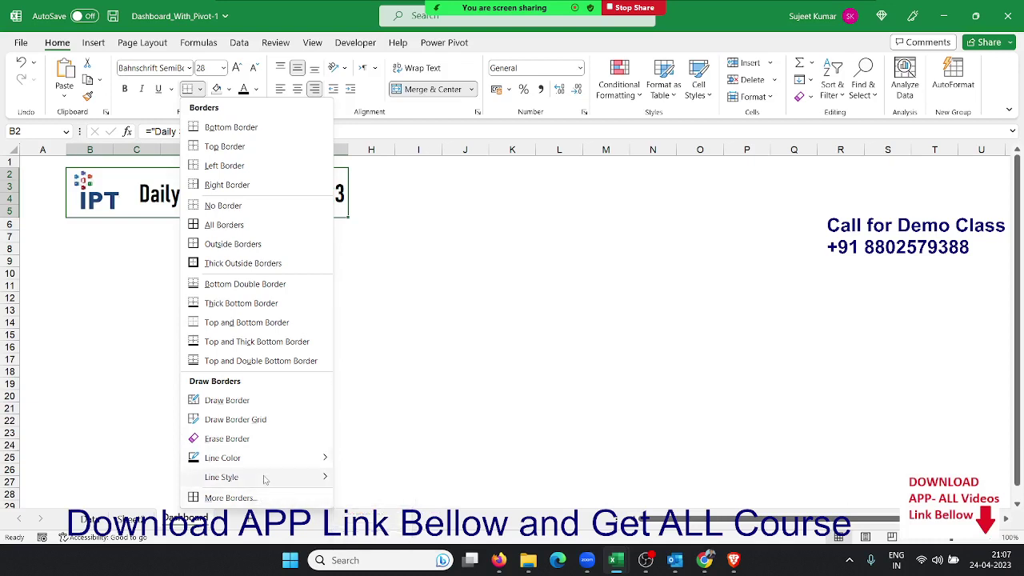
mouse_move(267, 459)
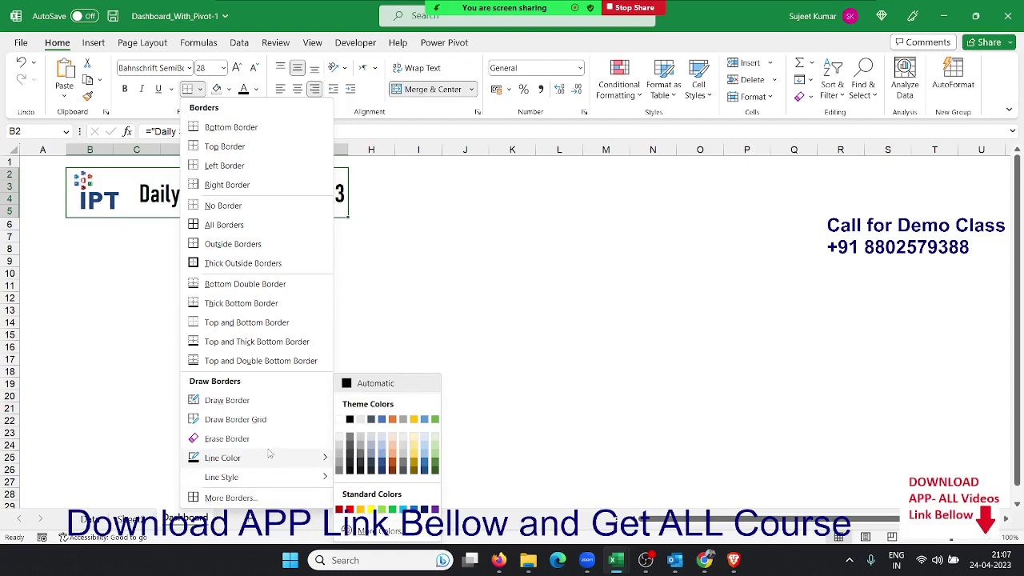
left_click(80, 284)
left_click(92, 284)
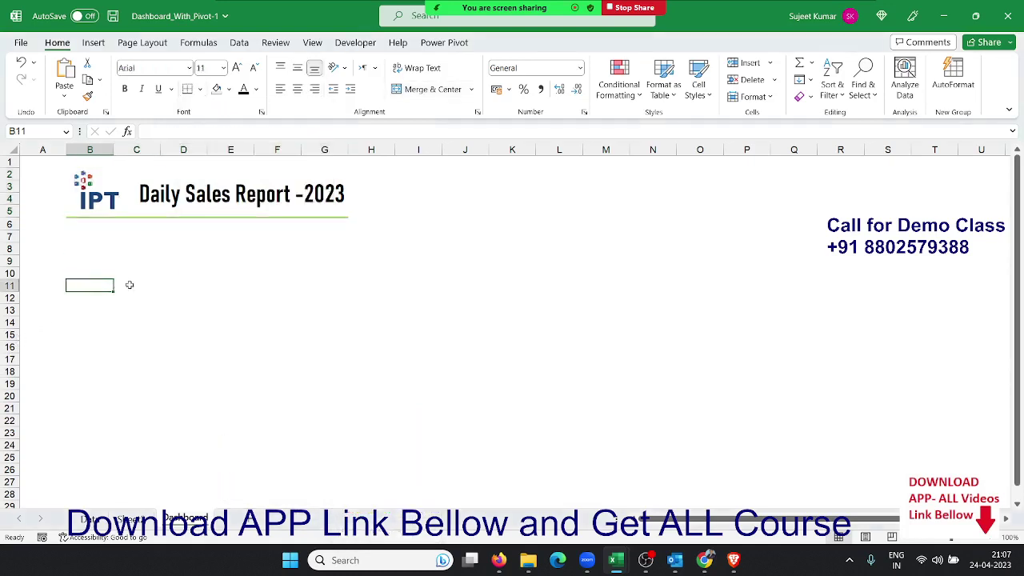
Step: Narrow column H to a thin spacer and column I to about 36 pixels
left_click(392, 183)
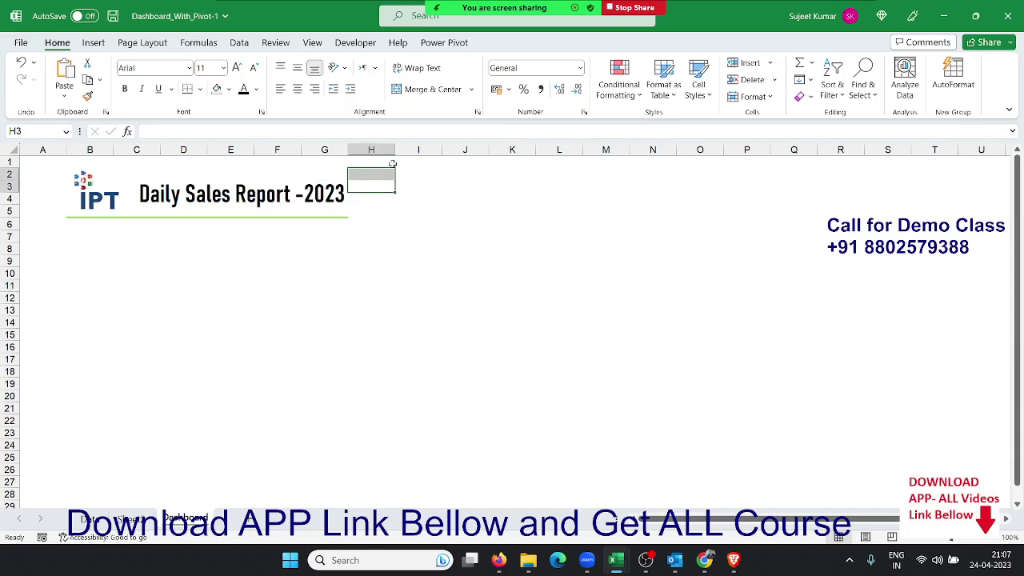
left_click(392, 163)
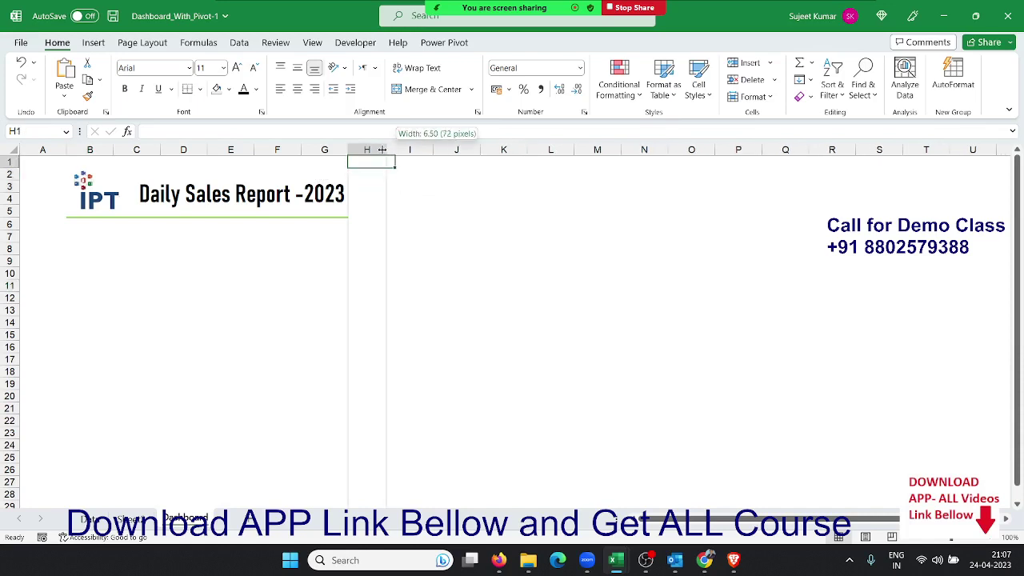
left_click_drag(395, 149, 369, 149)
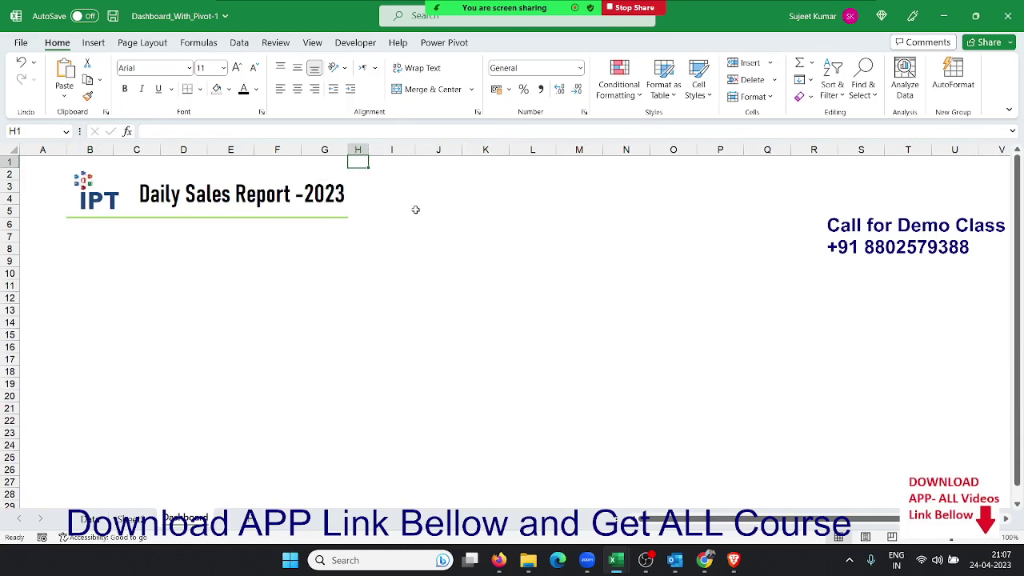
left_click_drag(369, 150, 367, 150)
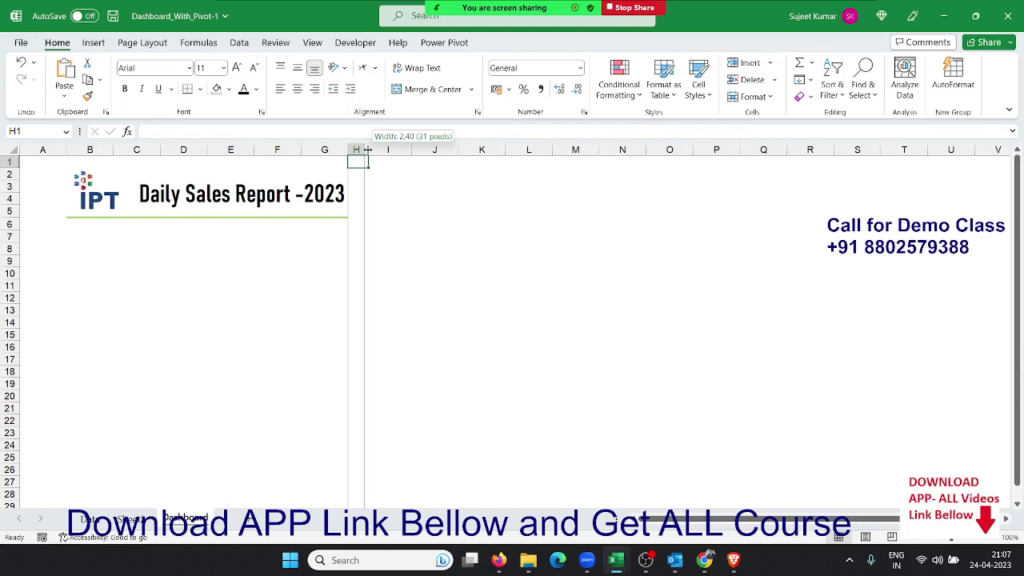
left_click_drag(368, 150, 358, 152)
left_click(410, 190)
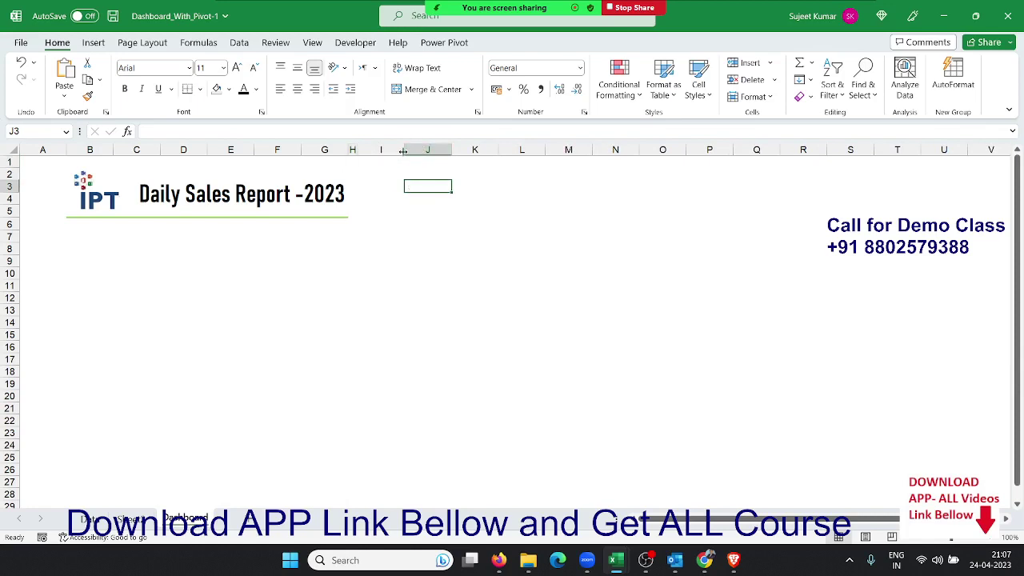
left_click_drag(404, 150, 382, 151)
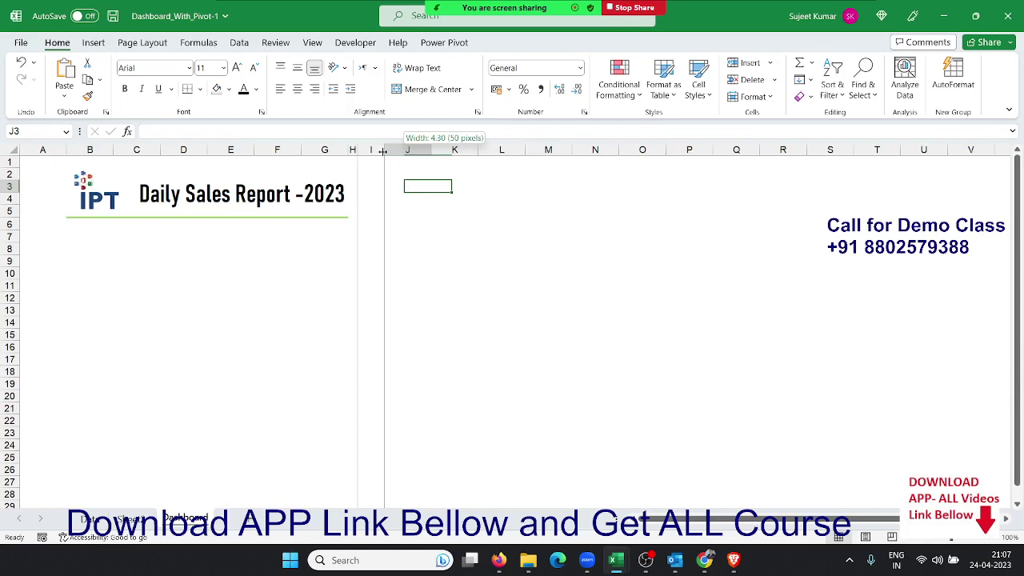
left_click_drag(382, 150, 375, 150)
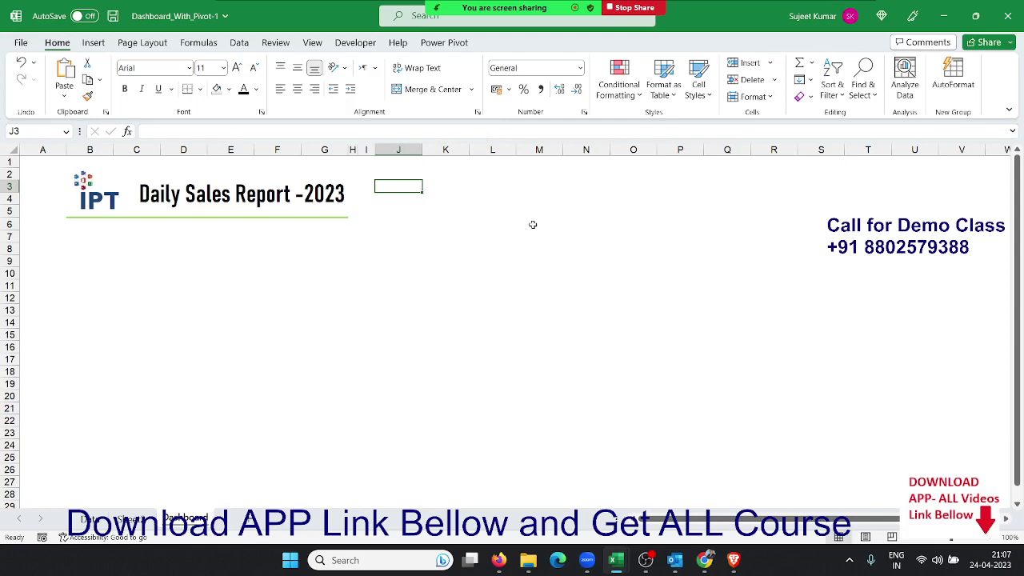
Step: Fill I3:L5 with light green (Green, Accent 6, Lighter 80%)
key("Left")
key("Right")
key("Left")
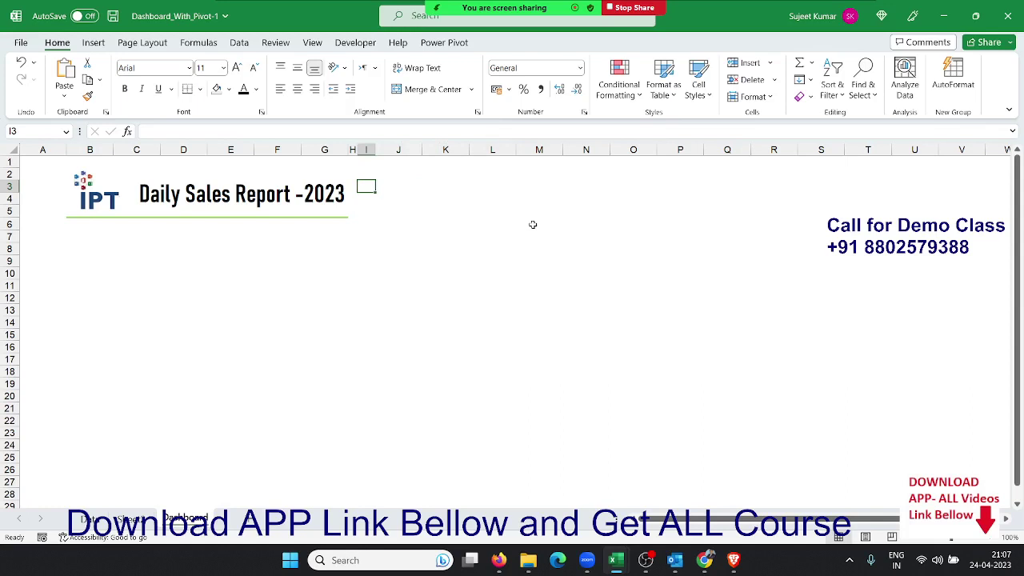
key("shift+Right")
key("shift+Right")
key("shift+Right")
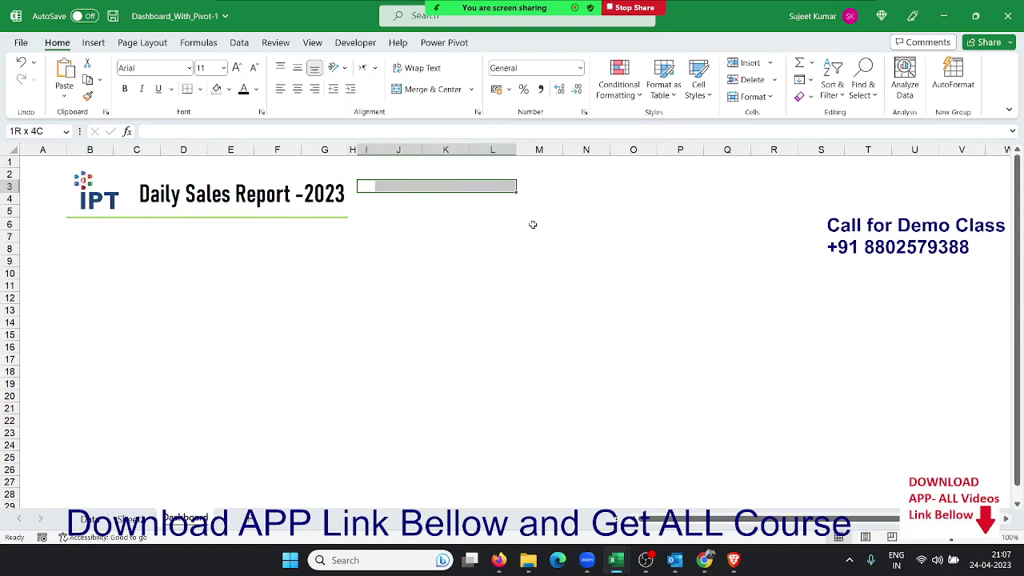
key("shift+Down")
key("shift+Down")
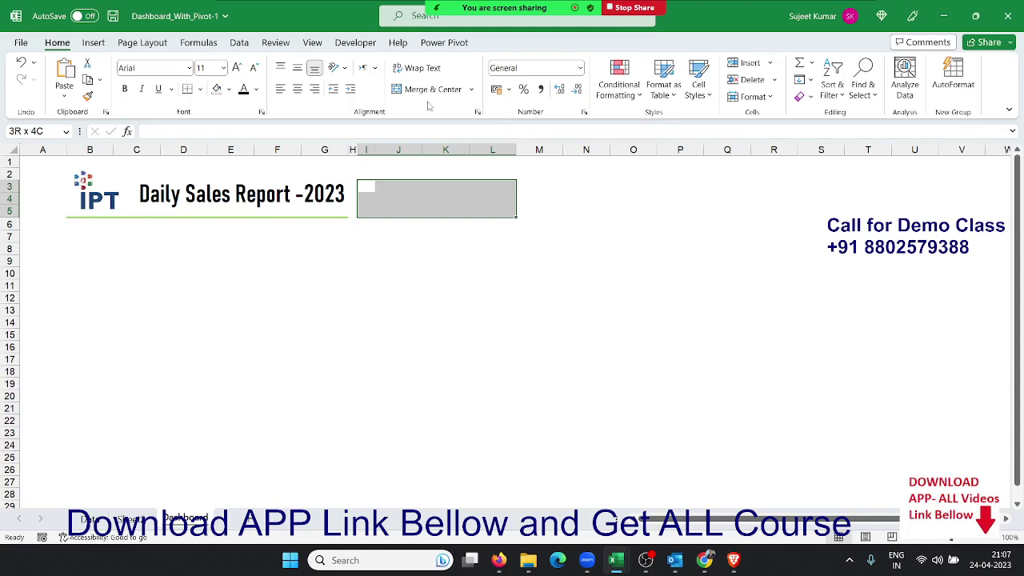
left_click(230, 89)
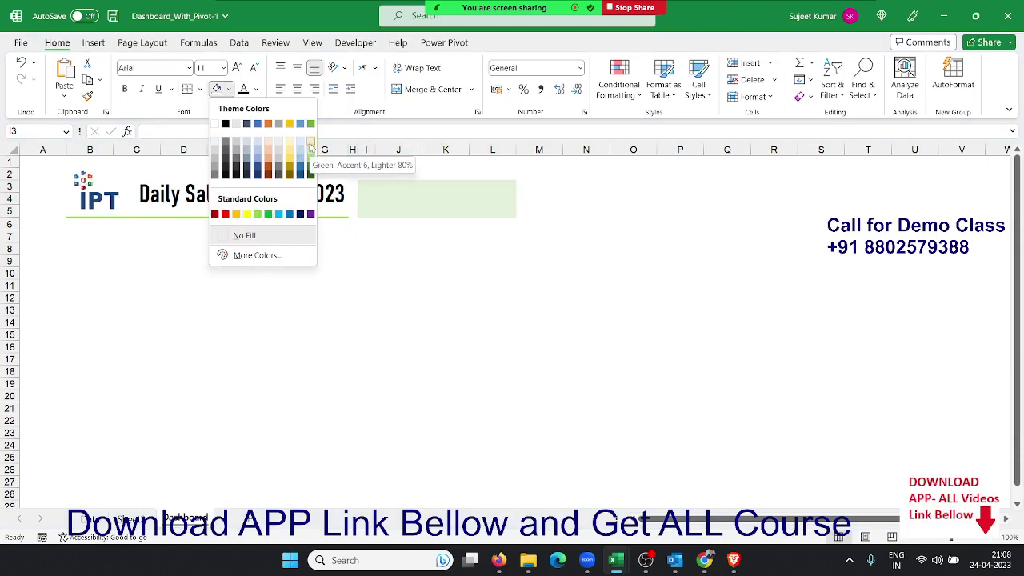
left_click(310, 144)
left_click(373, 210)
Step: Give I3:I5 a darker green fill and narrow column I to about 13 pixels
left_click(365, 198)
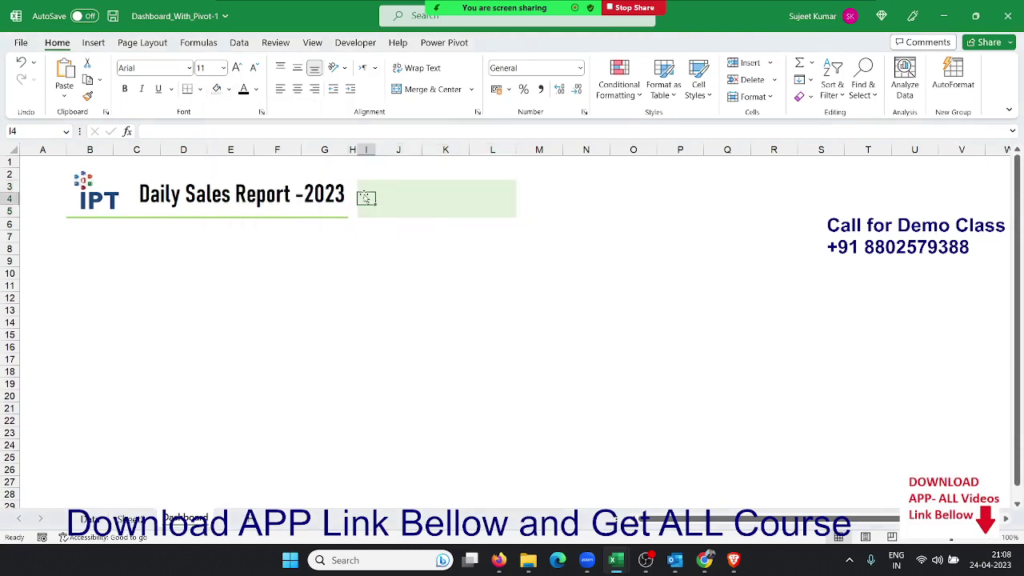
left_click_drag(365, 189, 364, 211)
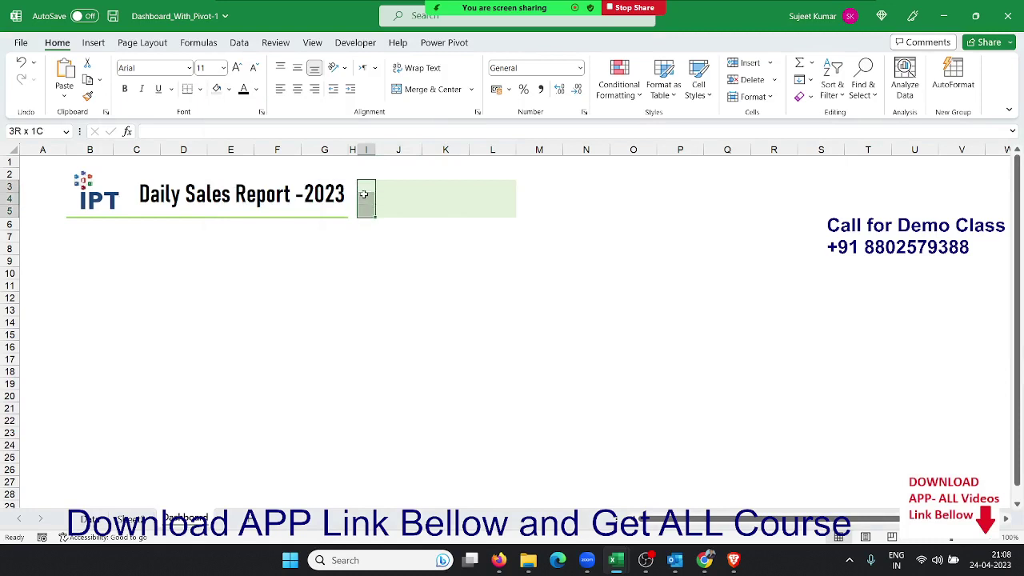
left_click(228, 89)
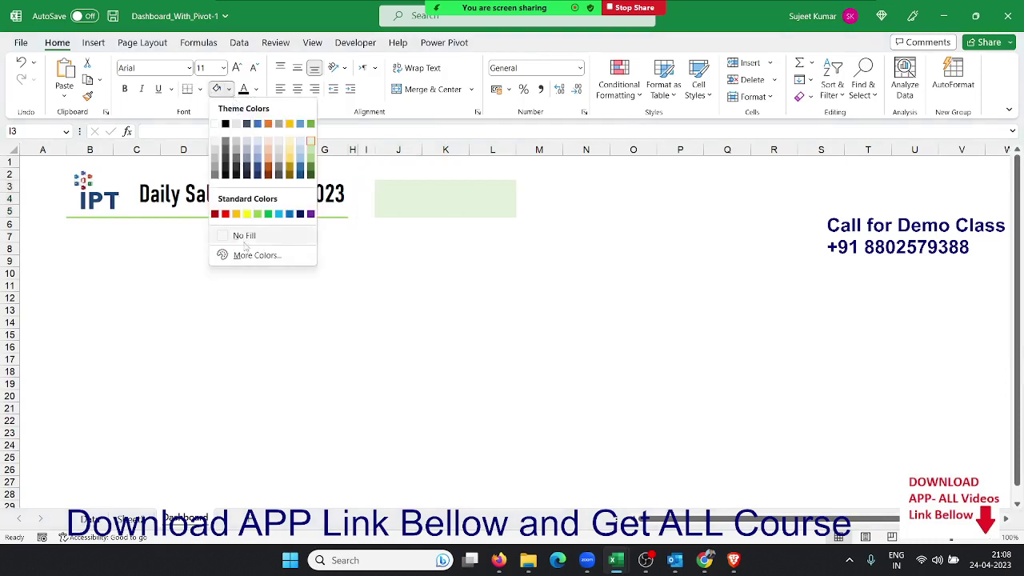
left_click(261, 214)
left_click(448, 248)
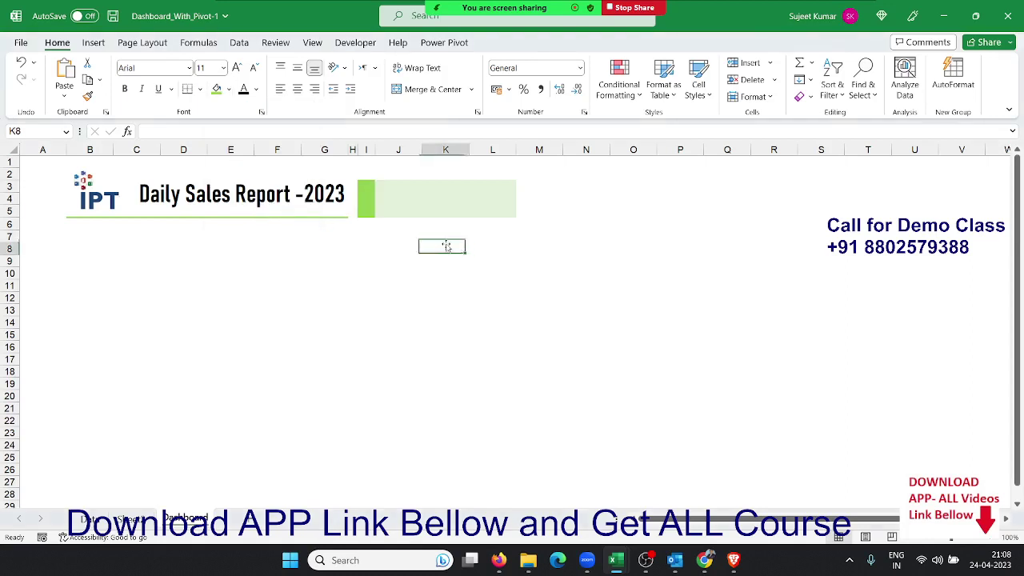
left_click_drag(374, 147, 361, 150)
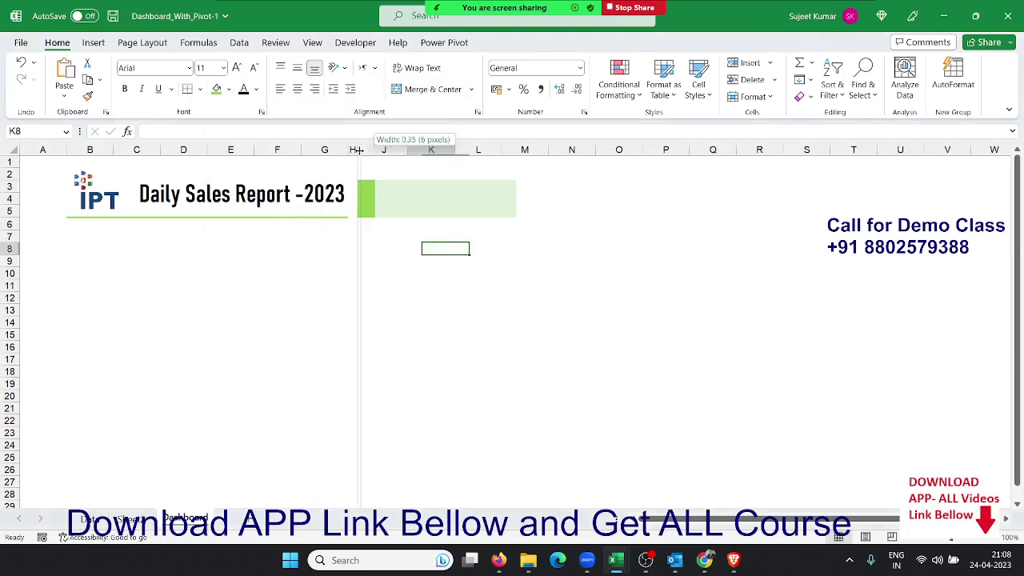
left_click_drag(361, 150, 362, 151)
Step: Check the green block's cells and select I3:J3 in row 3
left_click(401, 206)
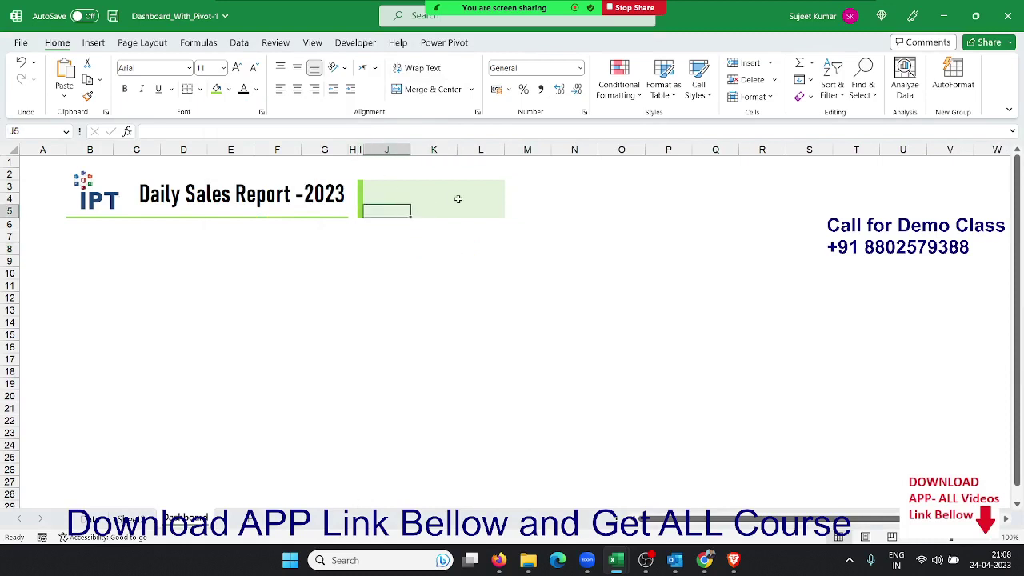
left_click(459, 200)
left_click(462, 209)
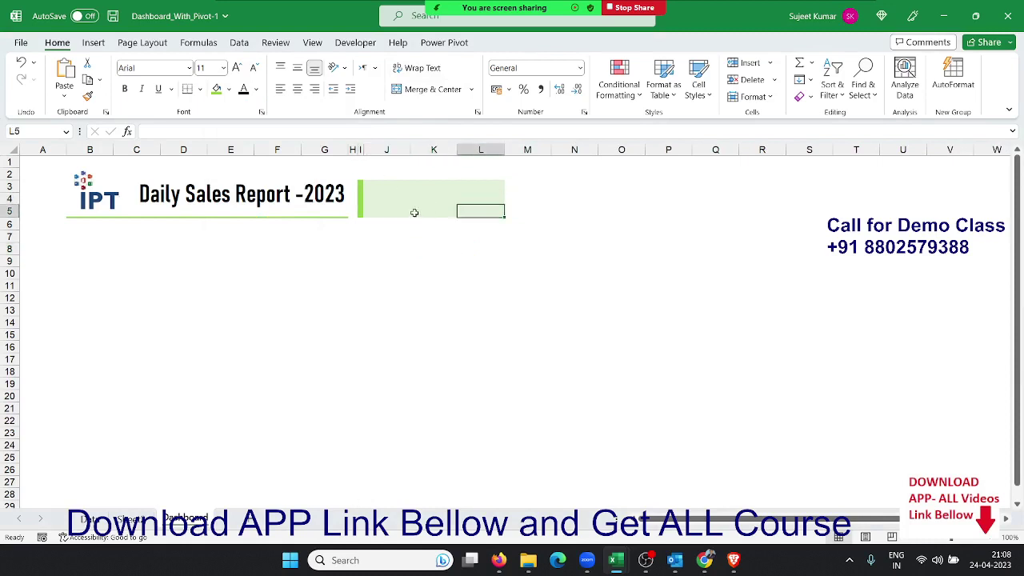
left_click(397, 173)
left_click_drag(386, 193, 388, 196)
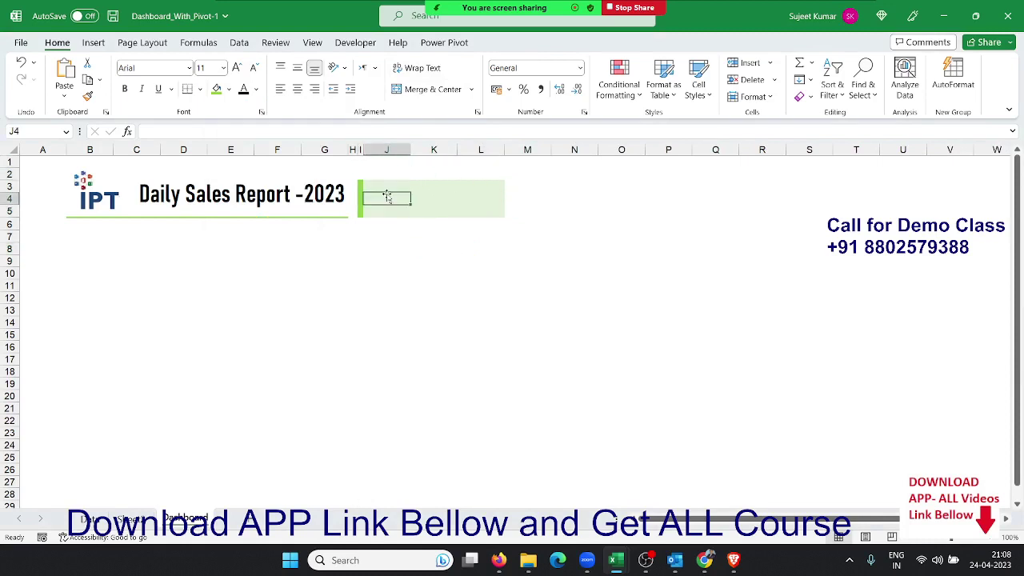
Step: Copy the green cells of row 3 into I2:L2 to extend the block upward
key("shift+Right")
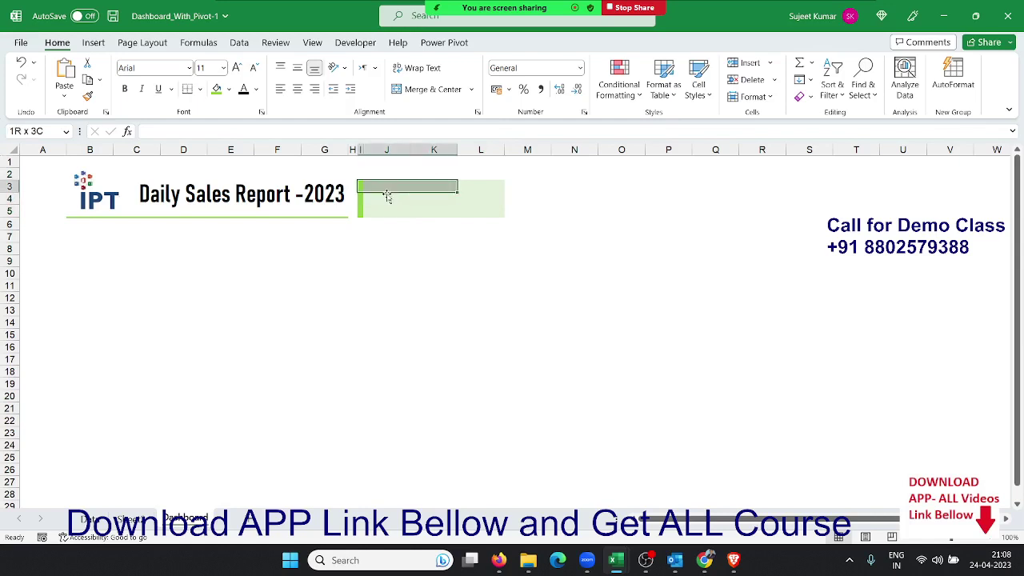
key("shift+Right")
key("ctrl+c")
key("Up")
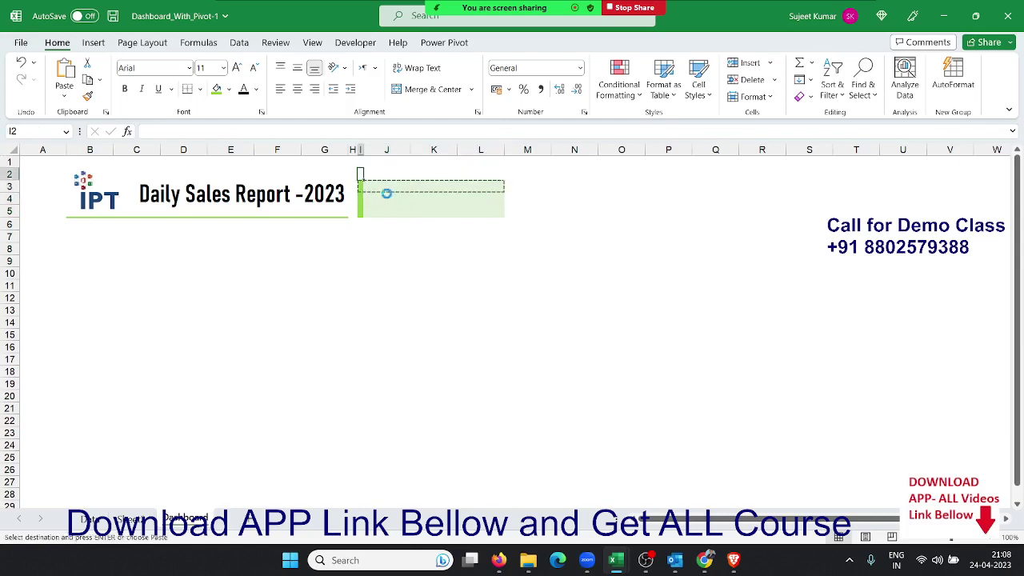
key("Return")
key("Down")
key("Down")
Step: Copy the green block I2:L5 to N2, keeping the source column widths
key("shift+Right")
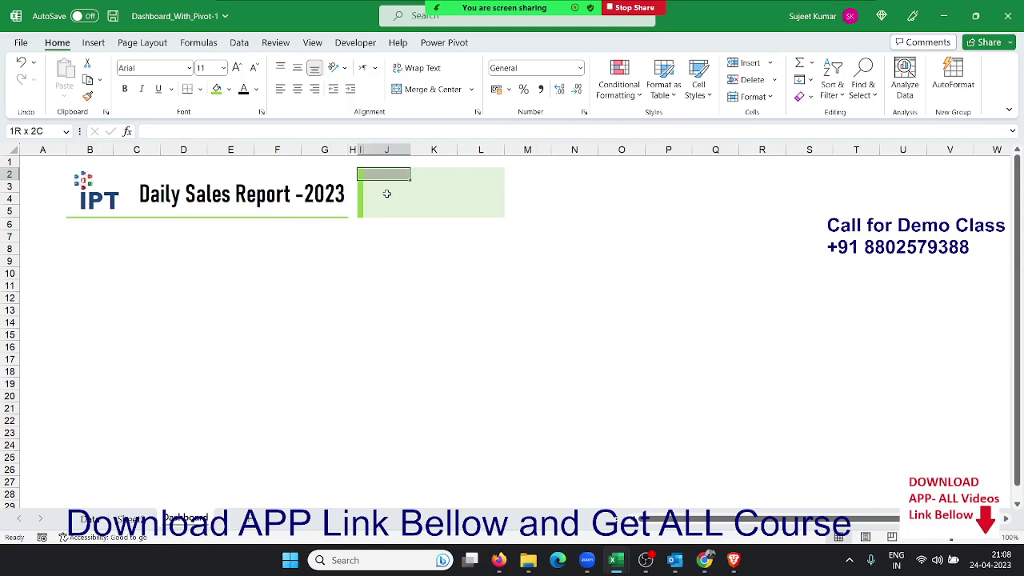
key("shift+Right")
key("shift+Right")
key("shift+Right")
key("shift+Left")
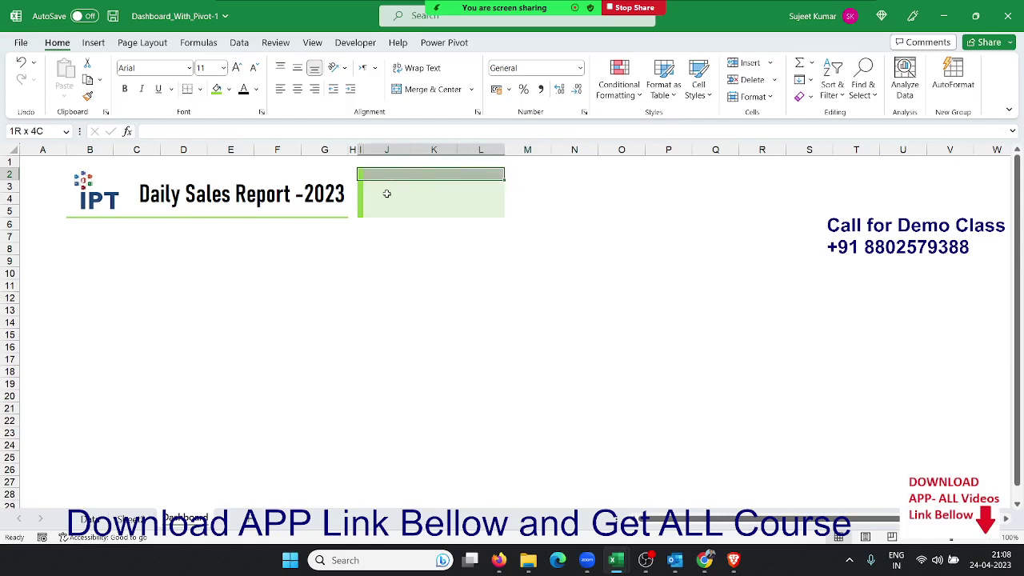
key("shift+Down")
key("shift+Down")
key("shift+Down")
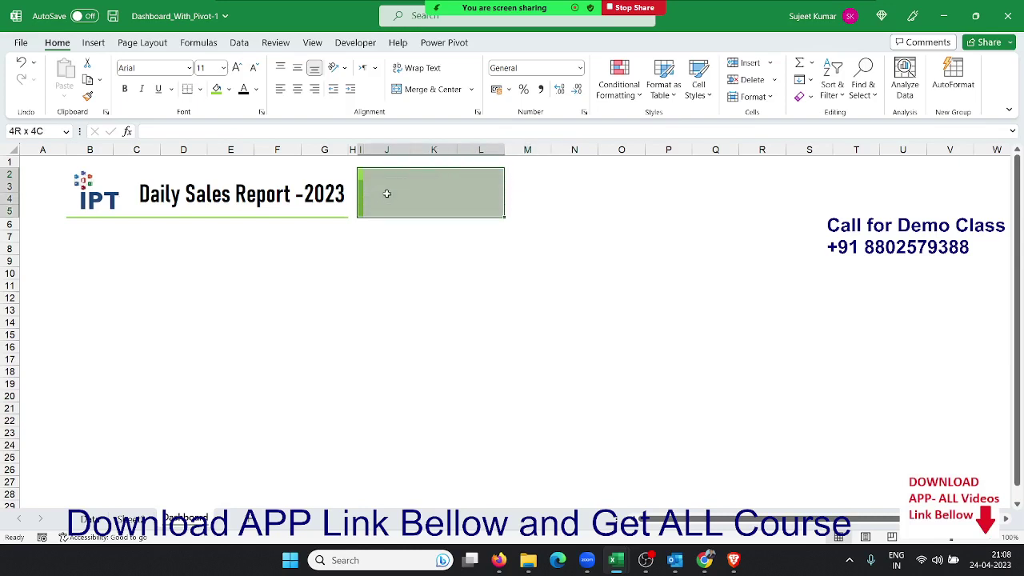
key("ctrl+c")
key("Right")
key("Right")
key("Right")
key("Right")
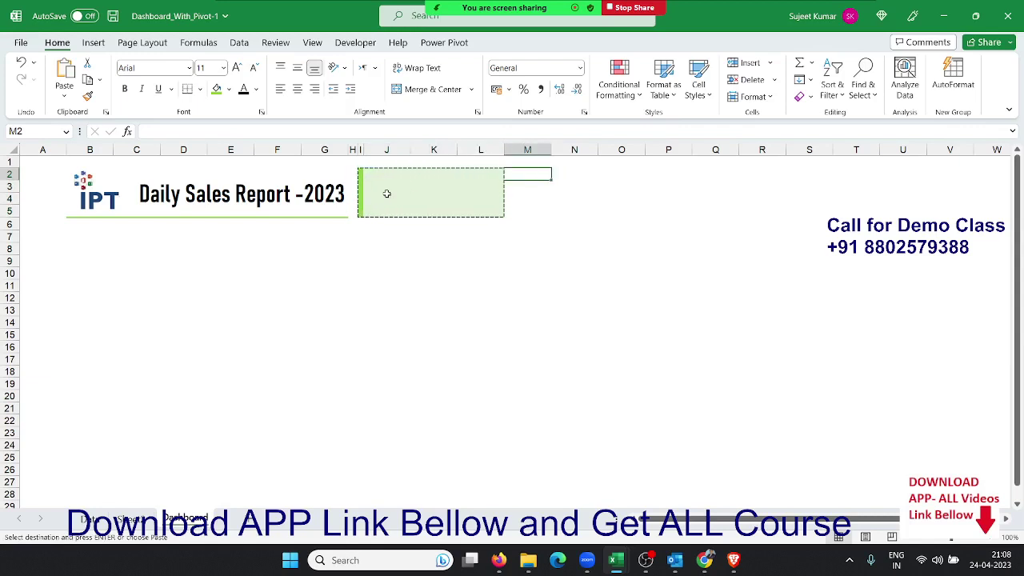
key("Right")
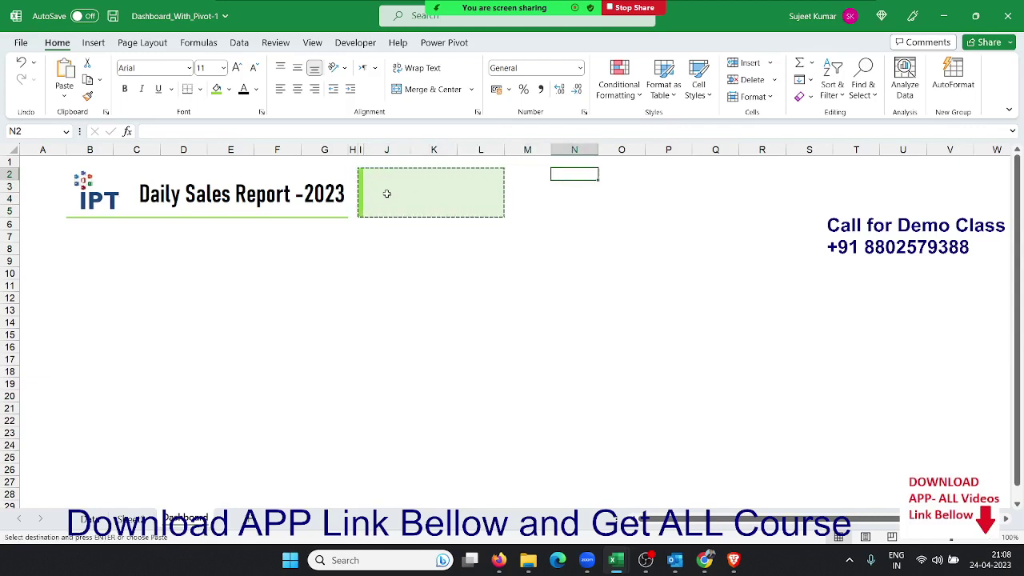
key("ctrl+v")
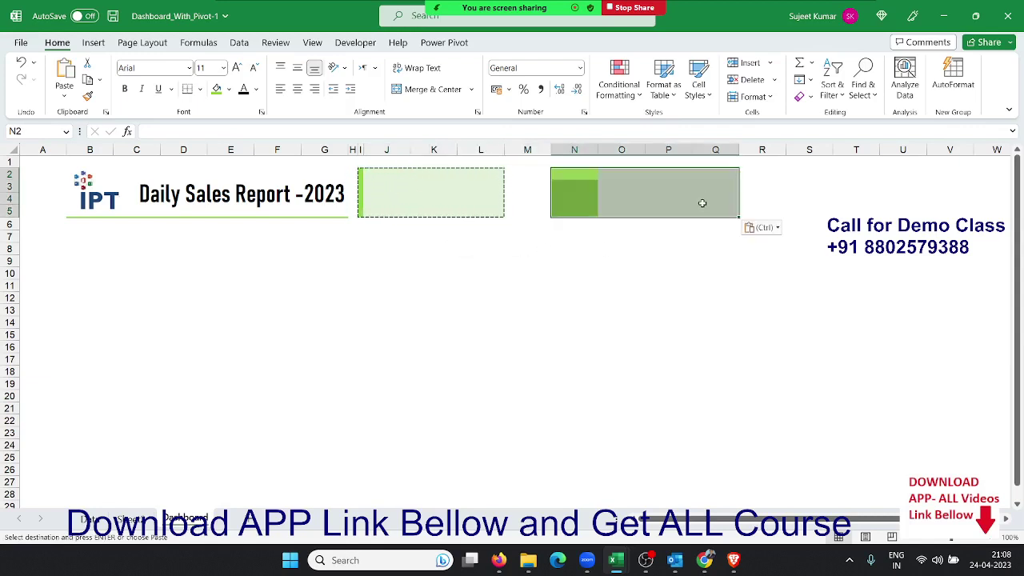
left_click(775, 229)
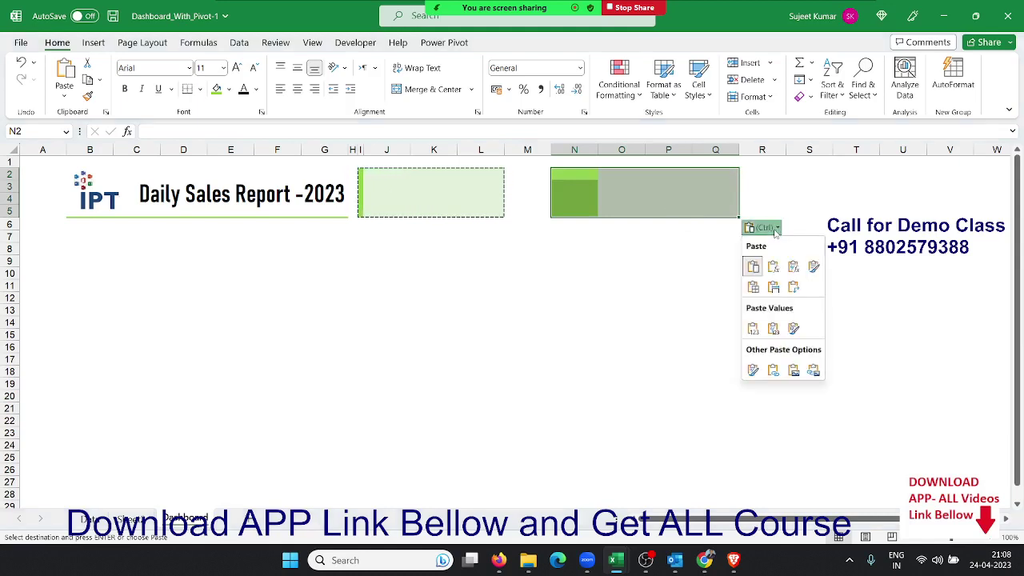
left_click(774, 290)
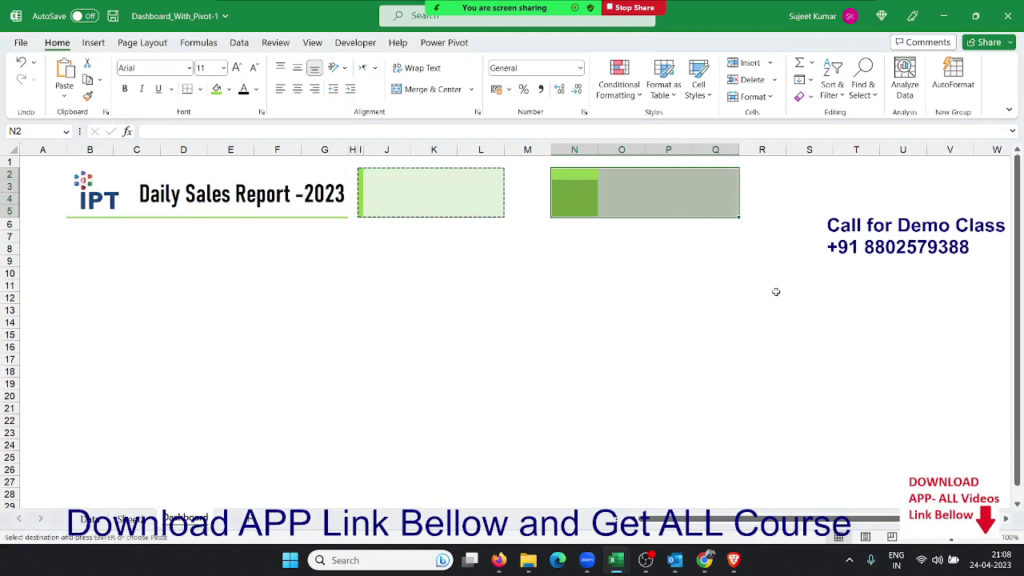
Step: Select the copied block N2:Q5 to give it a new fill colour
left_click(638, 239)
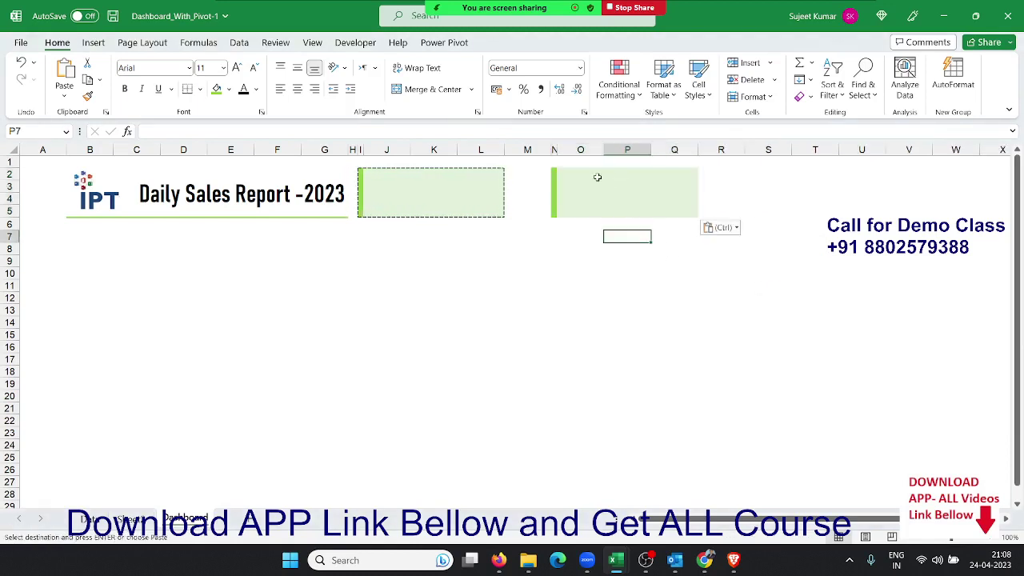
left_click(584, 174)
key("Left")
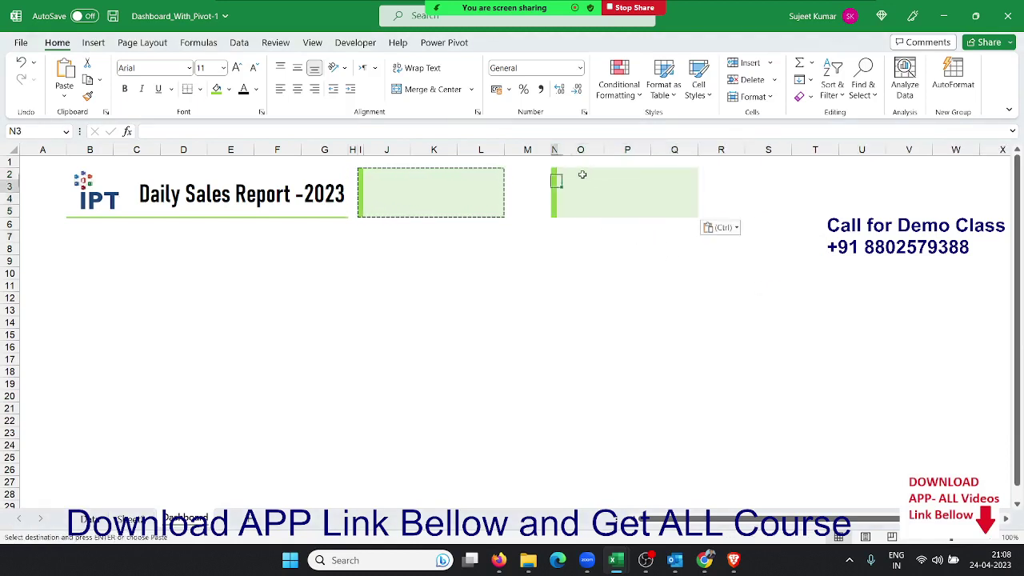
key("shift+Right")
key("shift+Right")
key("shift+Right")
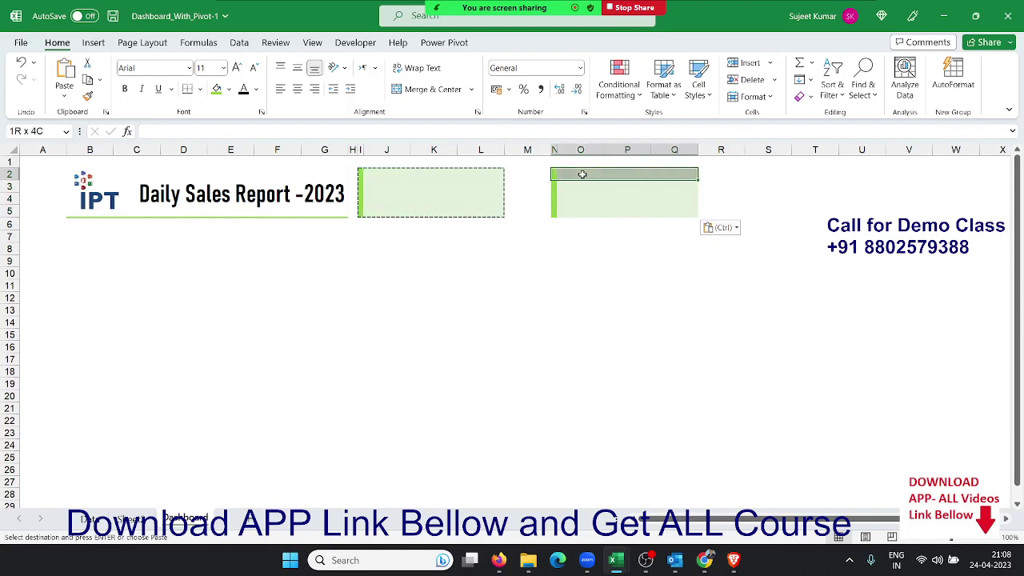
key("shift+Down")
key("shift+Down")
key("shift+Down")
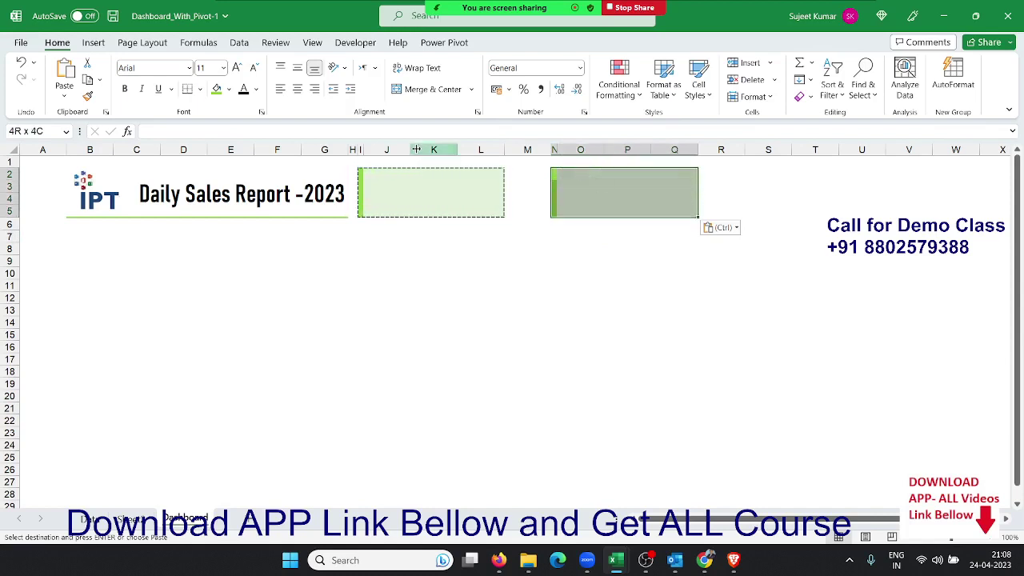
left_click(228, 91)
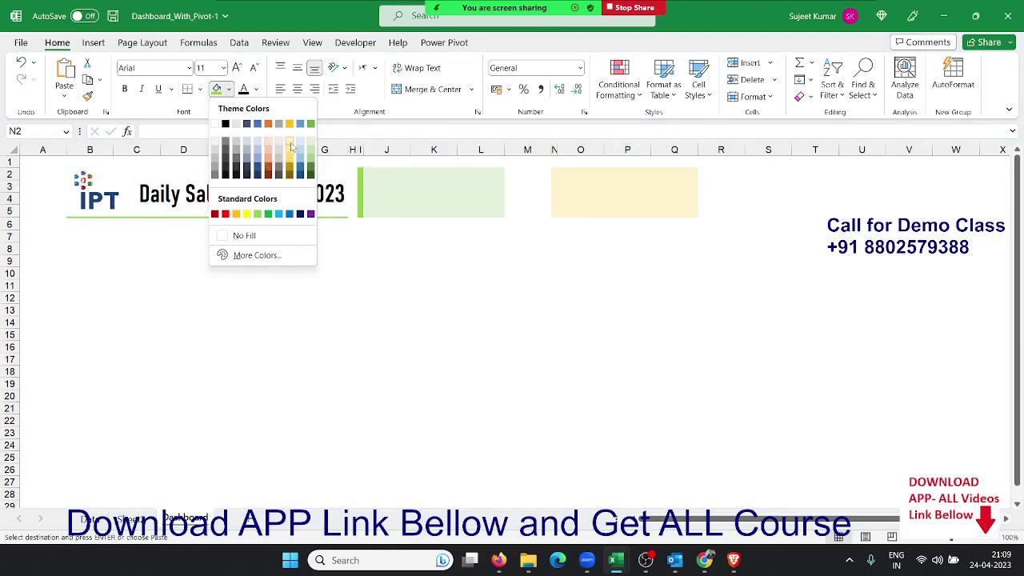
Step: Fill N2:Q5 light gold and its left strip N2:N5 with Gold
left_click(292, 143)
left_click(563, 197)
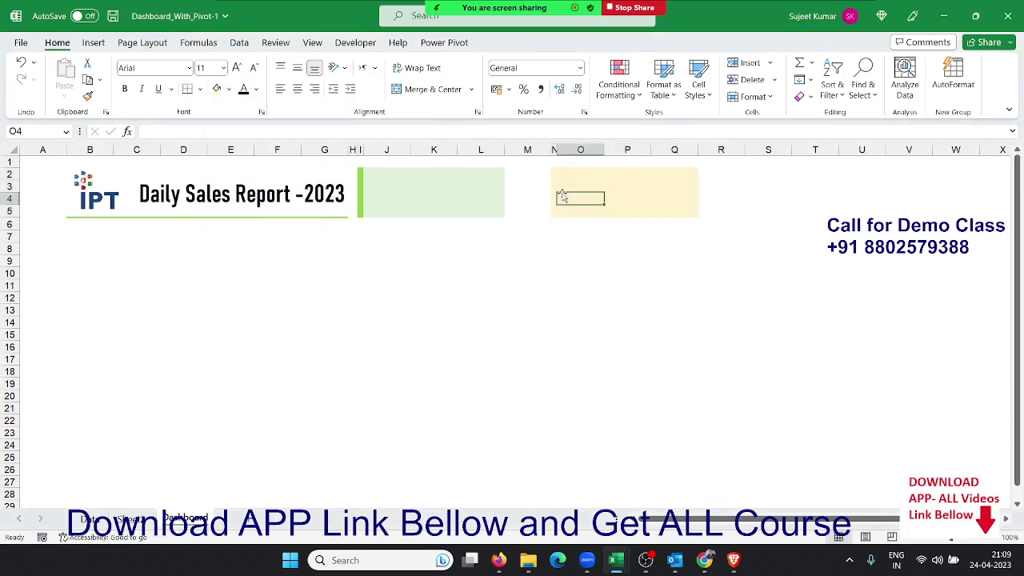
key("Up")
key("Up")
key("Left")
key("shift+Down")
key("shift+Down")
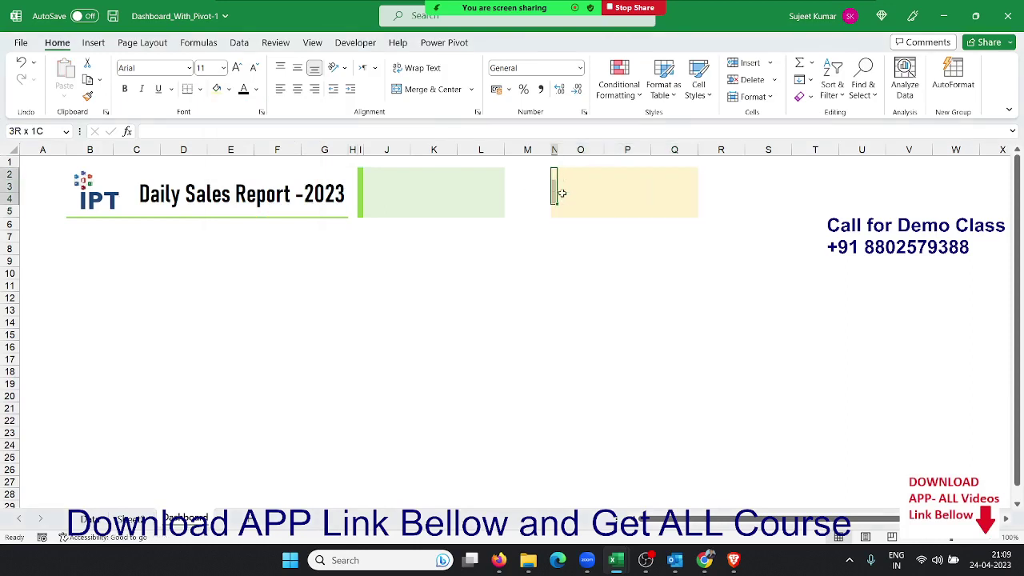
key("shift+Down")
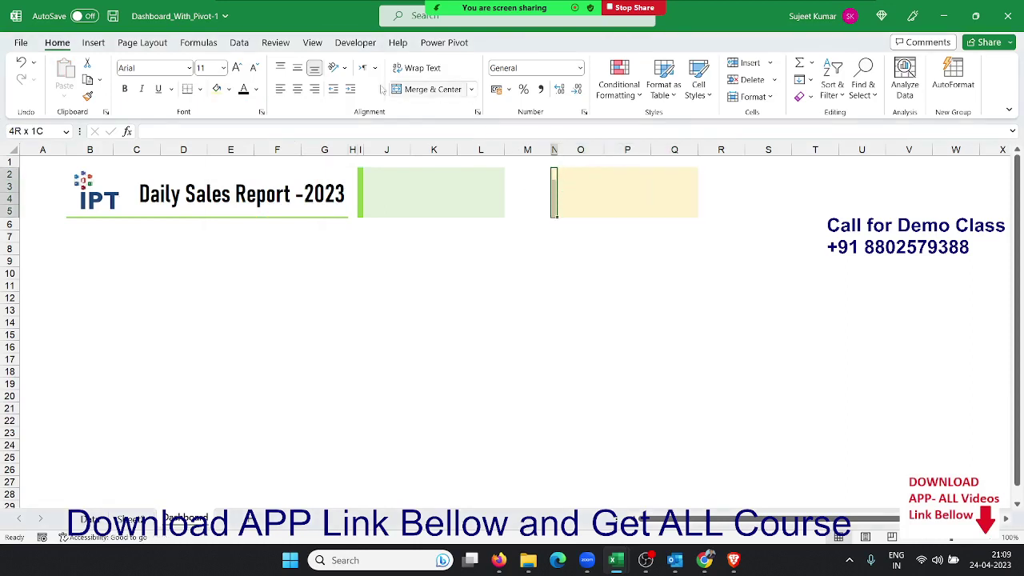
left_click(228, 88)
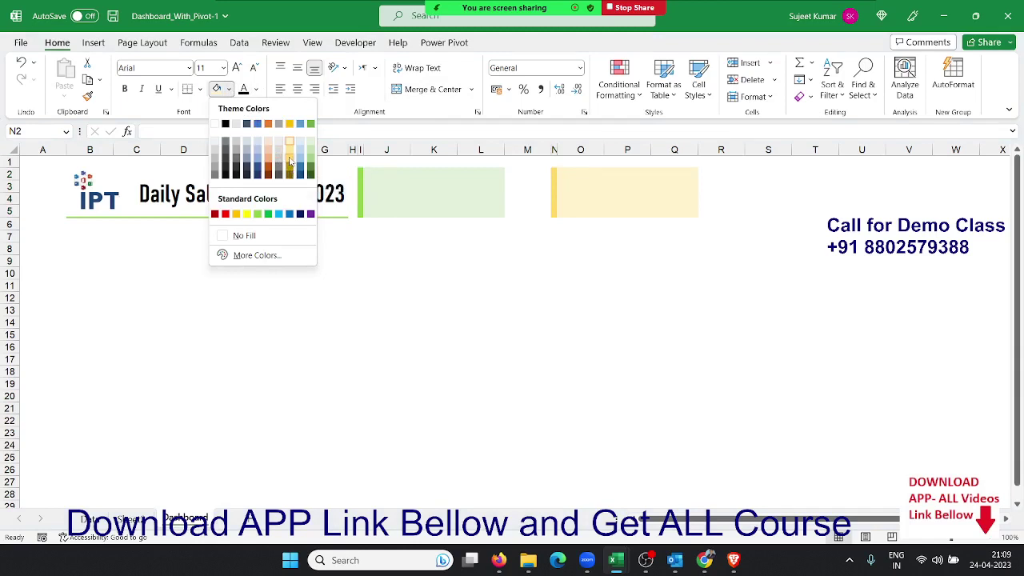
left_click(235, 214)
left_click(516, 232)
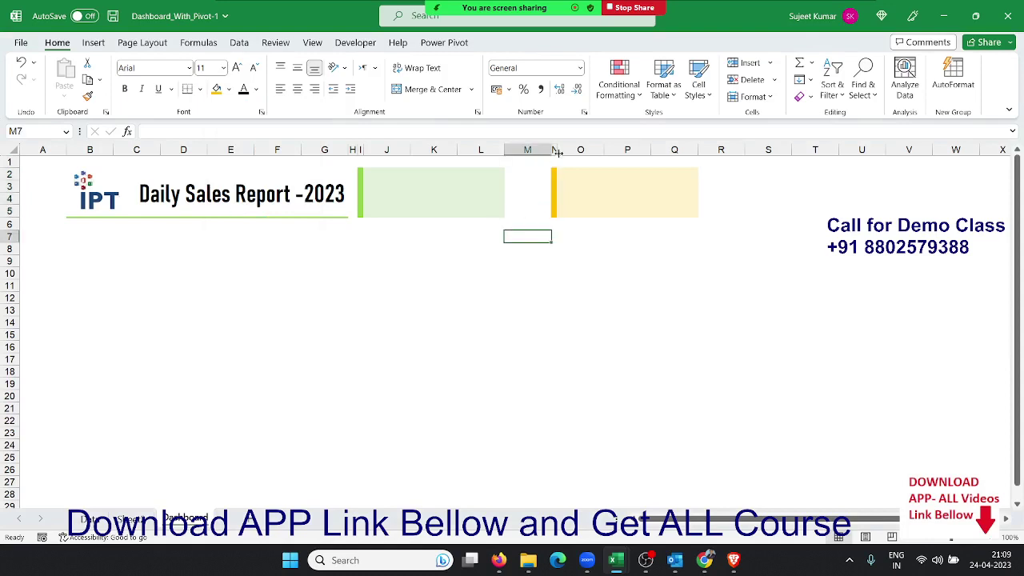
Step: Resize columns M and H to close the gaps between the panels
left_click_drag(557, 152, 563, 153)
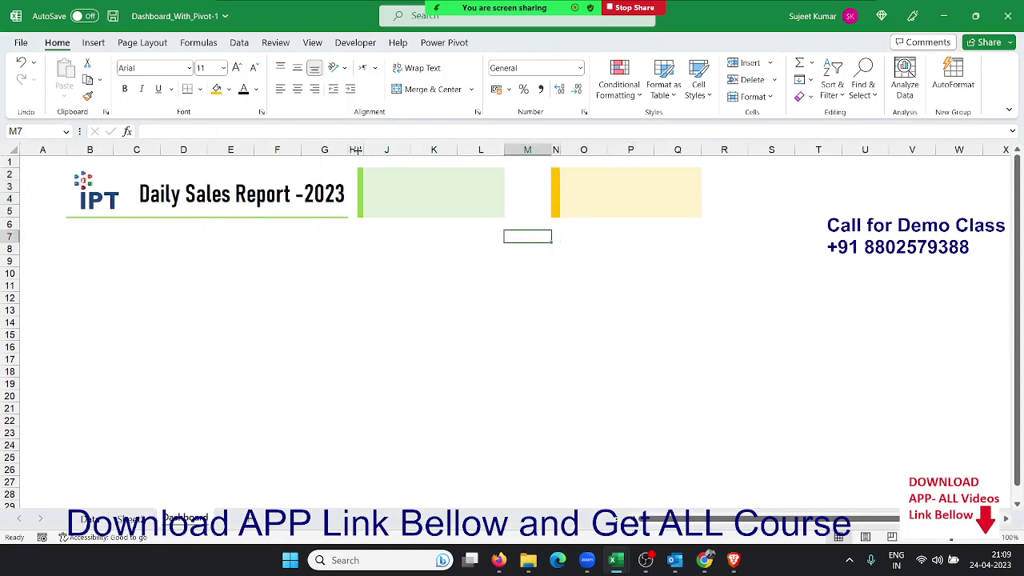
left_click_drag(363, 150, 368, 150)
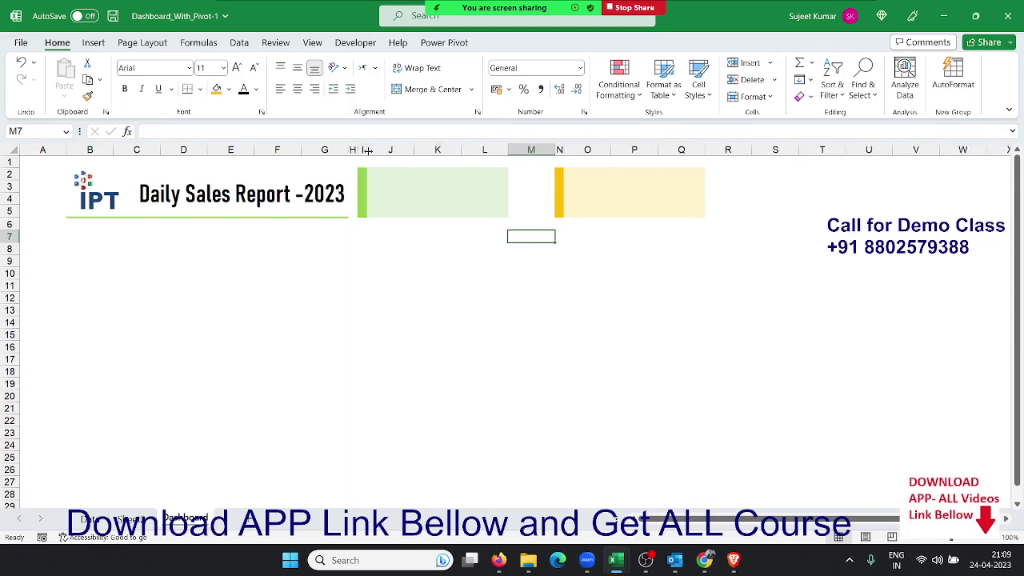
left_click(425, 240)
mouse_move(556, 150)
left_mouse_down()
mouse_move(519, 149)
mouse_move(648, 175)
left_mouse_up()
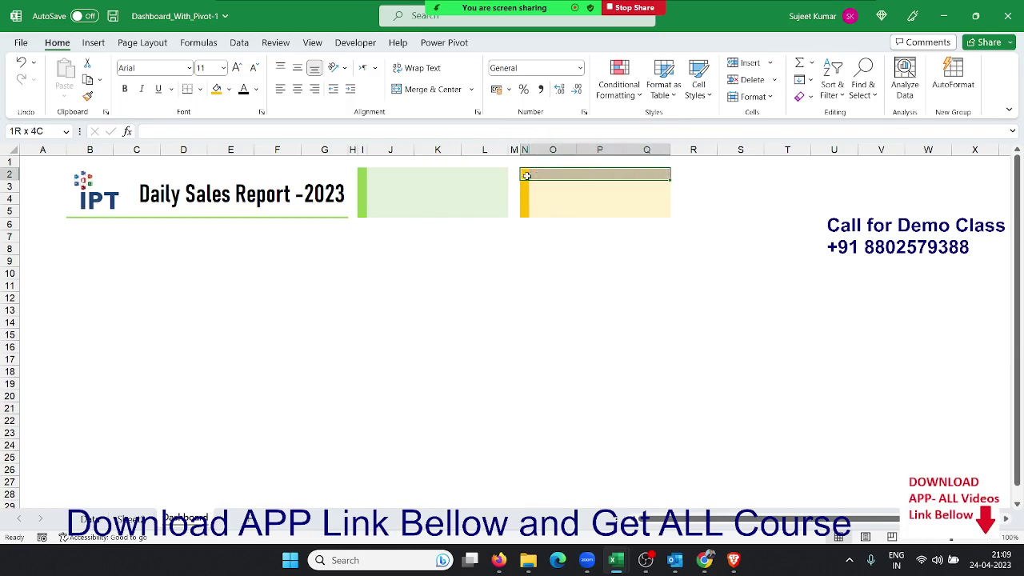
Step: Copy the gold panel N2:Q5 to S2, keeping the source column widths
key("shift+Down")
key("shift+Down")
key("shift+Down")
key("ctrl+c")
key("Right")
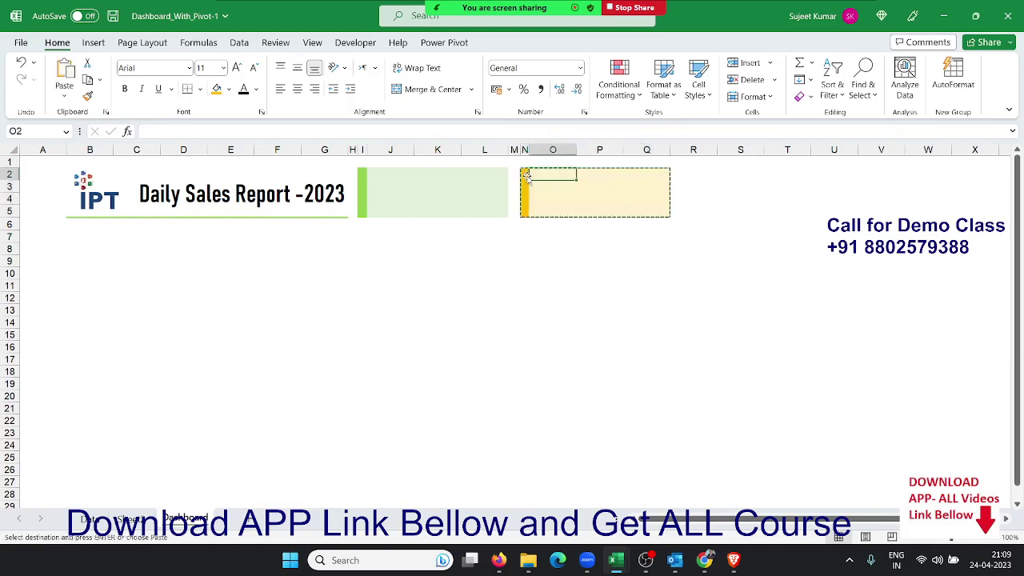
key("Right")
key("Right")
key("Right")
key("Right")
key("ctrl+v")
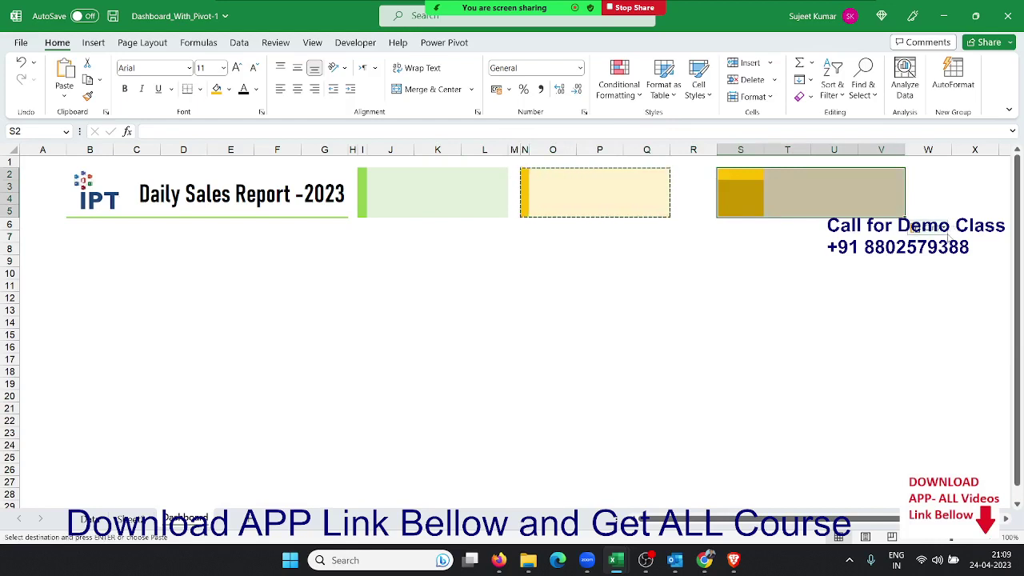
left_click(932, 228)
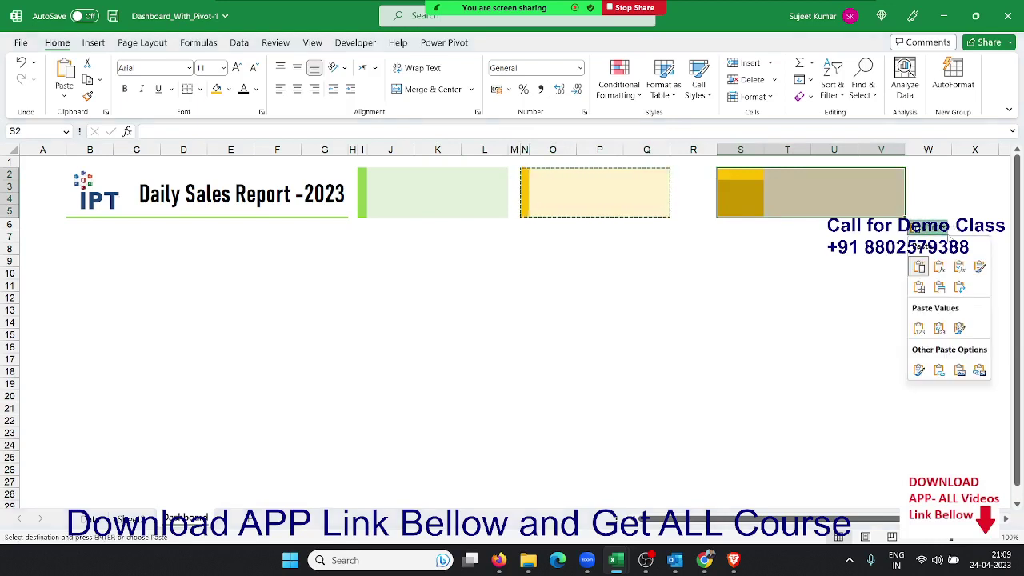
left_click(939, 288)
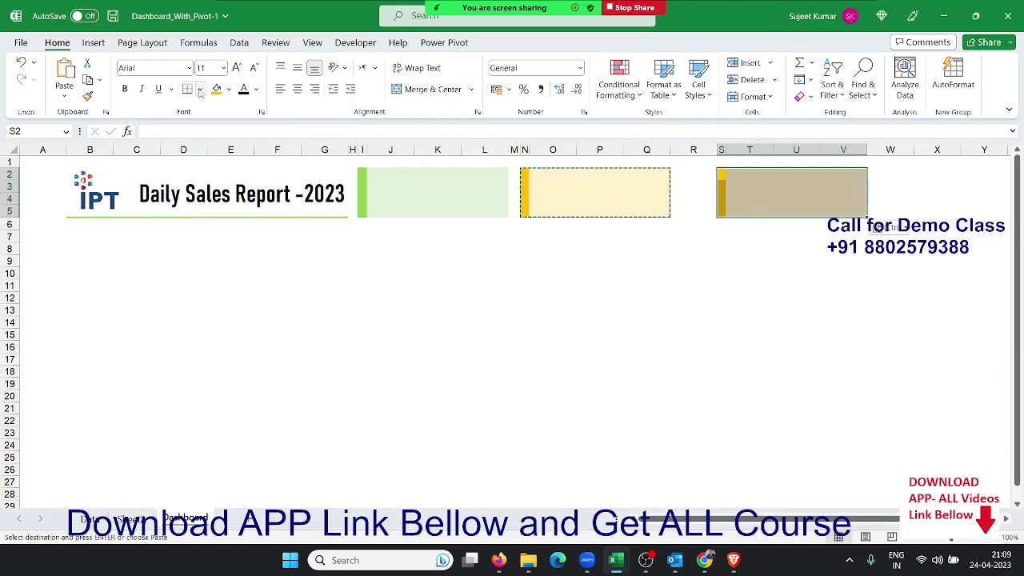
Step: Fill S2:V5 light blue and its left strip S2:S5 Blue, Accent 5, Darker 25%
left_click(228, 89)
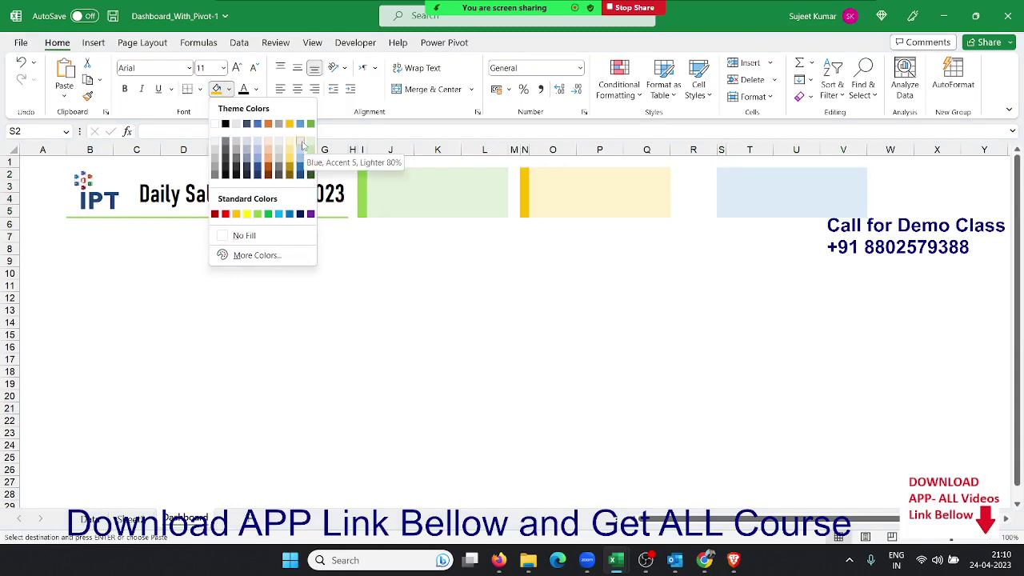
left_click(303, 144)
left_click(719, 264)
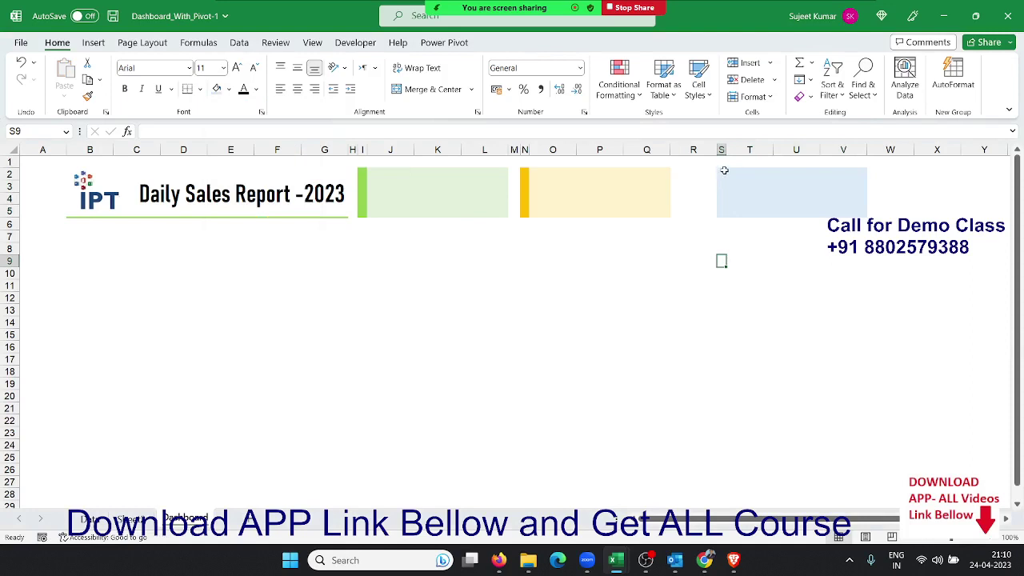
left_click_drag(724, 170, 722, 213)
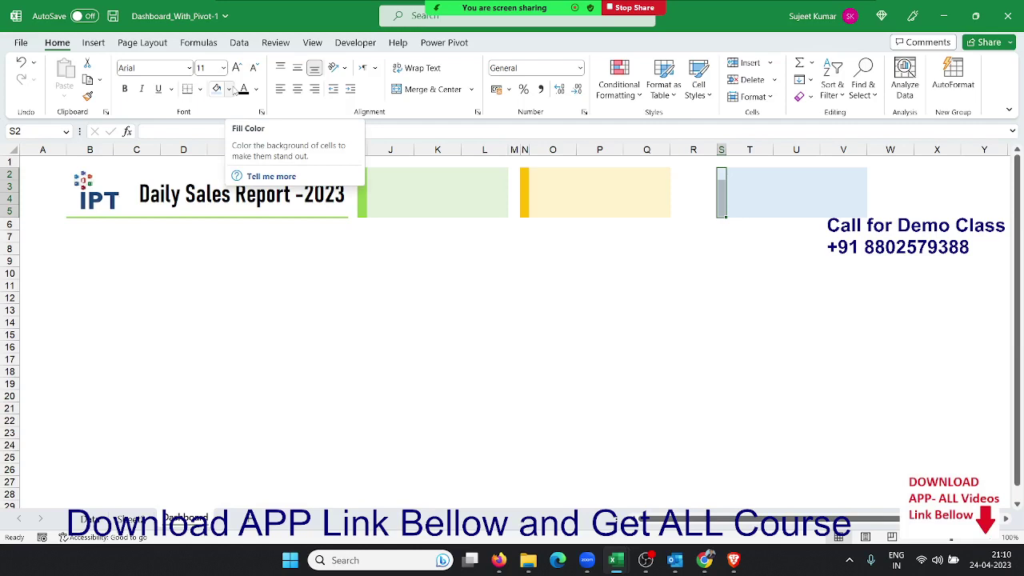
left_click(231, 90)
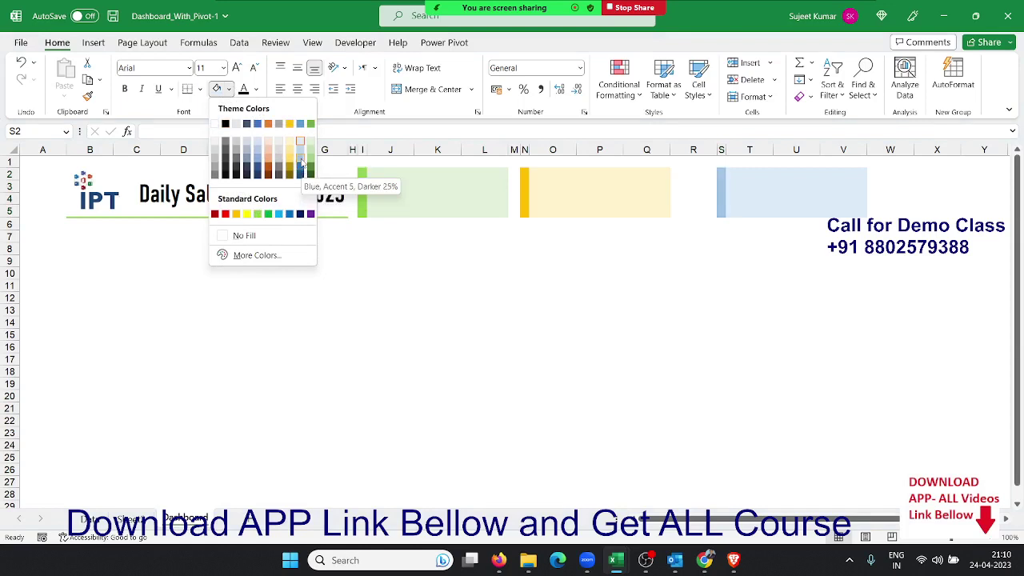
left_click(301, 163)
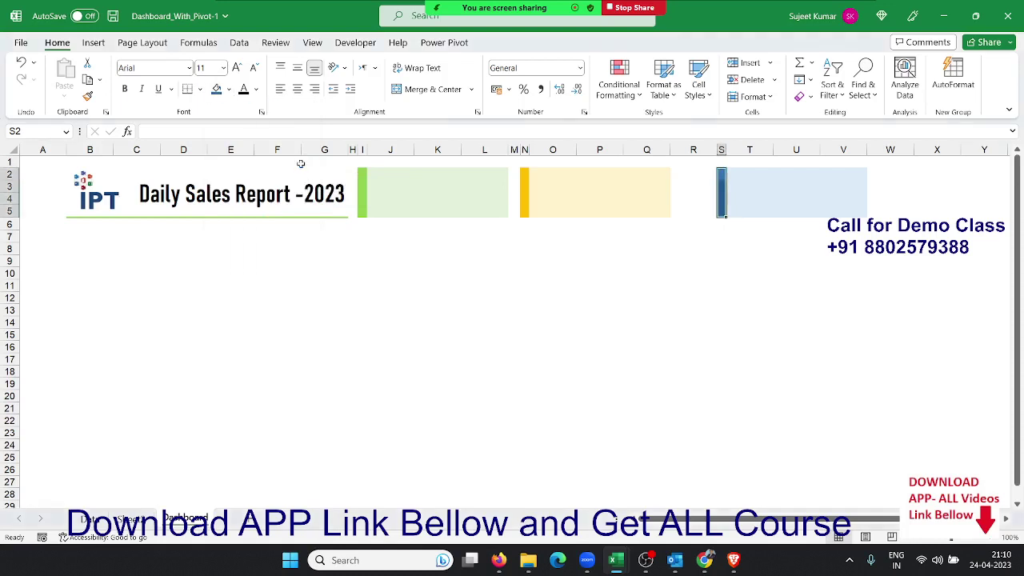
Step: Narrow column R between the gold and blue panels and review all three panels
left_click_drag(718, 149, 679, 150)
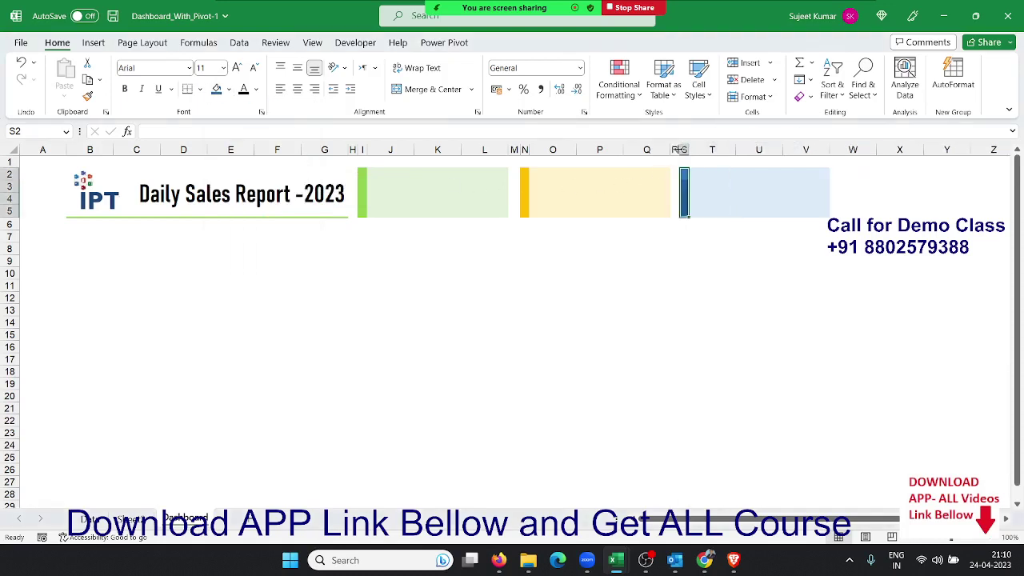
left_click(740, 186)
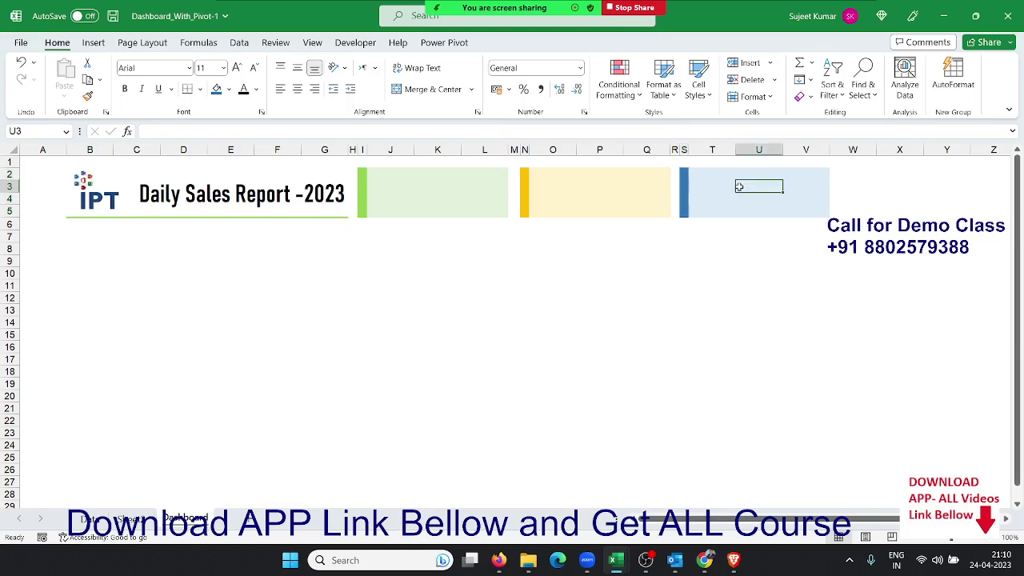
left_click(699, 183)
left_click(685, 174)
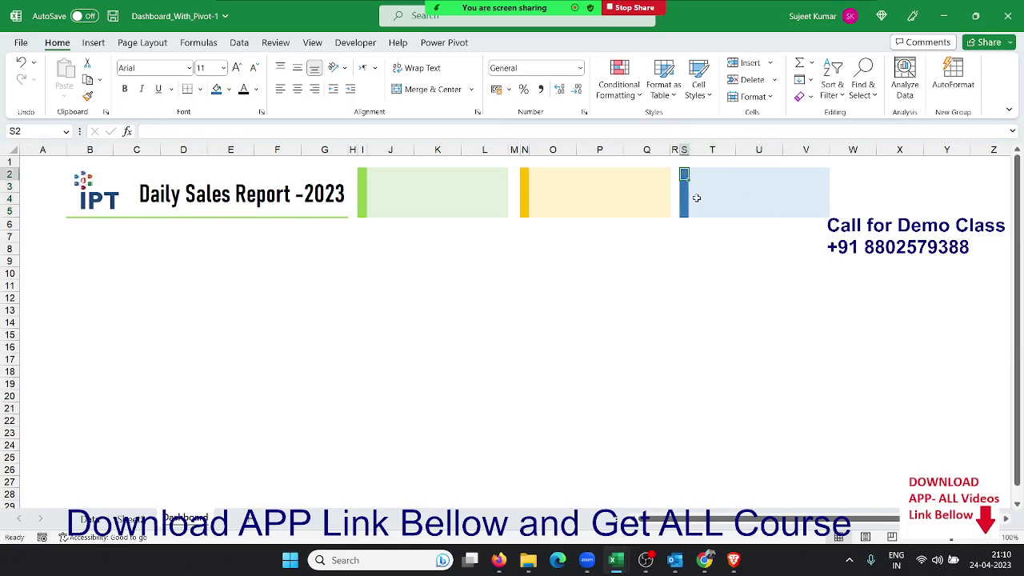
left_click(421, 197)
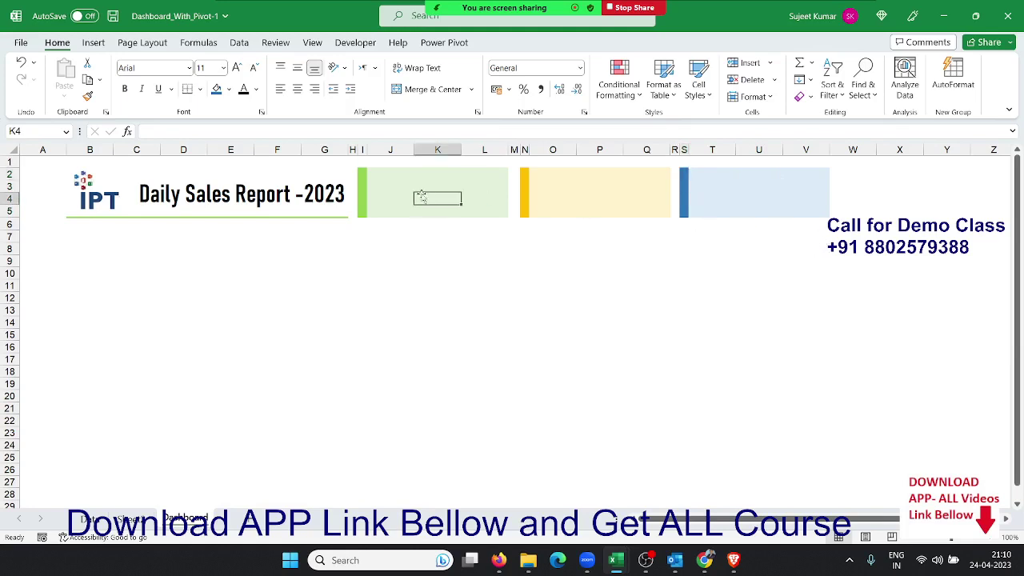
left_click(545, 208)
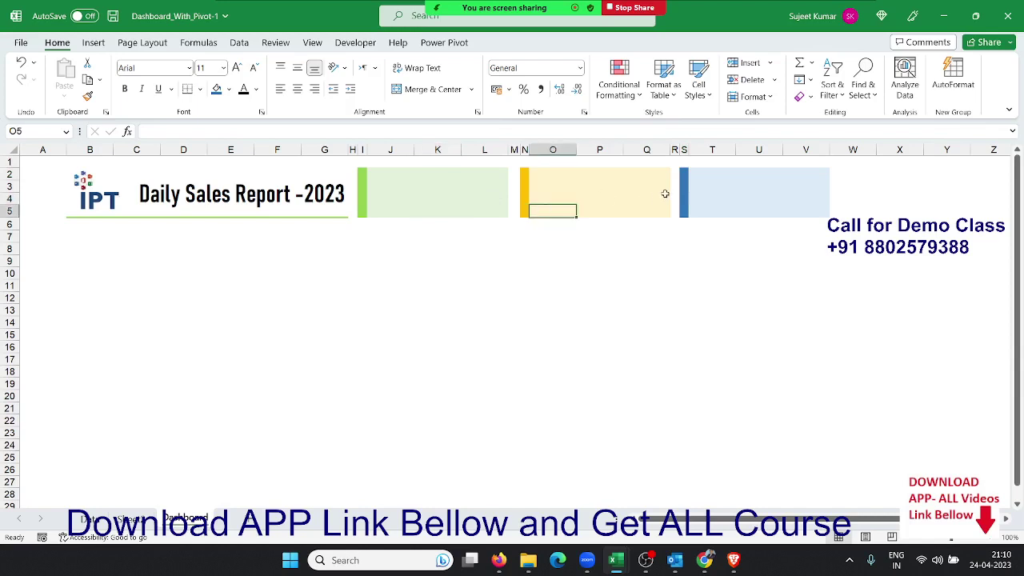
left_click(726, 191)
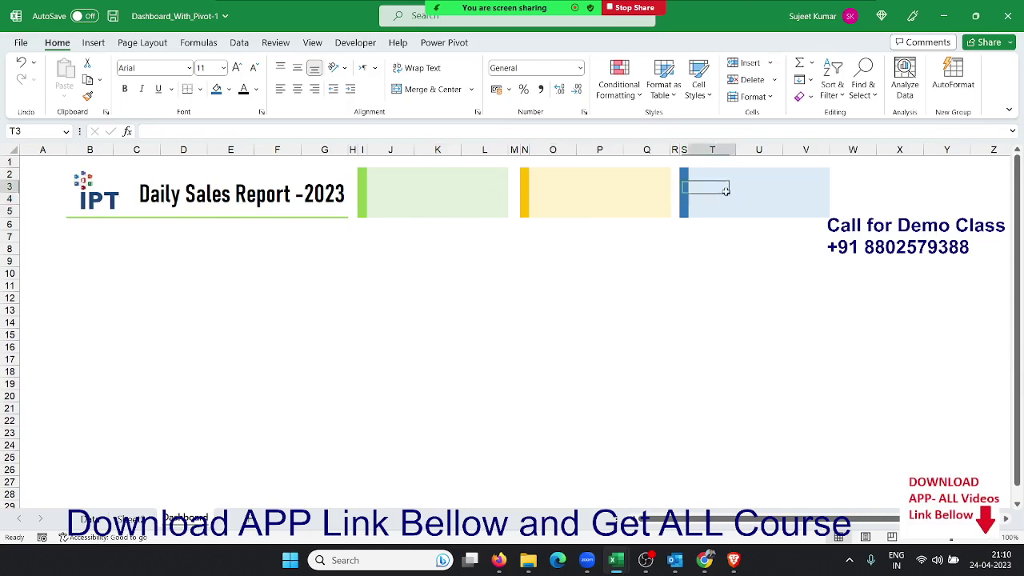
left_click(887, 184)
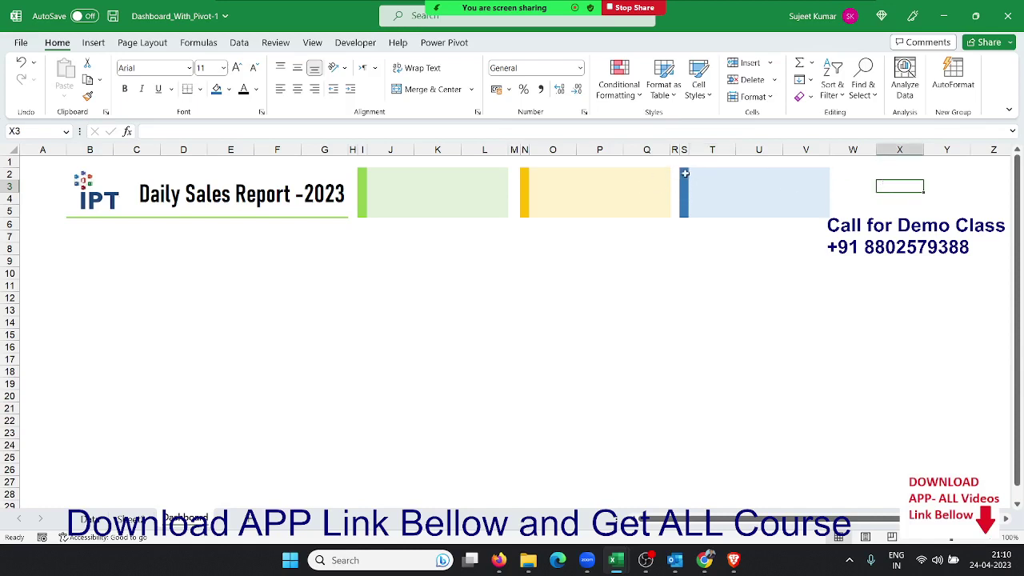
Step: Copy the blue panel S2:V5 to X2
left_click_drag(685, 173, 813, 214)
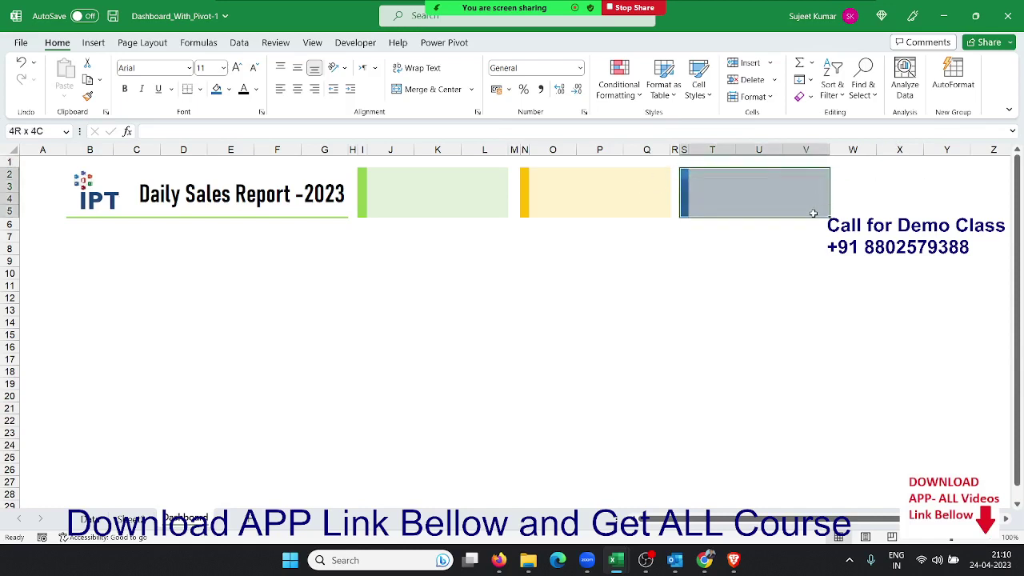
key("ctrl+c")
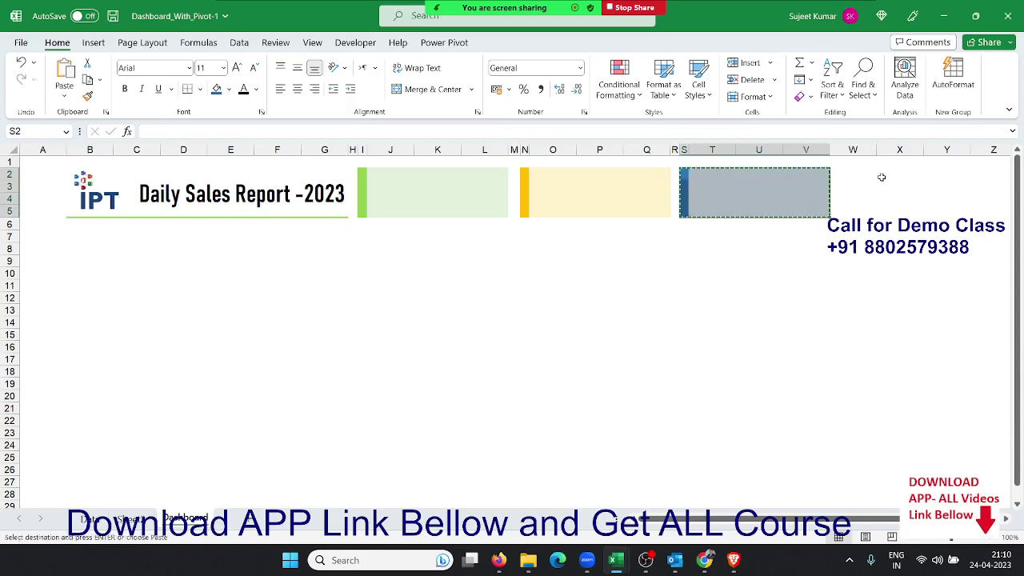
left_click(881, 177)
key("ctrl+v")
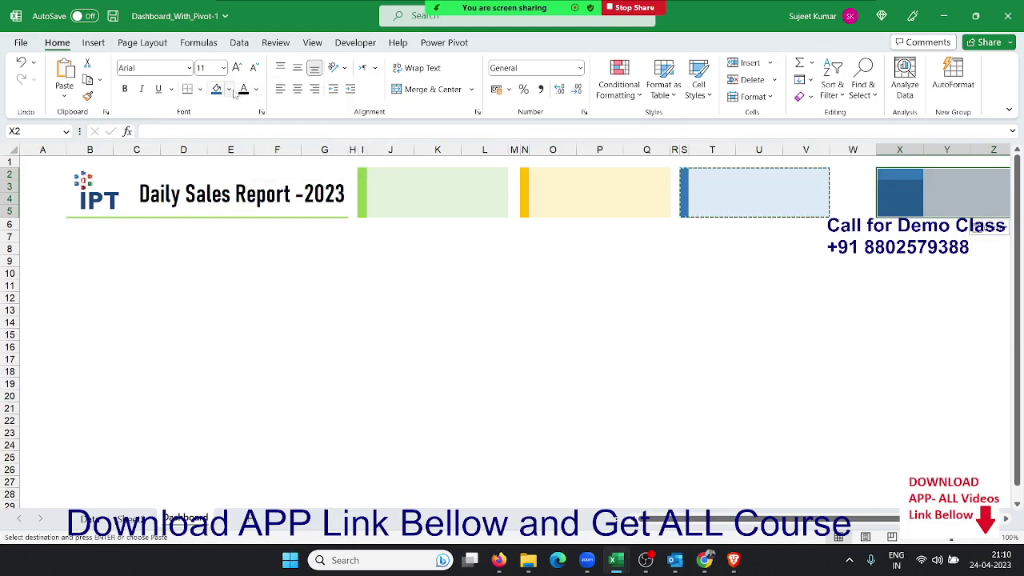
Step: Fill the new box with a light orange custom colour from More Colors
left_click(232, 90)
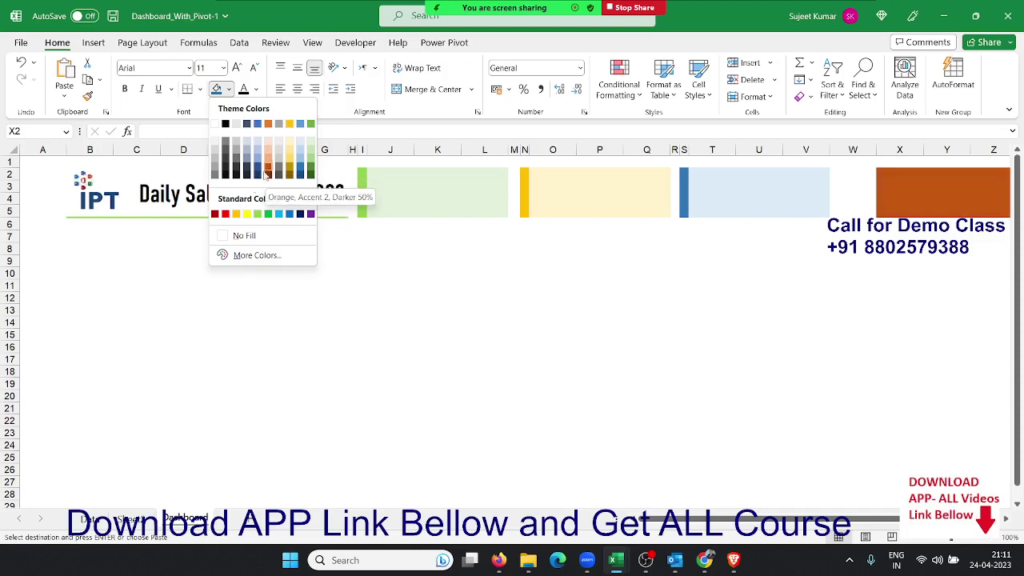
left_click(247, 256)
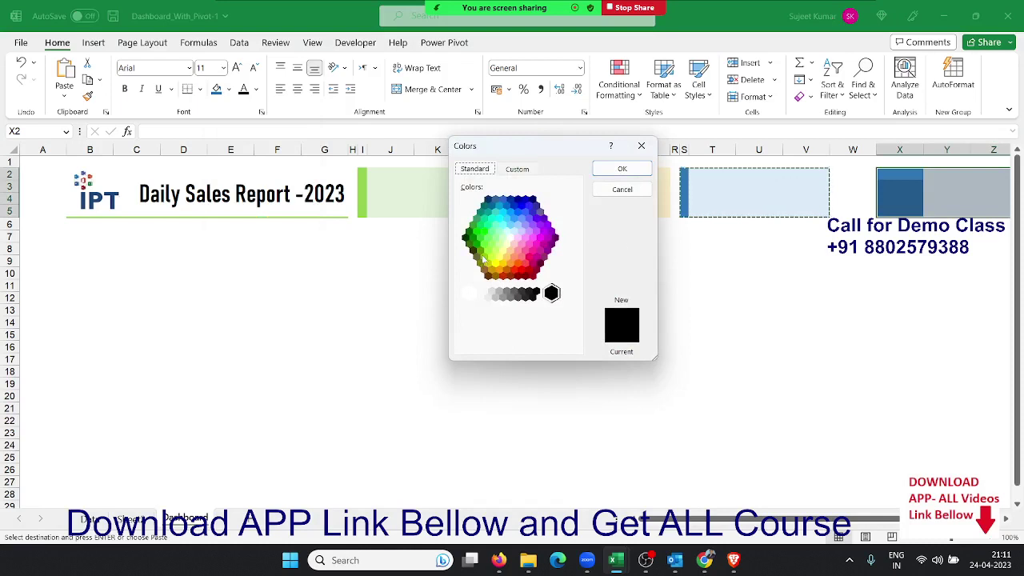
left_click(533, 264)
left_click(525, 264)
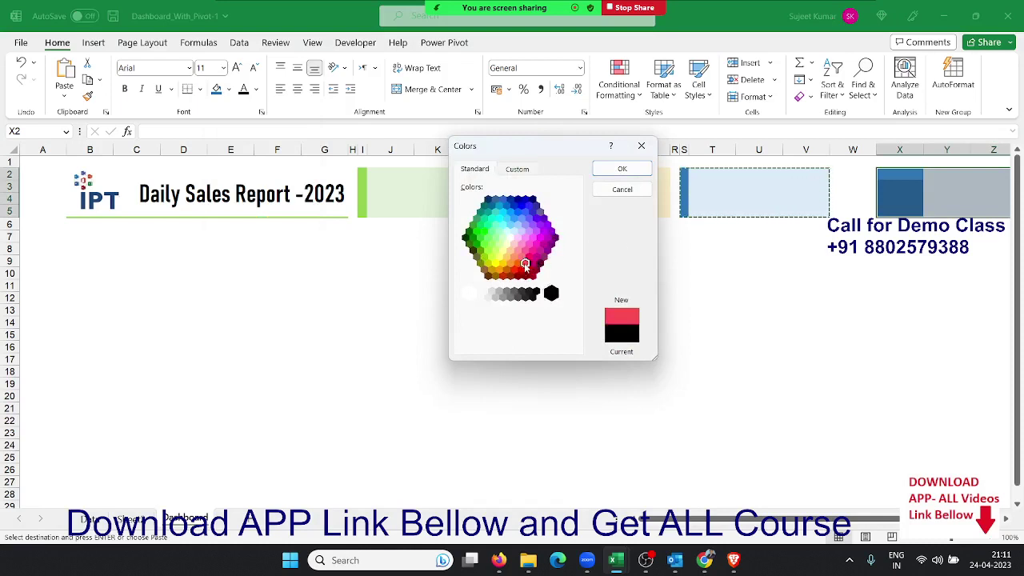
left_click(518, 264)
left_click(514, 257)
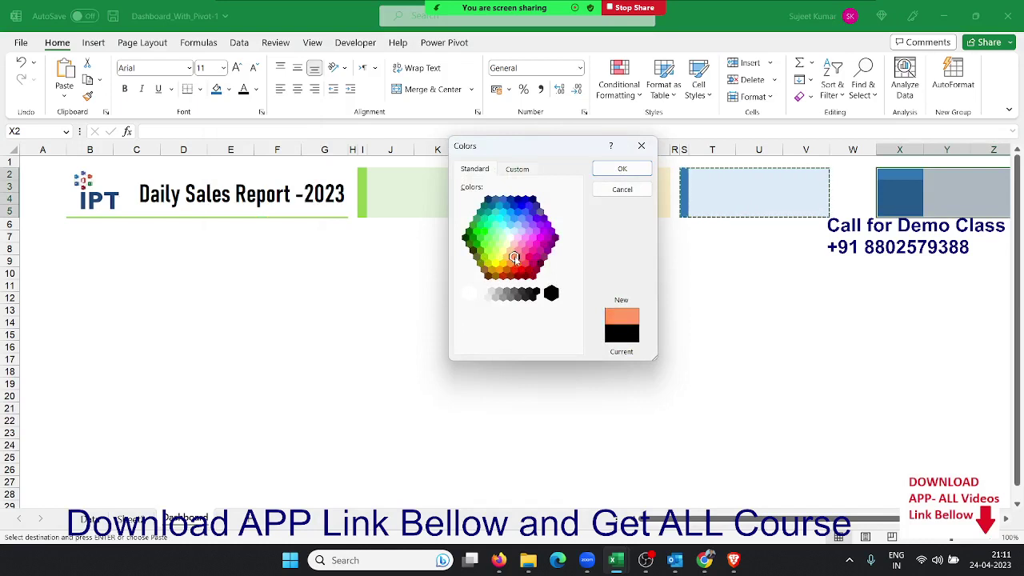
left_click(623, 170)
Step: Fill X2:X5 with the same orange and narrow column X into a thin strip
left_click(891, 176)
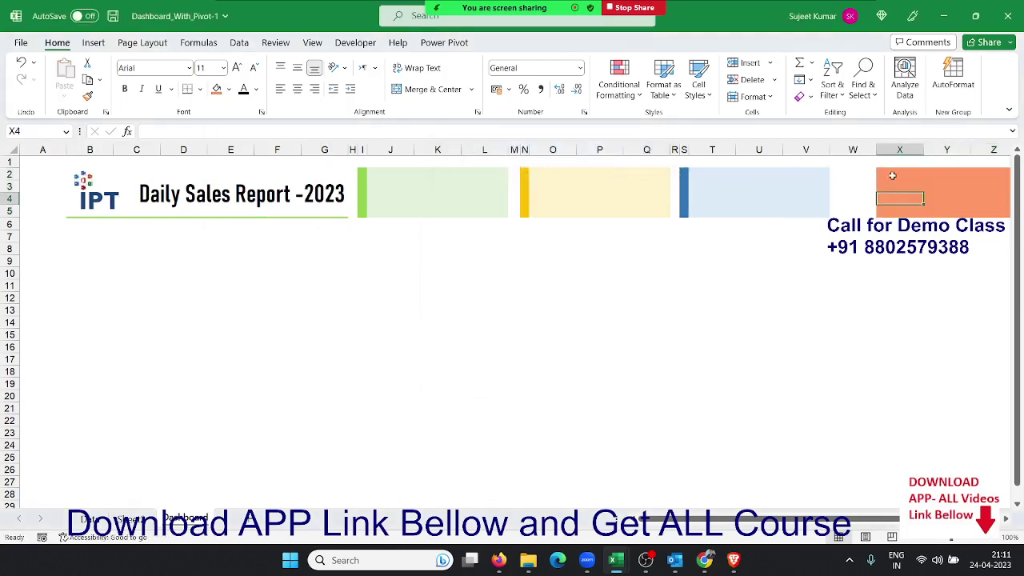
left_click_drag(891, 176, 885, 215)
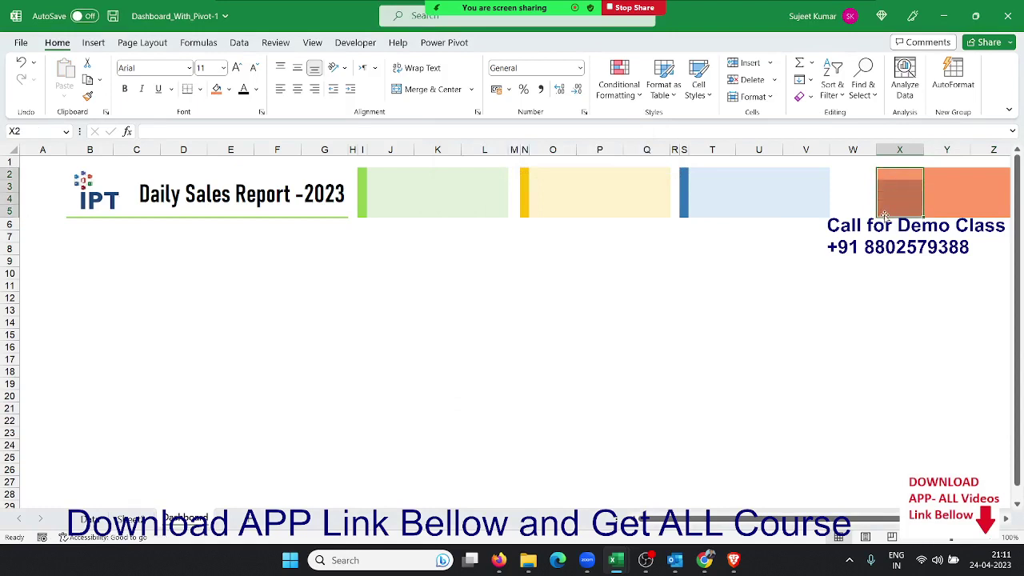
left_click(229, 89)
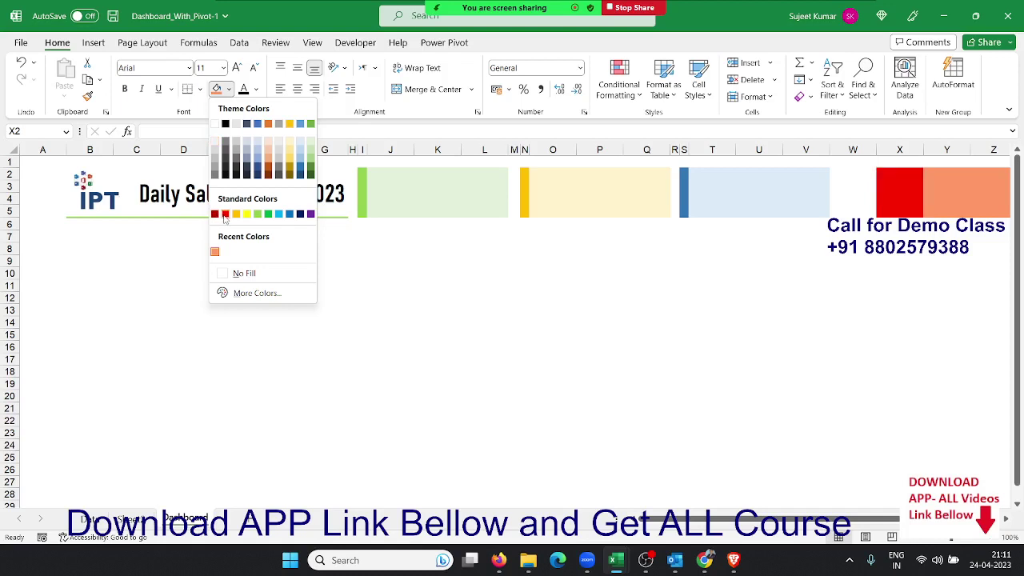
left_click(215, 251)
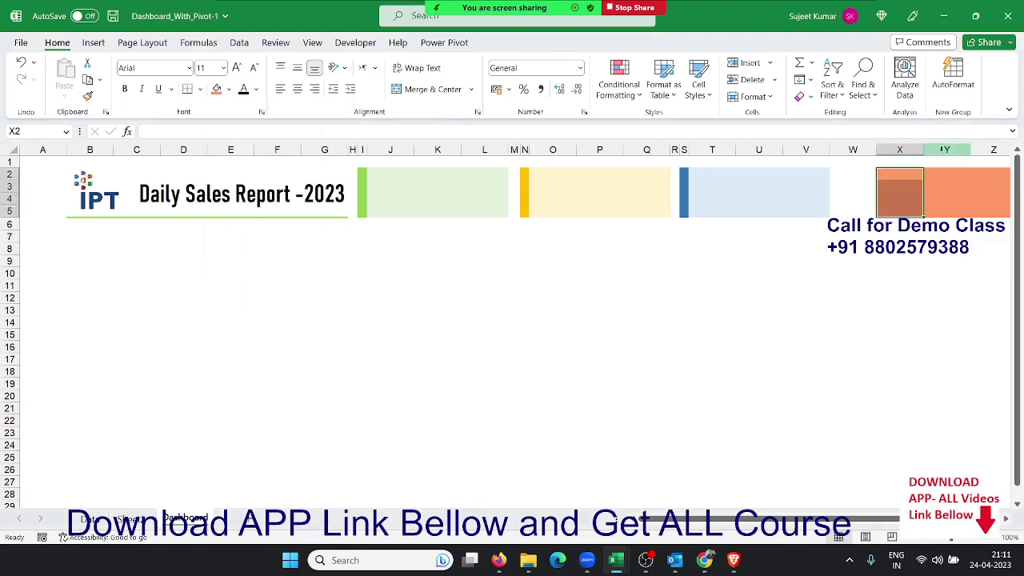
left_click_drag(924, 151, 885, 151)
left_click(824, 285)
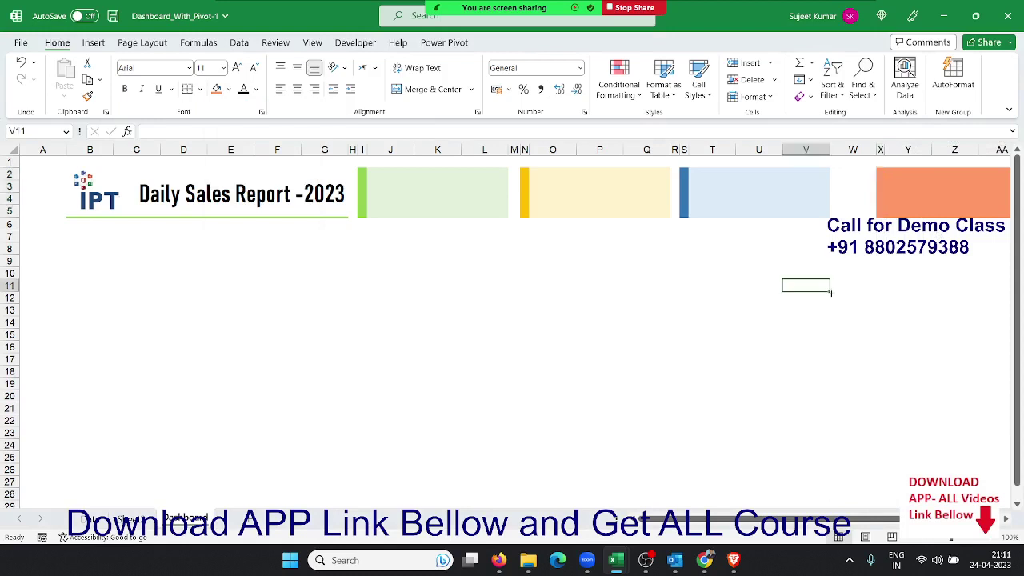
Step: Undo the orange changes, back to the pasted blue box
left_click(894, 176)
key("ctrl+z")
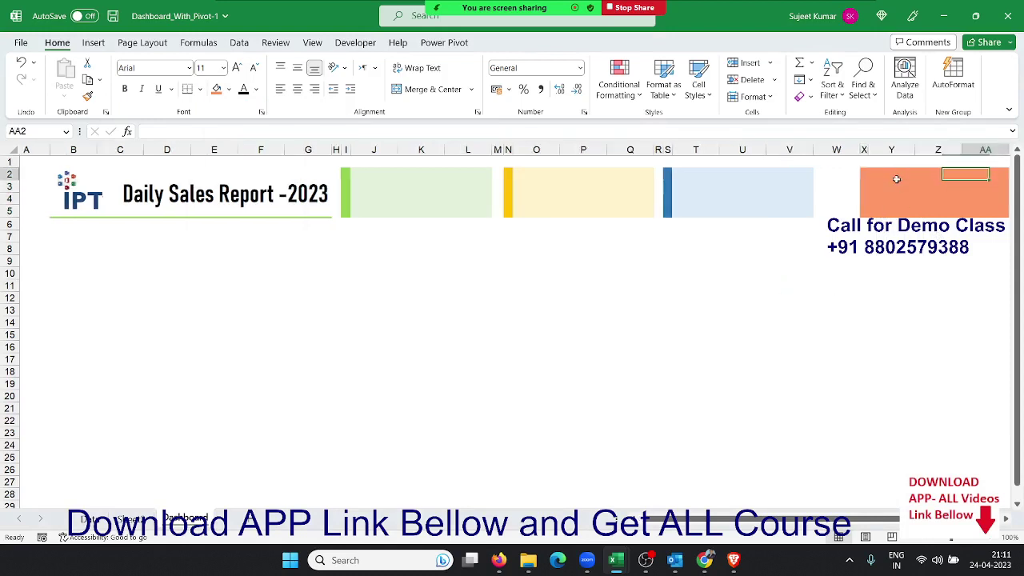
key("ctrl+z")
key("ctrl+z")
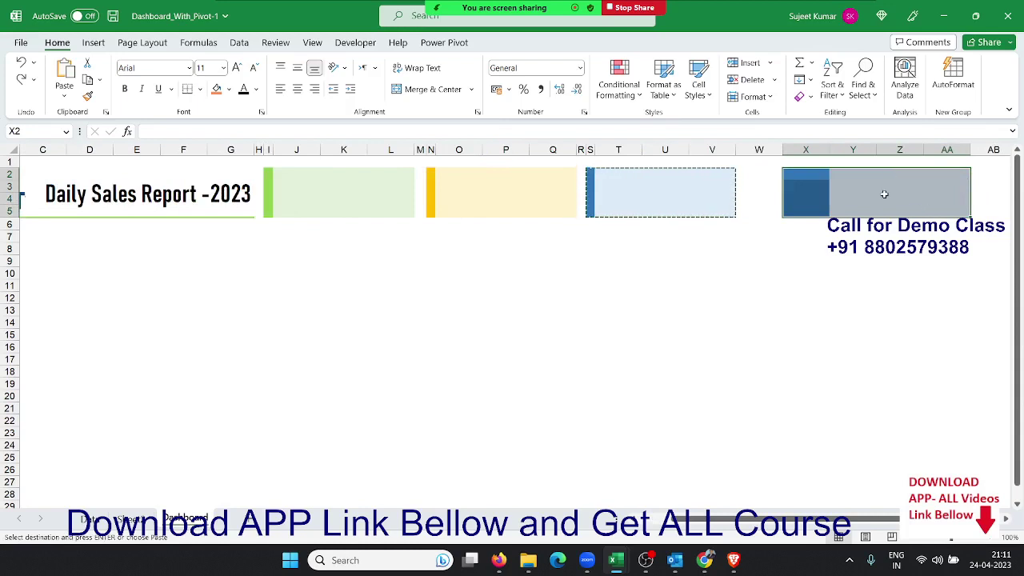
Step: Paste a copy of the blue box at X2:AA5
right_click(876, 204)
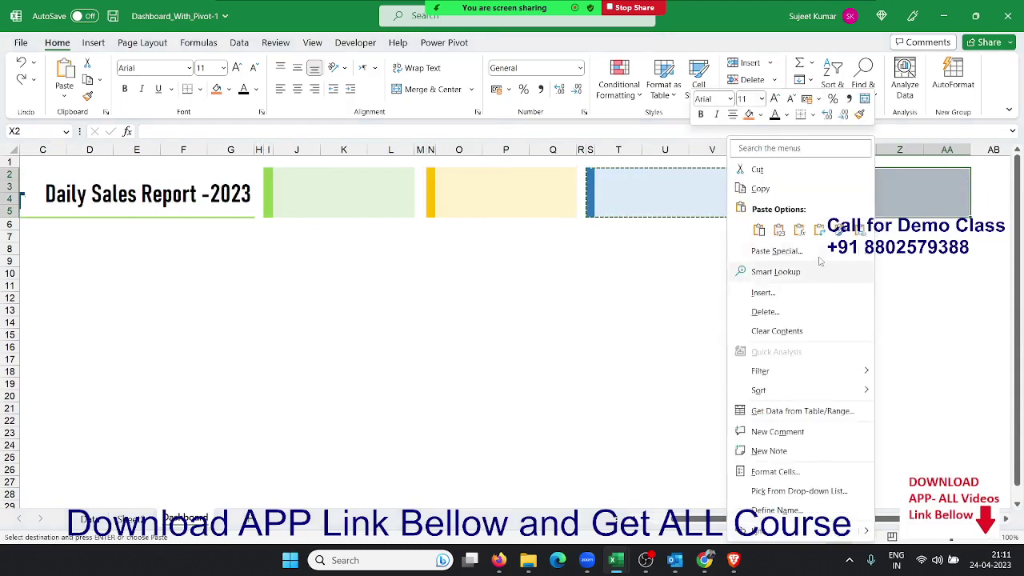
mouse_move(864, 255)
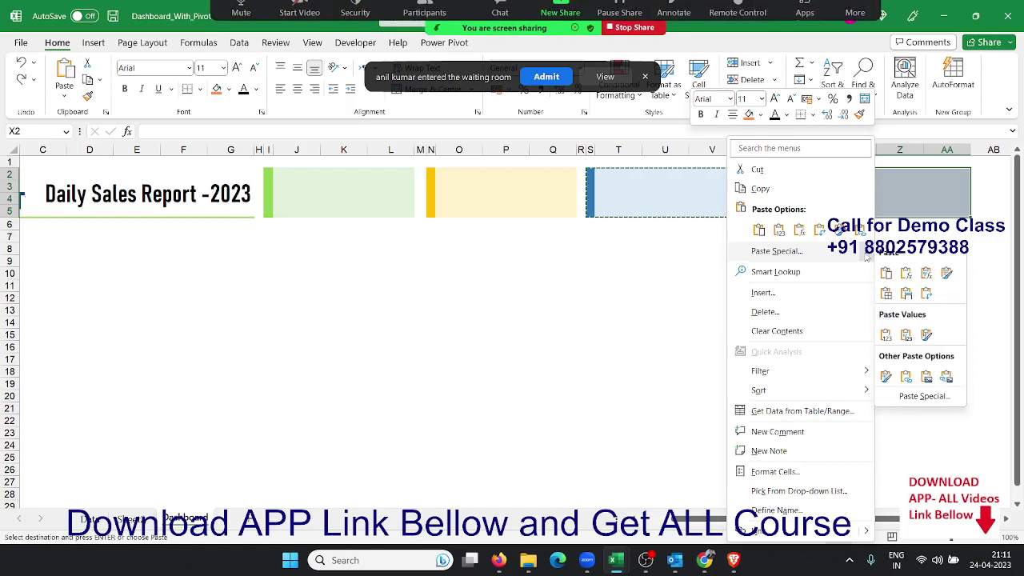
left_click(906, 294)
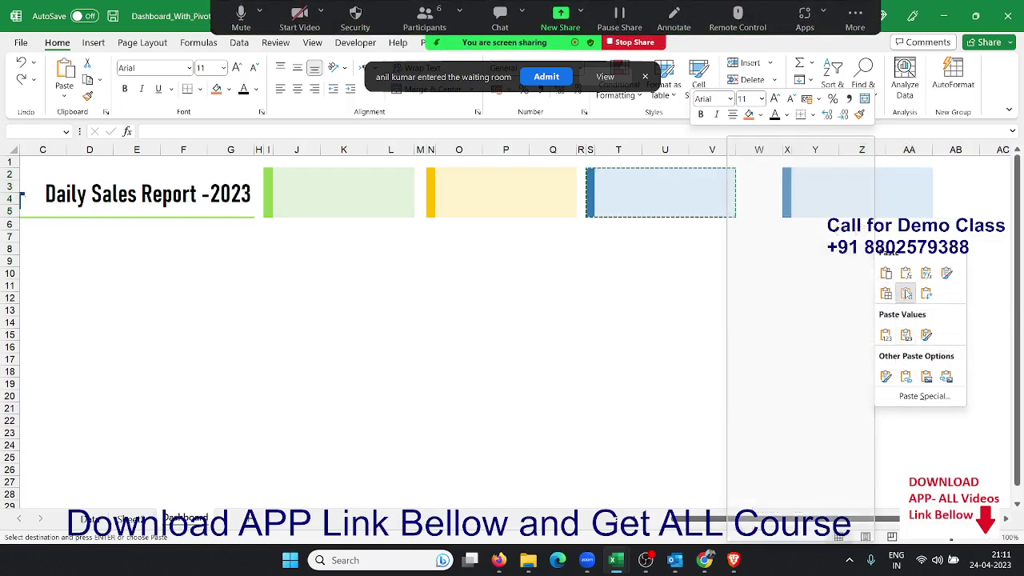
left_click(904, 322)
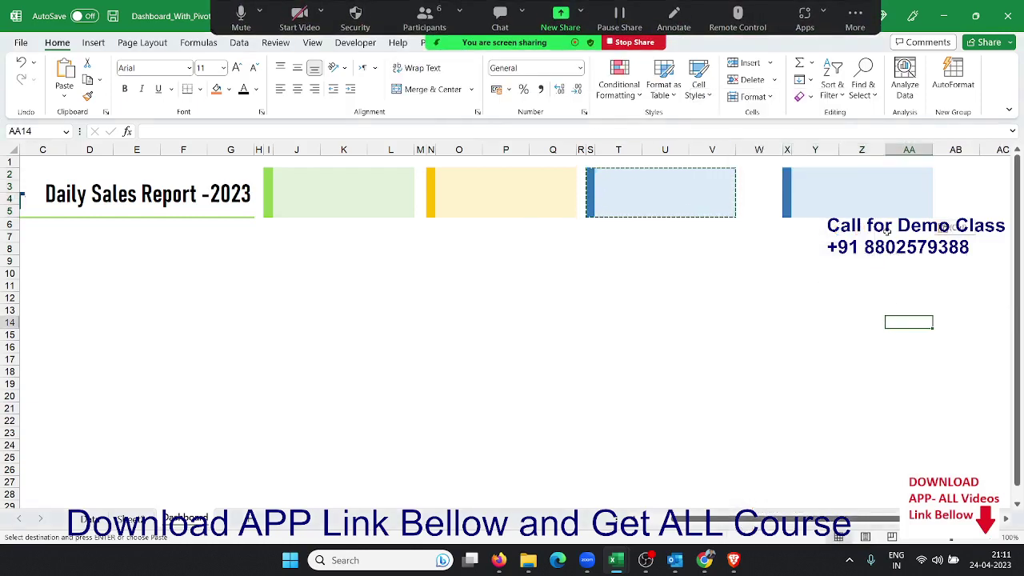
Step: Fill strip X2:X5 red and body Y2:AA5 Orange, Accent 2, Lighter 40%
left_click(788, 173)
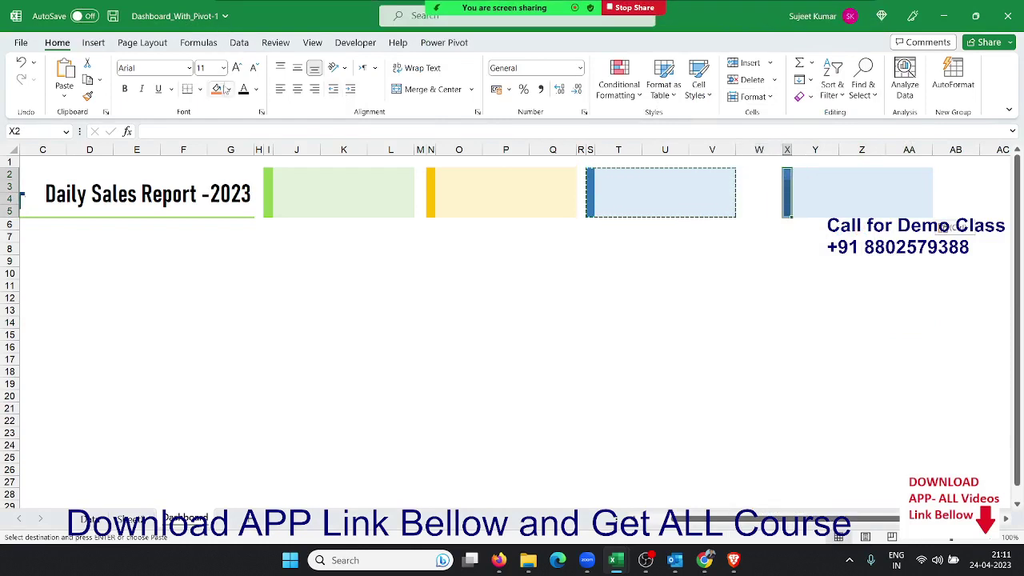
left_click(228, 89)
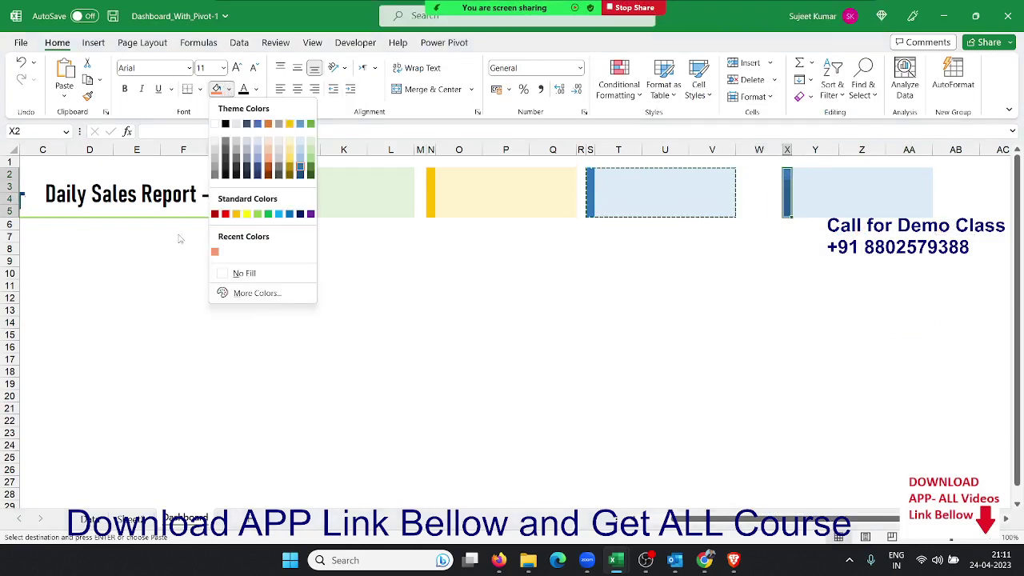
left_click(217, 215)
left_click(801, 171)
left_click_drag(800, 172, 912, 212)
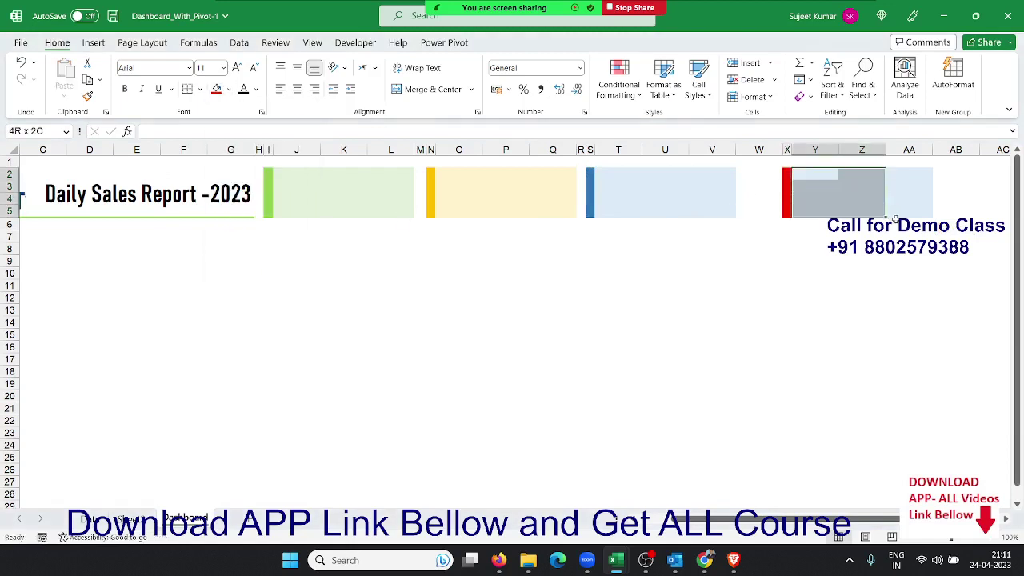
left_click(229, 89)
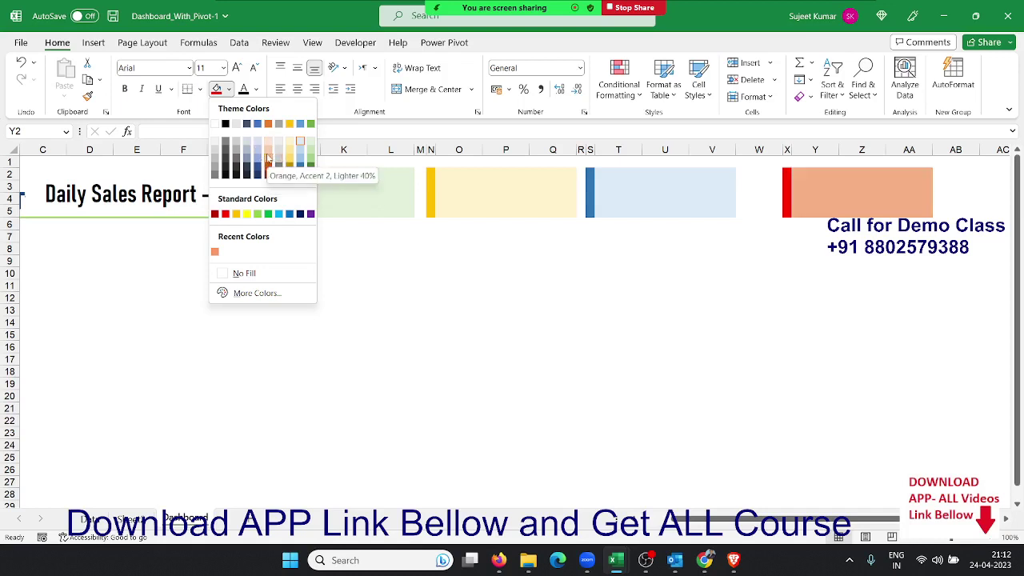
left_click(268, 158)
left_click(617, 275)
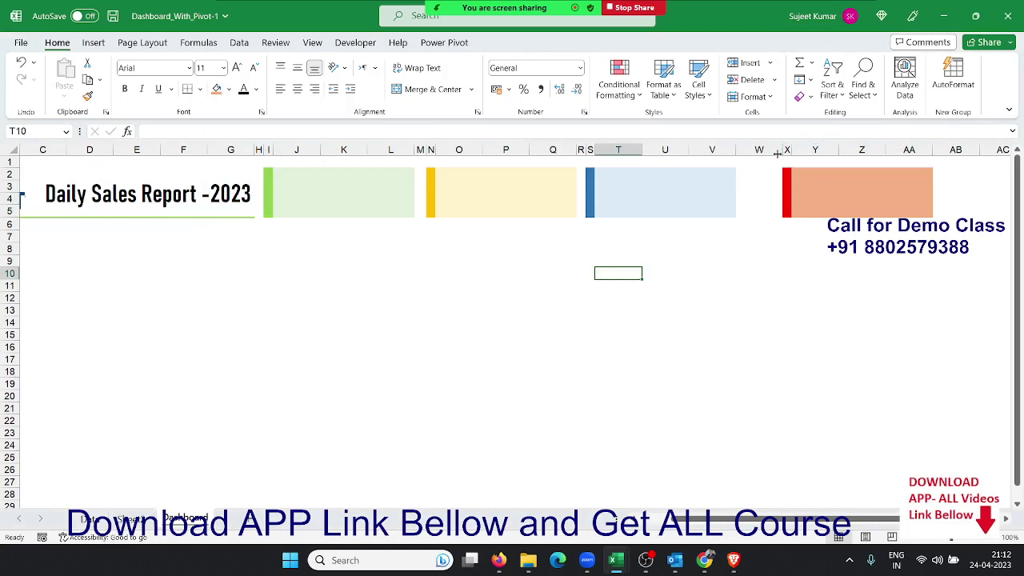
Step: Narrow column W to 2.40 to match the other gaps
left_click_drag(777, 155, 742, 150)
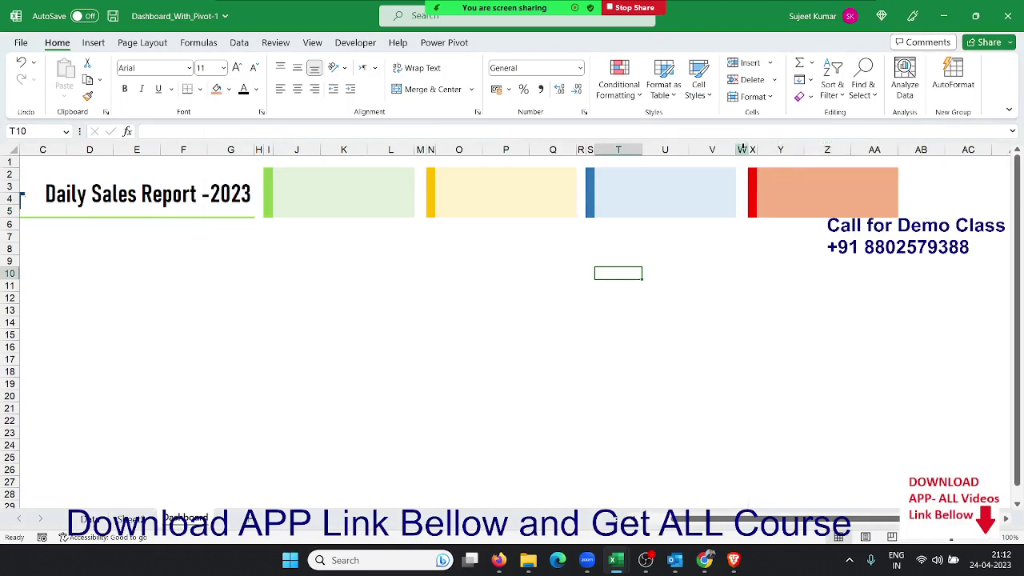
left_click(742, 396)
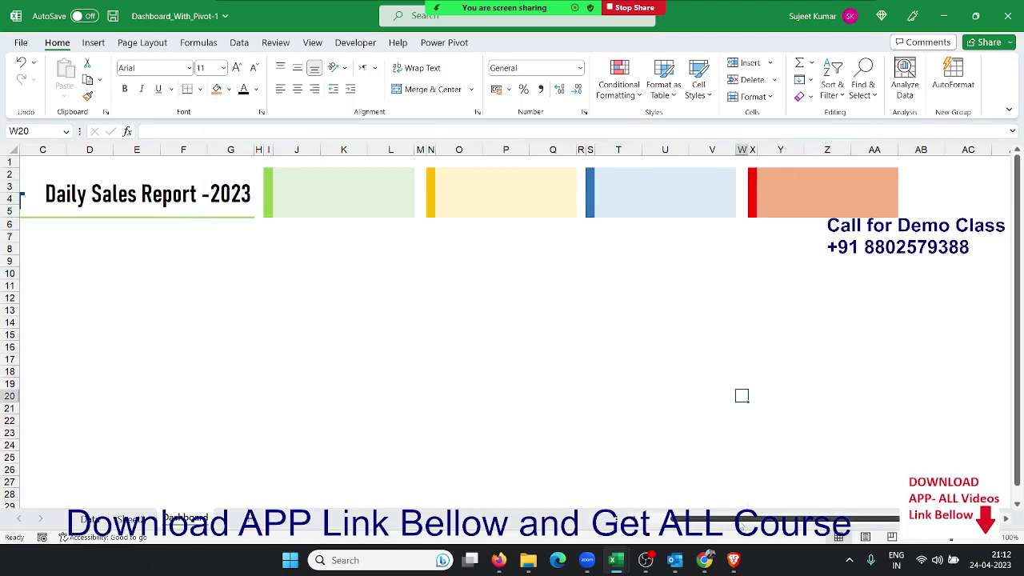
left_click_drag(748, 519, 702, 521)
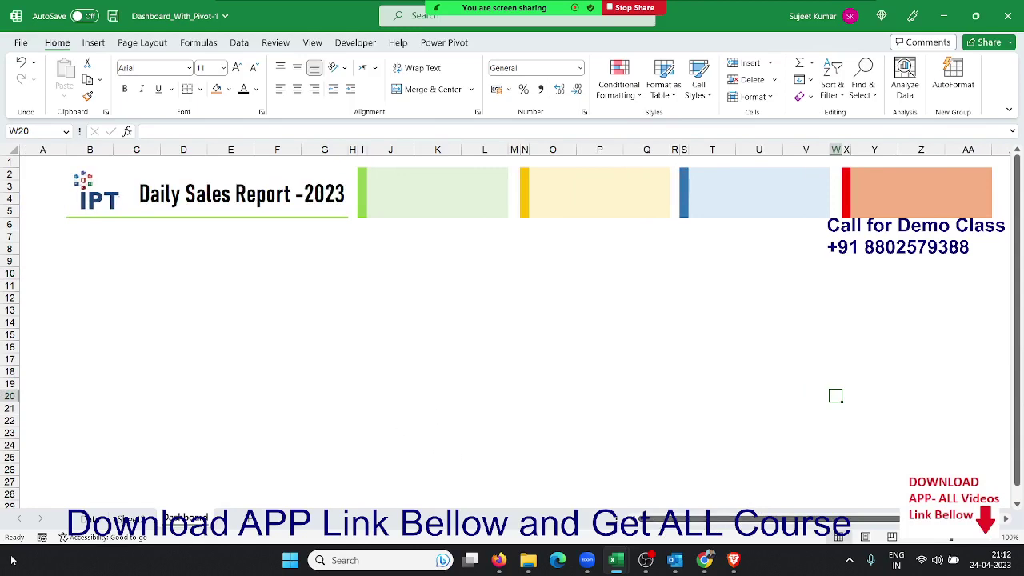
Step: On the Data sheet, enter Month in J1 and Days in K1, then begin a TEXT formula in J2
left_click(87, 520)
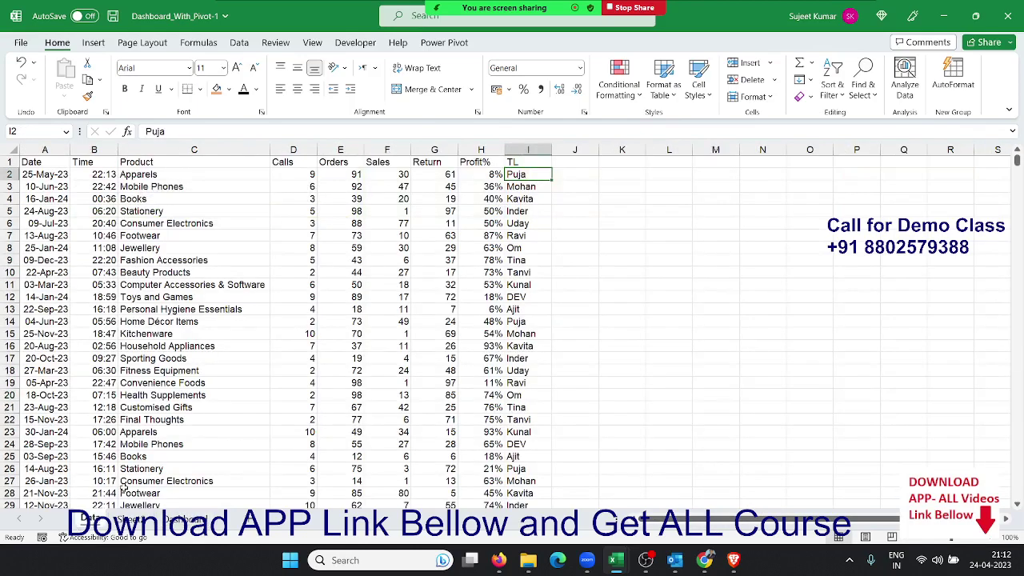
left_click(582, 162)
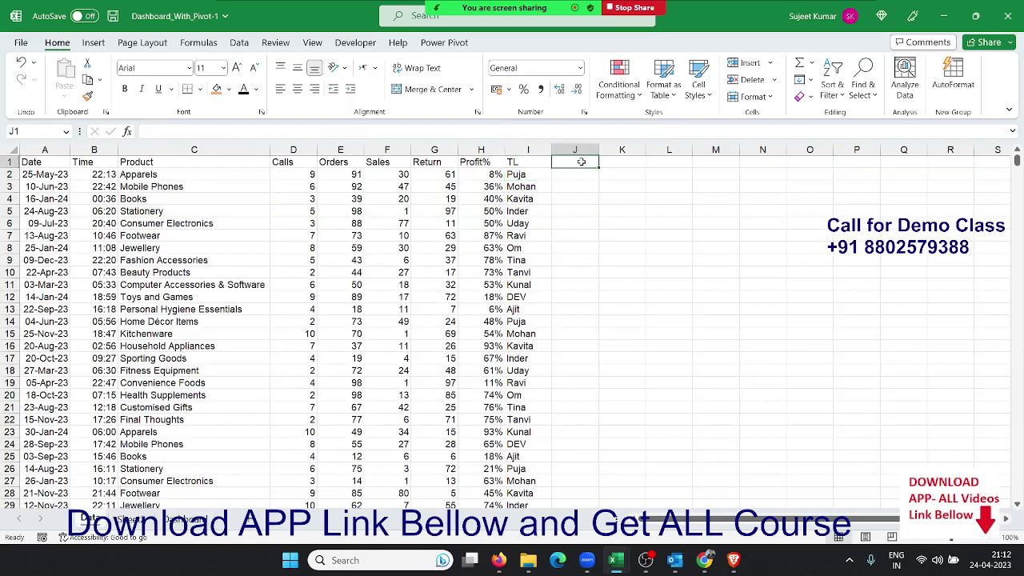
type("Month")
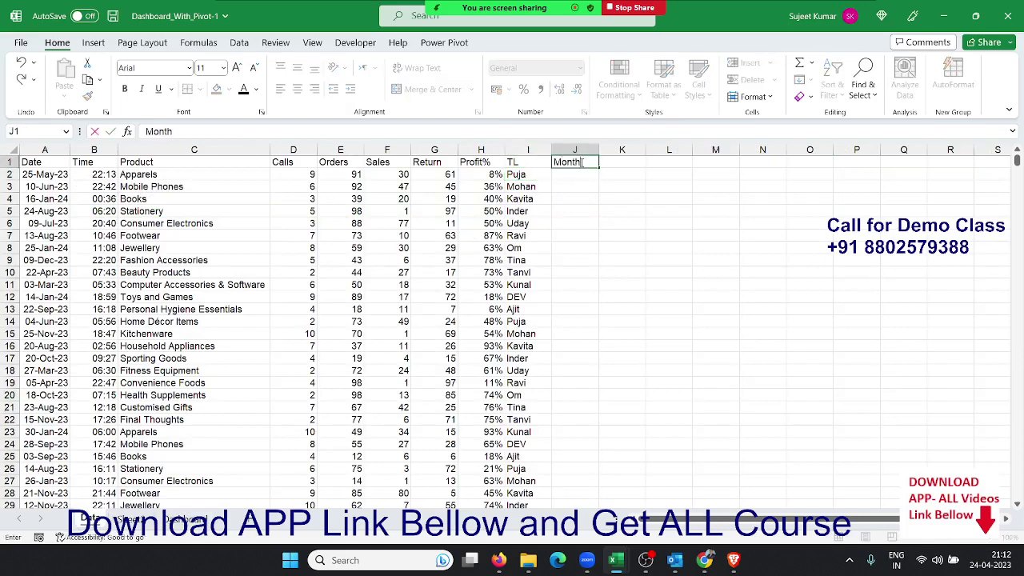
key("Tab")
type("Days")
key("Return")
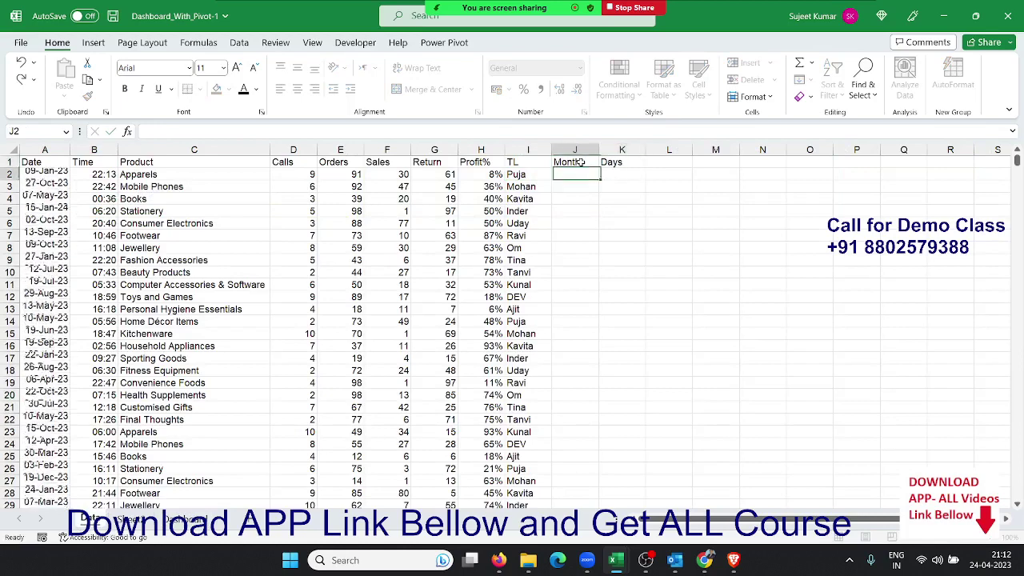
type("=")
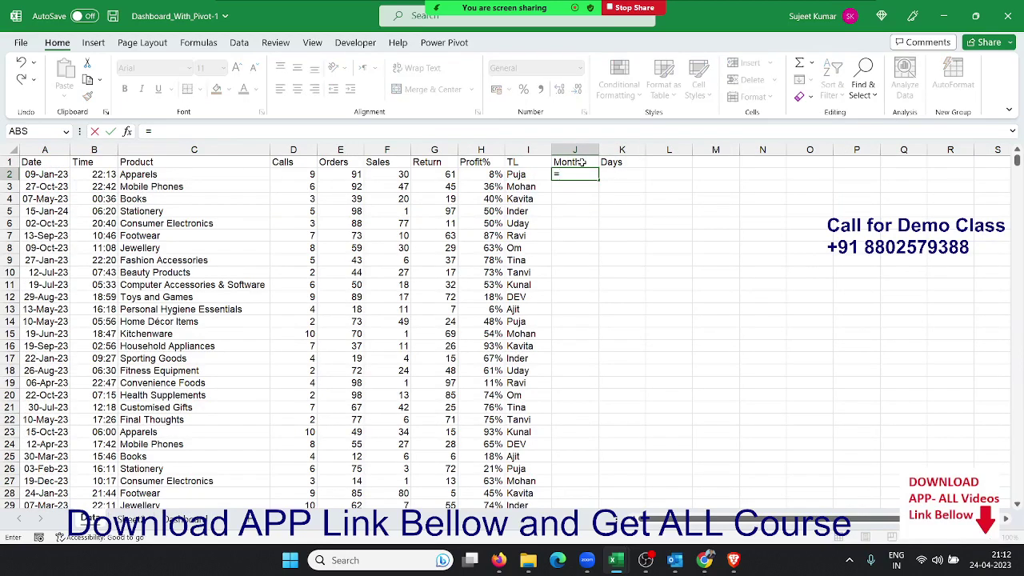
type("ted")
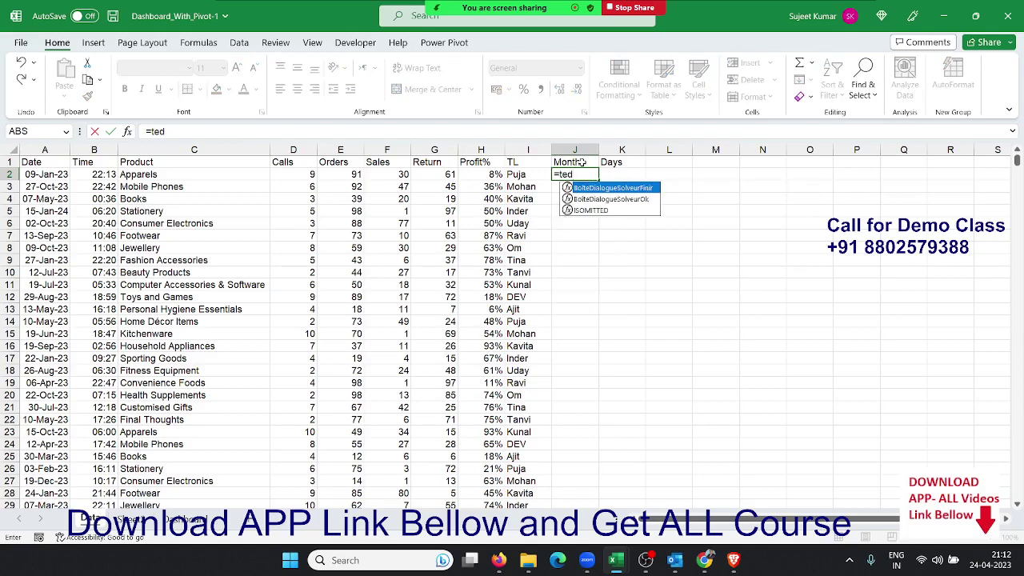
Step: Enter =TEXT(A2,"MMM") in J2 to get the month abbreviation
key("BackSpace")
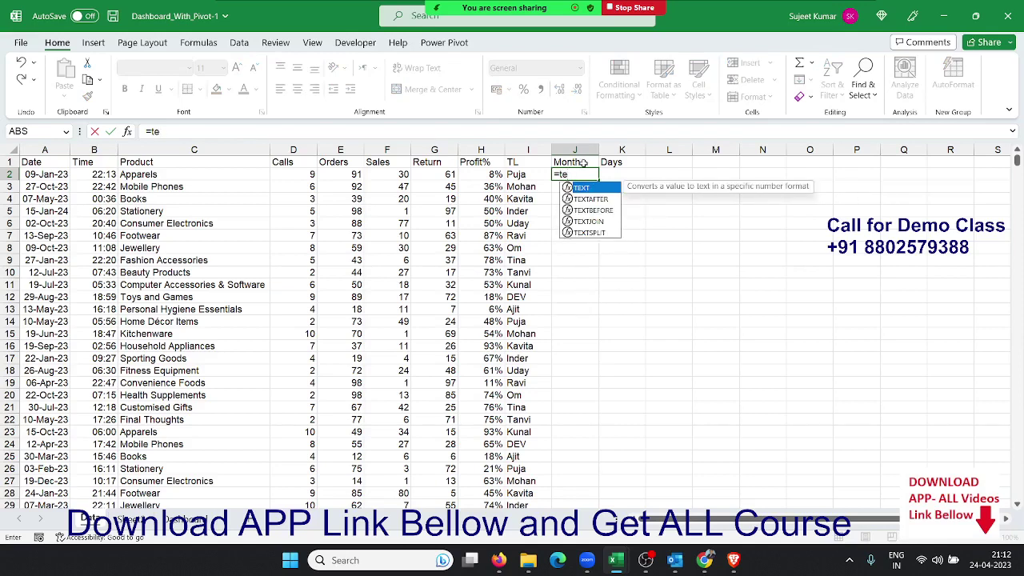
key("Tab")
key("Left")
key("Left")
key("Left")
key("Left")
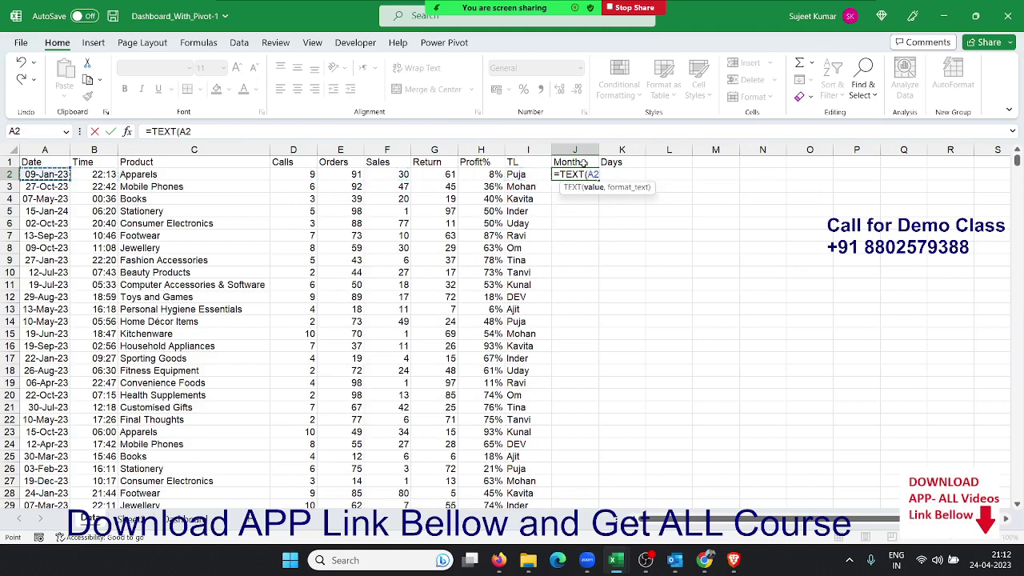
type("\"")
key("BackSpace")
type(",\"DD")
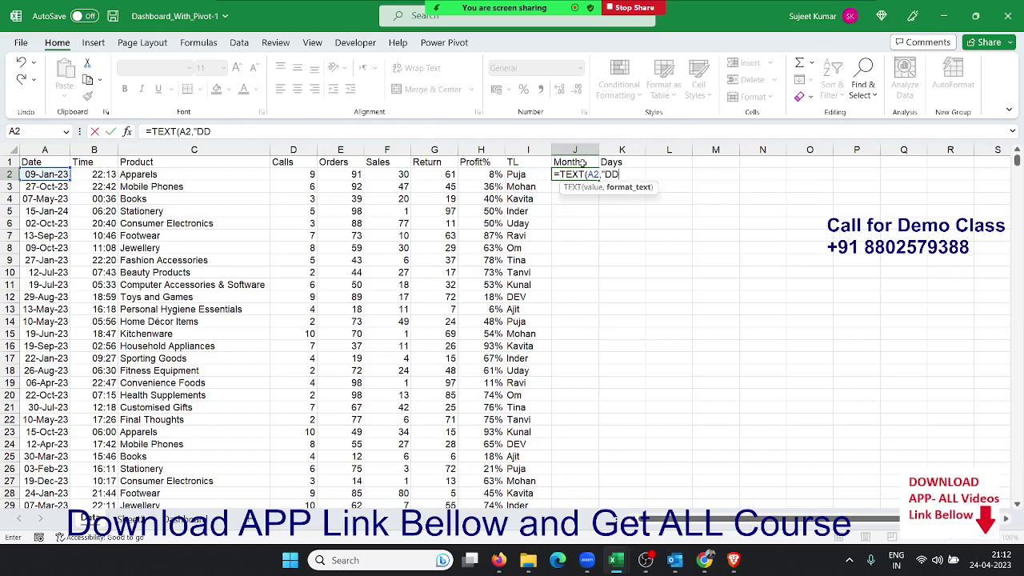
key("BackSpace")
key("BackSpace")
type("MMM")
key("ctrl+Return")
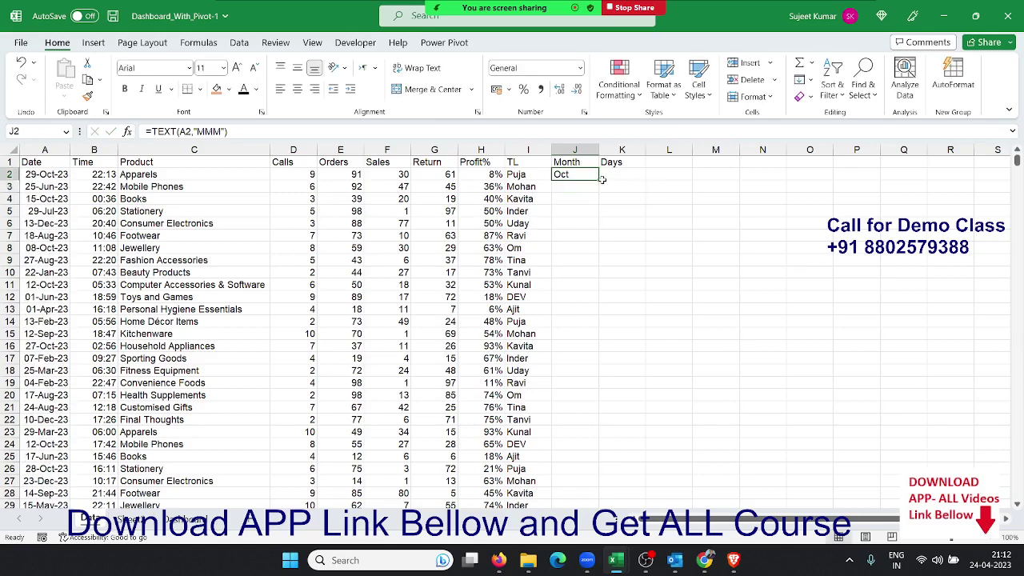
Step: Fill the month formula down column J and check that it reaches the last row
double_click(599, 177)
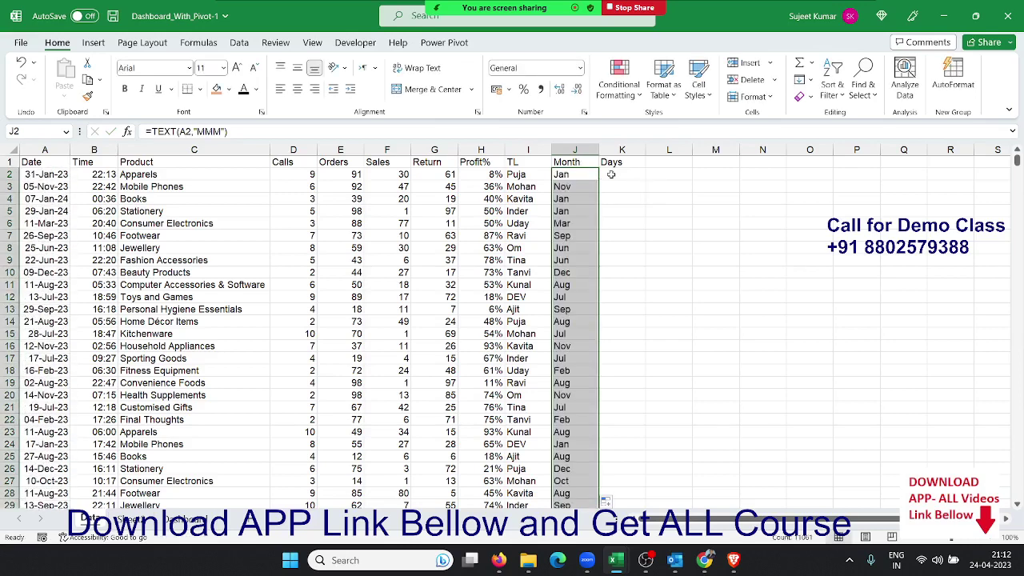
left_click(610, 174)
left_click(576, 176)
left_click(564, 198)
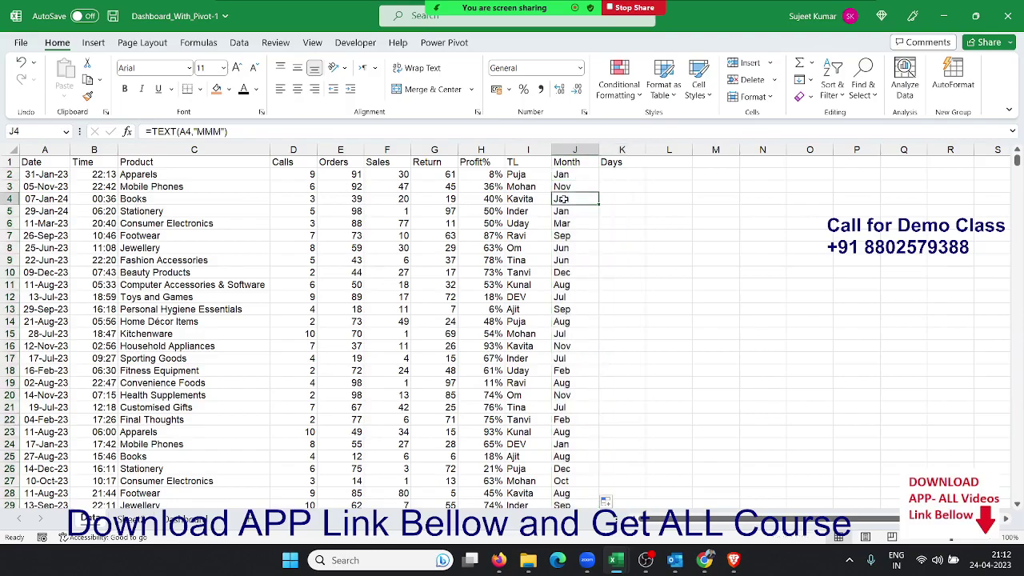
key("ctrl+Down")
key("ctrl+Up")
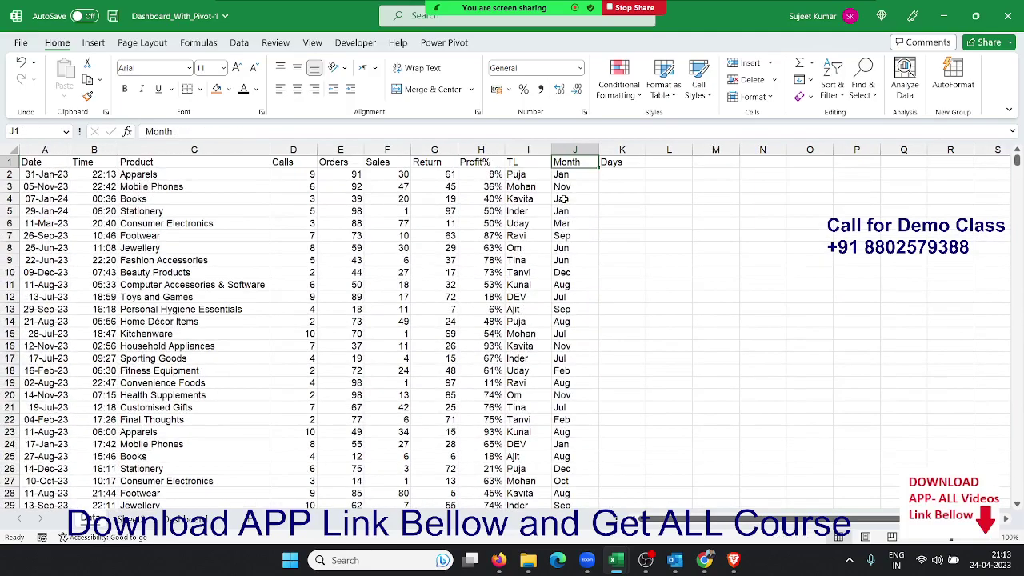
Step: Start a =DAY formula in K2 under the Days header
key("Right")
key("Down")
type("=")
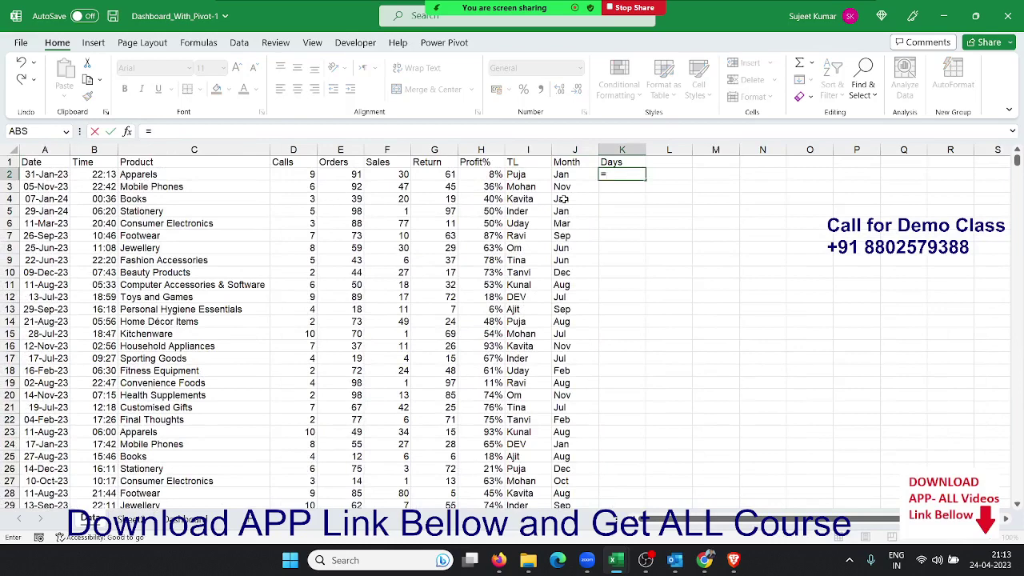
type("day")
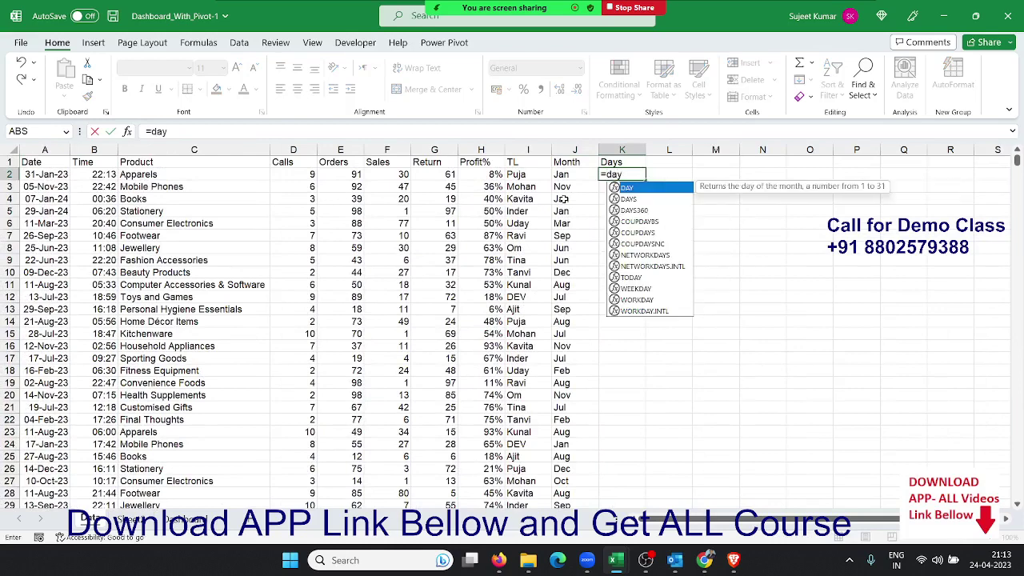
Step: Complete =DAY(A2) in K2 and fill it down column K to the last row
key("Tab")
key("Left")
key("Left")
key("Left")
key("Left")
key("Left")
key("Left")
key("Left")
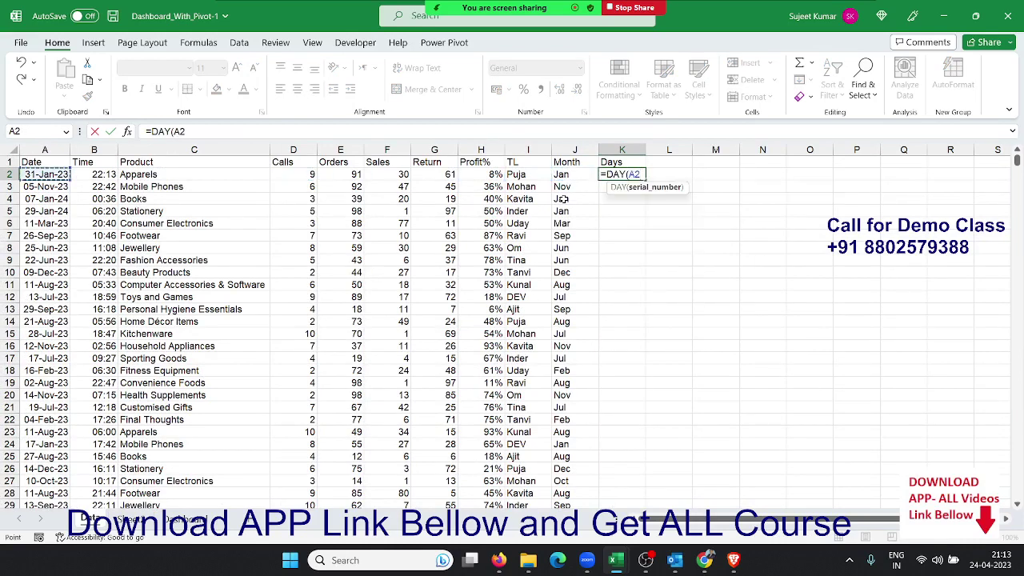
key("Return")
key("Up")
key("Left")
key("ctrl+Down")
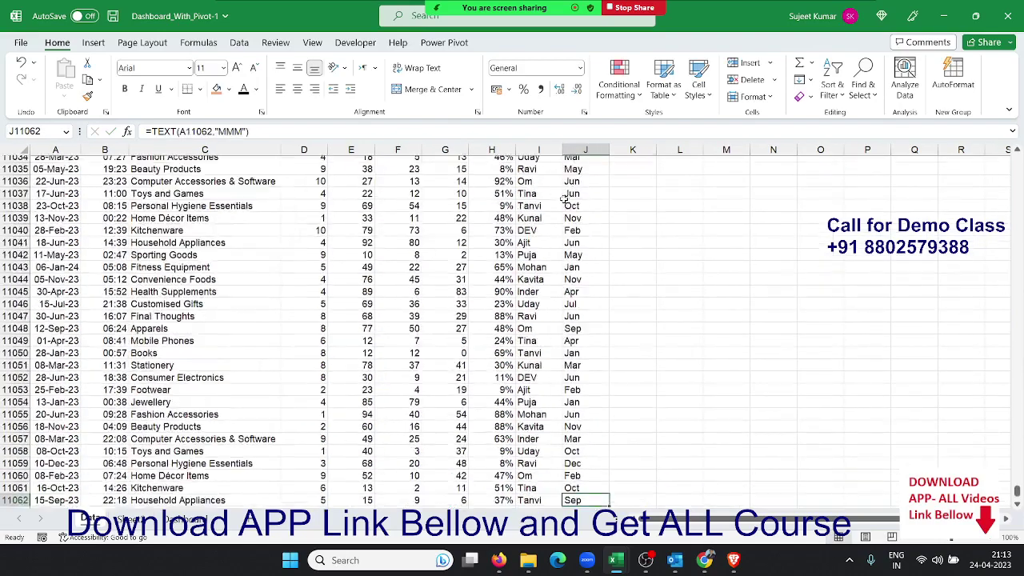
key("Right")
key("ctrl+shift+Up")
key("ctrl+d")
Step: Check the new Month and Days values along row 2
key("ctrl+Up")
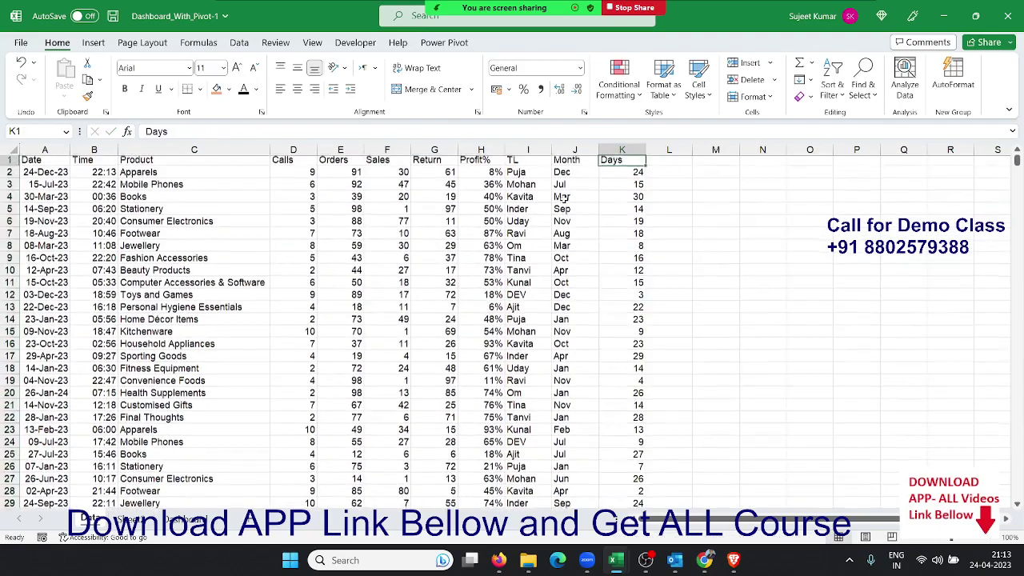
key("ctrl+Left")
key("Down")
key("Right")
key("Right")
key("Right")
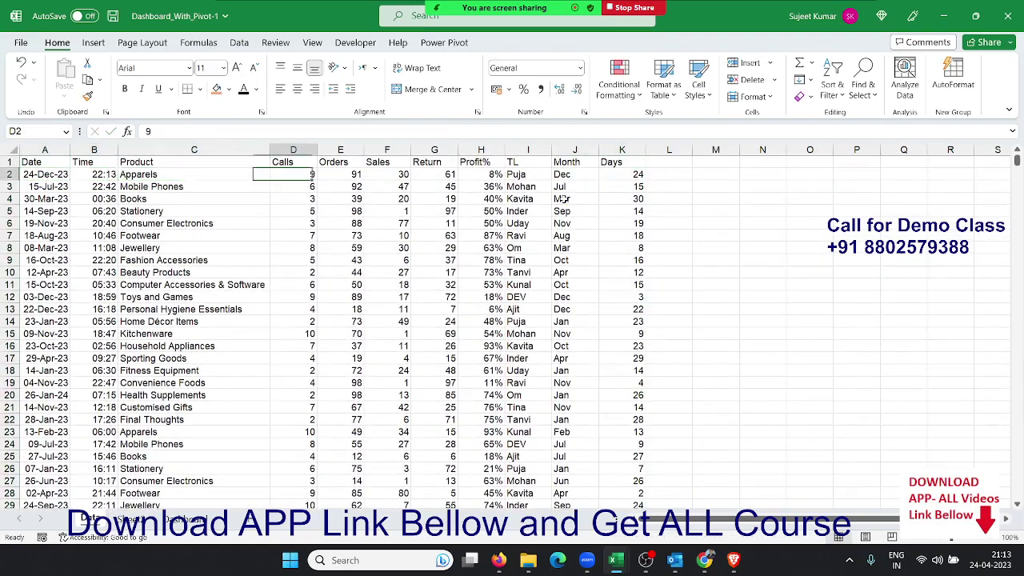
key("Right")
key("Right")
key("Right")
key("Right")
key("Right")
key("Right")
key("Right")
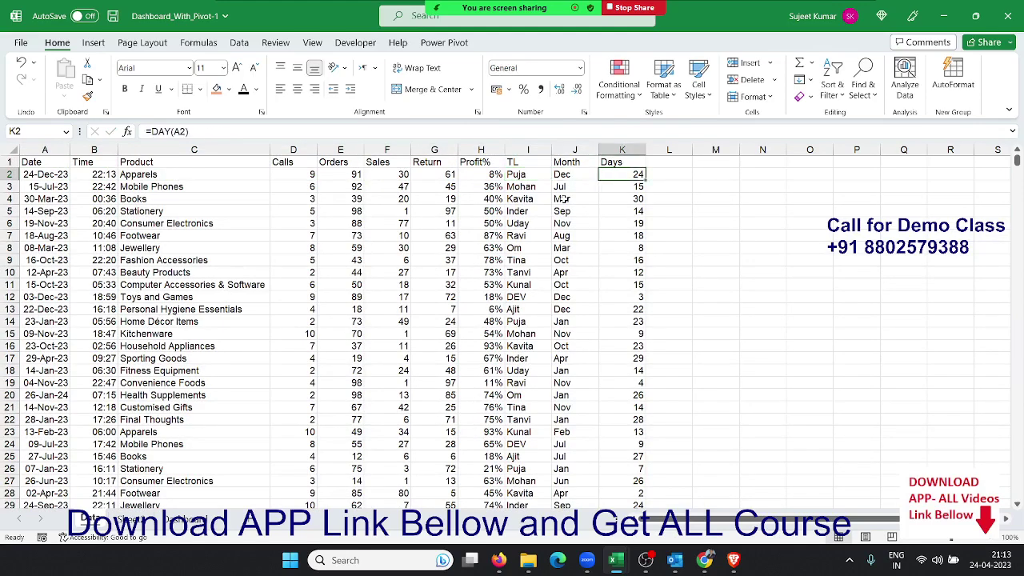
Step: Select the whole data range A1:K11062 and show the Insert ribbon
key("ctrl+Up")
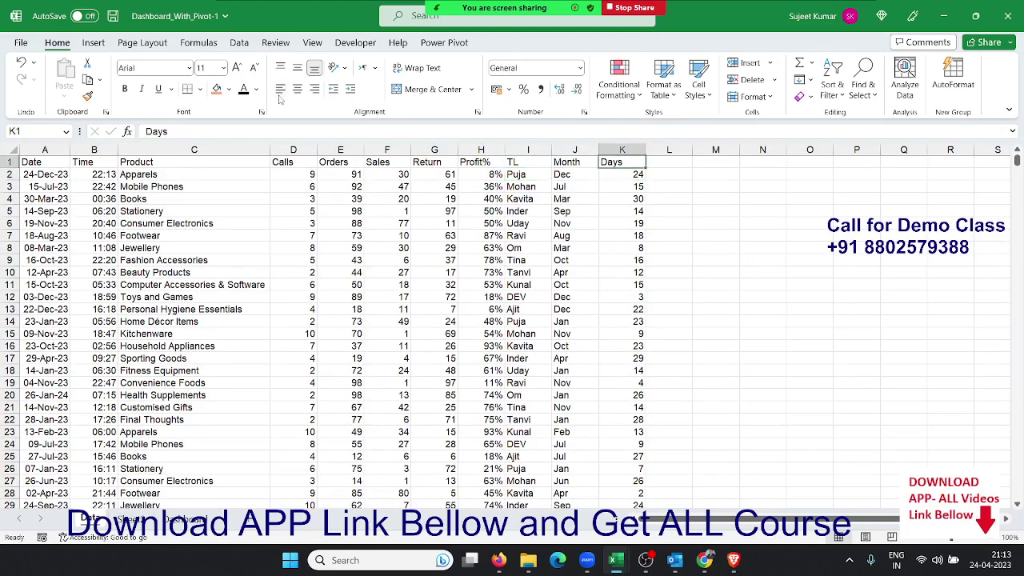
key("ctrl+Left")
key("ctrl+shift+Right")
key("ctrl+shift+Down")
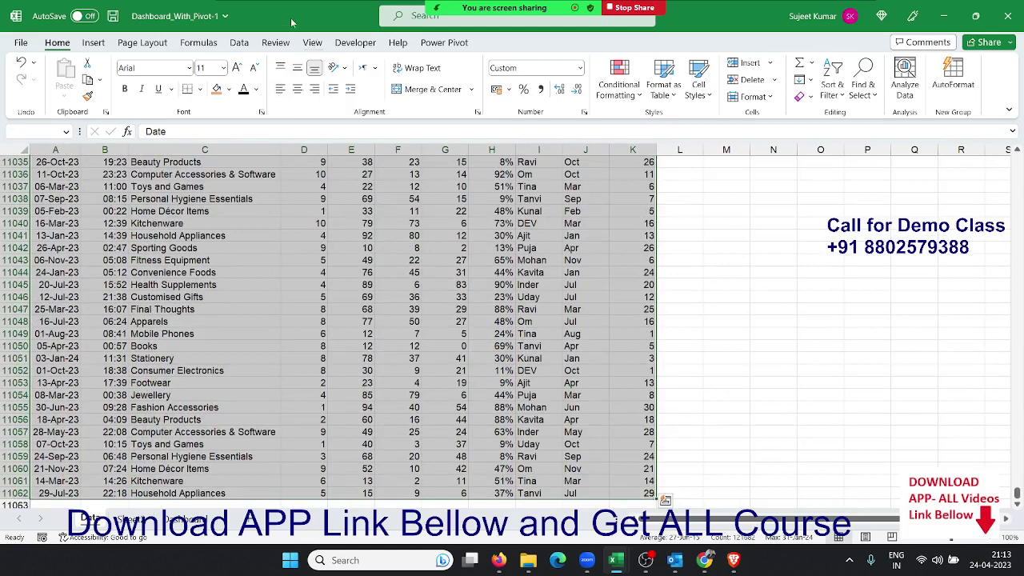
left_click(92, 45)
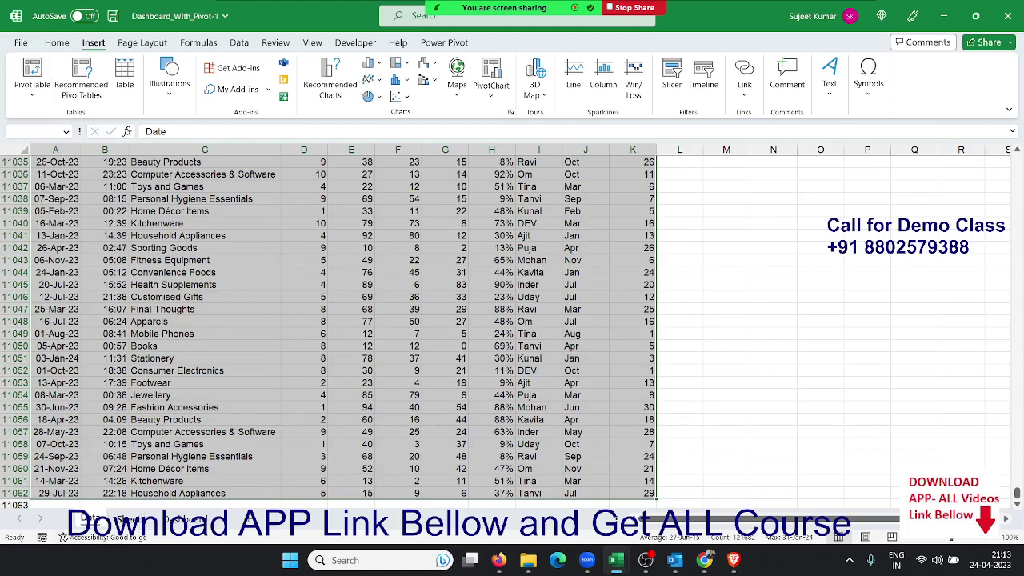
left_click(598, 273)
left_click(629, 272)
key("ctrl+Up")
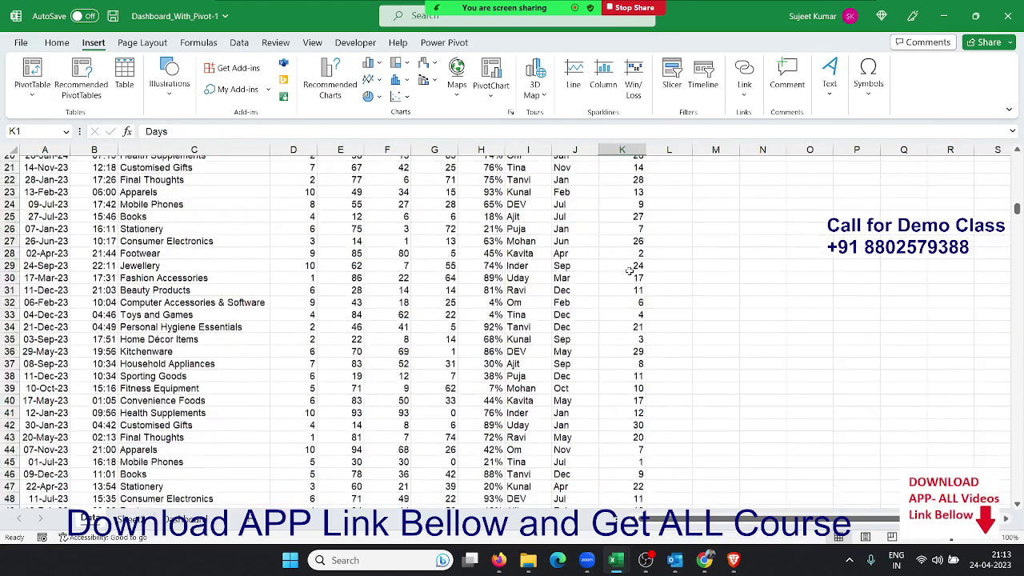
key("Left")
key("Left")
key("Left")
key("Left")
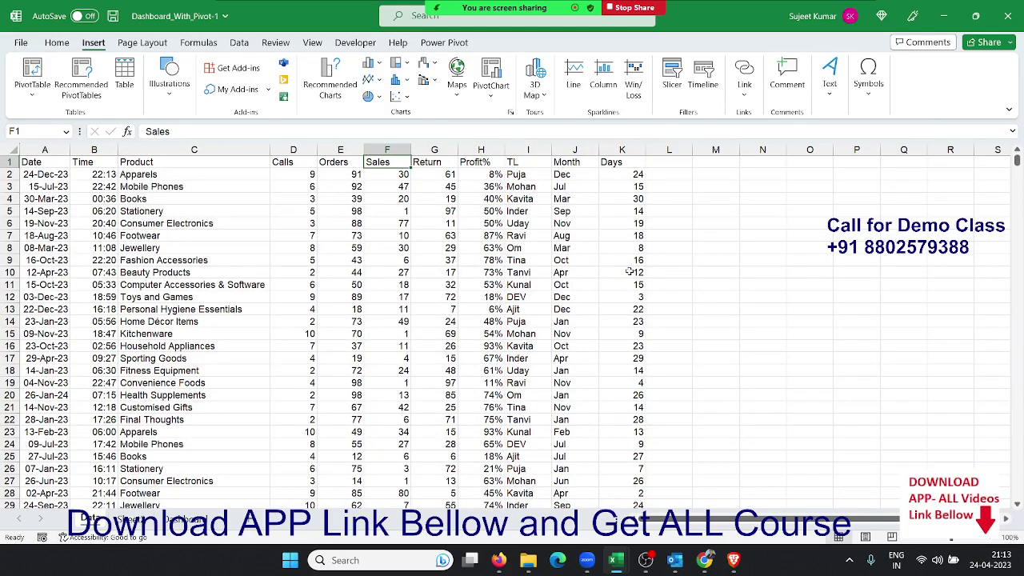
key("Down")
key("Down")
key("Right")
key("Right")
key("Right")
key("Right")
key("Right")
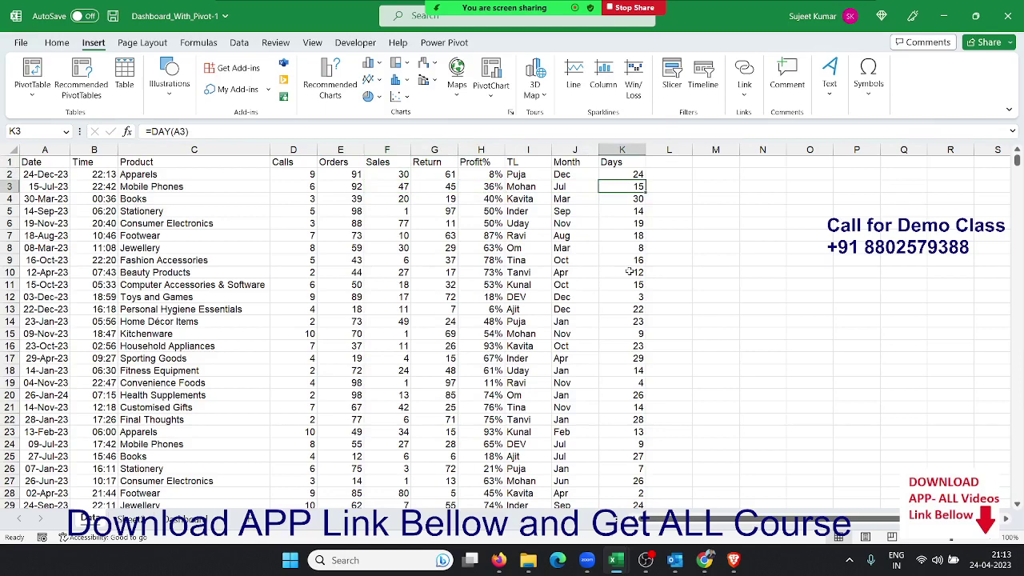
key("Up")
key("Left")
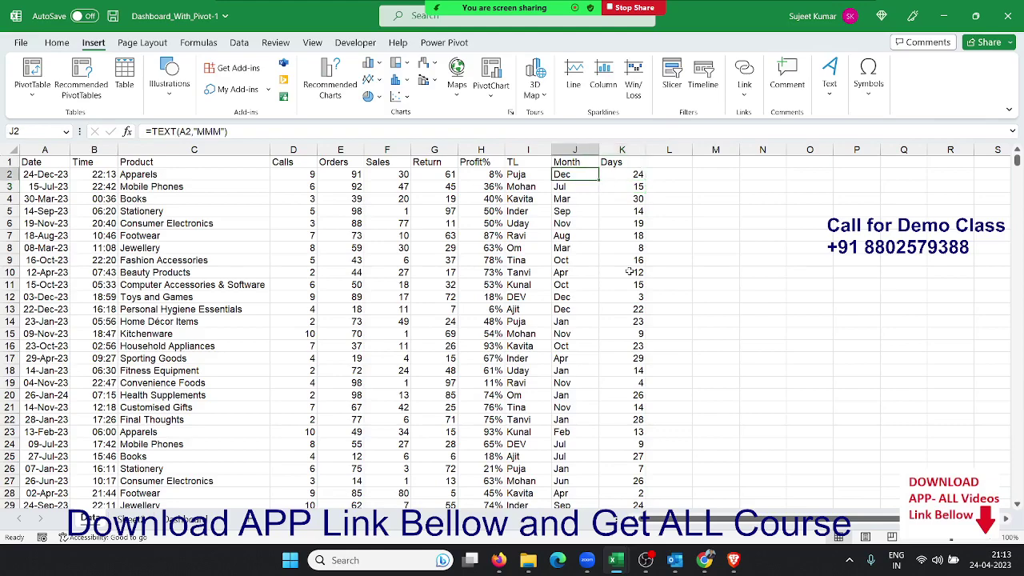
key("Right")
key("ctrl+Down")
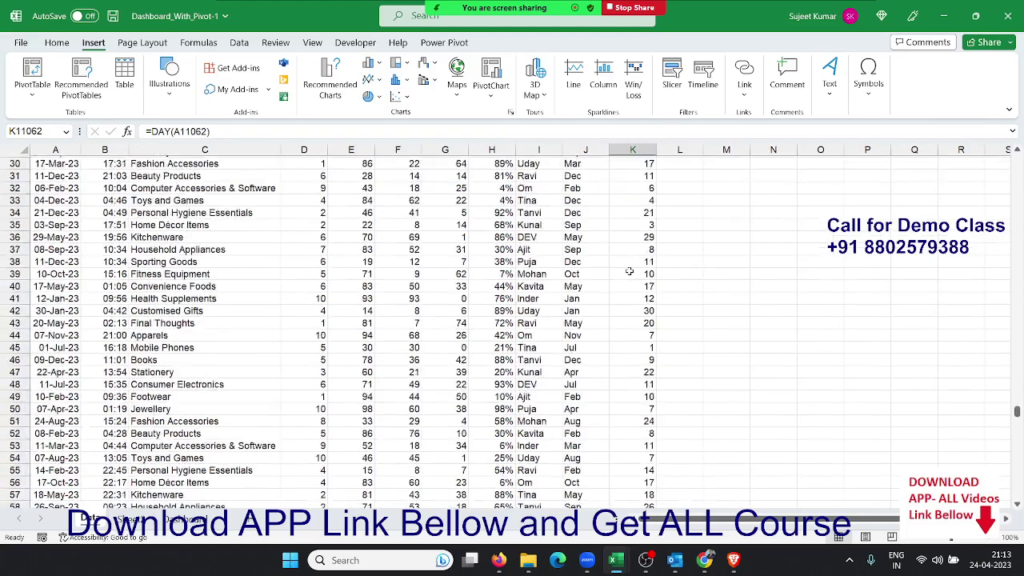
key("ctrl+Up")
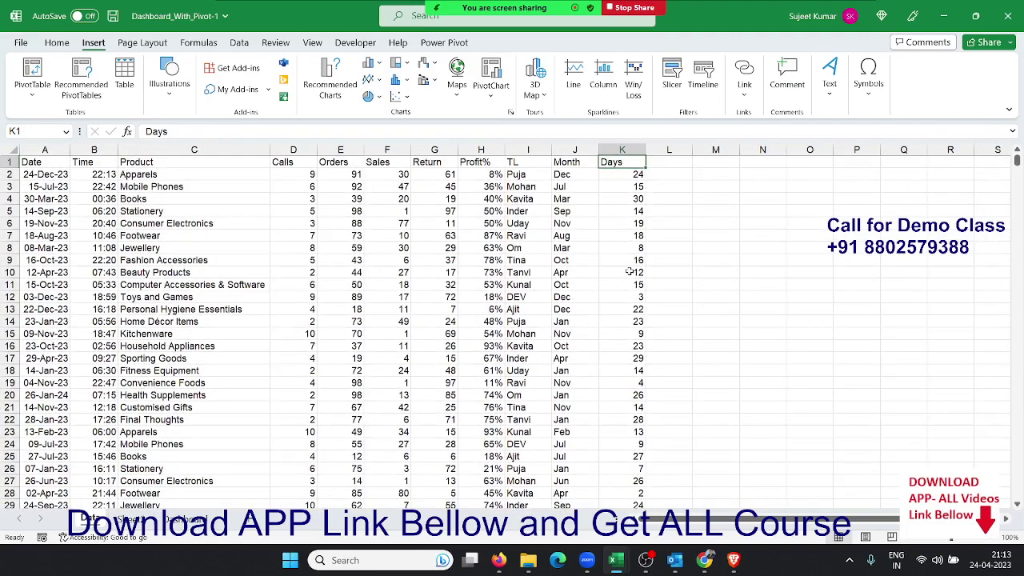
key("ctrl+shift+Left")
key("ctrl+shift+Down")
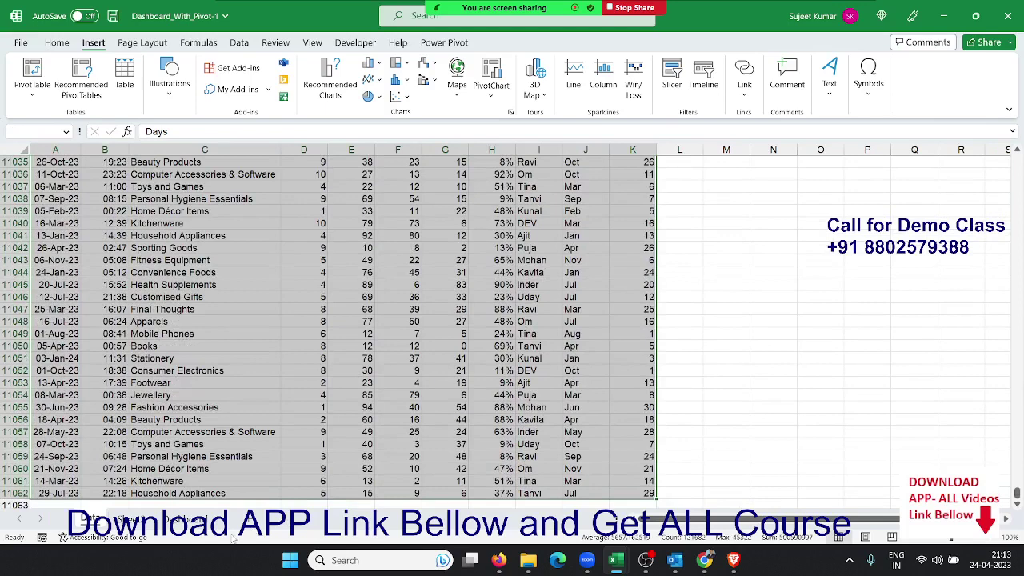
Step: Rename the empty sheet to Support
left_click(130, 519)
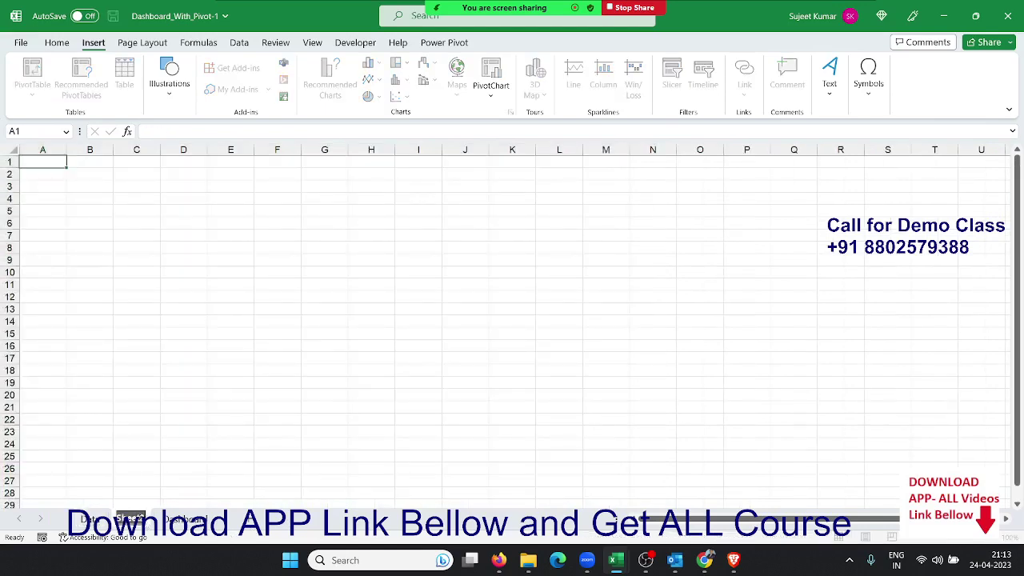
double_click(131, 520)
type("ort")
key("Return")
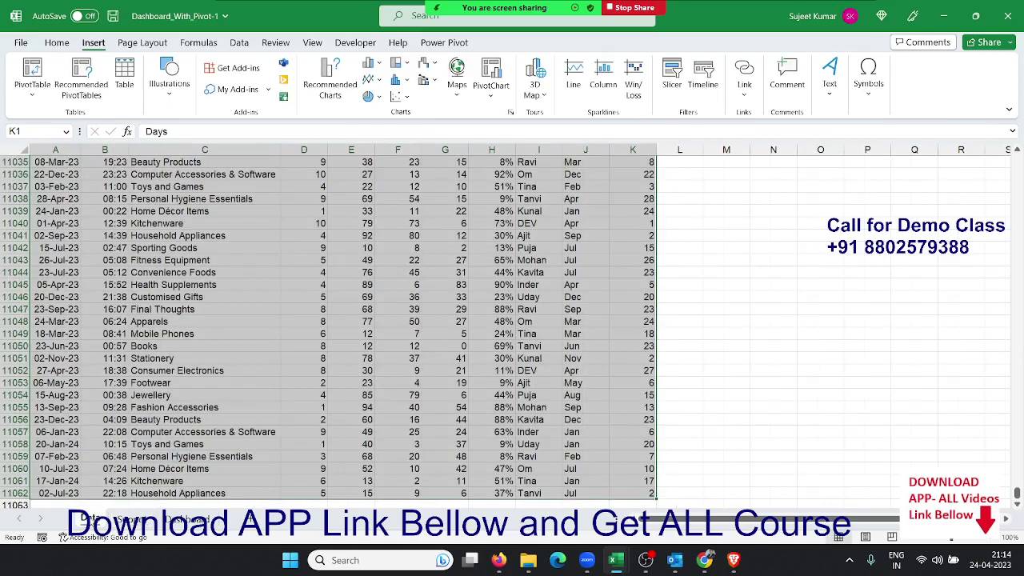
Step: Create a PivotTable from the Data range, placed at Support!$A$1
left_click(90, 519)
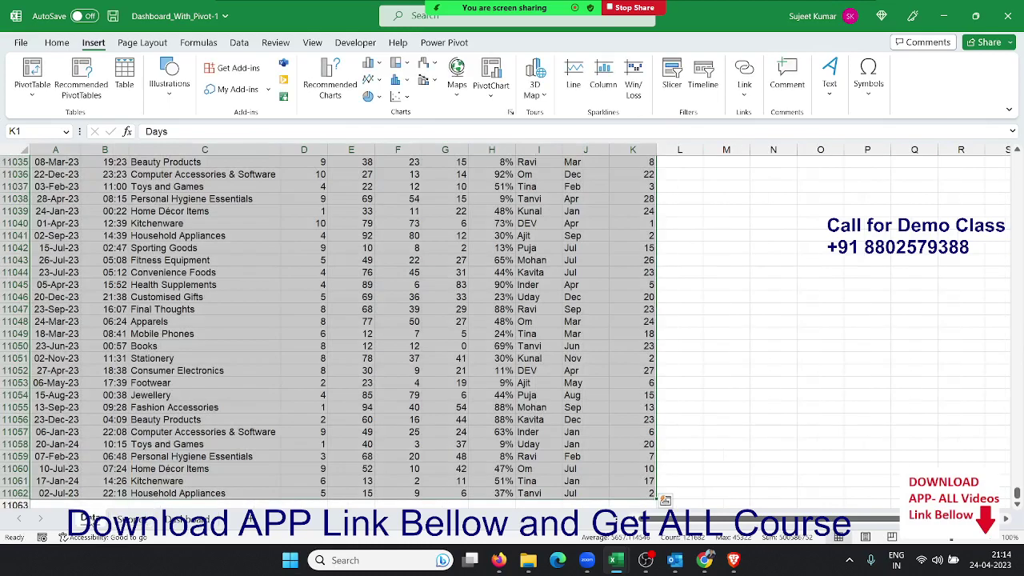
left_click(32, 89)
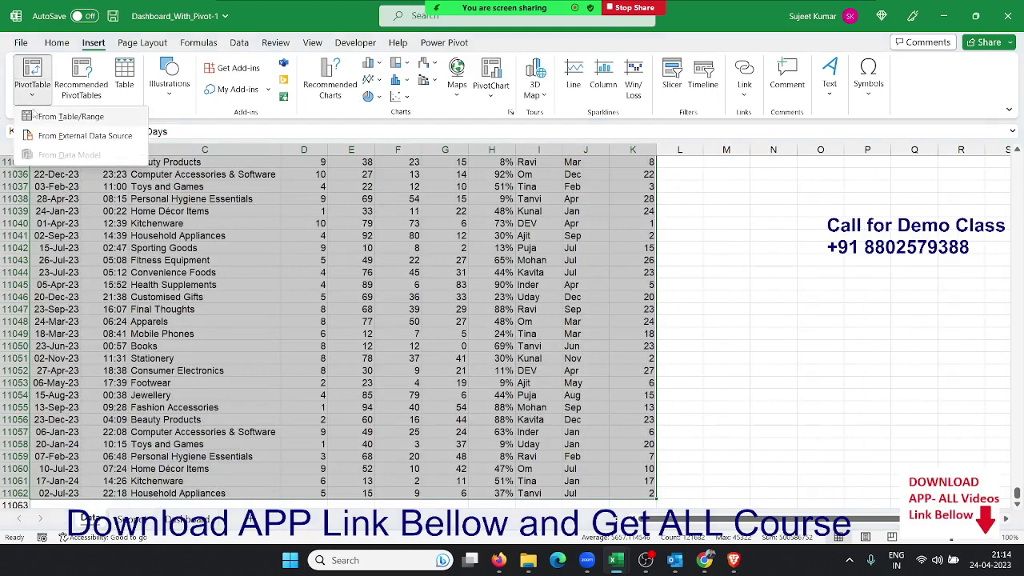
left_click(46, 118)
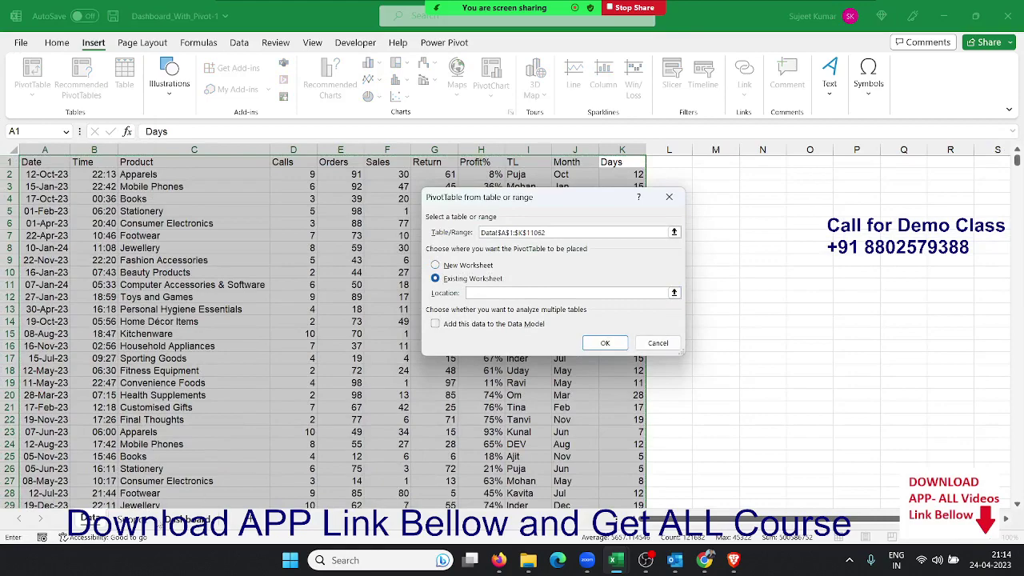
left_click(131, 519)
left_click(43, 161)
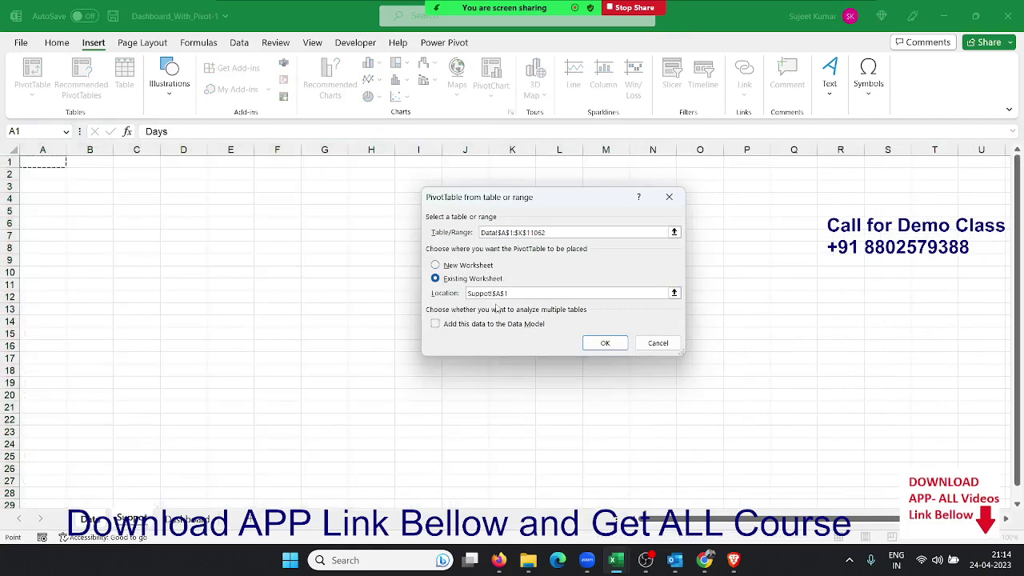
left_click(602, 345)
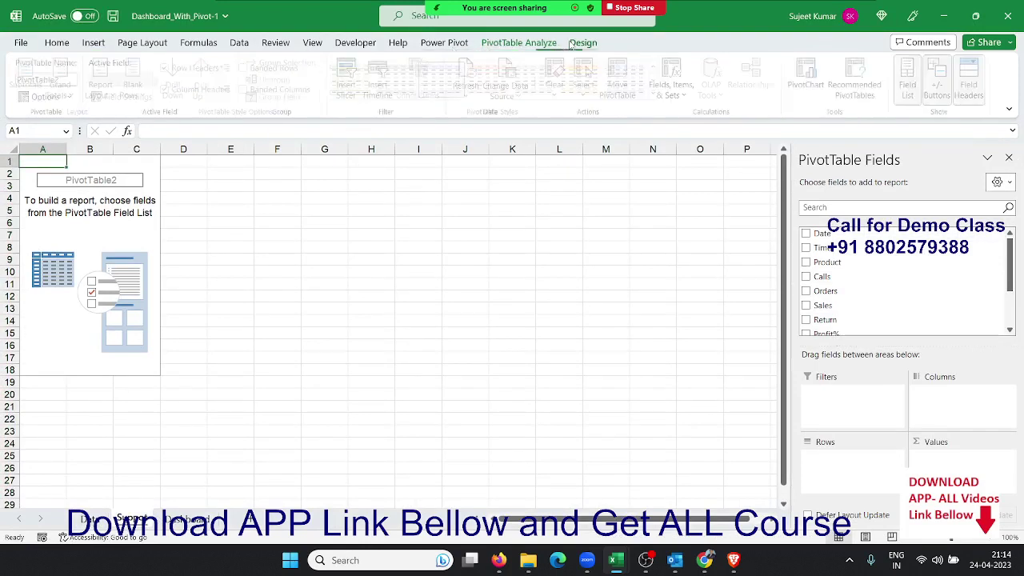
Step: Insert a slicer for the Days field beside PivotTable2
left_click(582, 42)
left_click(518, 42)
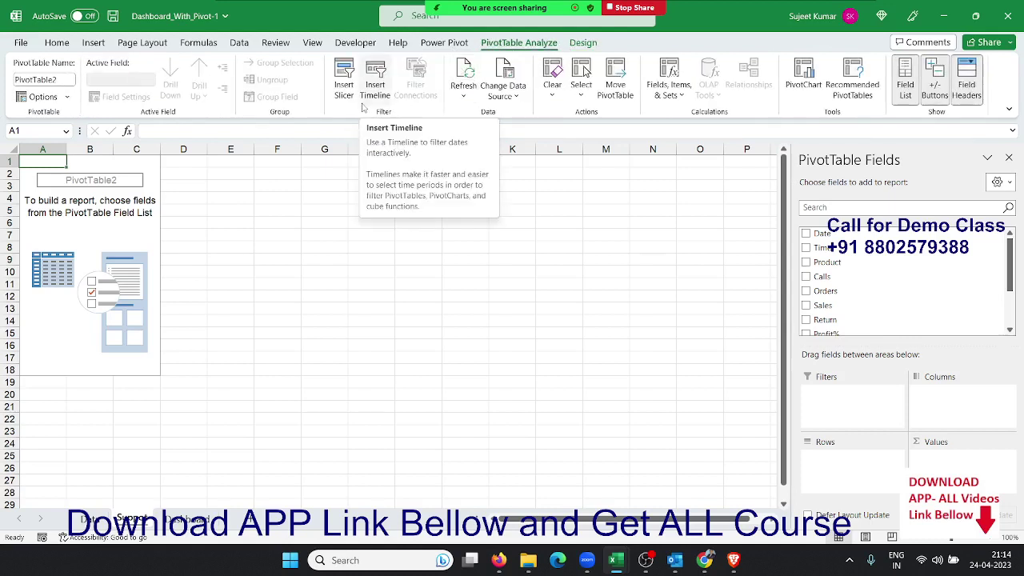
left_click(350, 97)
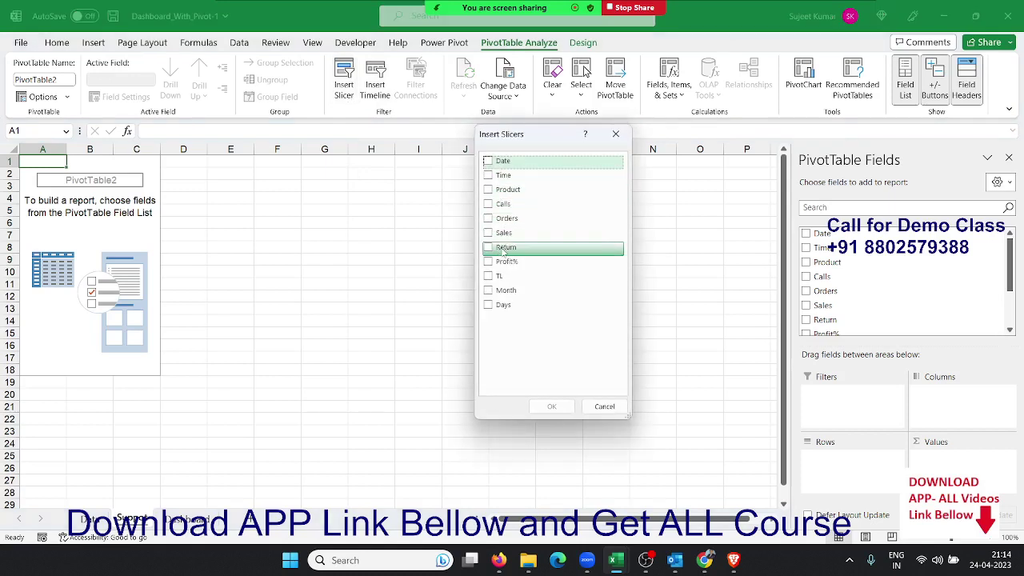
left_click(490, 306)
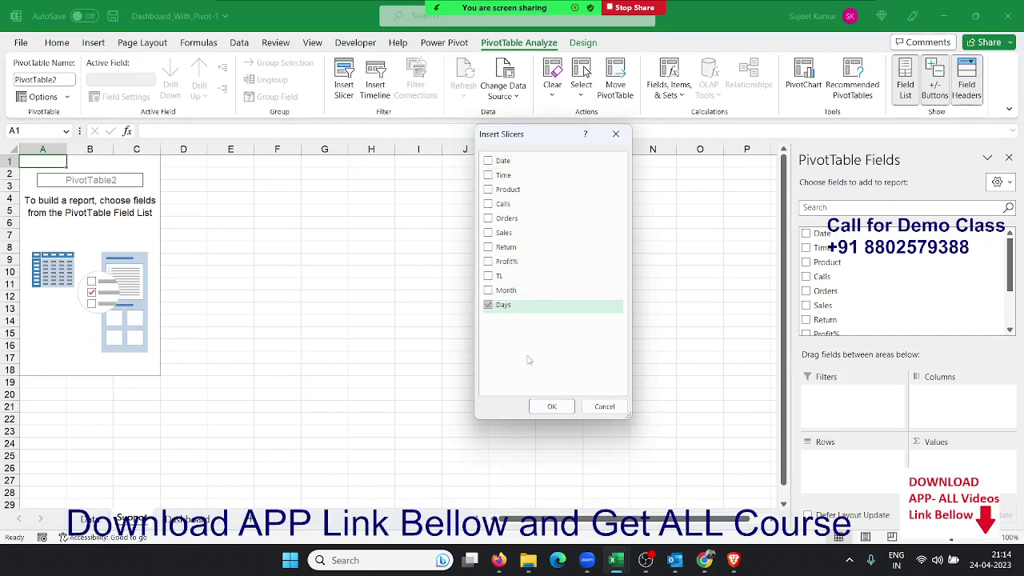
left_click(555, 405)
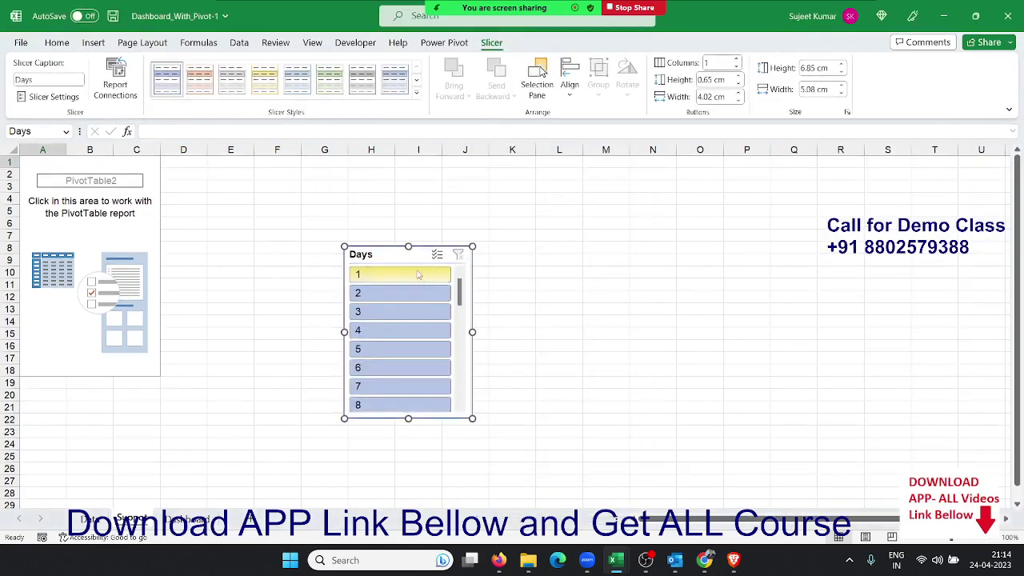
Step: Browse the Insert and Developer ribbons, then select a cell inside the PivotTable
left_click(94, 45)
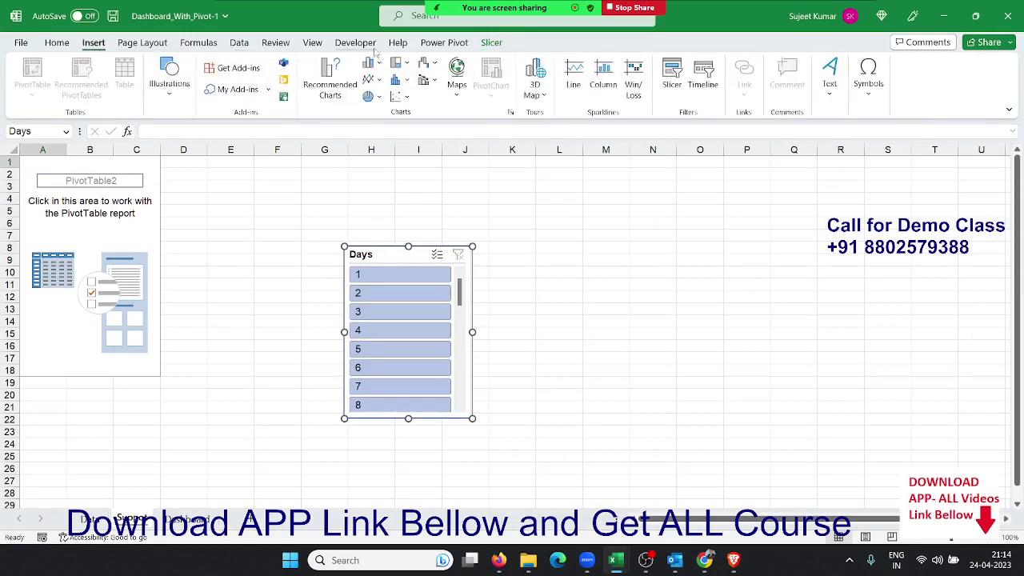
left_click(355, 45)
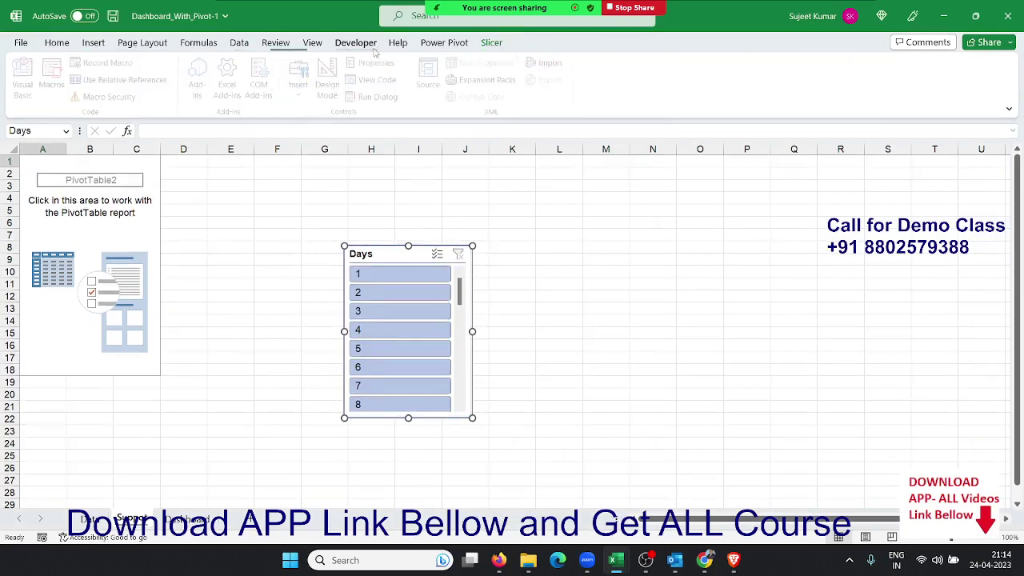
left_click(442, 44)
left_click(501, 48)
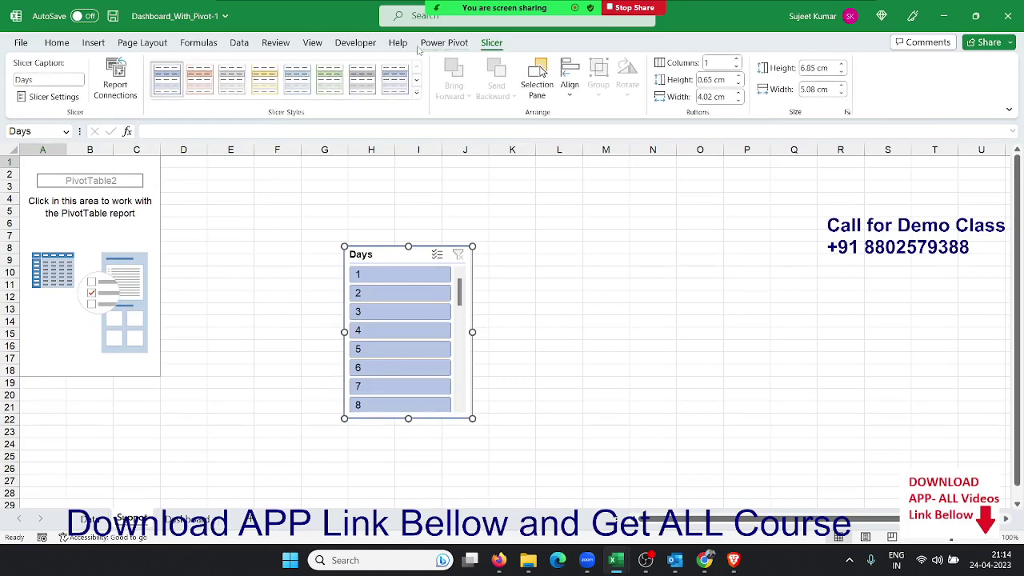
left_click(136, 222)
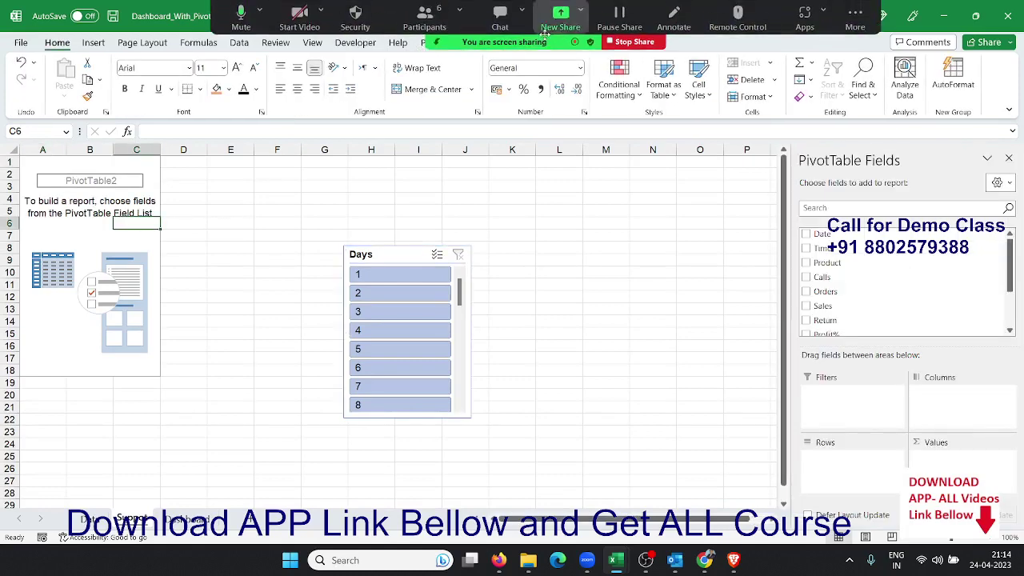
Step: Insert a timeline for the Date field of the PivotTable
left_click(525, 46)
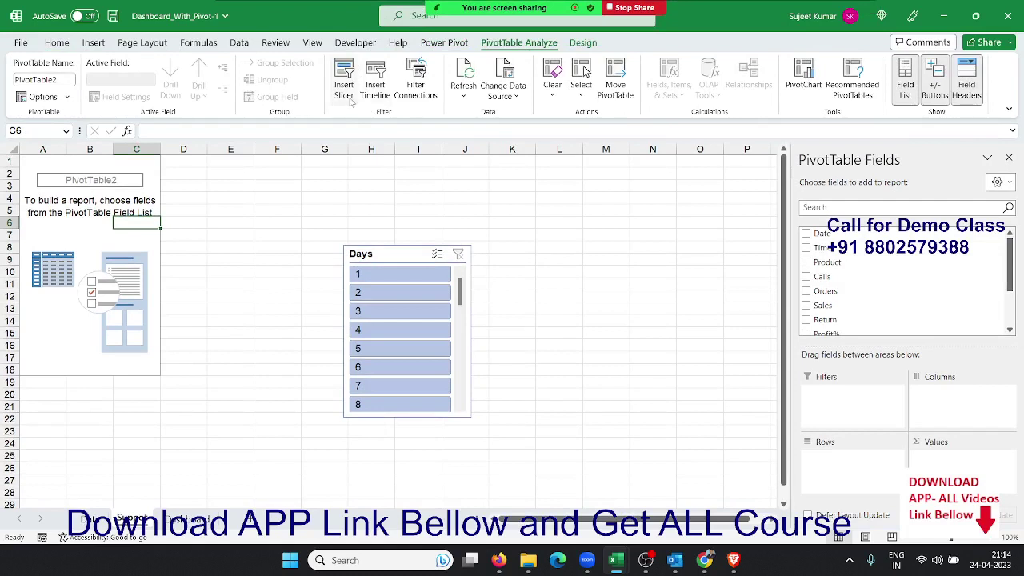
left_click(349, 102)
key("Escape")
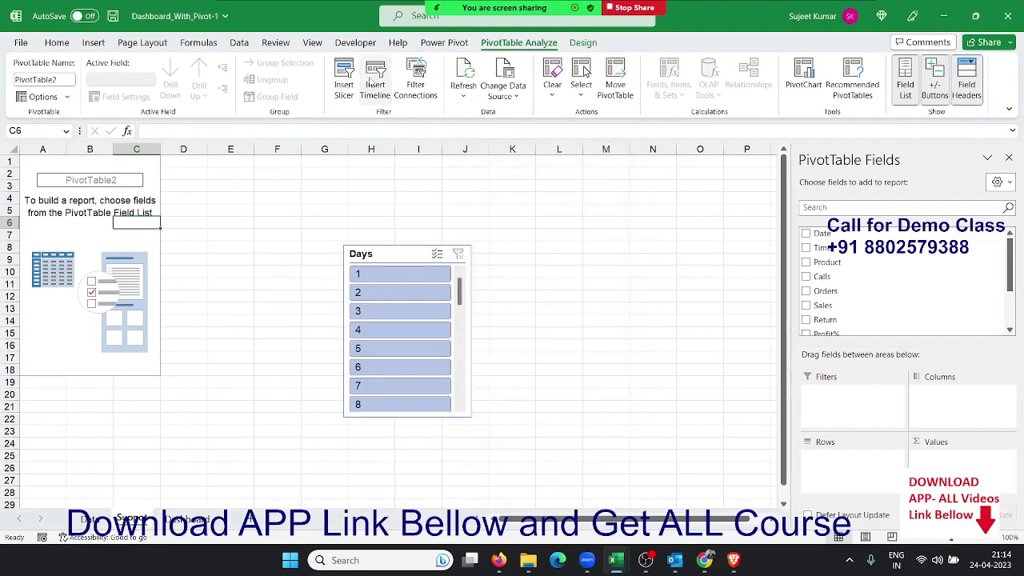
left_click(372, 84)
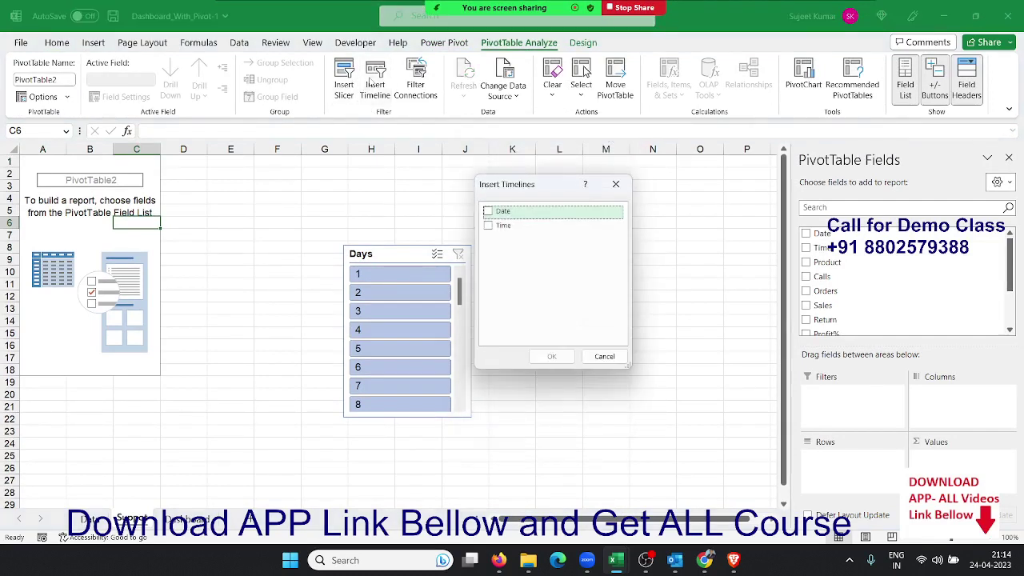
left_click(489, 212)
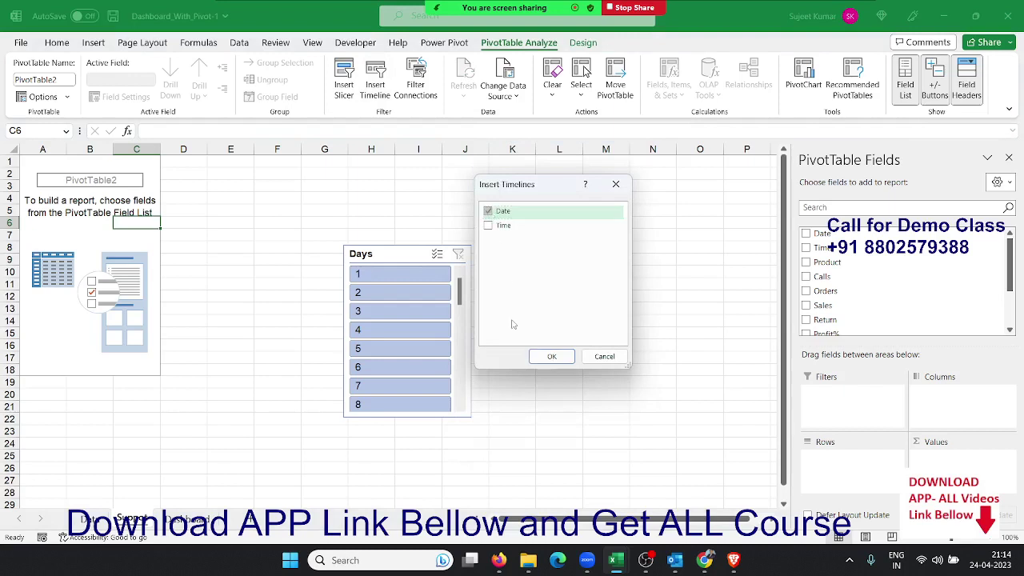
left_click(551, 356)
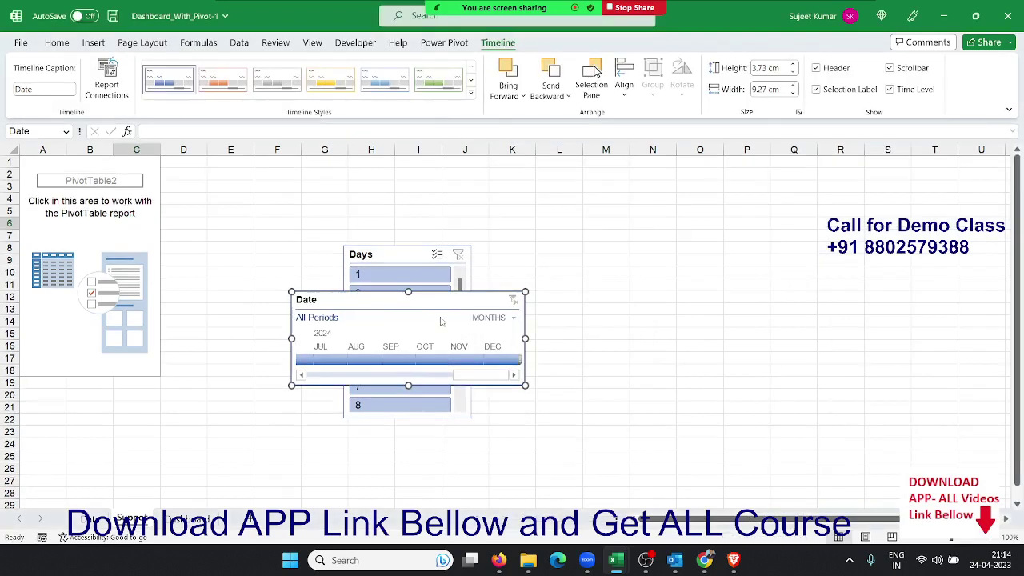
Step: Move the Date timeline to the right of the Days slicer and scroll it to January 2023
left_click_drag(433, 297, 658, 259)
left_click(658, 259)
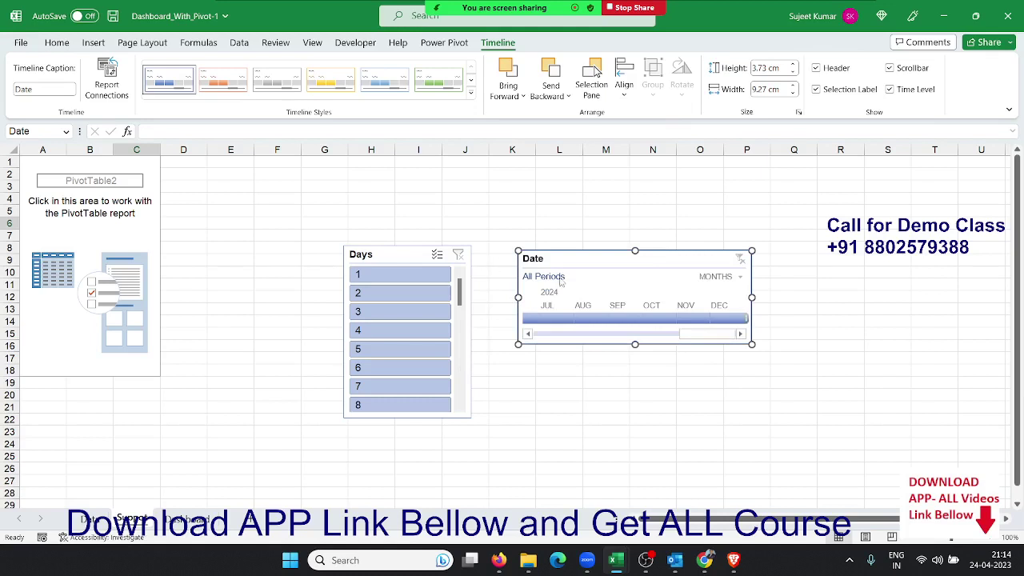
left_click(725, 278)
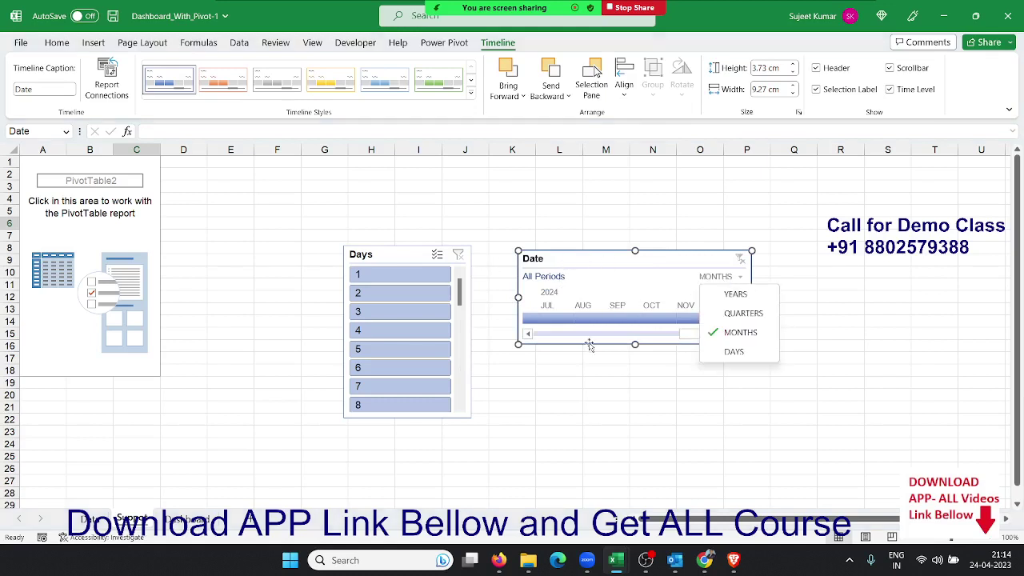
left_click(688, 337)
left_click(593, 340)
left_click(553, 337)
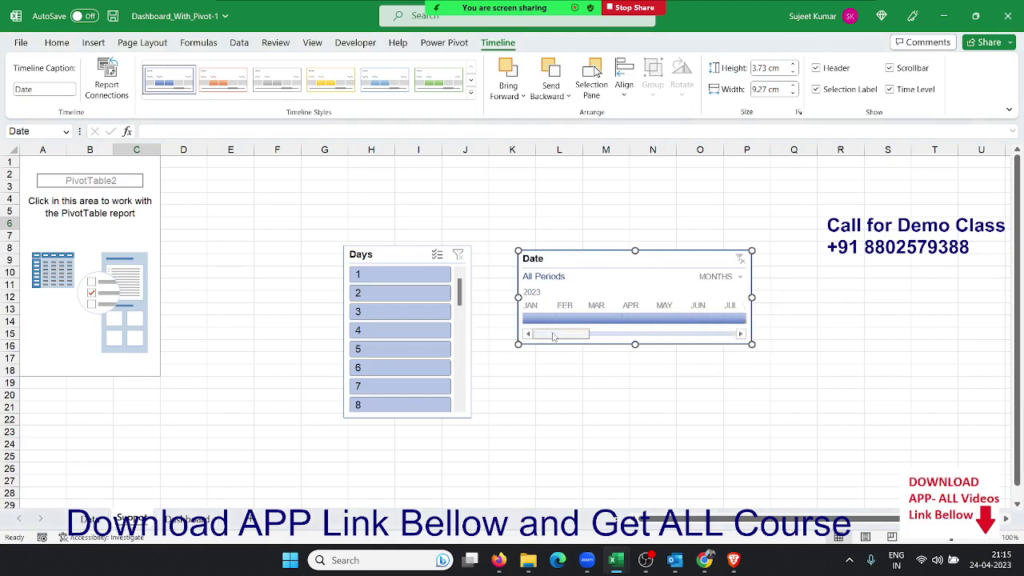
left_click_drag(553, 336, 557, 336)
left_click(528, 224)
left_click(403, 256)
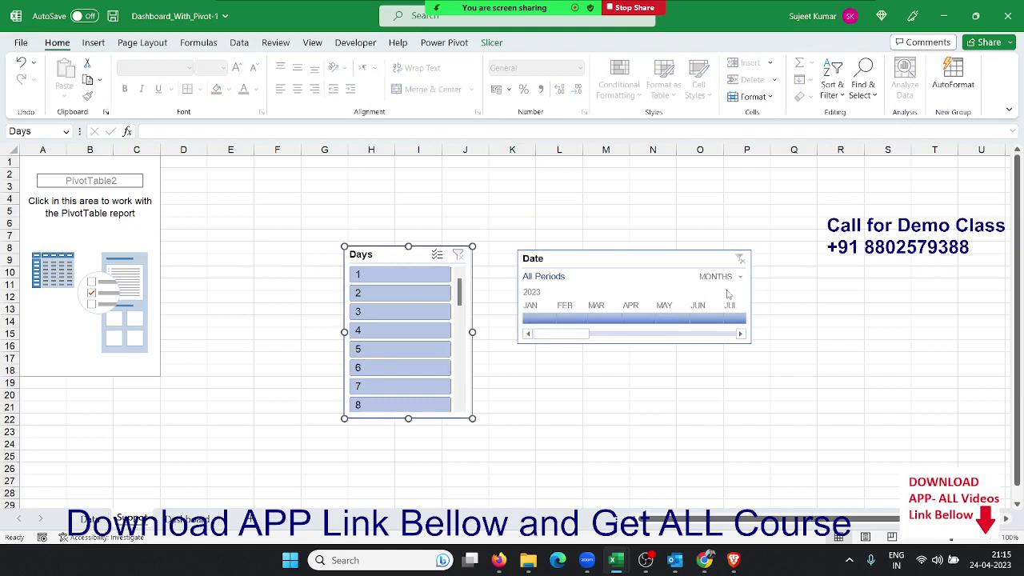
left_click(649, 258)
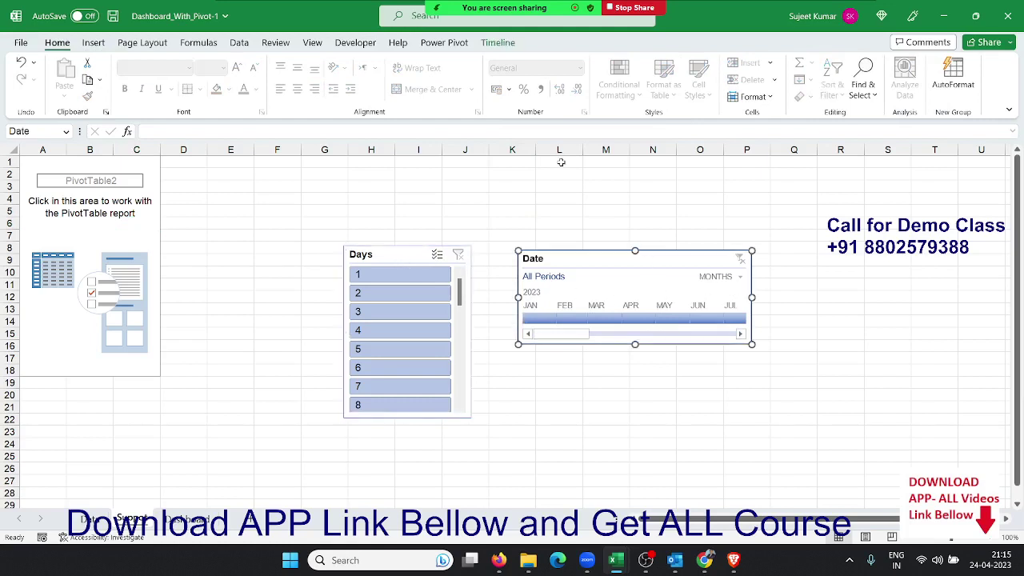
left_click(499, 44)
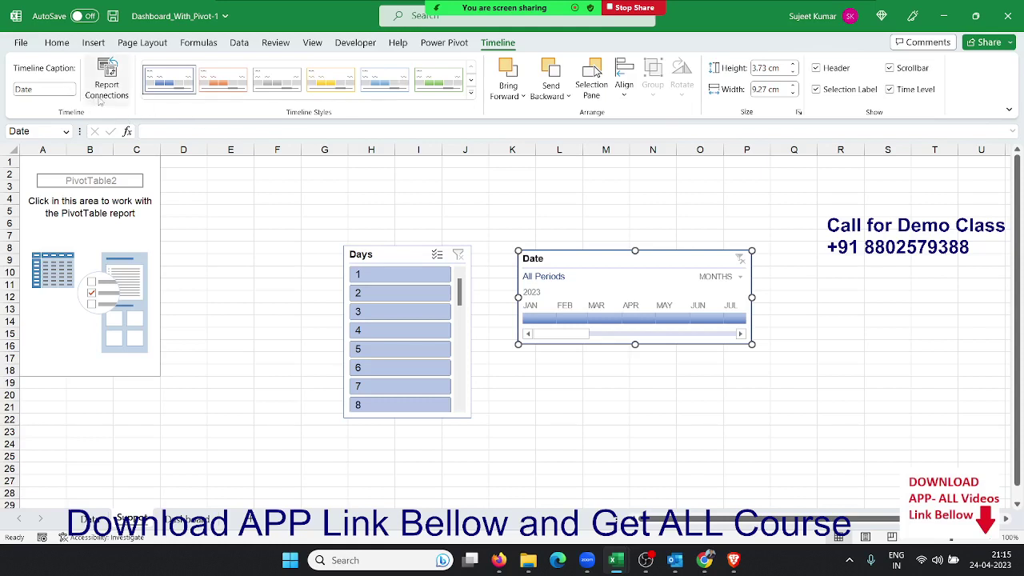
Step: Apply the green light timeline style and hide the scrollbar, header and selection label
left_click(471, 97)
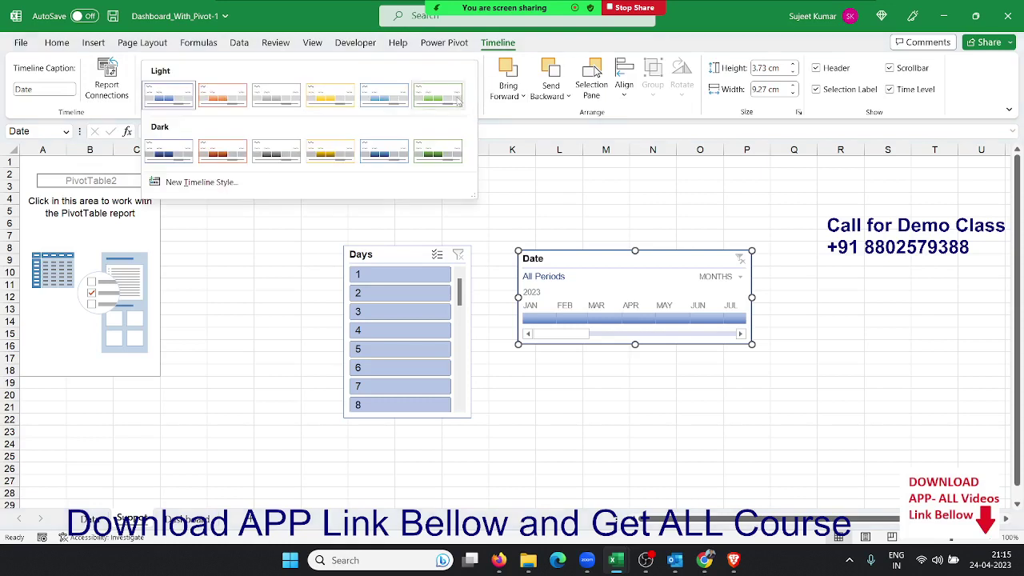
left_click(455, 101)
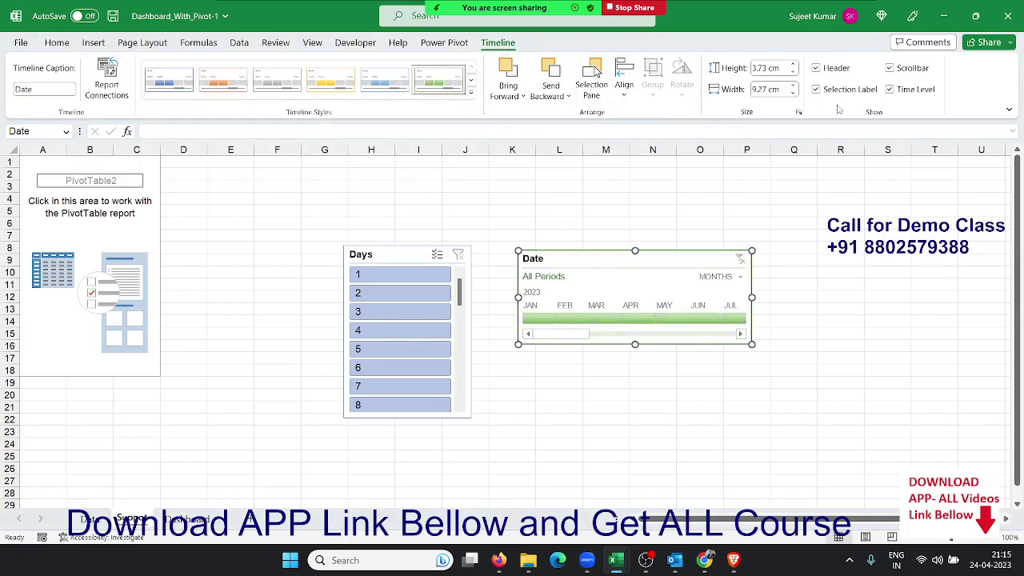
left_click(908, 75)
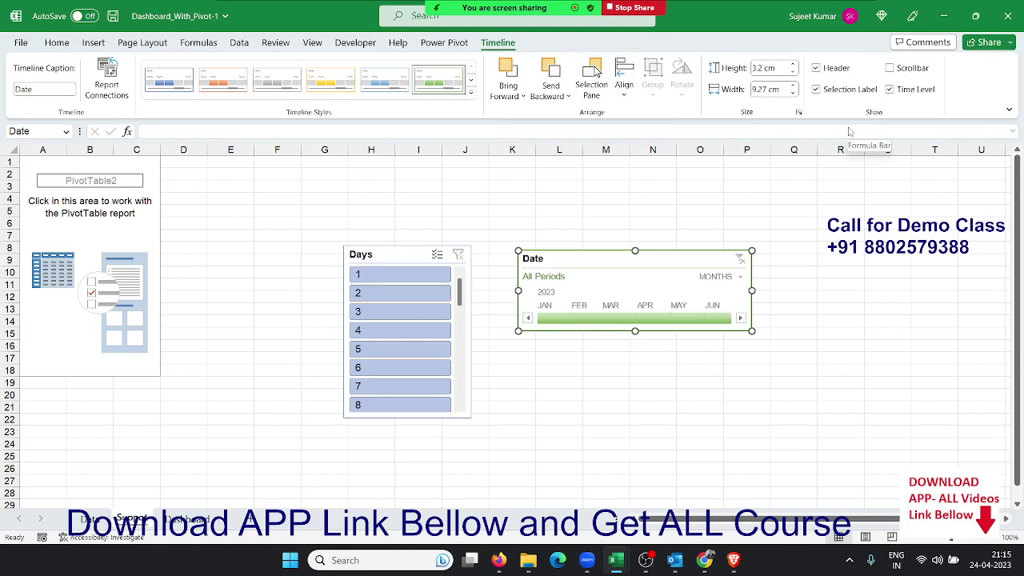
left_click(837, 72)
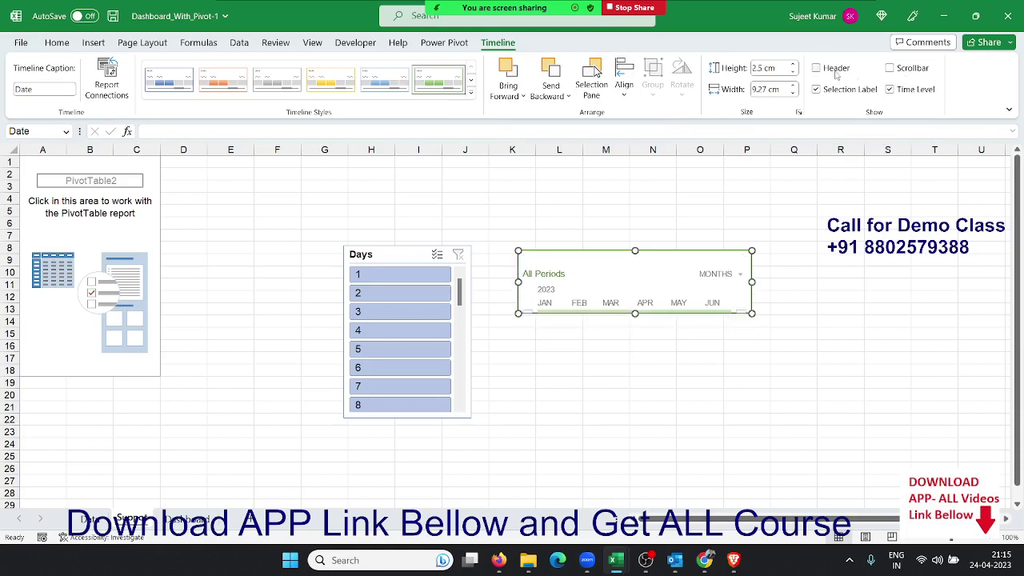
left_click(836, 73)
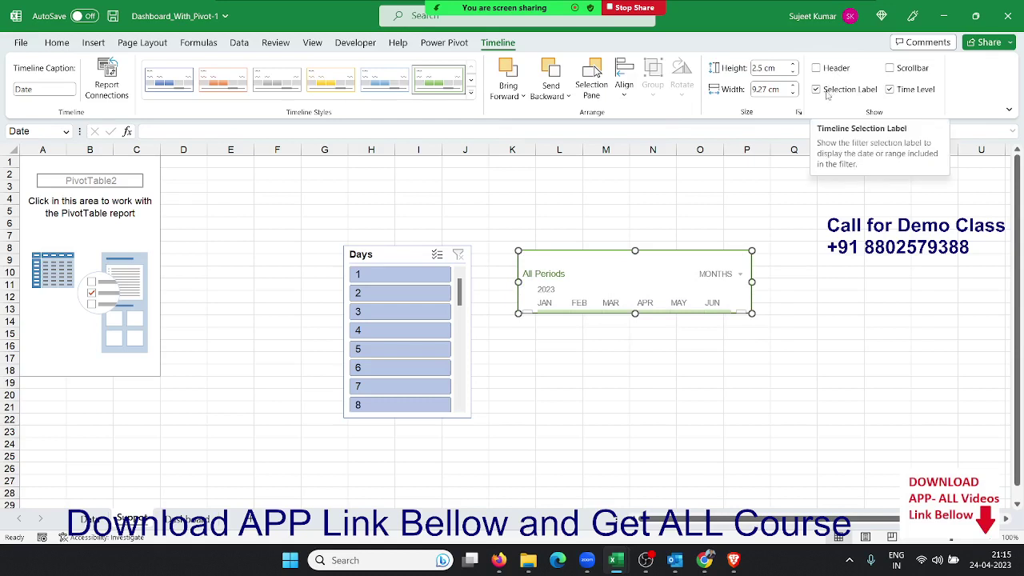
left_click(827, 93)
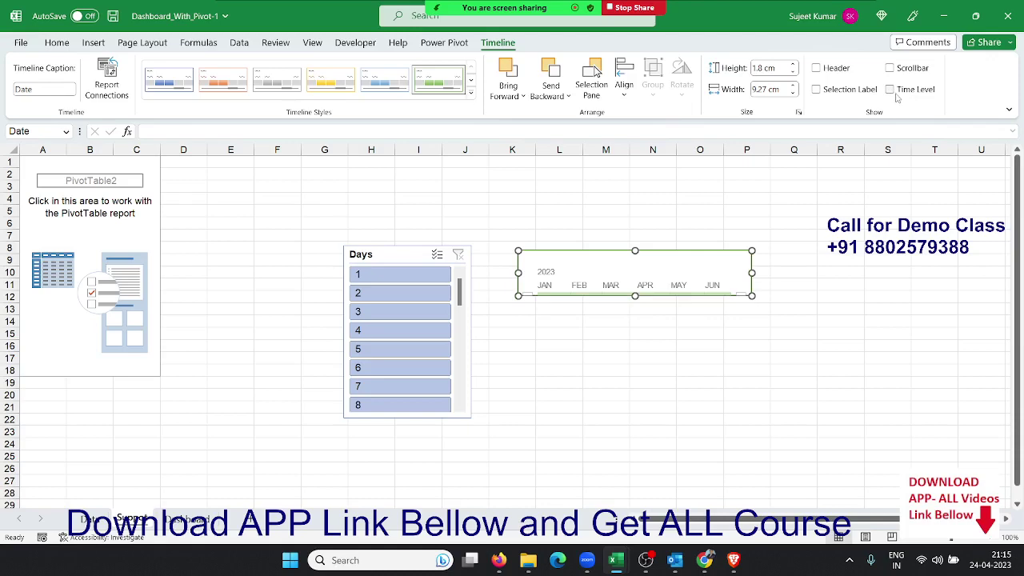
Step: Resize the Date timeline, settling its width at 15.9 cm
left_click(853, 302)
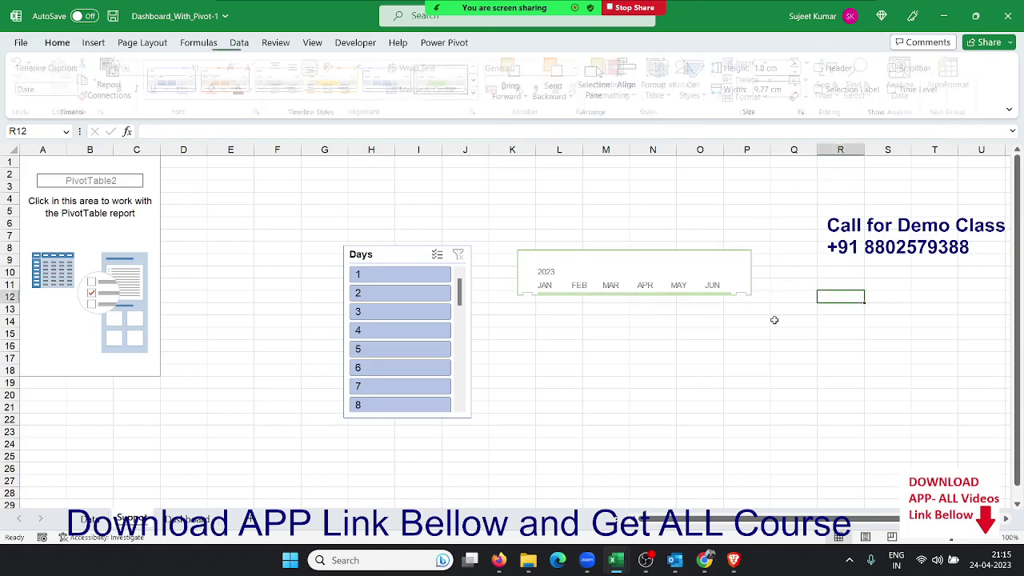
left_click(749, 284)
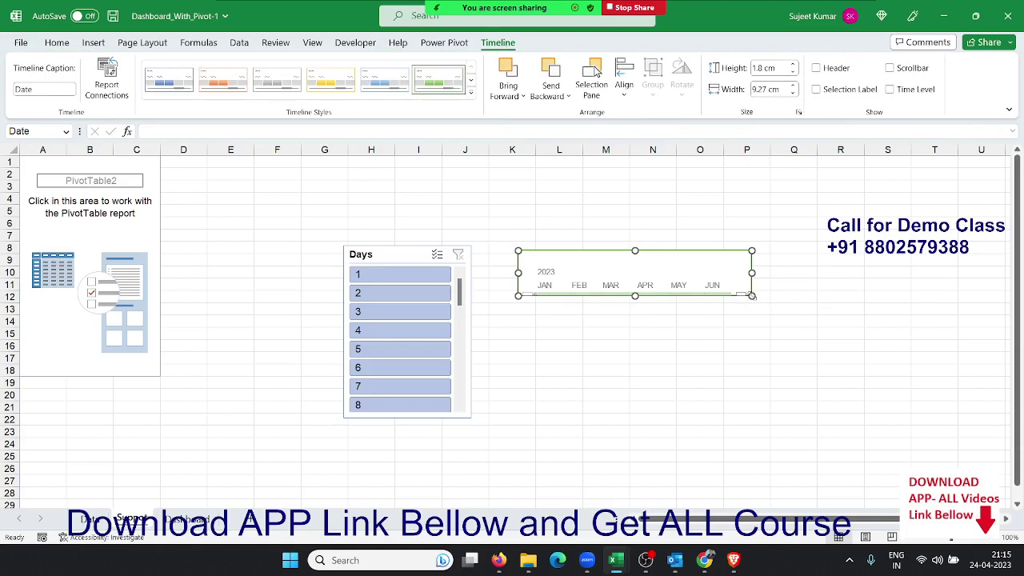
left_click_drag(752, 295, 760, 304)
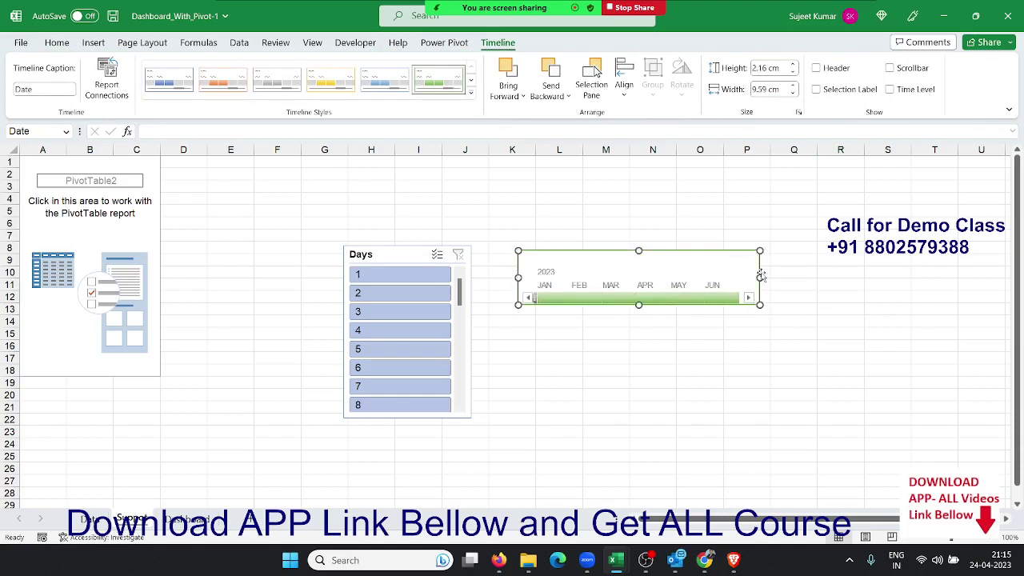
left_click_drag(759, 278, 922, 278)
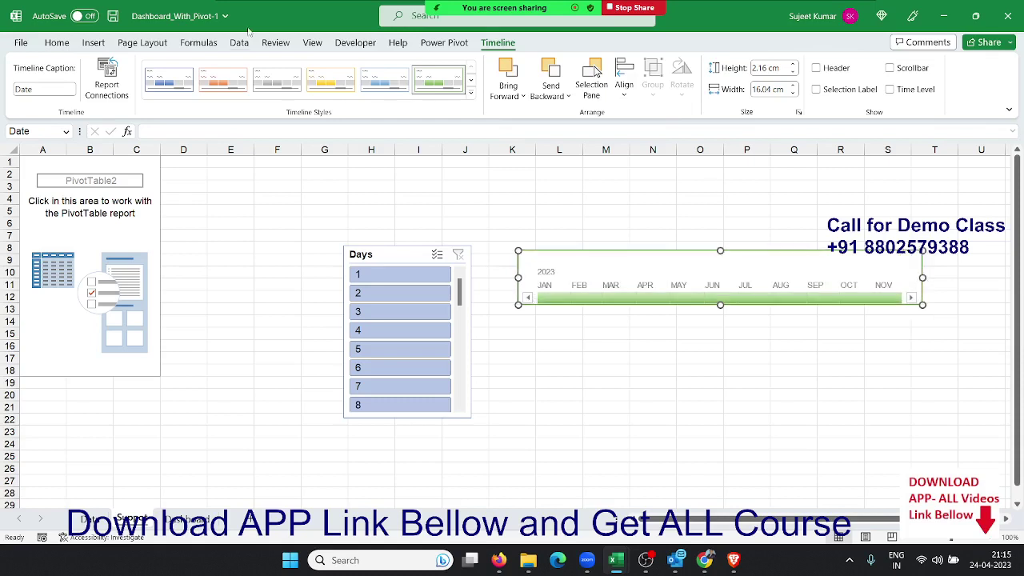
left_click(69, 45)
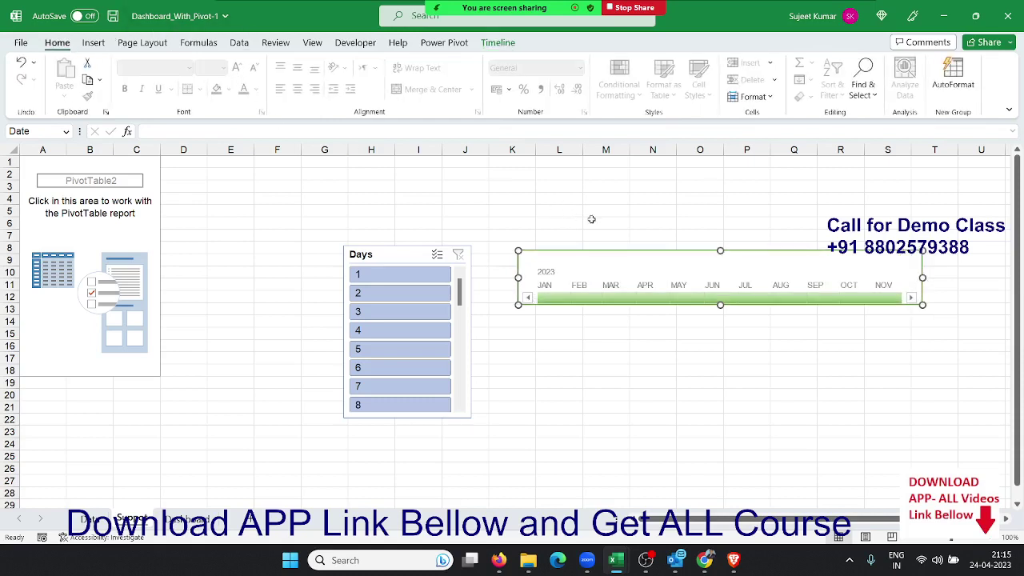
left_click(503, 46)
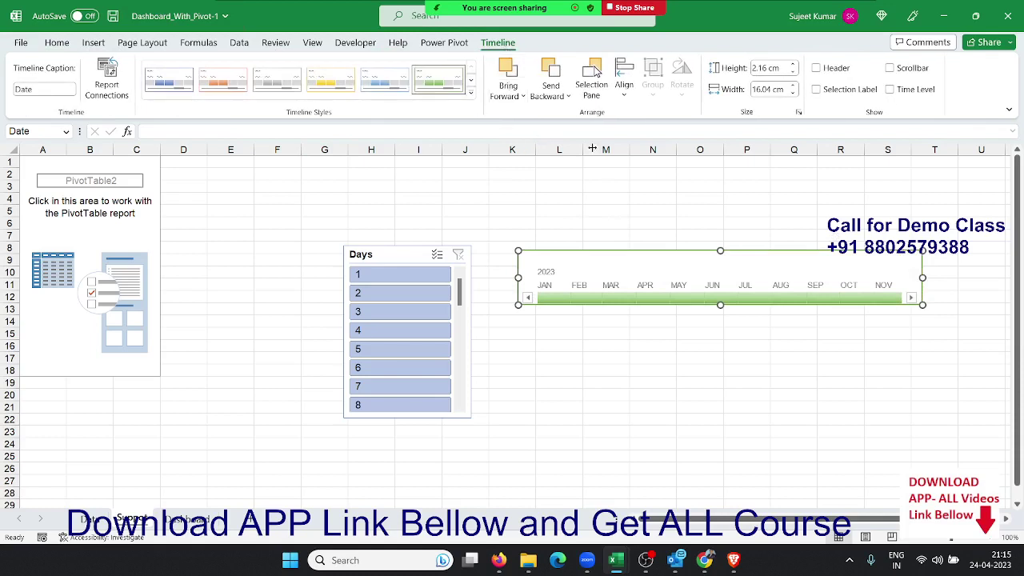
left_click(793, 94)
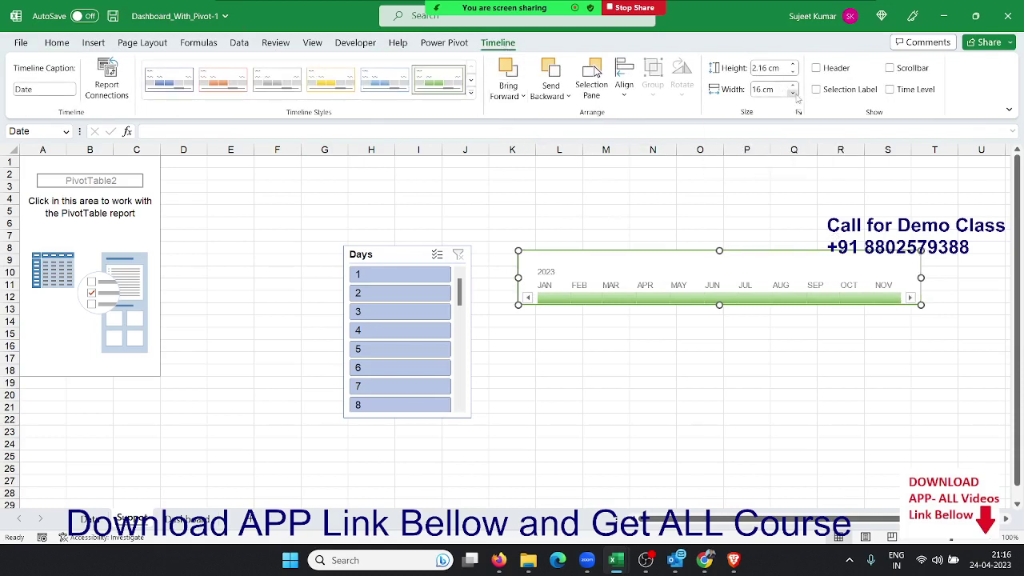
left_click(793, 93)
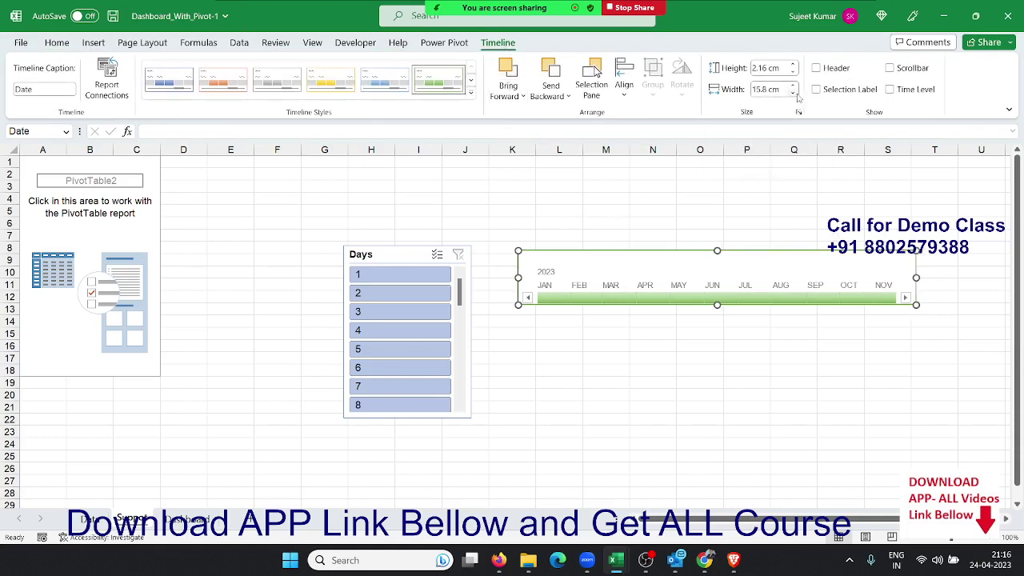
left_click(793, 85)
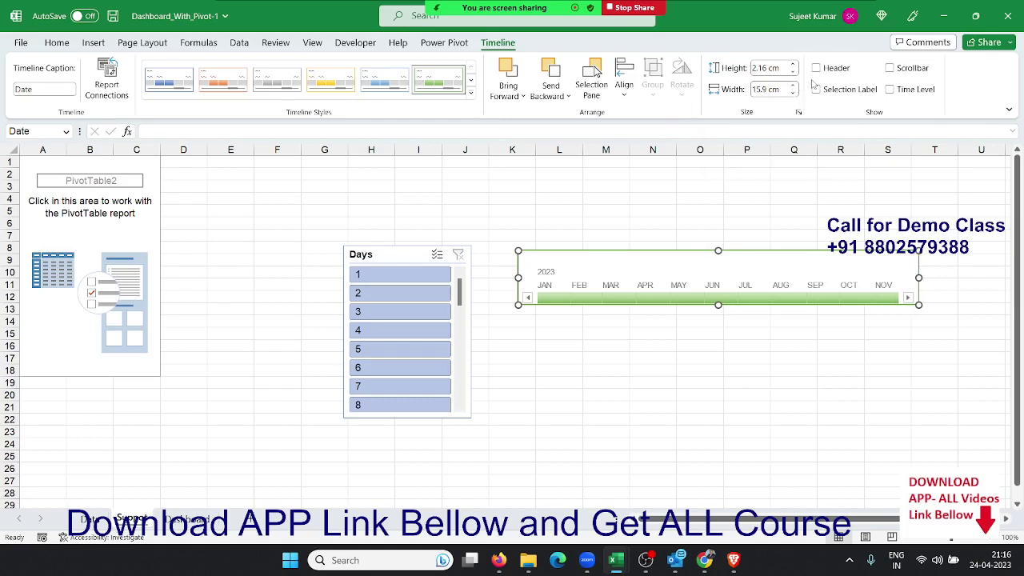
Step: Cut the Date timeline from the Support sheet
left_click(720, 198)
left_click(667, 246)
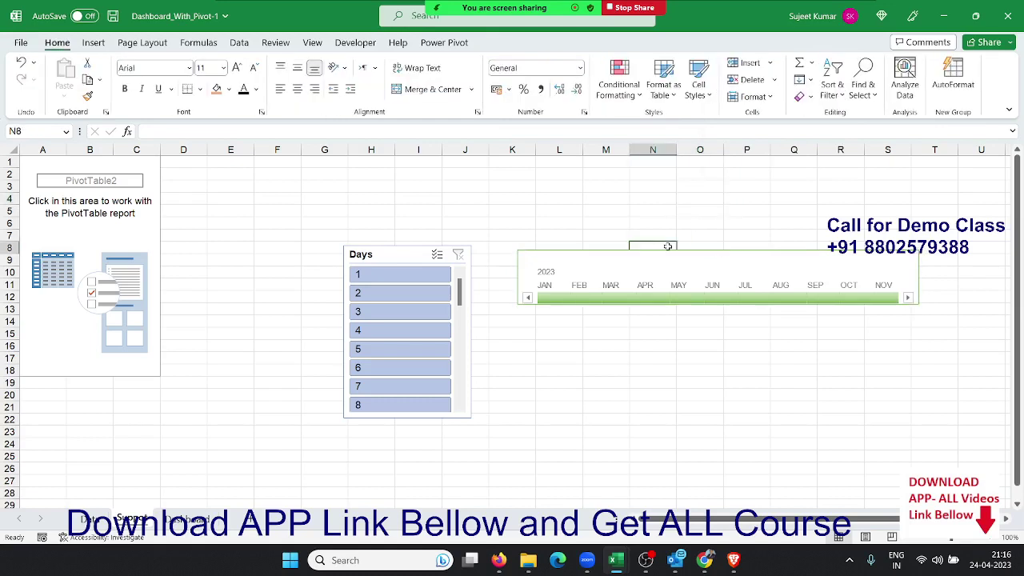
left_click(652, 258)
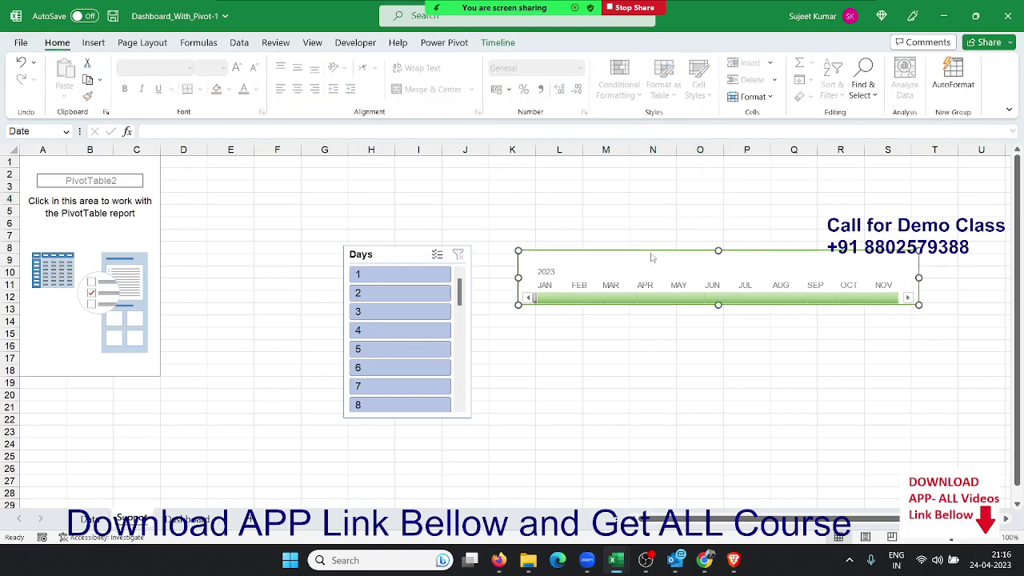
key("Delete")
Step: Paste the timeline at B7 on Dashboard and nudge it up three steps under the header
left_click(188, 518)
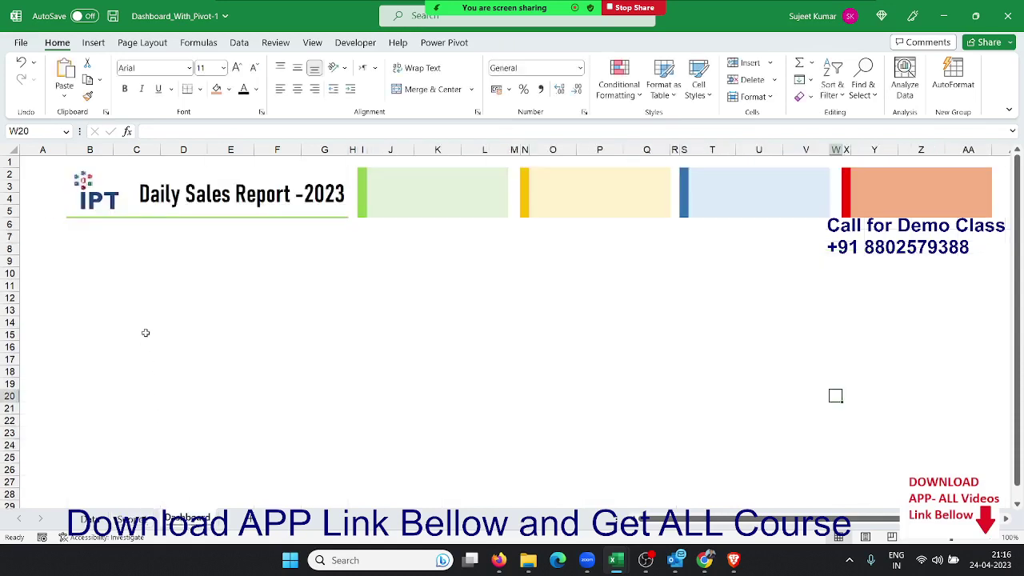
left_click(99, 234)
key("ctrl+v")
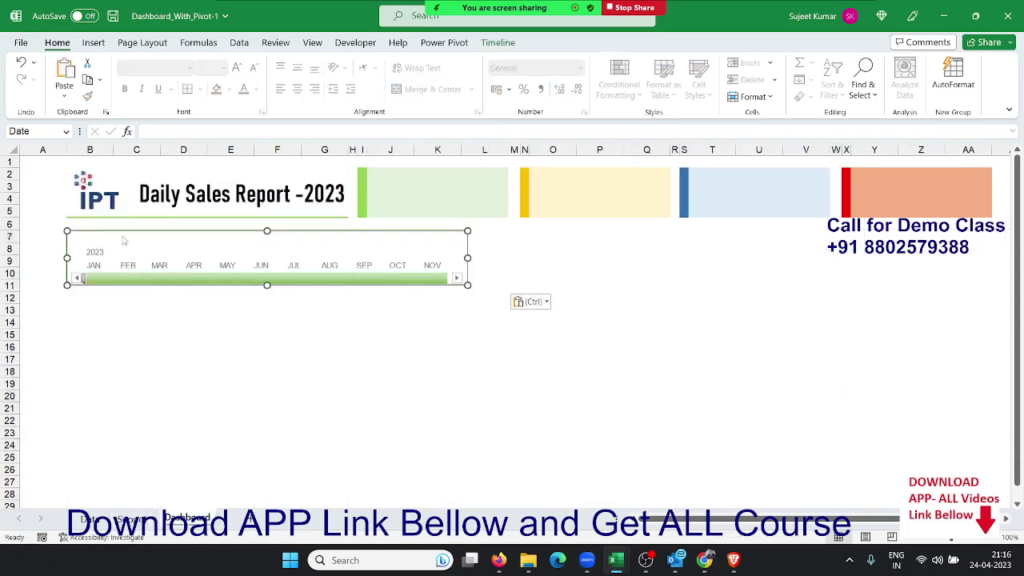
left_click(62, 263)
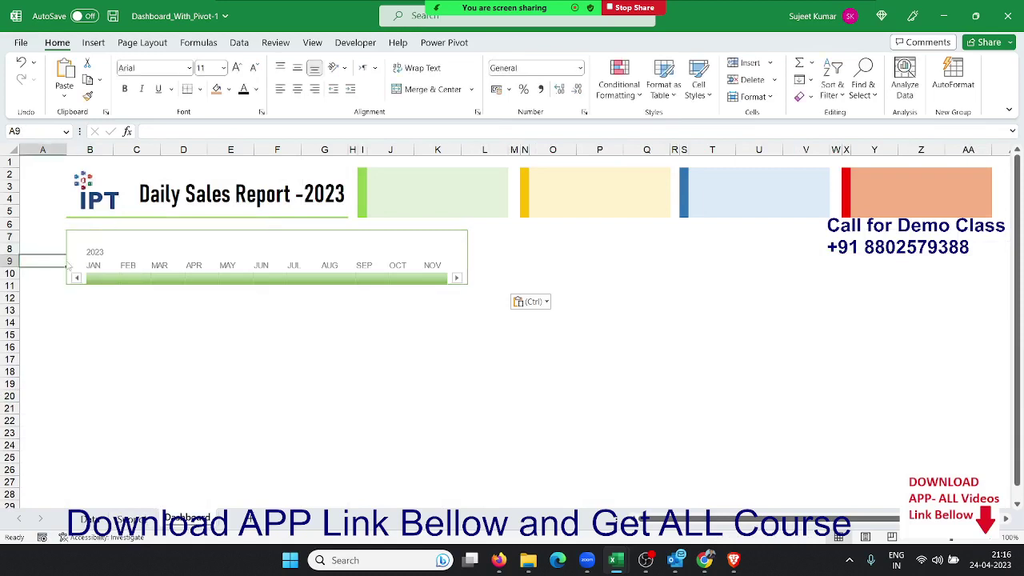
left_click(88, 244)
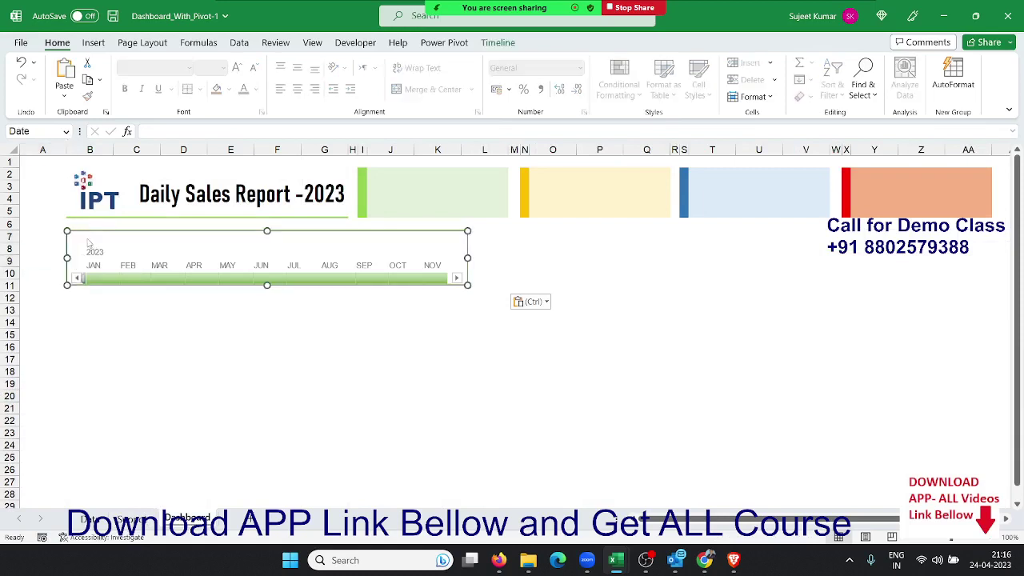
key("Up")
key("Up")
key("Up")
key("Up")
key("Up")
key("Up")
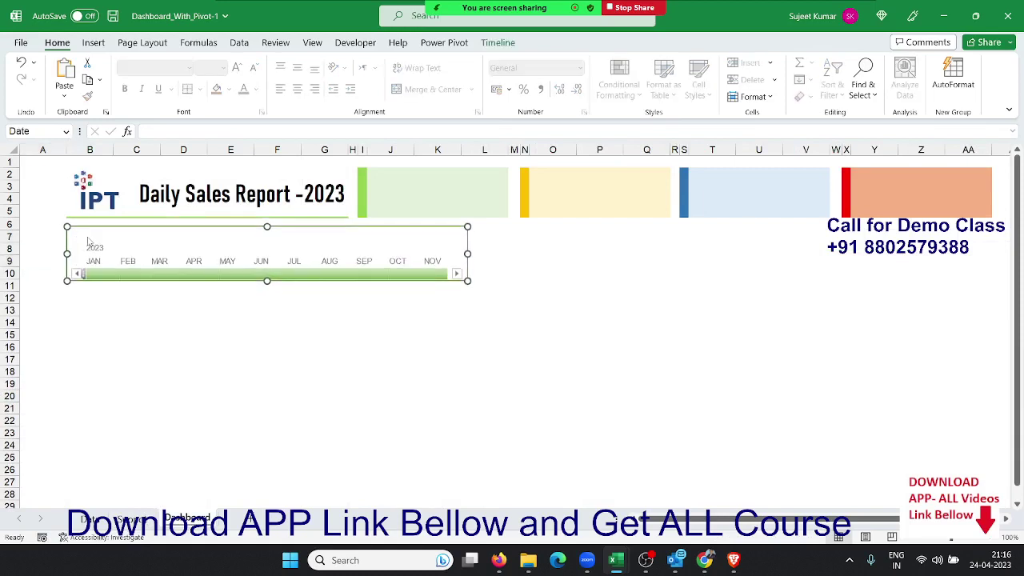
key("Up")
key("Up")
key("Up")
key("Up")
key("Up")
key("Up")
key("Up")
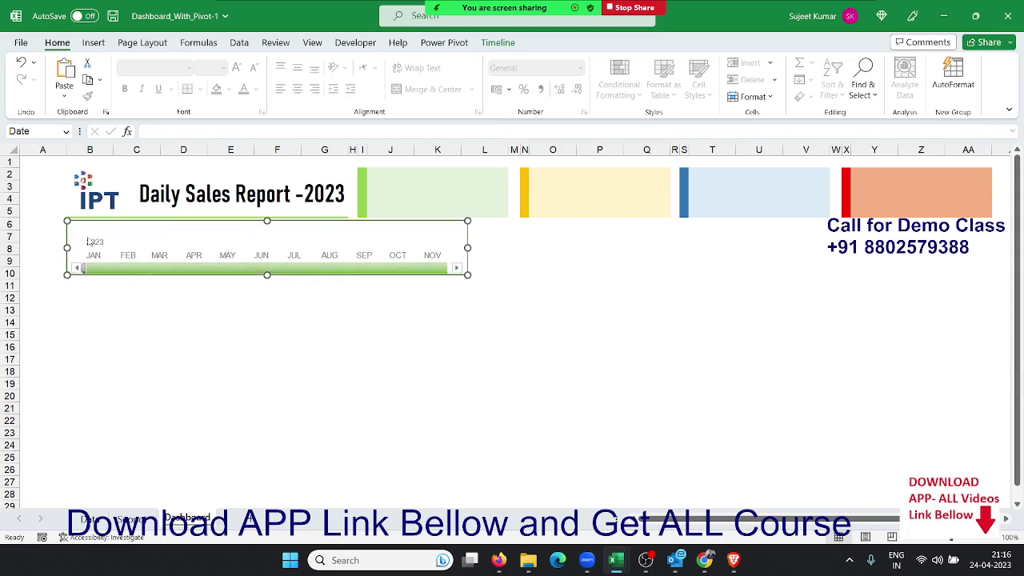
key("Up")
key("Up")
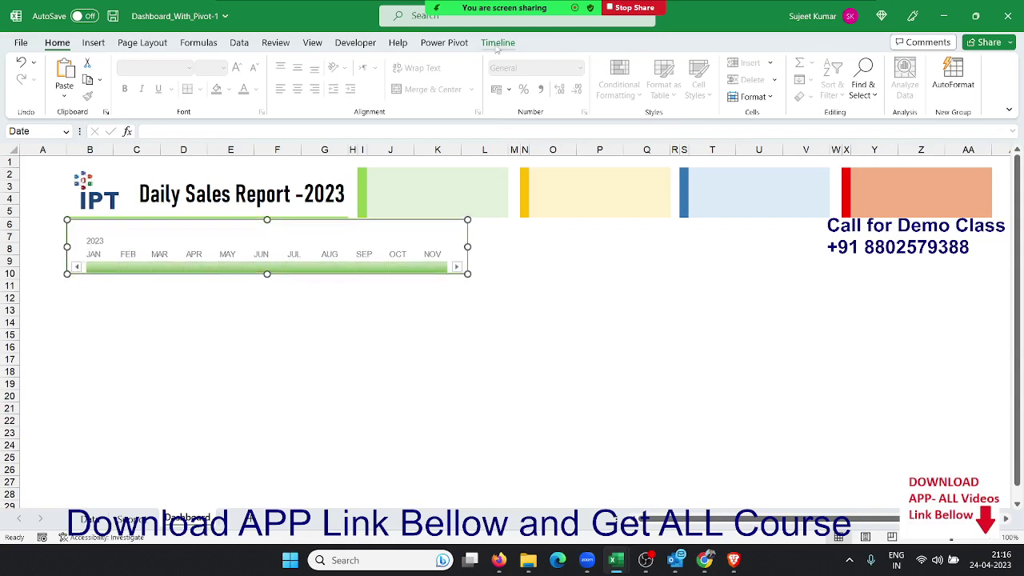
Step: Browse the Timeline Styles gallery and close it, keeping the green style
left_click(498, 44)
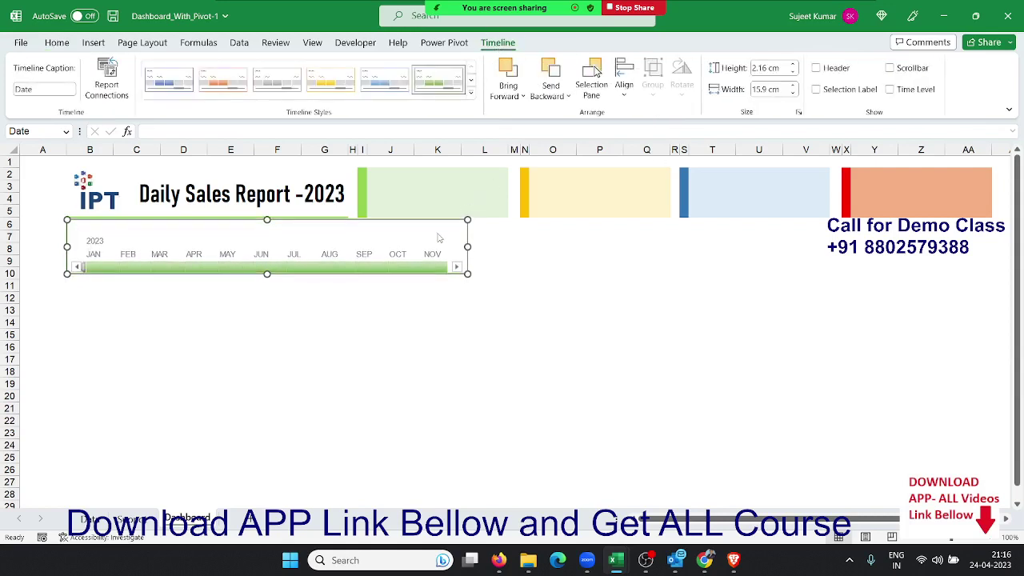
left_click(473, 94)
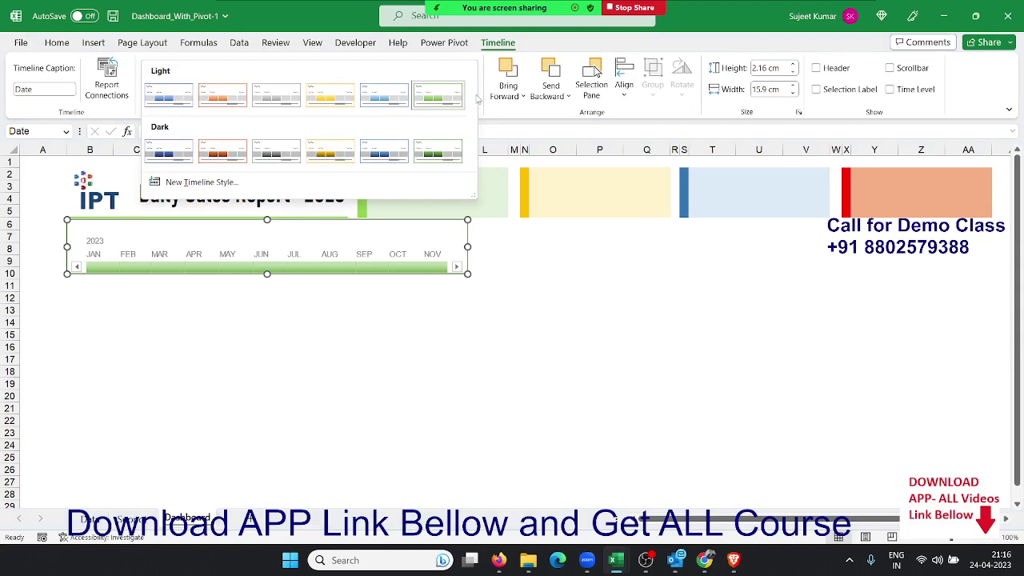
left_click(621, 119)
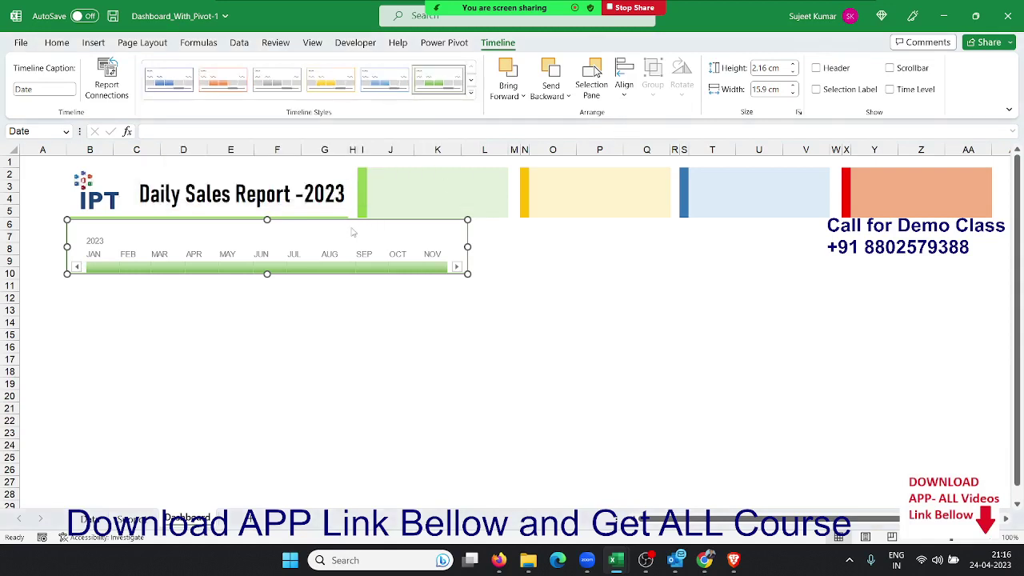
left_click(496, 311)
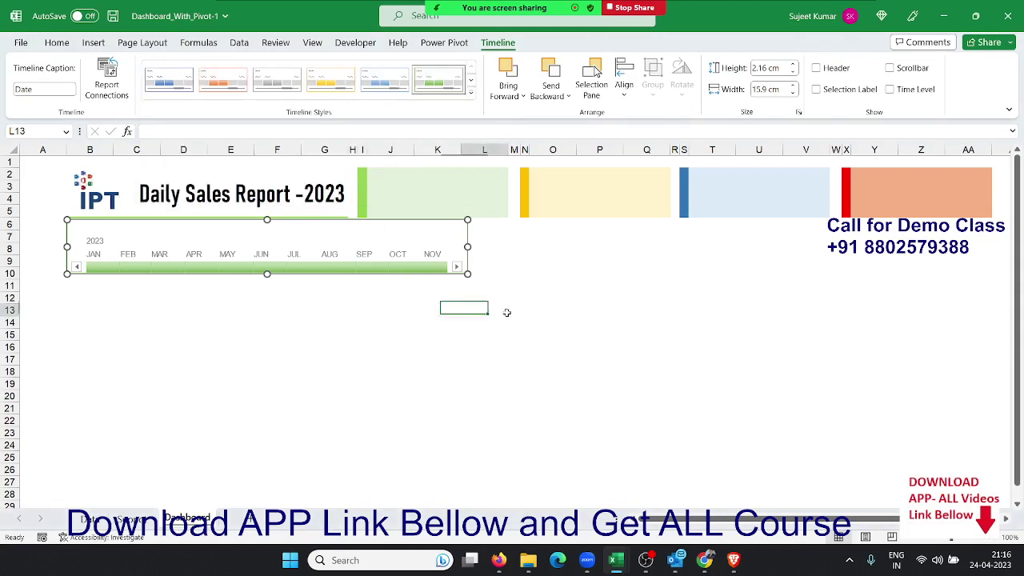
left_click(437, 230)
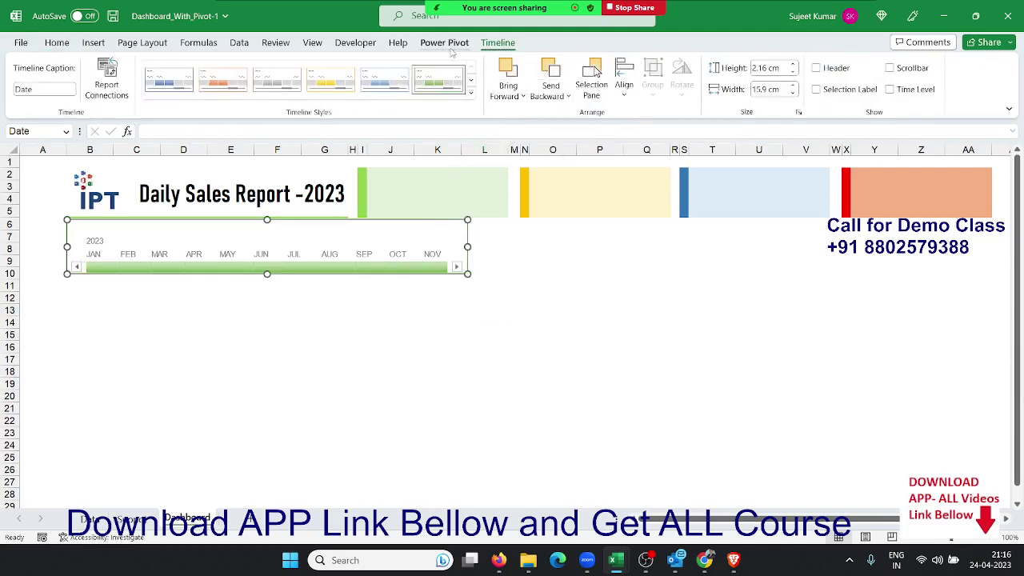
left_click(454, 48)
left_click(490, 48)
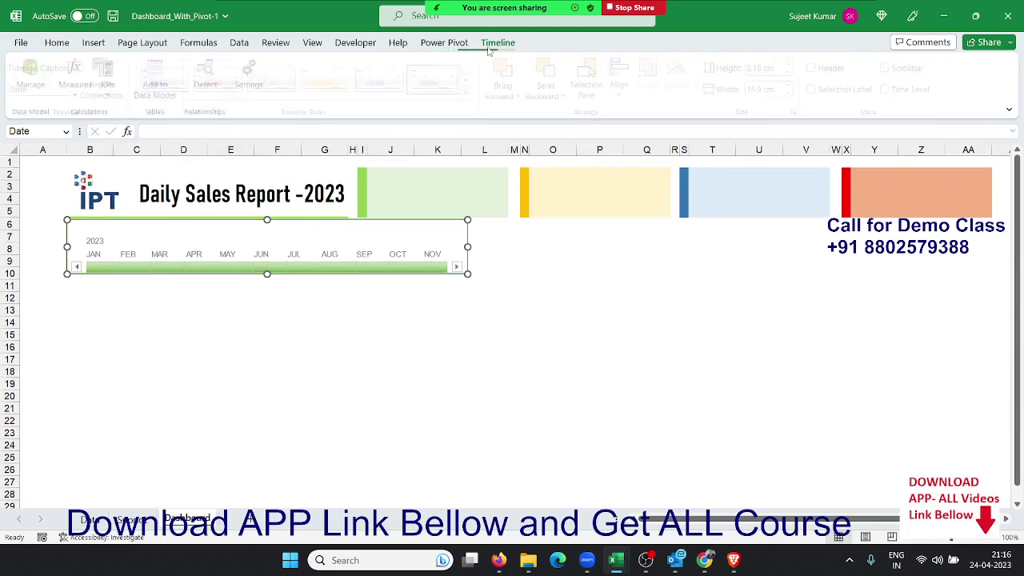
Step: Open the timeline's Size and Properties settings and expand its Properties section
right_click(458, 234)
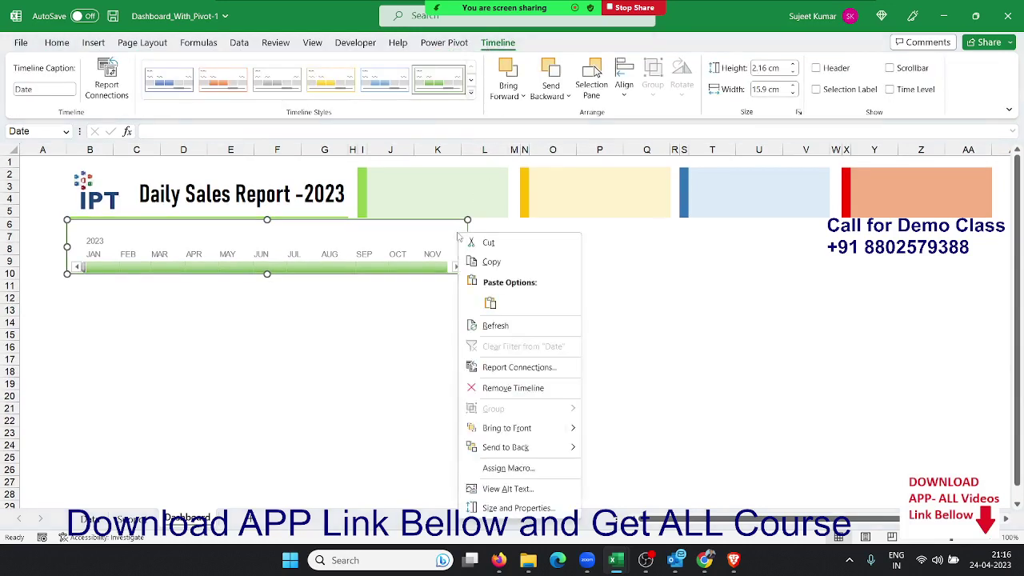
mouse_move(524, 565)
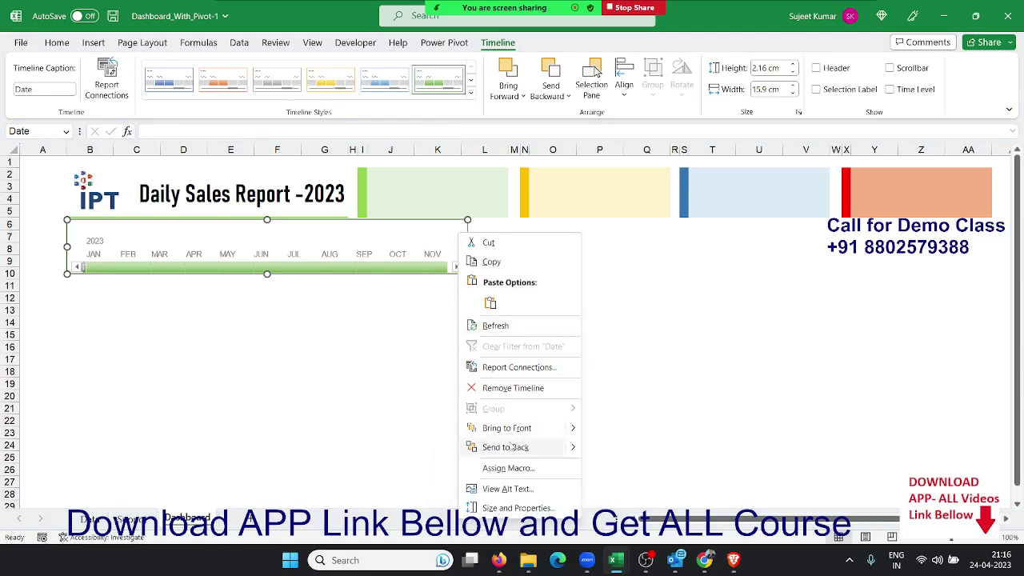
left_click(514, 510)
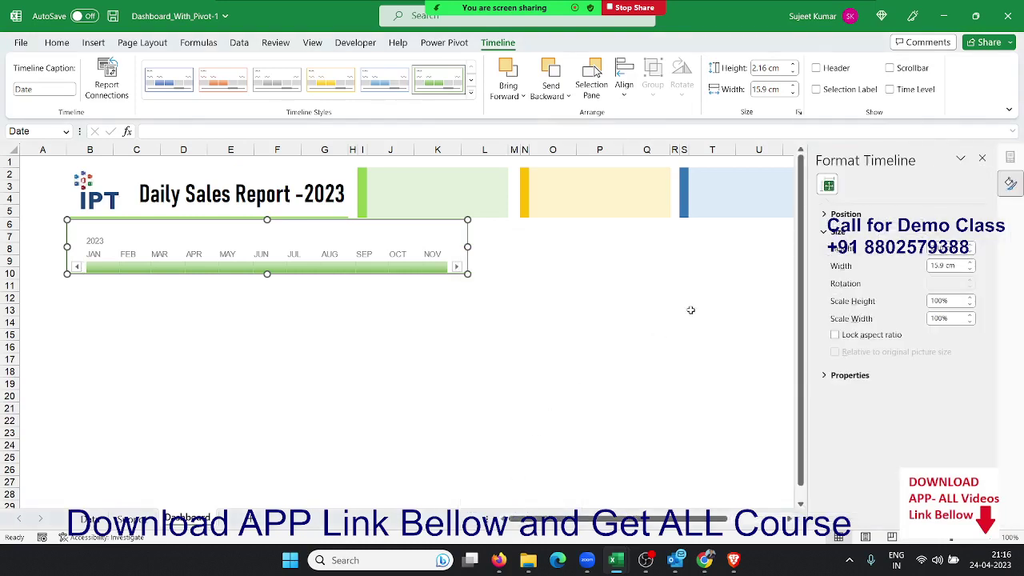
left_click(885, 381)
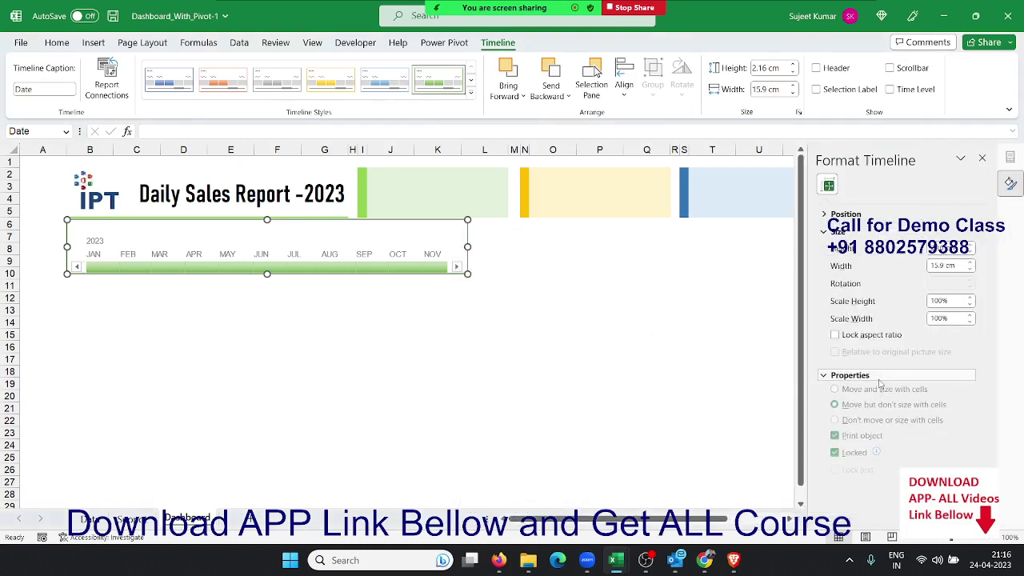
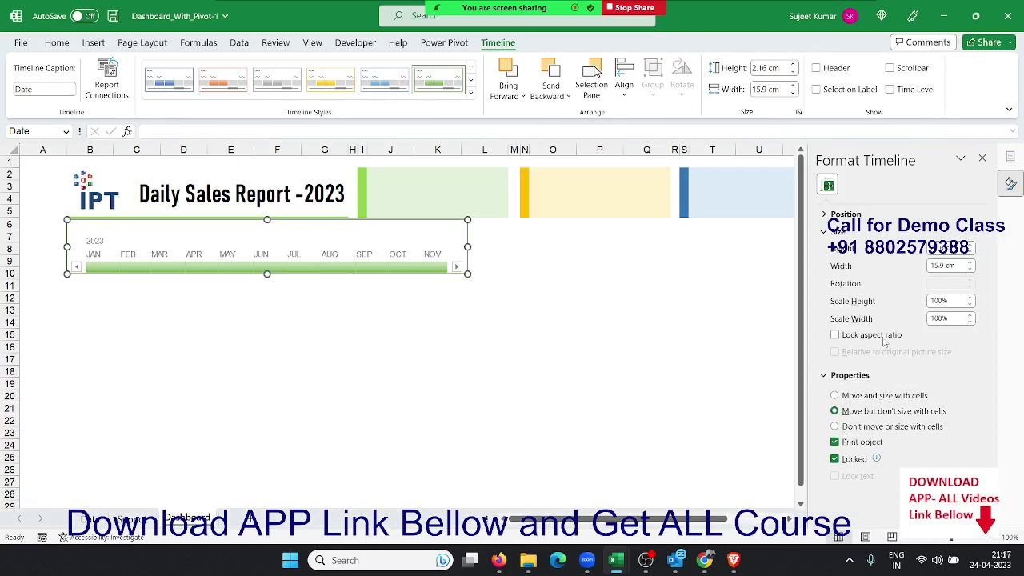
Step: Close the Format Timeline pane and resize the timeline to about 11.4 cm wide under the title
left_click(1011, 184)
left_click(1012, 185)
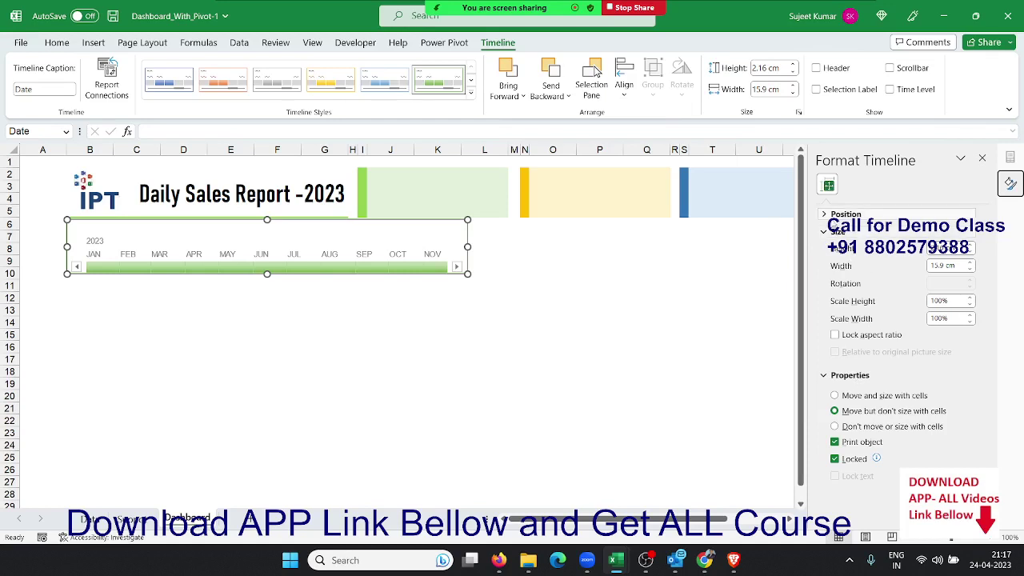
left_click(845, 214)
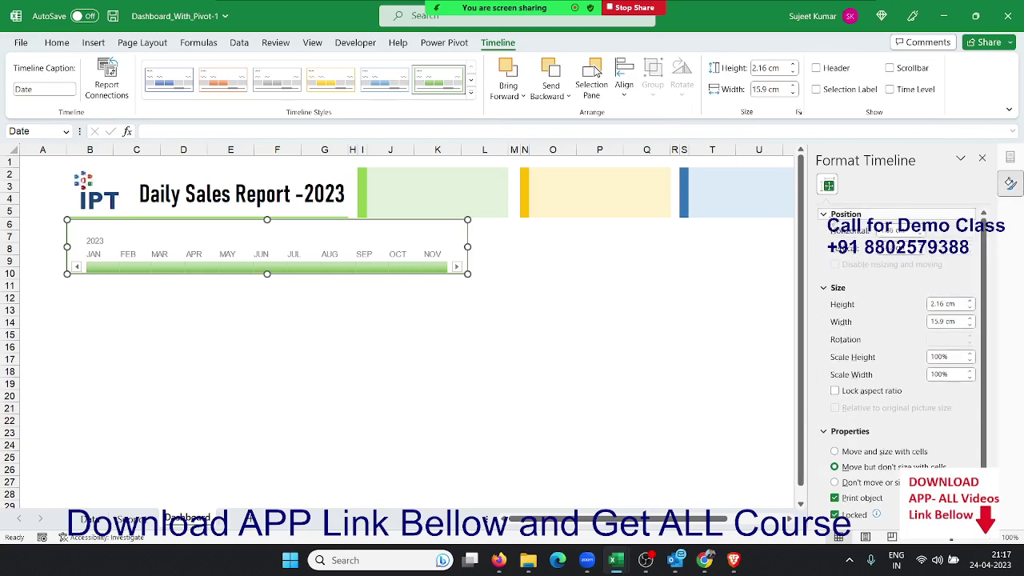
left_click(983, 158)
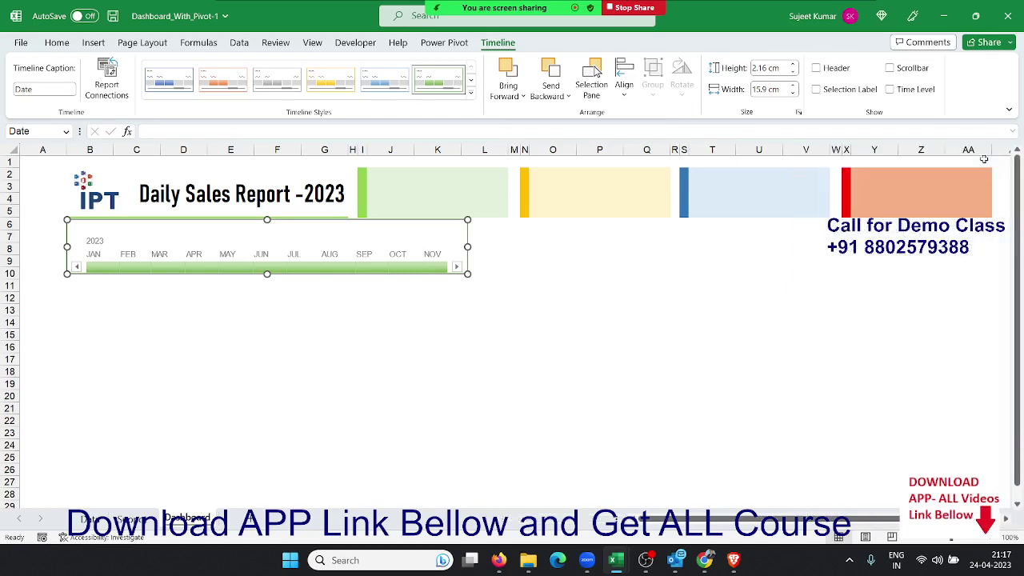
left_click(325, 335)
left_click(81, 232)
mouse_move(467, 247)
left_mouse_down()
mouse_move(483, 245)
mouse_move(347, 265)
left_mouse_up()
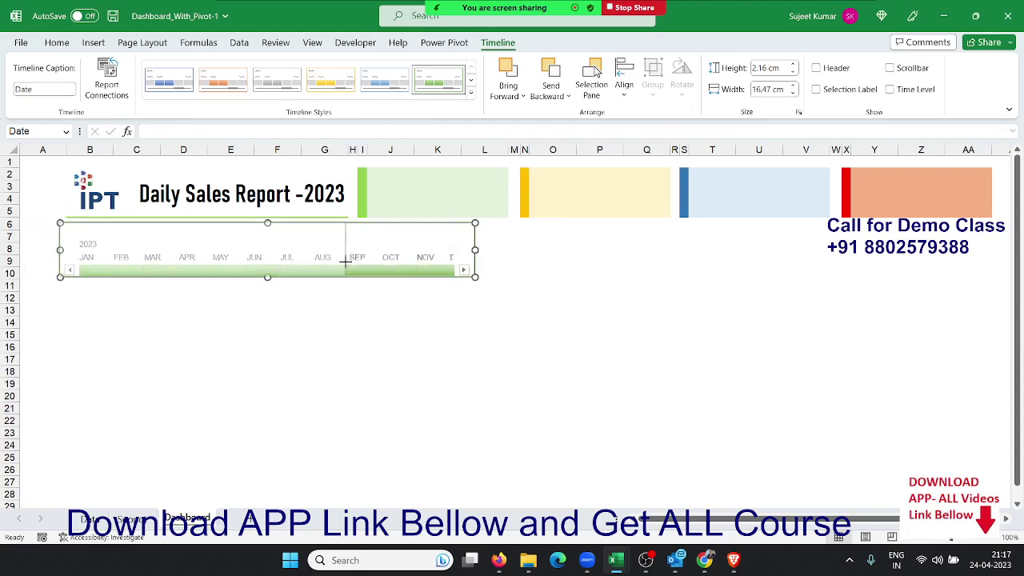
Step: Nudge the timeline two steps right and two steps up so it sits neatly beneath the title
left_click(307, 359)
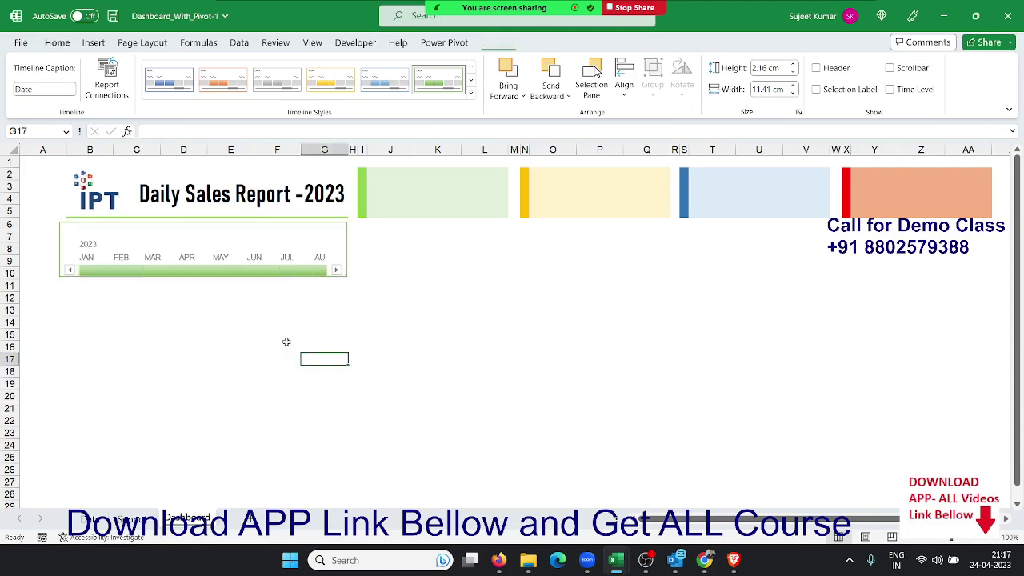
left_click(336, 275)
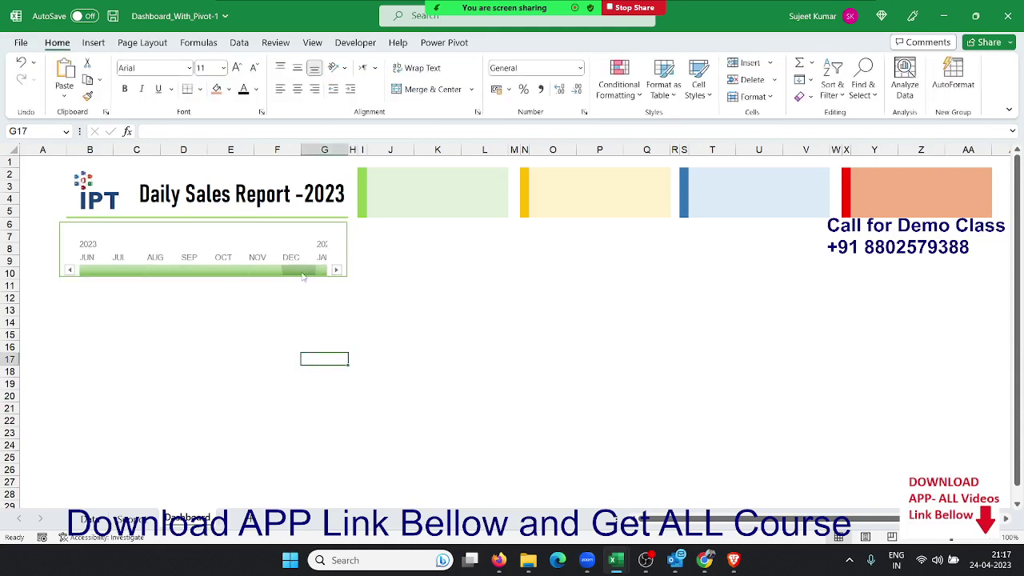
left_click(70, 271)
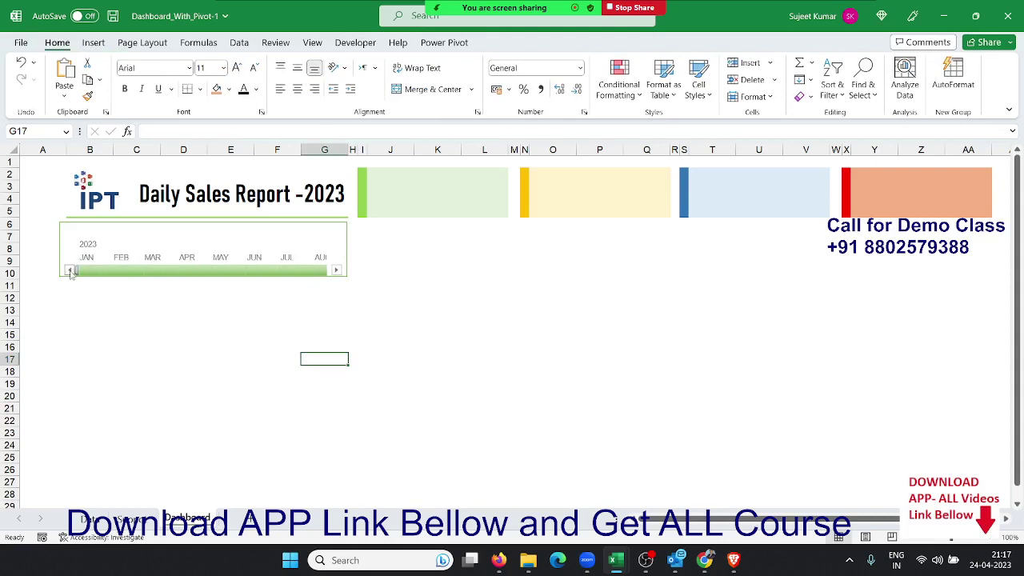
left_click(145, 234)
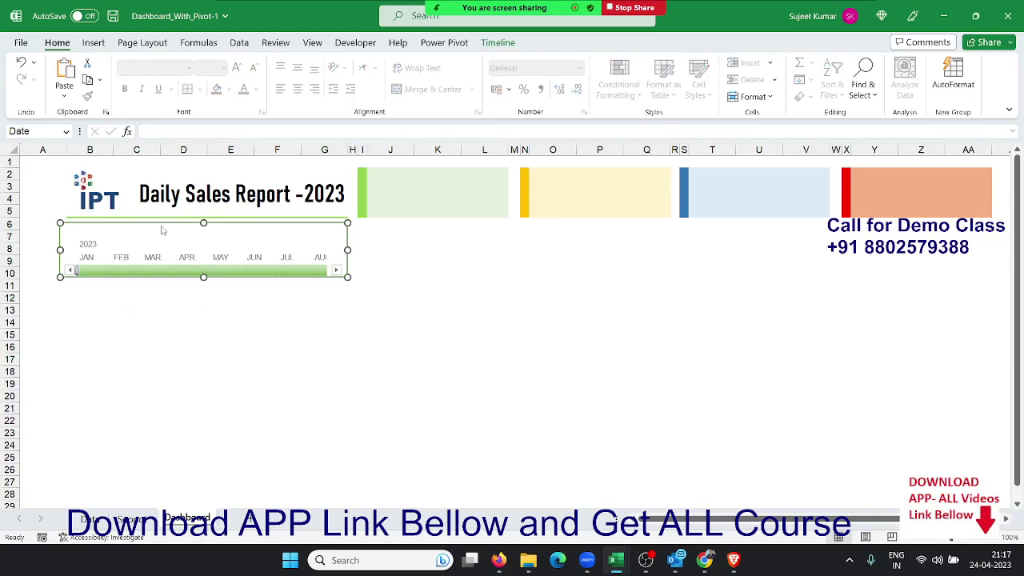
key("Right")
key("Right")
key("Right")
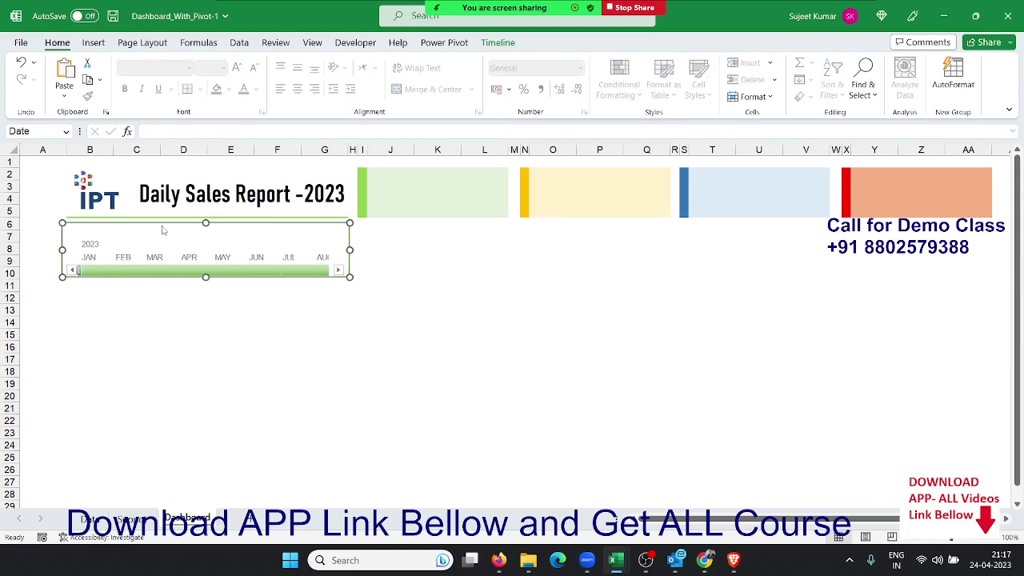
key("Right")
key("Right")
key("Up")
key("Up")
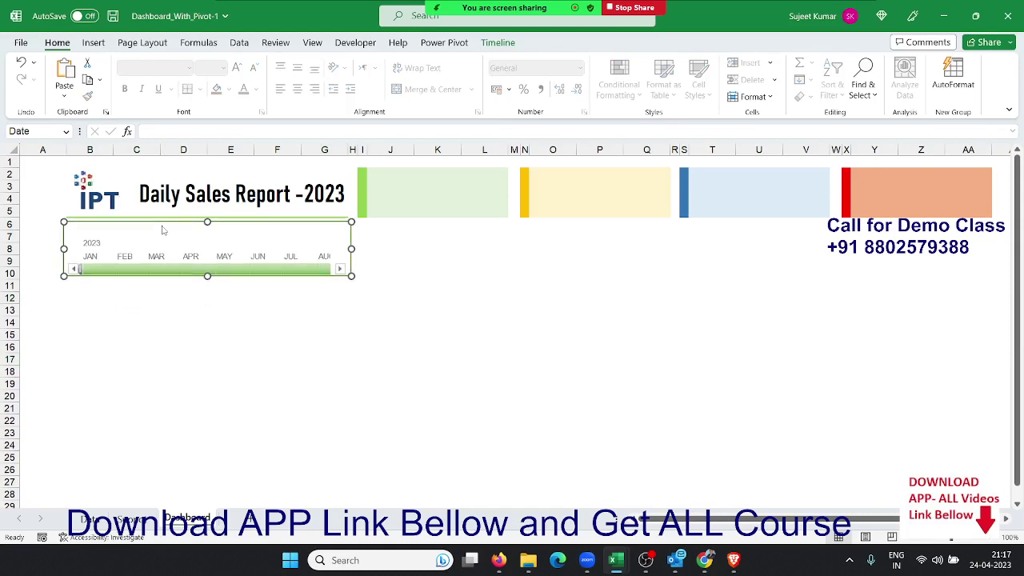
key("Up")
key("Up")
Step: Cut the Days slicer from the pivot sheet, paste it at Dashboard cell B11, and widen it to match the timeline
left_click(132, 292)
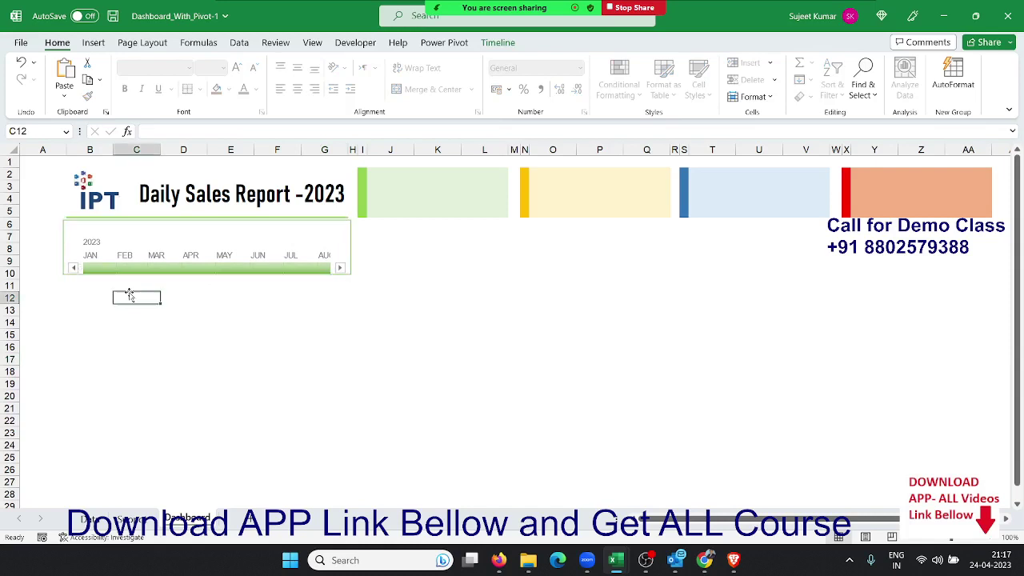
left_click(131, 519)
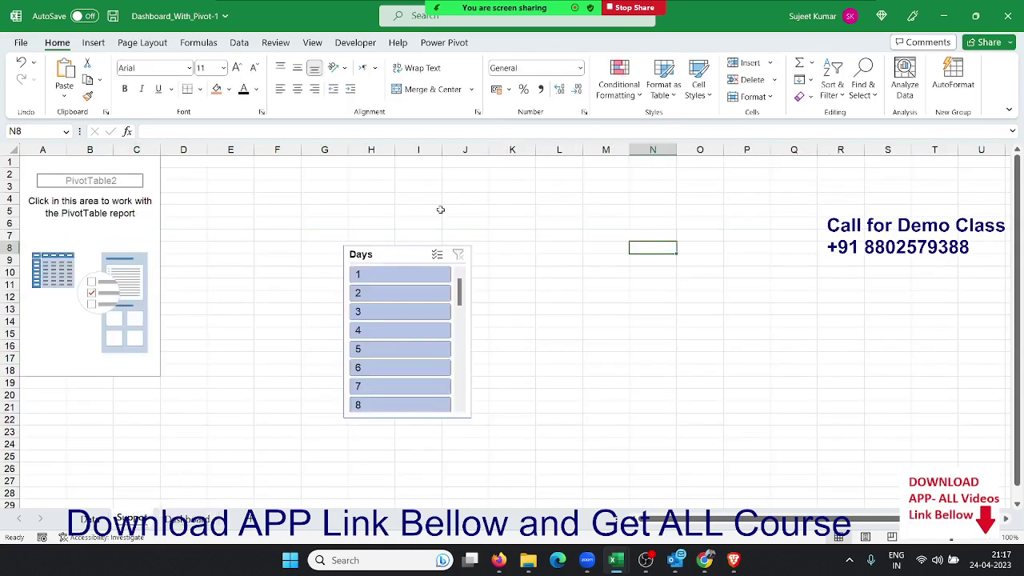
left_click(379, 253)
key("ctrl+x")
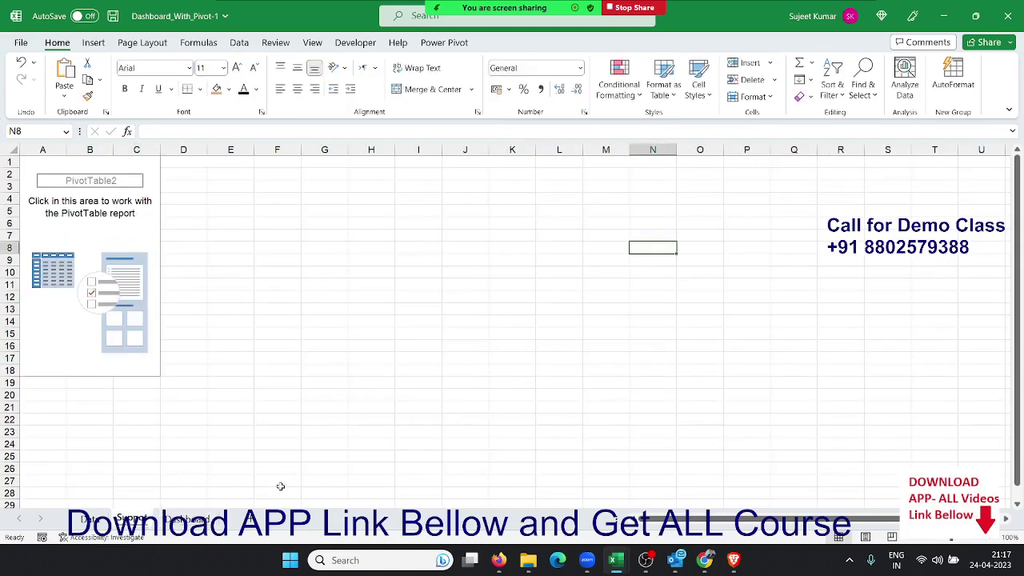
left_click(173, 519)
left_click(74, 289)
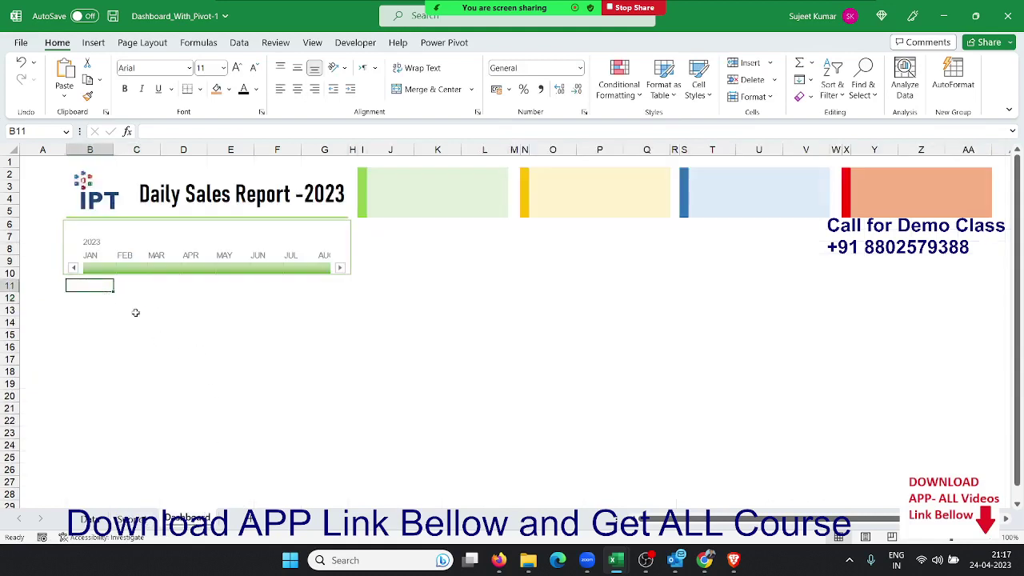
key("ctrl+v")
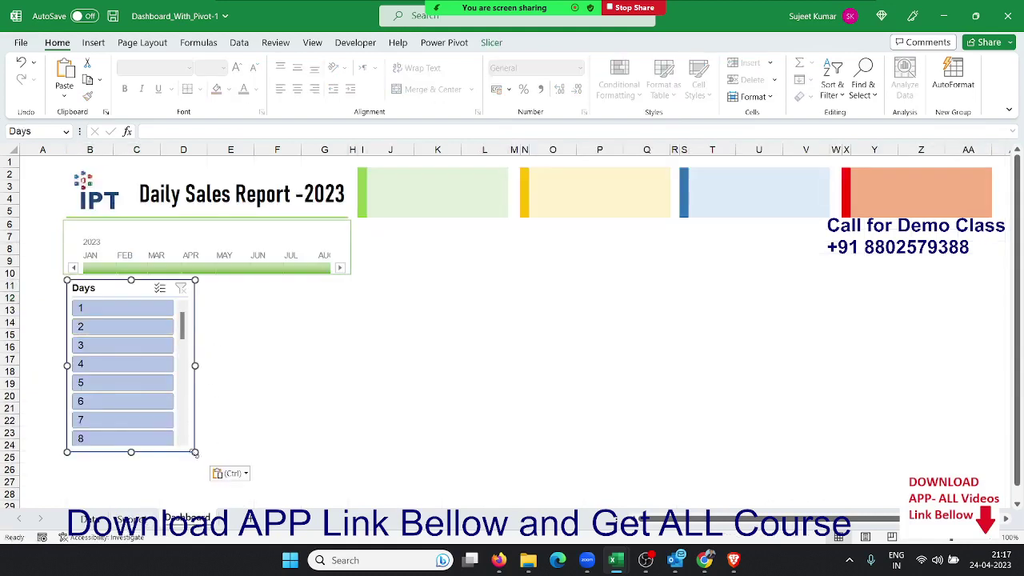
mouse_move(195, 452)
left_mouse_down()
mouse_move(363, 393)
mouse_move(351, 388)
left_mouse_up()
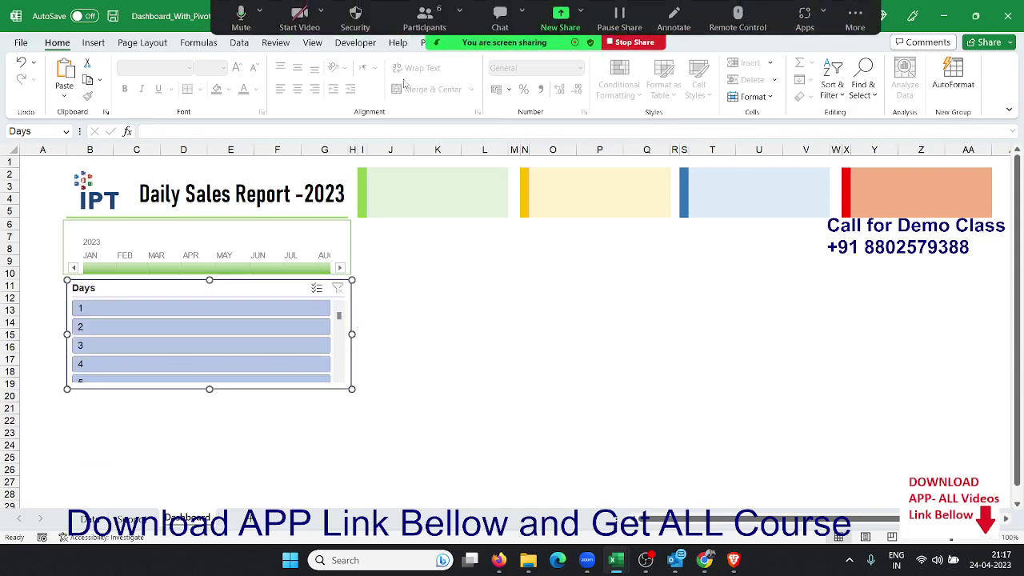
Step: Apply a dark green slicer style to the Days slicer
left_click(491, 42)
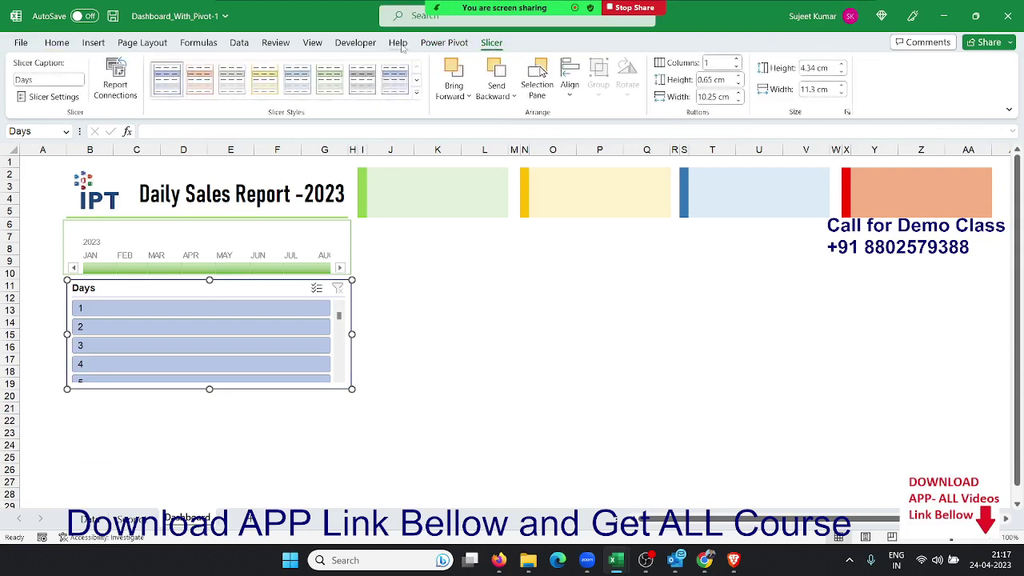
left_click(330, 86)
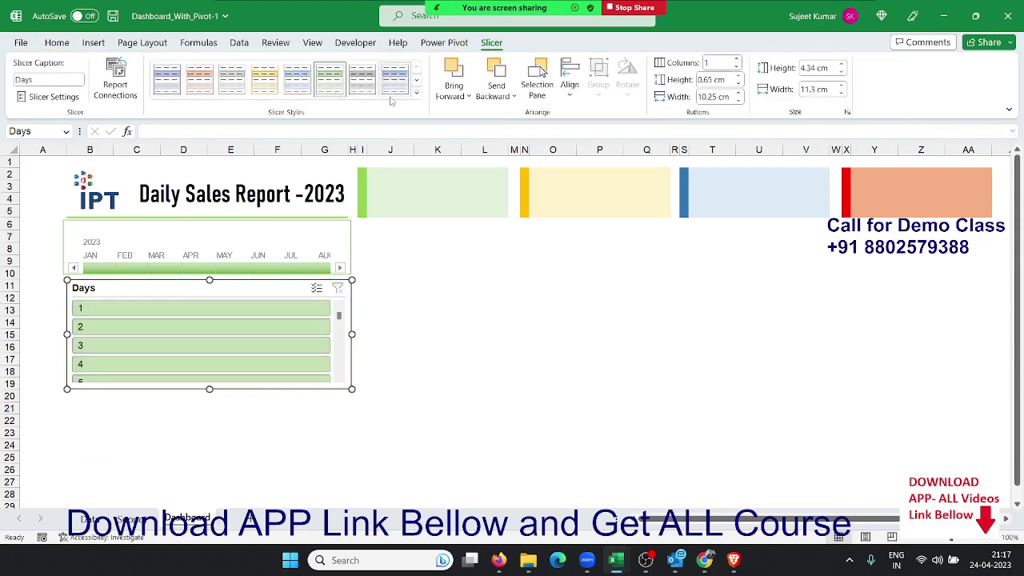
left_click(416, 93)
left_click(332, 168)
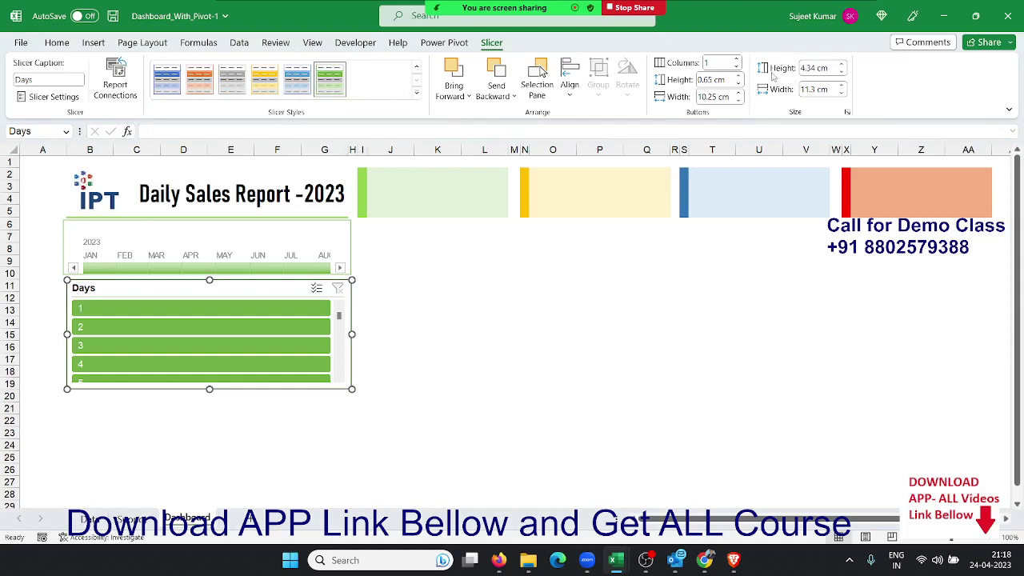
Step: Lay the day buttons out in 11 columns and raise the button height to 0.7 cm
left_click(738, 60)
left_click(738, 60)
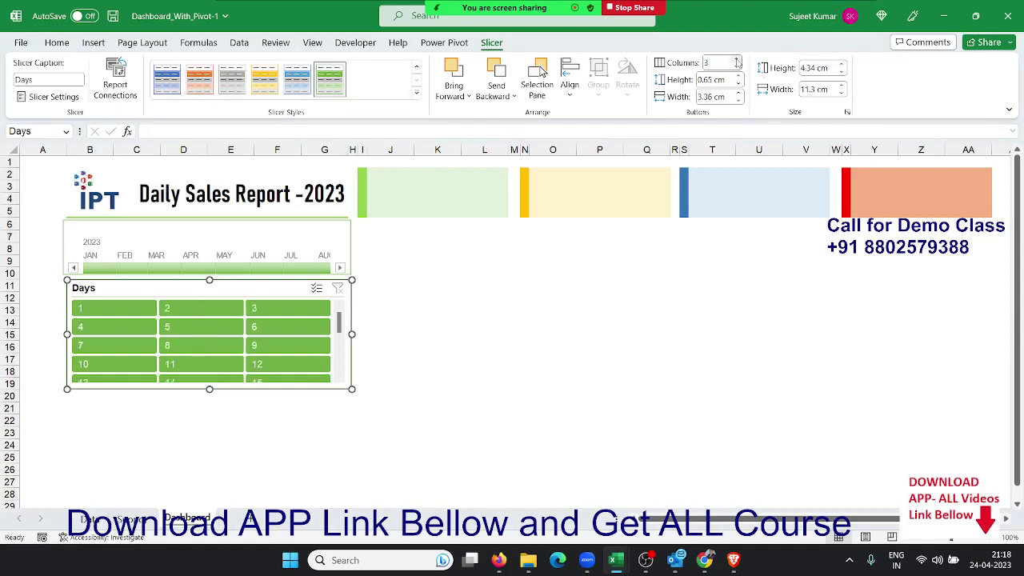
left_click(738, 60)
left_click(737, 60)
left_click(738, 60)
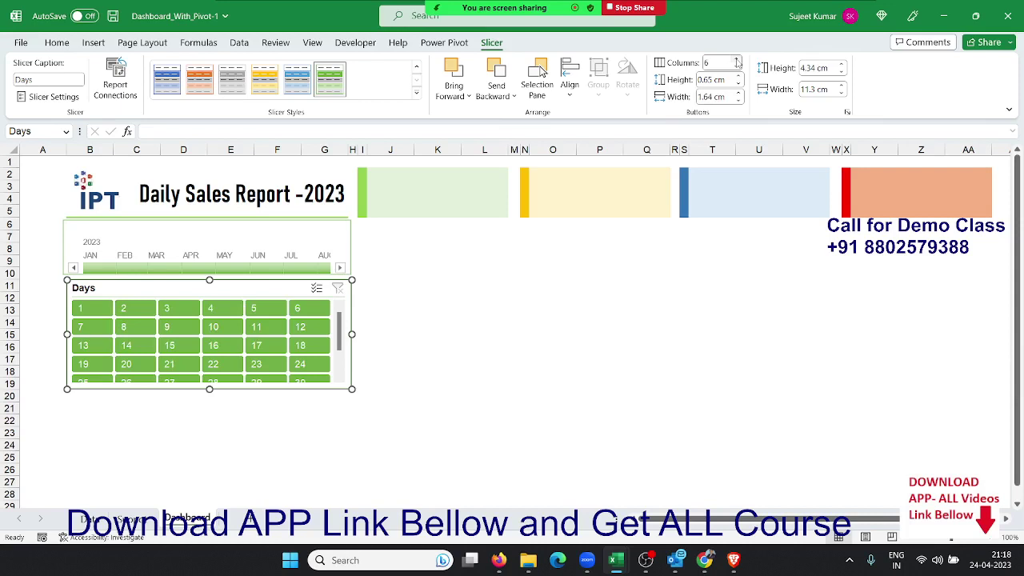
left_click(738, 60)
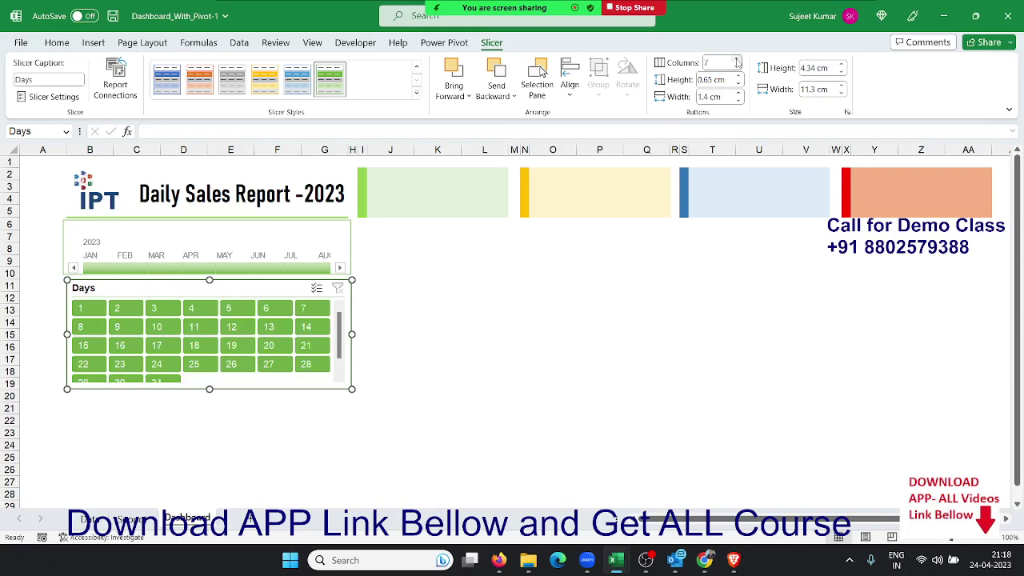
left_click(737, 60)
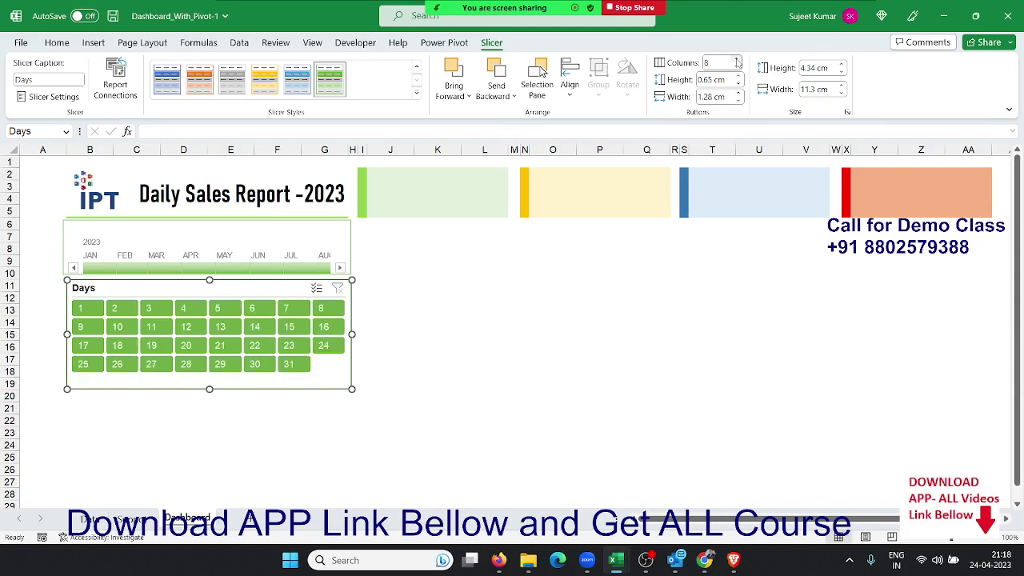
left_click(737, 60)
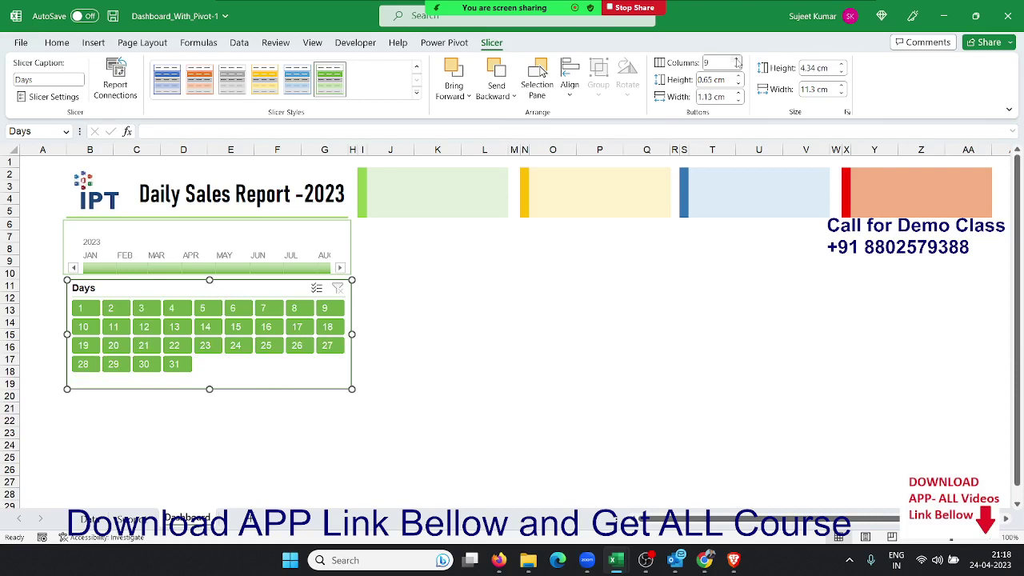
left_click(738, 60)
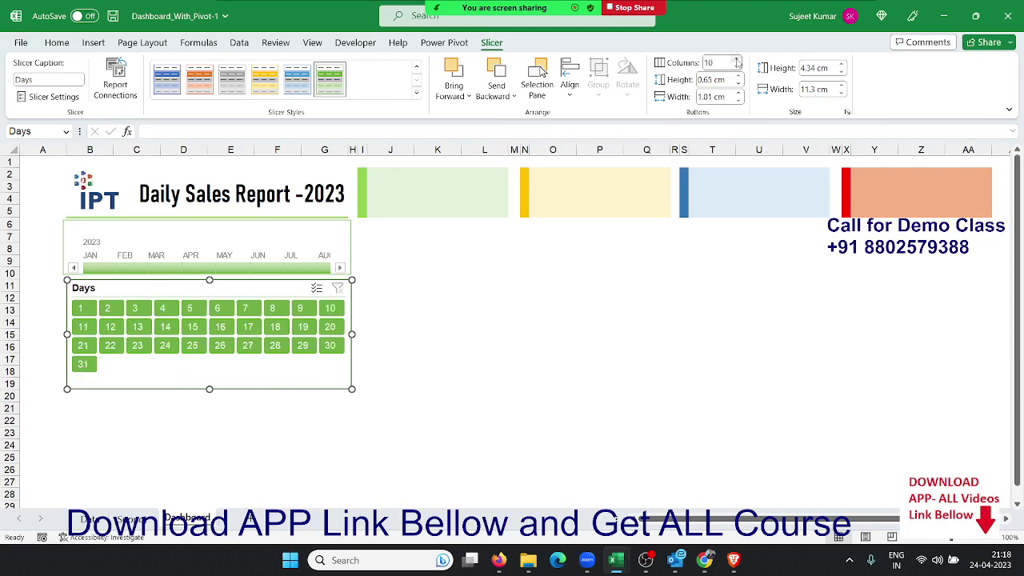
left_click(738, 60)
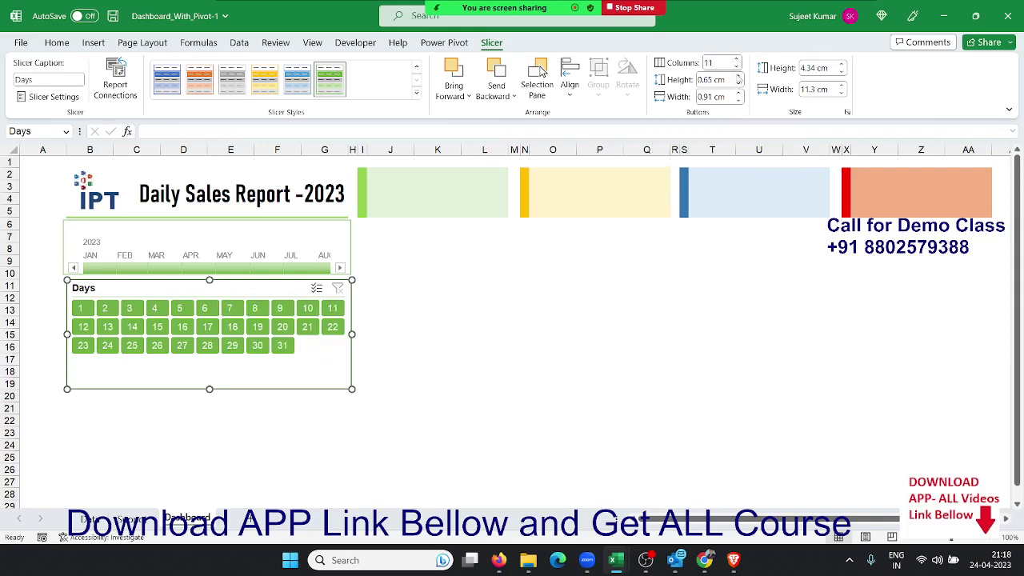
left_click(737, 76)
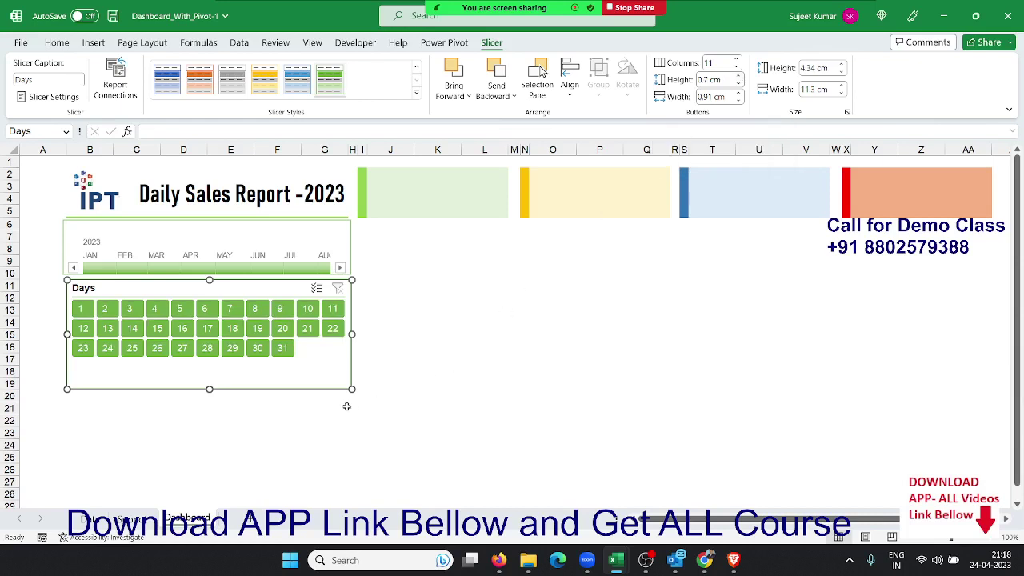
Step: Trim the Days slicer to 3.34 cm tall so three rows of days fit, keeping the timeline's width
left_click_drag(351, 388, 353, 364)
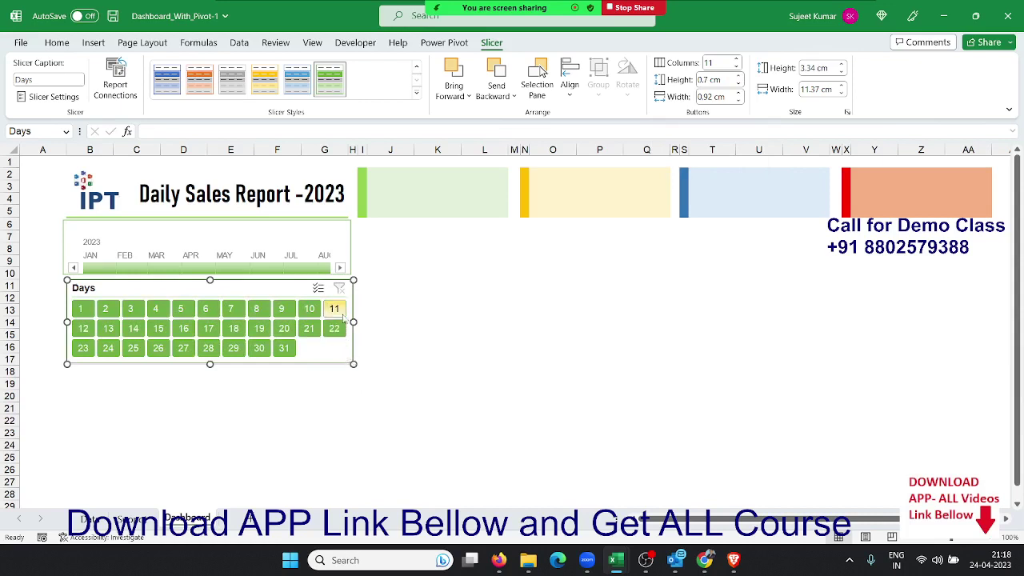
left_click_drag(353, 322, 285, 320)
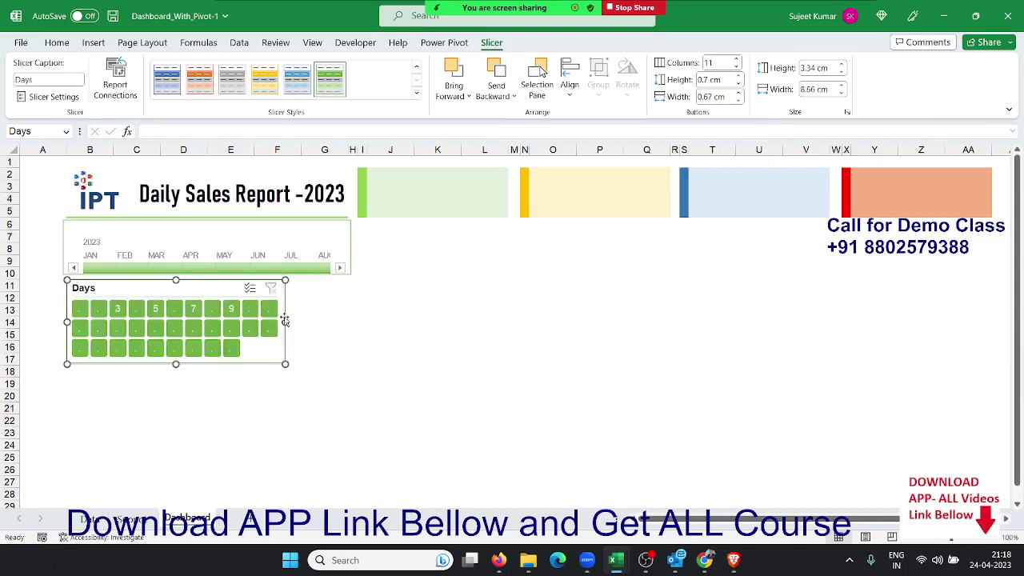
left_click_drag(285, 320, 344, 320)
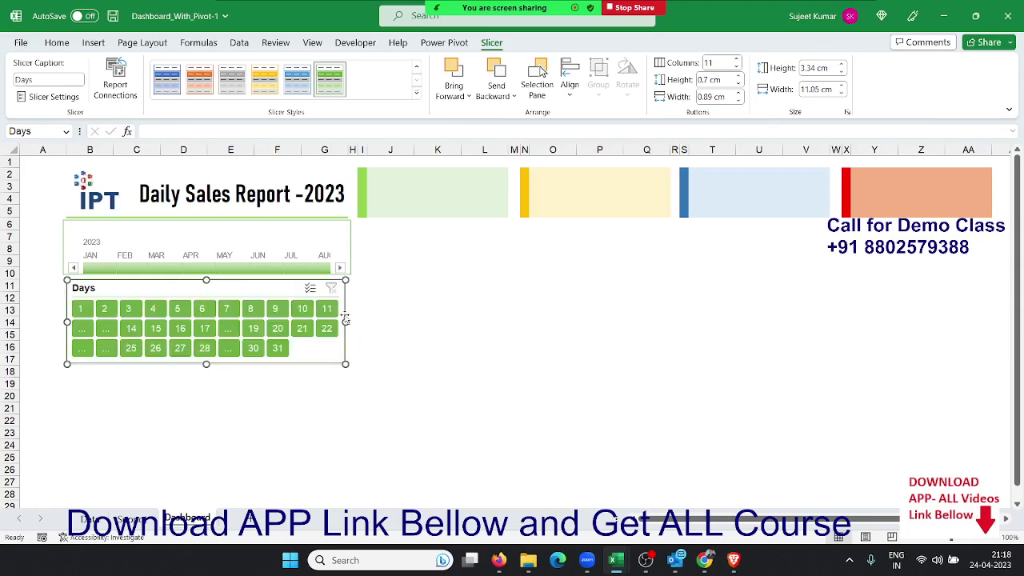
left_click(310, 394)
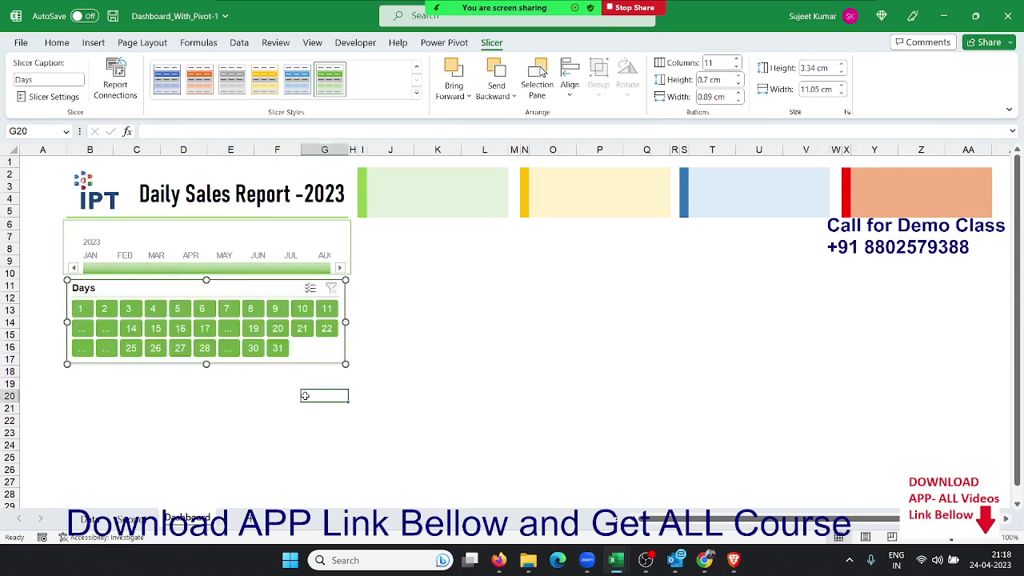
Step: Set the Days slicer's name and caption to 'Sales Date' in Slicer Settings
left_click(152, 289)
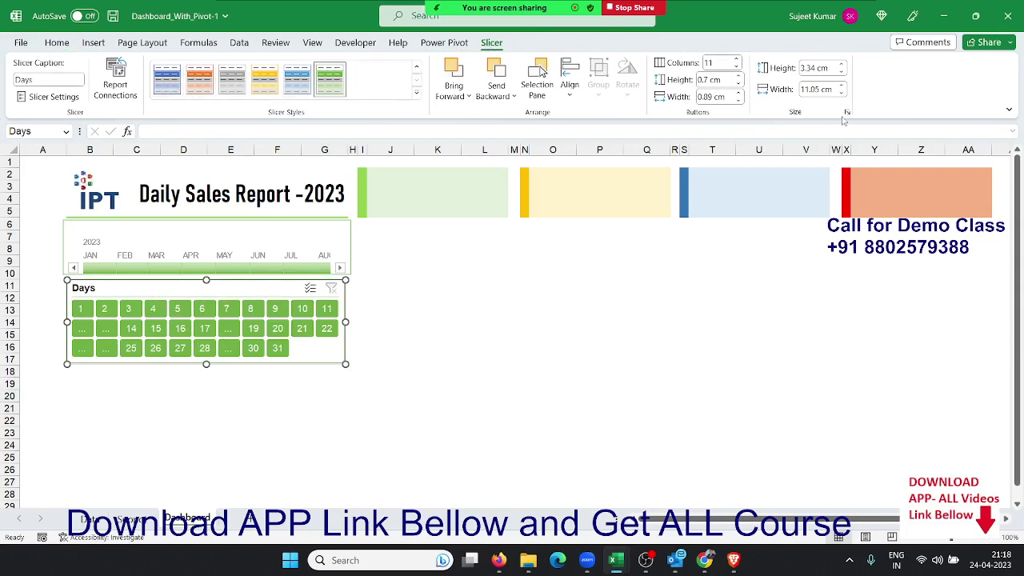
left_click(48, 97)
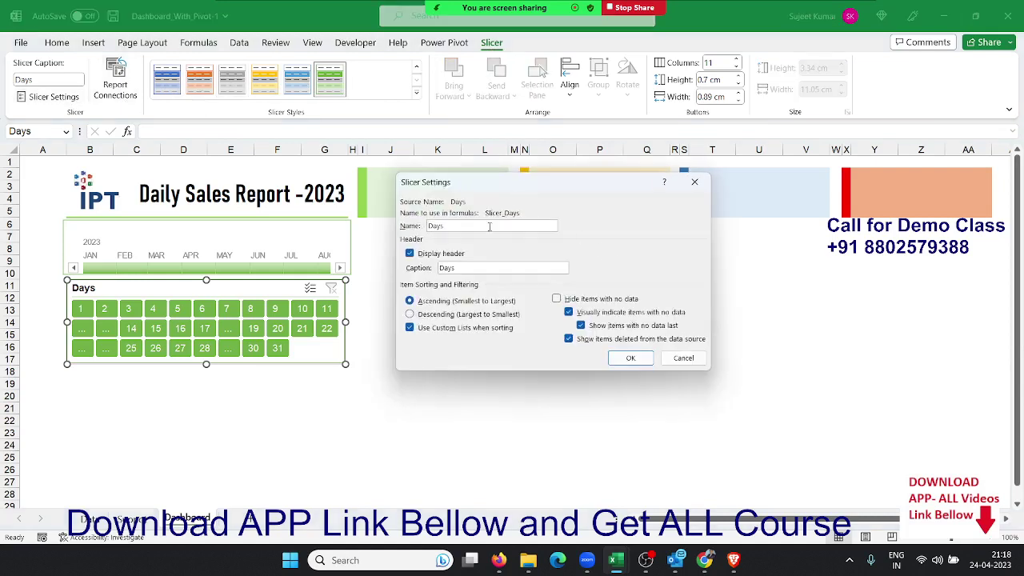
left_click_drag(477, 227, 392, 213)
type("Sales Da")
type("te")
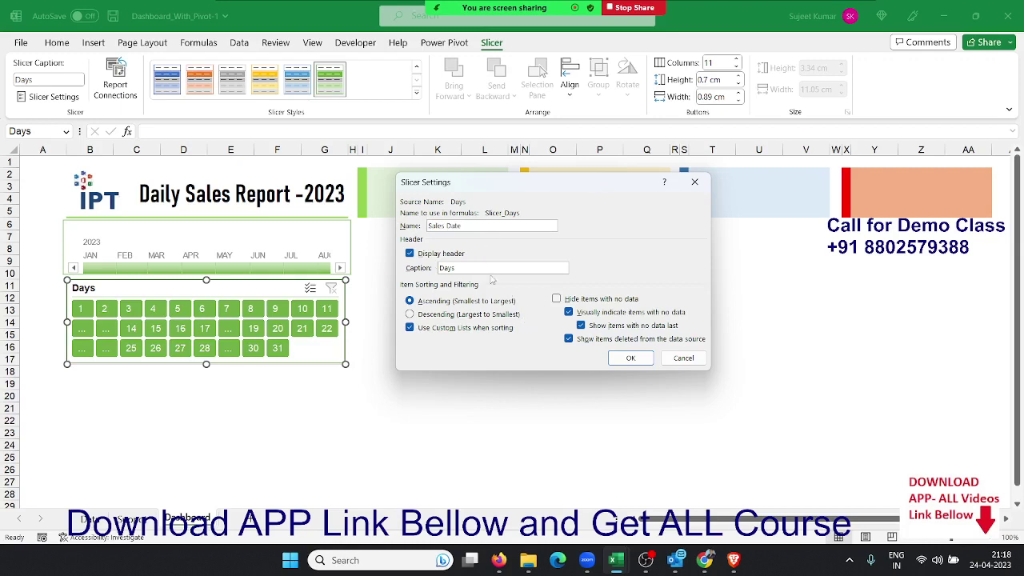
type("Sales")
key("BackSpace")
key("BackSpace")
key("BackSpace")
key("BackSpace")
key("BackSpace")
key("BackSpace")
type("D")
type("ate")
left_click(638, 363)
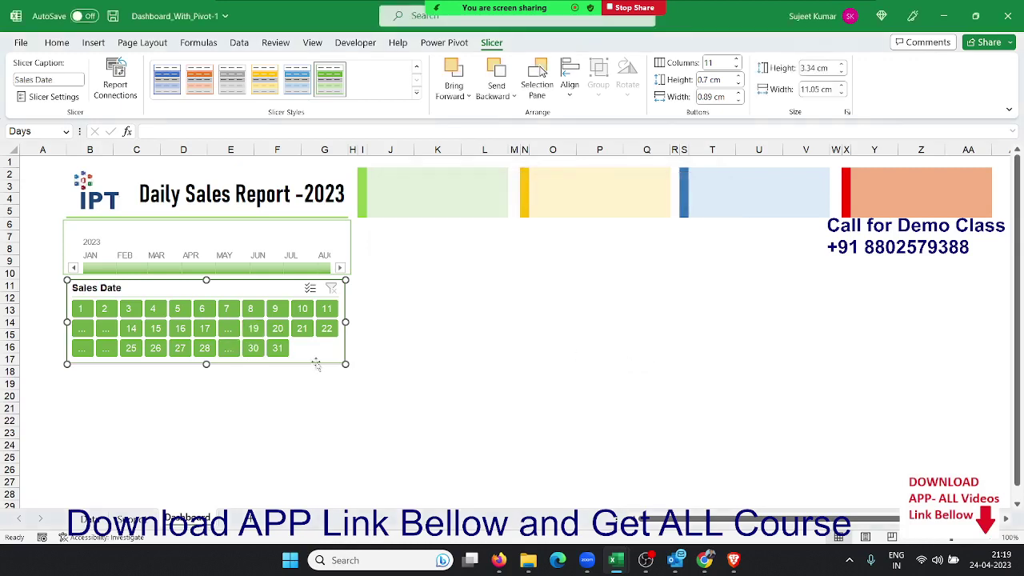
Step: Widen the Sales Date slicer so dates 1–31 fit, then nudge it two steps left under the timeline
left_click_drag(346, 319, 357, 322)
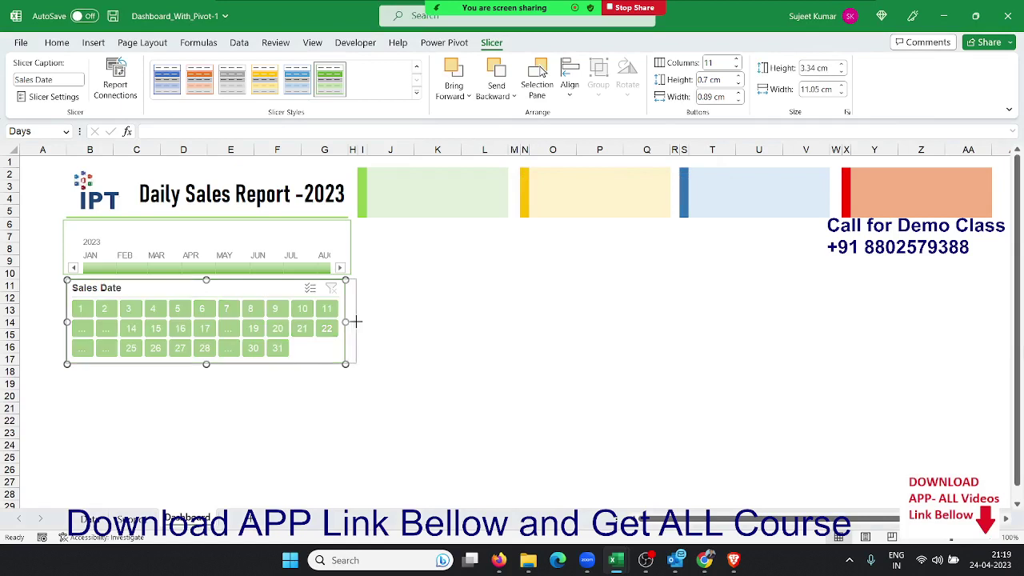
left_click(389, 321)
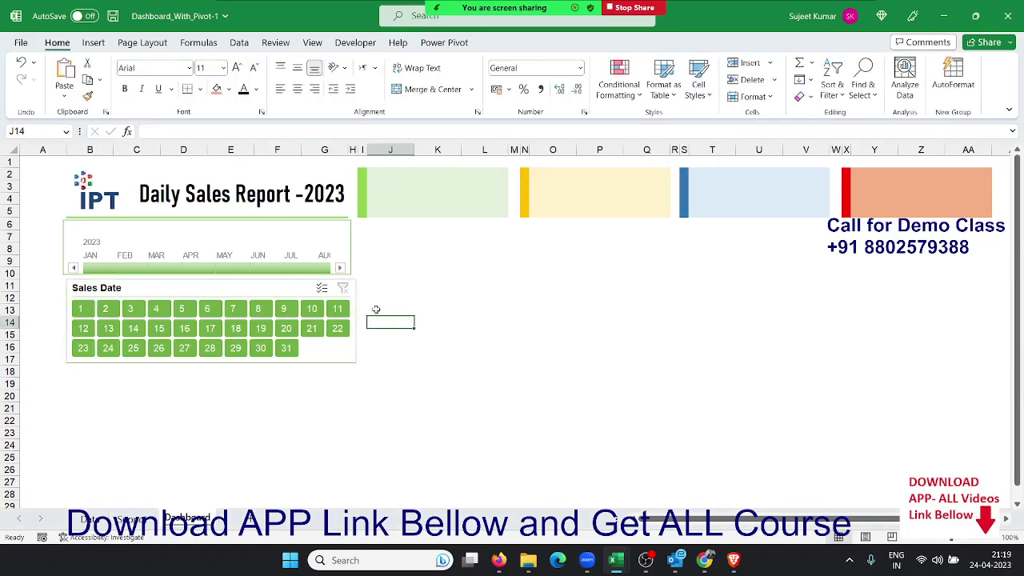
left_click(85, 295)
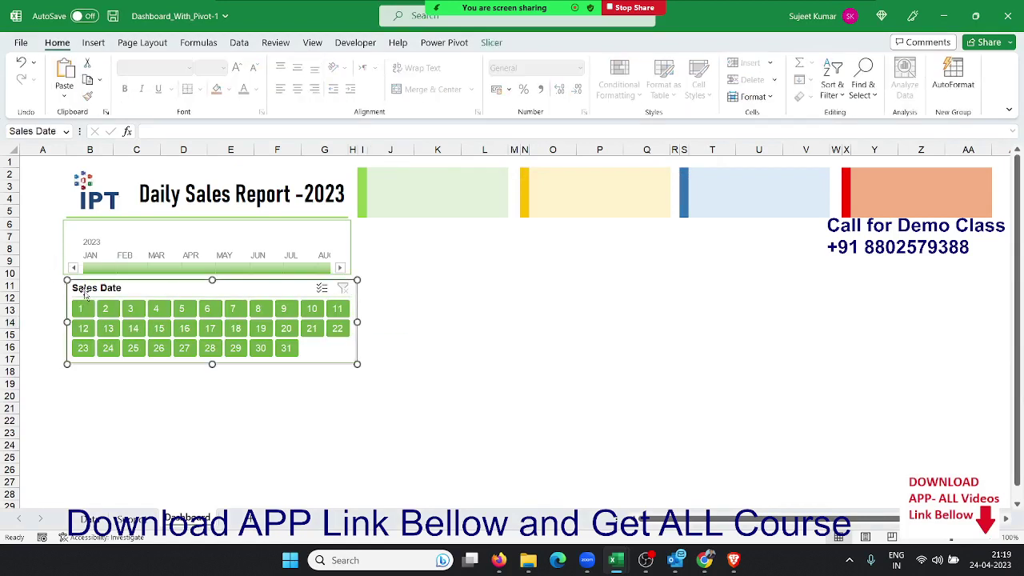
key("Left")
key("Left")
key("Left")
key("Left")
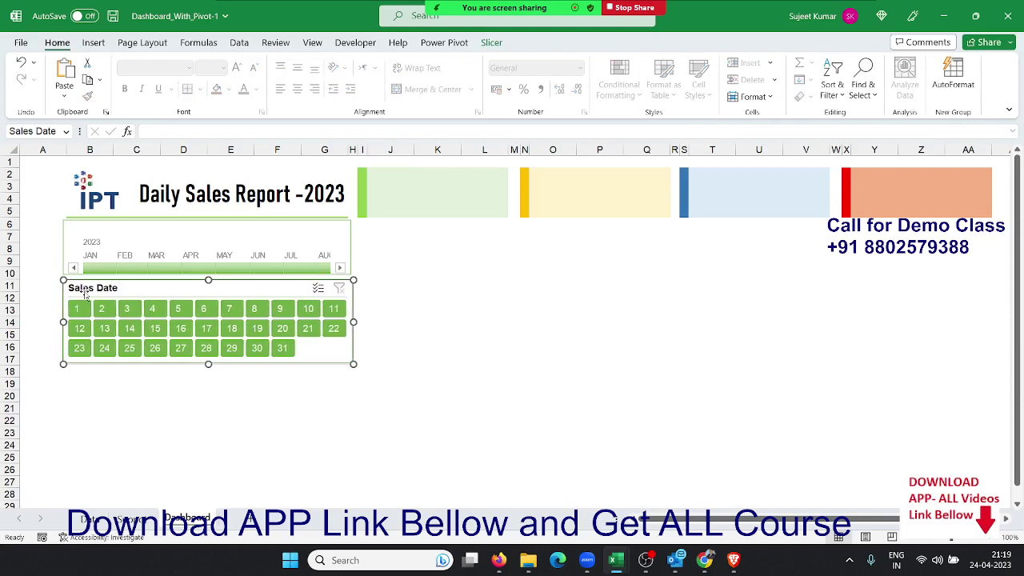
key("Left")
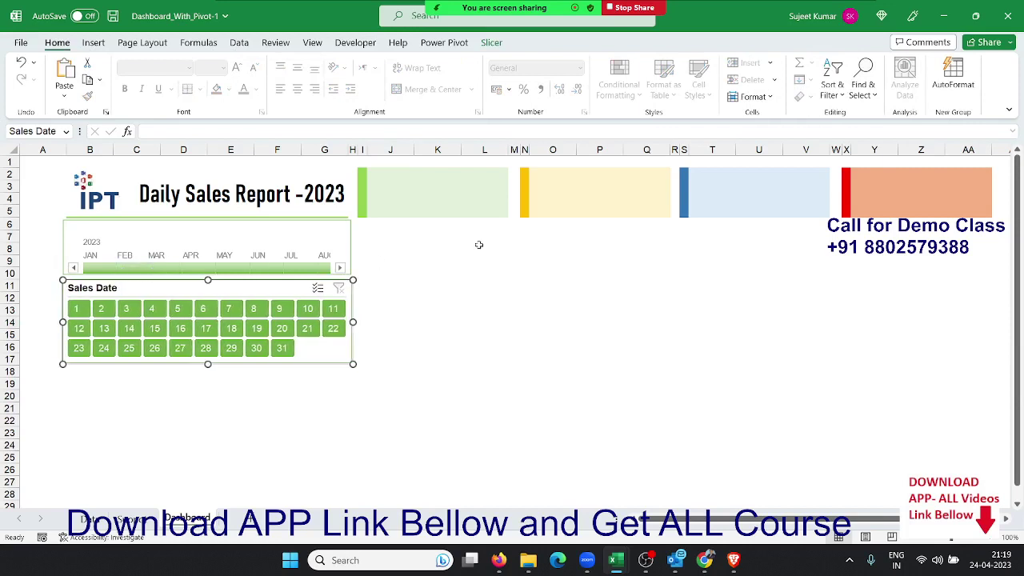
left_click(491, 261)
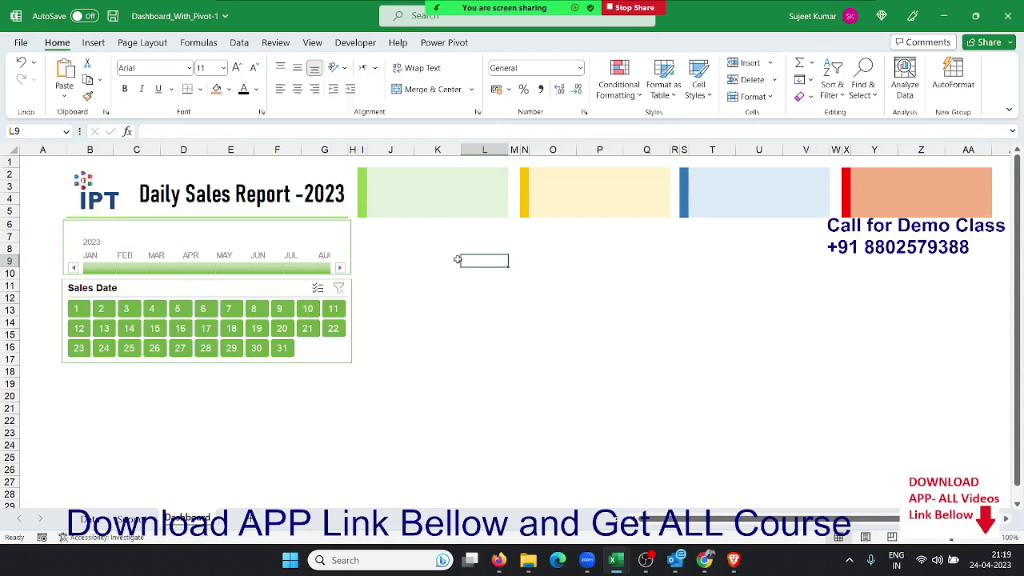
Step: Merge and centre cells J3:K4 in the green KPI card as its figure block
left_click(432, 209)
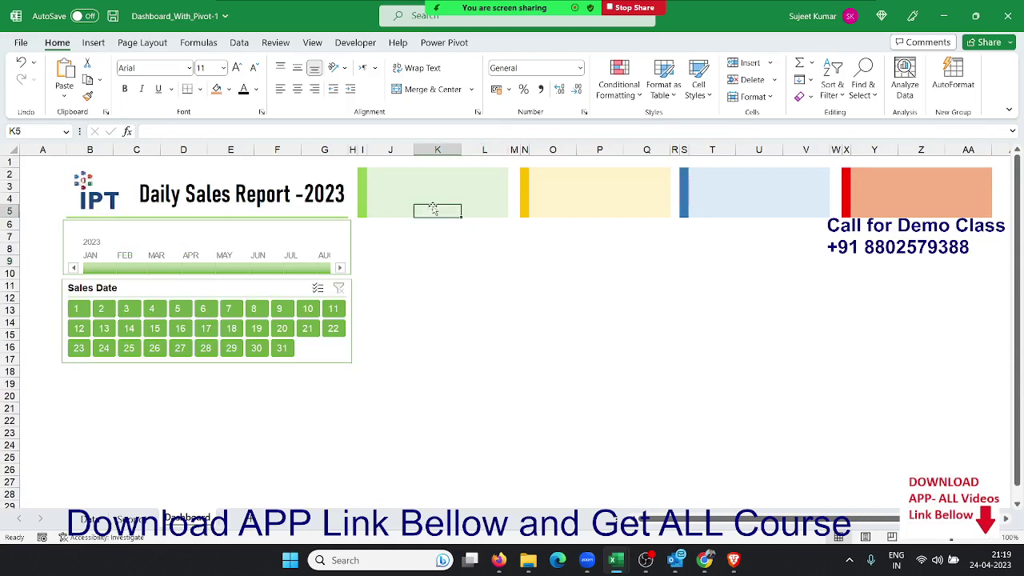
key("Up")
key("Up")
key("Up")
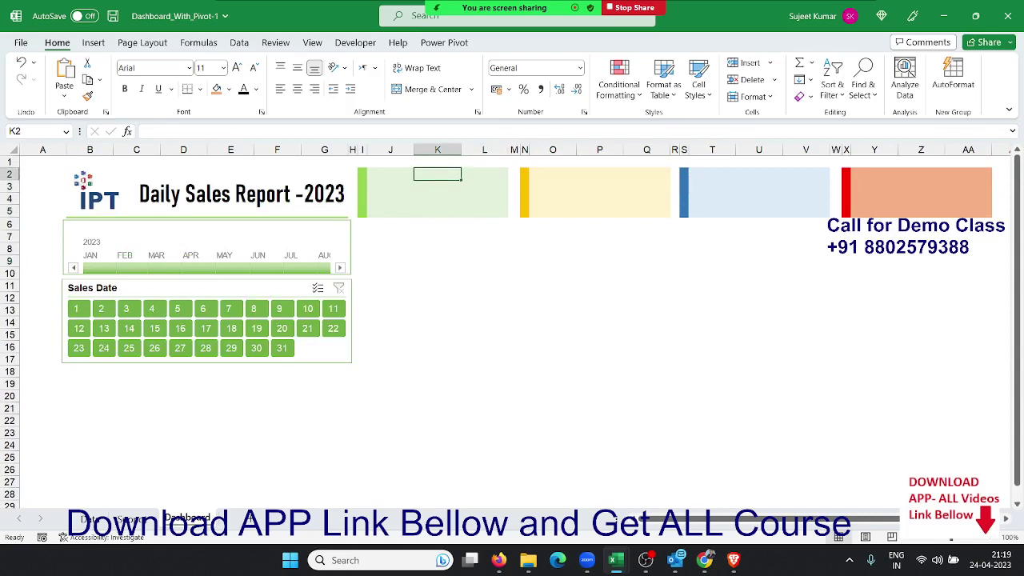
left_click(390, 173)
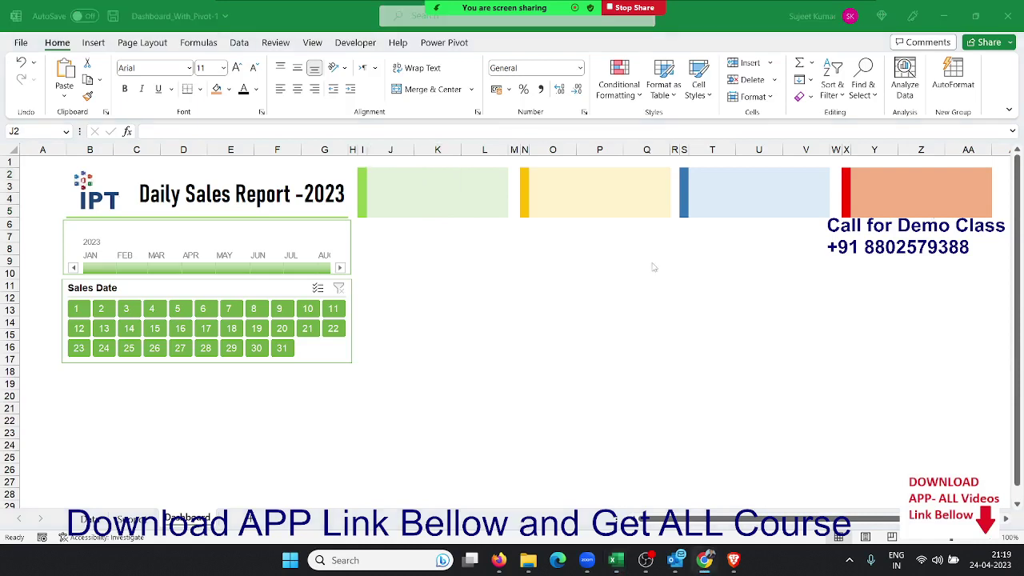
left_click(429, 187)
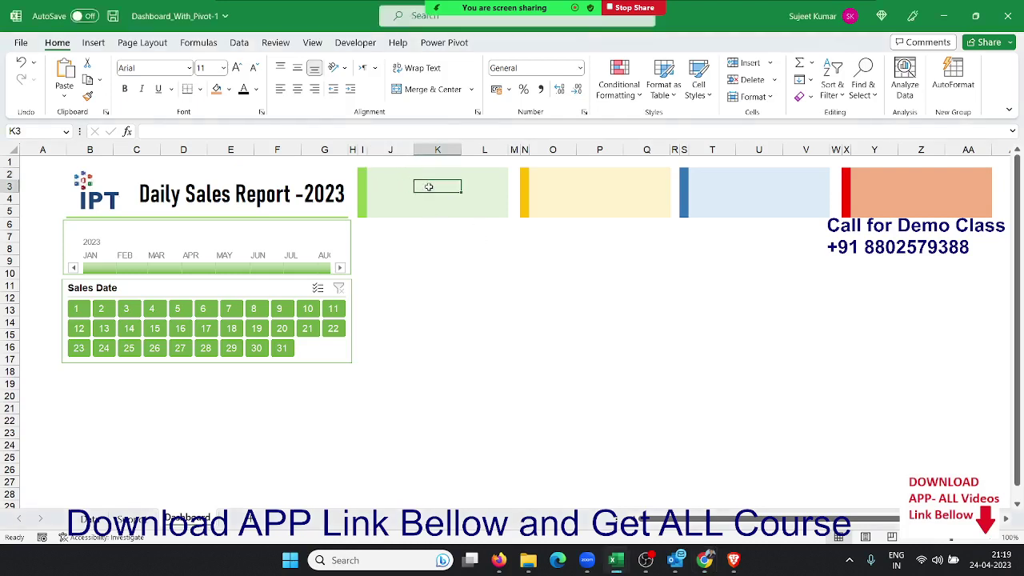
mouse_move(429, 186)
left_mouse_down()
mouse_move(480, 187)
mouse_move(480, 200)
left_mouse_up()
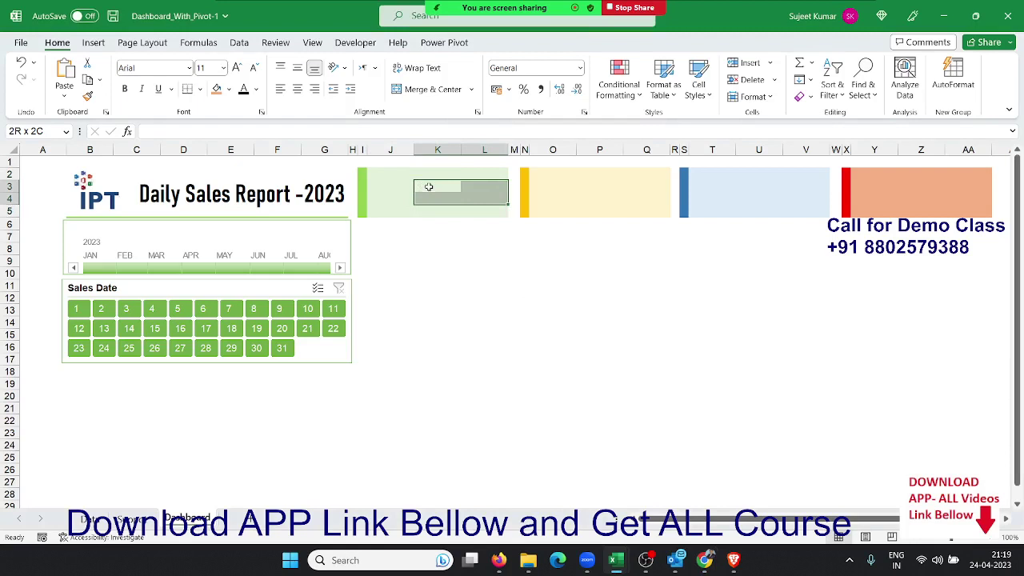
key("Left")
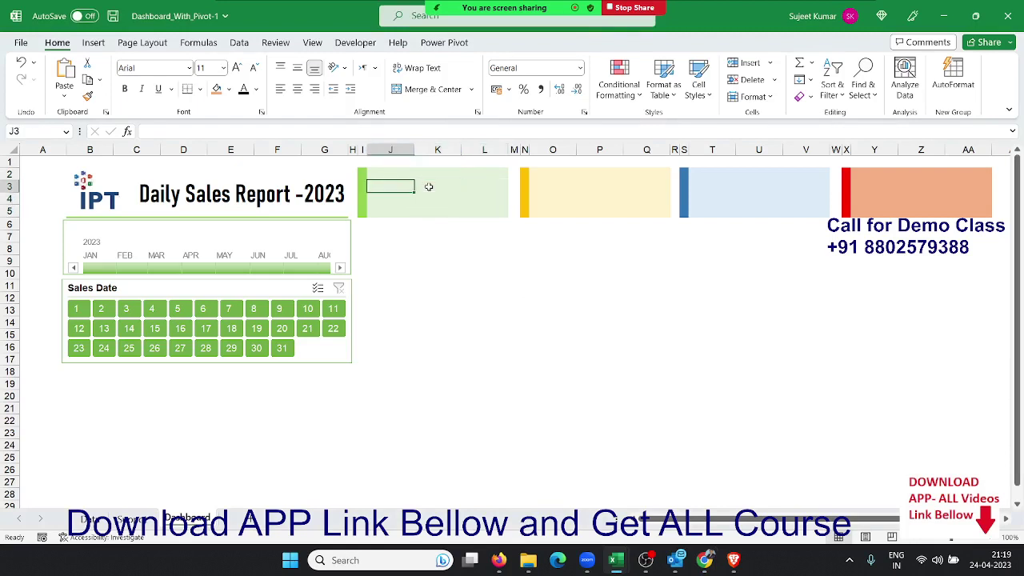
left_click(429, 186, "shift")
key("shift+Down")
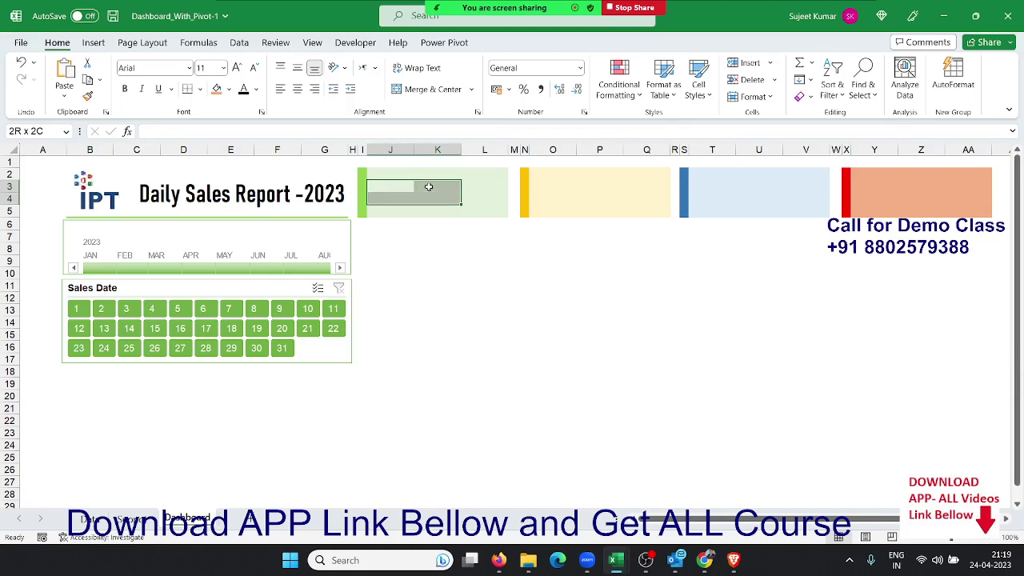
key("shift+Down")
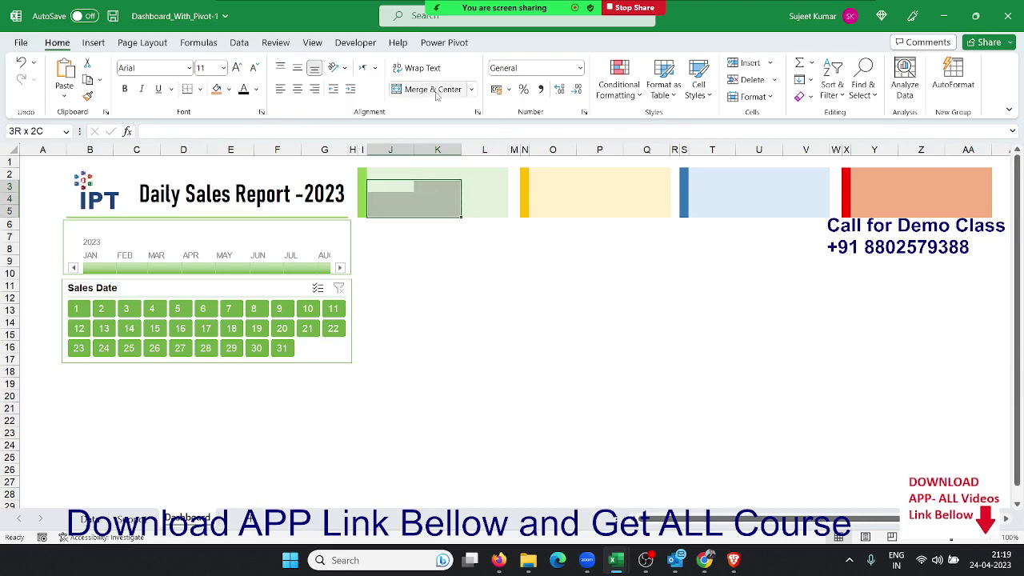
key("shift+Up")
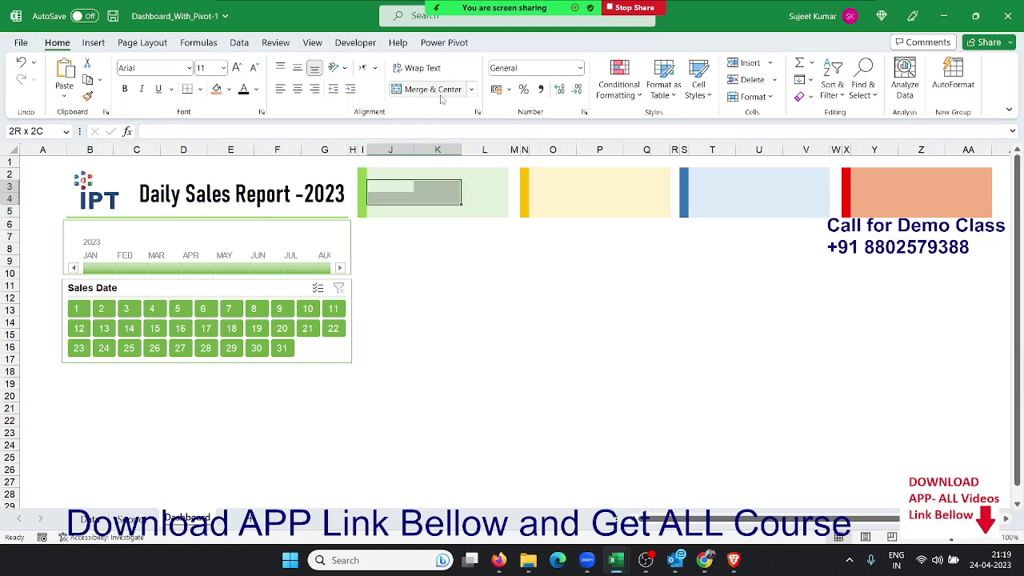
left_click(433, 89)
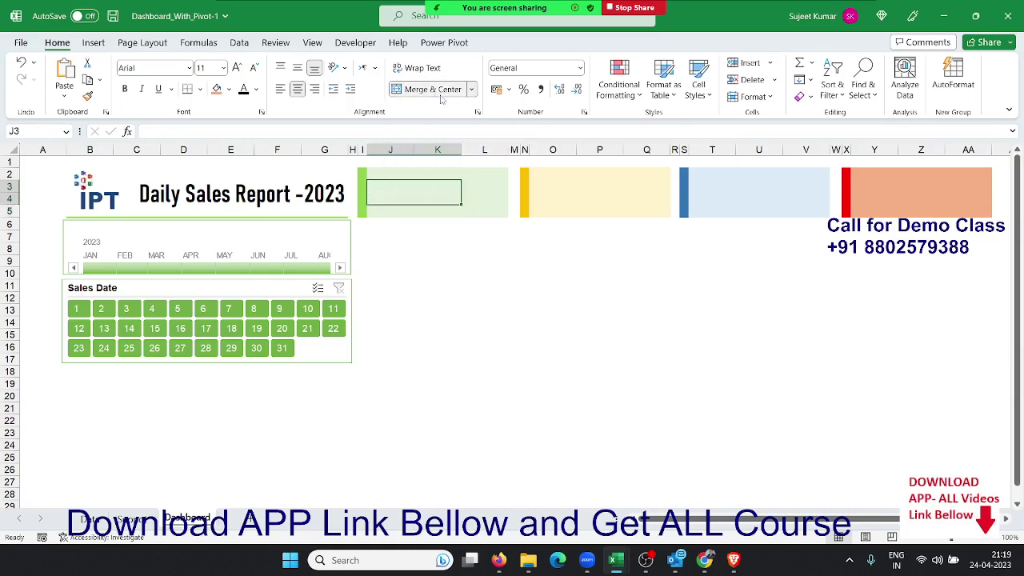
left_click(394, 213)
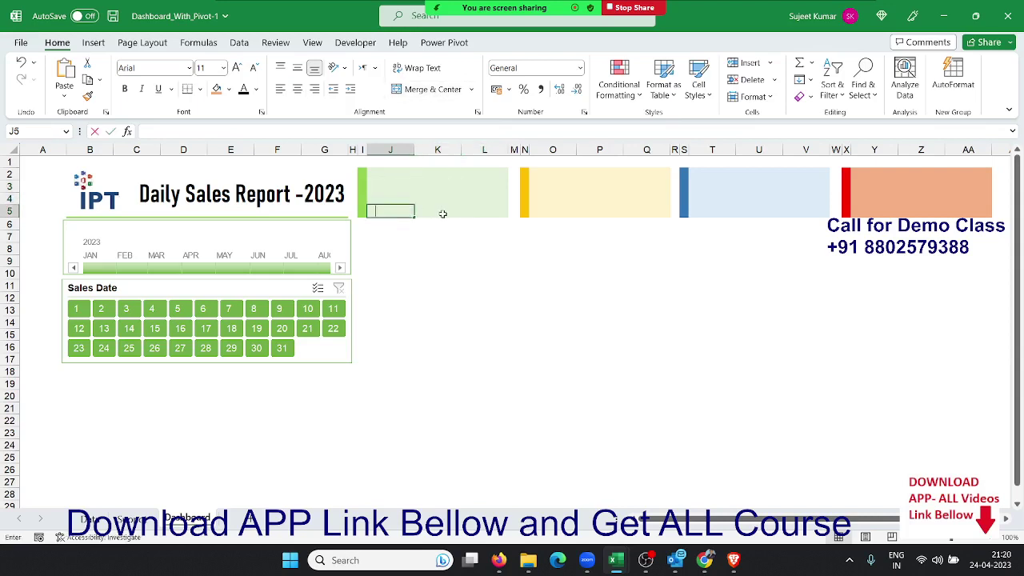
Step: Enter 'Total Calls' in J5 and merge and centre it across J5:K5
type("Total Sal")
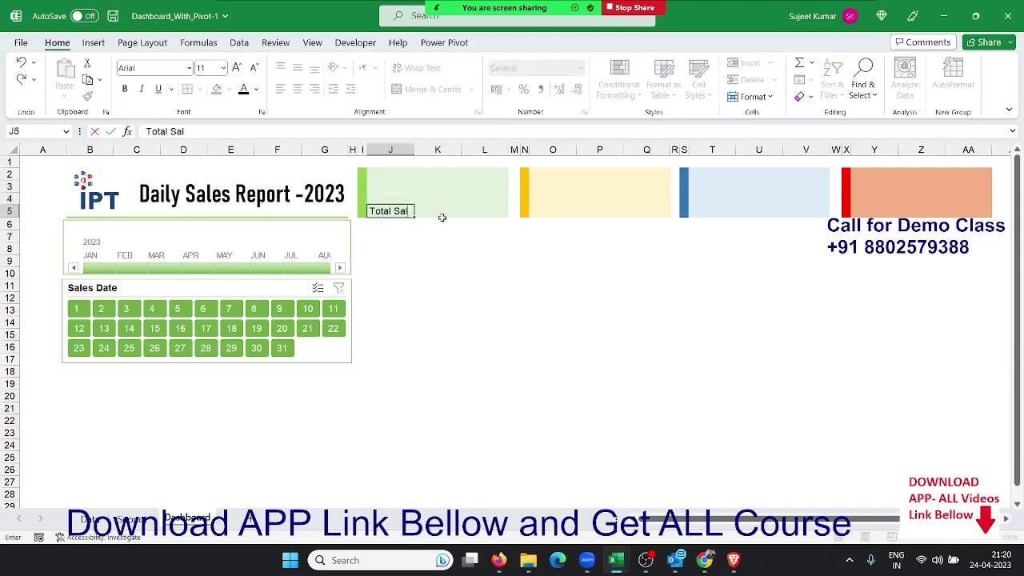
type("es")
key("BackSpace")
key("BackSpace")
key("BackSpace")
key("BackSpace")
type("Calls")
key("Return")
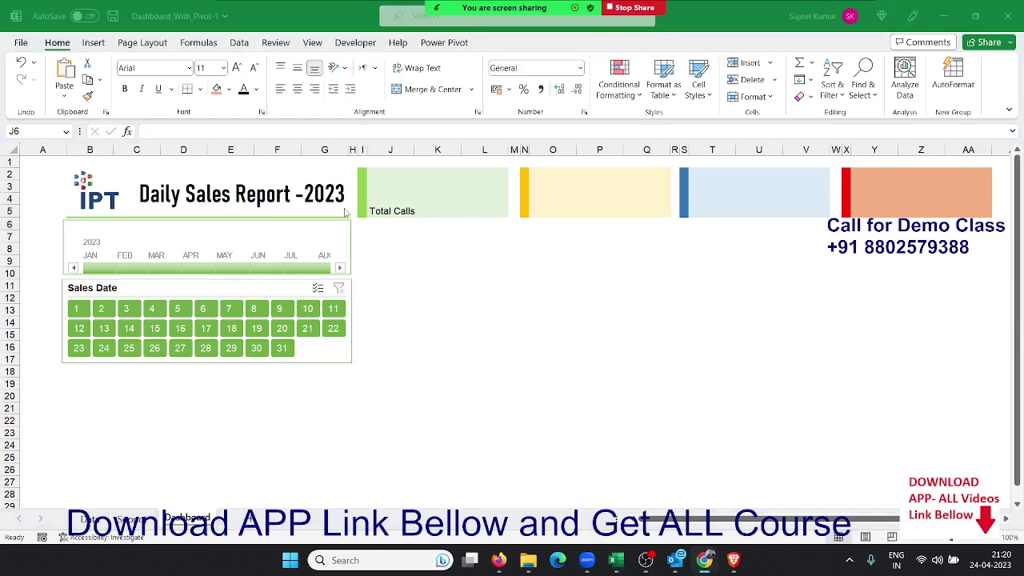
left_click(410, 209)
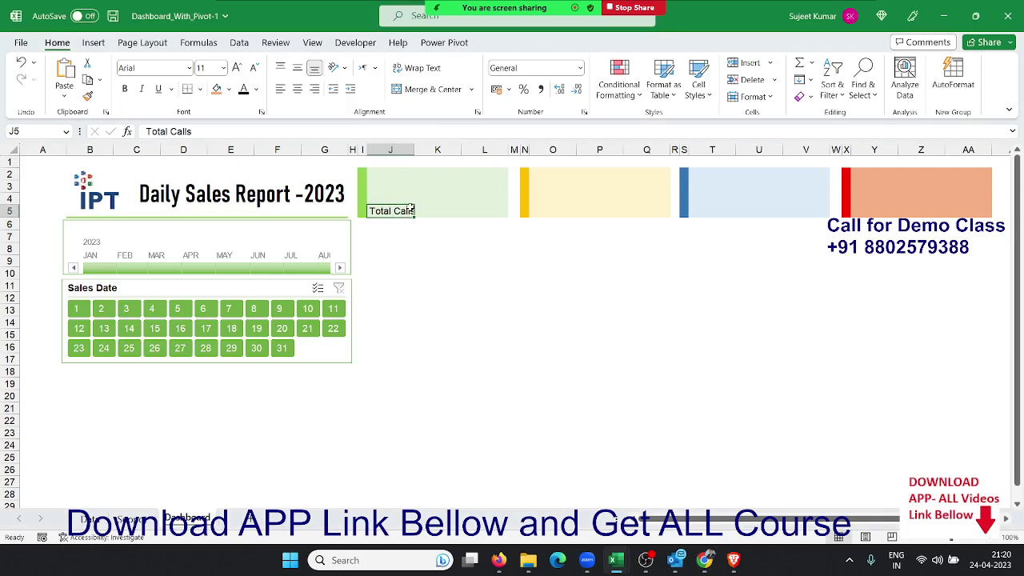
left_click_drag(410, 209, 440, 210)
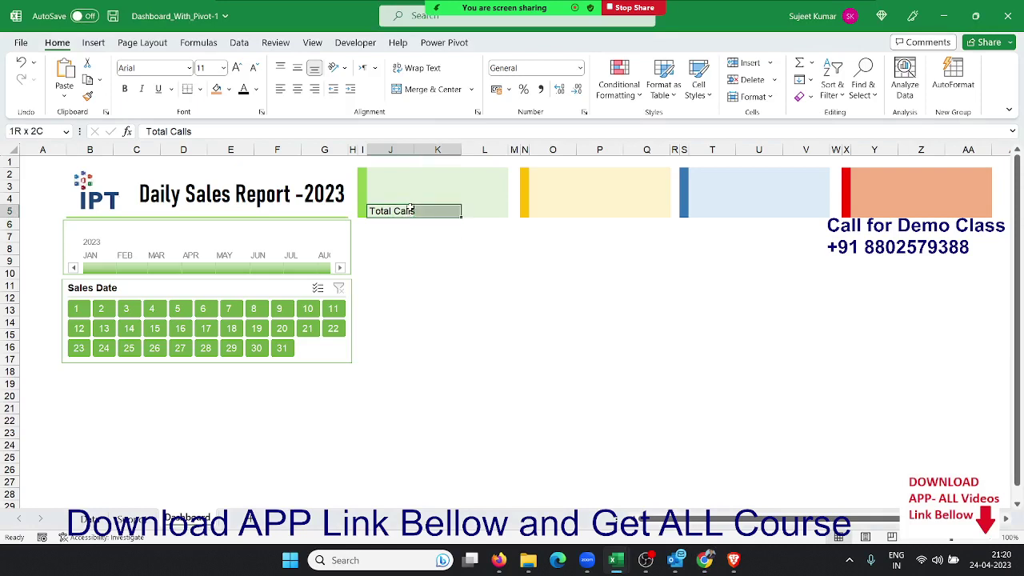
left_click(454, 88)
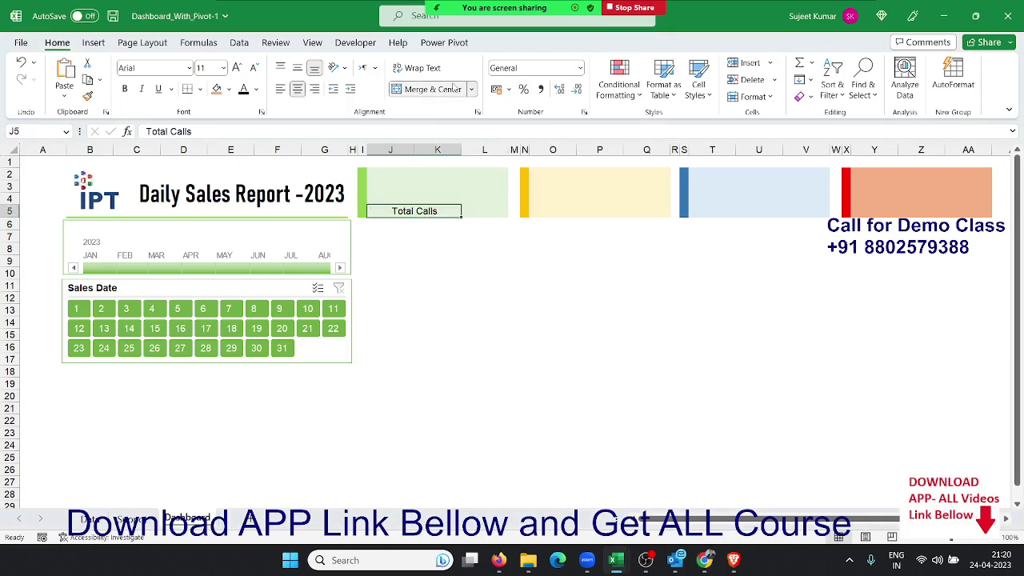
key("ctrl+c")
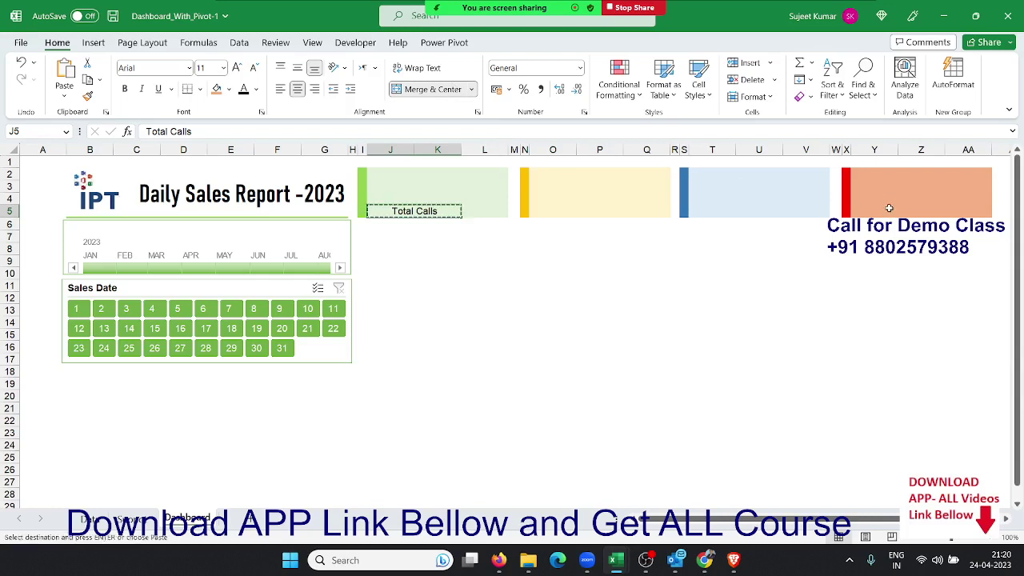
key("Escape")
Step: Merge O5:P5 in the yellow card and label it 'Sales'
key("Right")
key("Right")
key("Right")
key("Right")
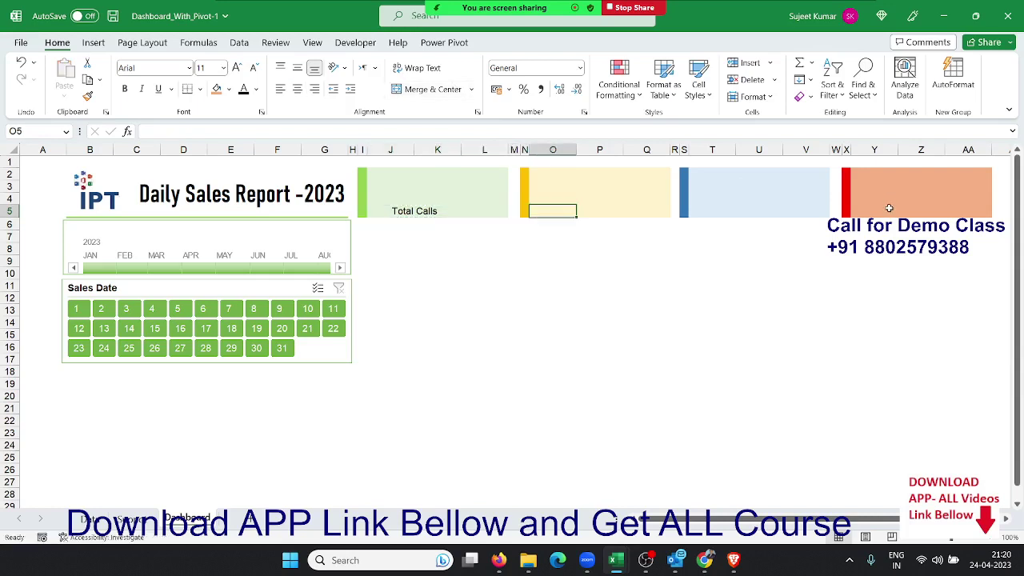
key("shift+Right")
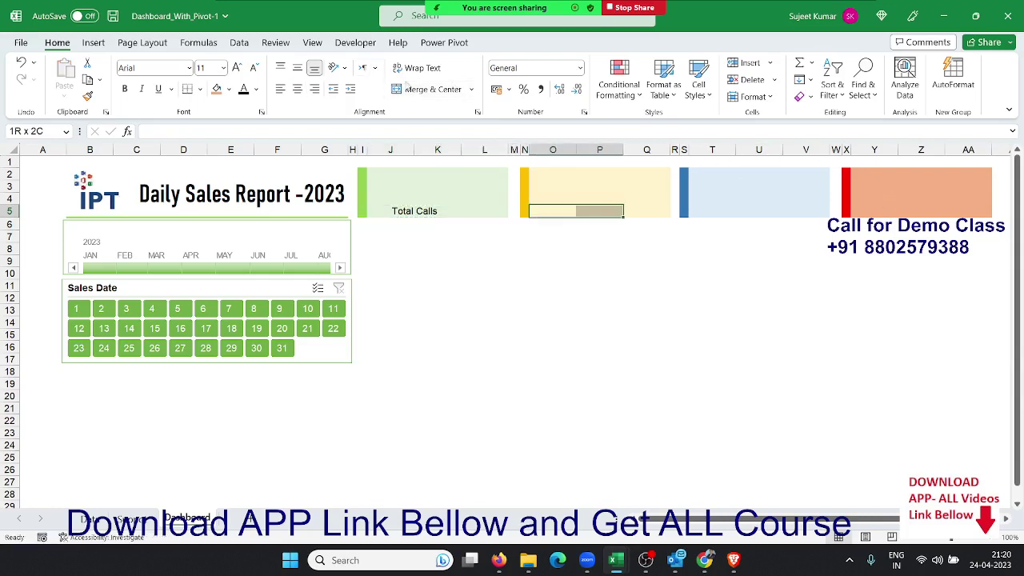
left_click(413, 90)
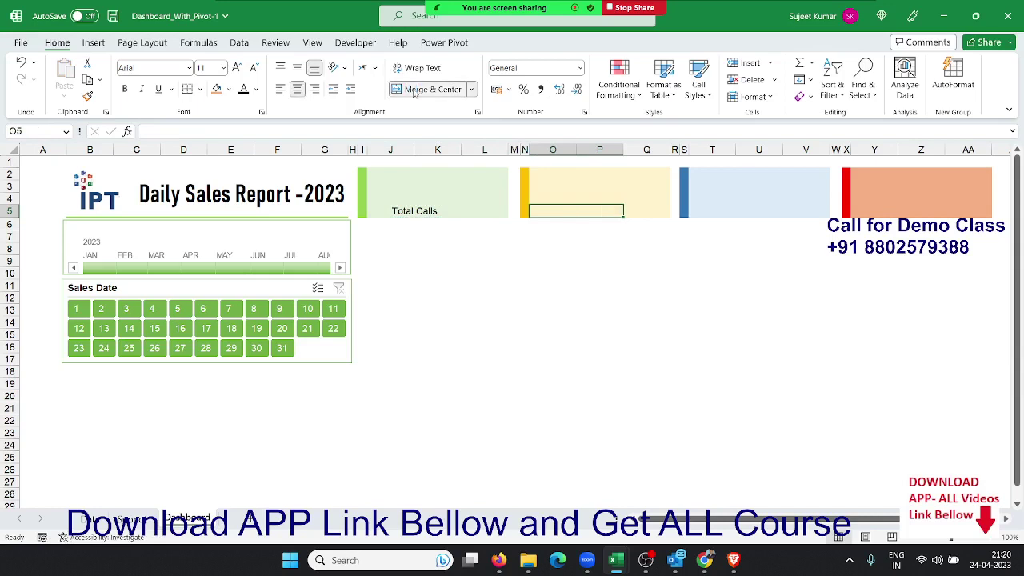
type("SAles")
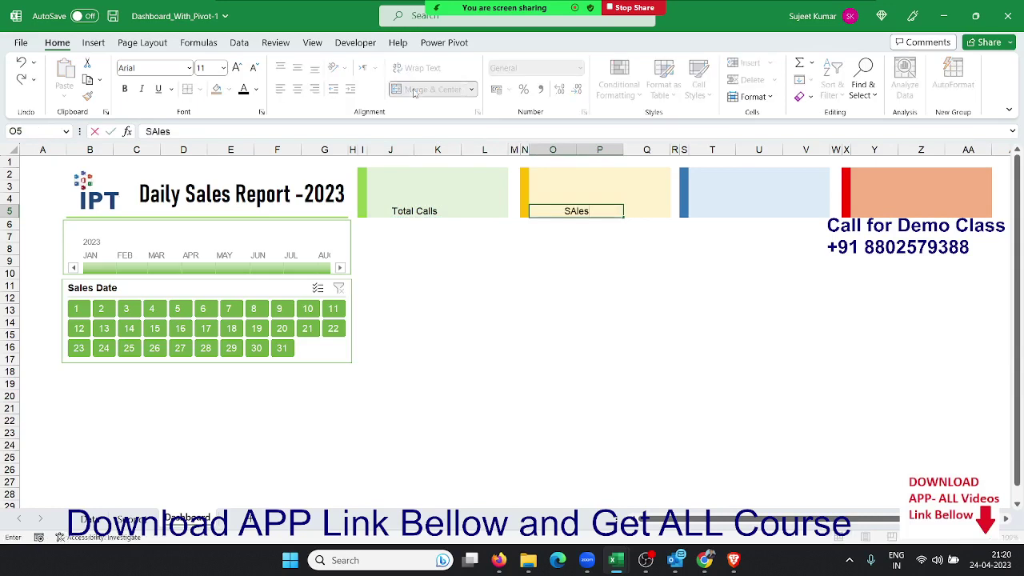
key("BackSpace")
key("BackSpace")
key("BackSpace")
key("BackSpace")
type("ales")
key("Return")
Step: Merge the next card's label cells and enter 'Profit'
key("Up")
key("Right")
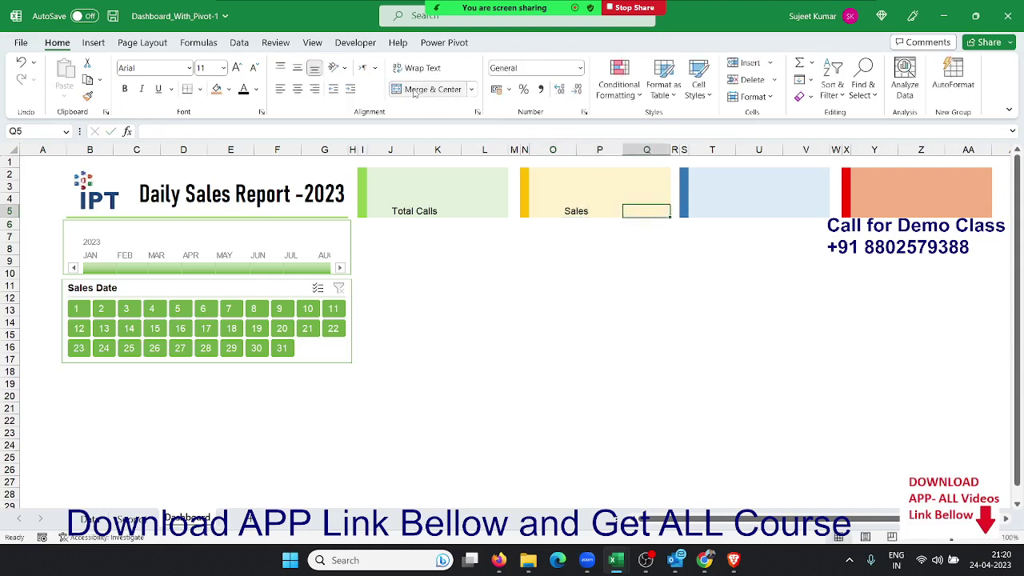
key("Right")
key("Right")
key("Right")
key("shift+Right")
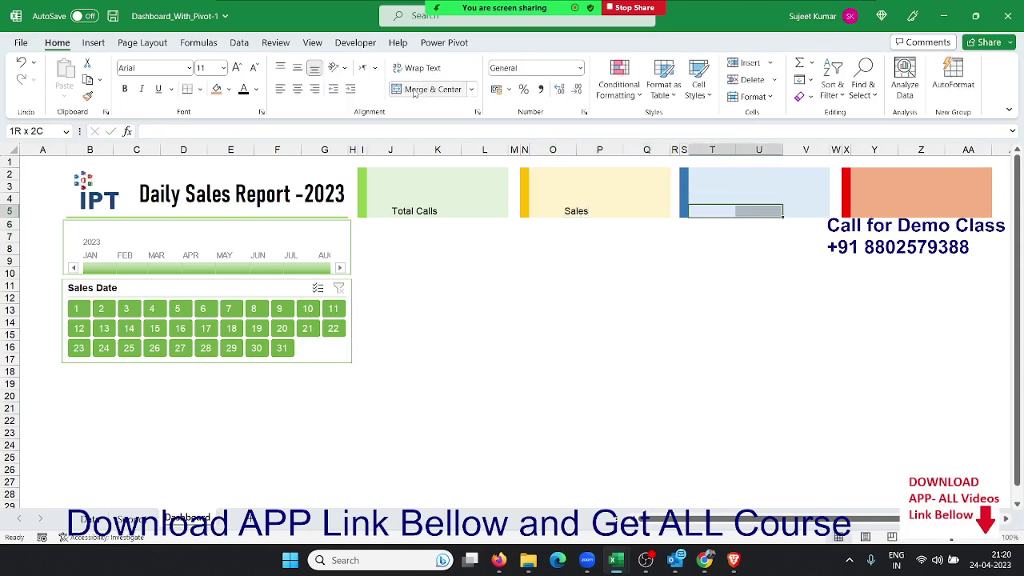
left_click(415, 90)
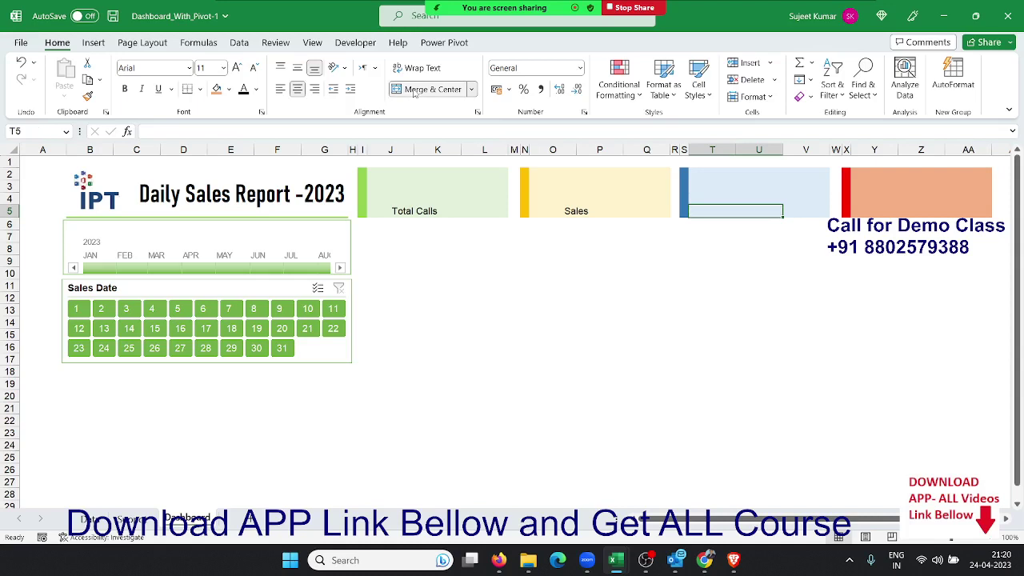
type("Prof")
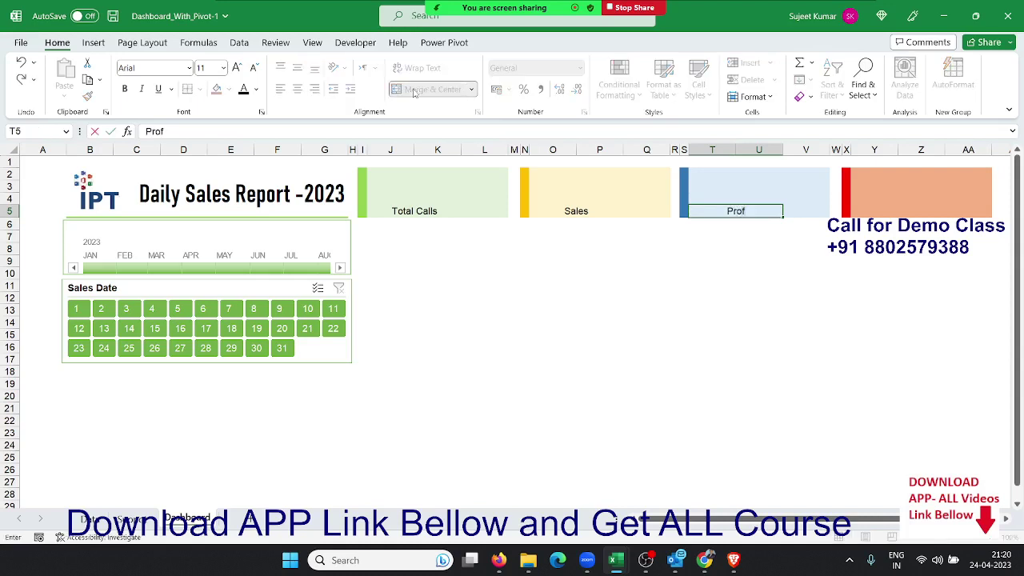
type("it")
key("Return")
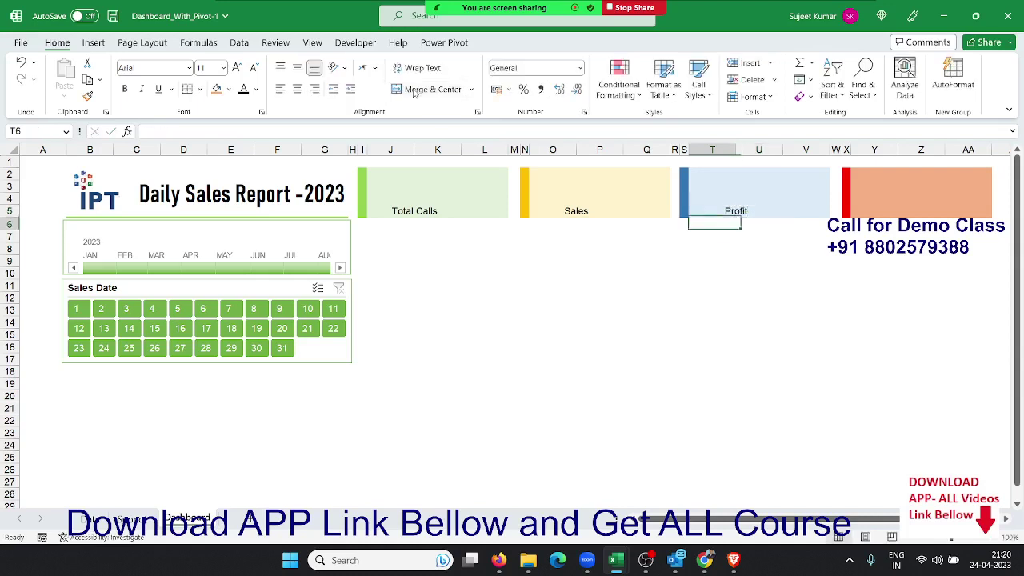
Step: Merge the last card's two label cells and enter 'Return'
key("Up")
key("Right")
key("Right")
key("Right")
key("Right")
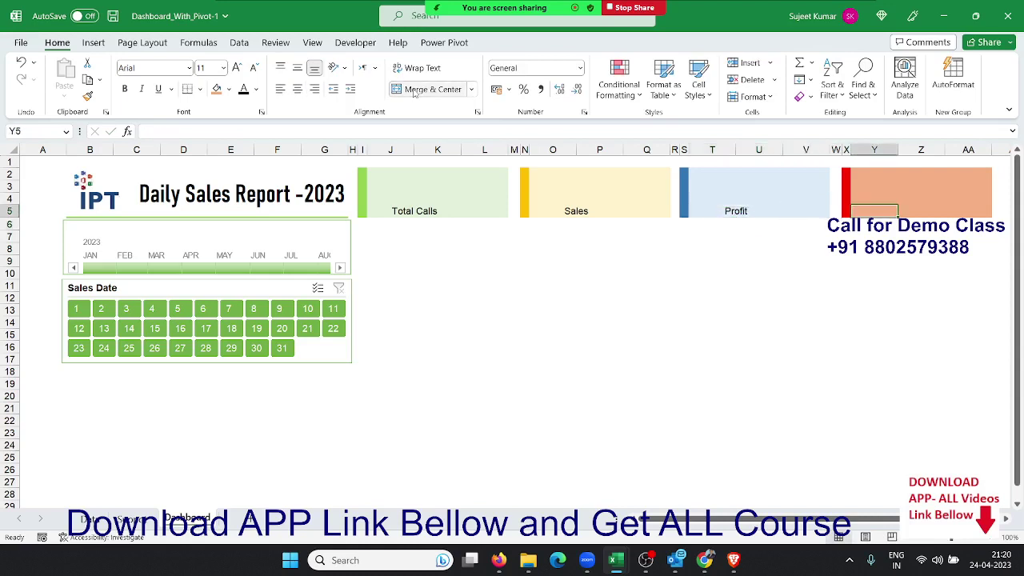
key("shift+Right")
key("shift+Right")
key("shift+Left")
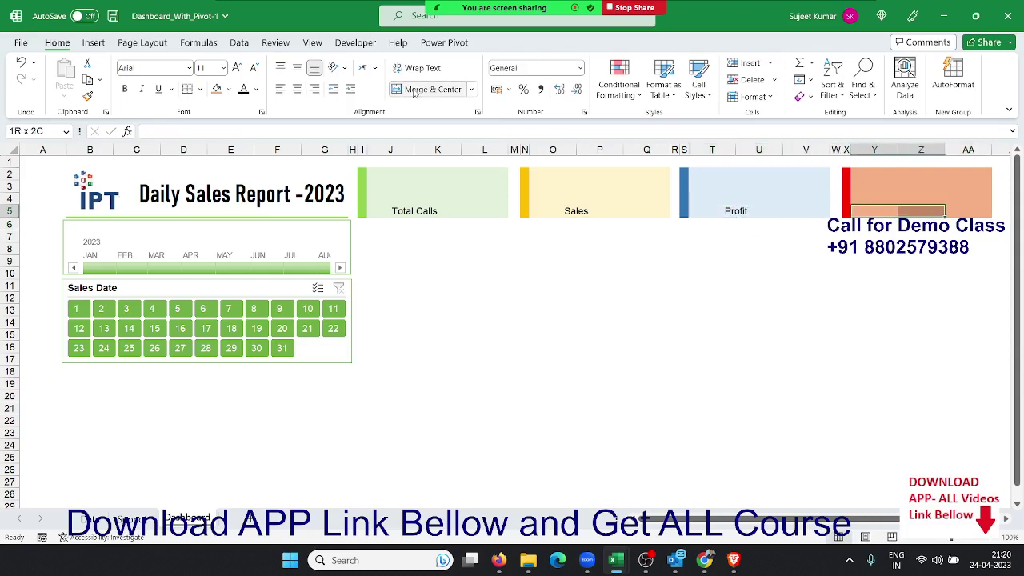
left_click(415, 93)
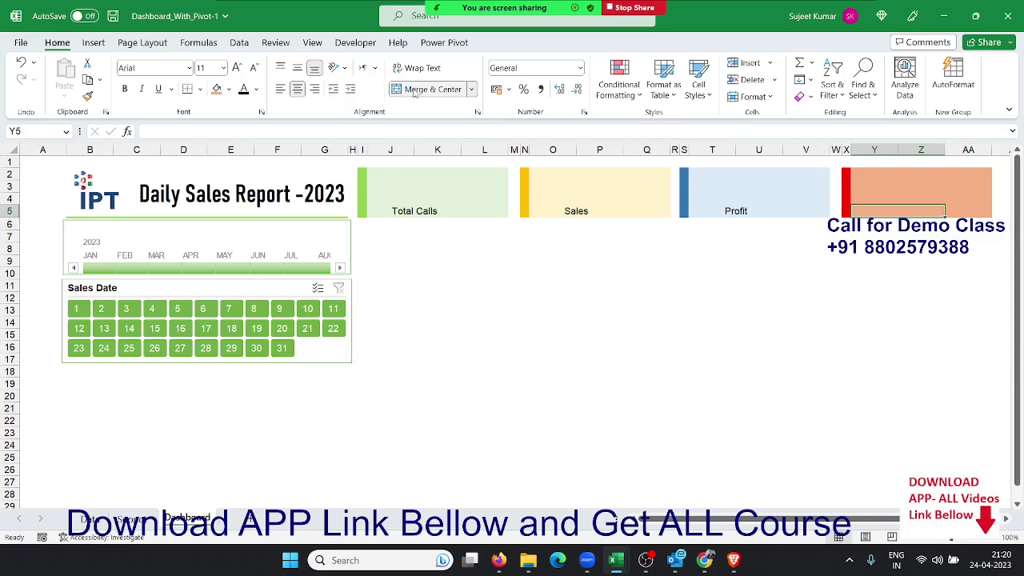
type("Re")
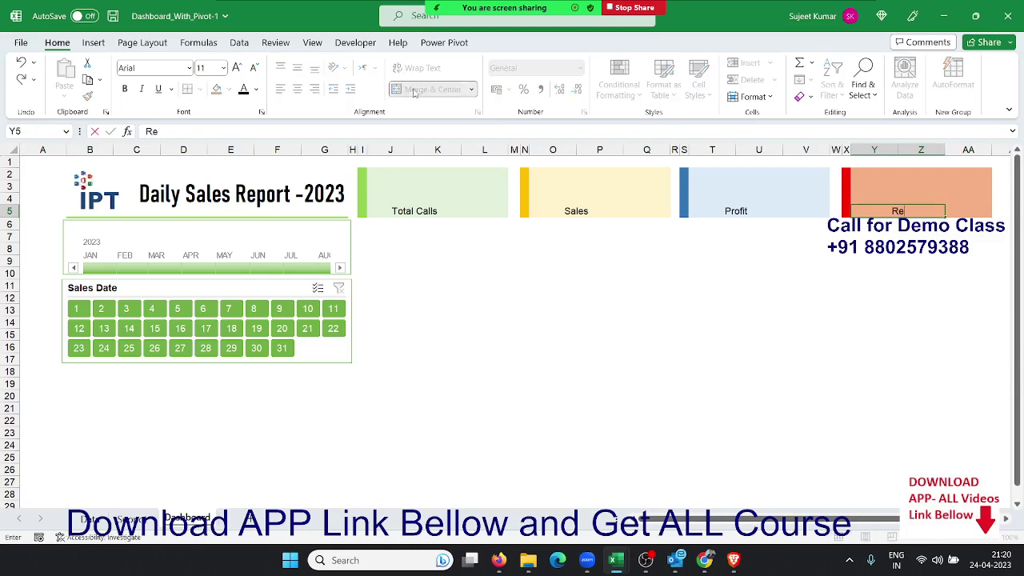
type("turm")
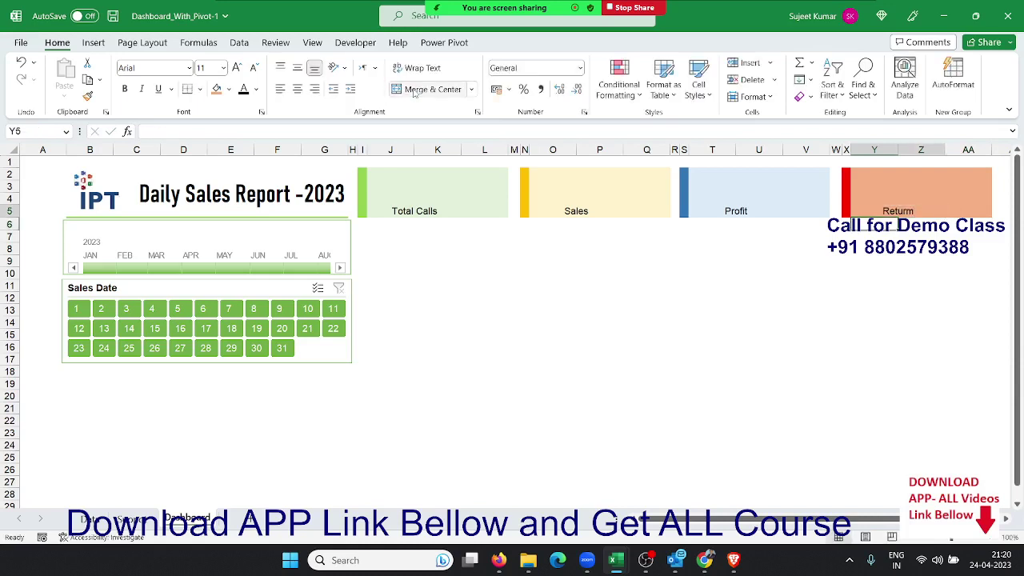
key("BackSpace")
type("Retur")
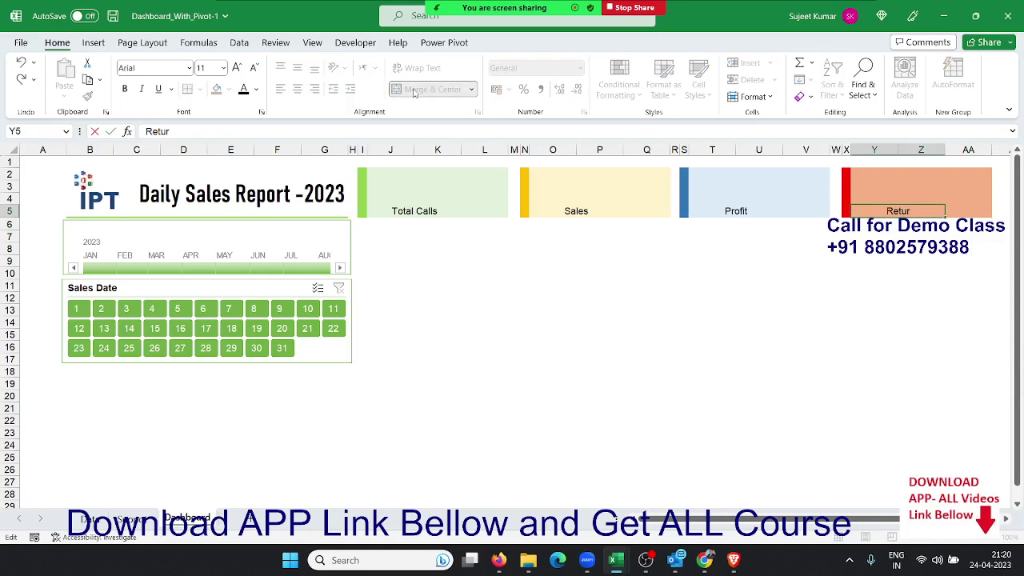
type("n")
key("Return")
key("Up")
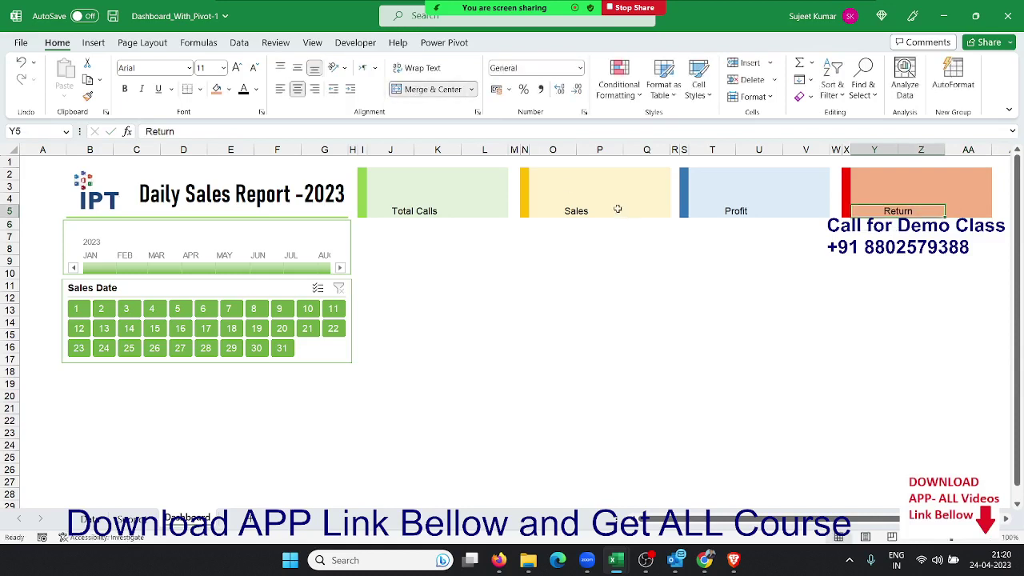
Step: Merge and centre the value blocks of the Sales, Profit and Return cards (O3:P4, T3:U4, Y3:Z3)
left_click(423, 194)
left_click(553, 191)
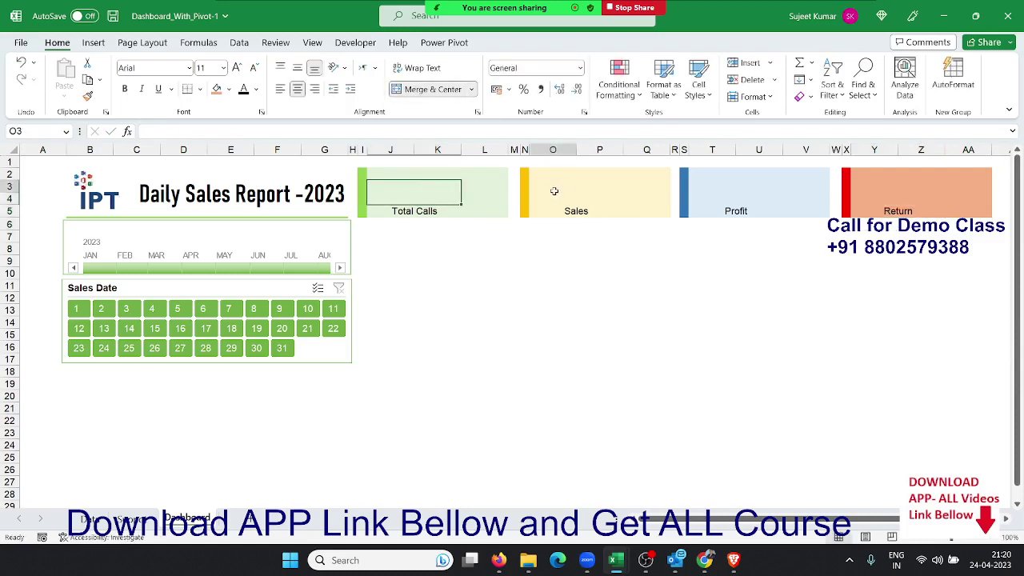
mouse_move(554, 191)
left_mouse_down()
mouse_move(600, 188)
mouse_move(555, 191)
left_mouse_up()
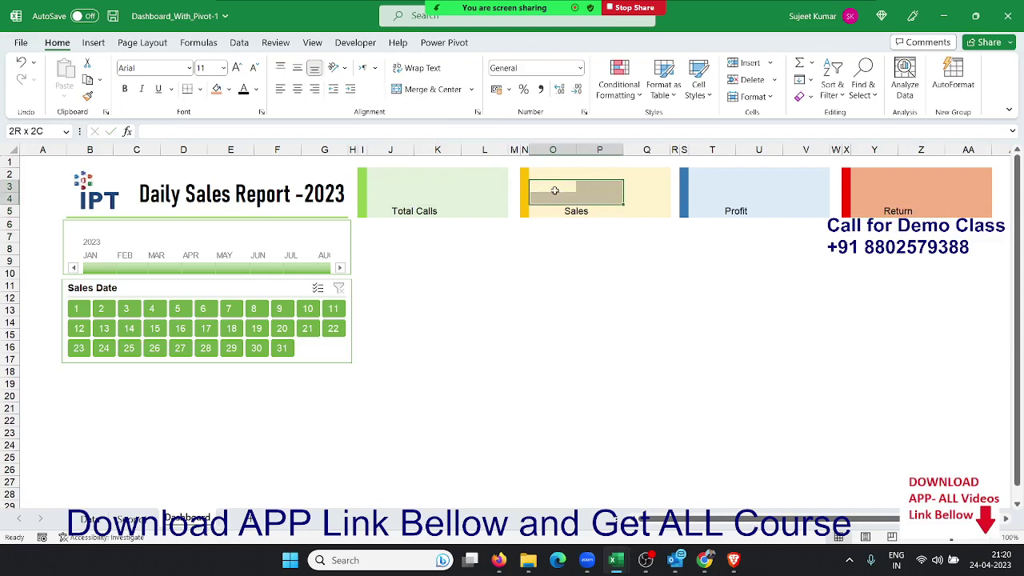
left_click(445, 85)
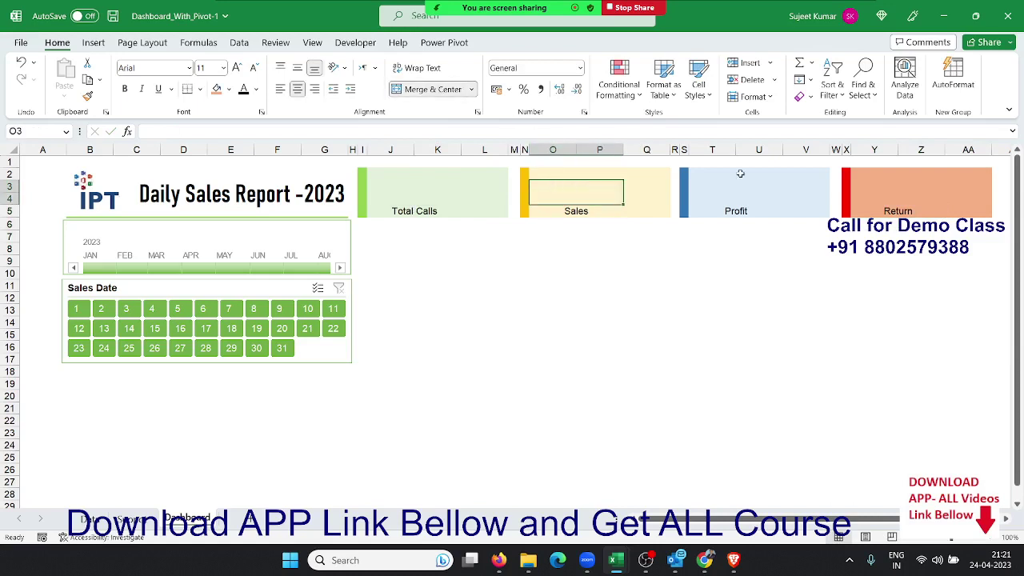
left_click_drag(730, 192, 730, 200)
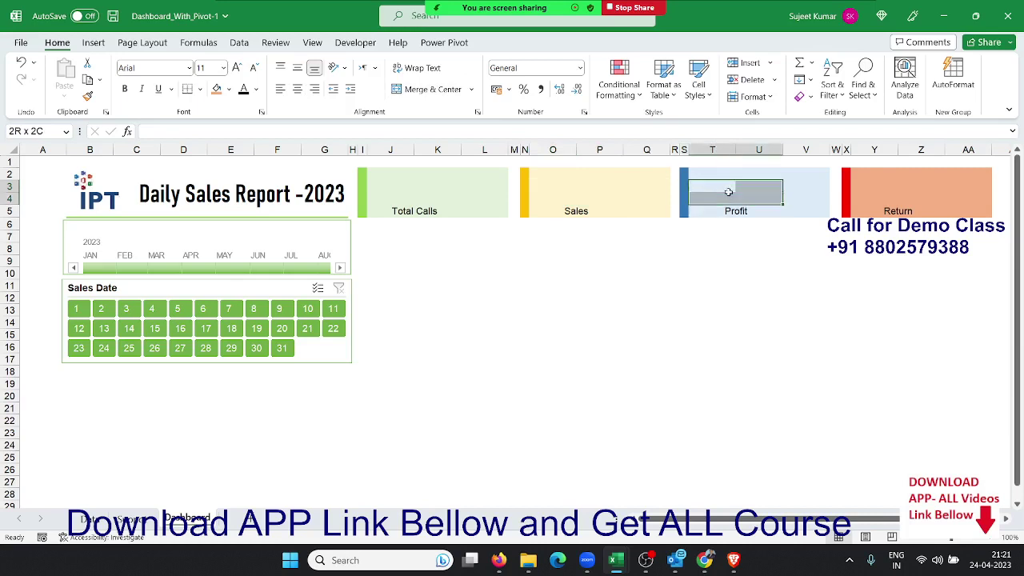
left_click(437, 93)
key("Right")
key("Right")
key("Right")
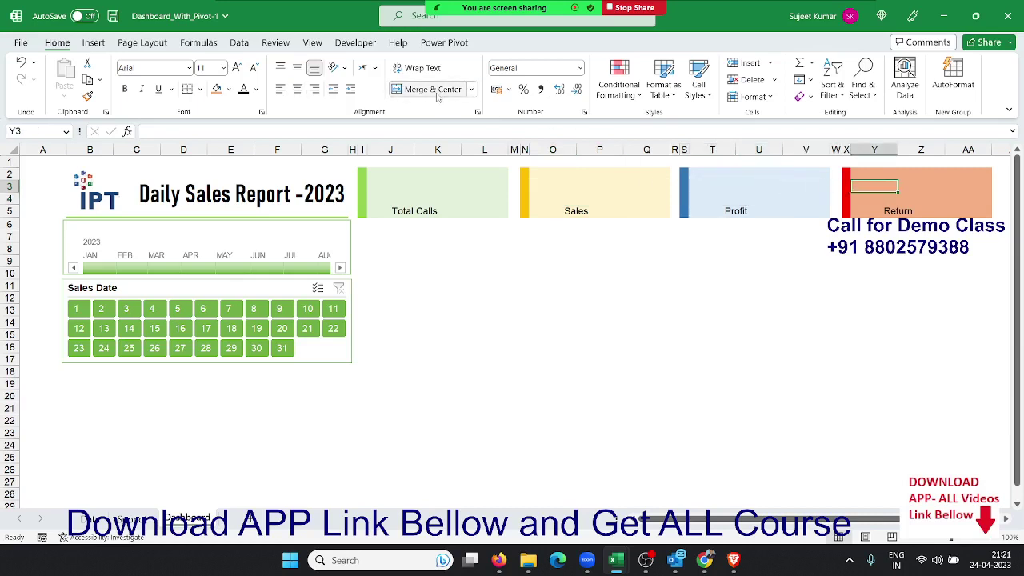
key("shift+Right")
left_click(437, 93)
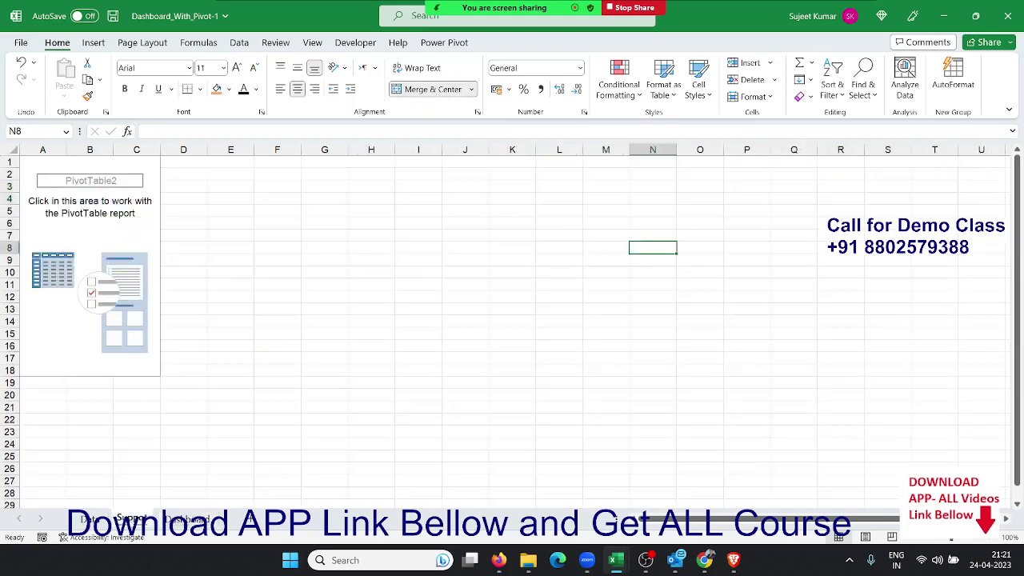
Step: Add Calls, Sales and Return sums to PivotTable2 (60915, 314298, 301149)
left_click(132, 520)
left_click(119, 187)
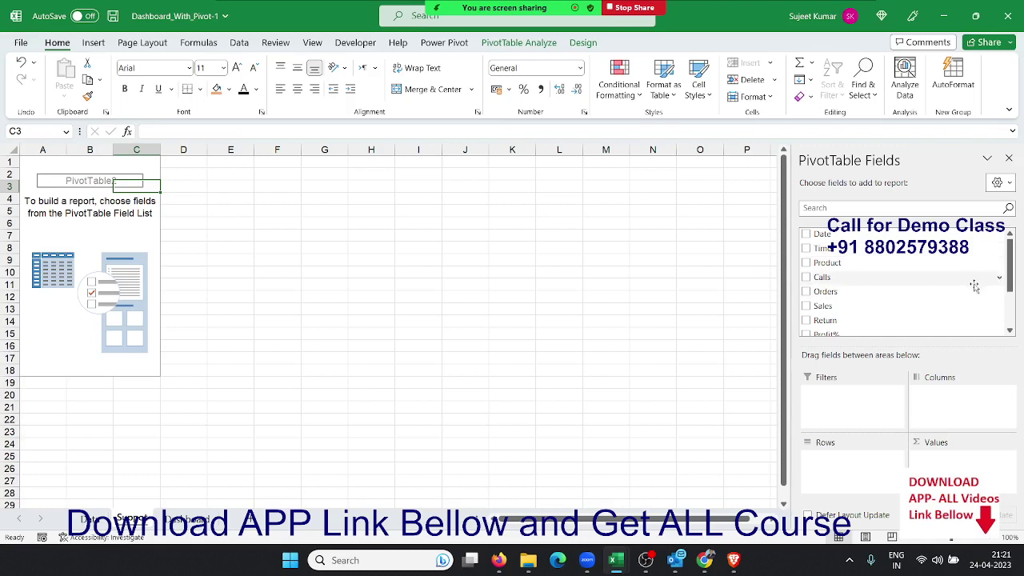
scroll(919, 272, "down", 1)
scroll(912, 283, "down", 1)
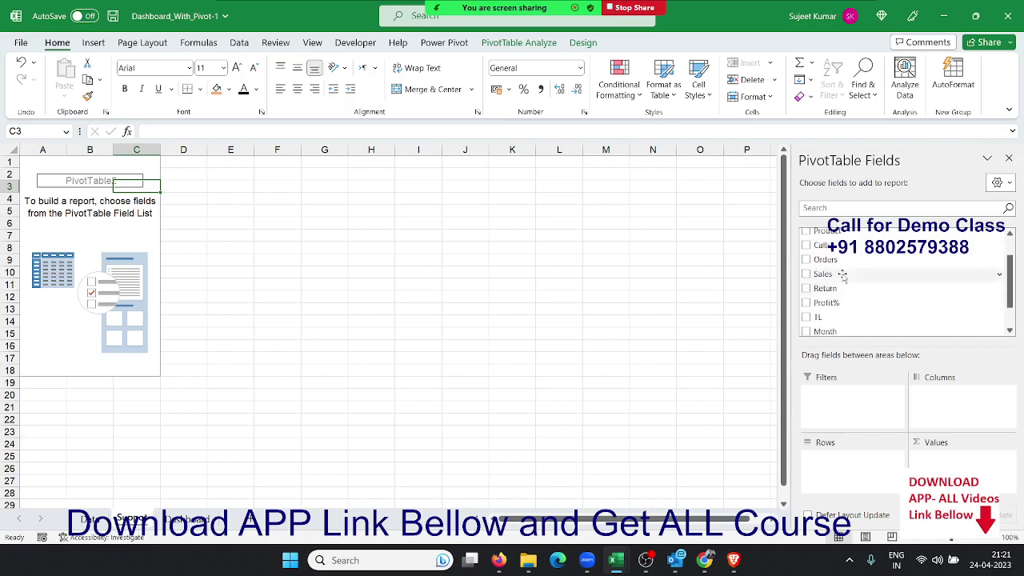
mouse_move(829, 248)
left_mouse_down()
mouse_move(859, 429)
mouse_move(851, 457)
mouse_move(916, 462)
left_mouse_up()
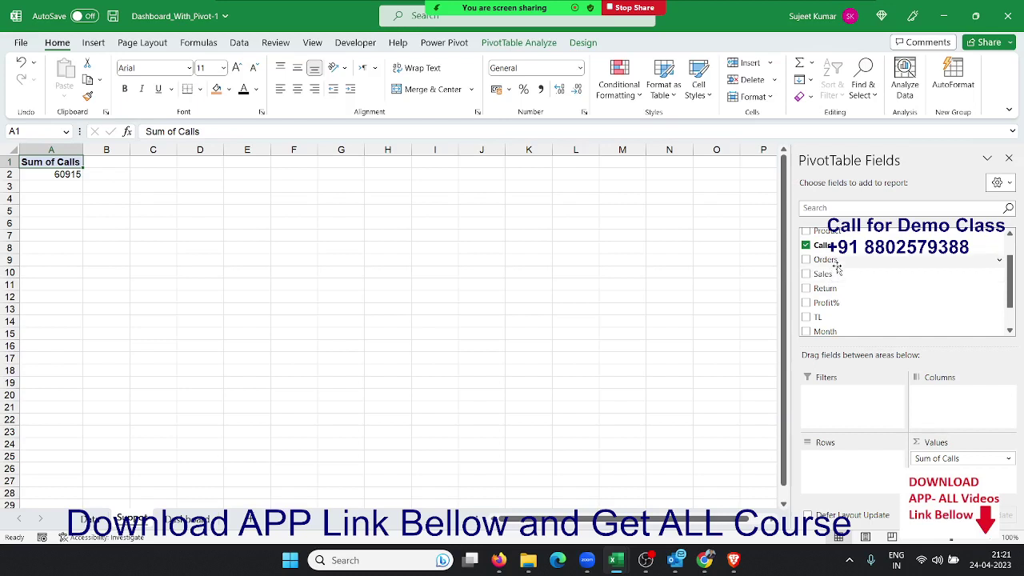
left_click_drag(824, 274, 944, 468)
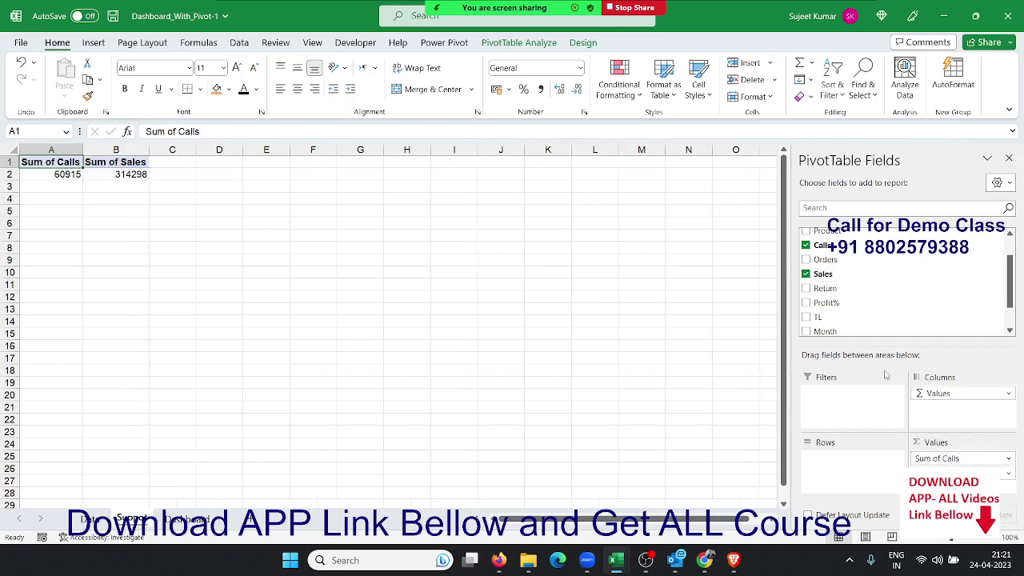
scroll(871, 312, "down", 1)
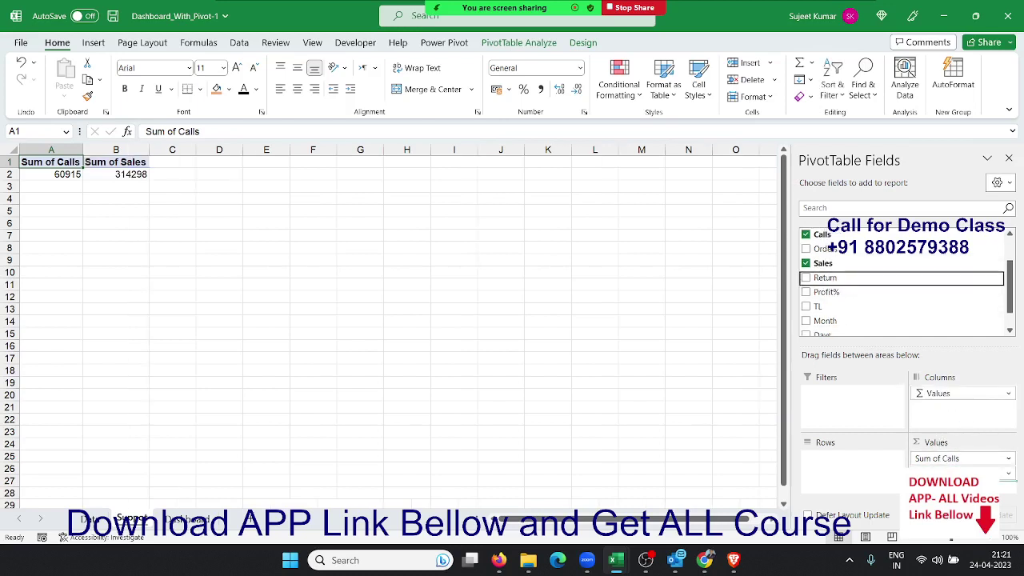
left_click(824, 278)
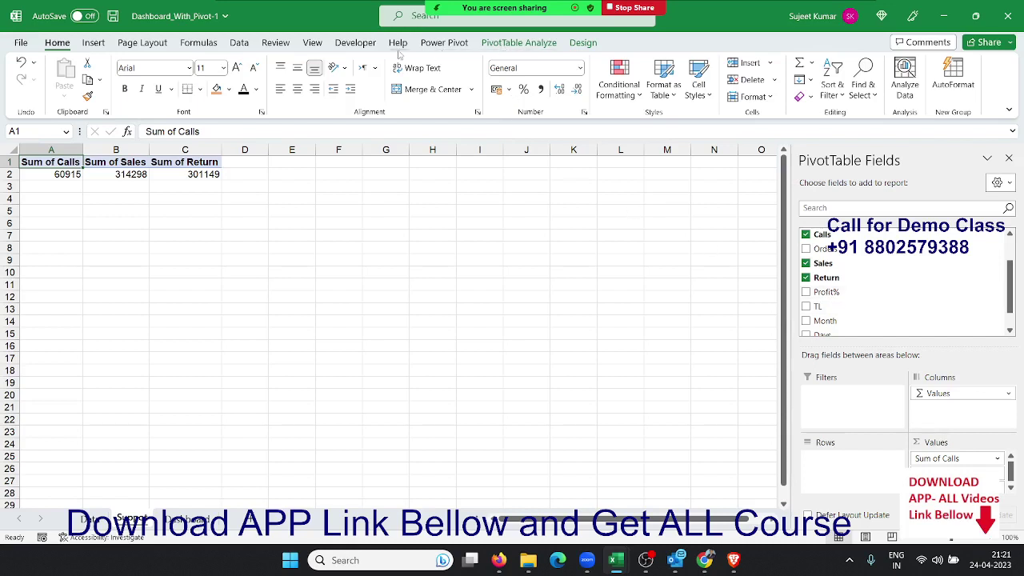
left_click(529, 44)
left_click(669, 88)
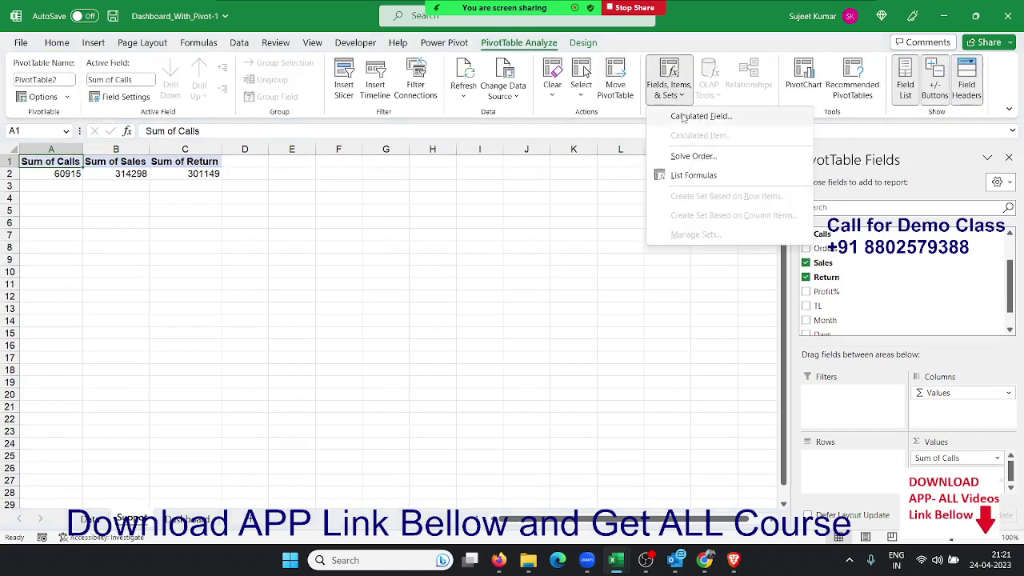
left_click(682, 117)
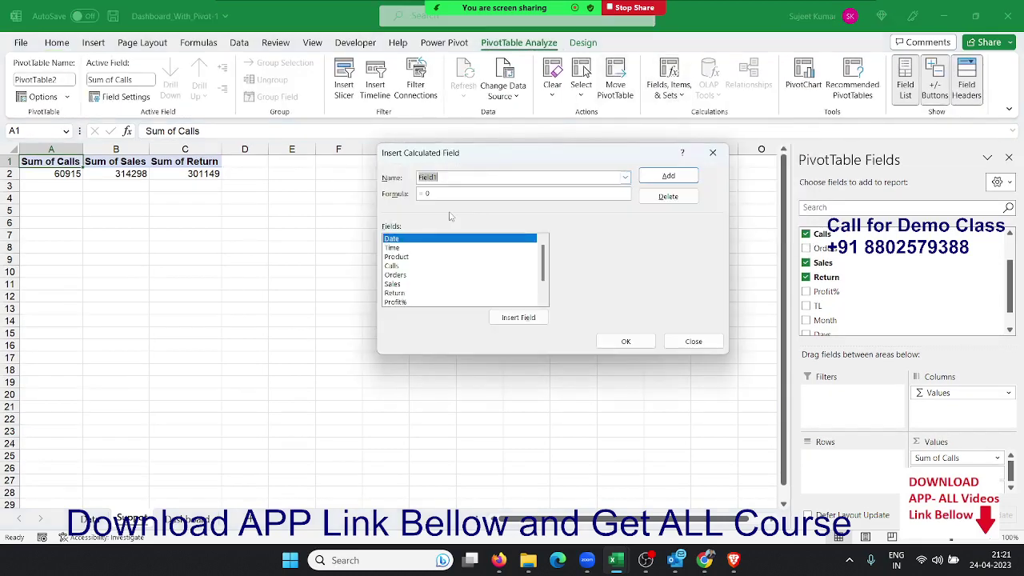
type("Profit")
double_click(394, 284)
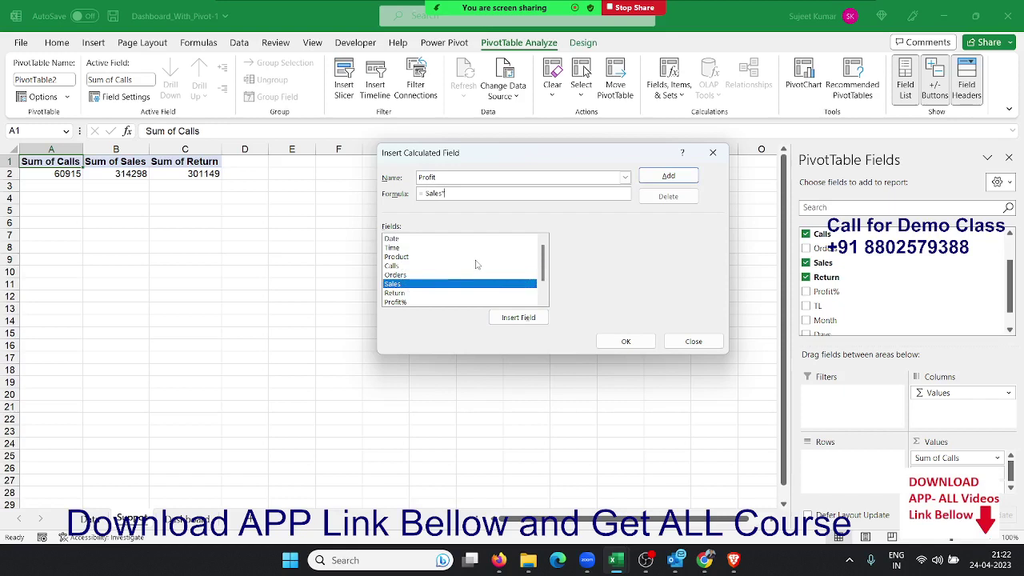
double_click(440, 303)
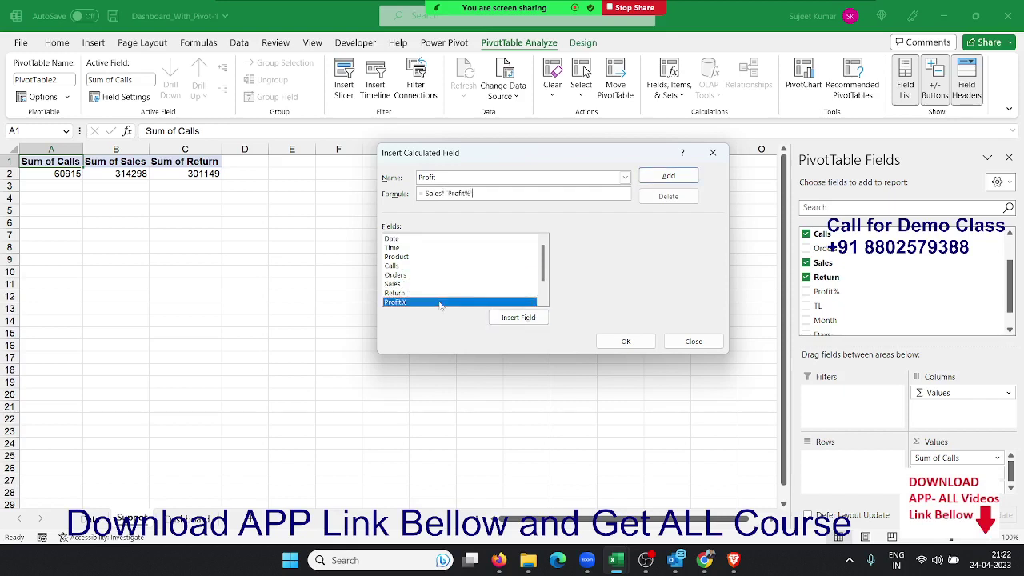
left_click(656, 176)
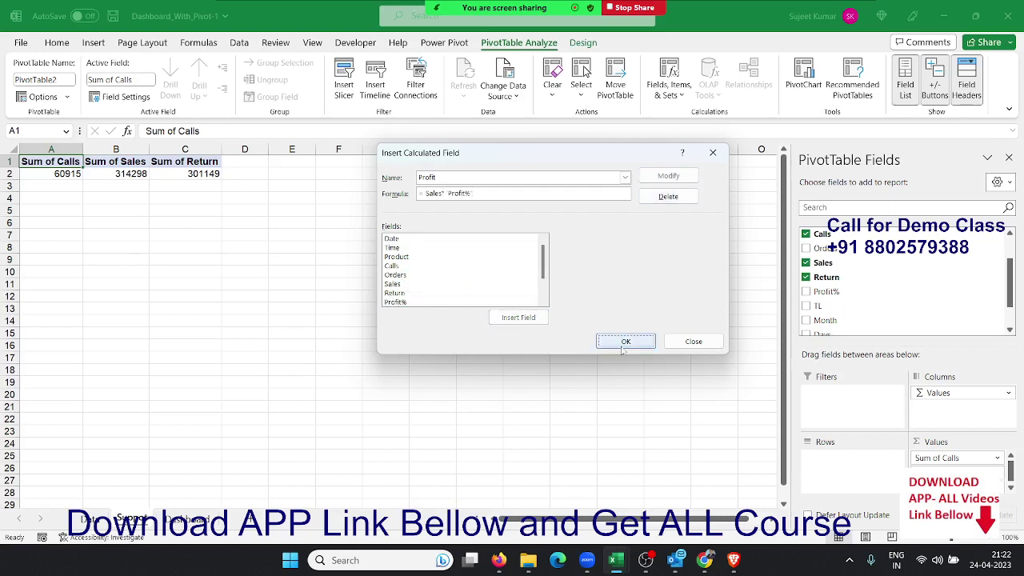
left_click(624, 343)
left_click(253, 175)
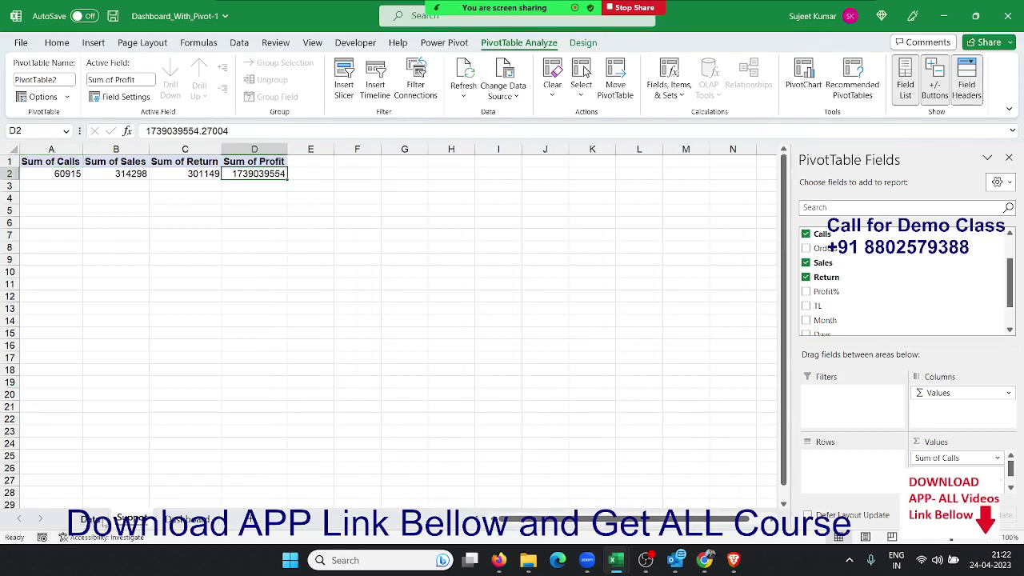
key("ctrl+Page_Up")
left_click(667, 172)
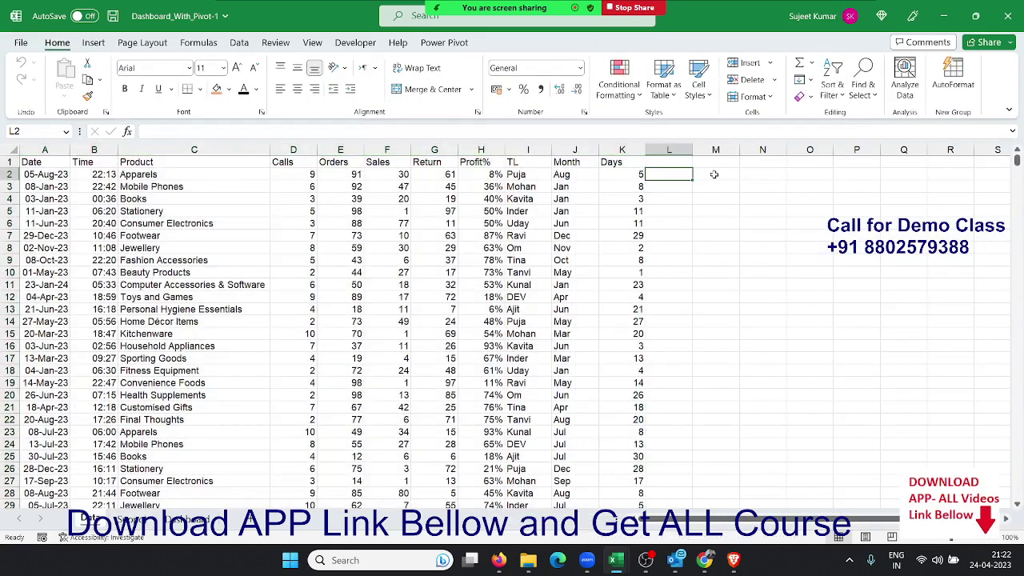
type("=")
key("Left")
key("Left")
key("Left")
key("Left")
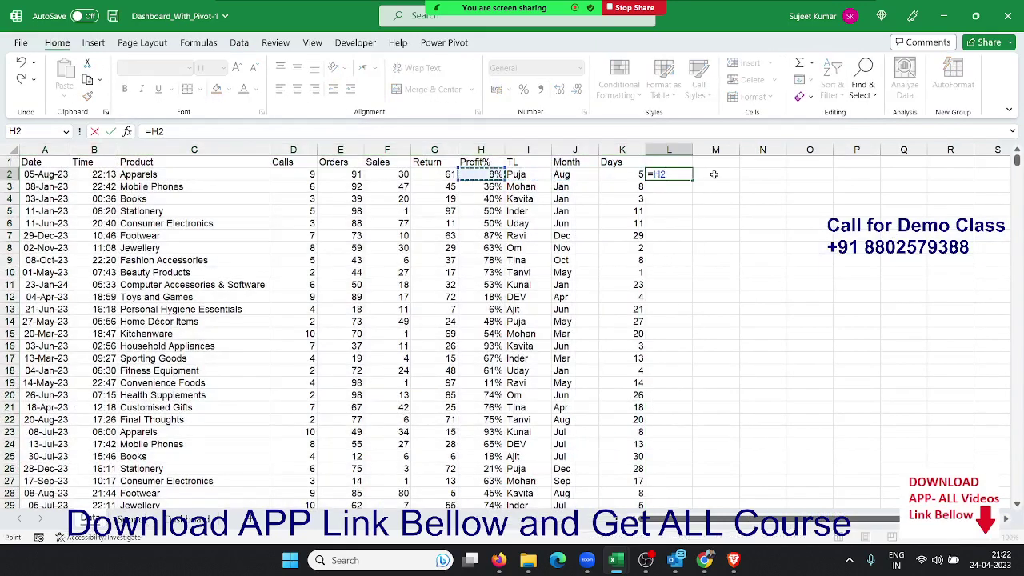
type("*")
key("Left")
key("Left")
key("Left")
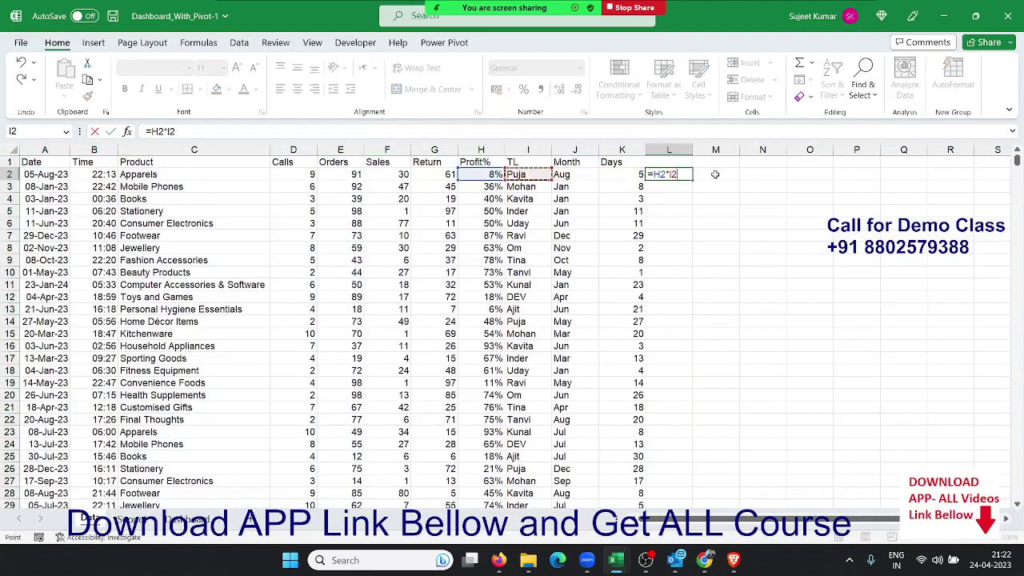
key("Left")
key("Left")
key("Left")
key("ctrl+Return")
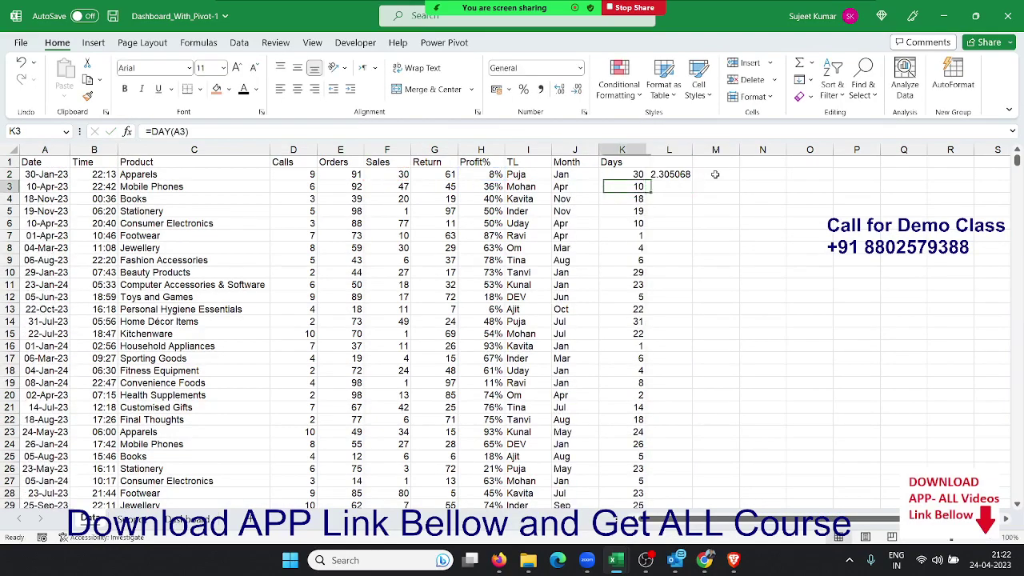
key("Left")
key("ctrl+Down")
key("Right")
key("ctrl+shift+Up")
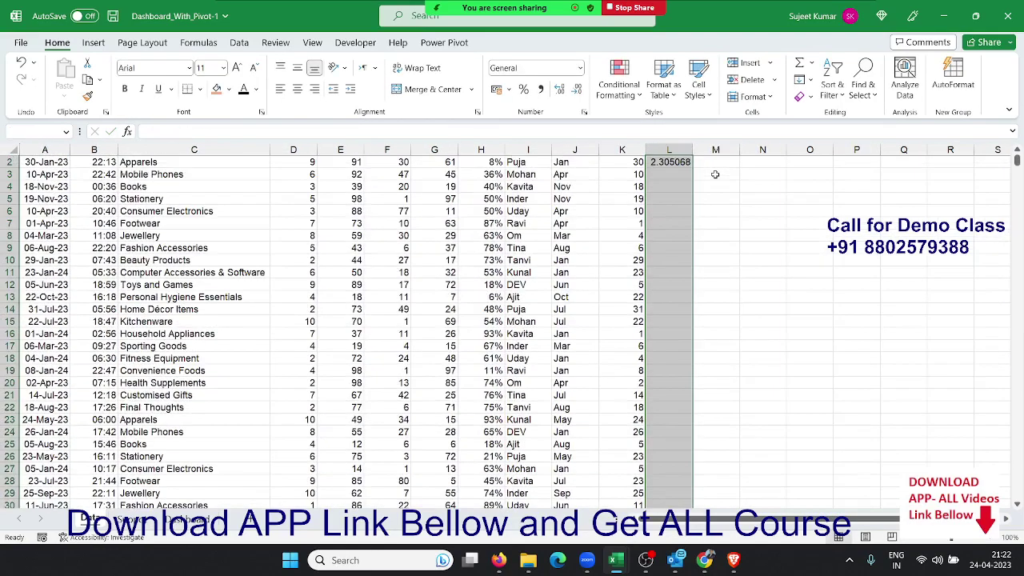
key("ctrl+d")
key("ctrl+Up")
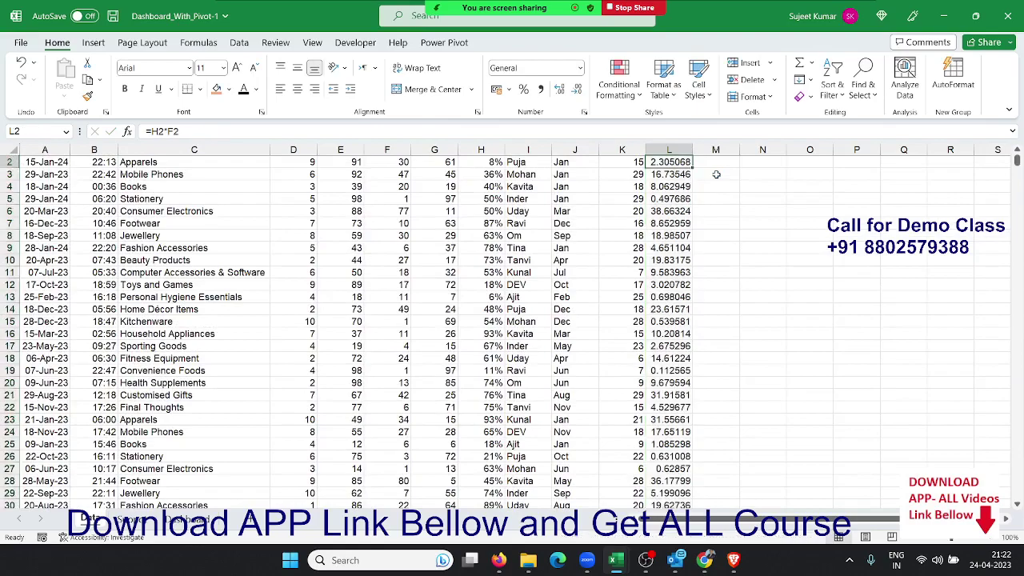
key("Up")
key("Down")
key("ctrl+shift+Down")
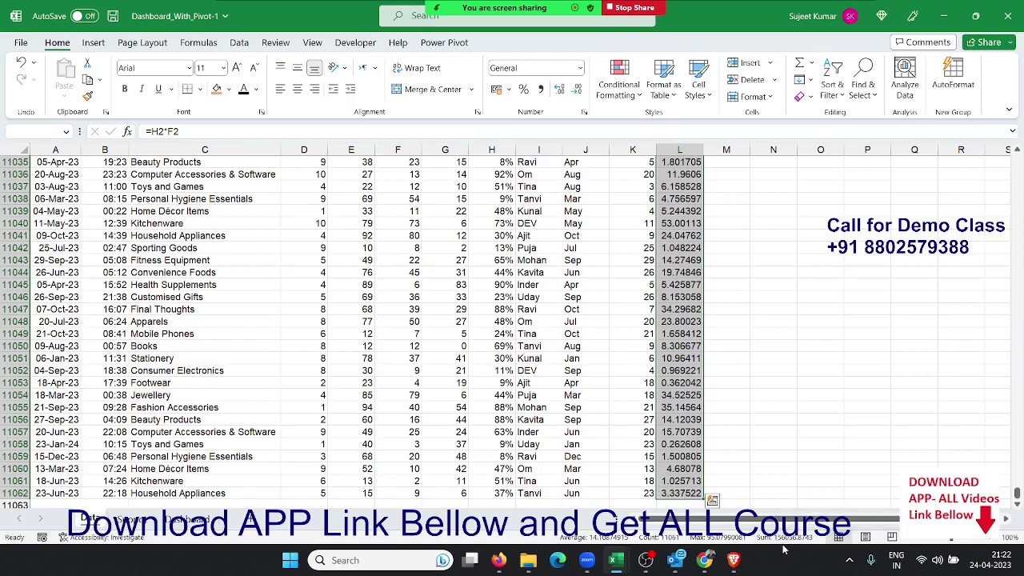
left_click(190, 520)
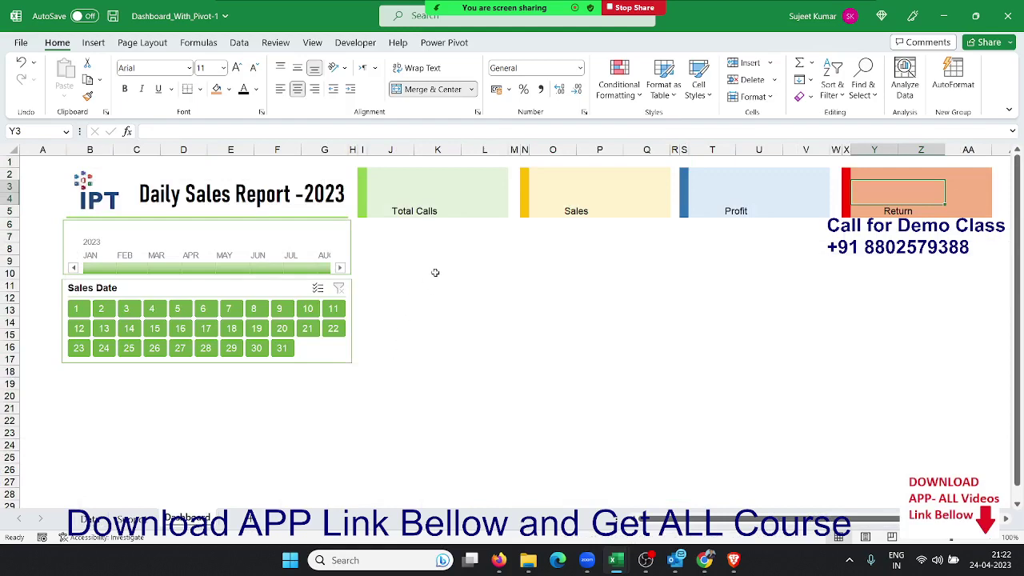
left_click(132, 520)
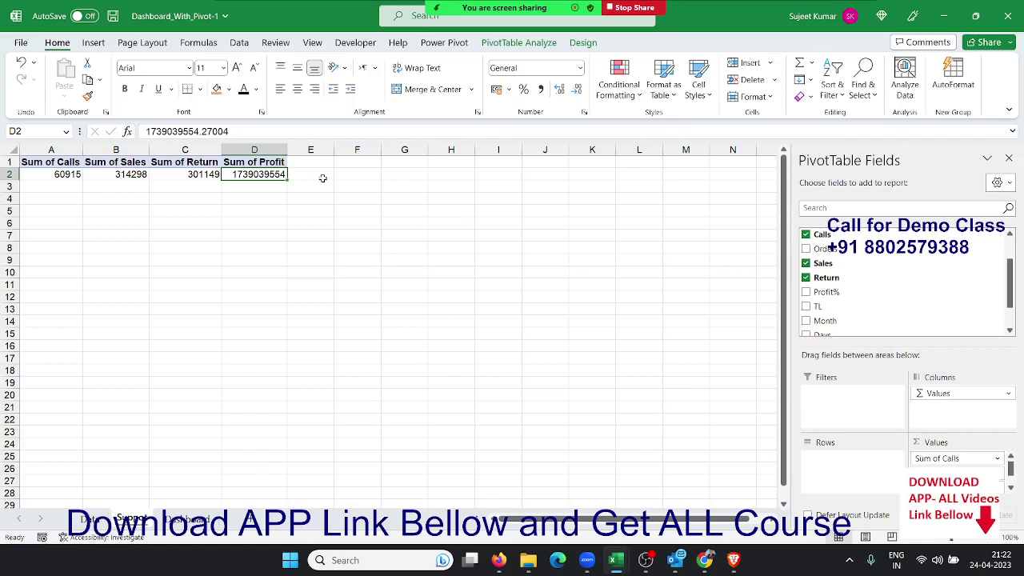
left_click(90, 519)
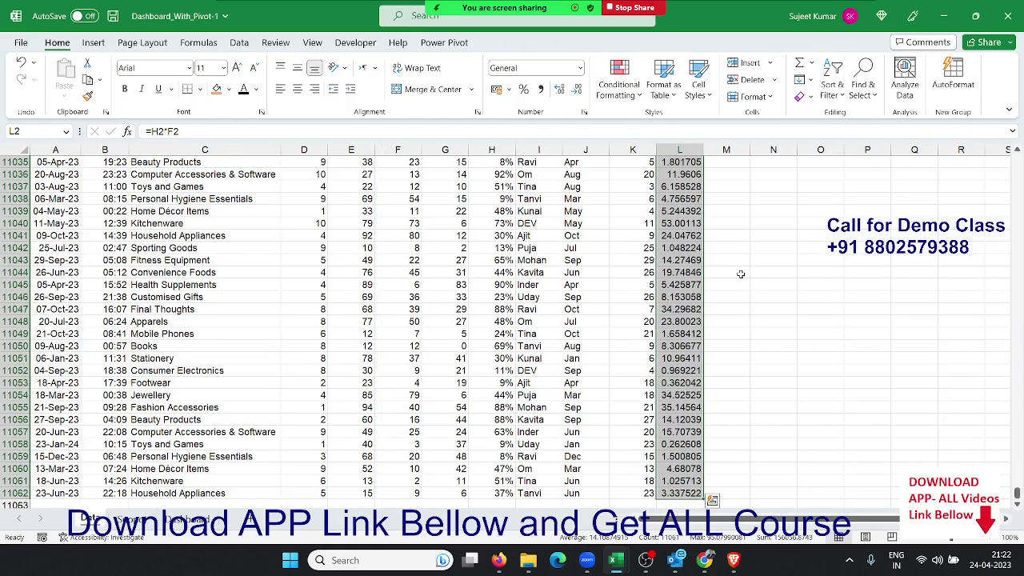
key("ctrl+BackSpace")
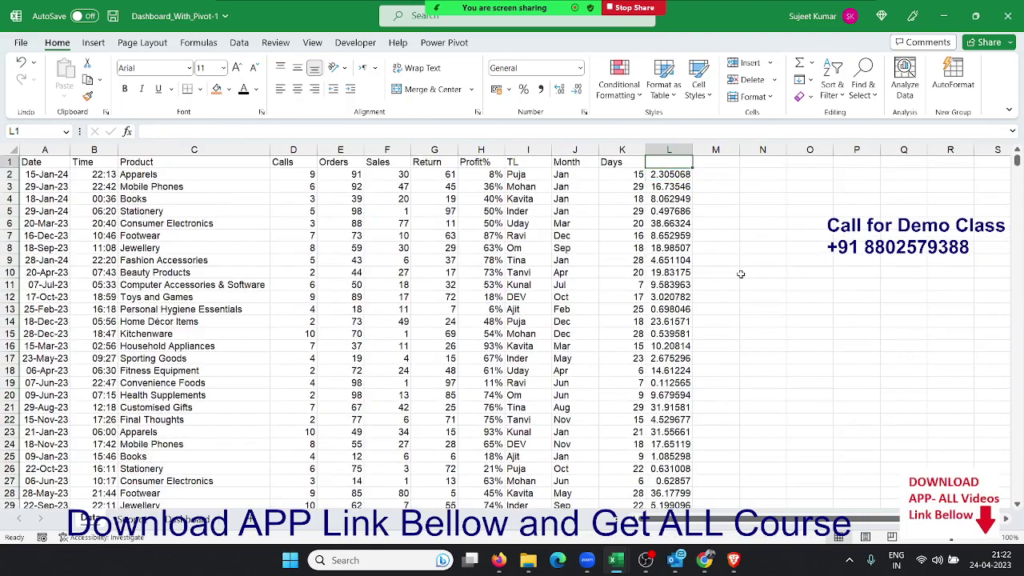
key("ctrl+shift+Down")
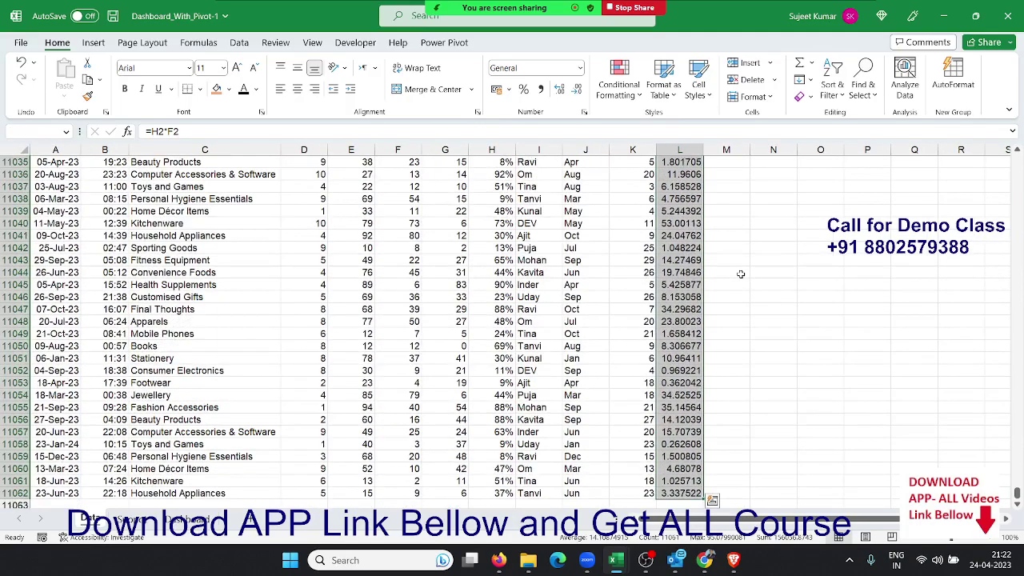
key("ctrl+z")
key("ctrl+z")
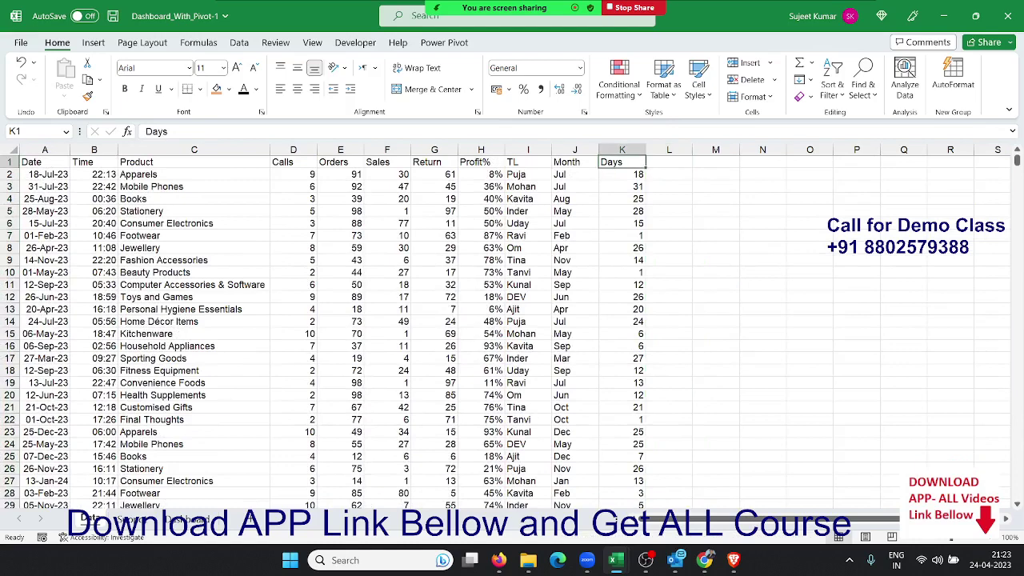
left_click(122, 519)
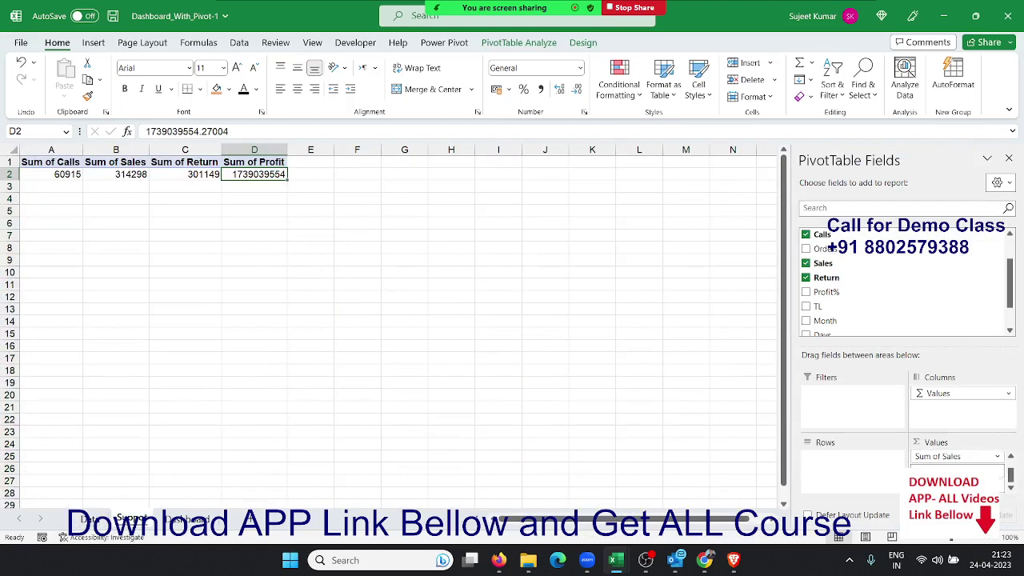
Step: Look over the value field options for Sum of Calls and the lower field without changing them
left_click(997, 459)
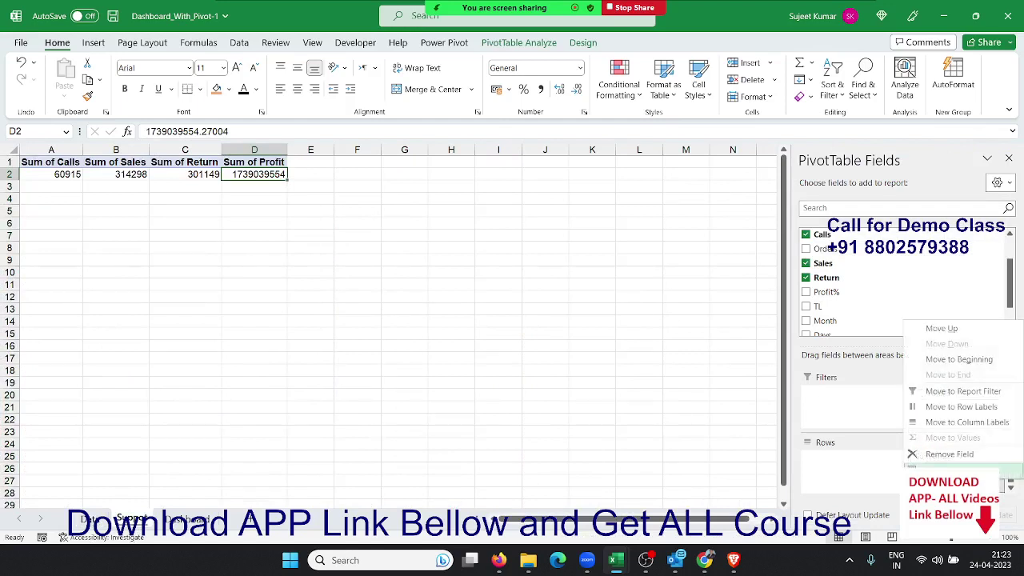
left_click(952, 471)
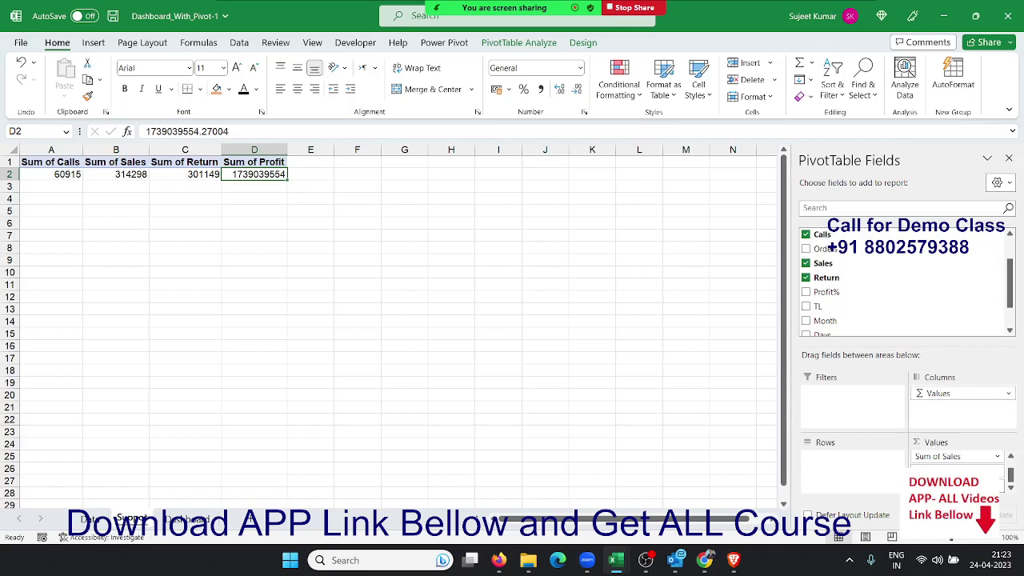
left_click(997, 470)
key("Escape")
left_click(997, 470)
key("Escape")
Step: Replace Profit in the pivot values with Sum of Profit%, trying TL briefly along the way
scroll(935, 327, "down", 3)
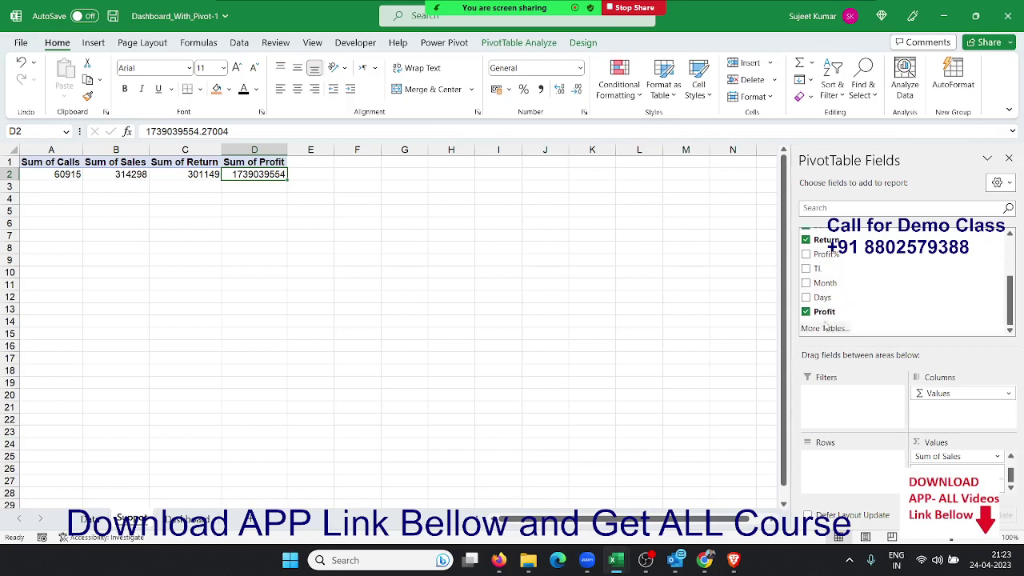
left_click(807, 312)
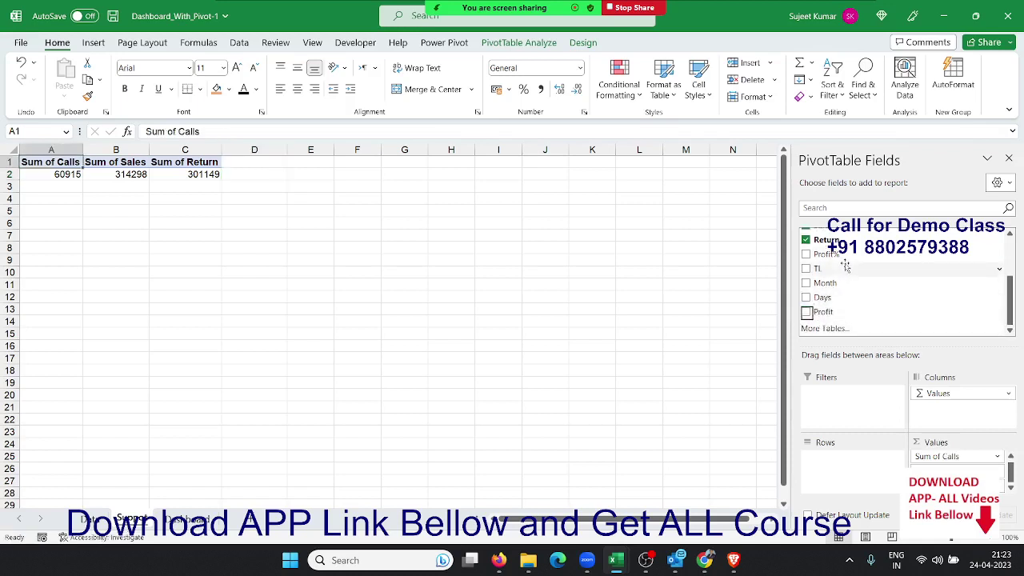
left_click(806, 269)
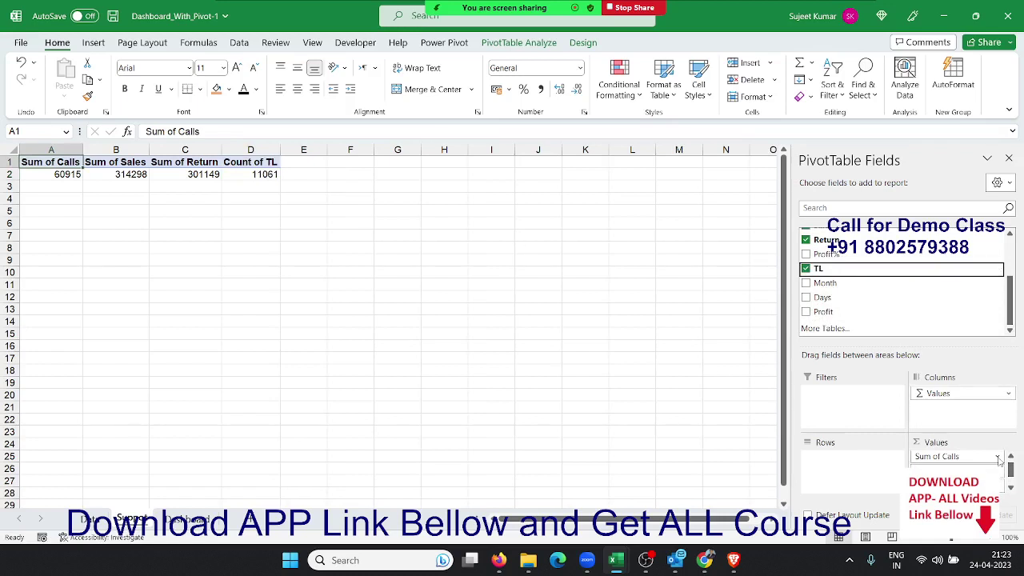
scroll(960, 464, "down", 1)
left_click(806, 268)
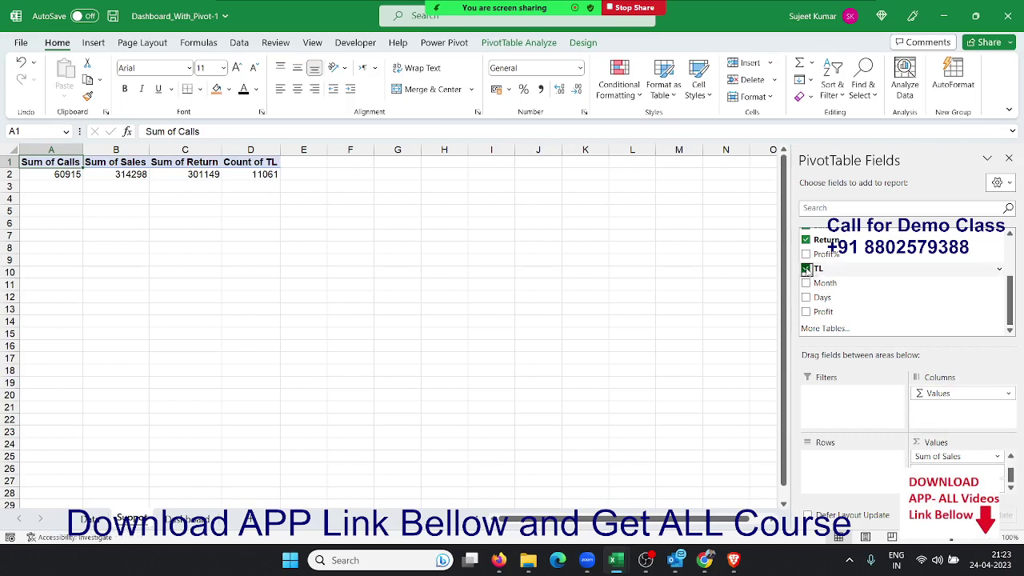
left_click_drag(842, 258, 832, 249)
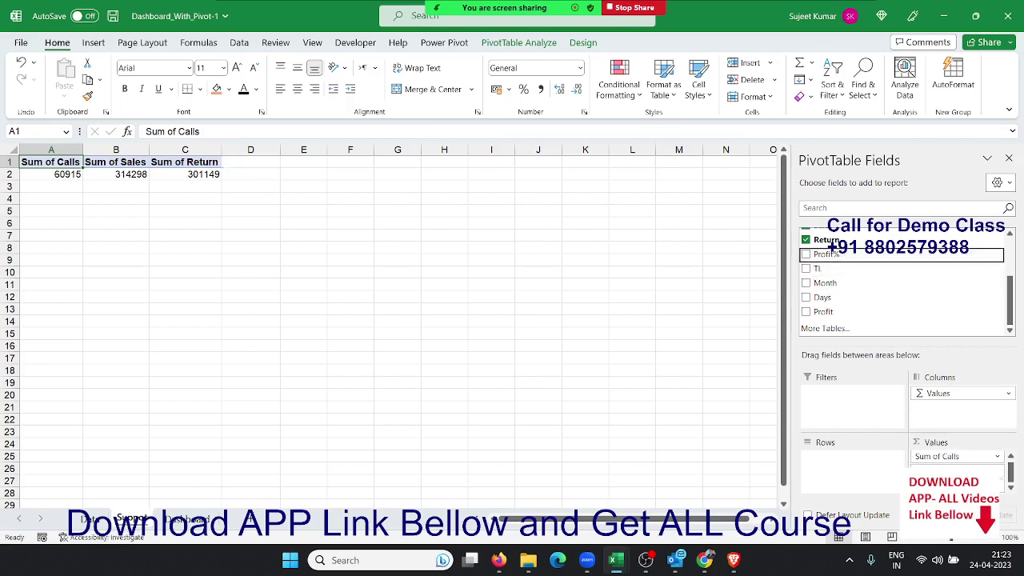
left_click(832, 252)
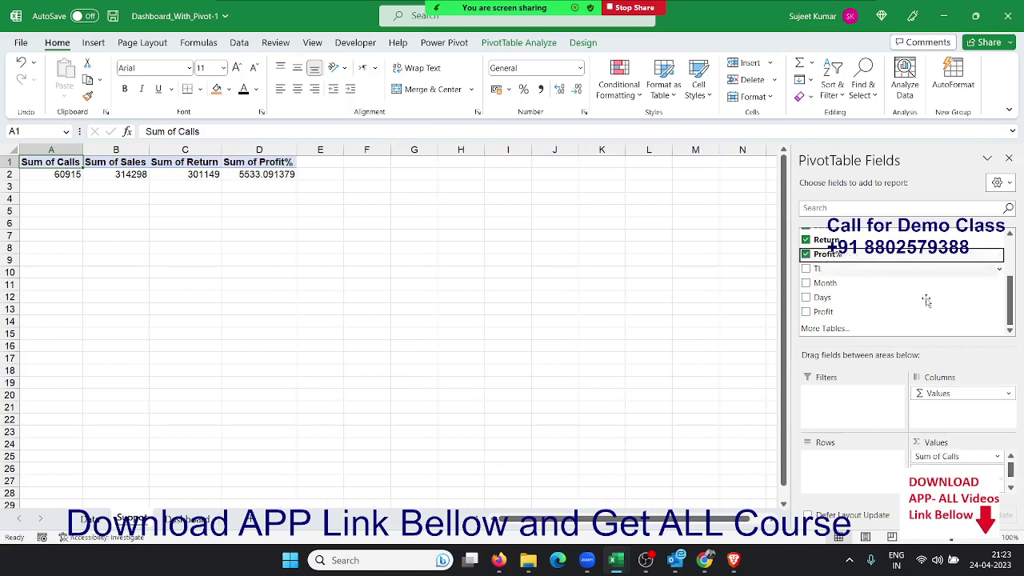
scroll(975, 458, "down", 1)
left_click(960, 470)
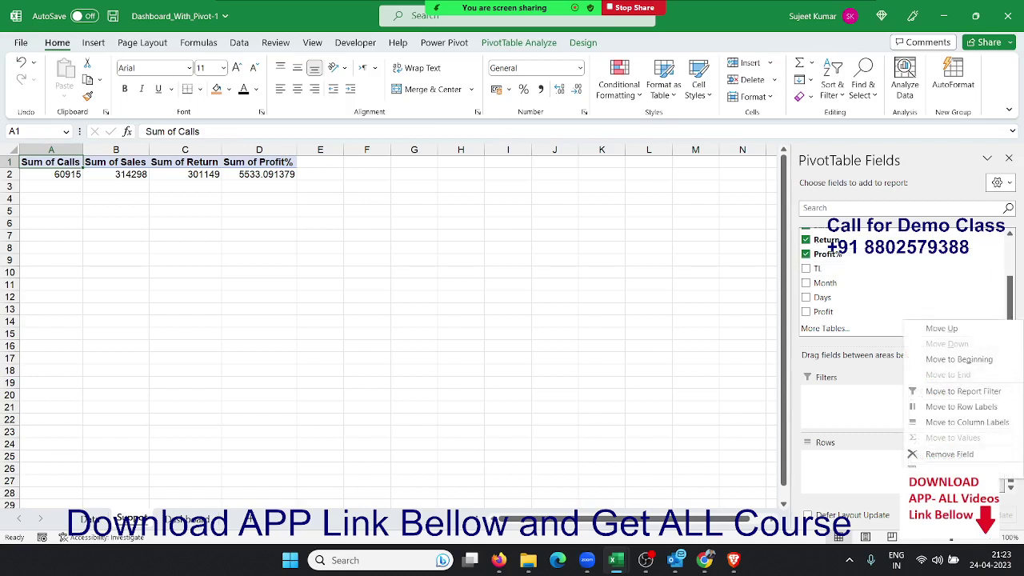
Step: Summarise Profit% as an Average and format it in Percent Style (50%)
left_click(948, 471)
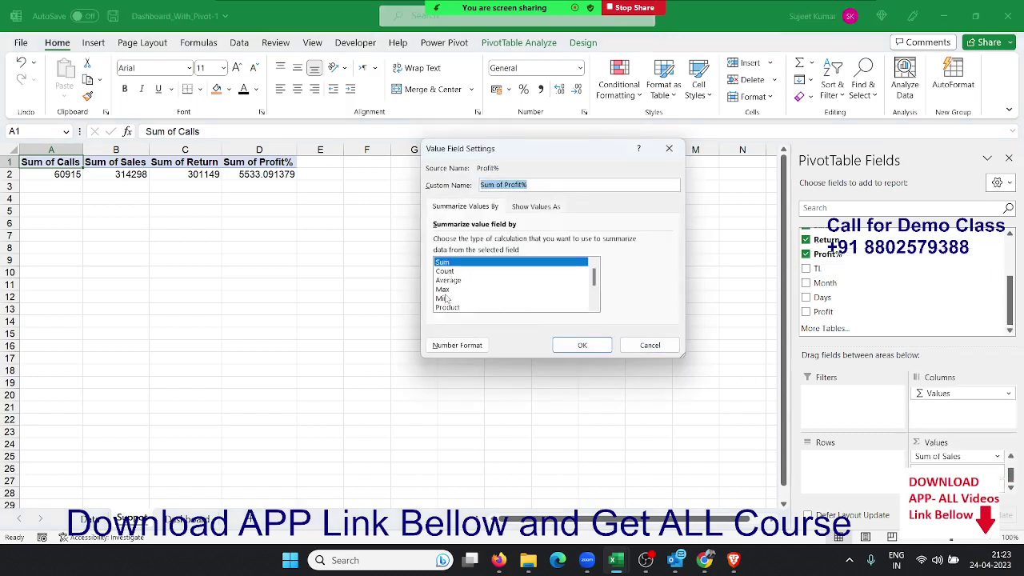
left_click(448, 280)
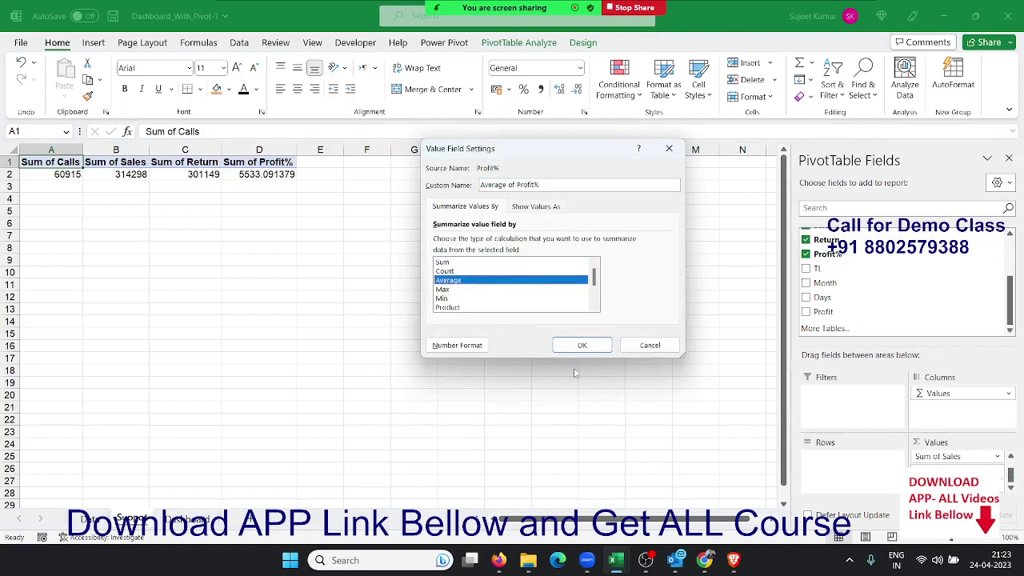
left_click(589, 347)
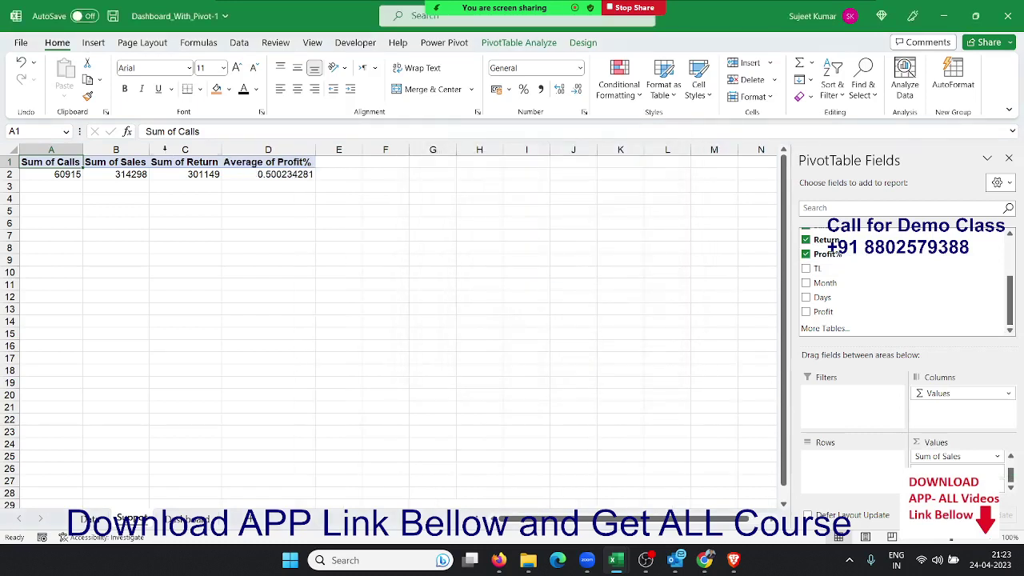
left_click(278, 174)
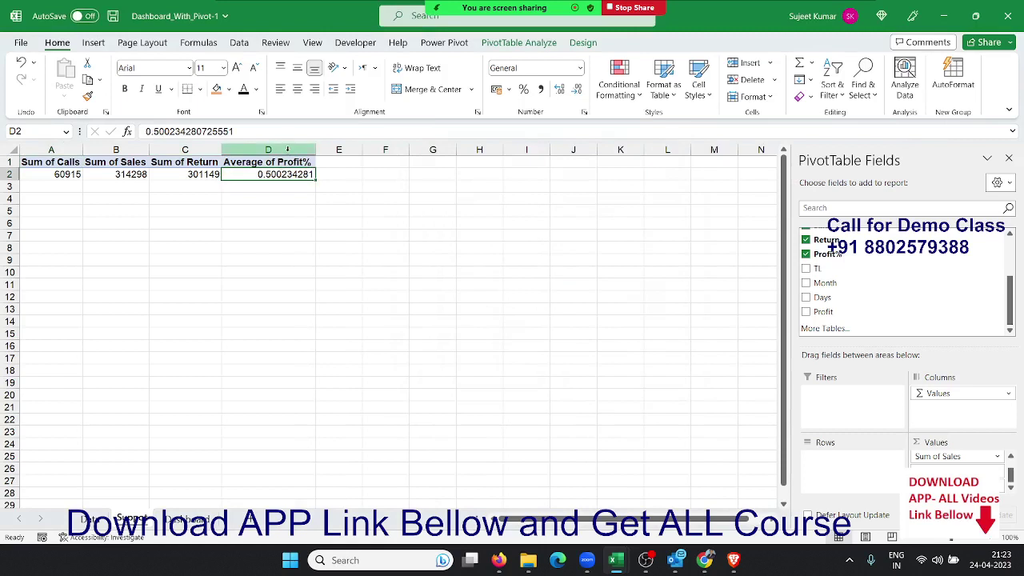
key("ctrl+shift+5")
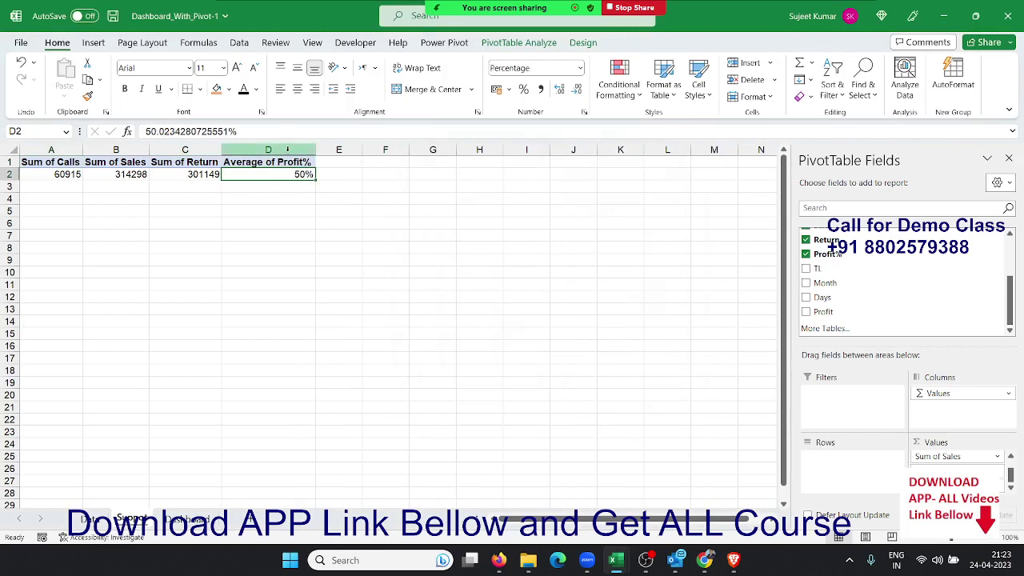
Step: Return to the Dashboard sheet with the Total Calls card's value cell selected
left_click(152, 178)
left_click(136, 179)
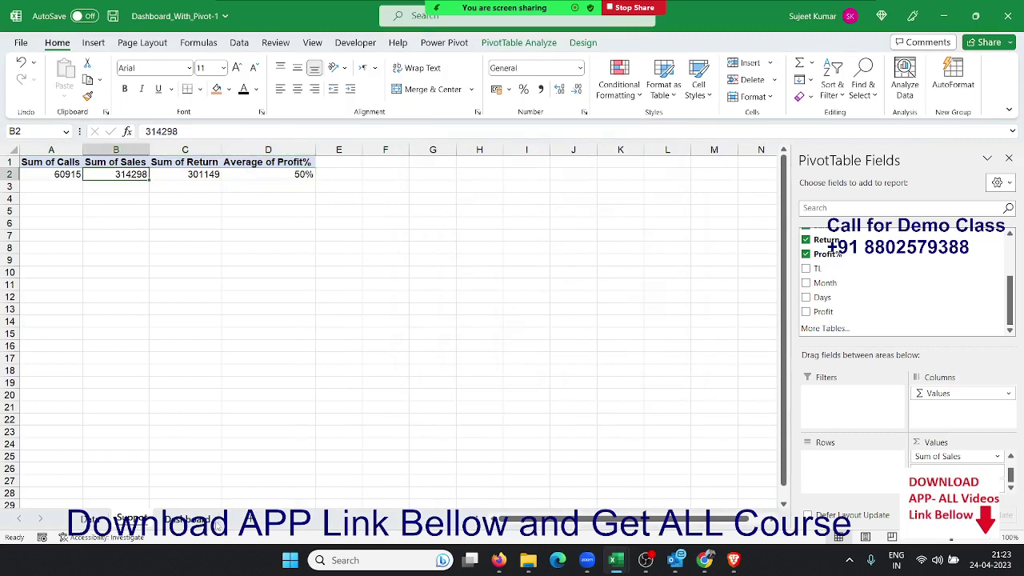
key("ctrl+Page_Down")
left_click(418, 184)
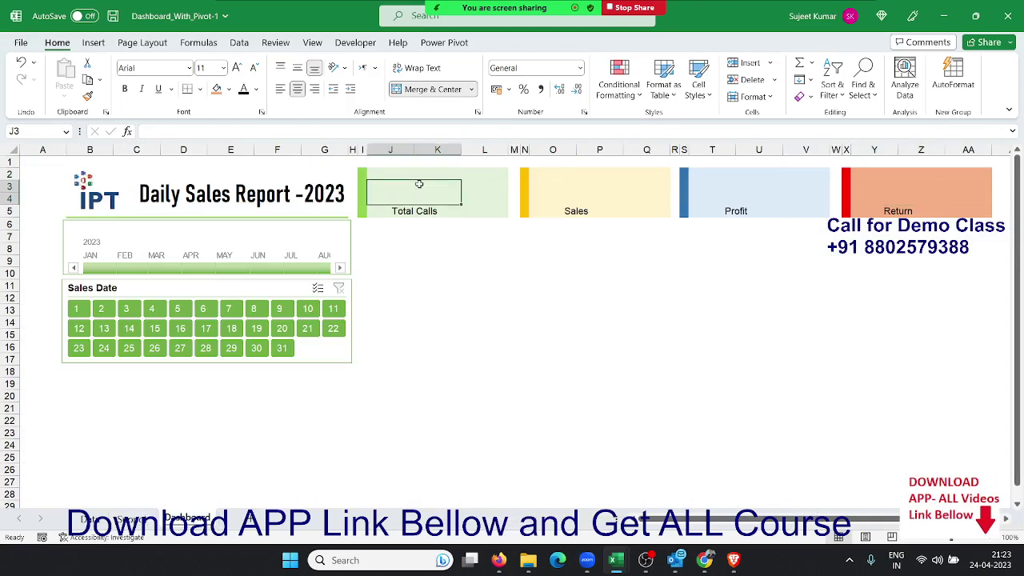
Step: Link the Total Calls card to the pivot's Sum of Calls total (60915)
type("=")
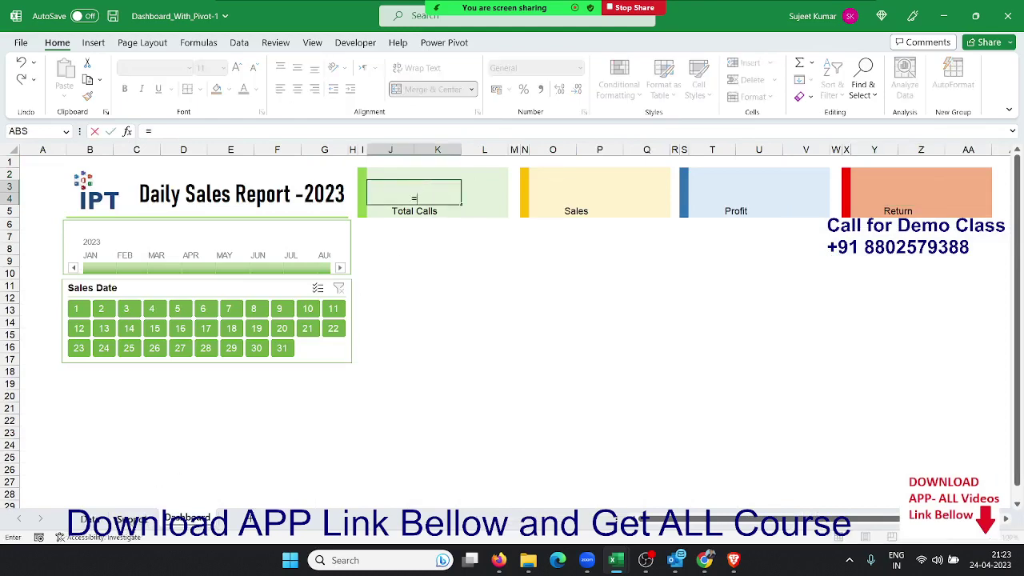
left_click(131, 519)
left_click(67, 175)
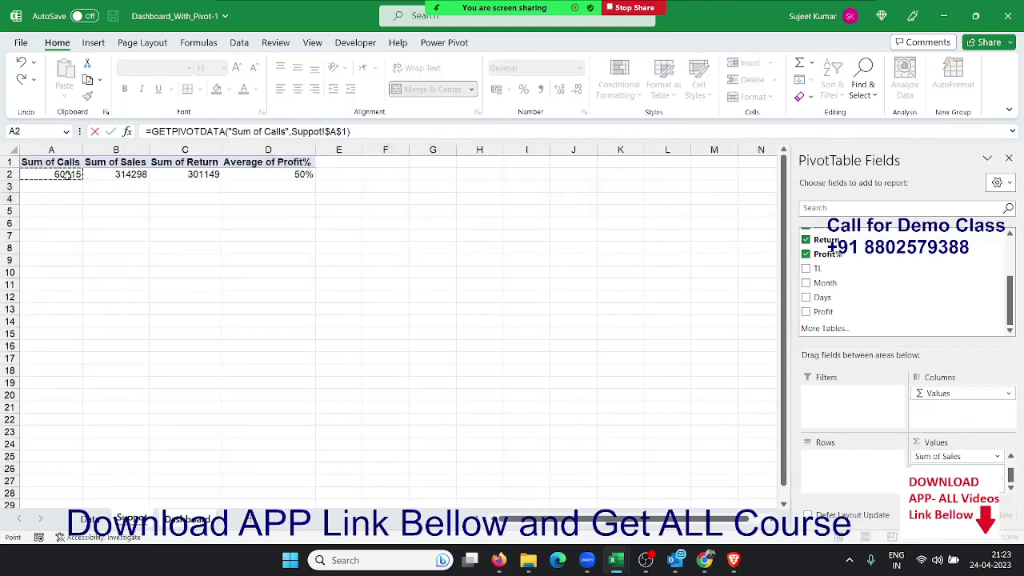
key("Return")
Step: Link the Sales card to the pivot's Sum of Sales total (314298)
key("Up")
key("Right")
key("Right")
key("Right")
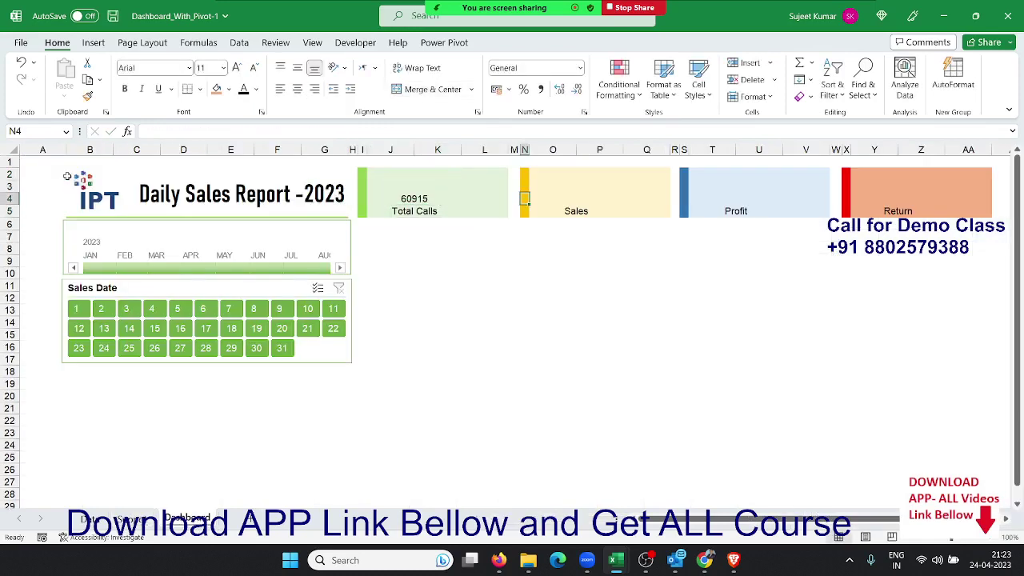
key("Right")
type("=")
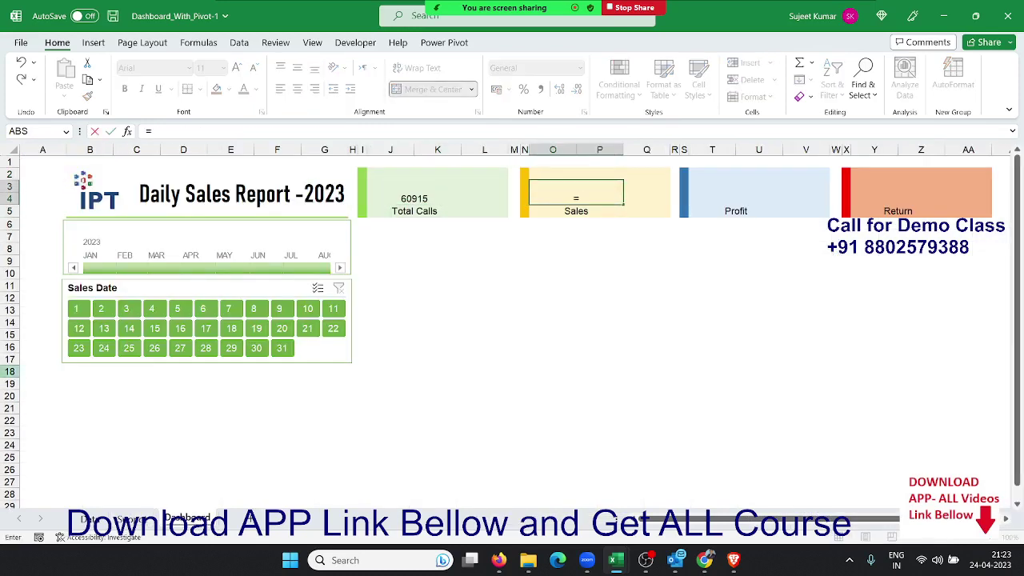
left_click(131, 519)
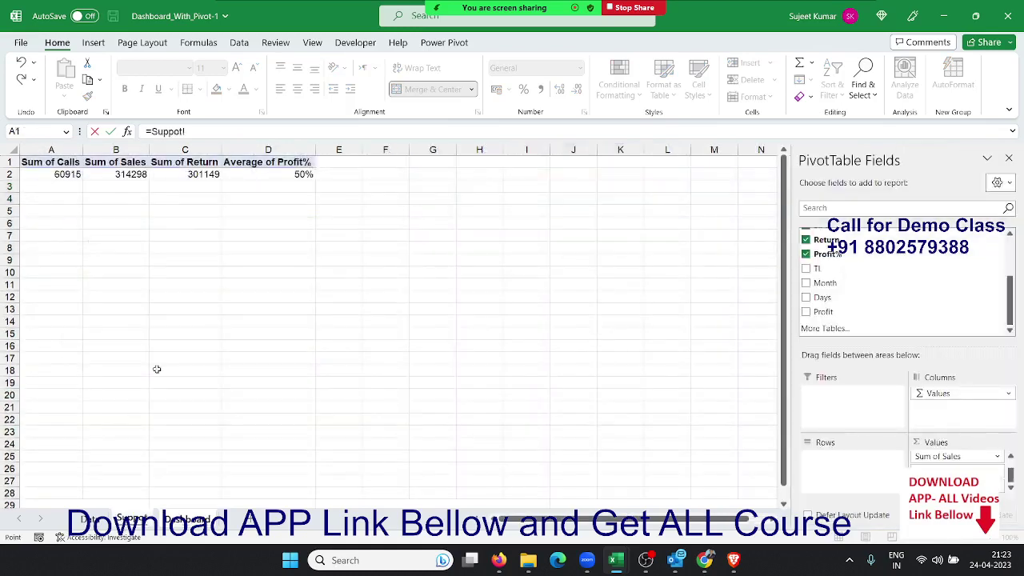
left_click(125, 176)
key("Return")
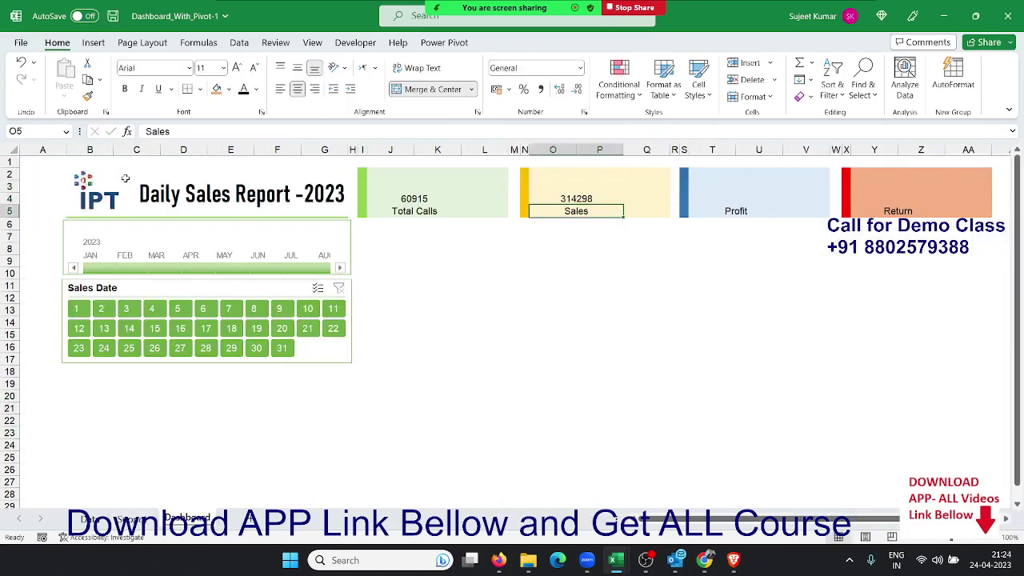
Step: Link the Profit card to the pivot's Average of Profit% value (0.500234281)
key("Up")
key("Right")
key("Right")
key("Right")
key("Right")
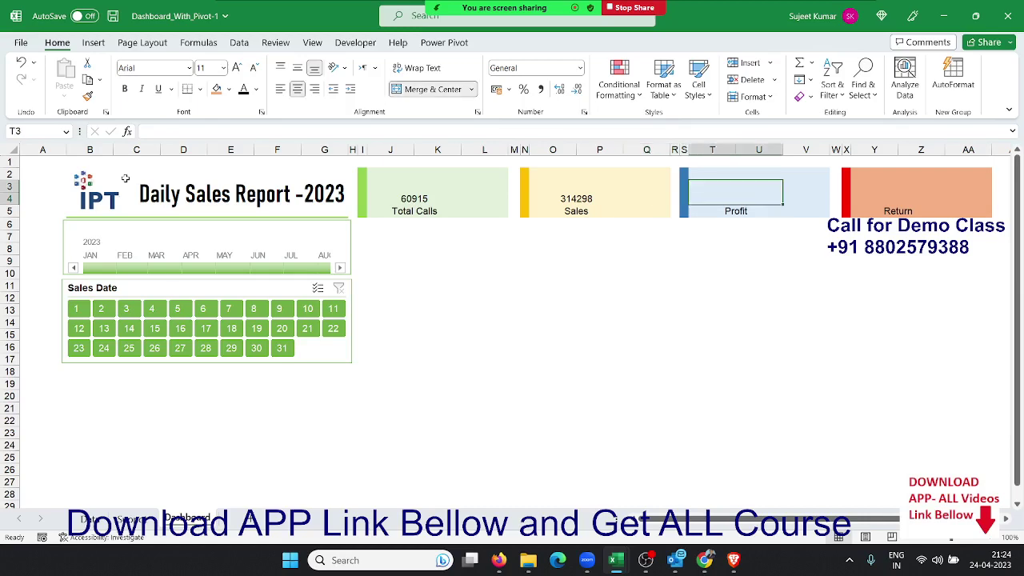
type("=")
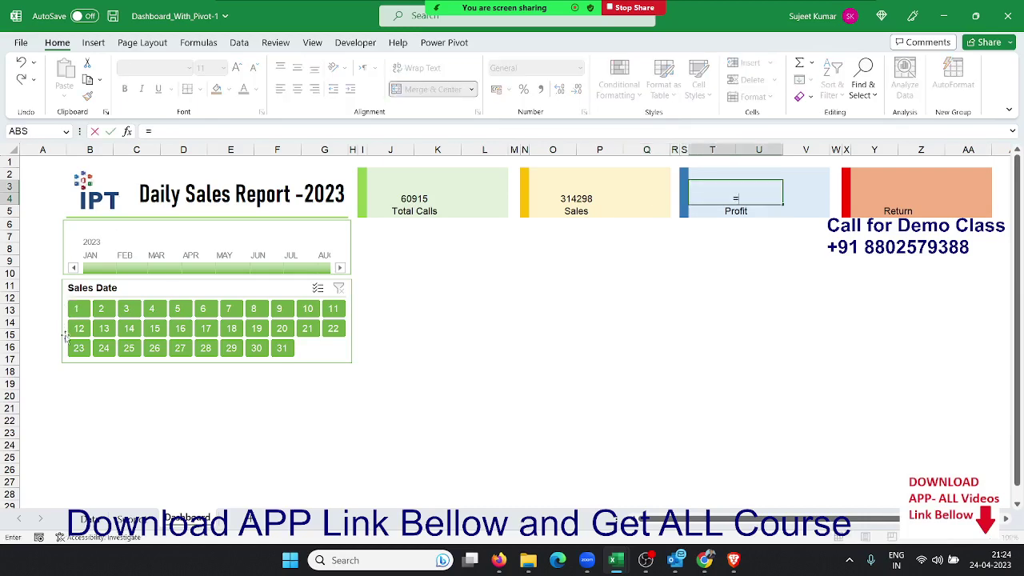
left_click(132, 520)
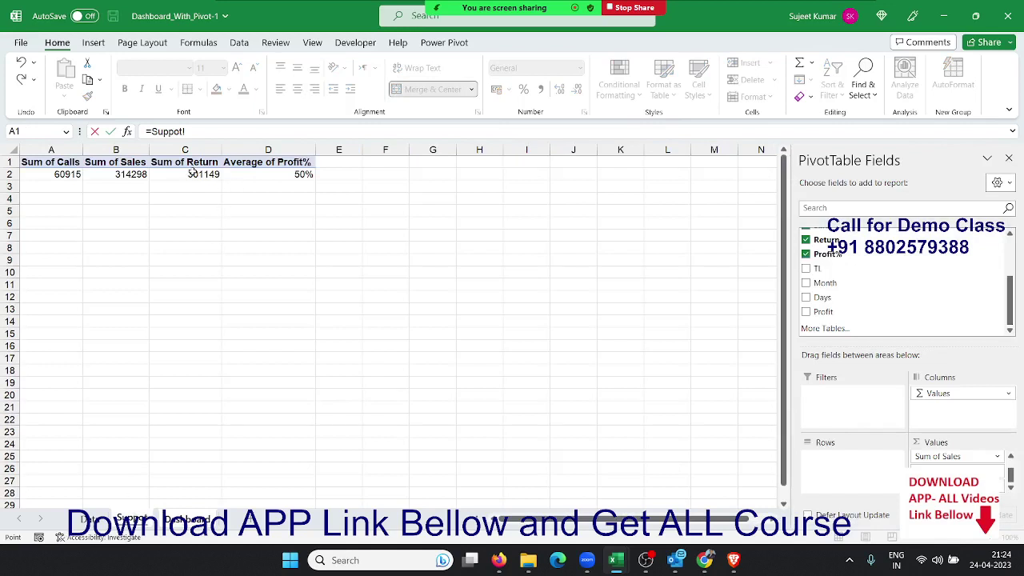
left_click(266, 175)
key("Return")
Step: Link the Return card to the pivot's Sum of Return total (301149)
key("Up")
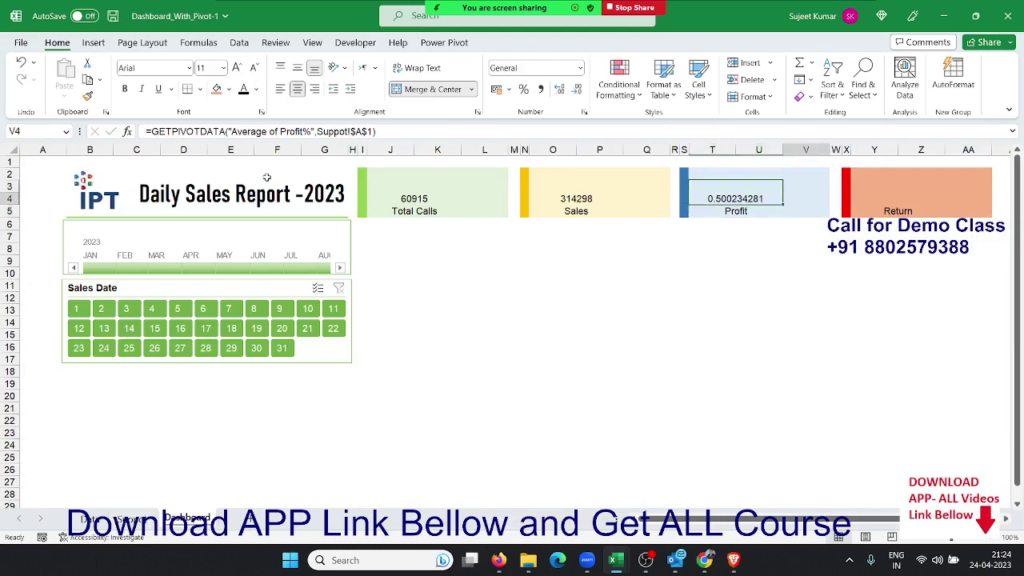
key("Right")
key("Right")
key("Right")
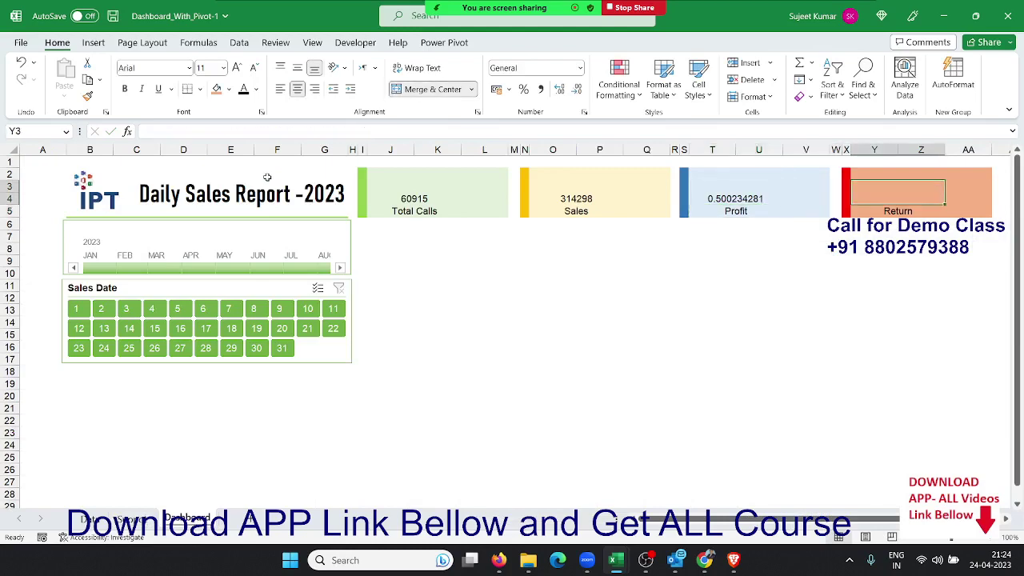
type("=")
left_click(124, 520)
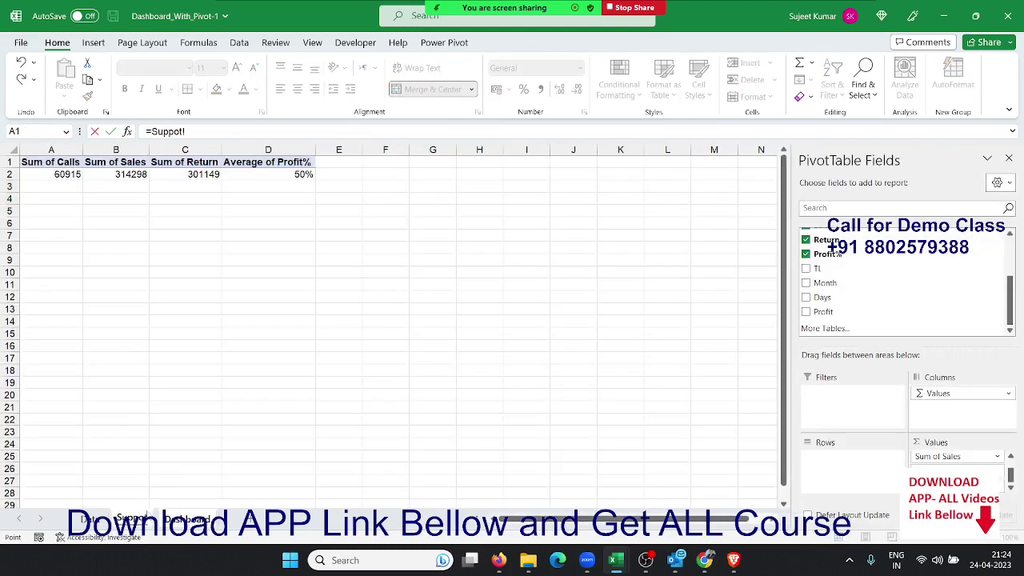
left_click(203, 174)
key("Return")
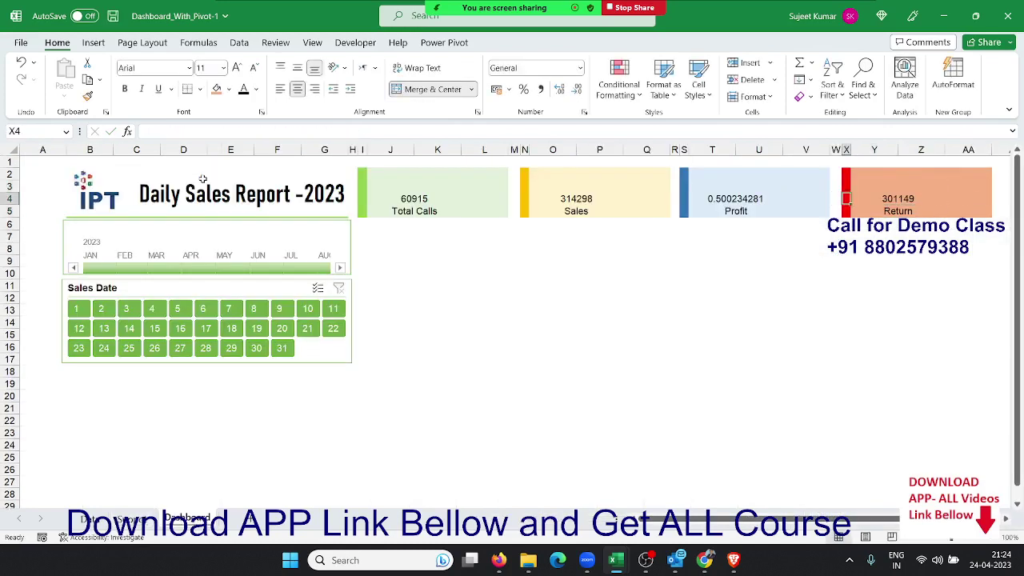
key("Left")
key("Left")
key("Left")
key("Left")
key("Left")
key("Left")
key("Left")
key("Left")
key("Left")
key("Left")
key("Left")
key("Left")
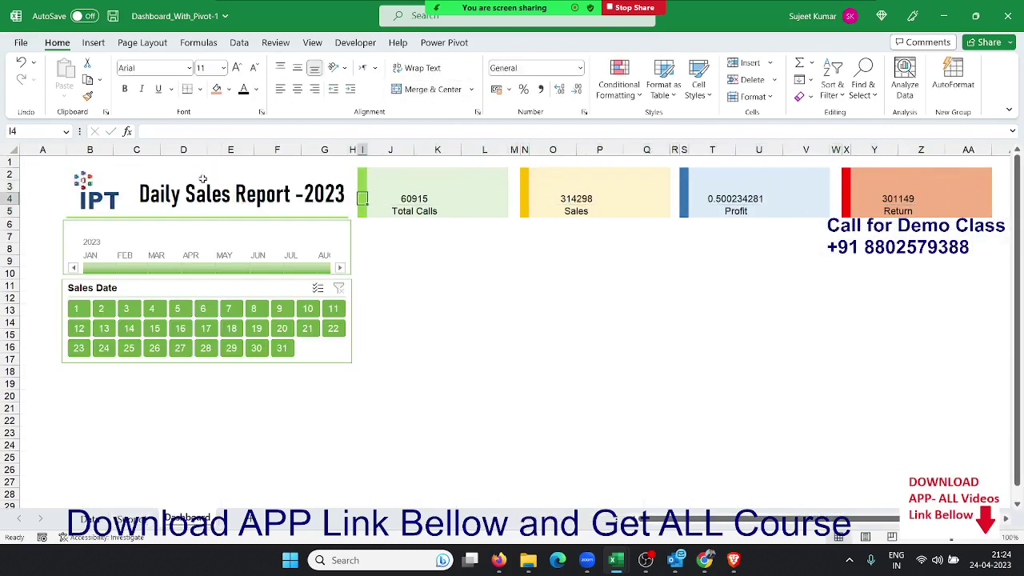
key("Right")
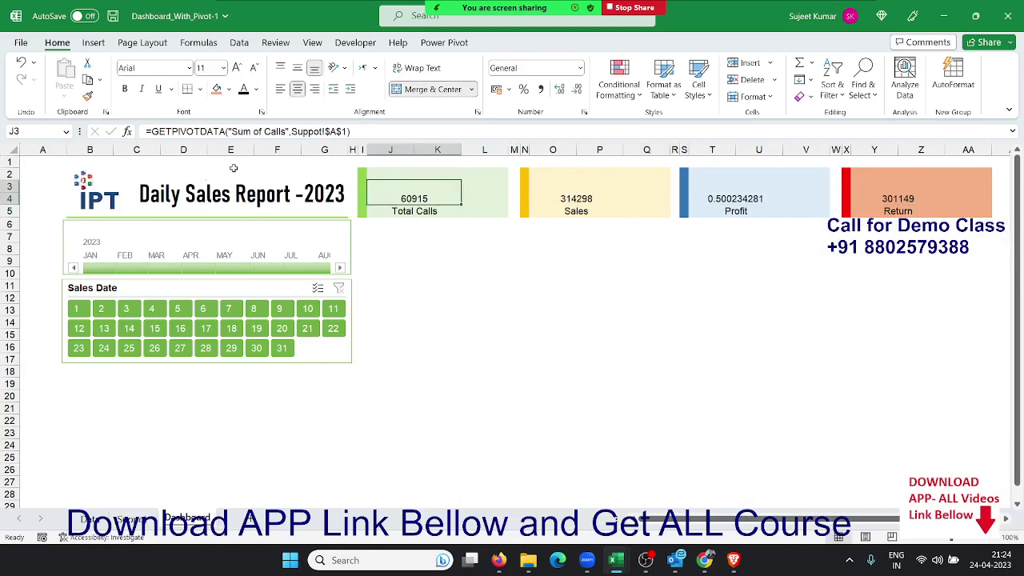
Step: Make the Total Calls figure size 22, bold and green
left_click(237, 67)
left_click(237, 67)
left_click(237, 67)
left_click(237, 67)
left_click(237, 68)
left_click(237, 67)
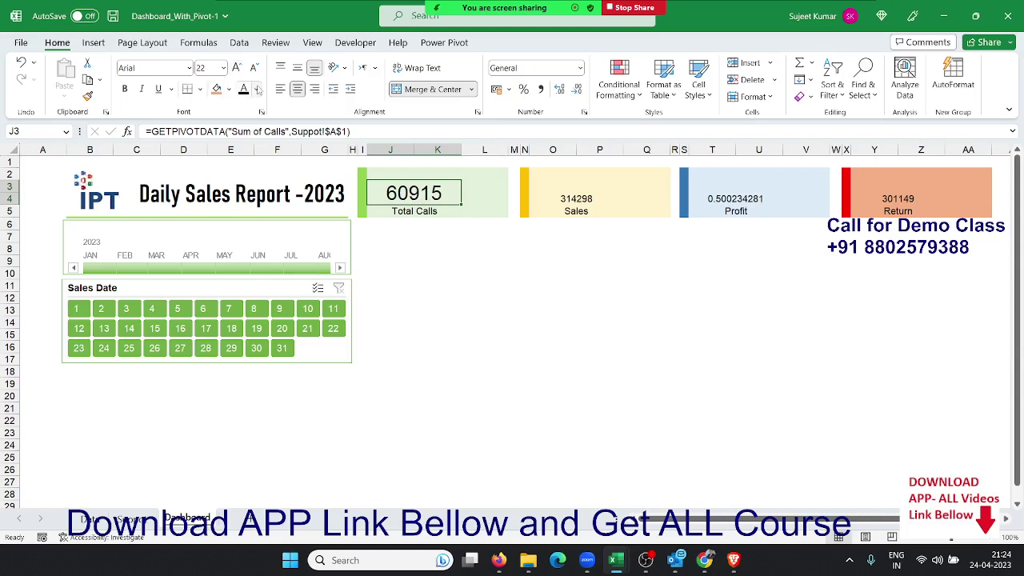
key("ctrl+b")
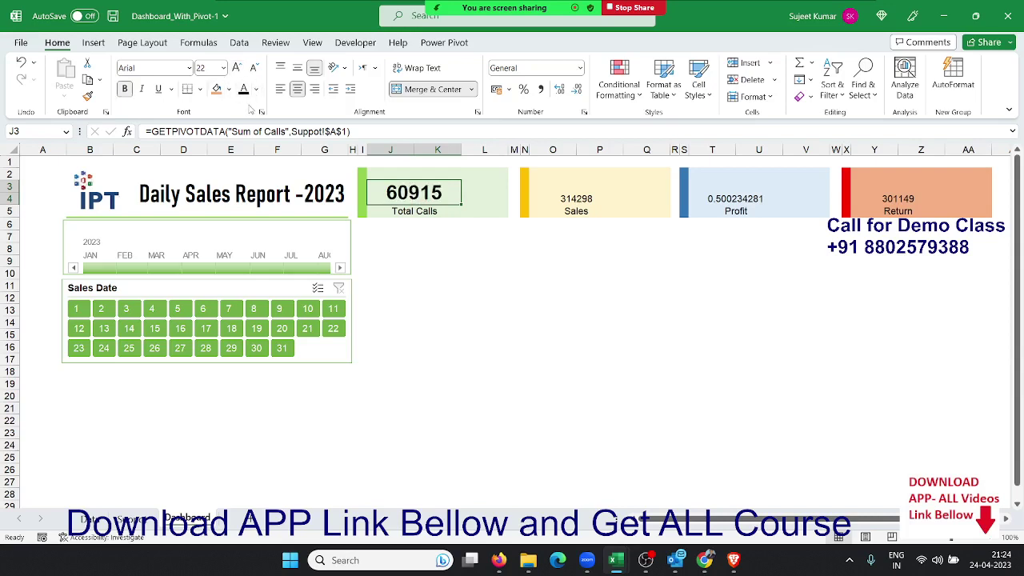
left_click(256, 89)
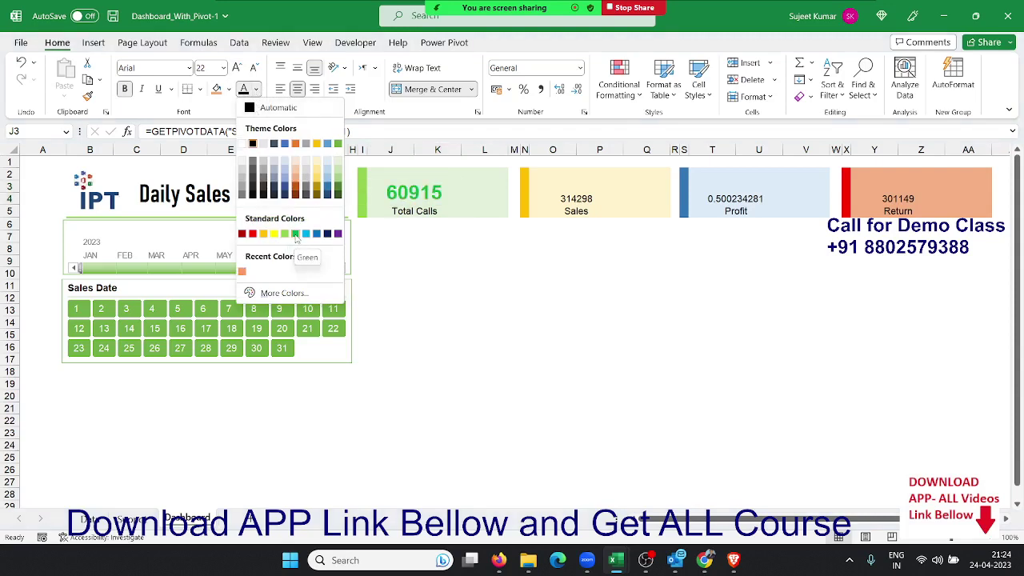
left_click(295, 235)
Step: Make the Sales figure 314298 size 20 in Gold, Accent 4, Darker 25%
left_click(551, 196)
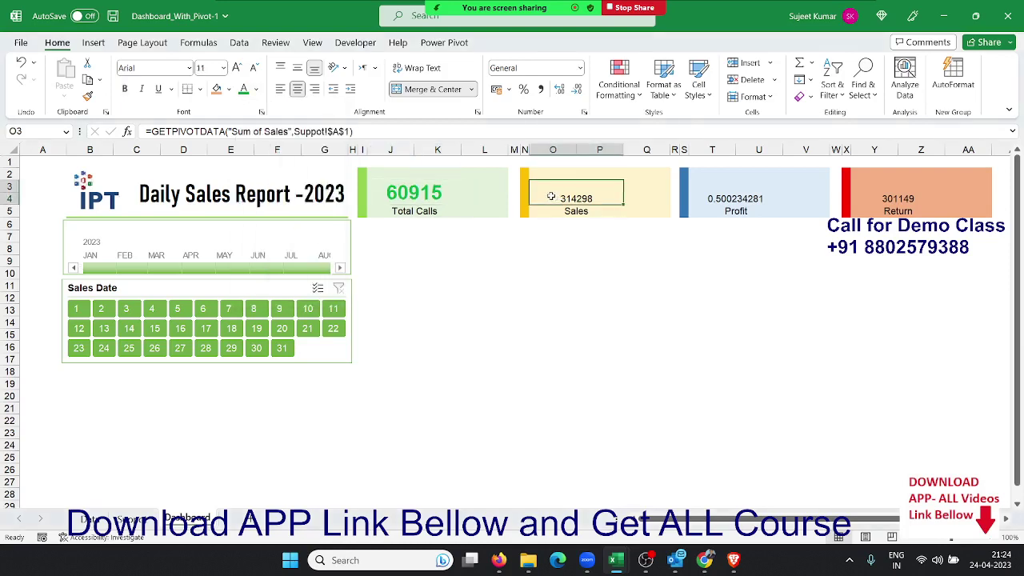
left_click(237, 67)
left_click(237, 67)
left_click(237, 67)
left_click(237, 67)
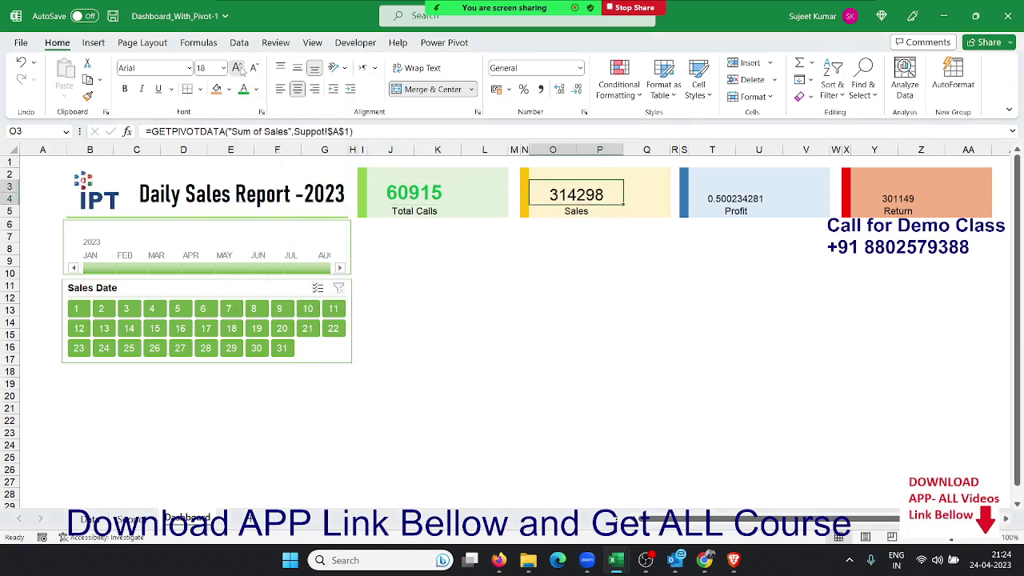
left_click(238, 69)
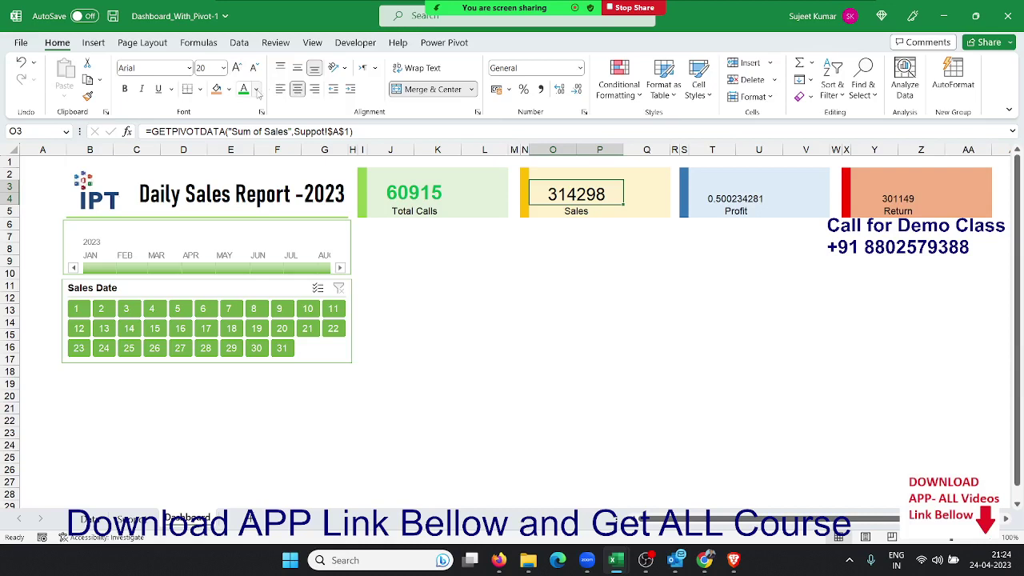
left_click(256, 89)
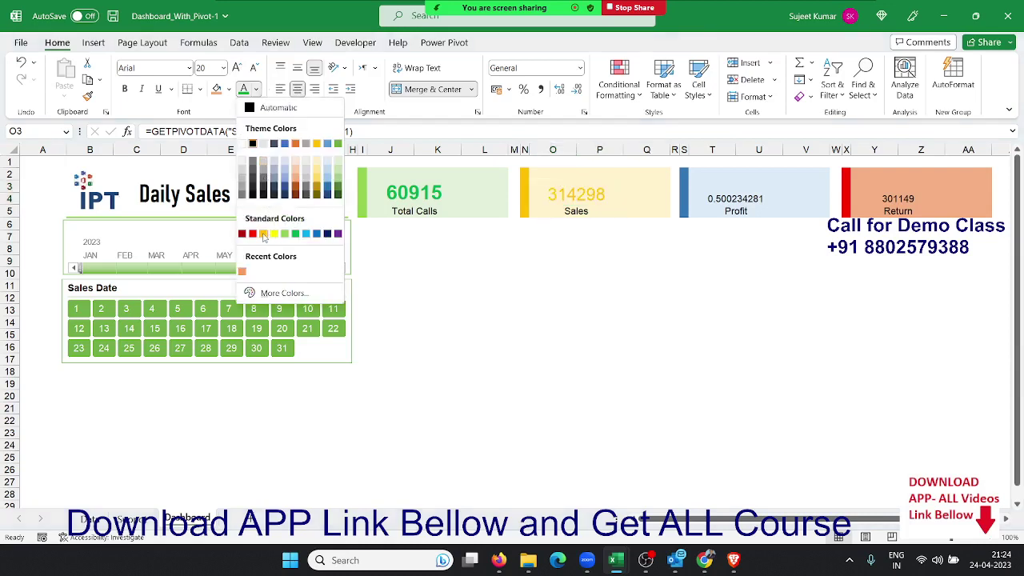
left_click(316, 194)
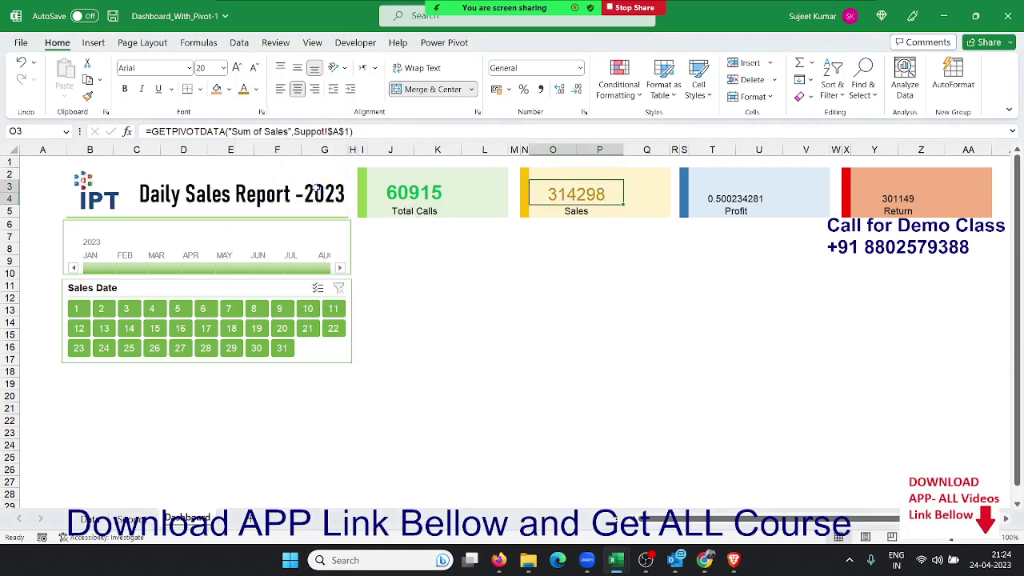
Step: Show the Profit figure as 50% in size 20, bold blue
left_click(715, 200)
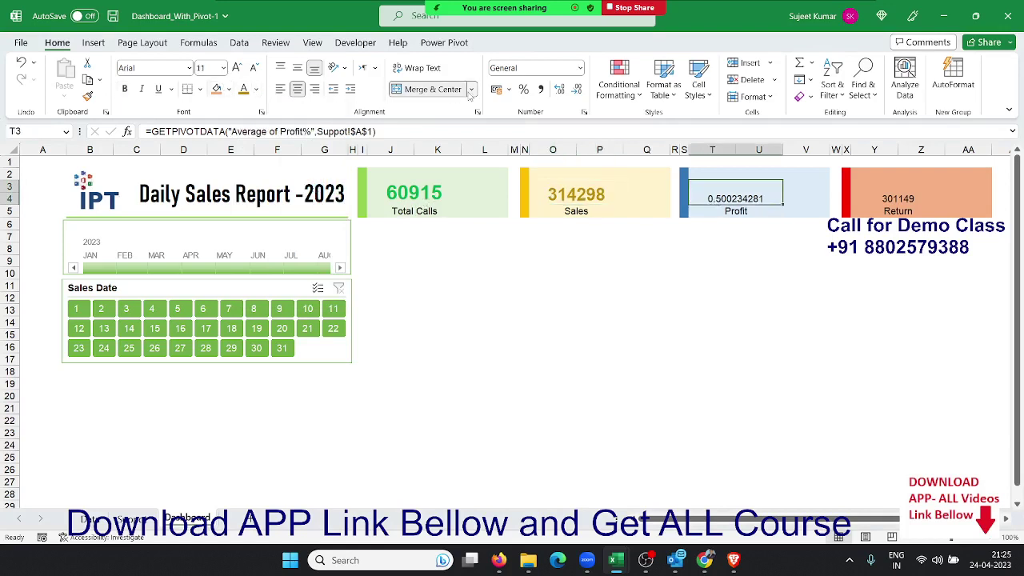
left_click(524, 90)
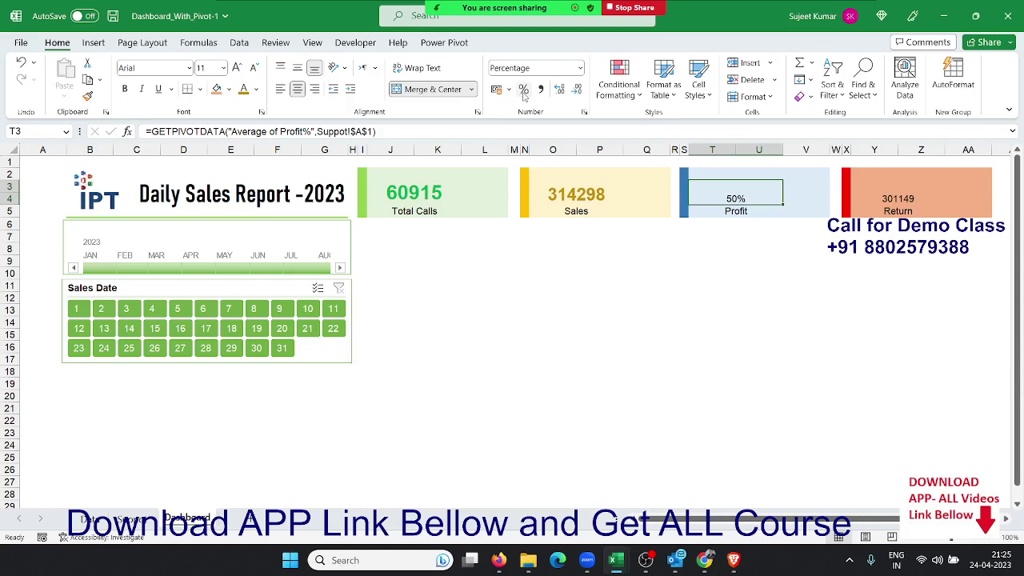
left_click(252, 71)
left_click(253, 71)
left_click(238, 69)
left_click(238, 69)
left_click(238, 69)
left_click(238, 69)
left_click(237, 69)
left_click(237, 69)
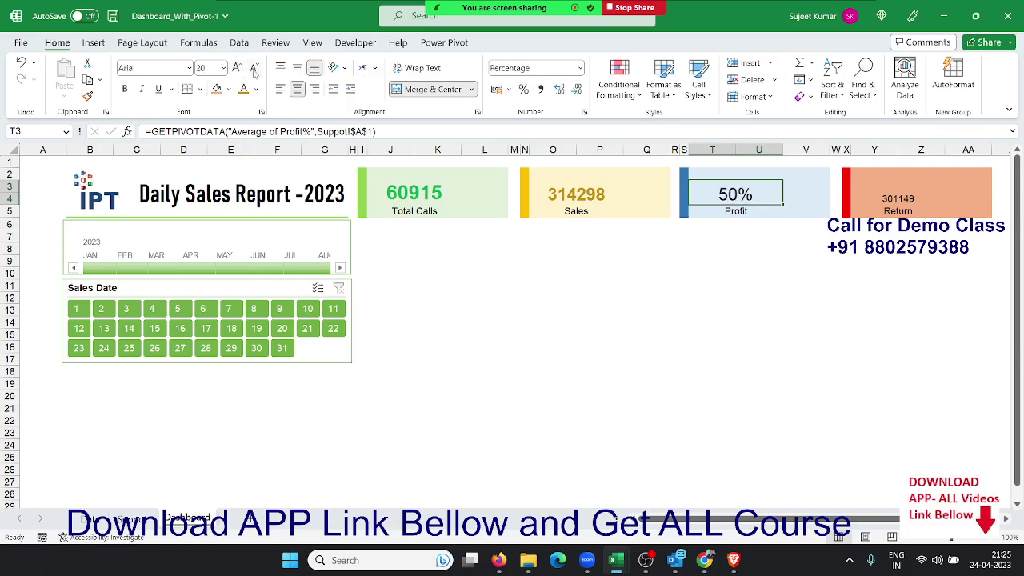
left_click(256, 89)
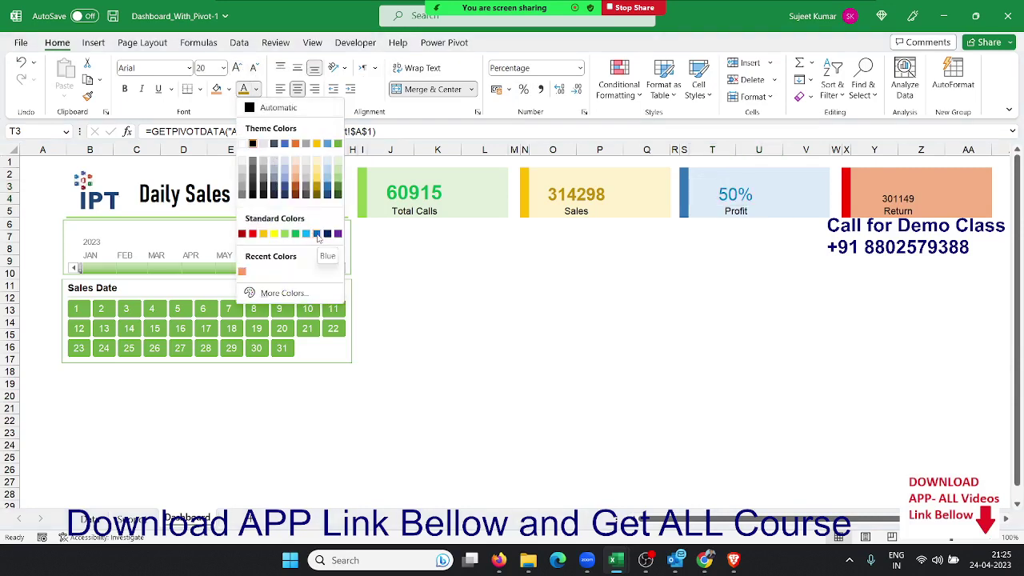
left_click(317, 234)
key("ctrl+b")
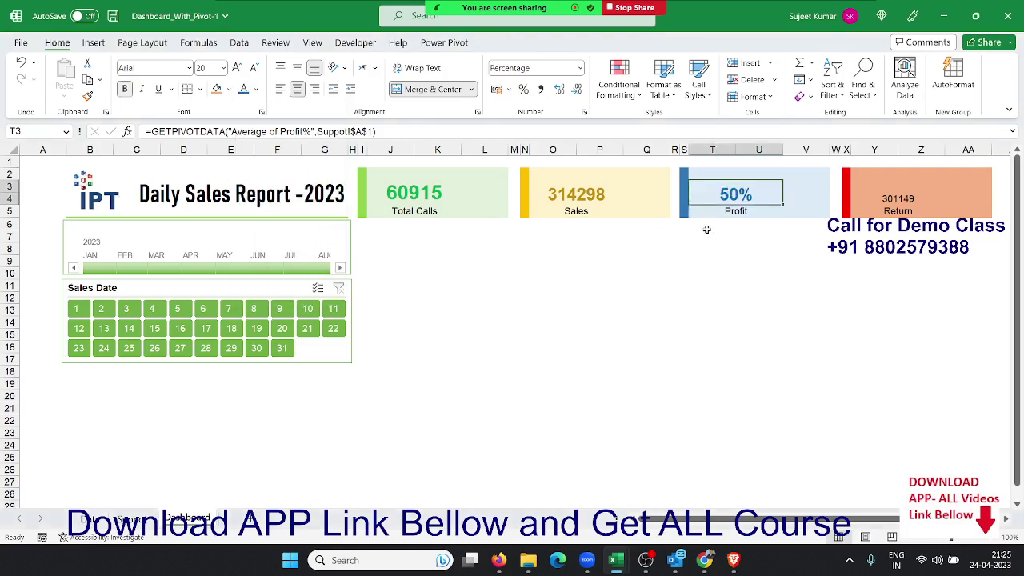
Step: Make the Return figure 301149 size 16, bold and dark red
left_click(884, 200)
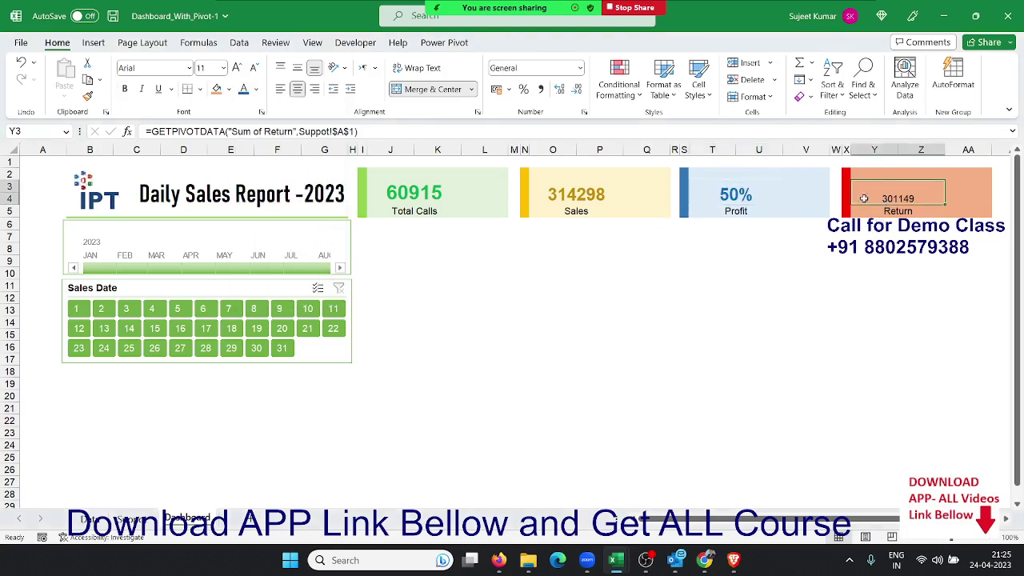
left_click(237, 67)
left_click(236, 67)
left_click(237, 67)
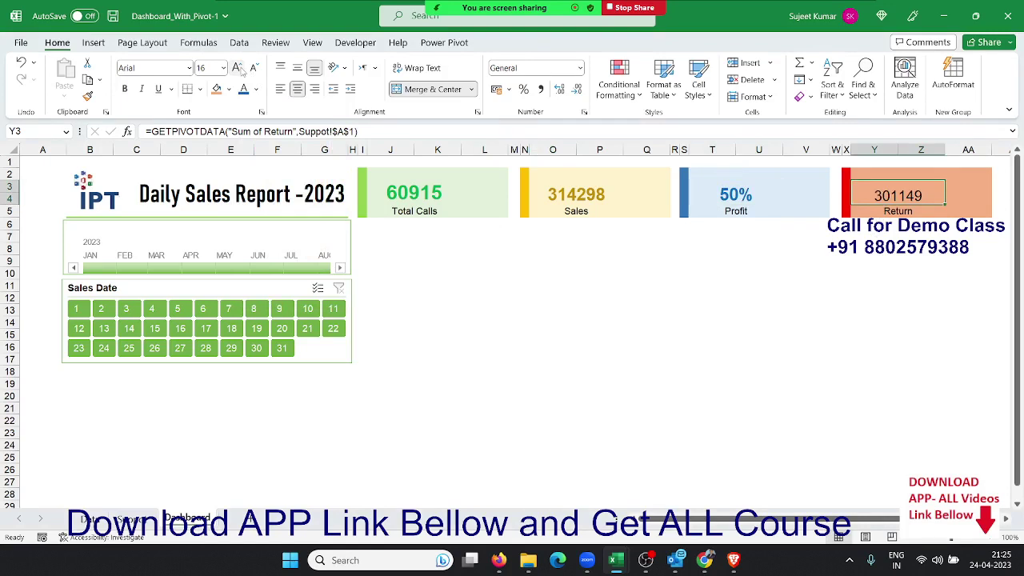
left_click(256, 90)
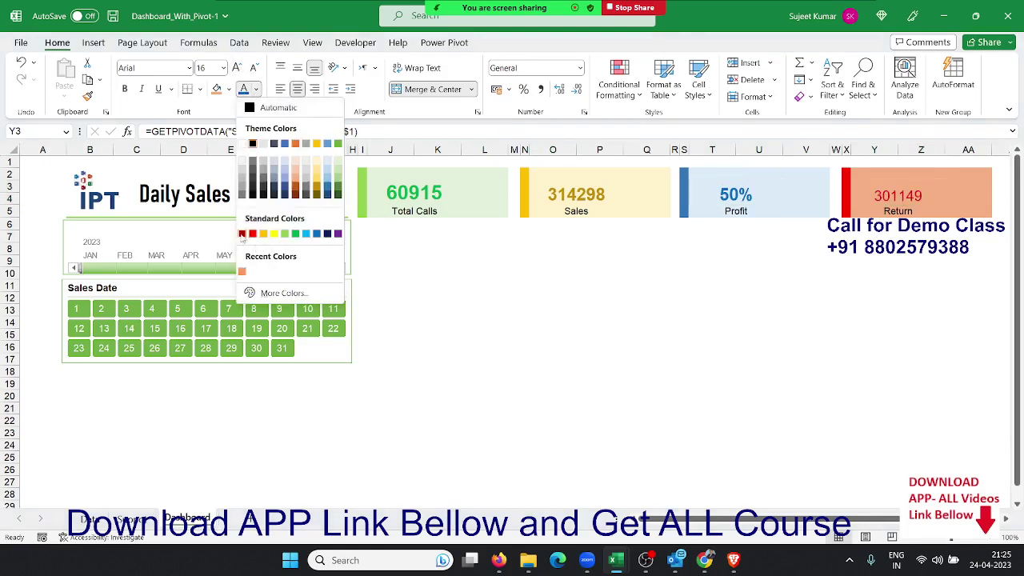
left_click(246, 234)
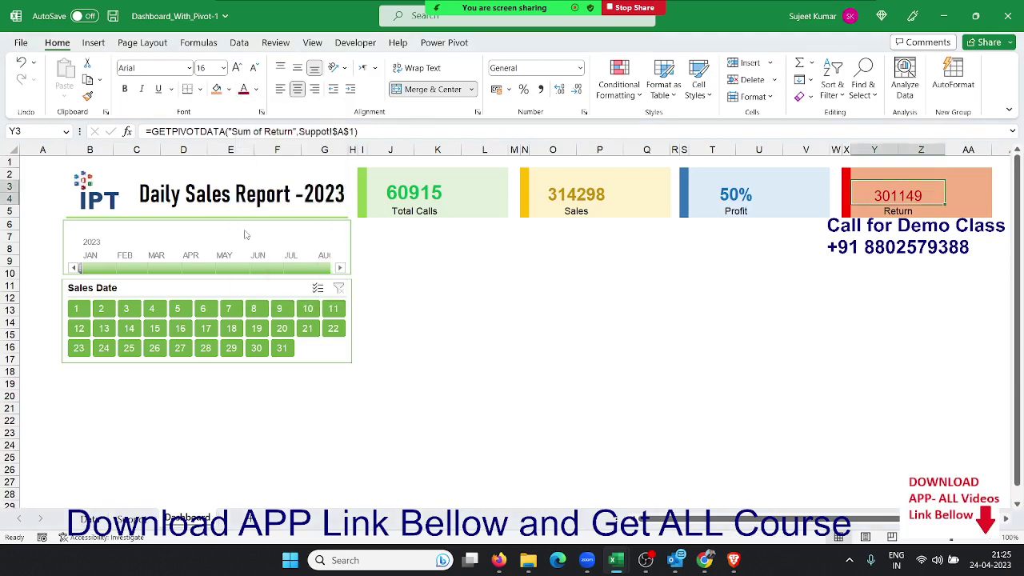
key("ctrl+b")
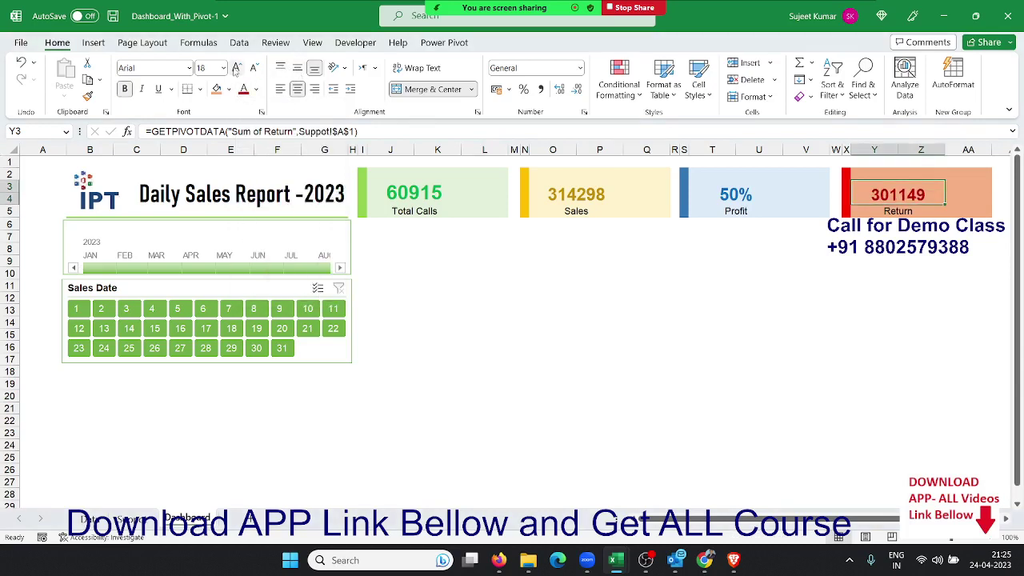
left_click(581, 273)
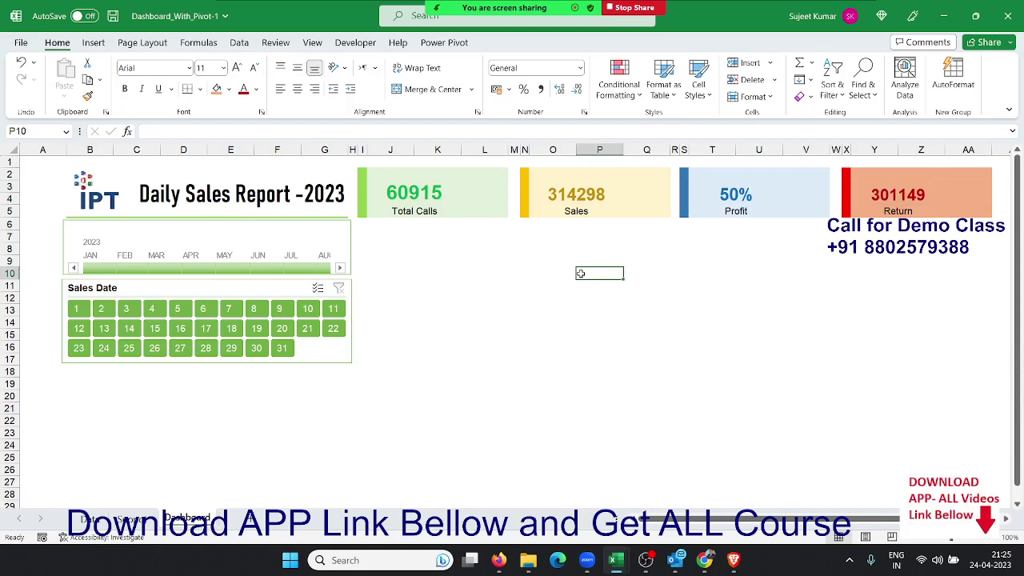
Step: Check the Total Calls card's GETPIVOTDATA formula, mark J8 for the chart, then open the Support sheet
left_click(890, 260)
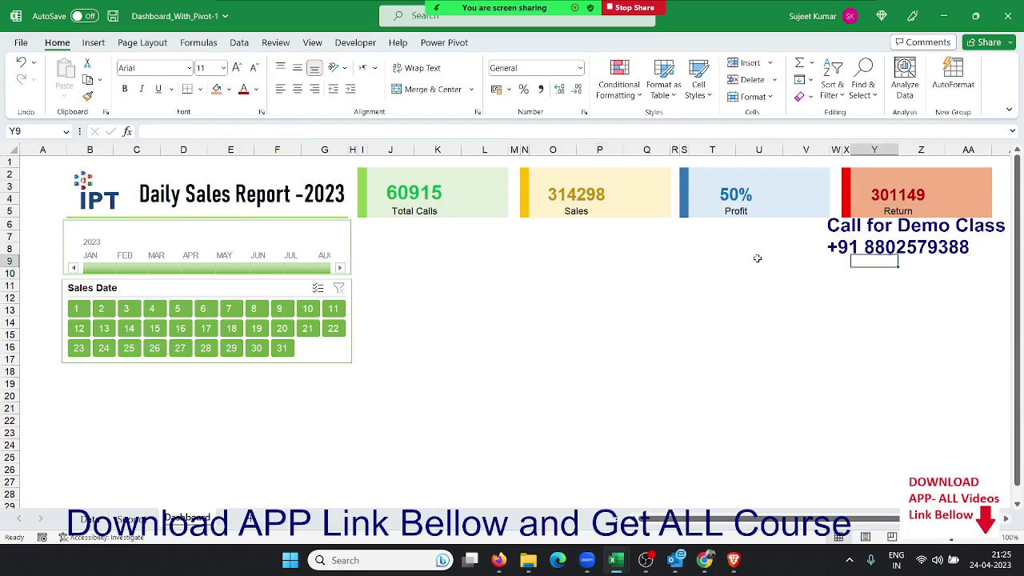
left_click(391, 333)
scroll(392, 333, "down", 3)
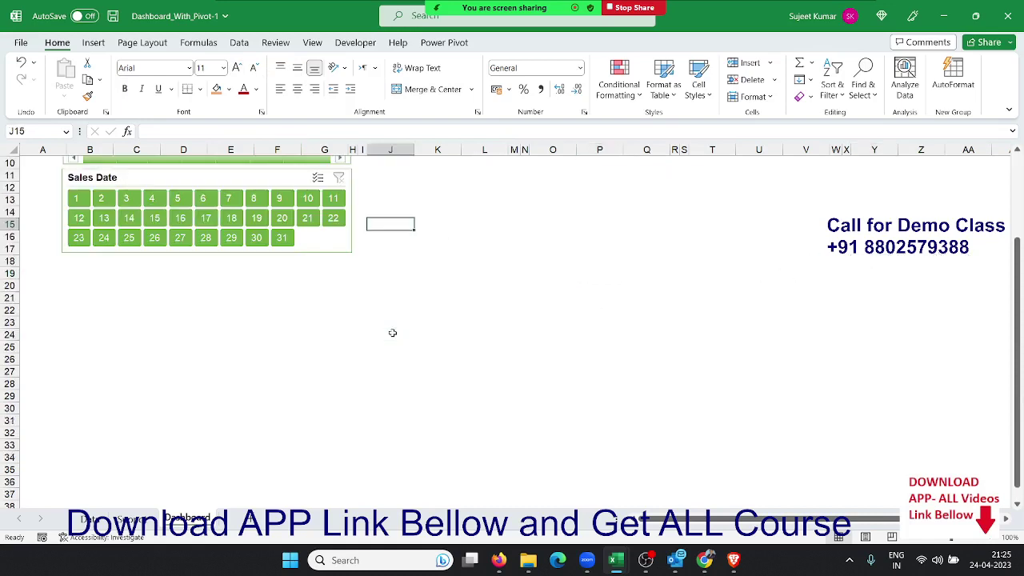
scroll(393, 333, "up", 3)
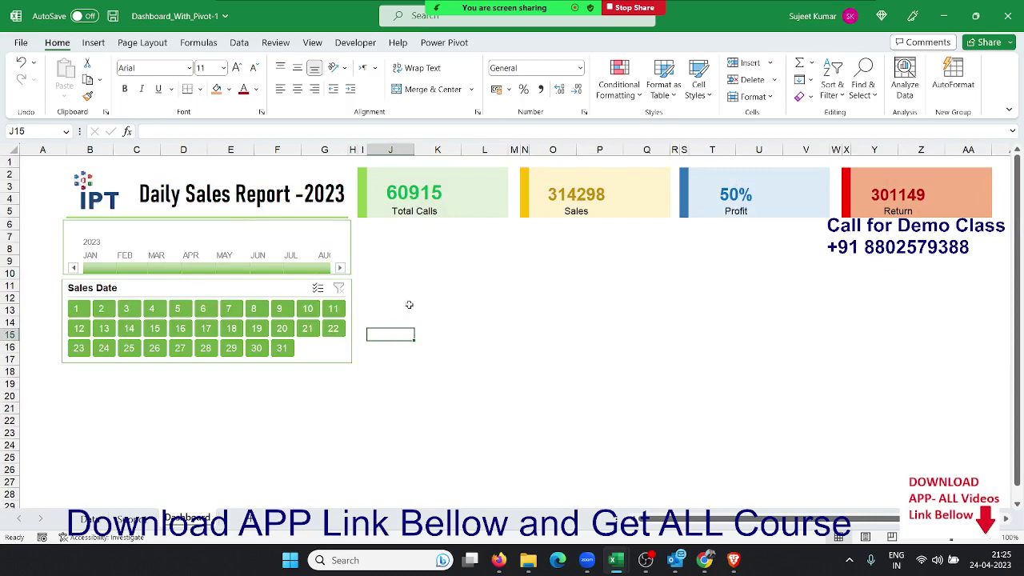
left_click(383, 235)
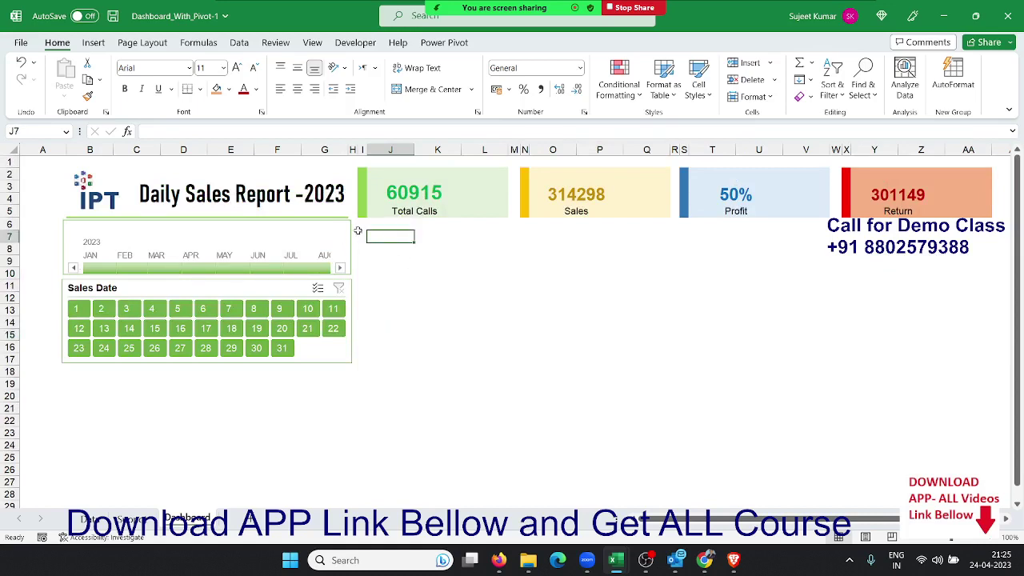
left_click(410, 190)
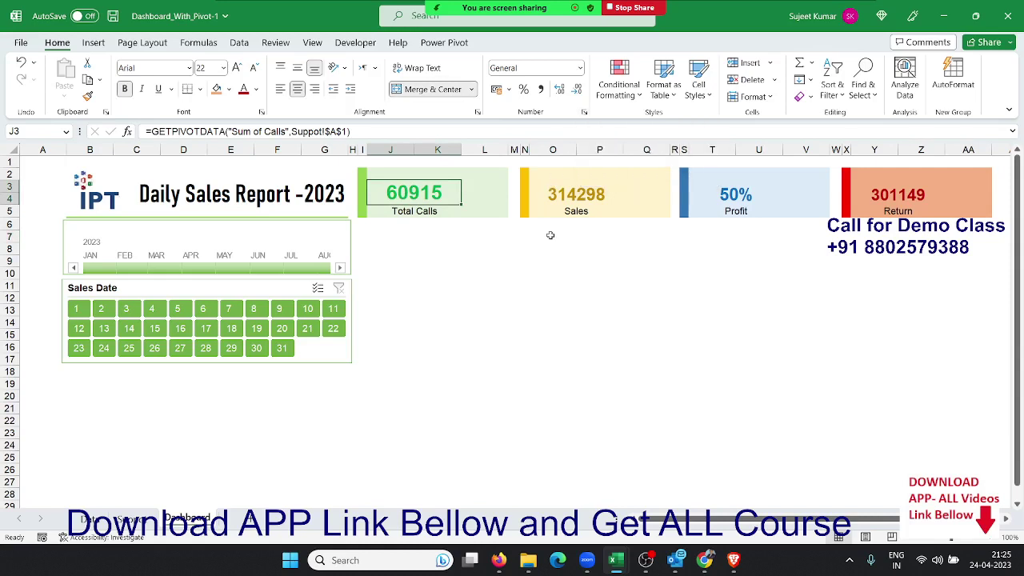
left_click(465, 258)
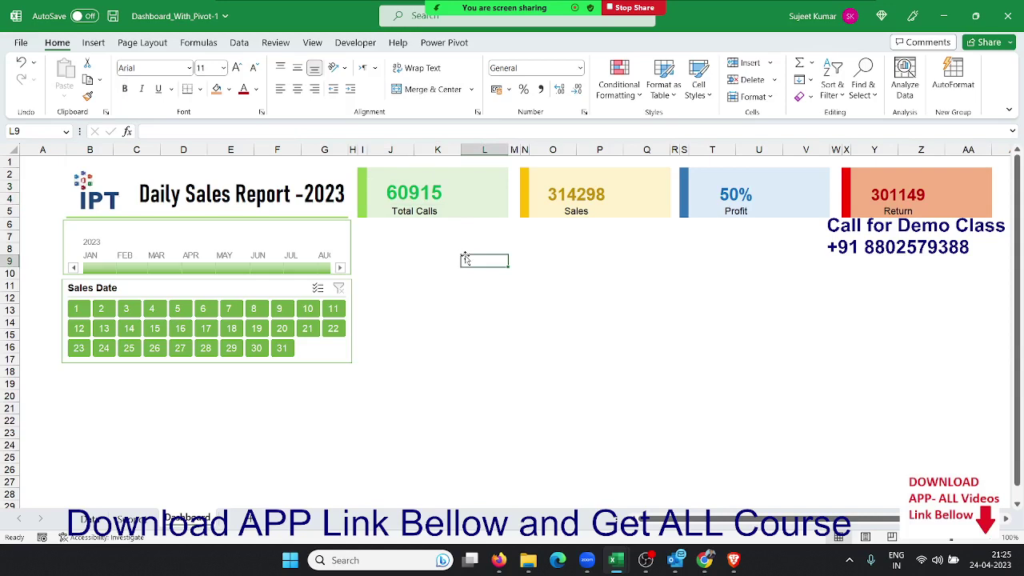
left_click(410, 248)
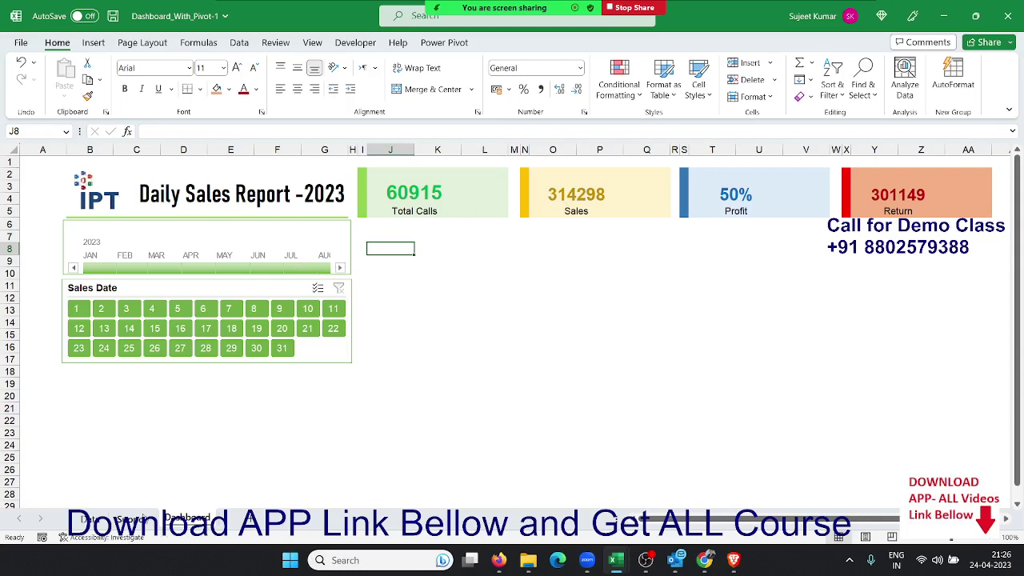
left_click(132, 518)
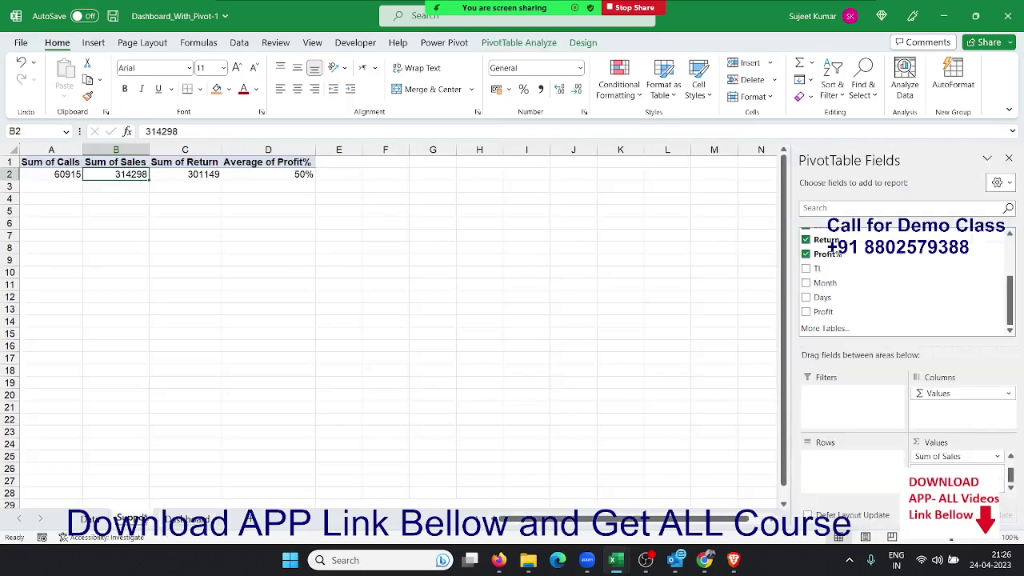
Step: Copy the summary pivot A1:D2 and paste it at A9
left_click(61, 156)
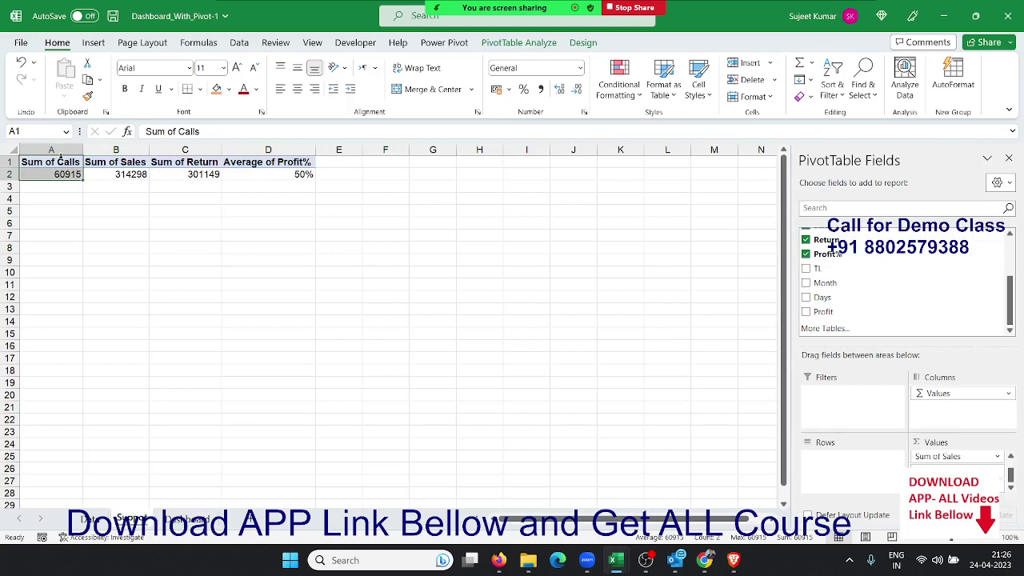
left_click(109, 175)
key("Up")
key("Left")
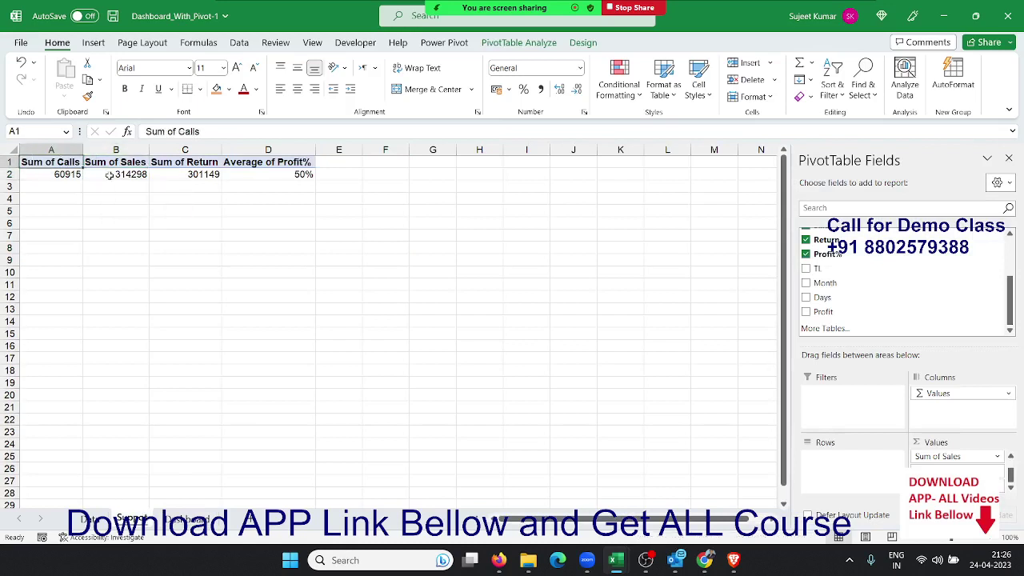
key("shift+Right")
key("shift+Right")
key("shift+Right")
key("shift+Down")
key("ctrl+c")
key("Down")
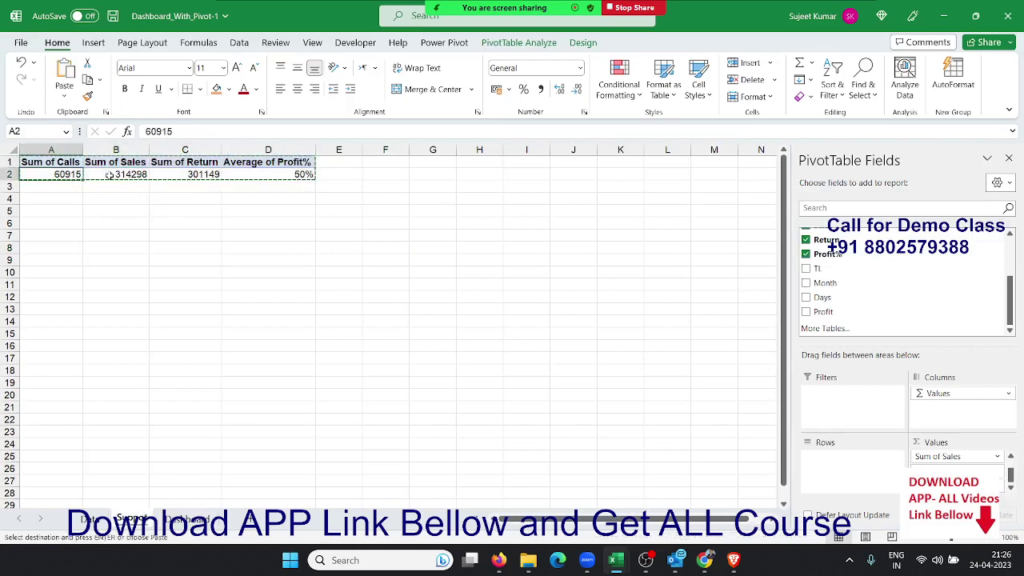
key("Down")
key("Down")
key("Down")
key("Down")
key("Down")
key("ctrl+v")
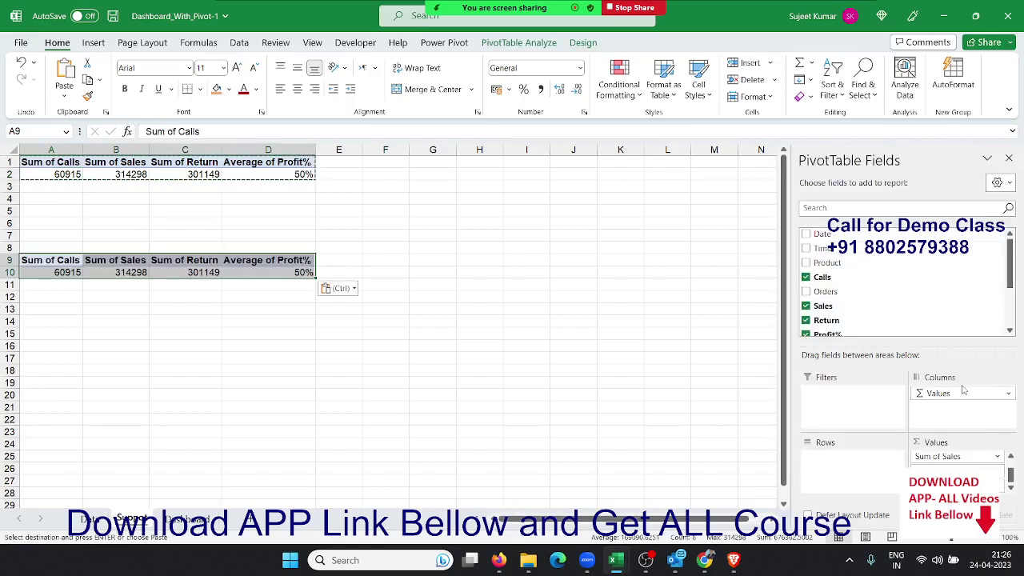
Step: Remove Return, Calls and Profit% from the copy, add Orders to Values and Days to Rows
left_click_drag(952, 471, 976, 329)
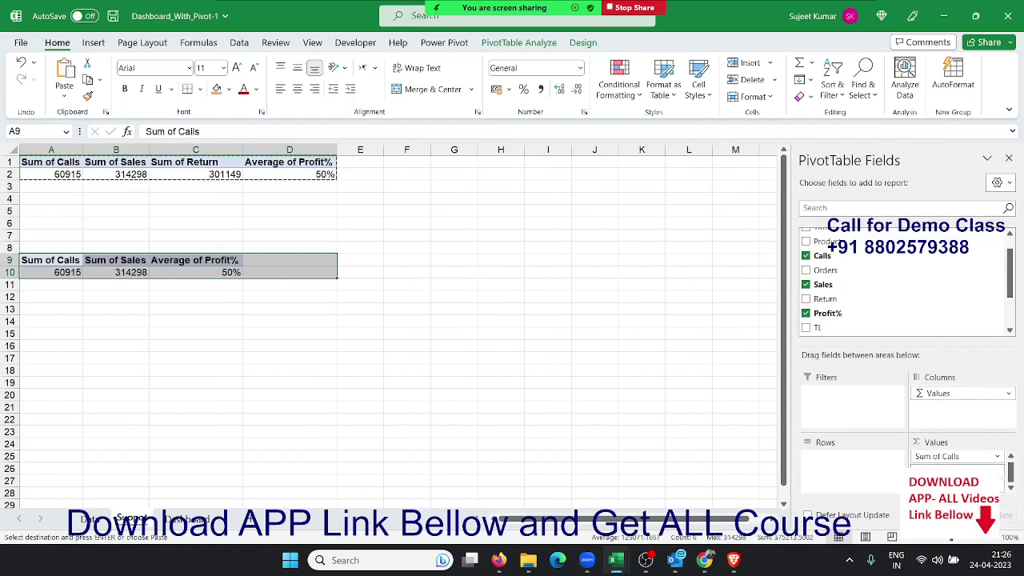
left_click_drag(937, 456, 960, 277)
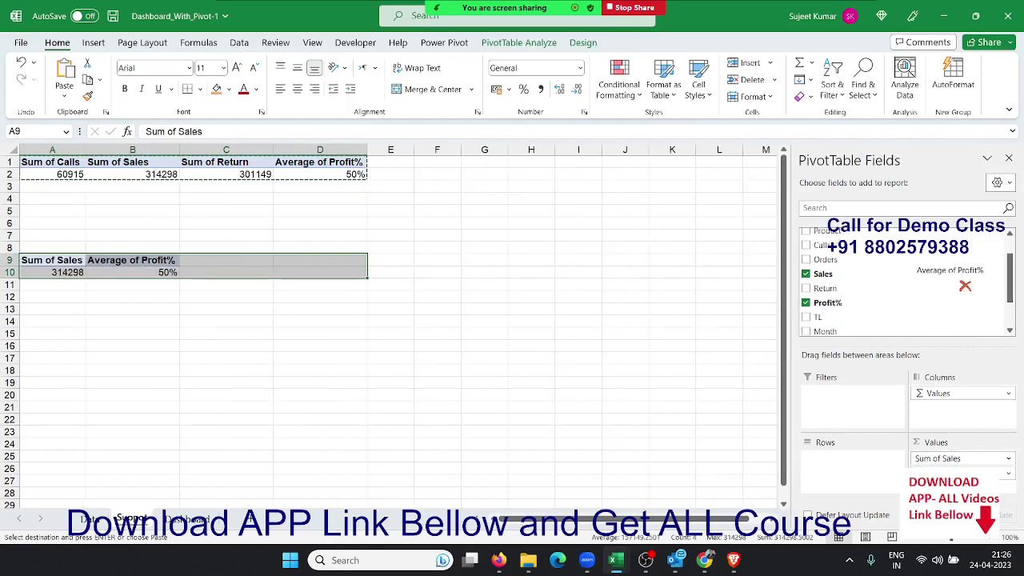
left_click_drag(952, 473, 960, 280)
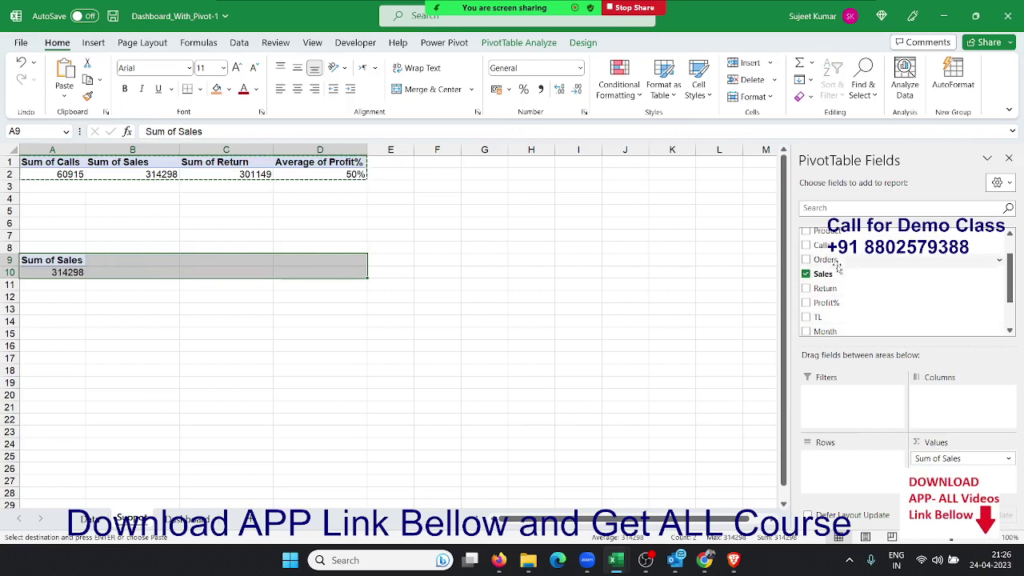
mouse_move(832, 260)
left_mouse_down()
mouse_move(917, 460)
mouse_move(928, 462)
left_mouse_up()
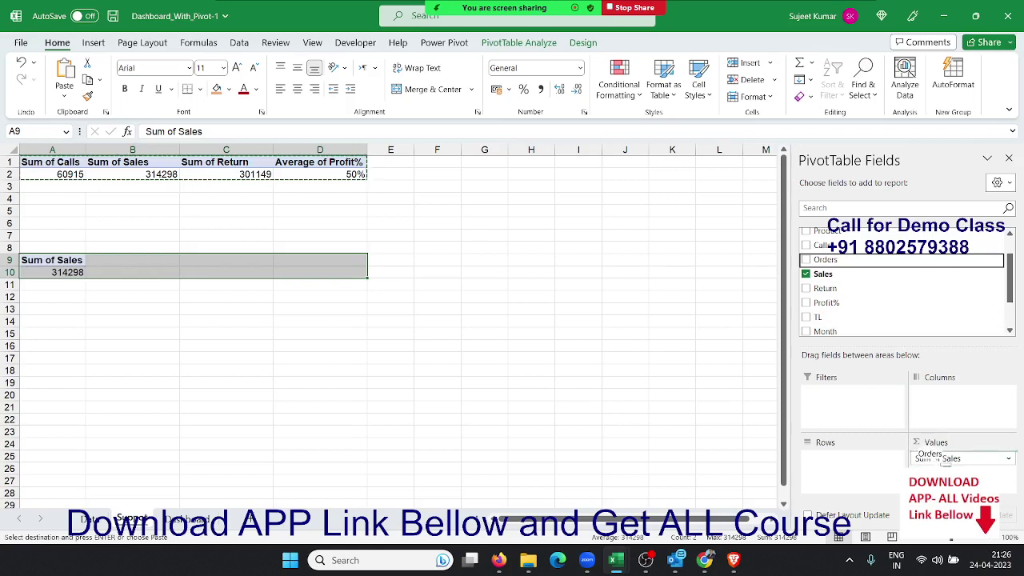
left_click_drag(929, 461, 930, 458)
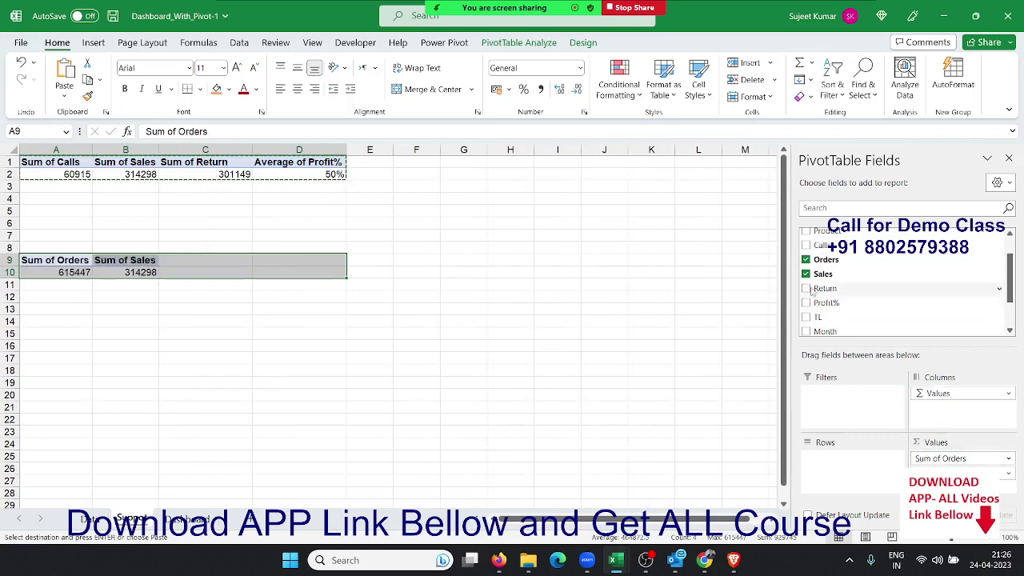
scroll(830, 328, "down", 2)
scroll(832, 330, "up", 2)
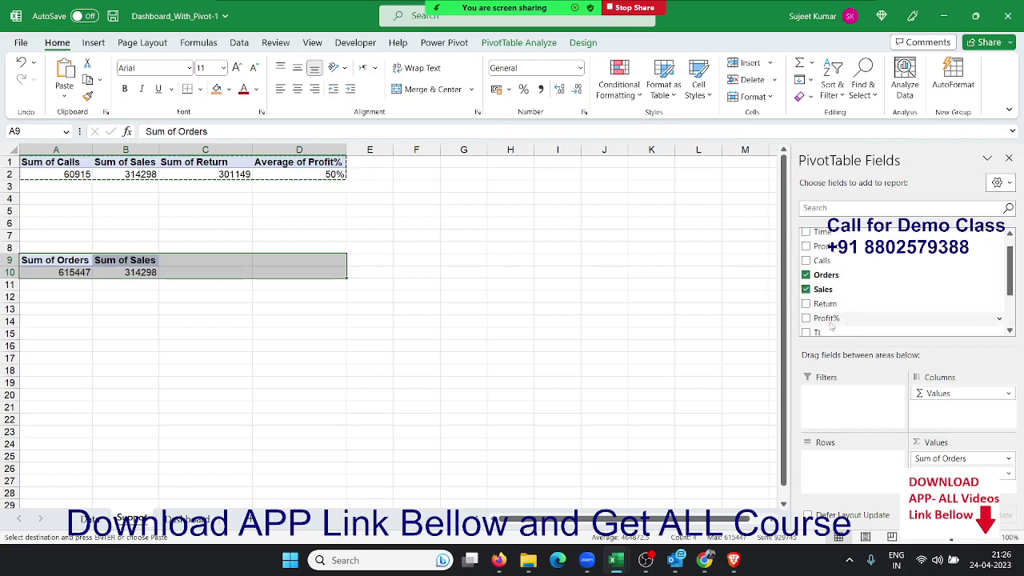
scroll(842, 331, "down", 2)
left_click_drag(824, 297, 869, 460)
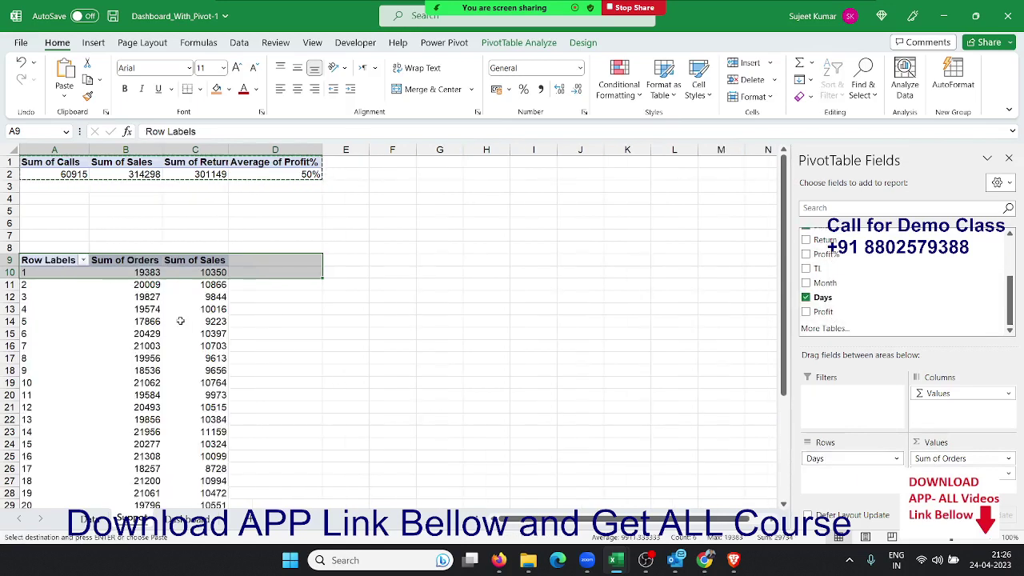
Step: Select a cell in the daily Orders/Sales pivot and bring up the Insert ribbon
left_click(183, 322)
left_click(172, 300)
scroll(171, 300, "down", 4)
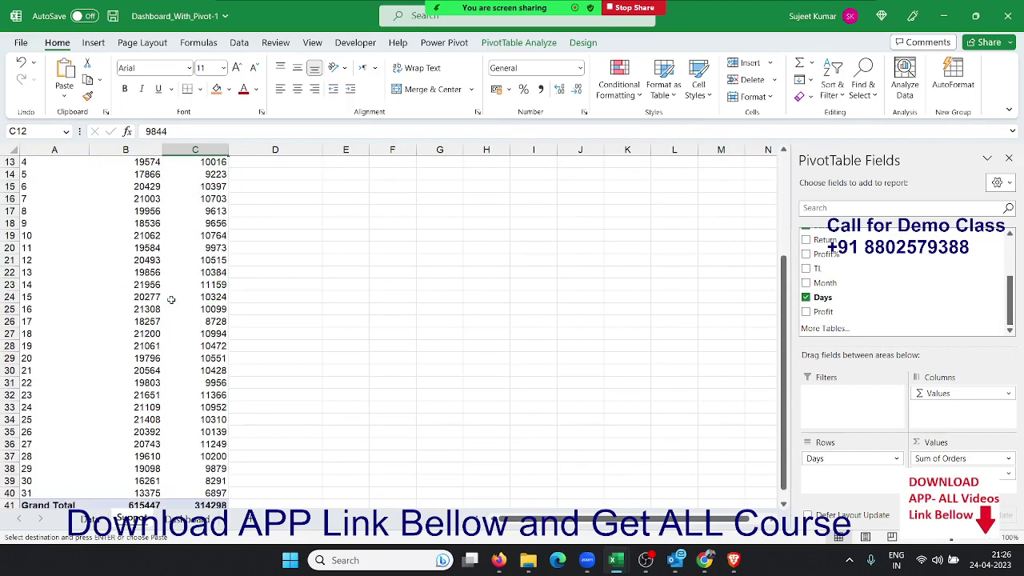
scroll(172, 299, "up", 2)
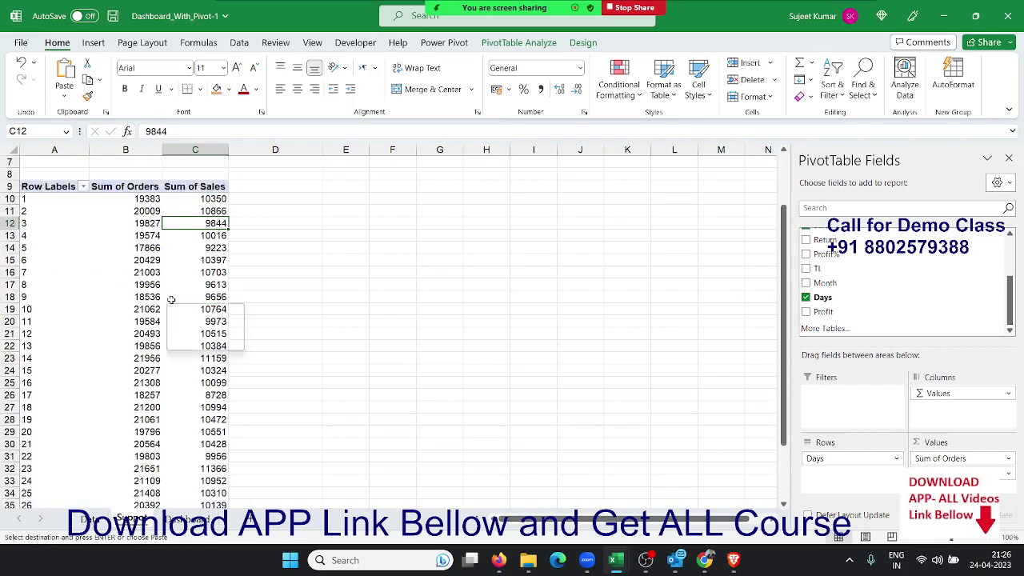
scroll(171, 299, "up", 1)
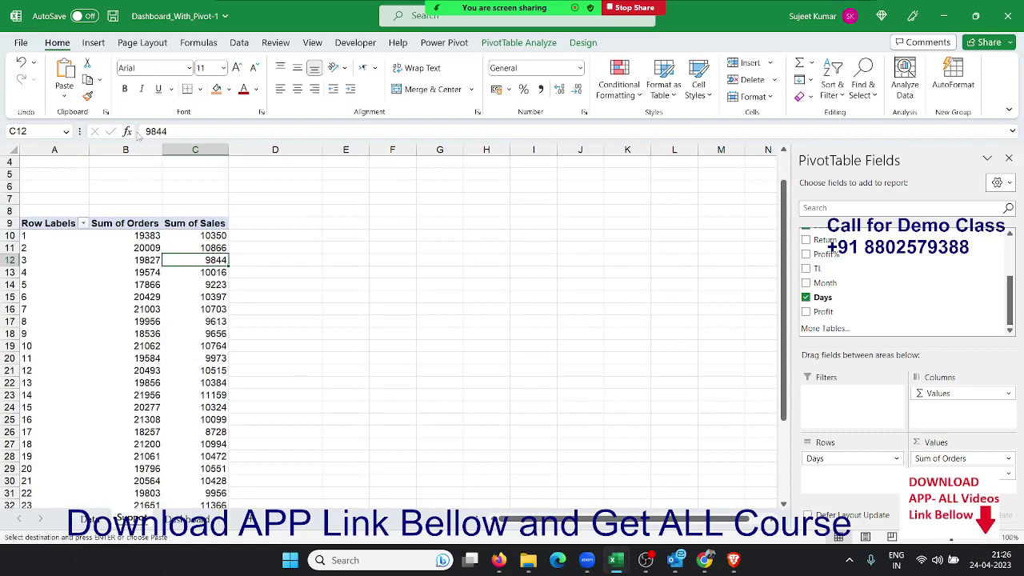
left_click(94, 44)
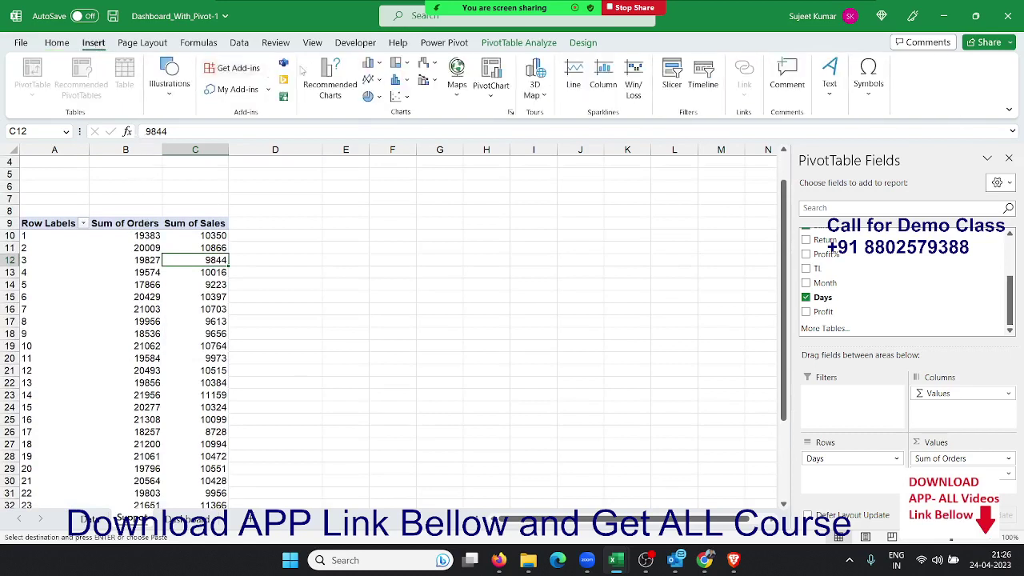
Step: Insert a Clustered Column - Line combo chart of daily Orders and Sales and cut it
left_click(423, 86)
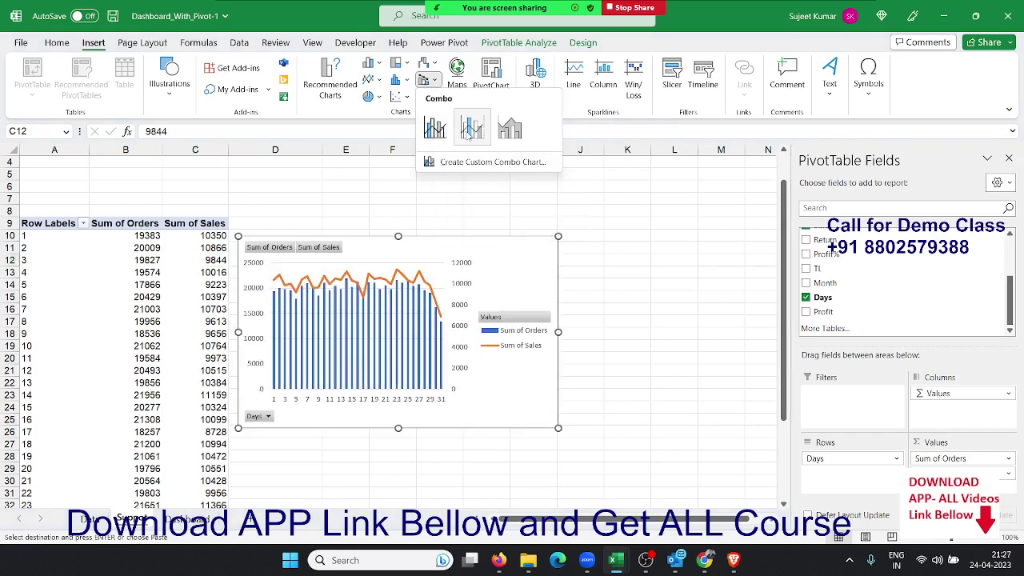
left_click(436, 130)
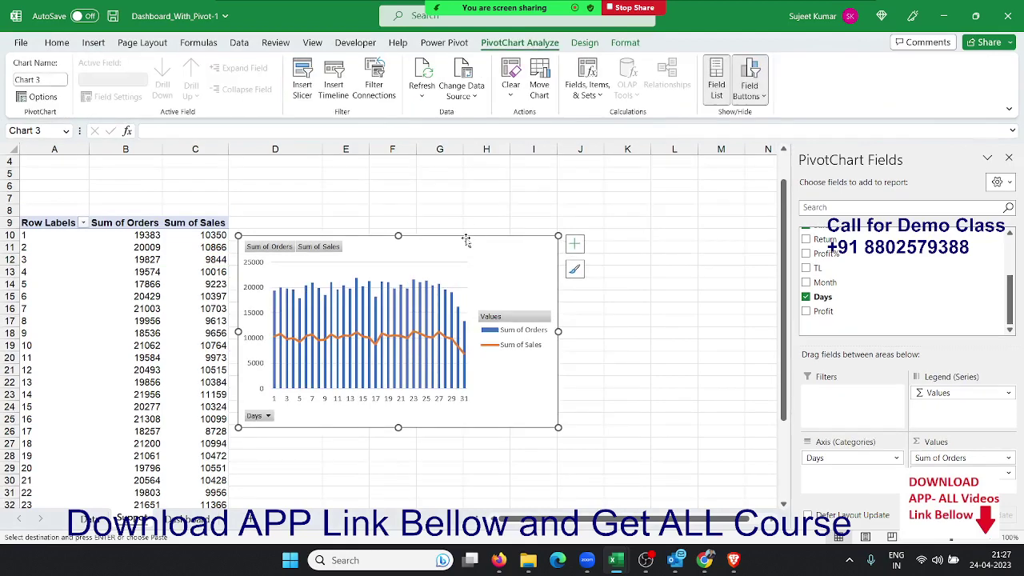
key("ctrl+x")
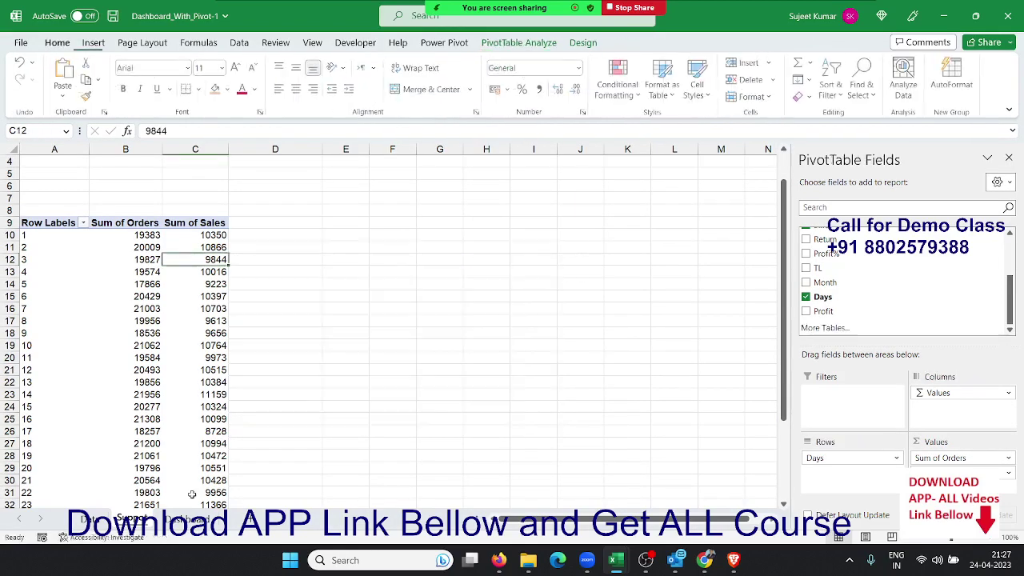
Step: Paste the combo chart onto the Dashboard at J8 and close the PivotChart field list
left_click(192, 519)
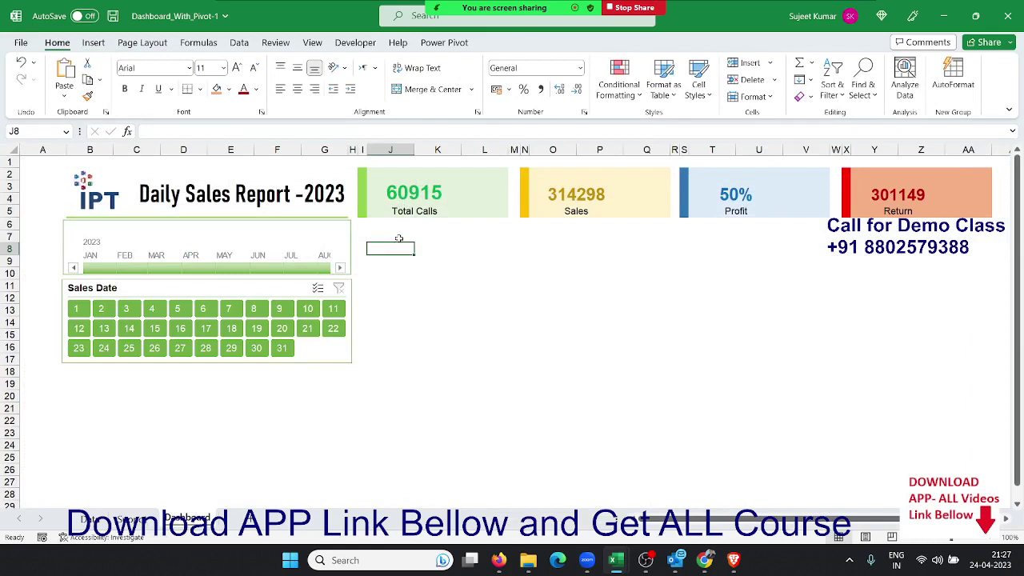
key("ctrl+v")
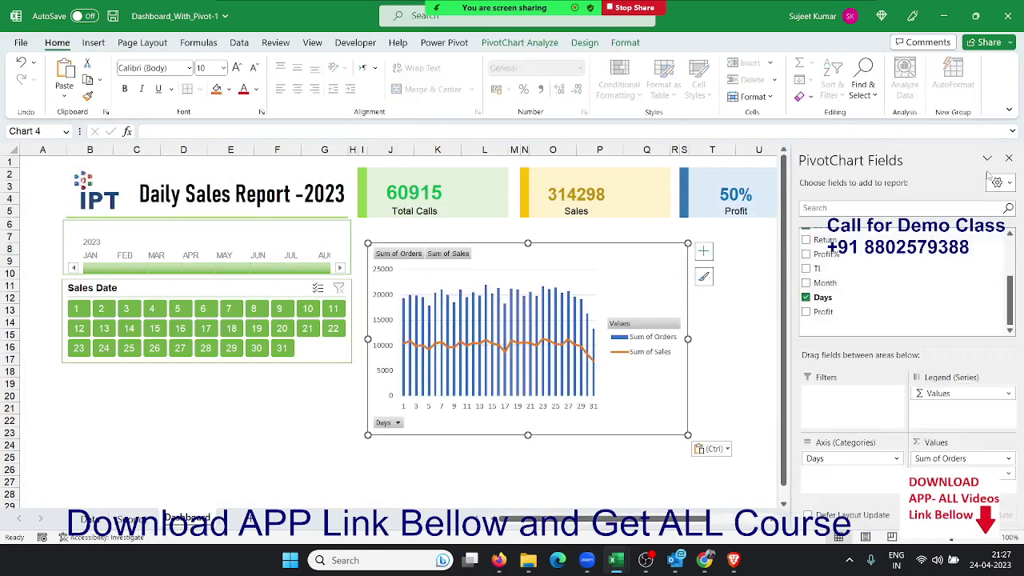
left_click(1009, 158)
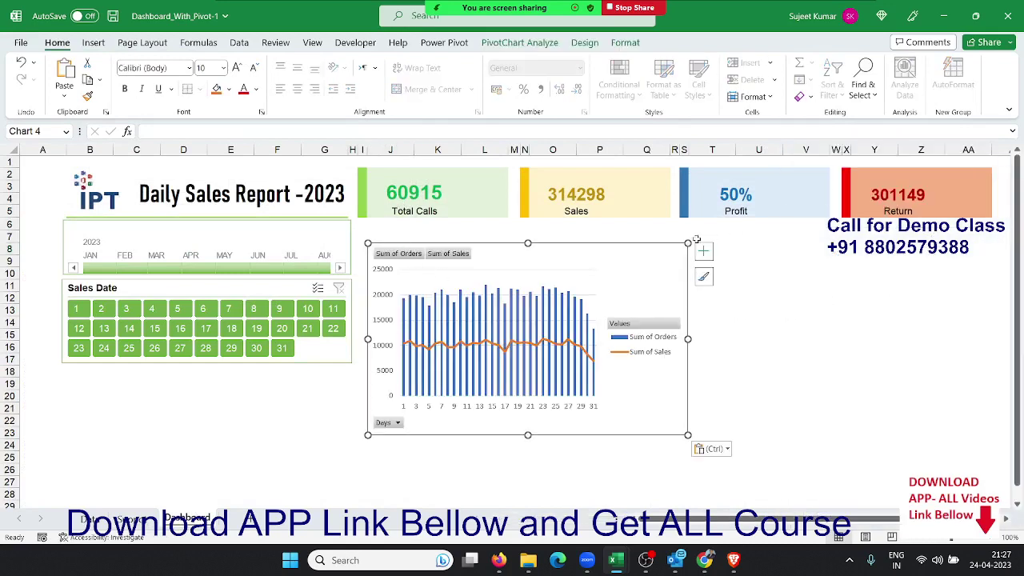
Step: Hide all field buttons on the chart and delete its legend
right_click(424, 255)
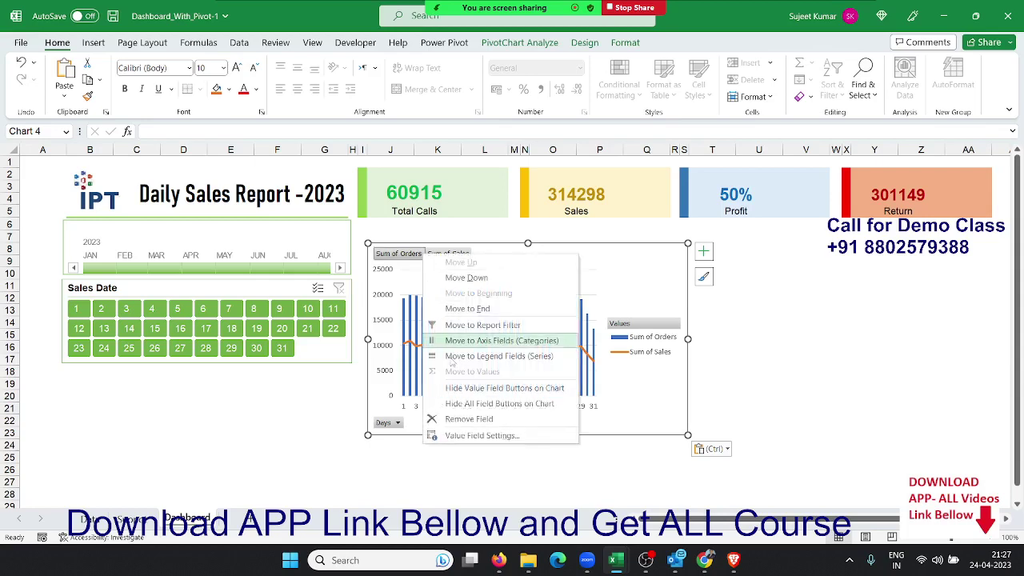
left_click(465, 435)
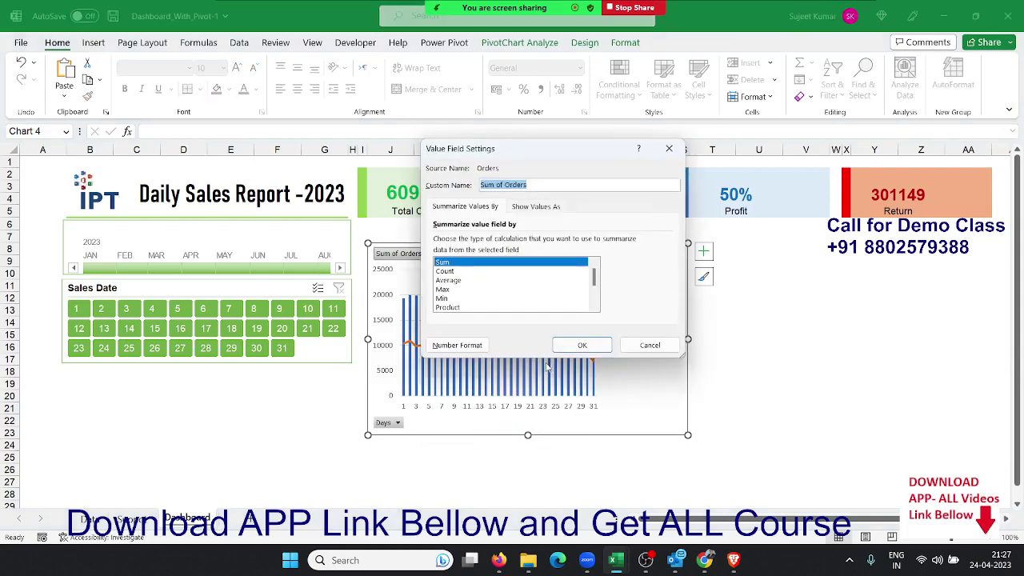
left_click(582, 345)
right_click(442, 256)
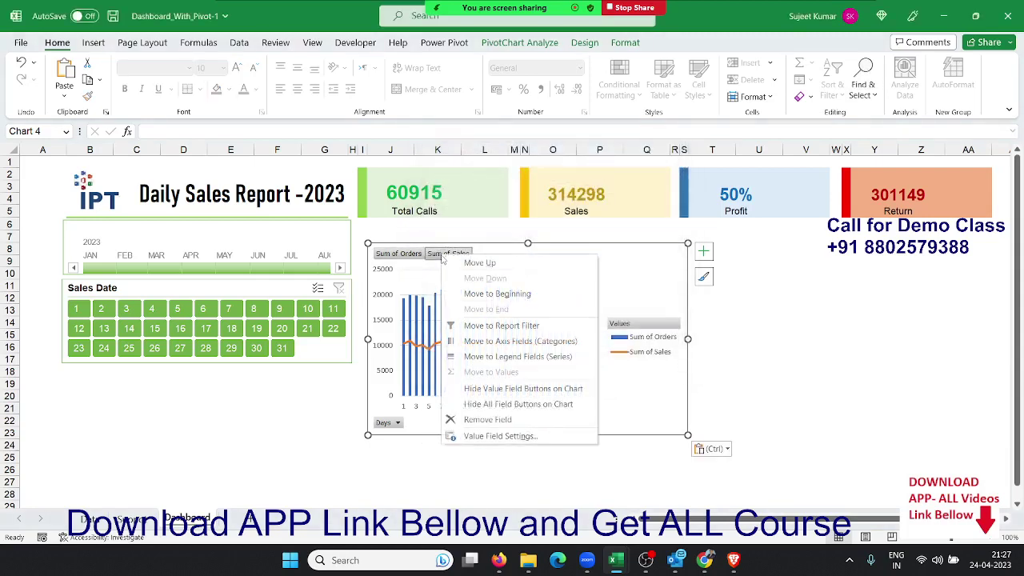
left_click(500, 404)
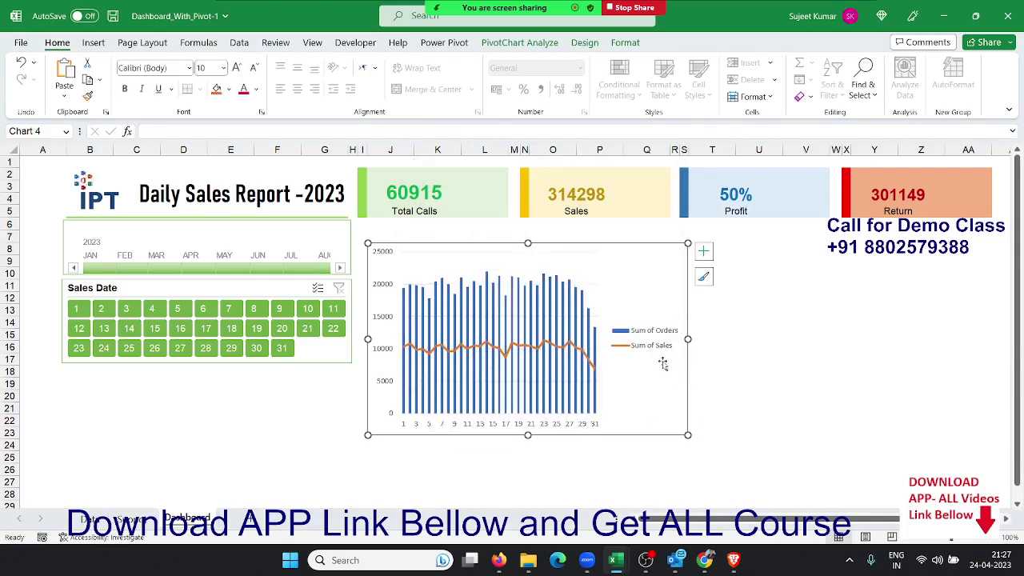
left_click(655, 353)
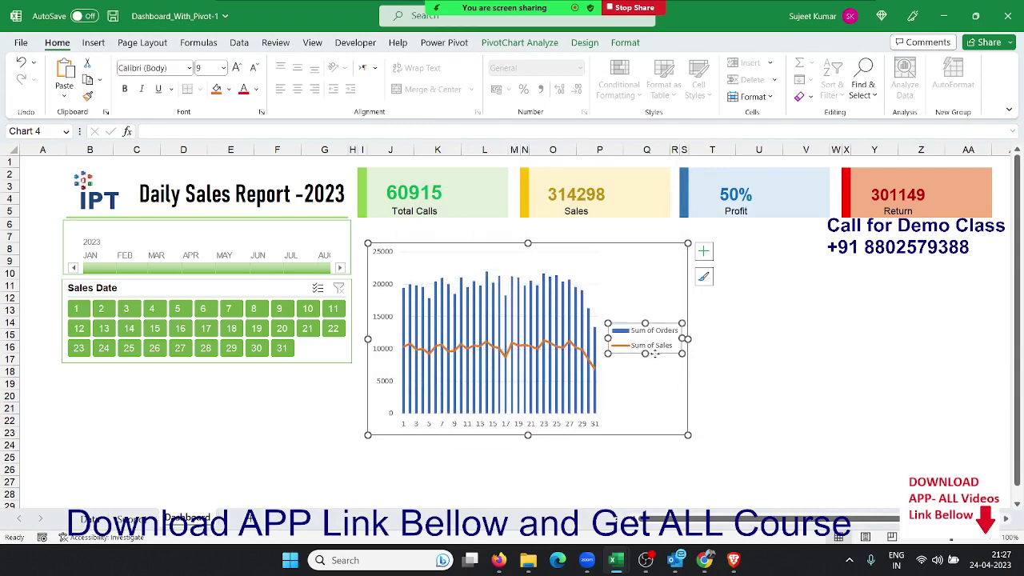
key("Delete")
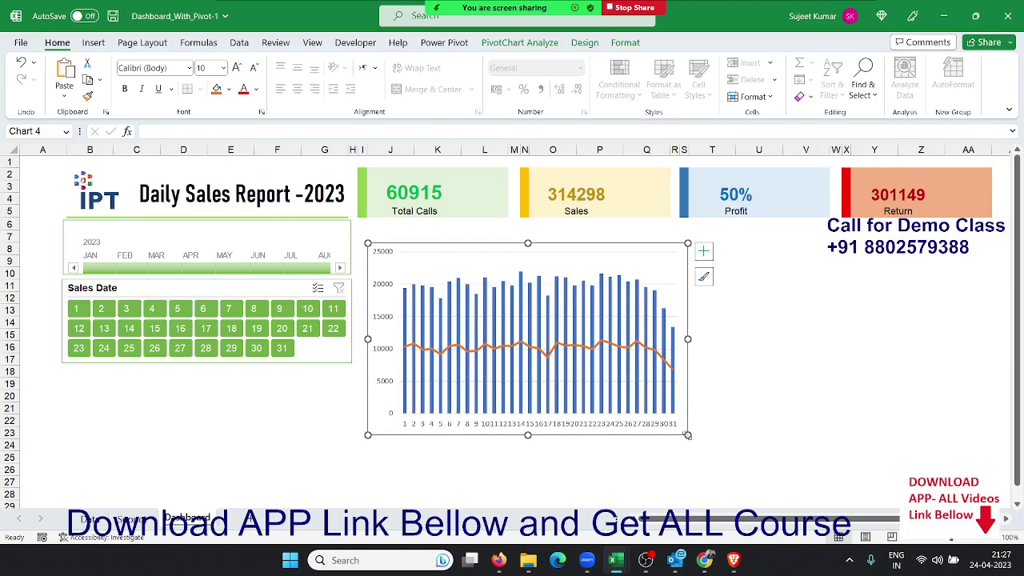
Step: Stretch the Orders/Sales chart right and down across the dashboard beneath the KPI cards
left_click_drag(688, 434, 974, 468)
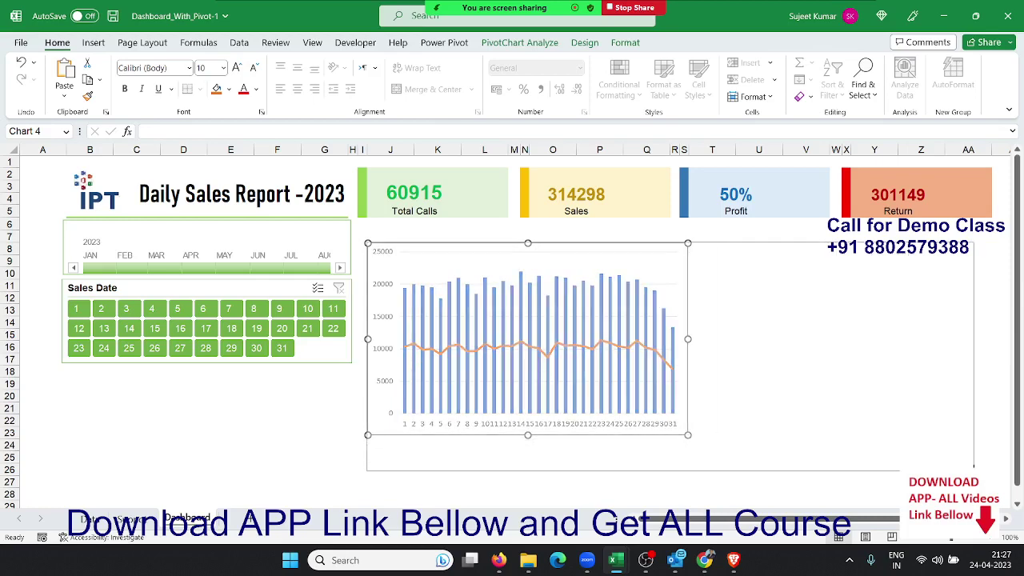
left_click_drag(974, 467, 983, 499)
scroll(983, 499, "down", 2)
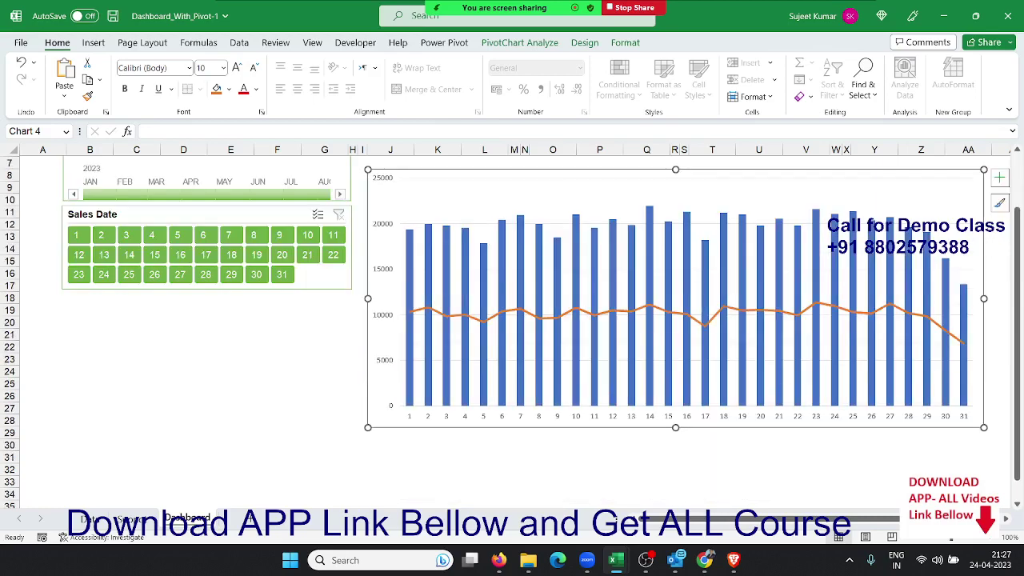
left_click_drag(989, 430, 992, 504)
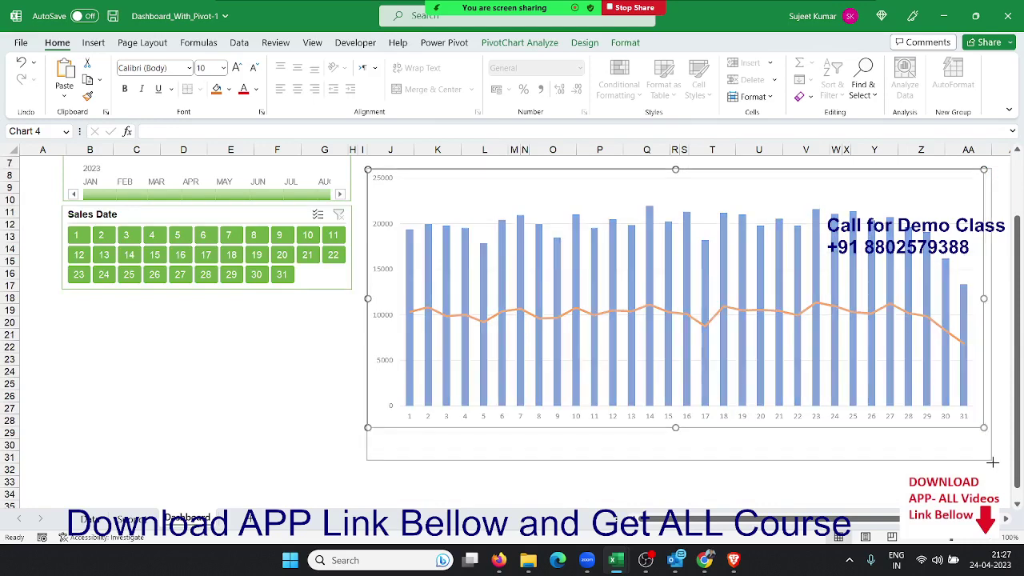
scroll(993, 463, "up", 2)
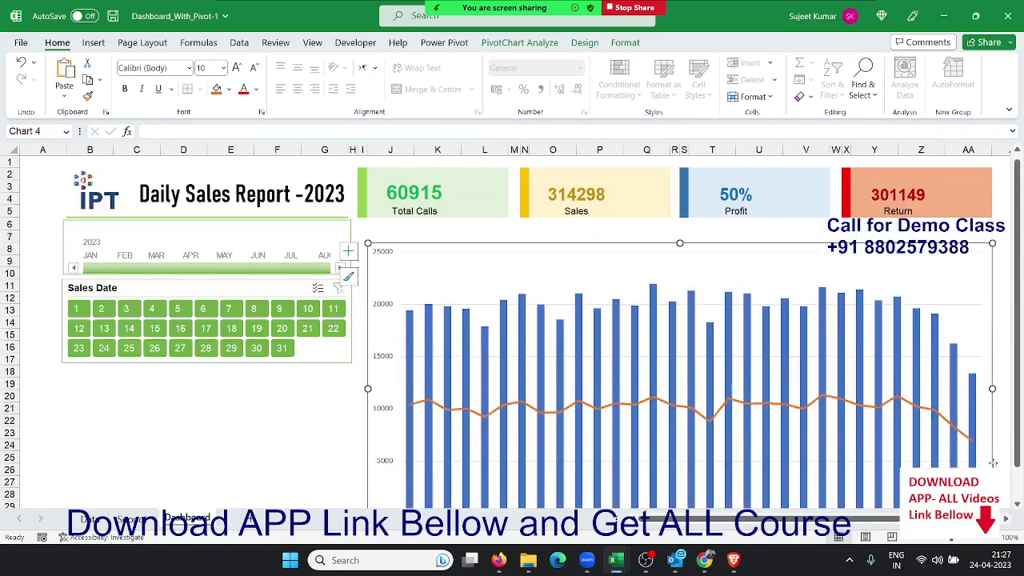
Step: Move the plot area up inside the chart and enlarge the chart further down and right
left_click(472, 251)
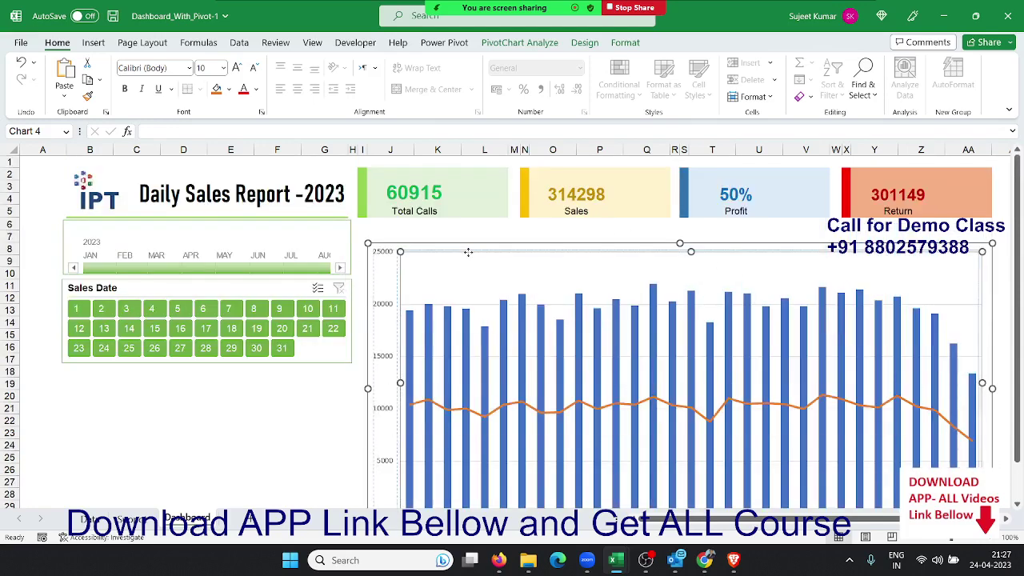
left_click_drag(472, 251, 371, 248)
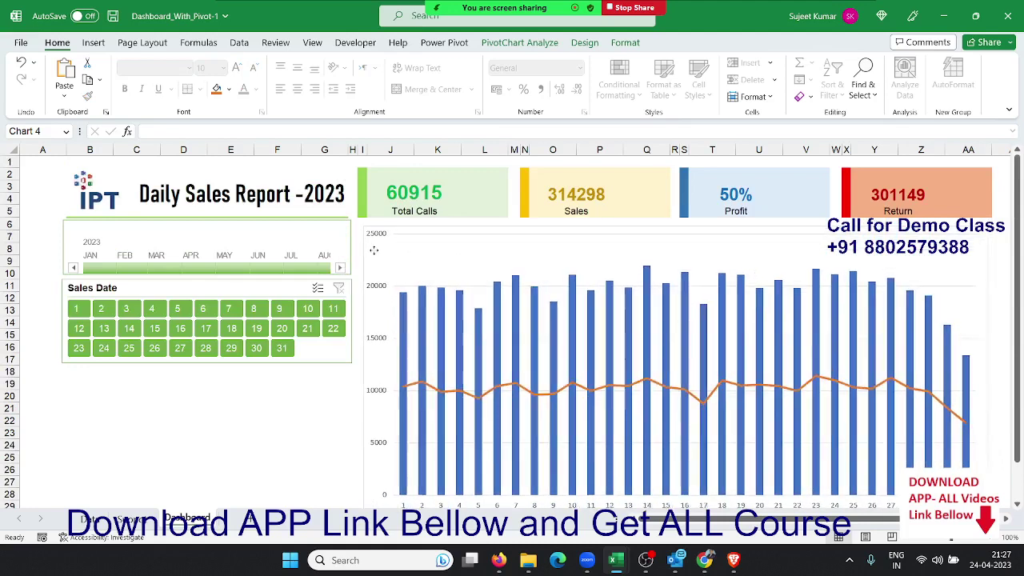
left_click(370, 248)
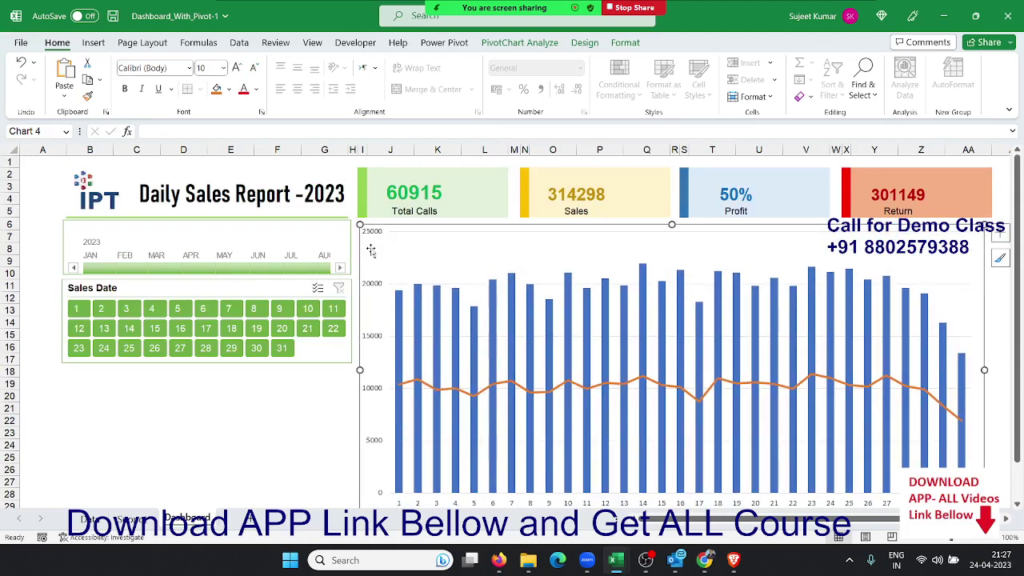
scroll(839, 329, "down", 2)
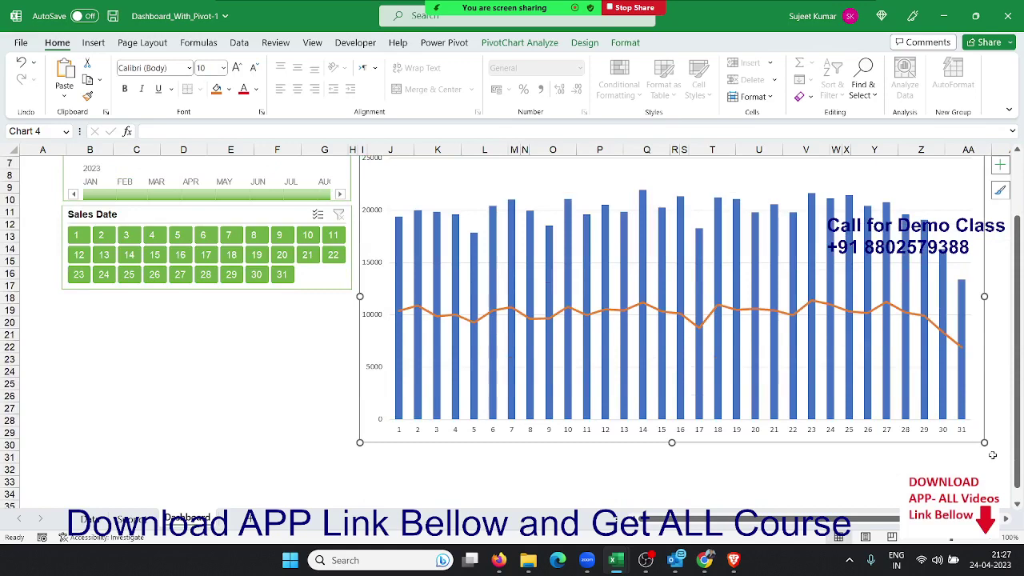
mouse_move(985, 443)
left_mouse_down()
mouse_move(1001, 465)
mouse_move(1002, 443)
left_mouse_up()
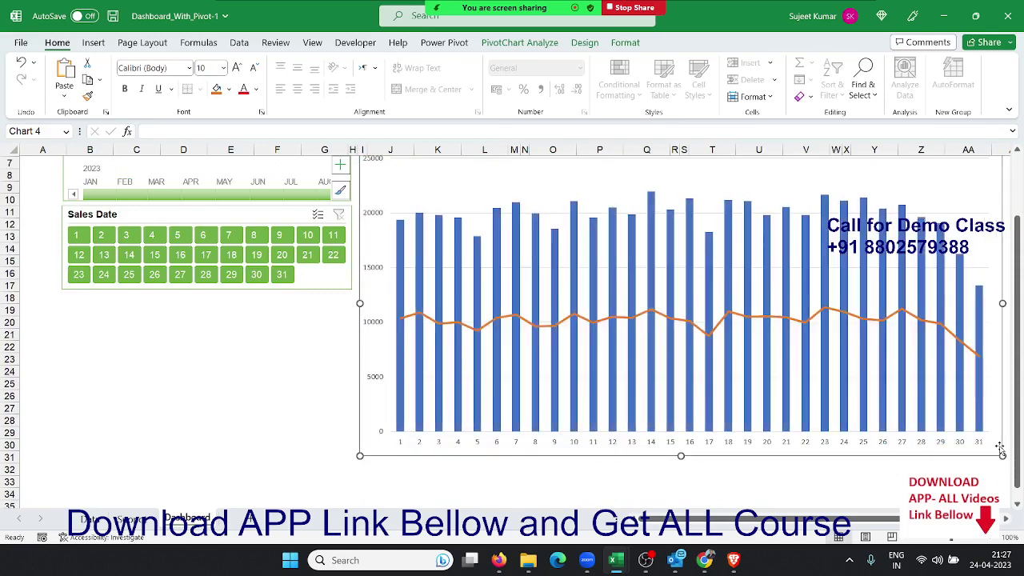
scroll(731, 341, "up", 2)
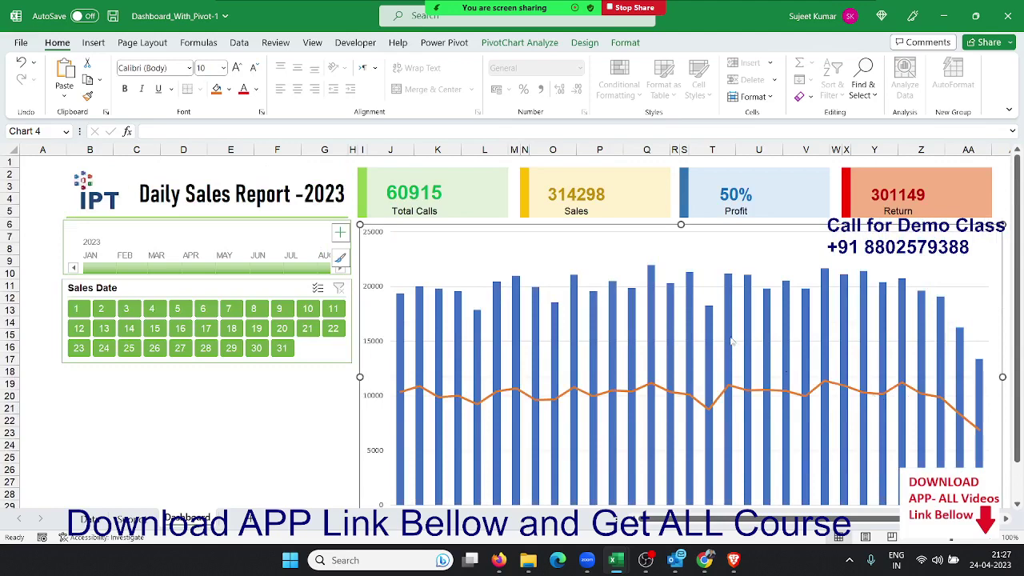
Step: After trying the dark style, apply chart Style 3 for light blue columns on a white background
left_click(581, 42)
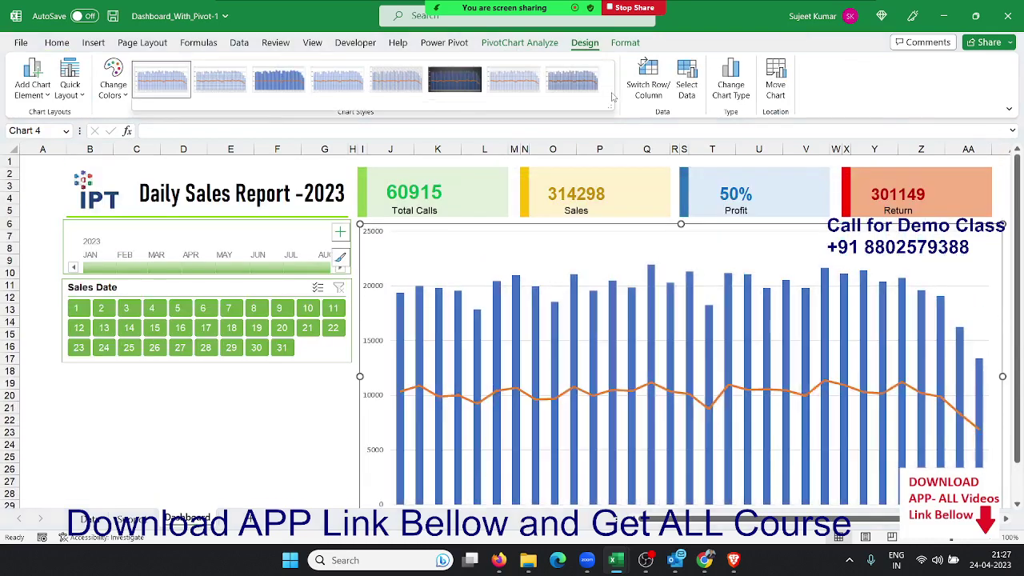
left_click(456, 87)
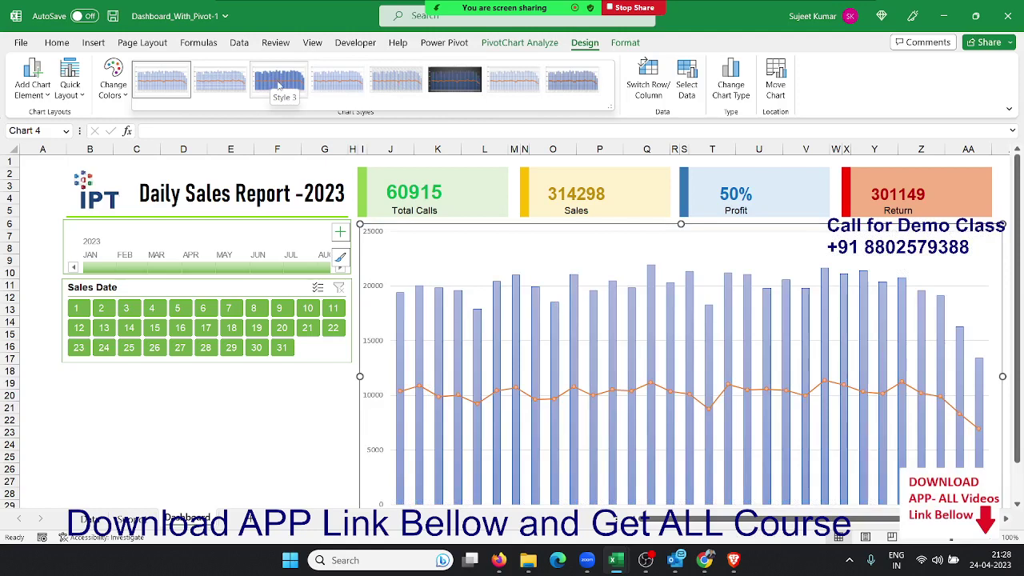
left_click(278, 84)
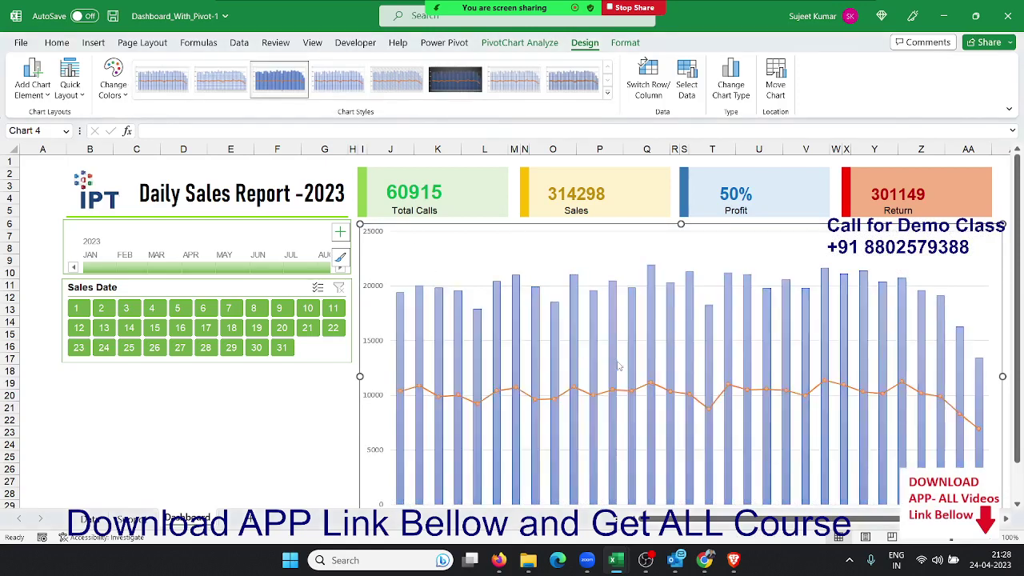
Step: Select the Sum of Orders column series and bring up its context menu
scroll(618, 366, "down", 1)
left_click(648, 320)
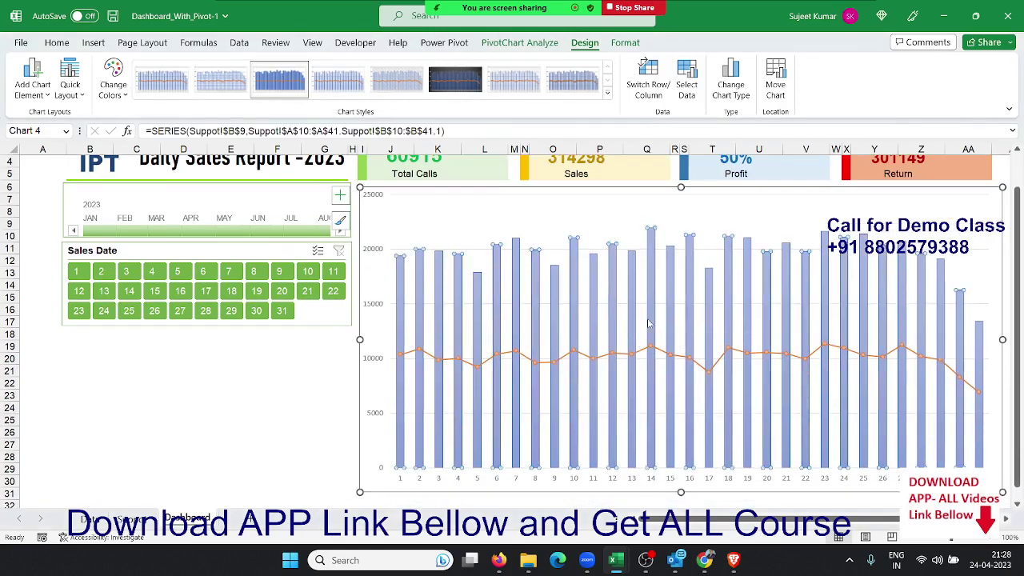
right_click(648, 320)
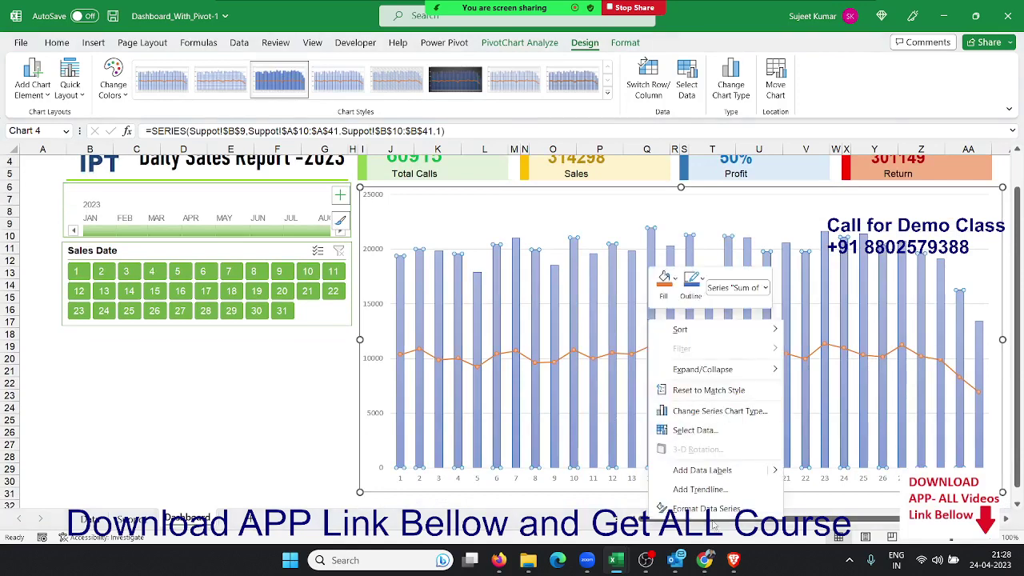
Step: Reduce the Sum of Orders gap width to about 17% so the columns nearly touch
left_click(740, 508)
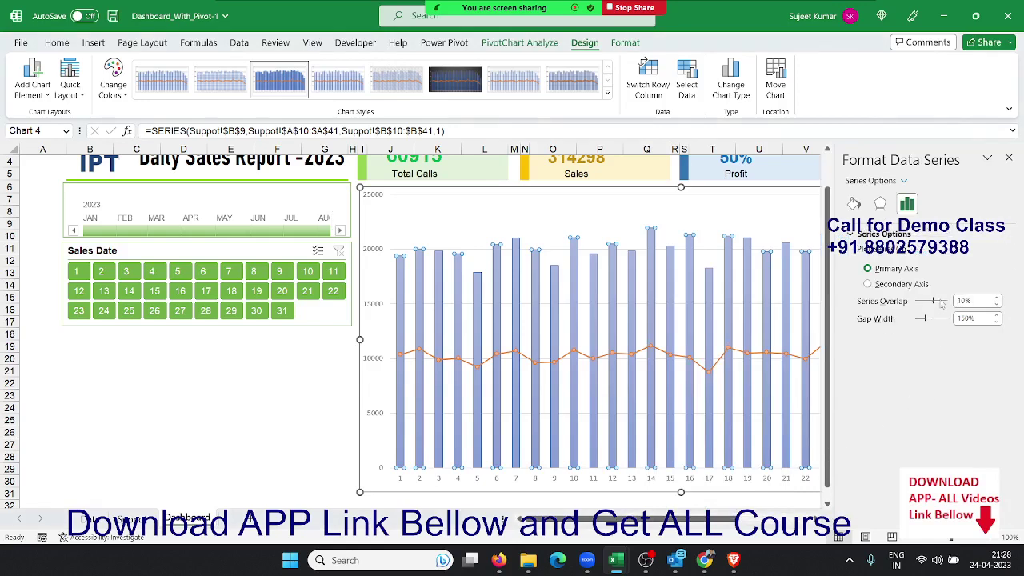
left_click_drag(925, 319, 916, 326)
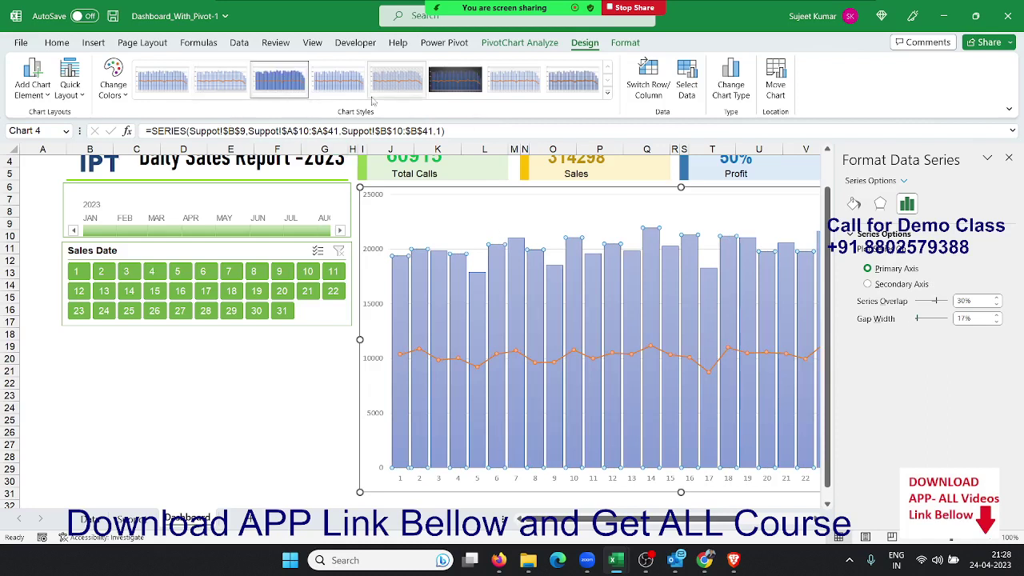
left_click(476, 258)
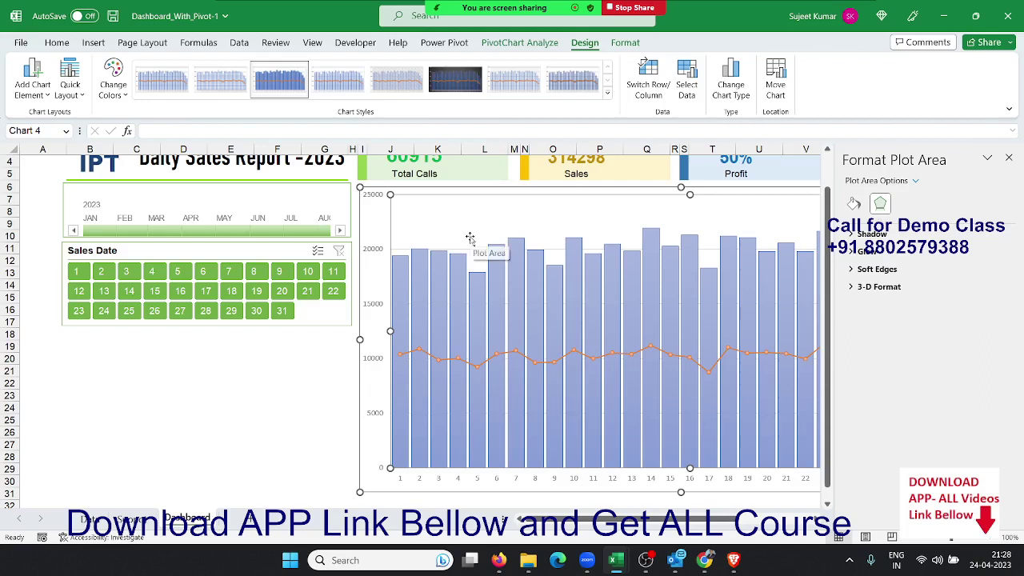
Step: Dismiss the Zoom pop-up and reselect the Sum of Orders series and the plot area
mouse_move(494, 264)
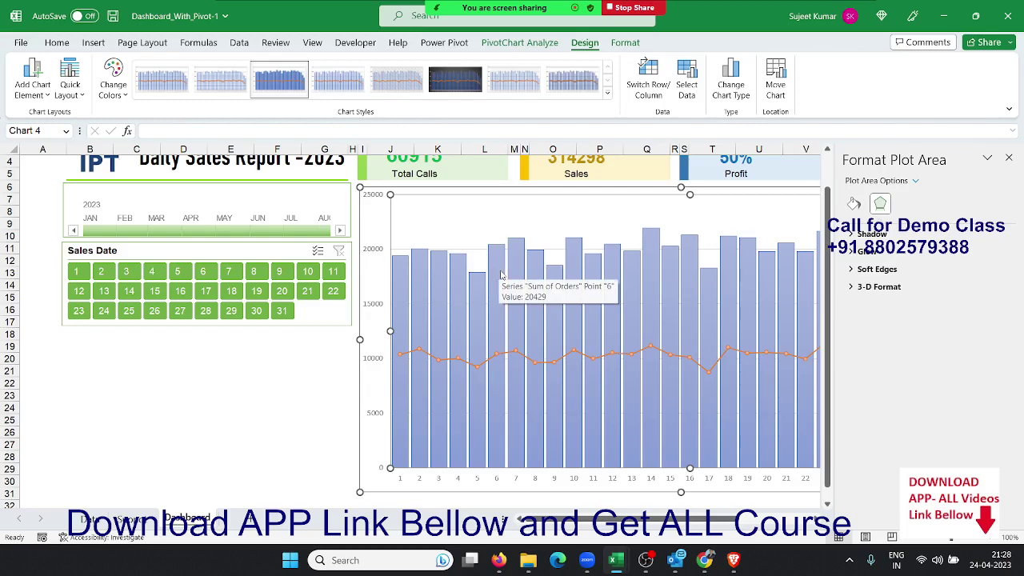
left_click(501, 274)
right_click(502, 274)
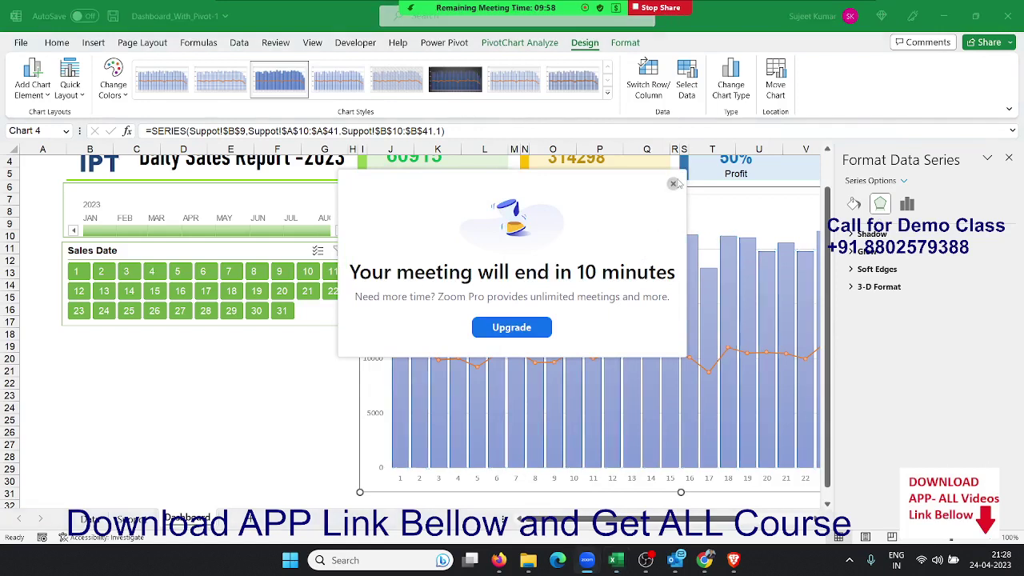
left_click(673, 185)
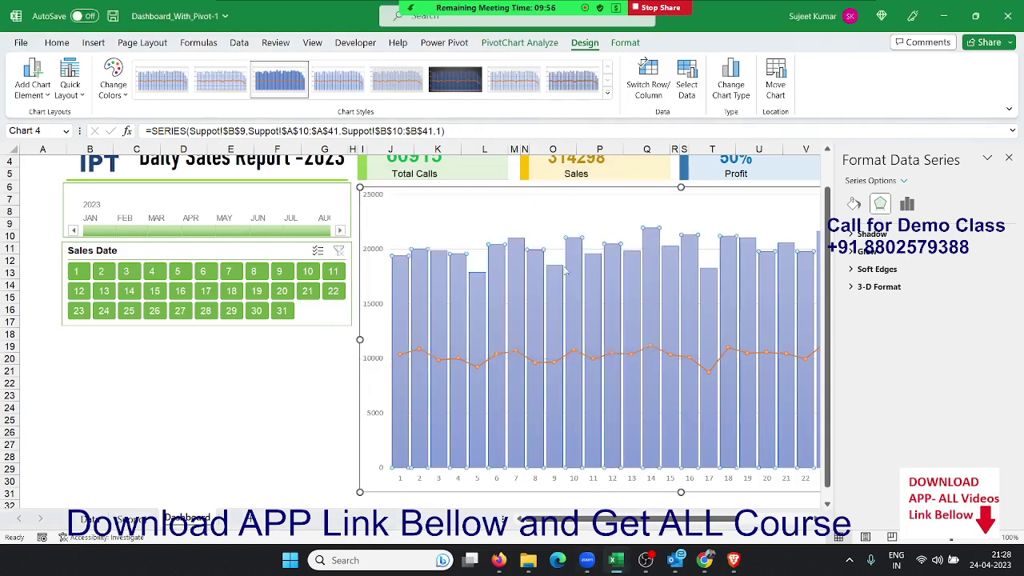
left_click(464, 280)
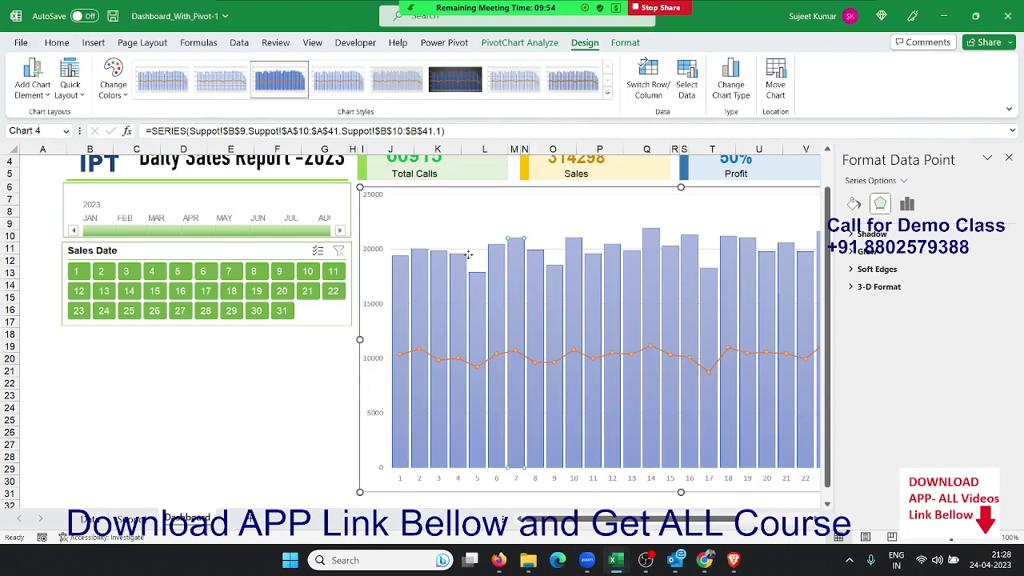
left_click(463, 241)
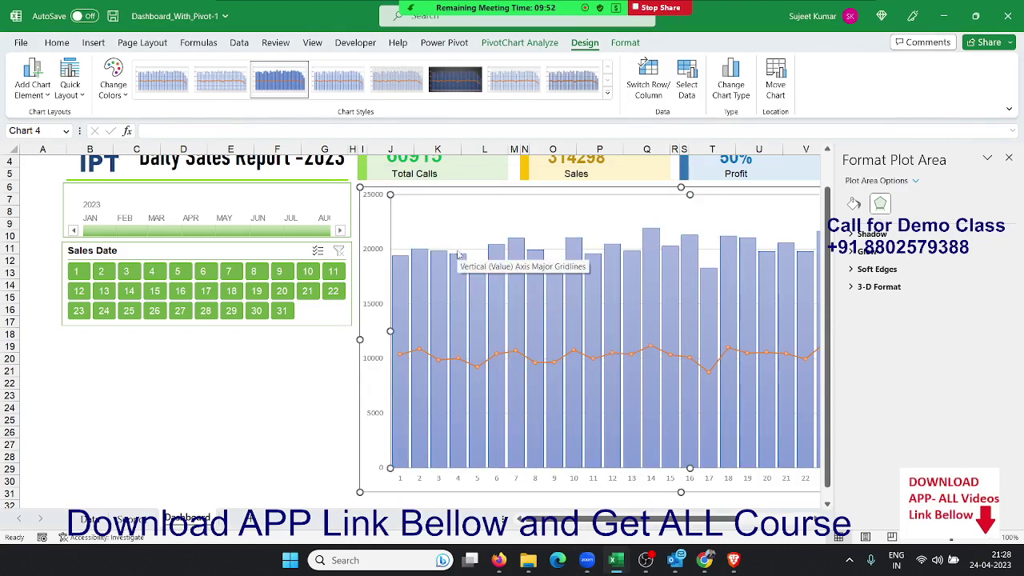
left_click(462, 263)
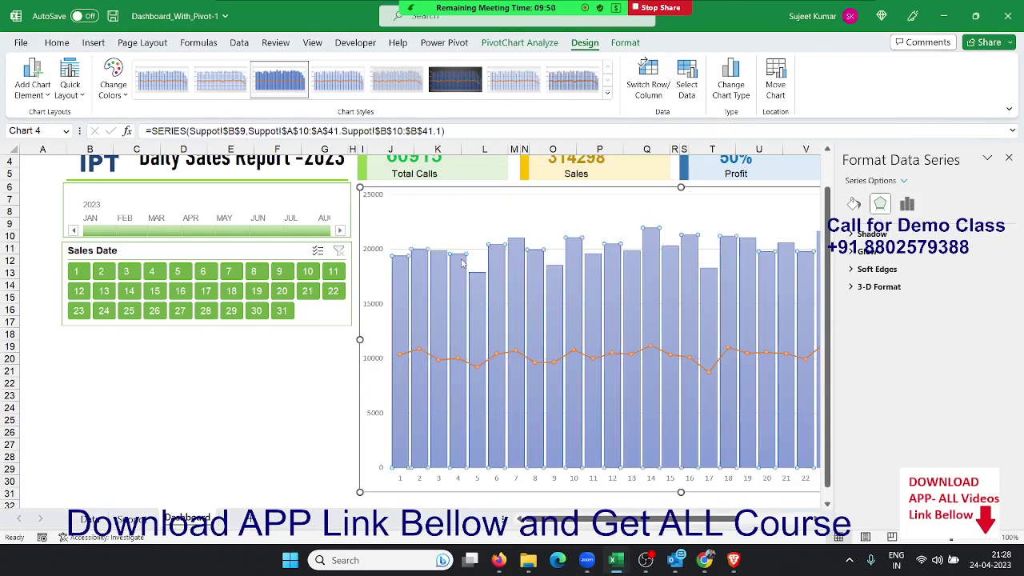
left_click(517, 212)
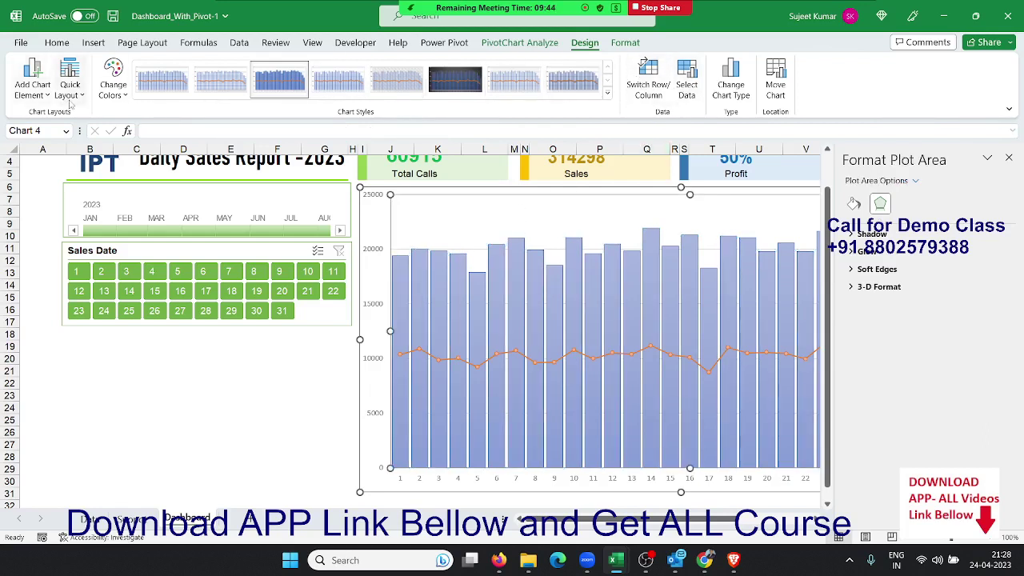
Step: Confirm the chart type as Orders columns with a Sales line
left_click(743, 96)
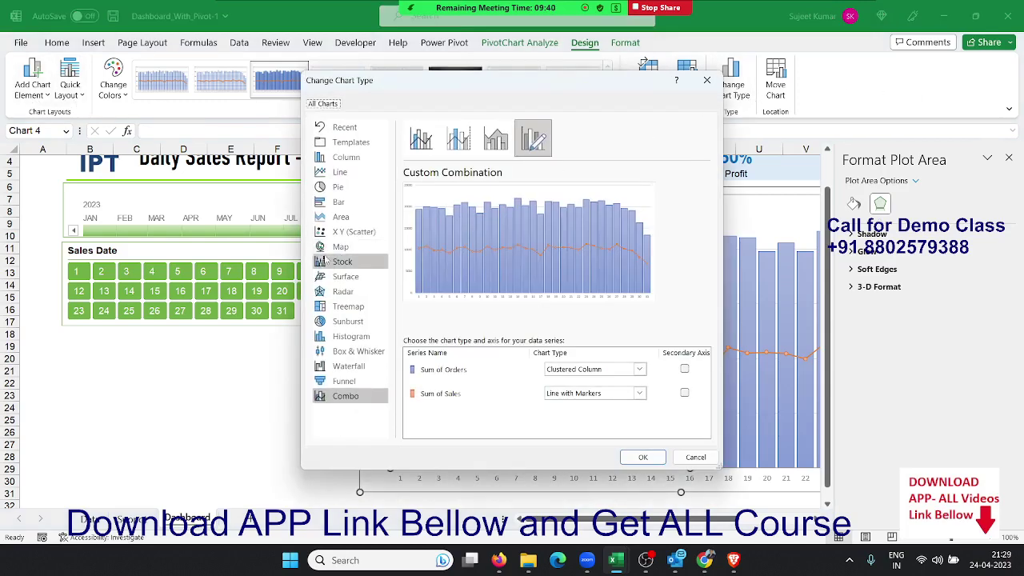
left_click(340, 172)
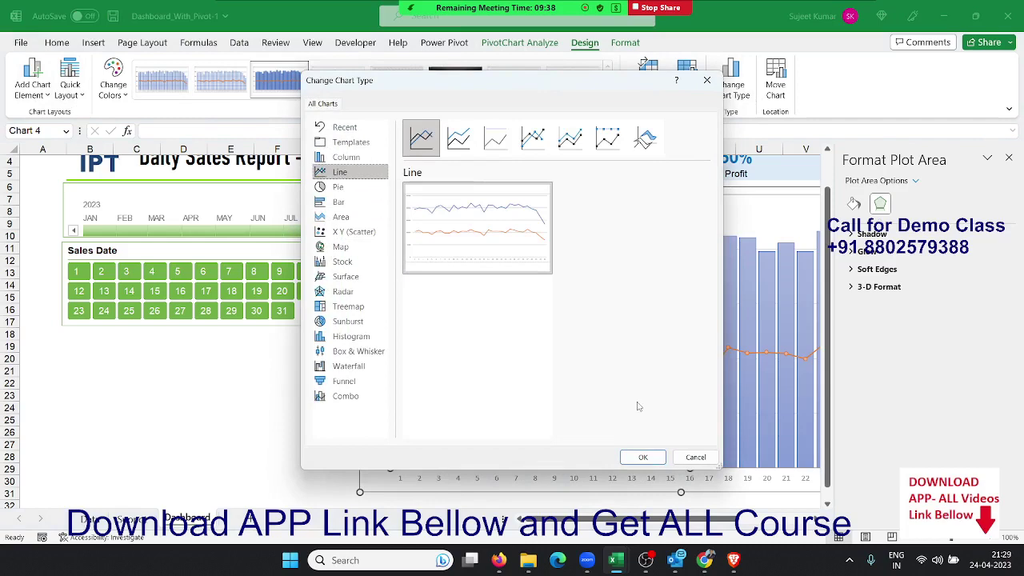
left_click(665, 459)
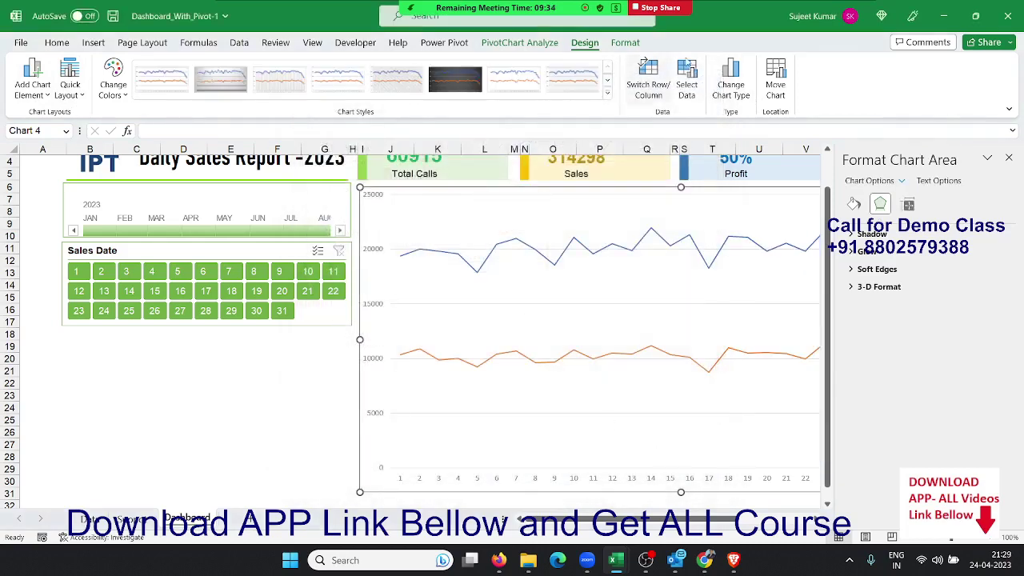
Step: Browse chart styles, then close the Format Chart Area pane and deselect the chart
left_click(608, 93)
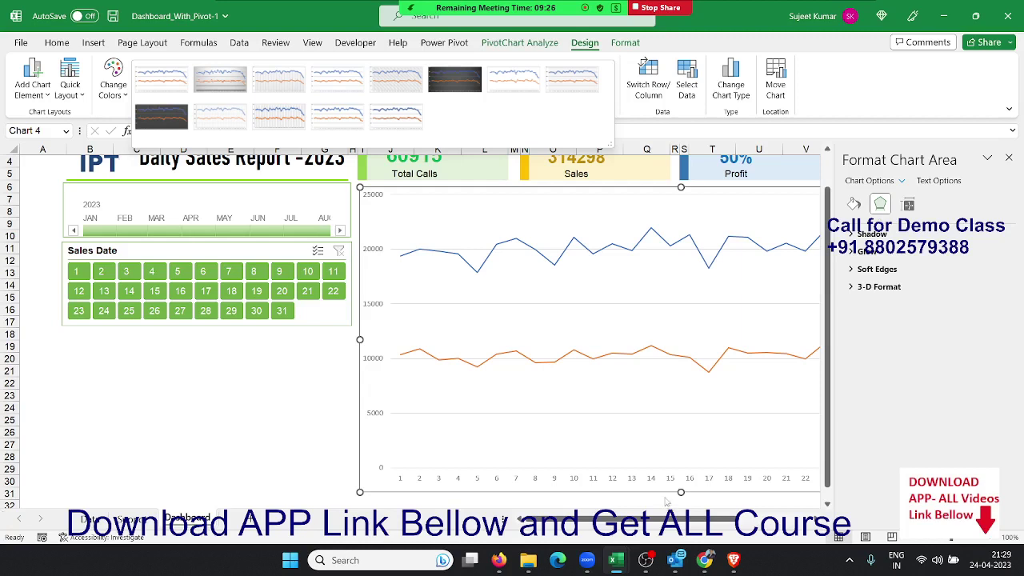
left_click(664, 472)
left_click(736, 266)
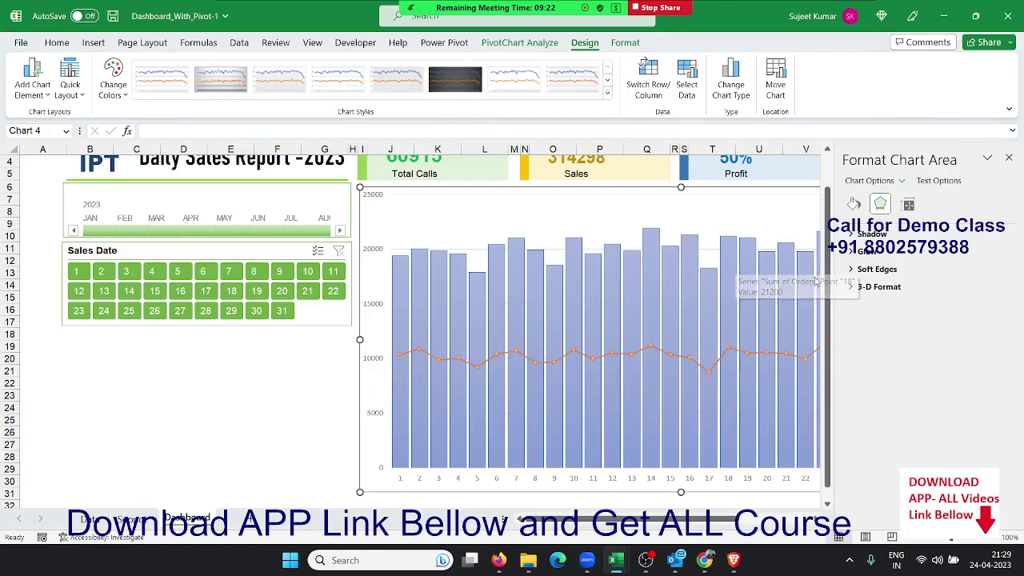
left_click(1008, 158)
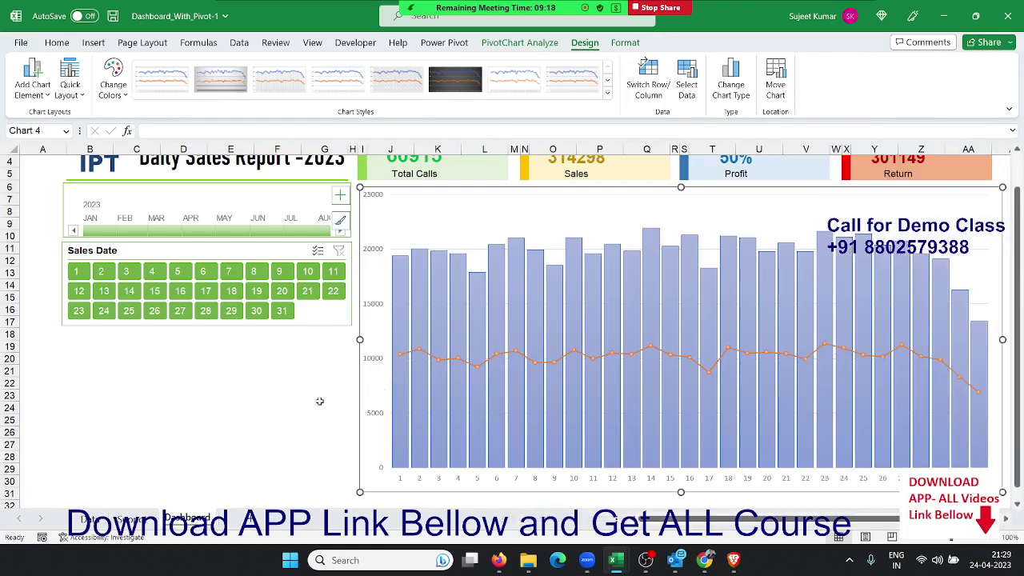
left_click(282, 396)
Step: On the Support sheet, copy the summary pivot A1:D2 and paste it at H3
scroll(279, 413, "up", 1)
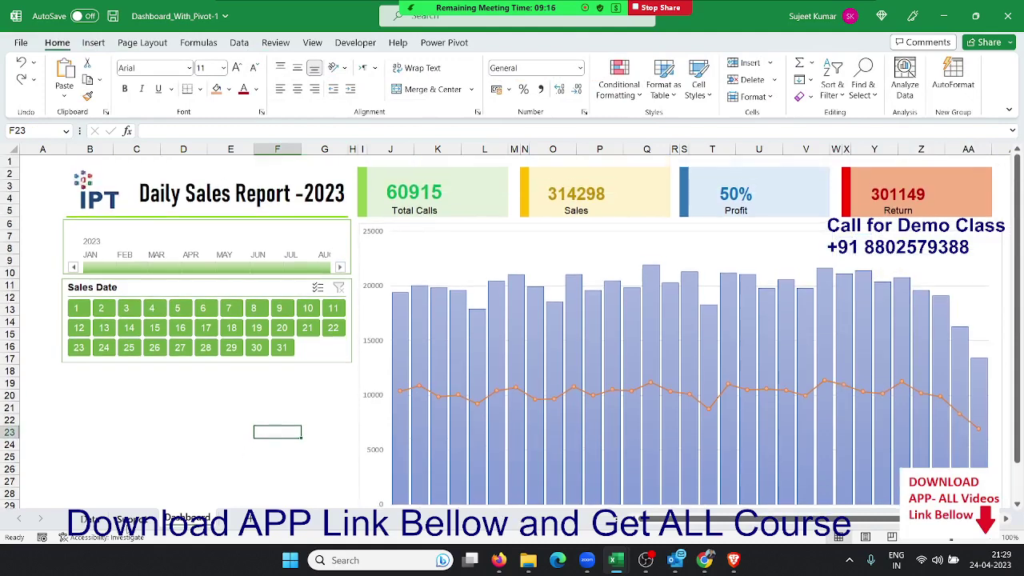
left_click(128, 519)
scroll(148, 359, "up", 3)
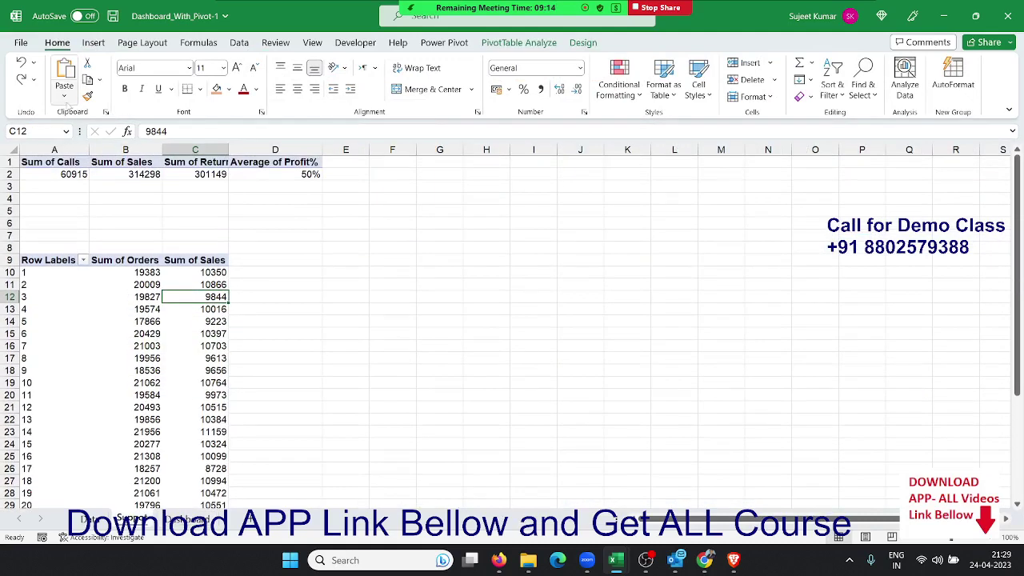
mouse_move(50, 163)
left_mouse_down()
mouse_move(330, 177)
mouse_move(312, 174)
left_mouse_up()
key("ctrl+c")
left_click(483, 187)
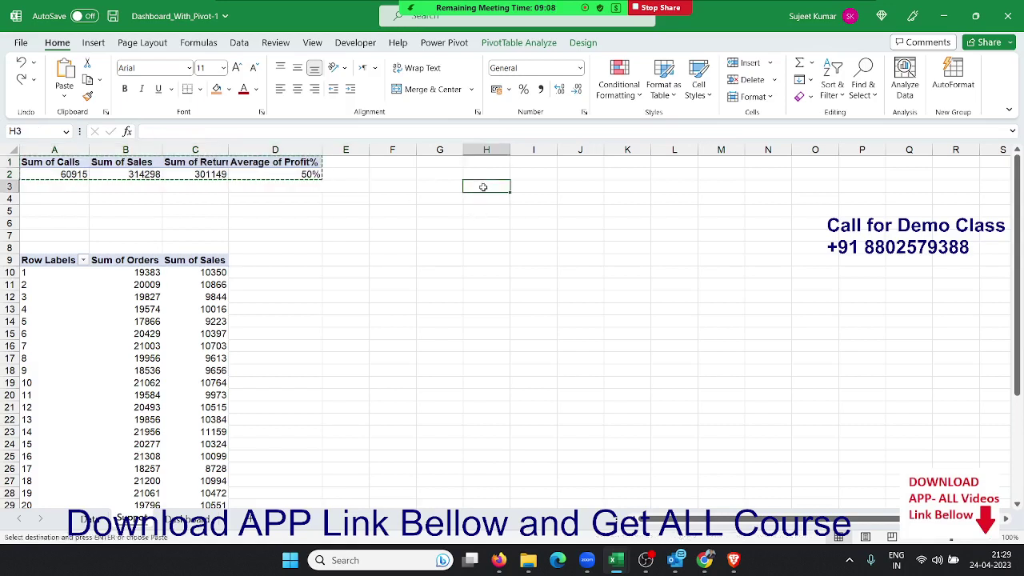
key("ctrl+v")
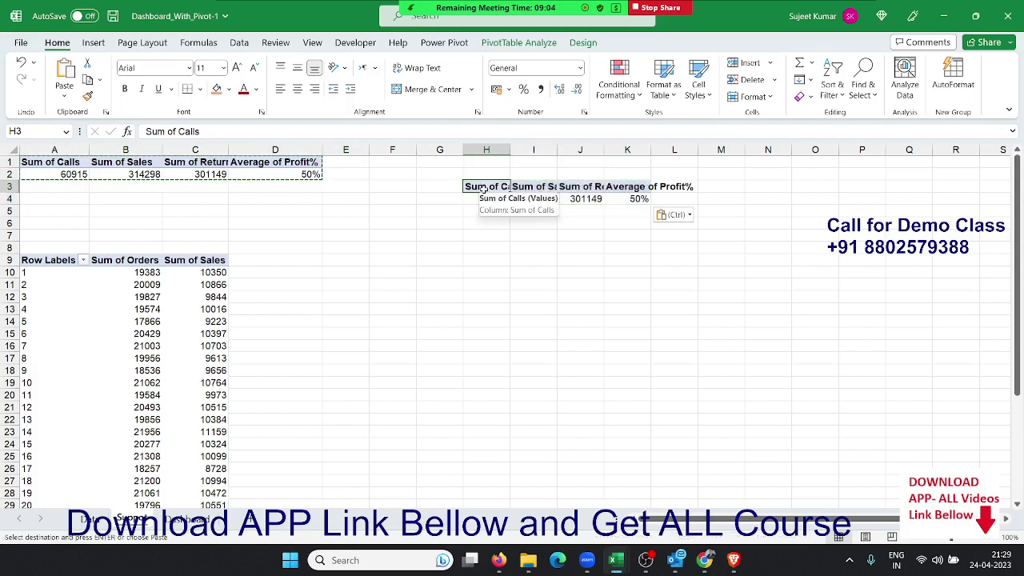
Step: In the copied pivot's field list, remove Return, Profit% and Calls, keeping Sales, and add Month to Rows
right_click(485, 197)
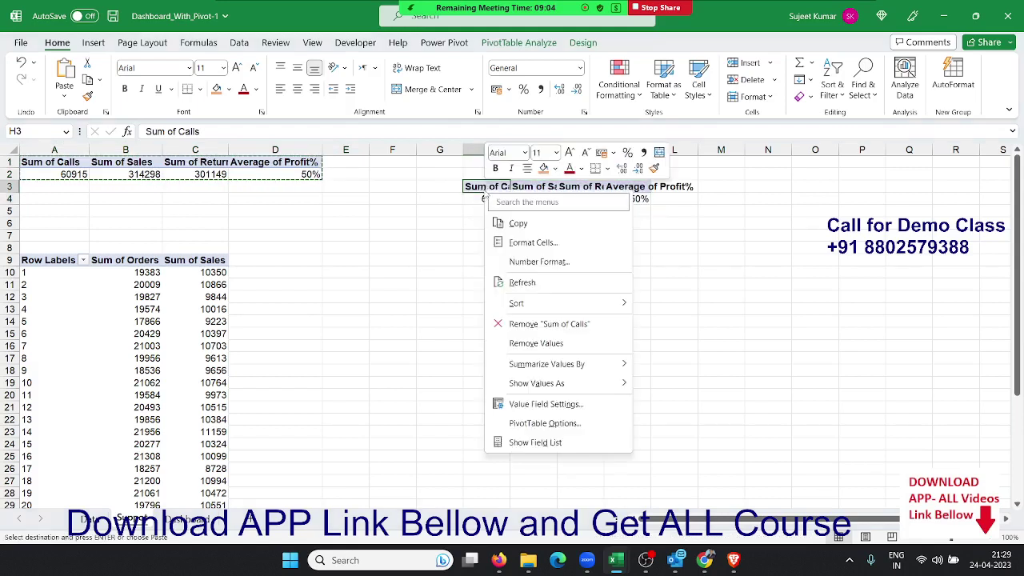
left_click(549, 442)
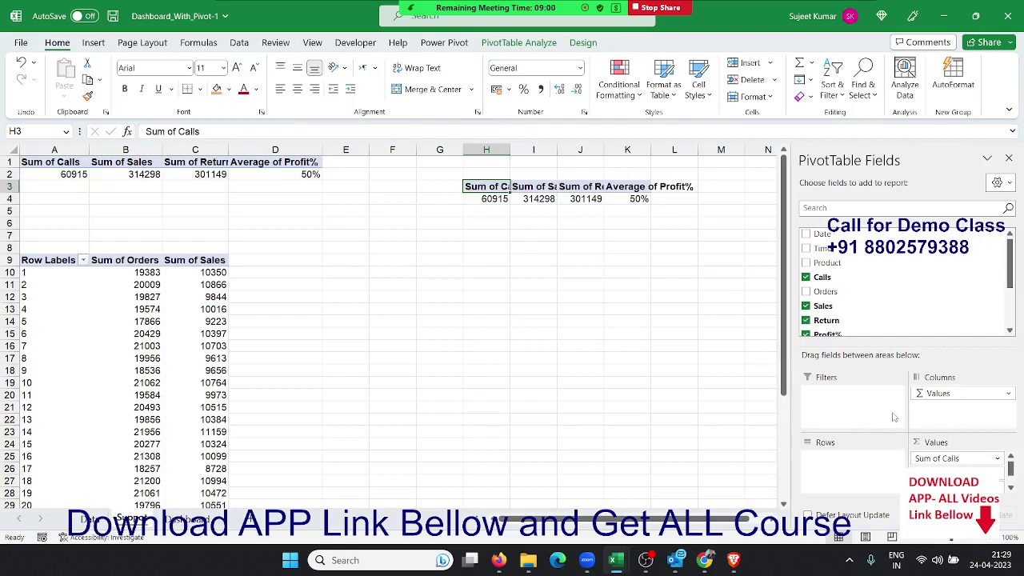
left_click(806, 321)
left_click(806, 321)
left_click(806, 320)
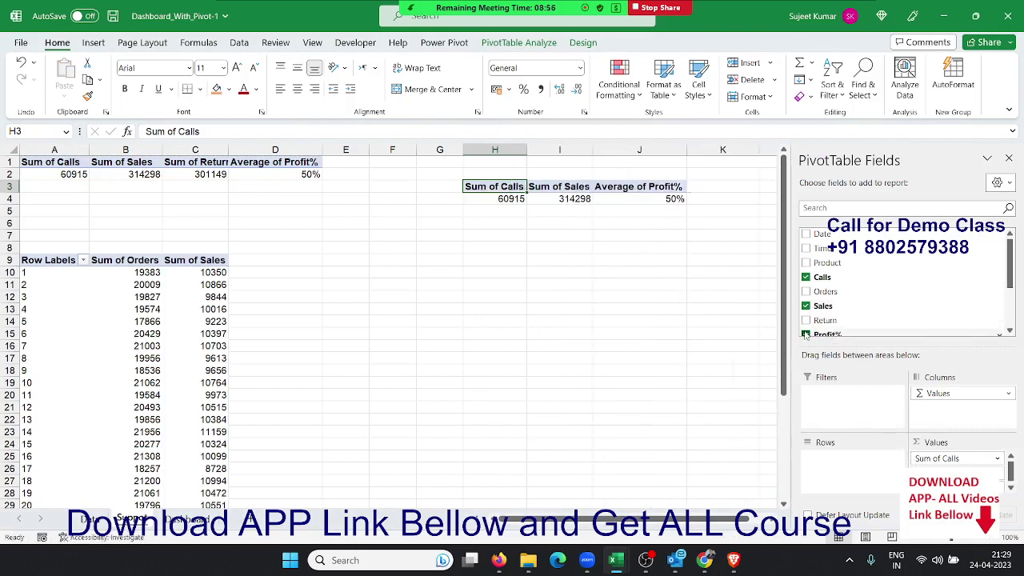
left_click(805, 334)
left_click(806, 276)
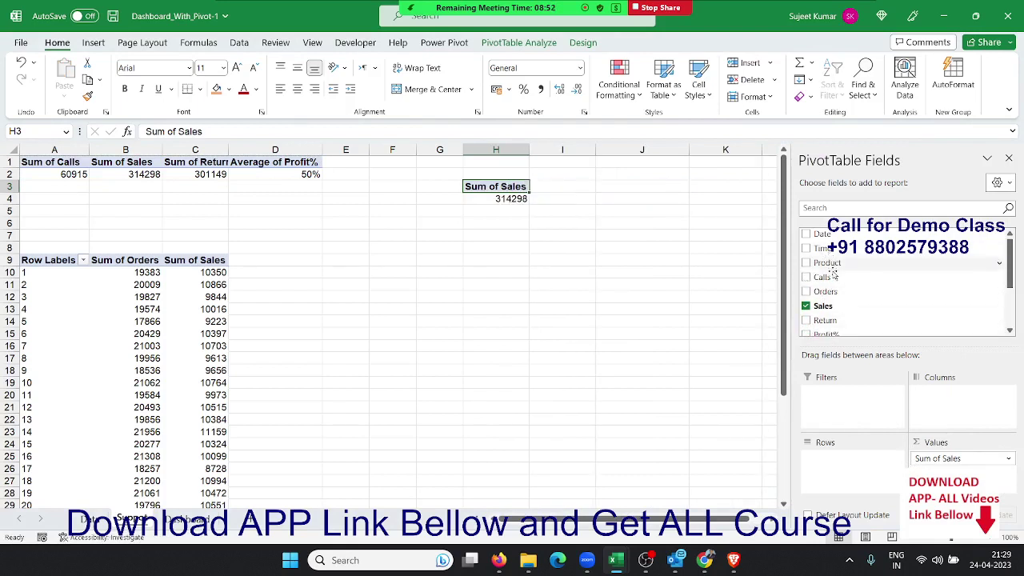
scroll(832, 288, "down", 3)
mouse_move(825, 299)
left_mouse_down()
mouse_move(870, 383)
mouse_move(880, 471)
left_mouse_up()
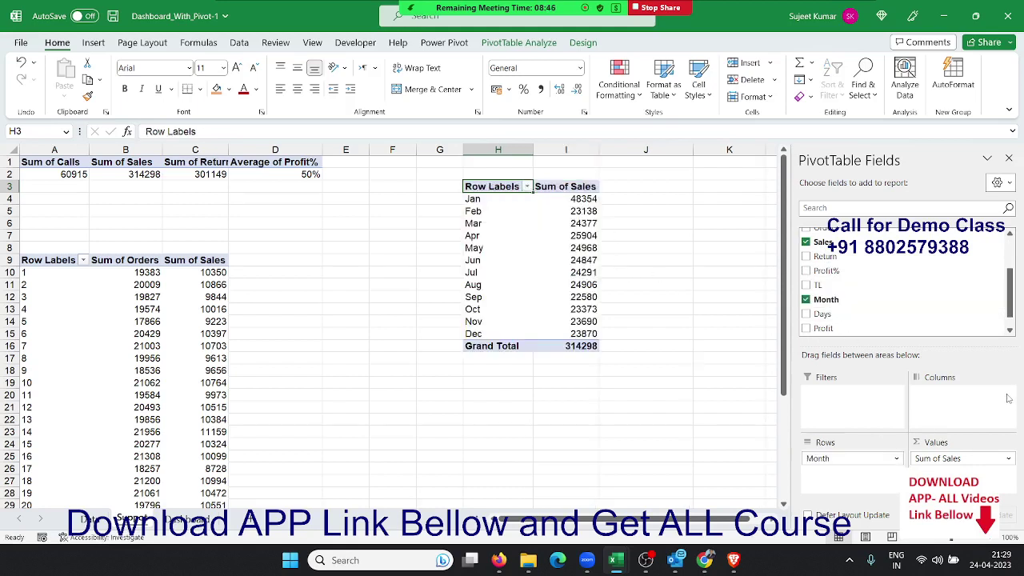
Step: Show Sum of Sales as % of Column Total
left_click(969, 456)
left_click(936, 440)
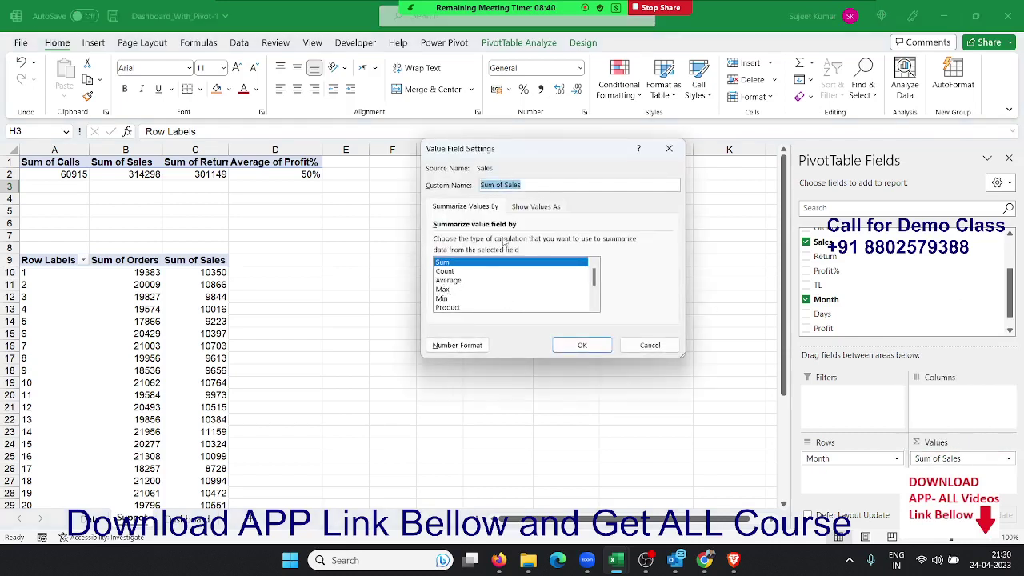
left_click(536, 206)
left_click(526, 241)
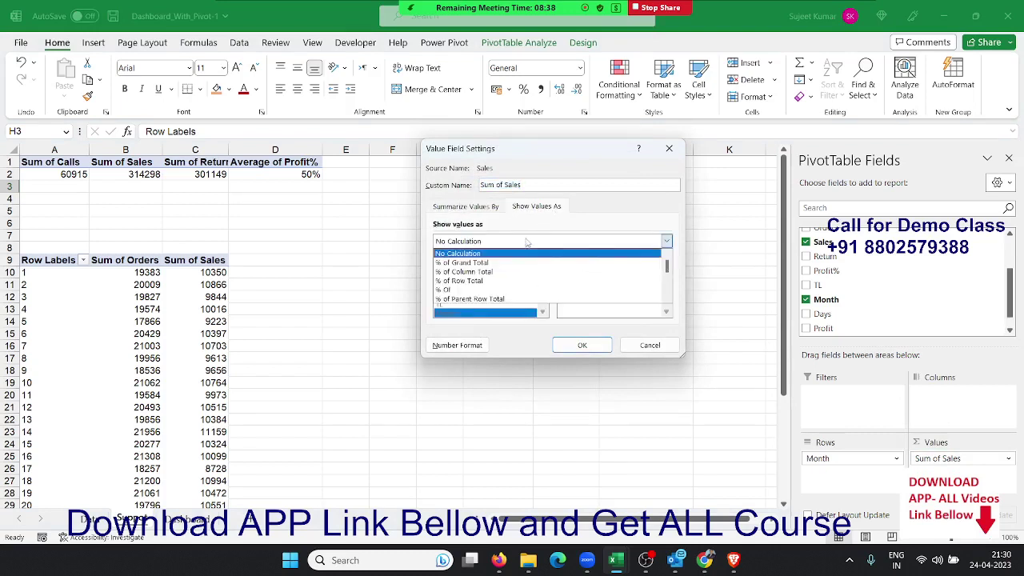
left_click(511, 272)
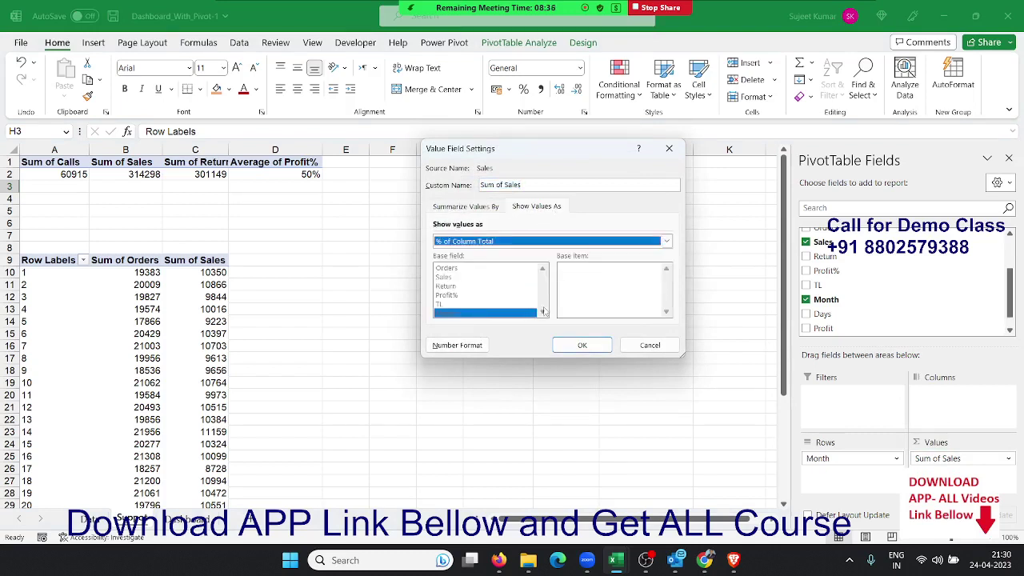
left_click(582, 345)
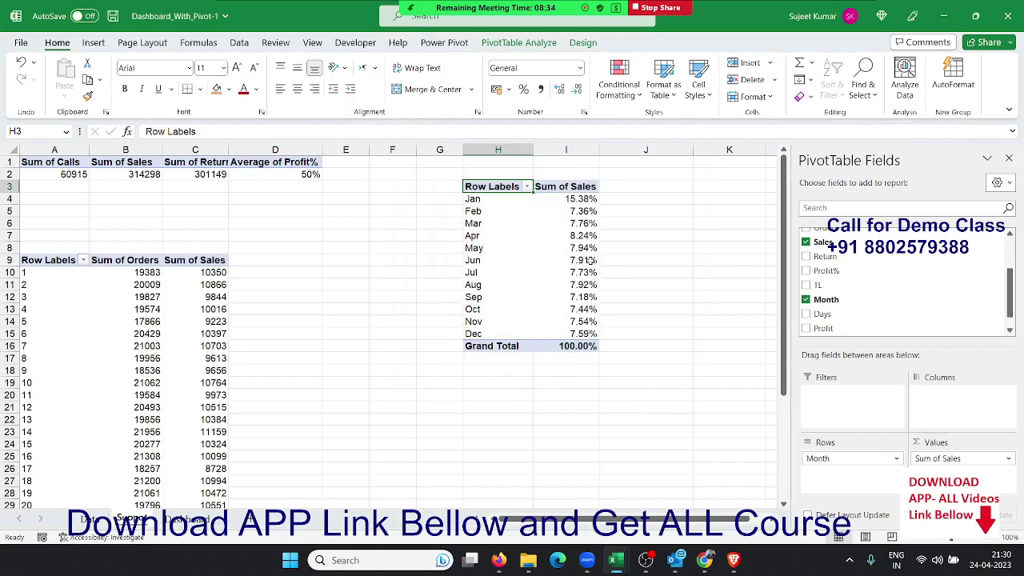
Step: Insert a 3-D pie pivot chart of monthly sales share
left_click(94, 44)
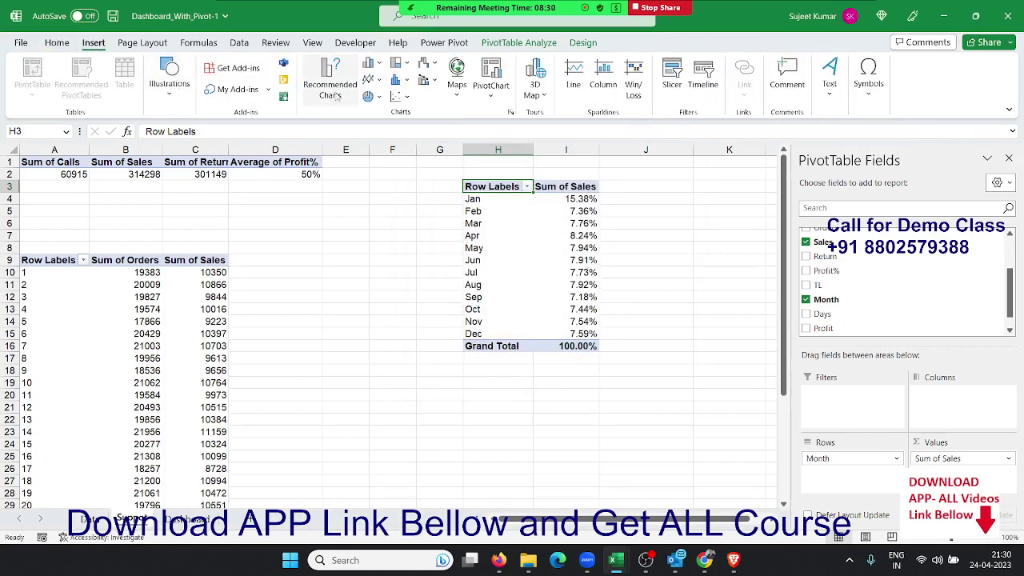
left_click(370, 96)
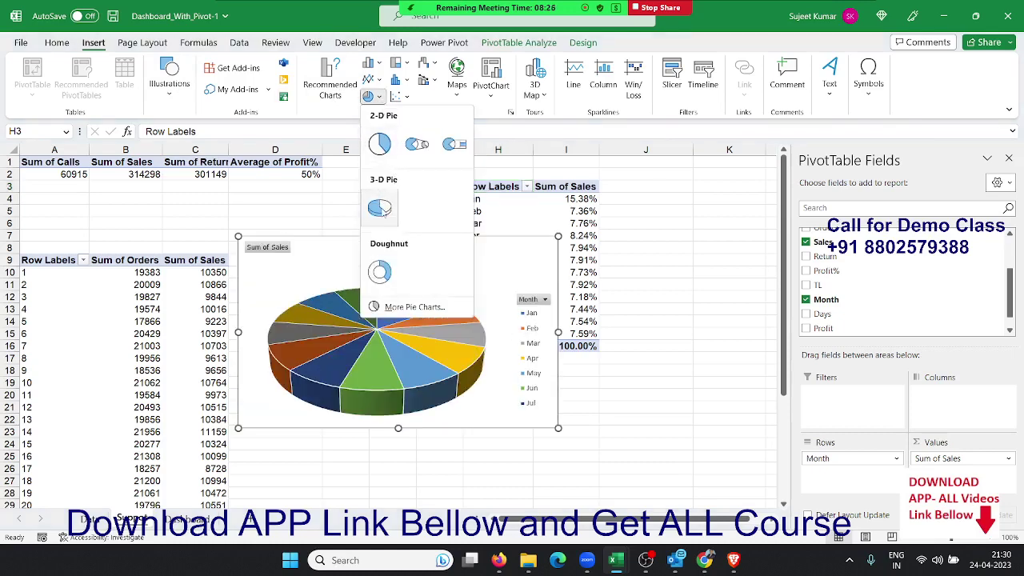
left_click(380, 208)
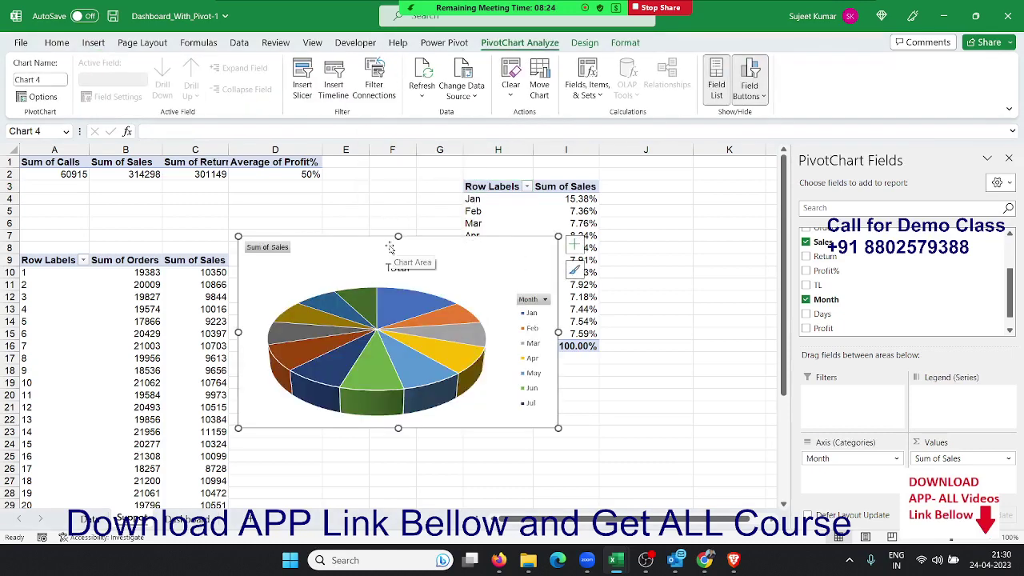
Step: Move the pie chart to the Dashboard at B19 beneath the Sales Date slicer, then browse pie styles
key("Delete")
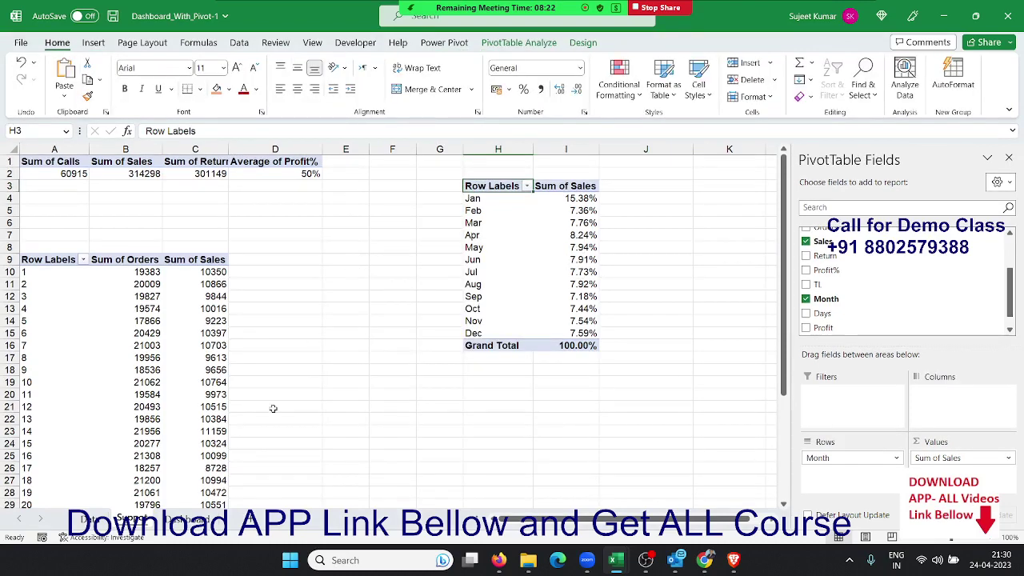
left_click(176, 519)
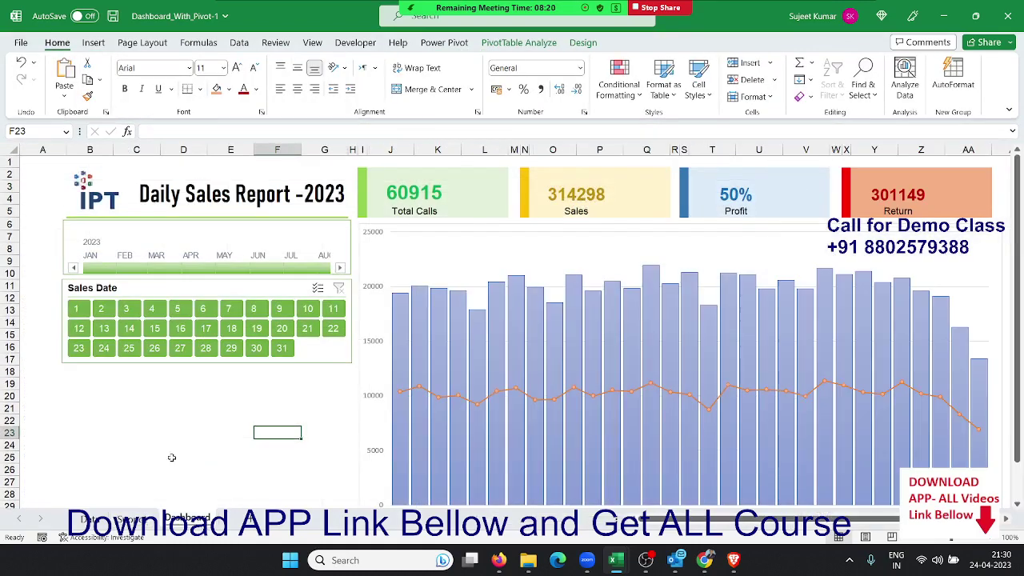
left_click(77, 384)
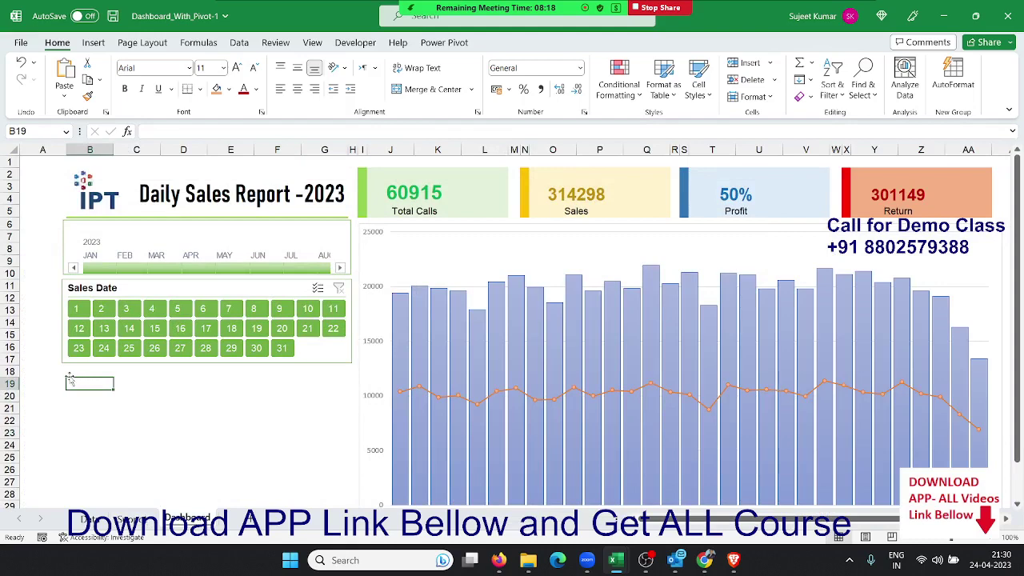
left_click(71, 372)
left_click(70, 380)
key("ctrl+v")
scroll(176, 362, "down", 3)
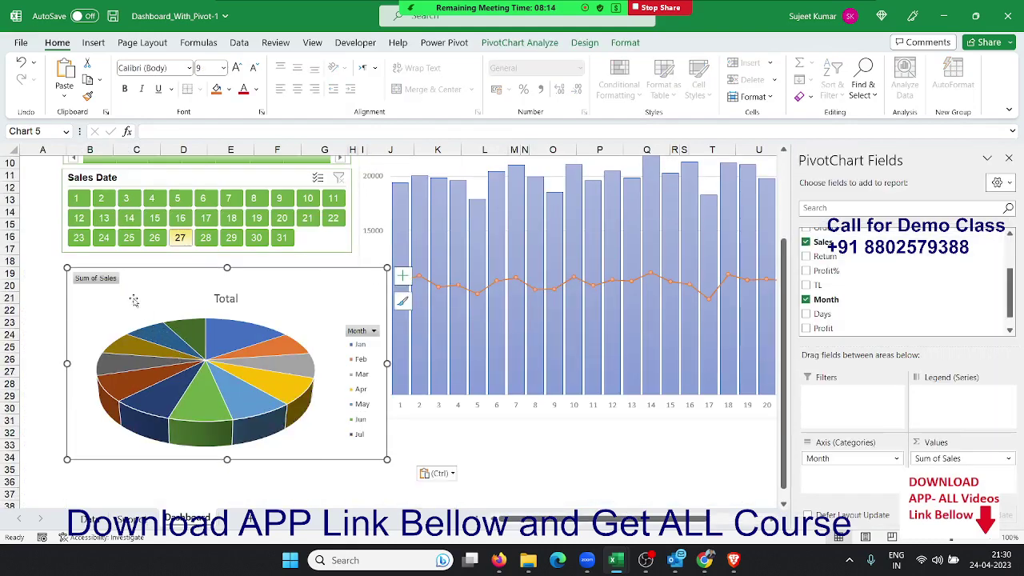
left_click_drag(134, 298, 124, 290)
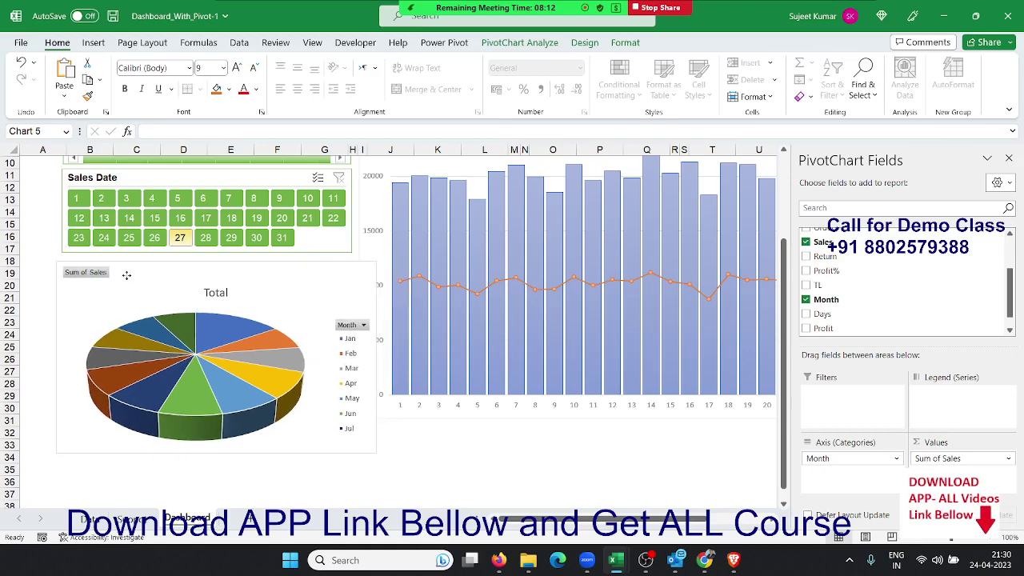
left_click(585, 42)
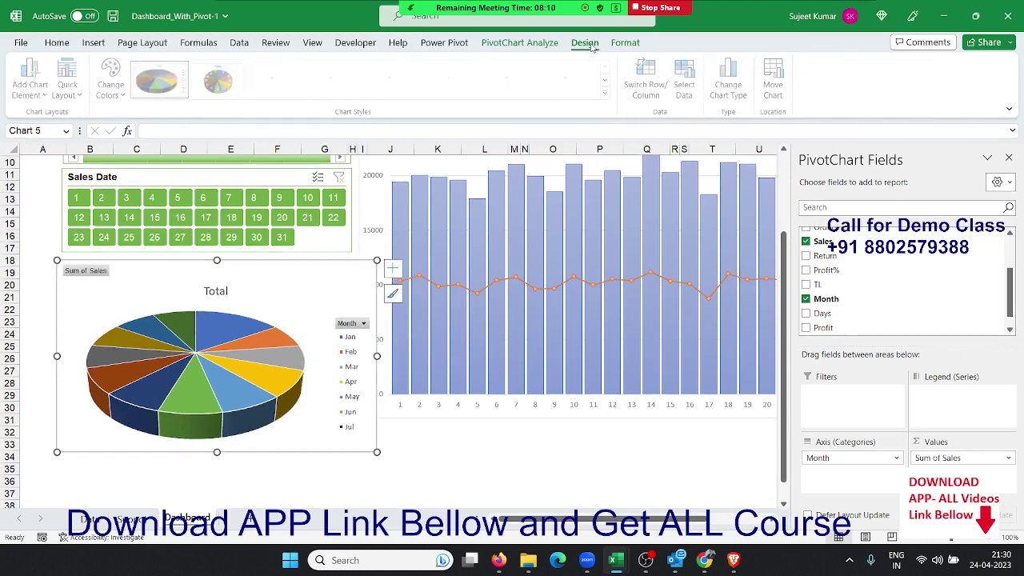
left_click(608, 95)
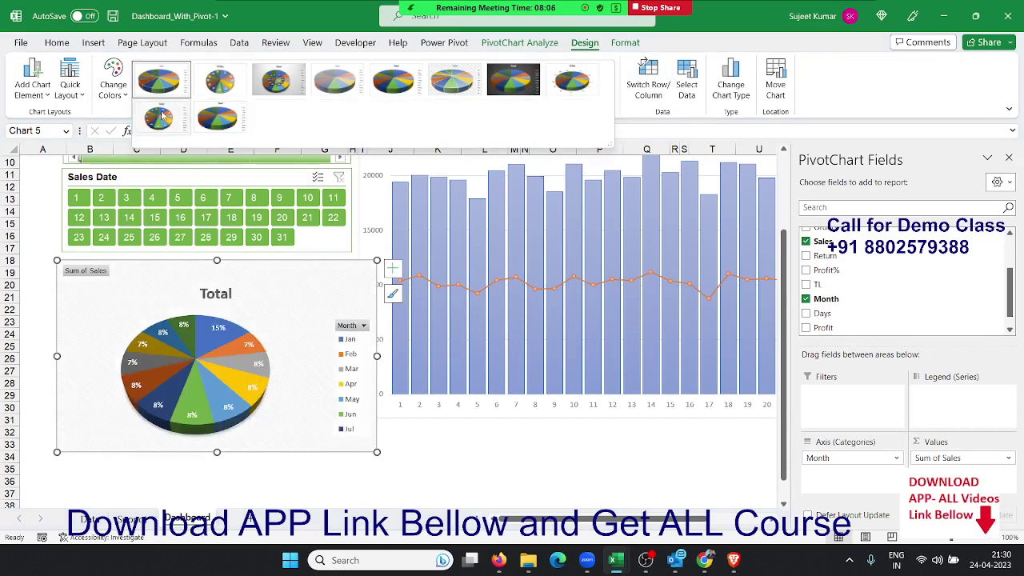
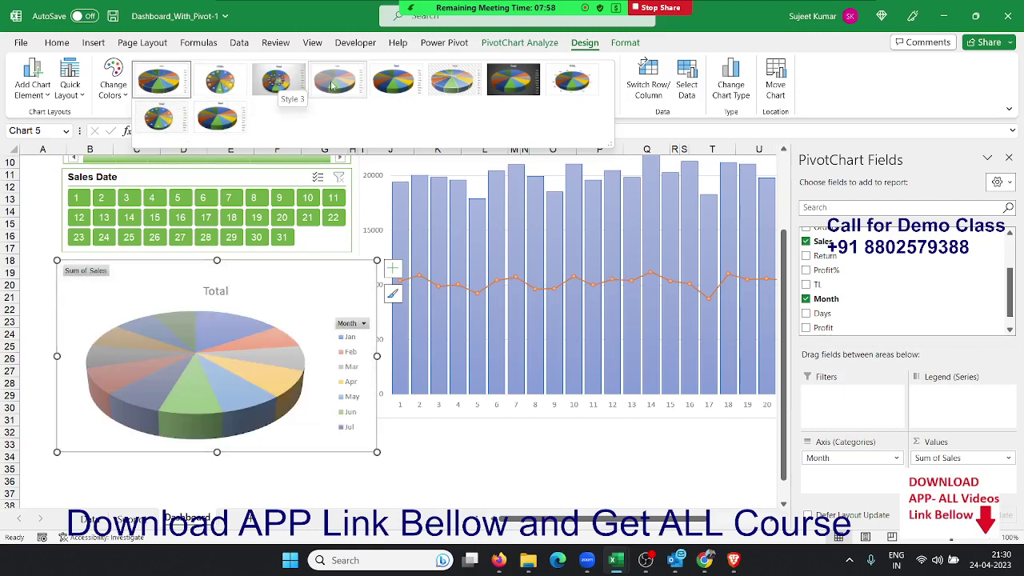
Step: Apply the 3D pie style with percentage labels, delete the legend and hide all field buttons
left_click(159, 116)
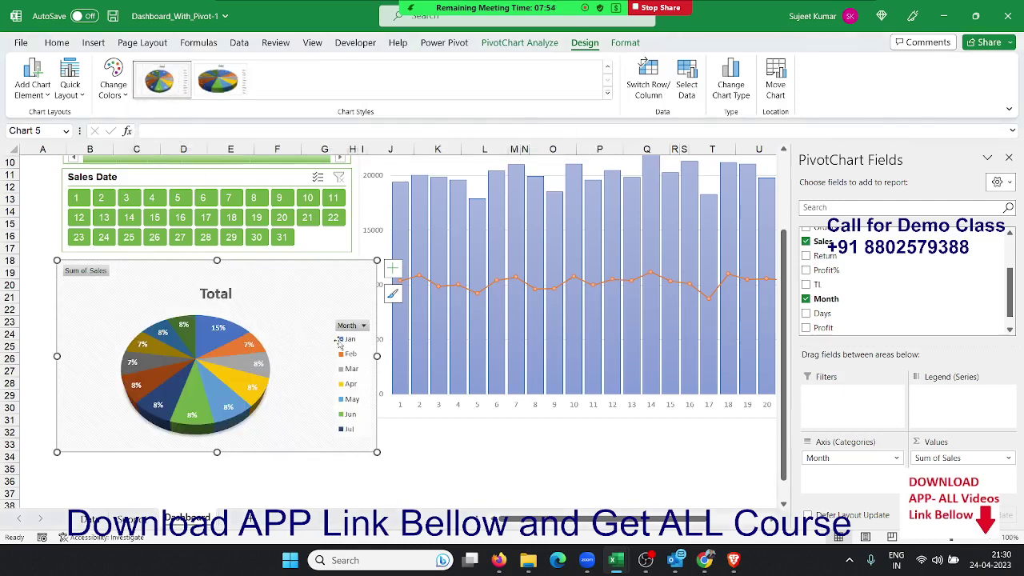
left_click(339, 346)
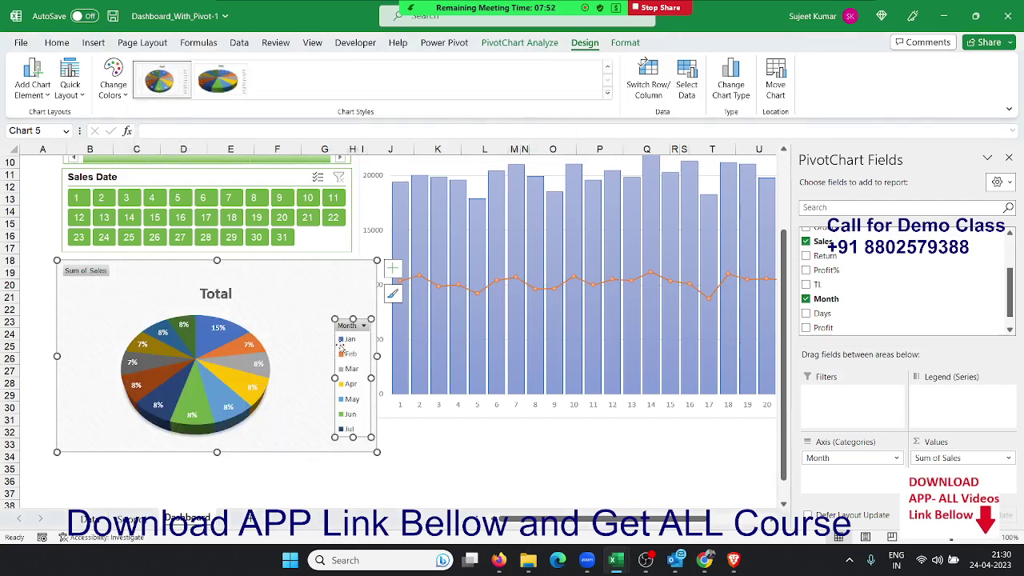
key("Delete")
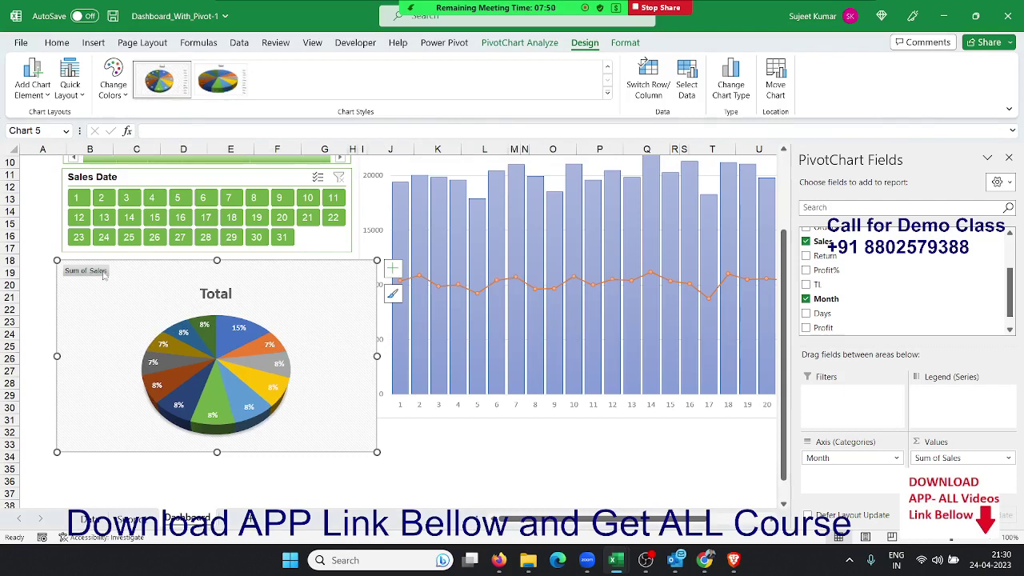
right_click(104, 272)
left_click(180, 422)
Step: Replace the pie chart title 'Total' with 'Month Sales Share', fixing typos along the way
double_click(215, 278)
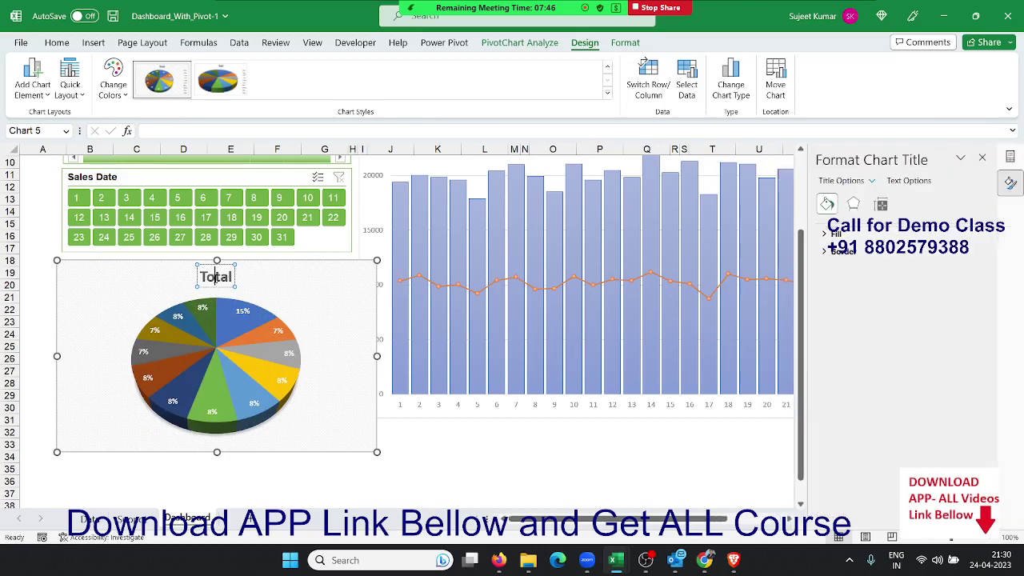
double_click(216, 278)
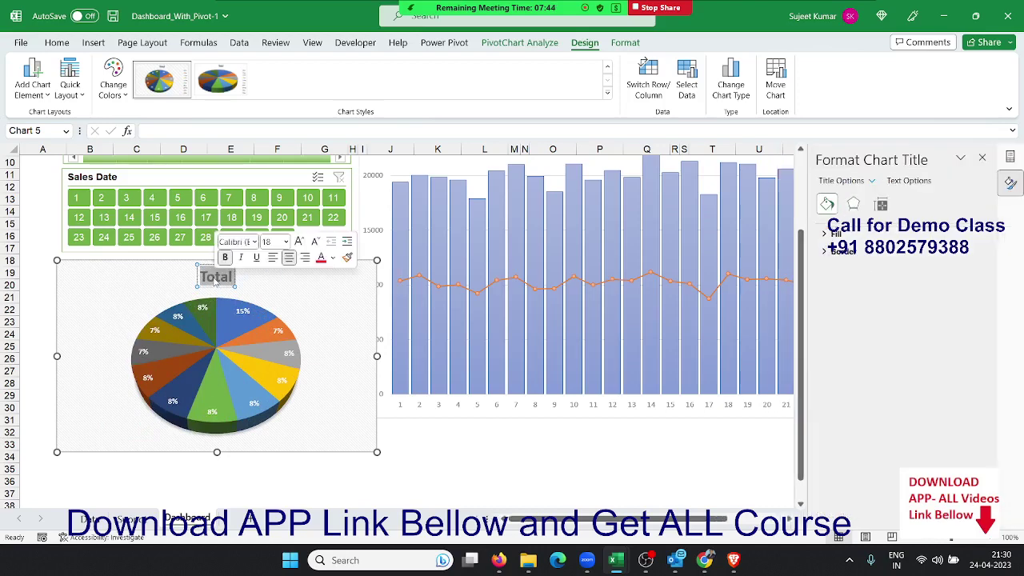
type("Mob")
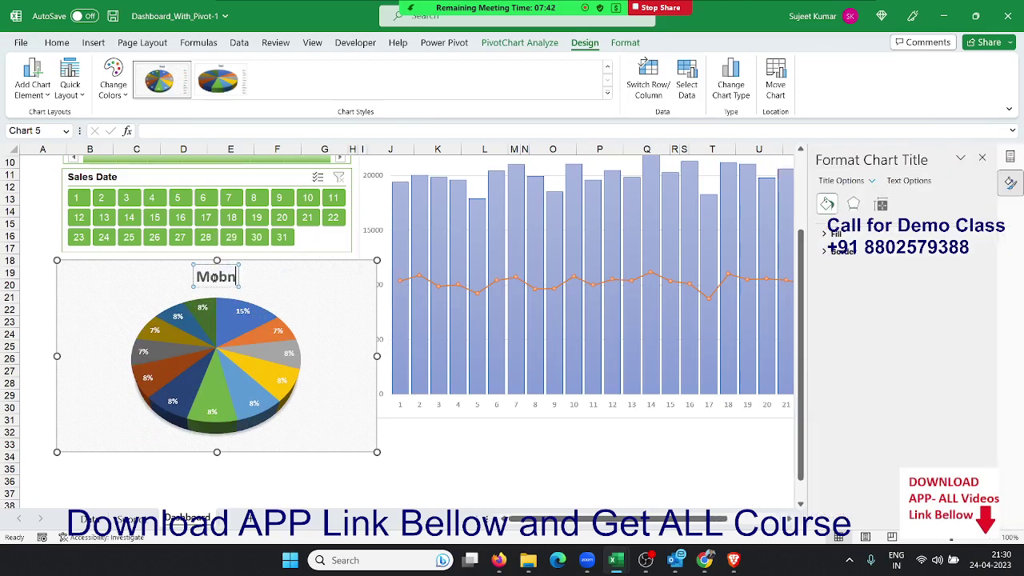
key("BackSpace")
type("nth")
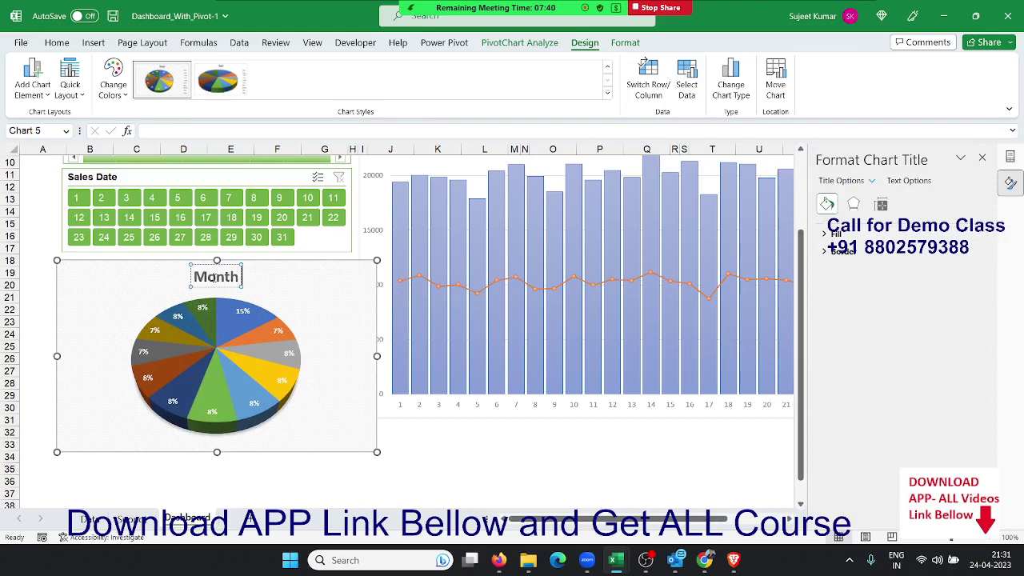
type(" SAl")
key("BackSpace")
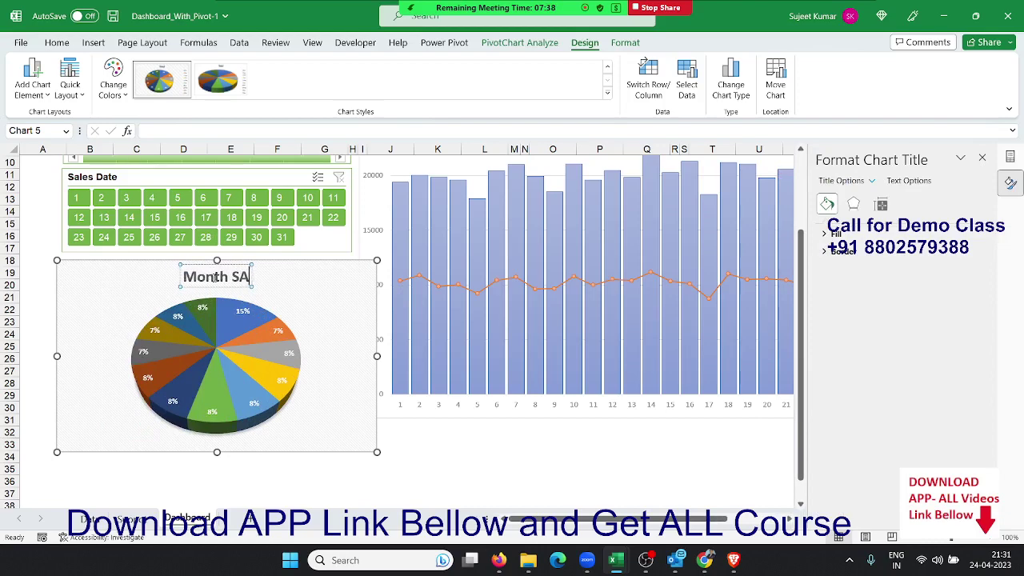
key("BackSpace")
type("ales")
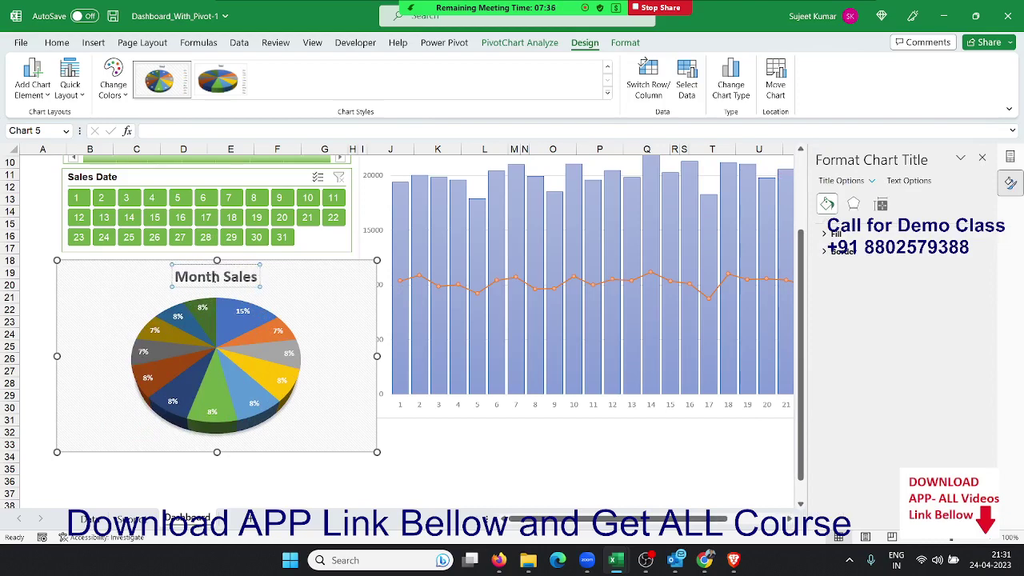
type(" Share")
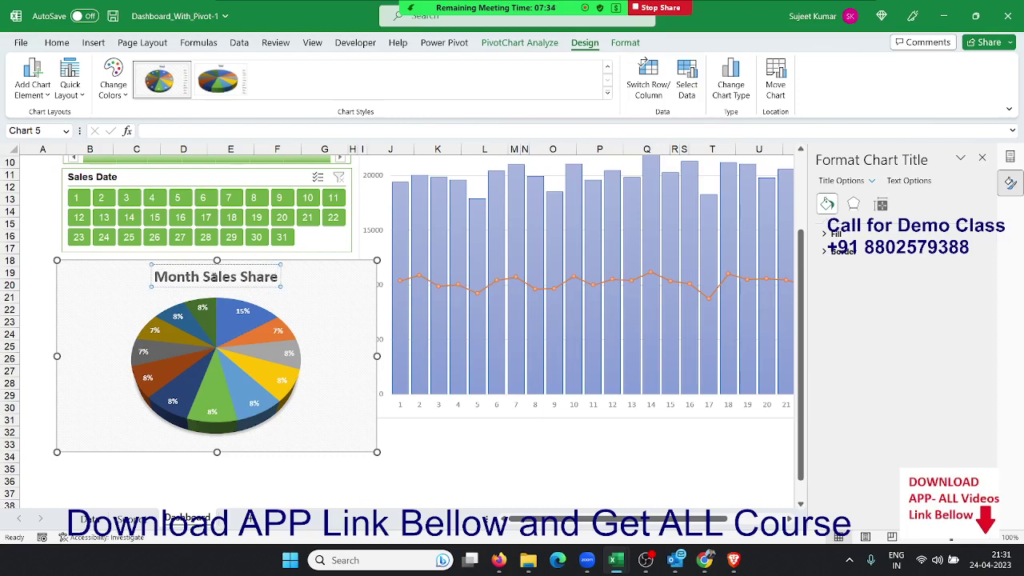
left_click(329, 314)
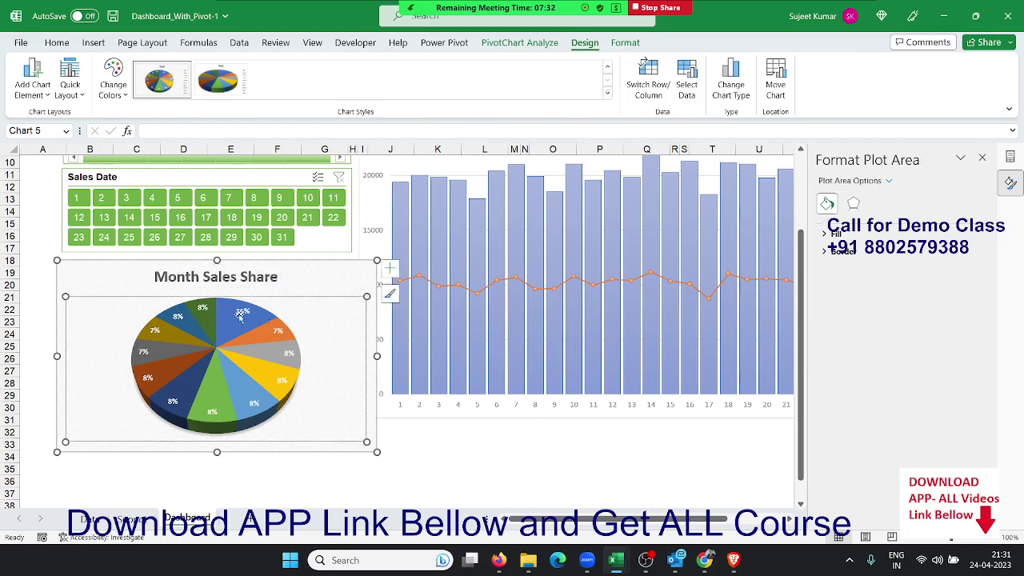
left_click(275, 335)
Step: Set the pie data labels to show Category Name instead of Value, e.g. 'Jan 15%'
right_click(275, 335)
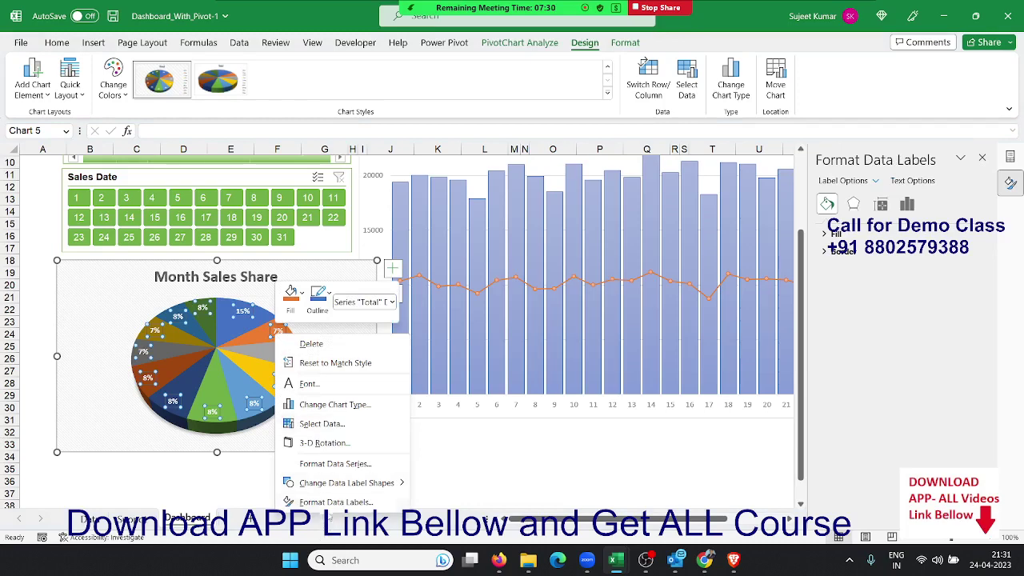
left_click(329, 502)
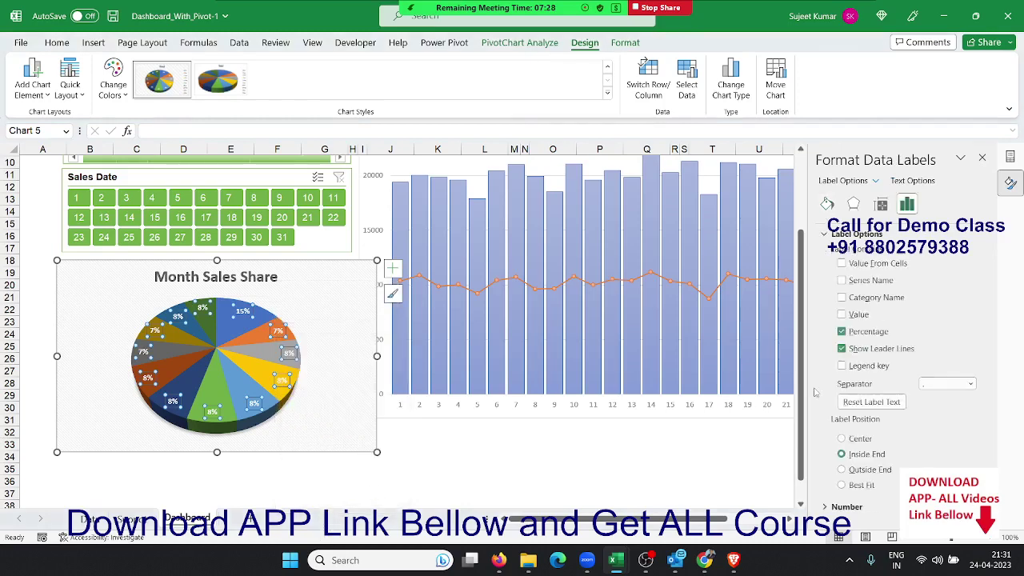
left_click(869, 319)
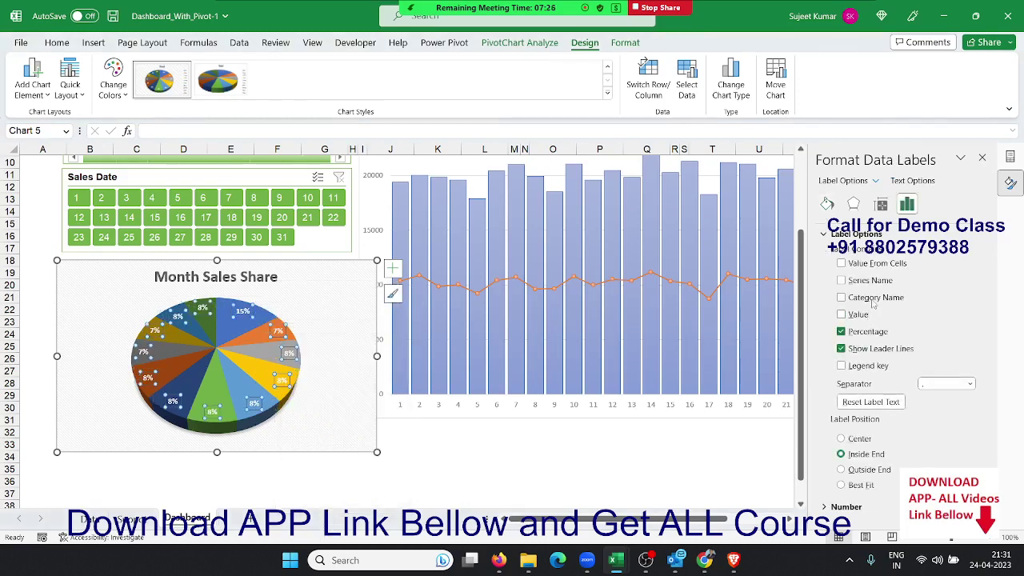
left_click(875, 299)
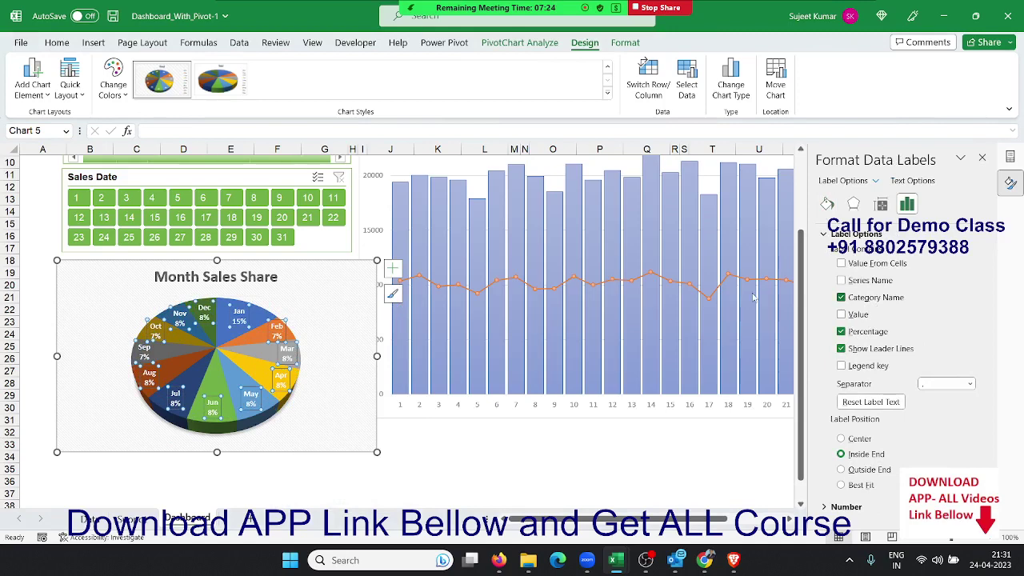
left_click(316, 308)
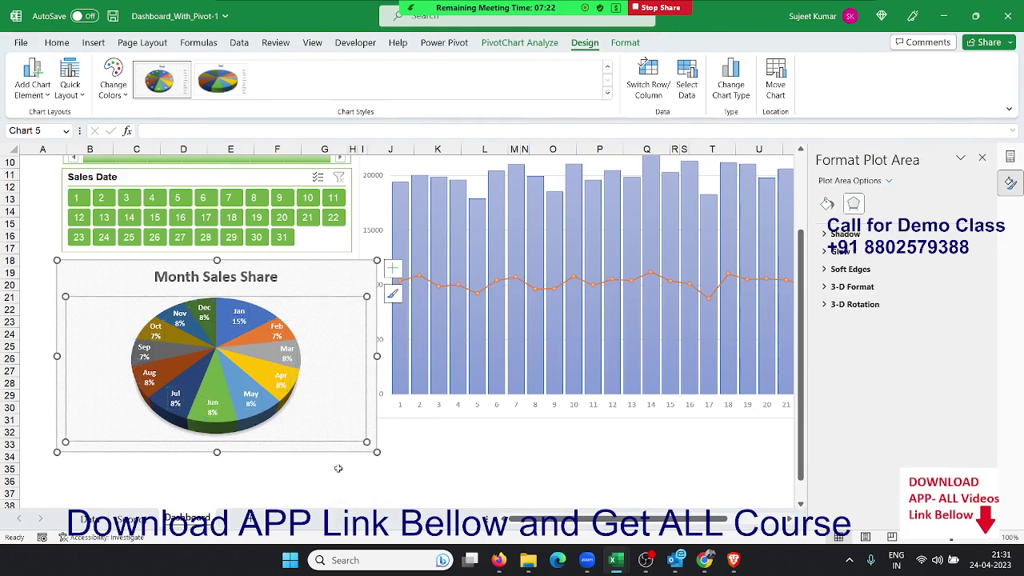
left_click(432, 446)
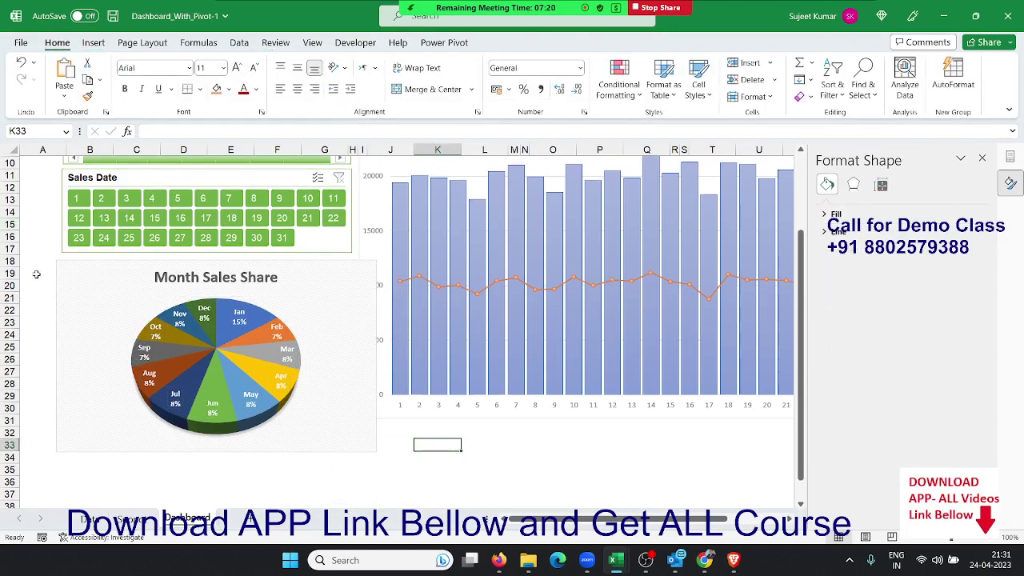
Step: Nudge the pie chart and shrink it to fit beneath the Sales Date slicer
left_click_drag(71, 277, 81, 272)
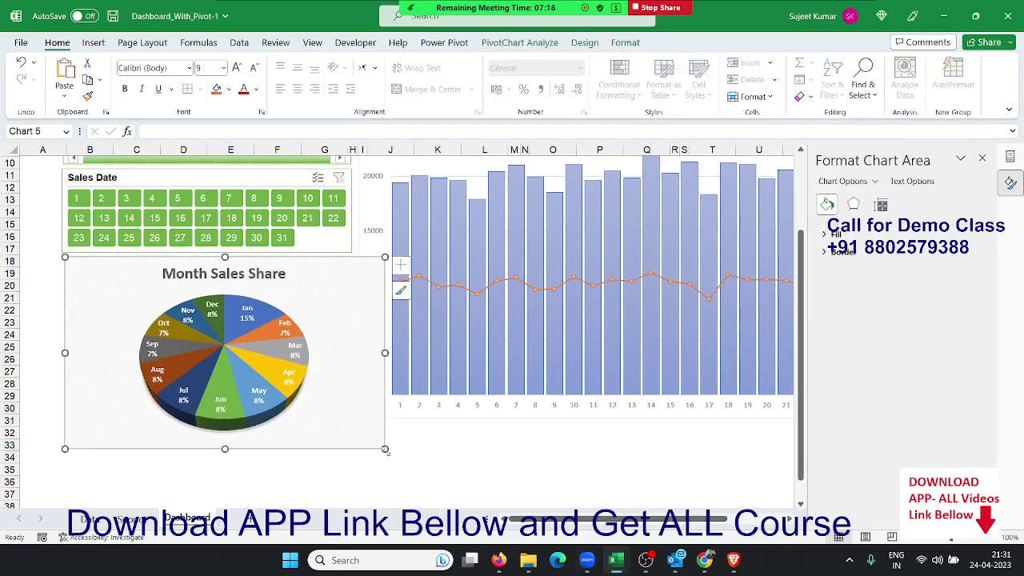
left_click_drag(385, 451, 346, 424)
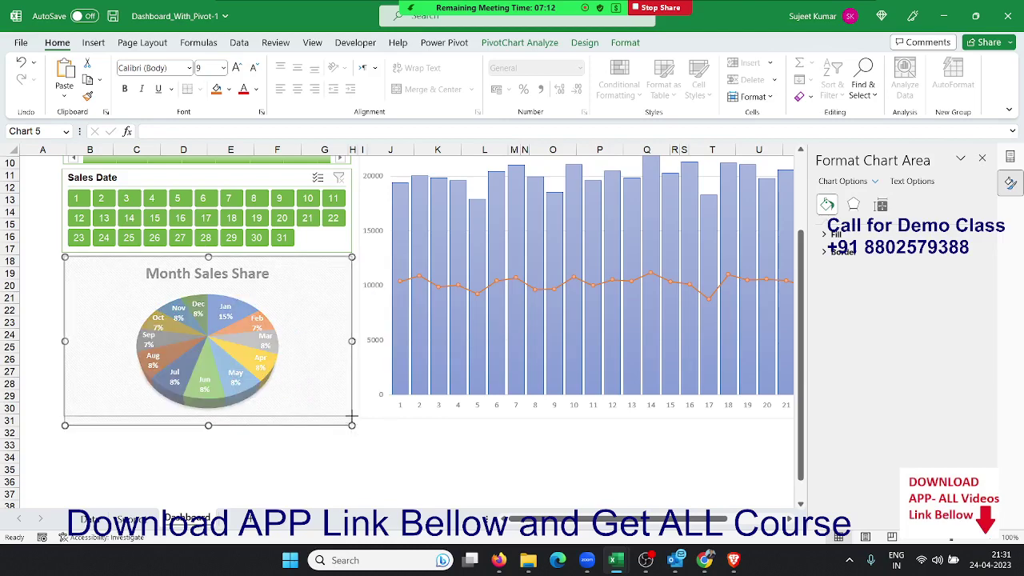
left_click(324, 434)
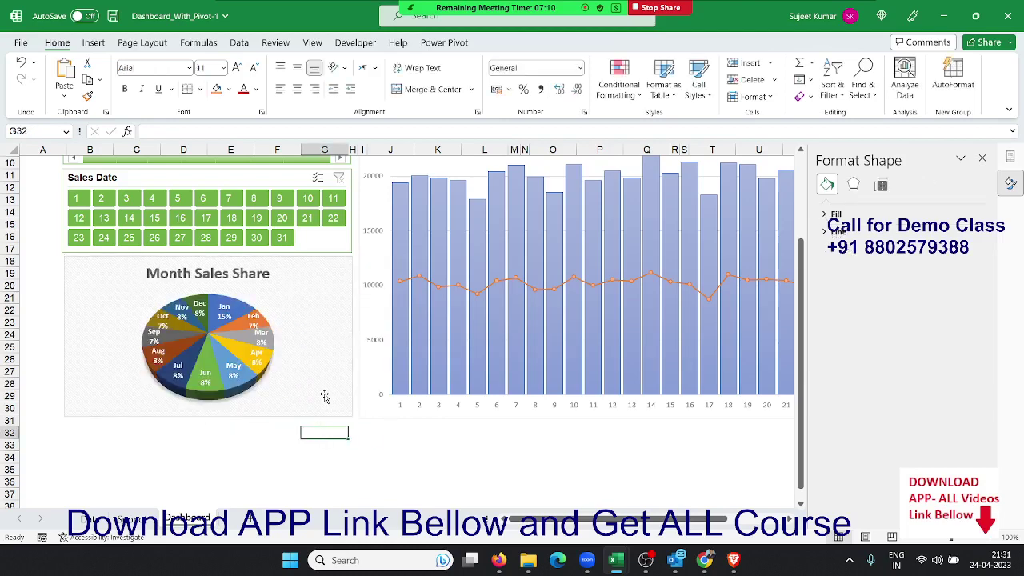
Step: Close the formatting side panes so the whole dashboard is visible
left_click(548, 468)
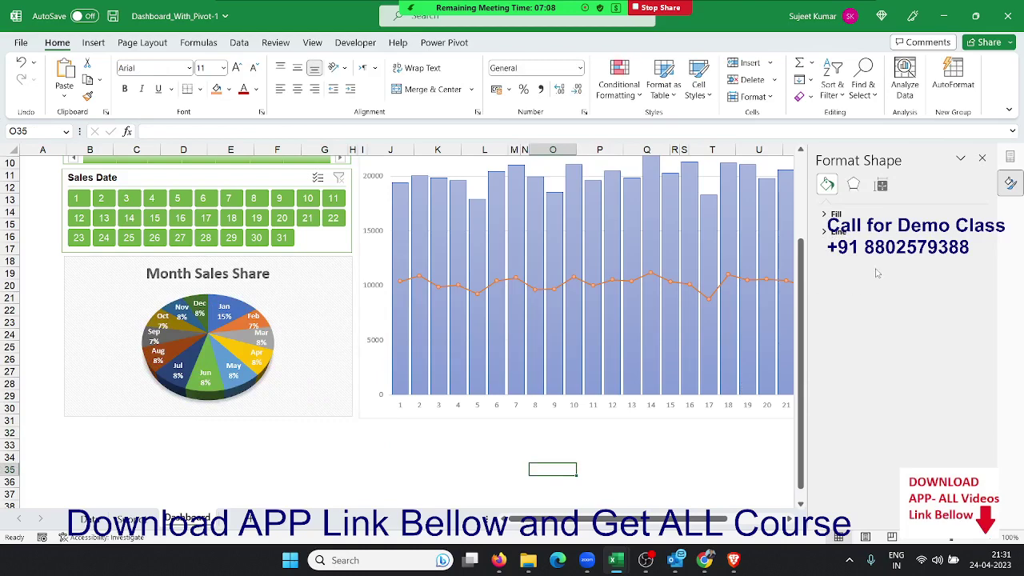
left_click(982, 158)
left_click(982, 158)
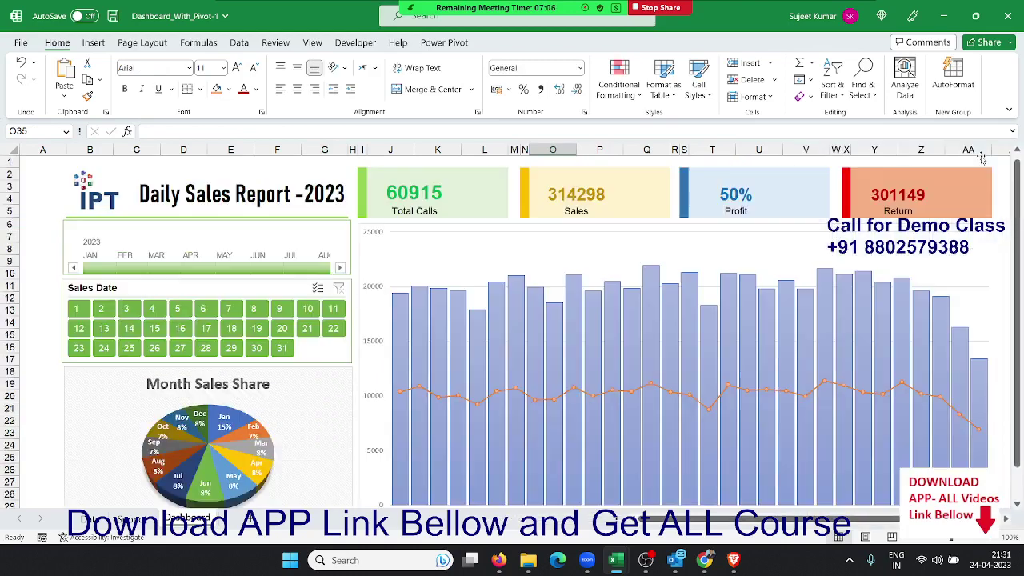
left_click(977, 238)
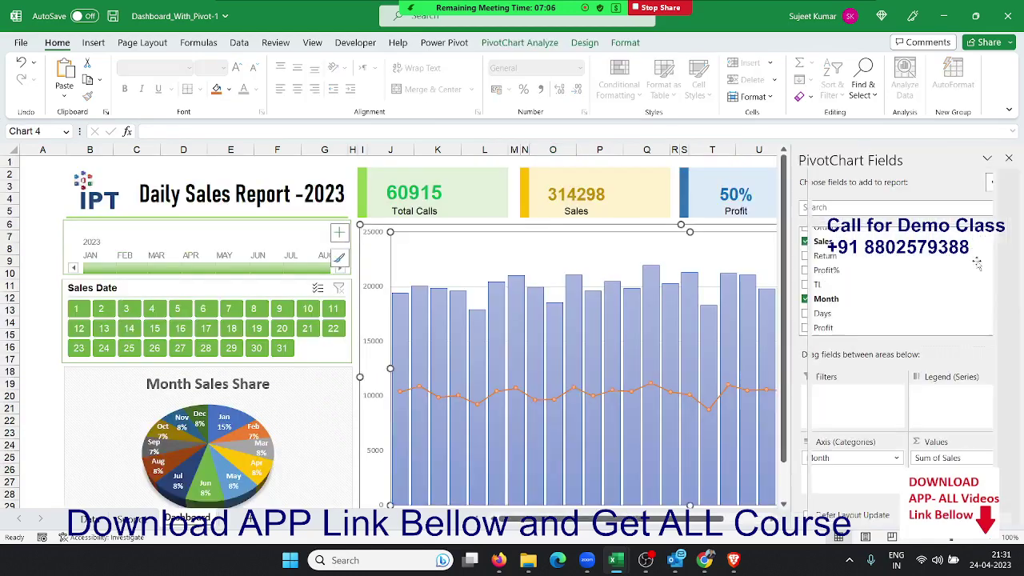
Step: Add a chart title to the column chart and enter 'Daily Order vs Sales'
left_click(1009, 157)
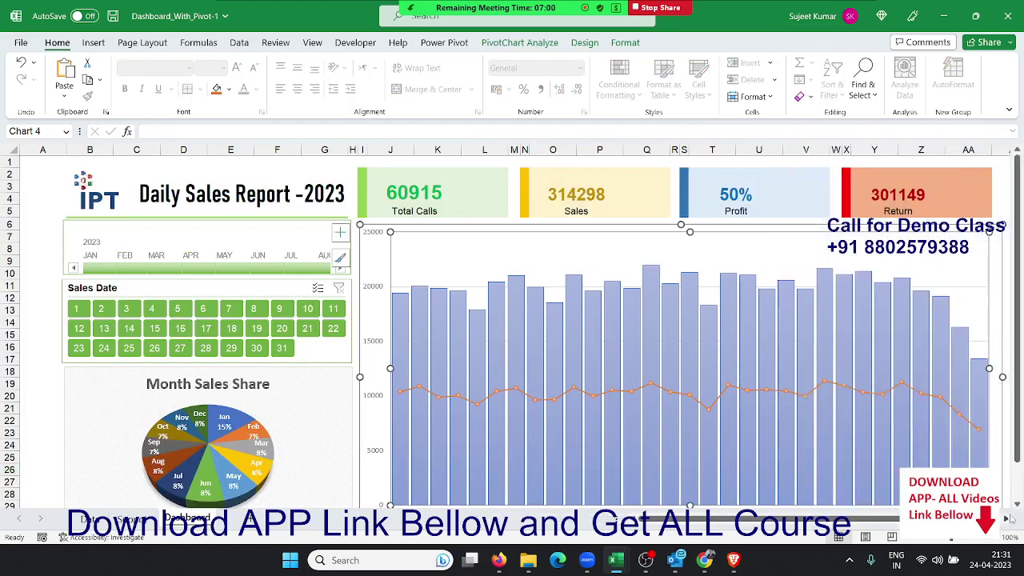
left_click(1007, 519)
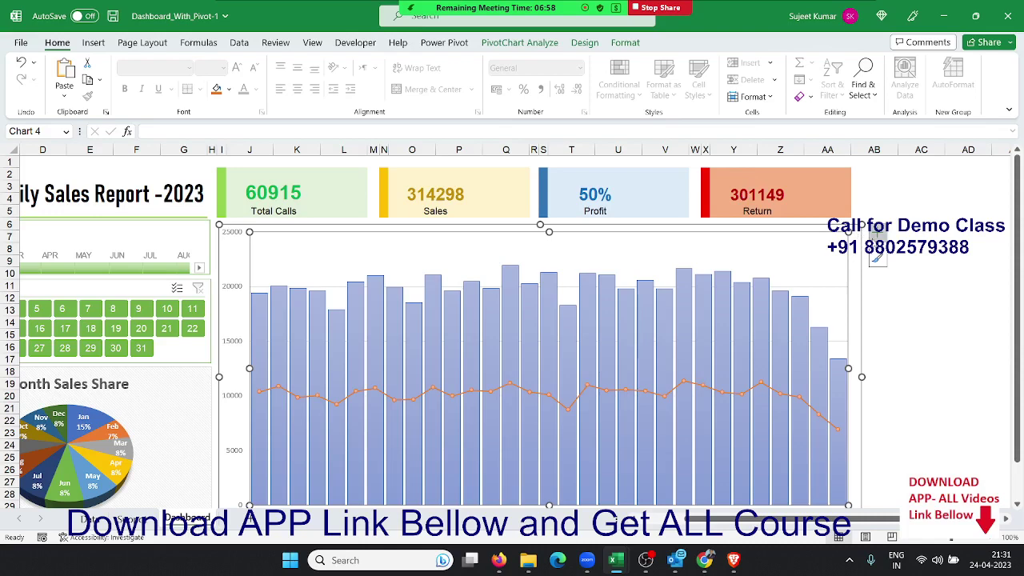
left_click(878, 235)
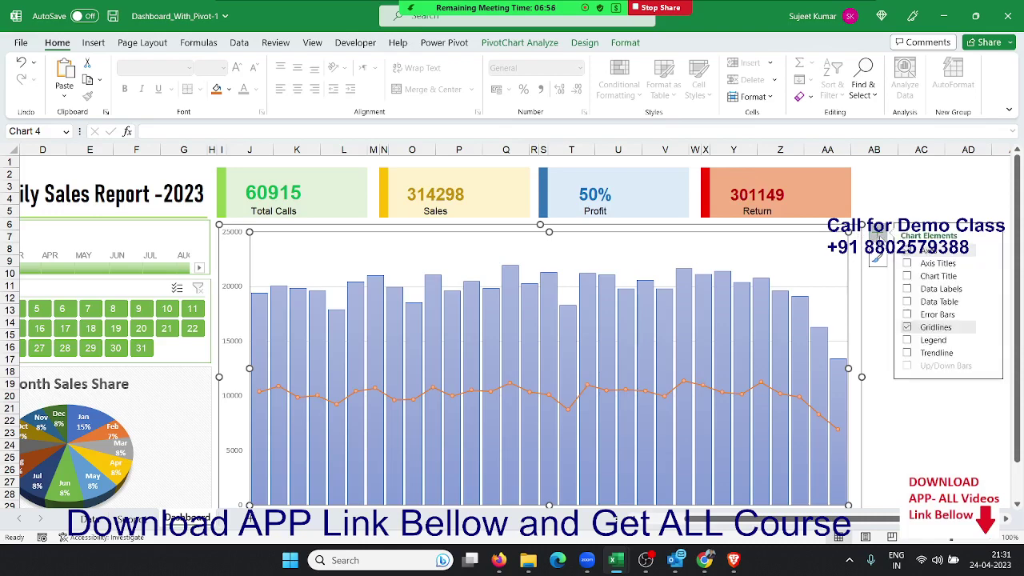
left_click(907, 276)
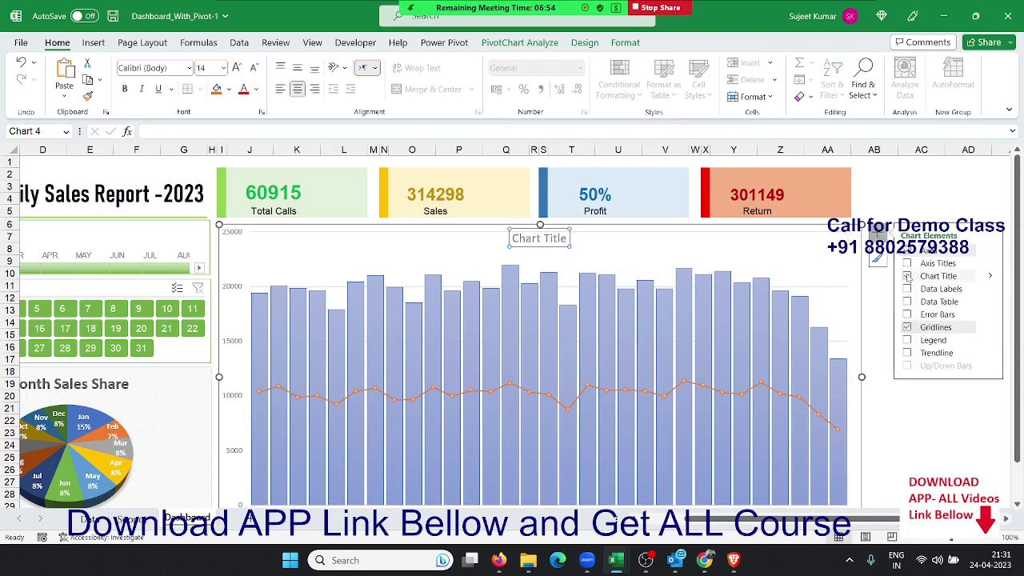
triple_click(540, 238)
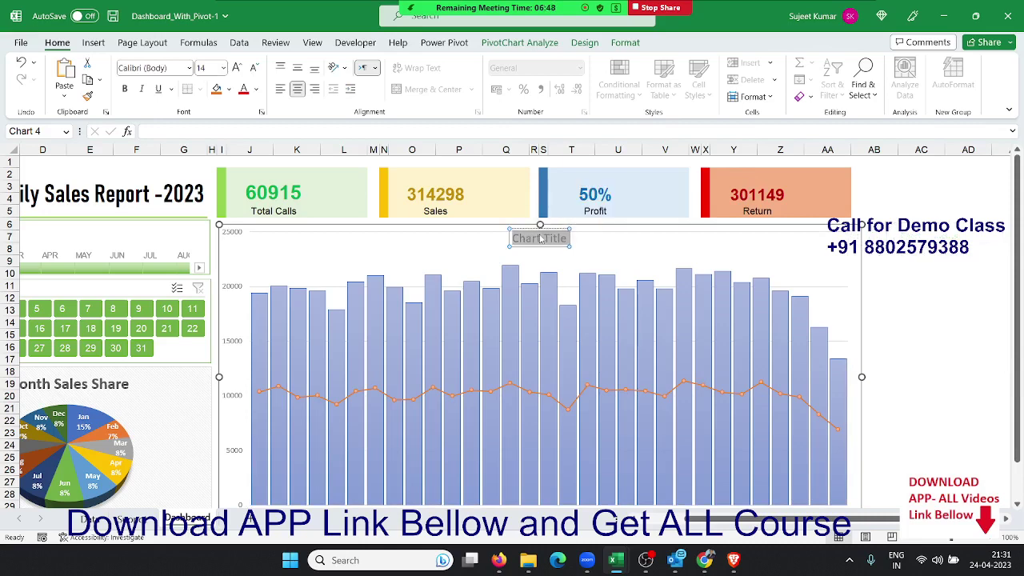
type("Daily")
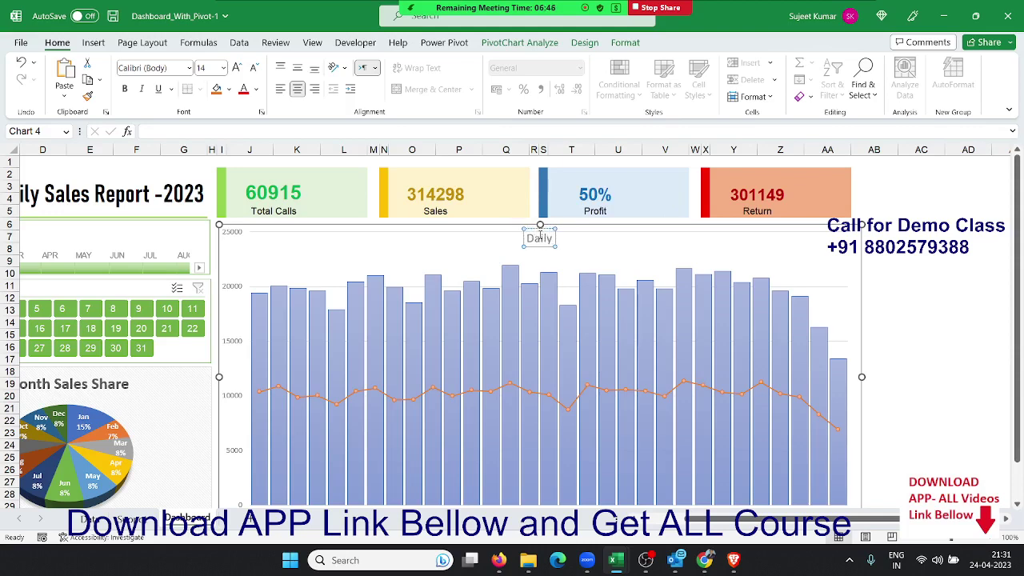
type(" Ord")
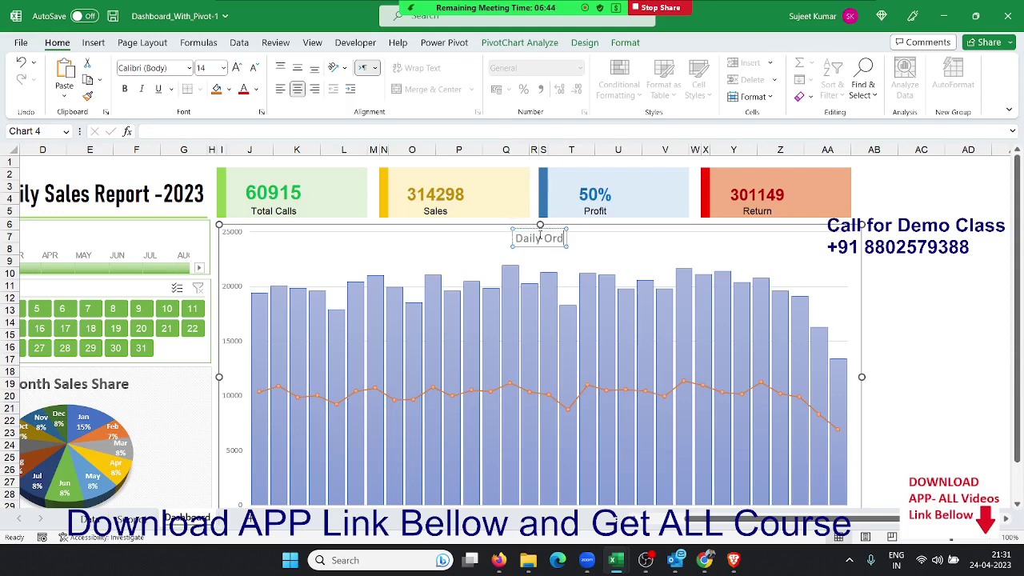
type("er vs")
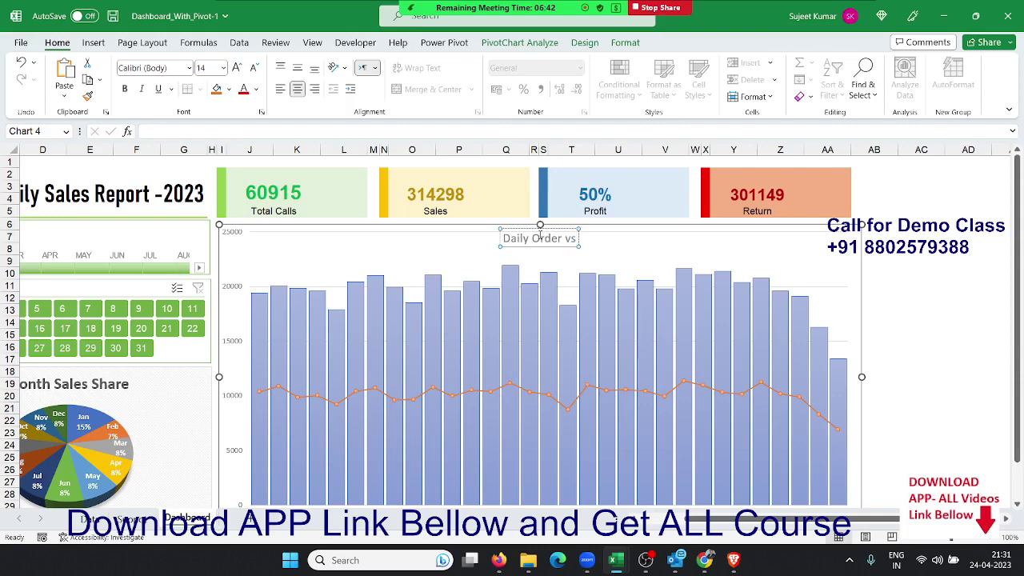
type(" Sales")
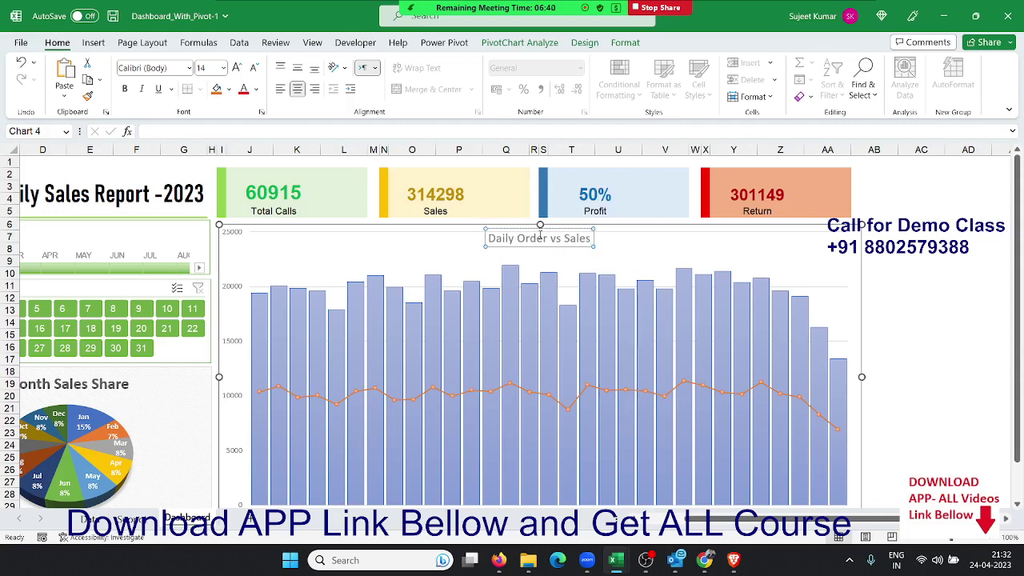
Step: Enlarge the 'Daily Order vs Sales' title to 28 pt with Increase Font Size
left_click(93, 42)
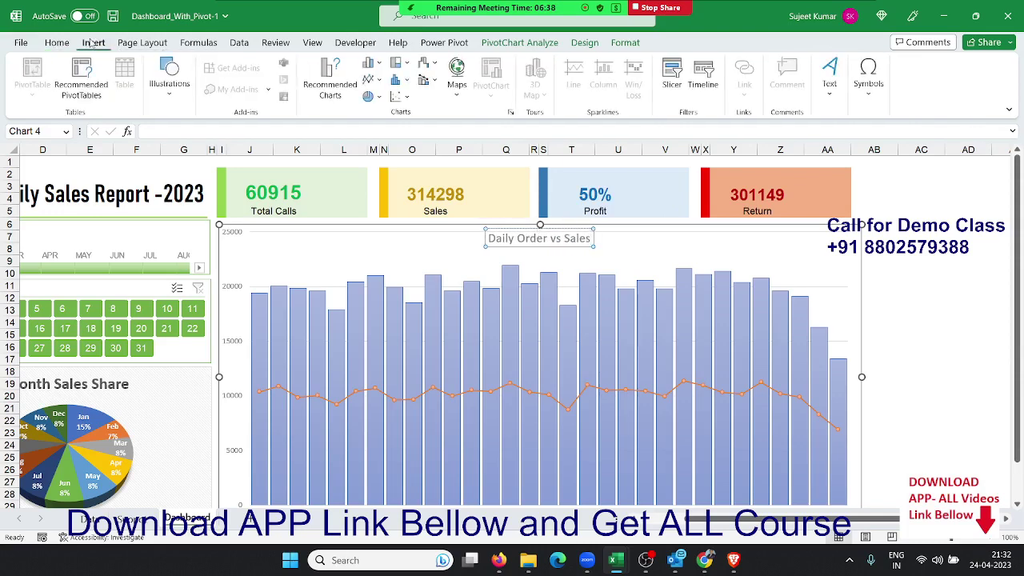
left_click(57, 42)
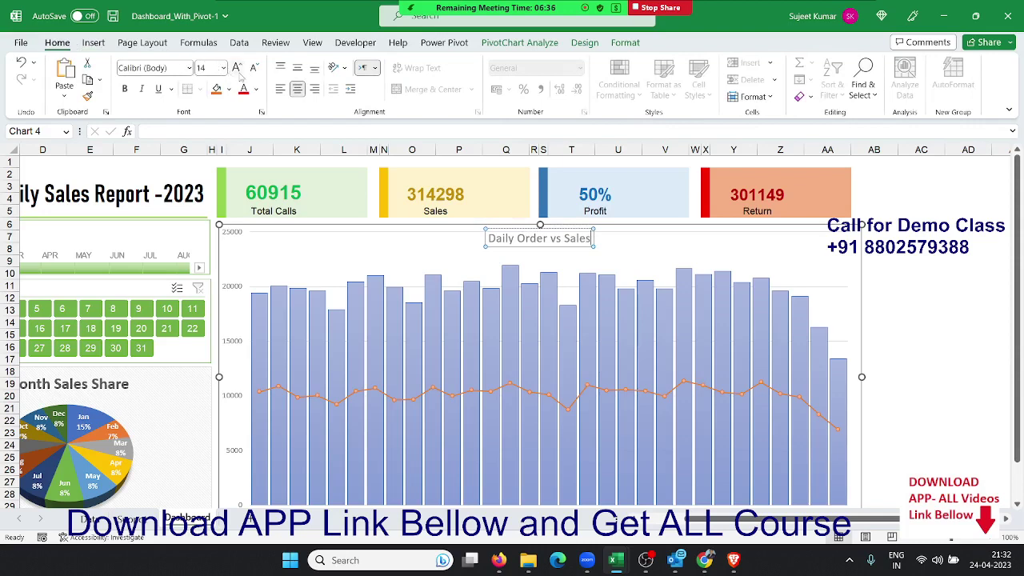
left_click(237, 67)
left_click(237, 67)
left_click(237, 68)
left_click(237, 68)
left_click(237, 67)
key("ctrl+a")
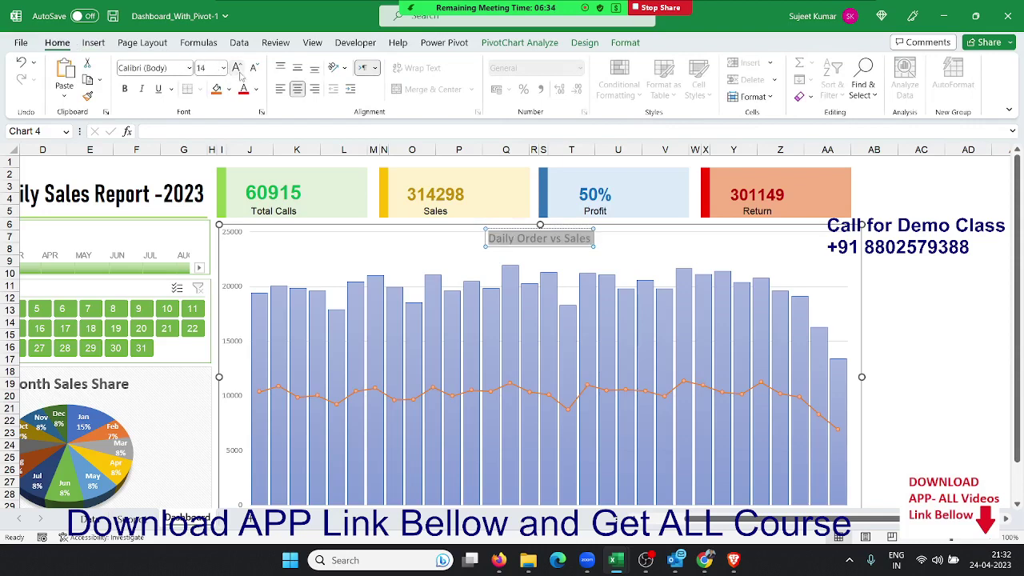
left_click(237, 67)
left_click(237, 67)
left_click(237, 67)
left_click(237, 68)
left_click(237, 67)
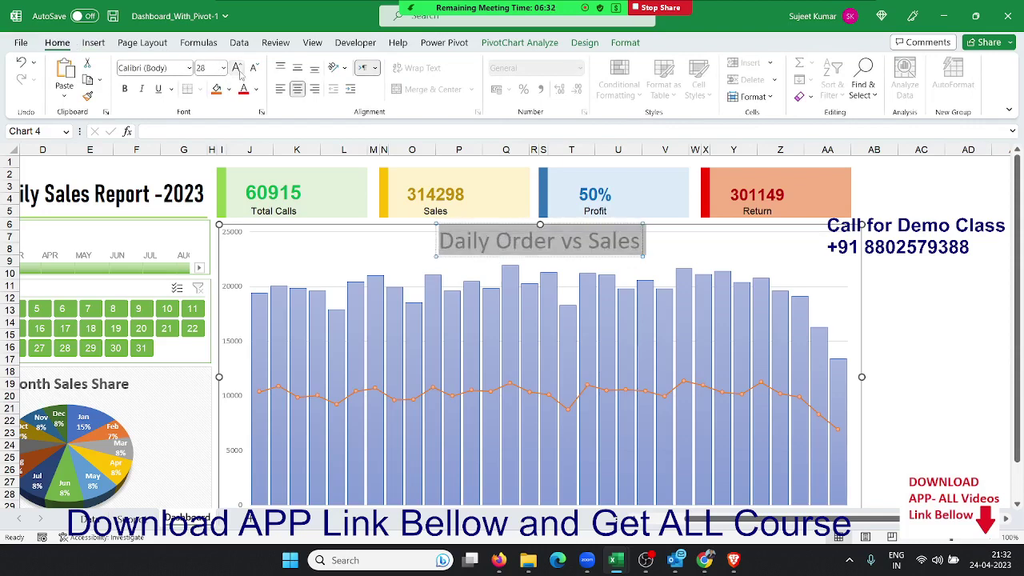
left_click(237, 67)
Step: Deselect the chart and scroll around to check the enlarged title
left_click(918, 310)
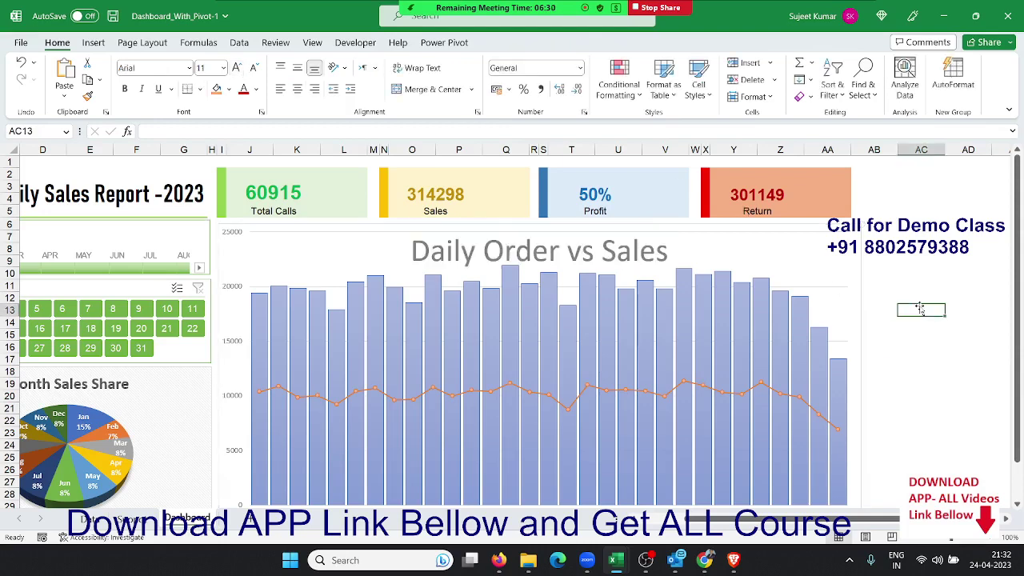
left_click(902, 286)
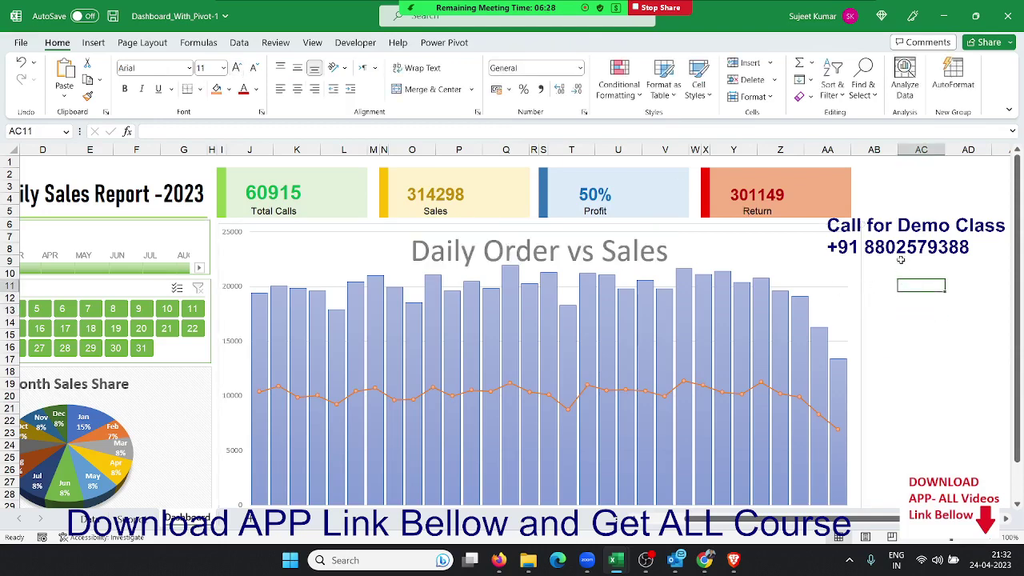
scroll(872, 295, "down", 4)
scroll(872, 296, "up", 3)
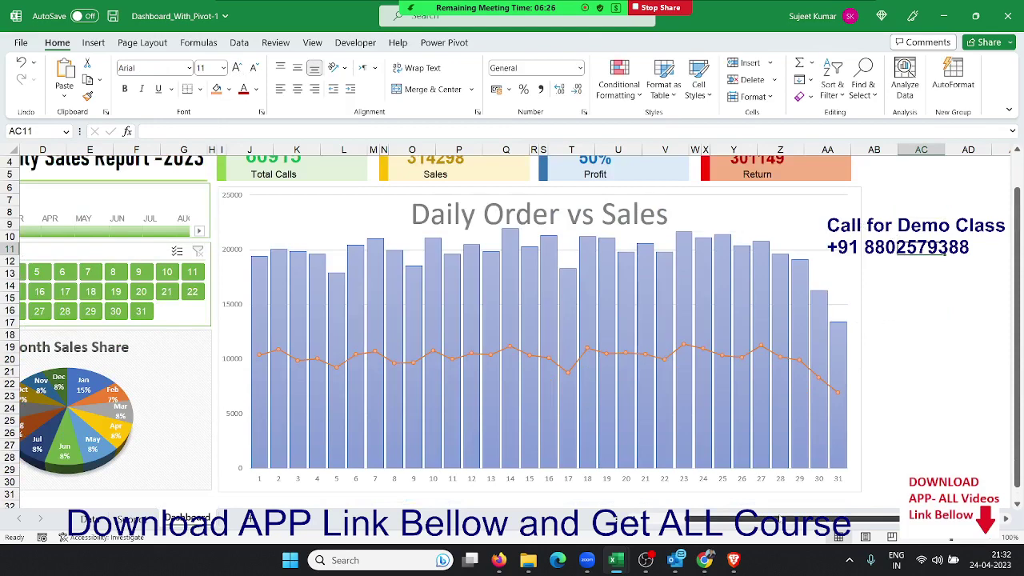
scroll(255, 260, "left", 3)
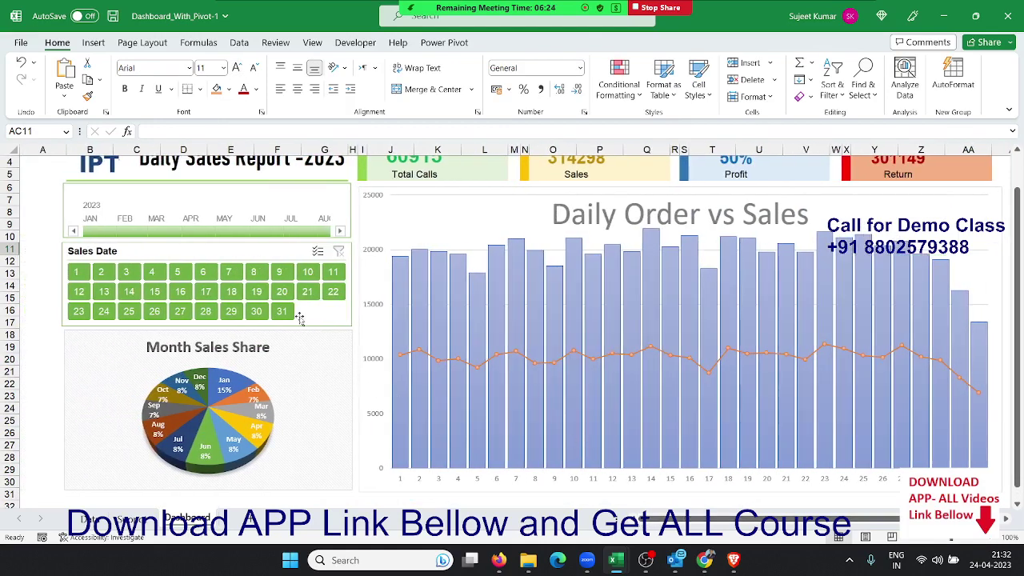
scroll(255, 260, "up", 1)
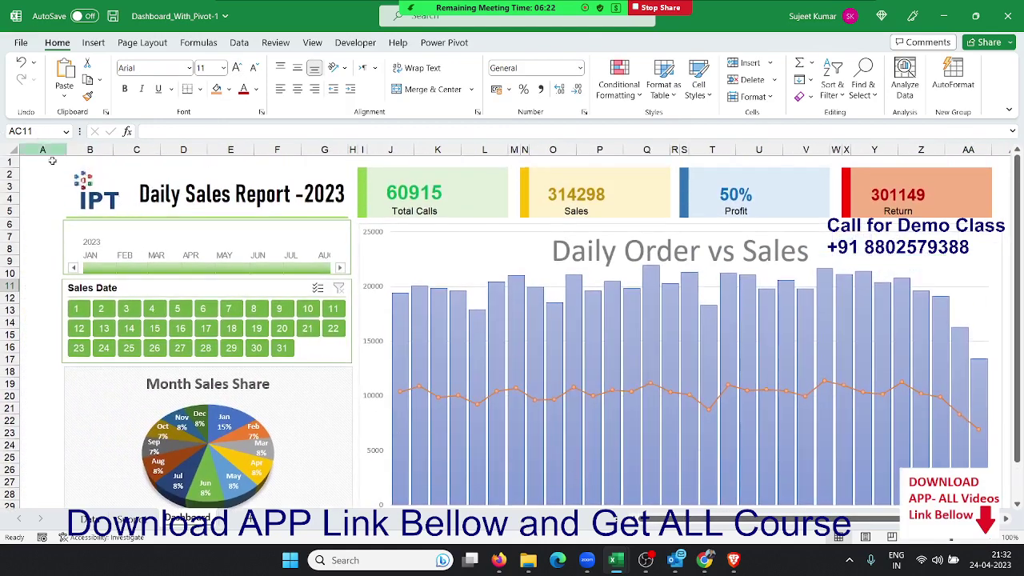
Step: Narrow column A to about 2.40 width so the dashboard shifts left
left_click_drag(67, 150, 36, 151)
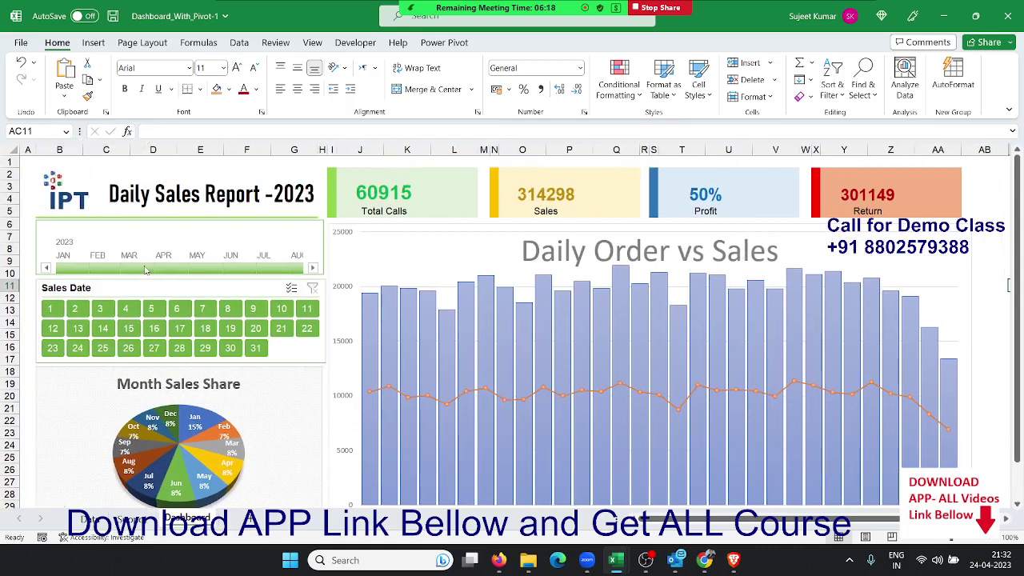
left_click(935, 291)
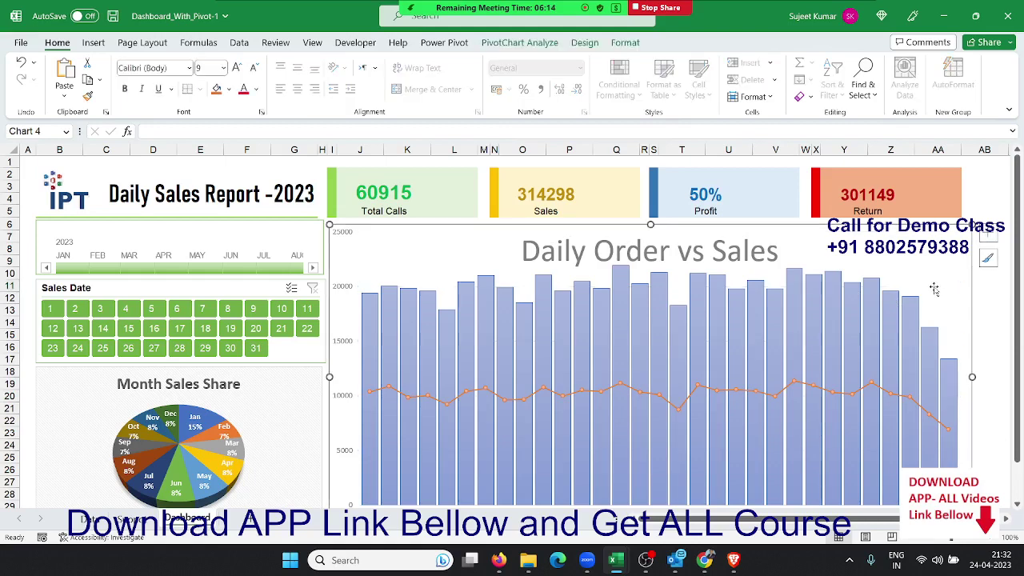
left_click(979, 284)
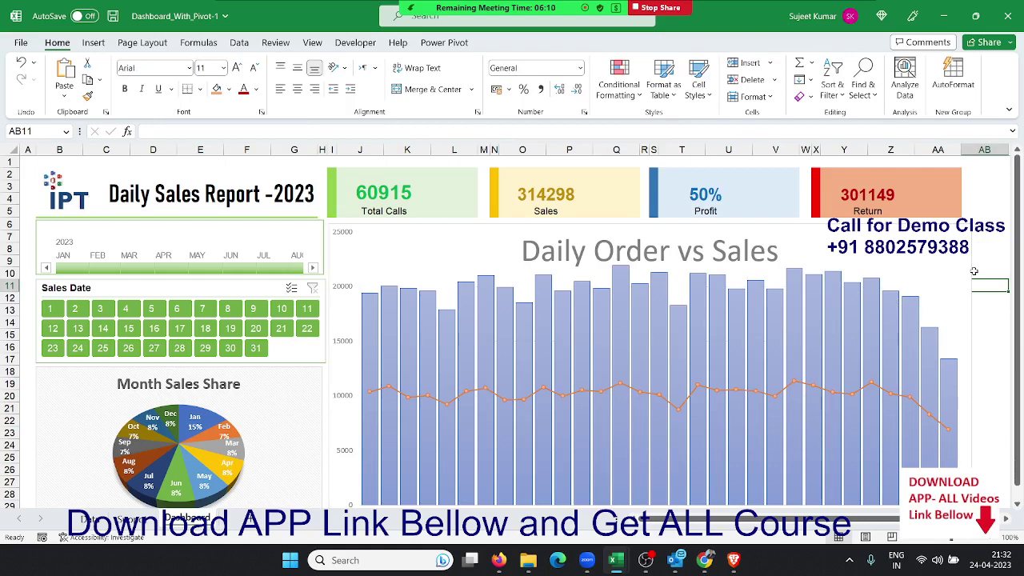
left_click(970, 261)
left_click(977, 252)
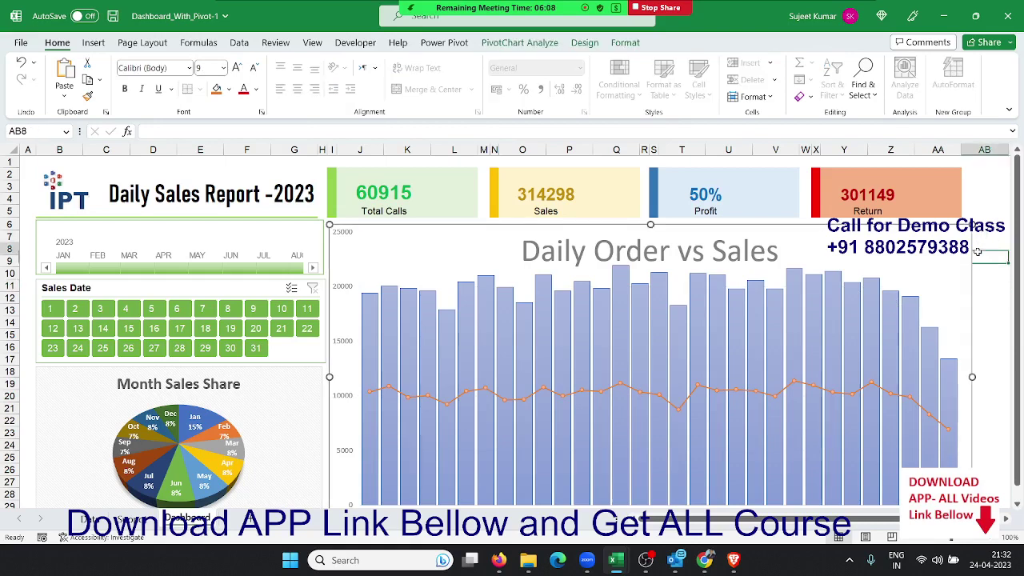
Step: Browse the chart's shortcut menus and PivotTable options without changes, then reselect the chart
right_click(978, 252)
right_click(813, 232)
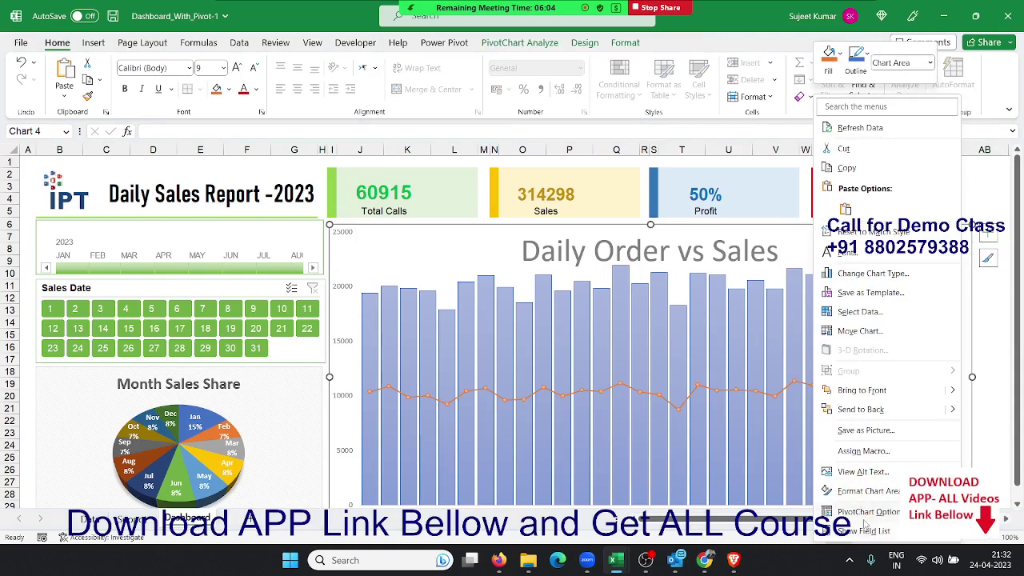
left_click(866, 513)
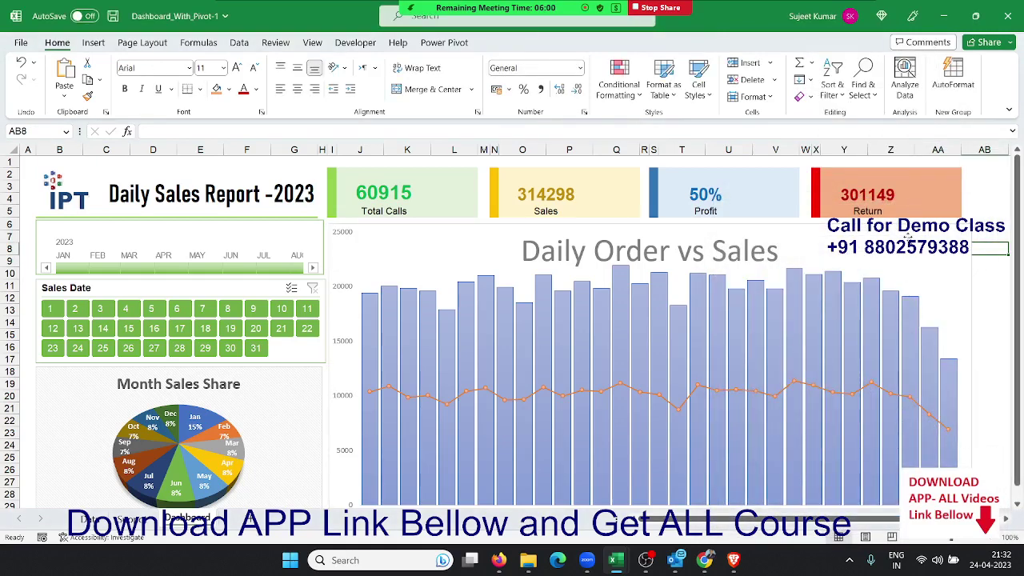
left_click(909, 236)
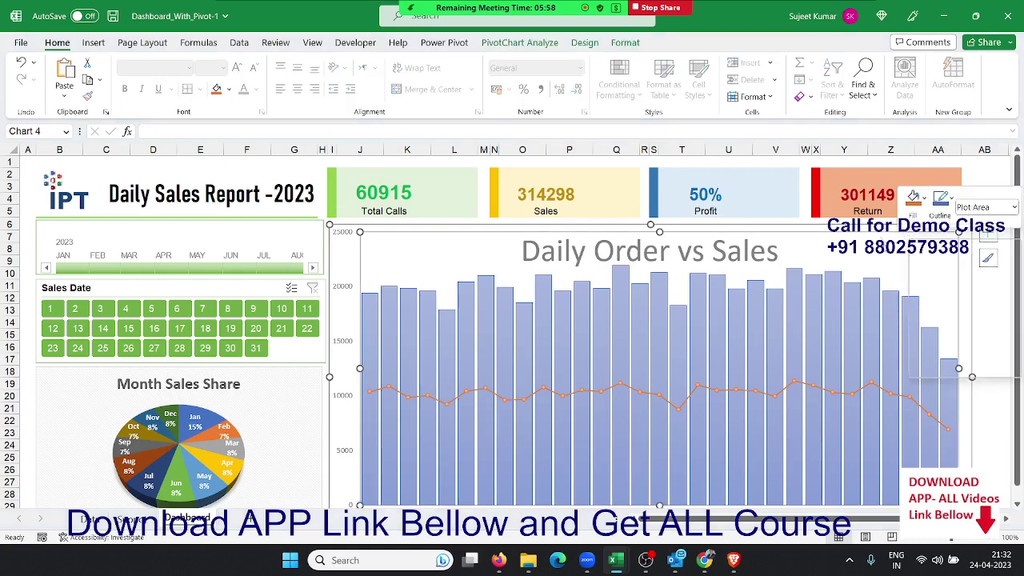
right_click(869, 256)
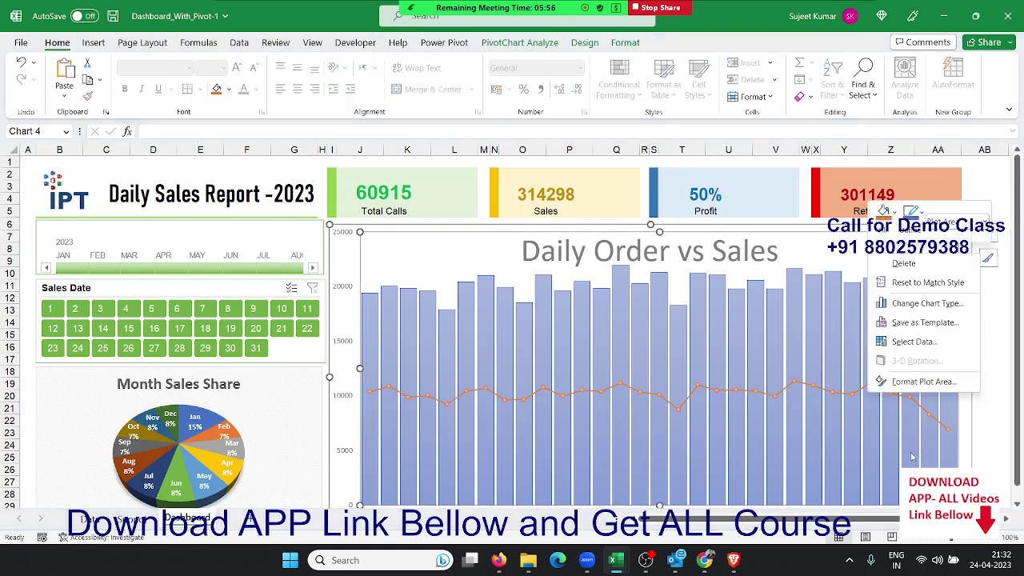
left_click(781, 233)
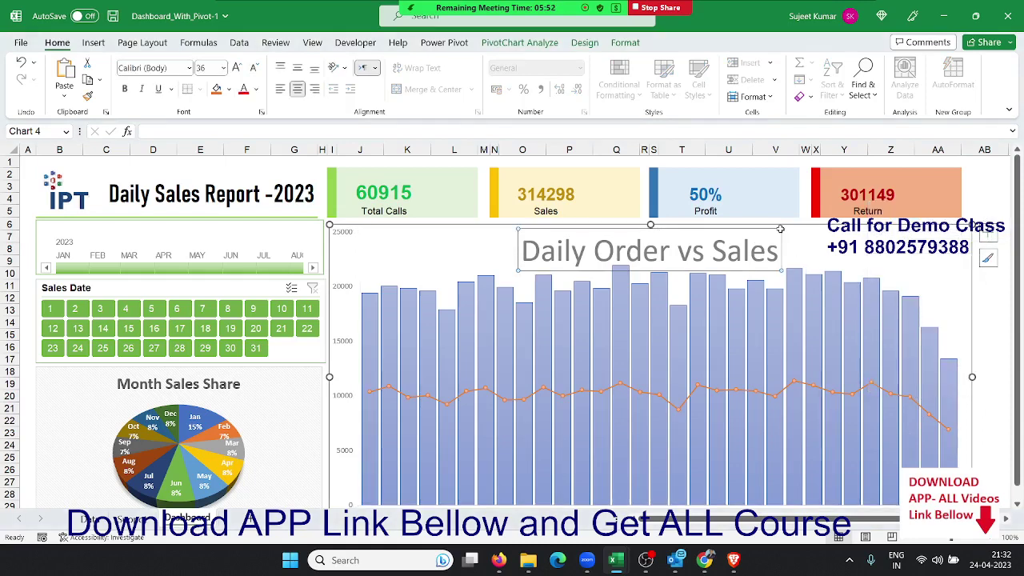
left_click(346, 248)
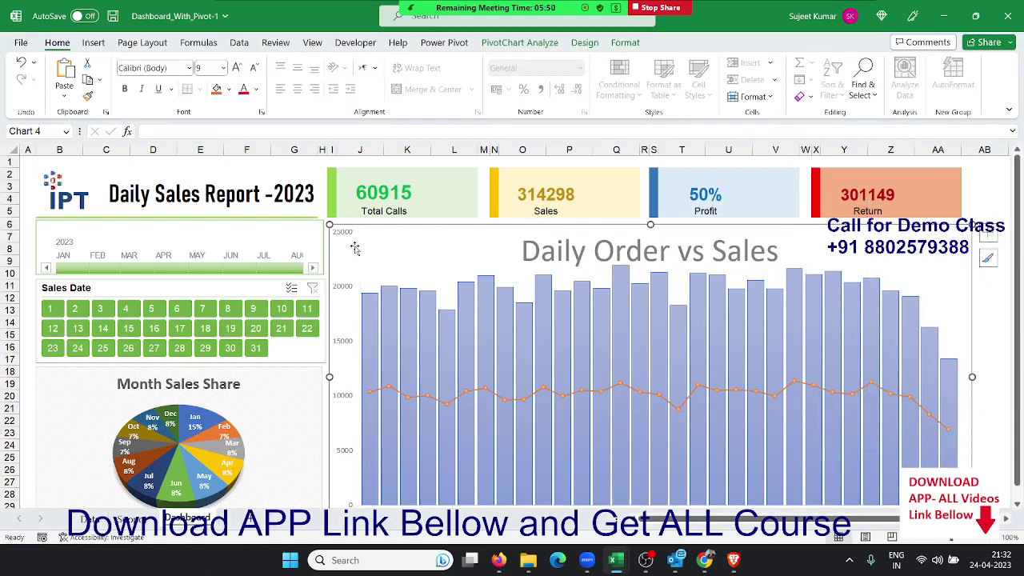
right_click(368, 235)
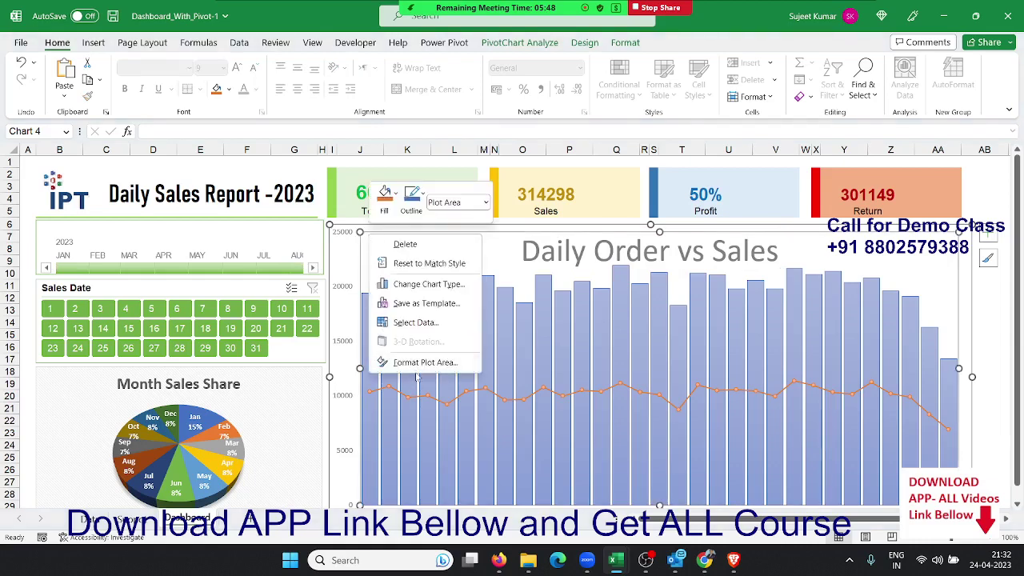
key("Escape")
scroll(952, 423, "down", 3)
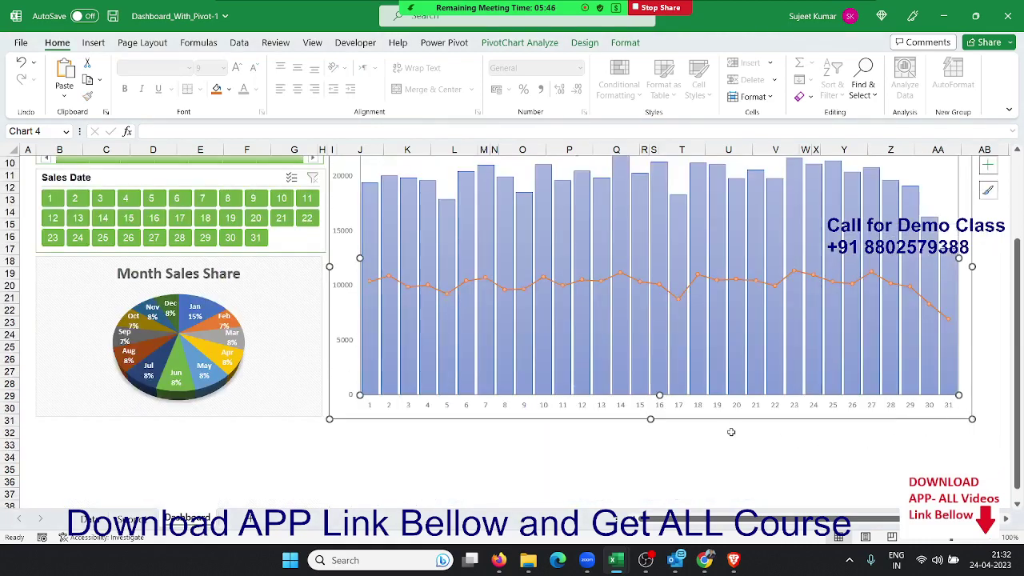
left_click(728, 429)
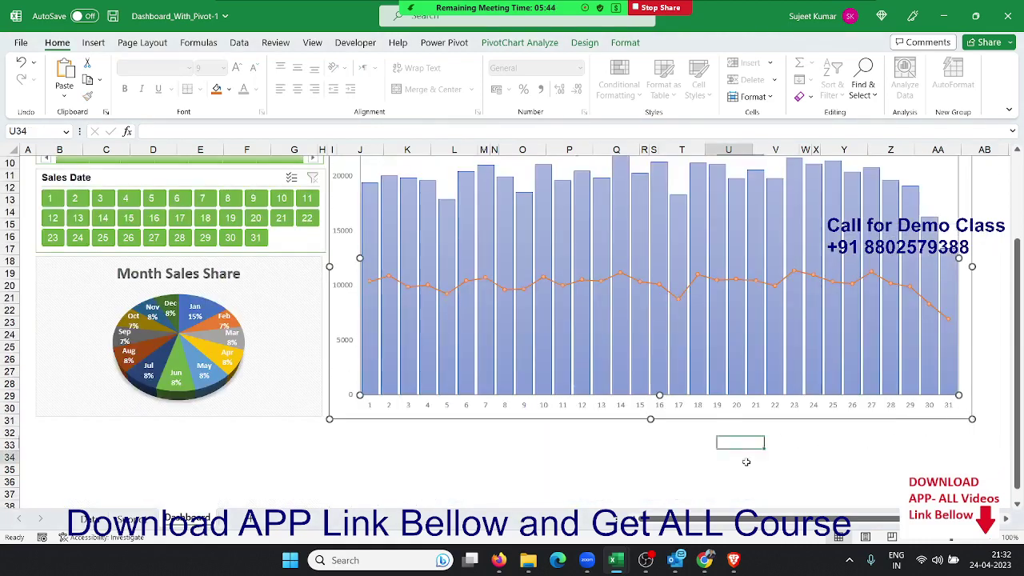
left_click(728, 416)
Step: Give the Daily Order vs Sales chart area a solid green 1.5 pt border
right_click(728, 417)
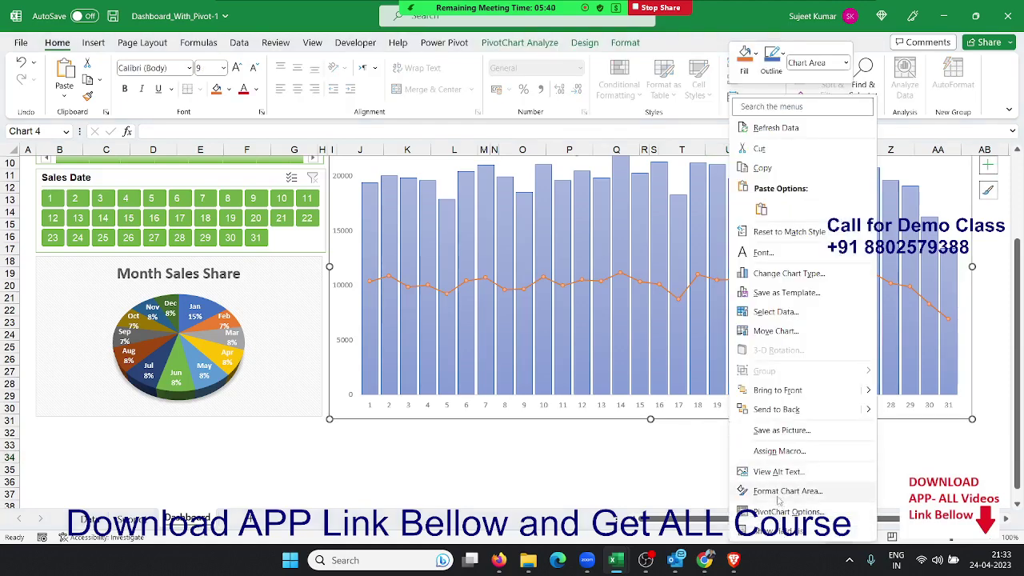
left_click(777, 492)
left_click(863, 252)
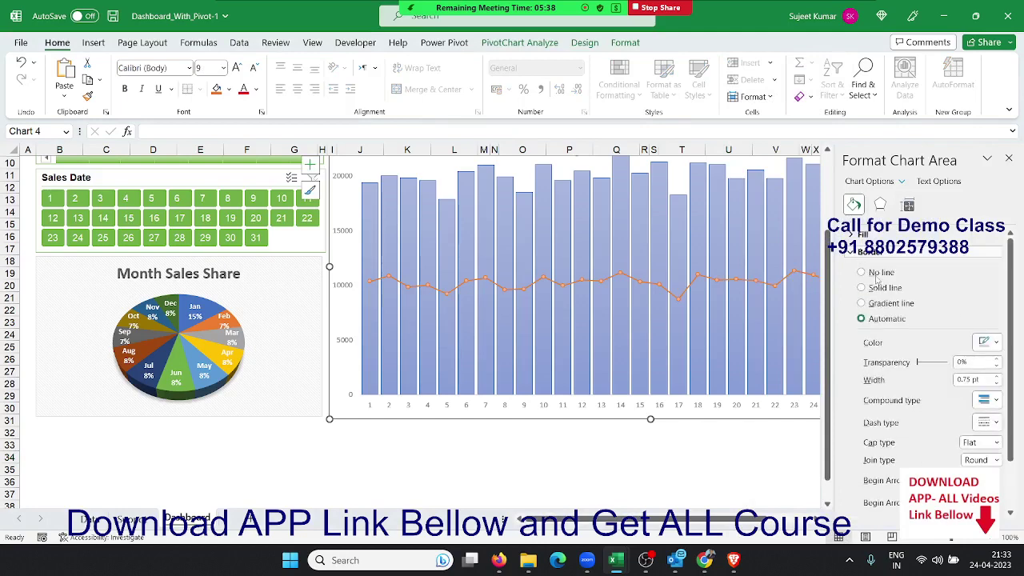
scroll(927, 390, "down", 1)
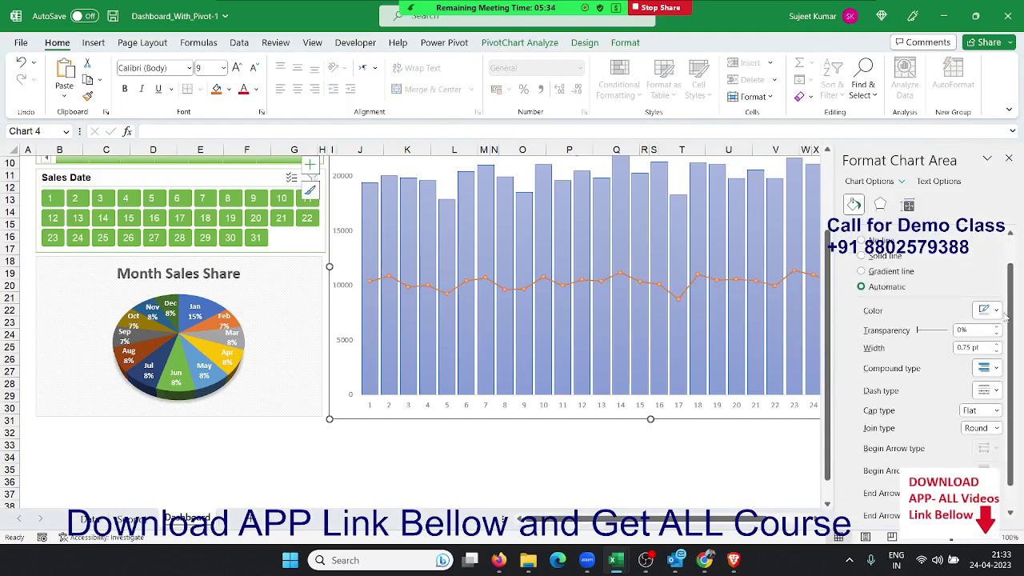
left_click(997, 312)
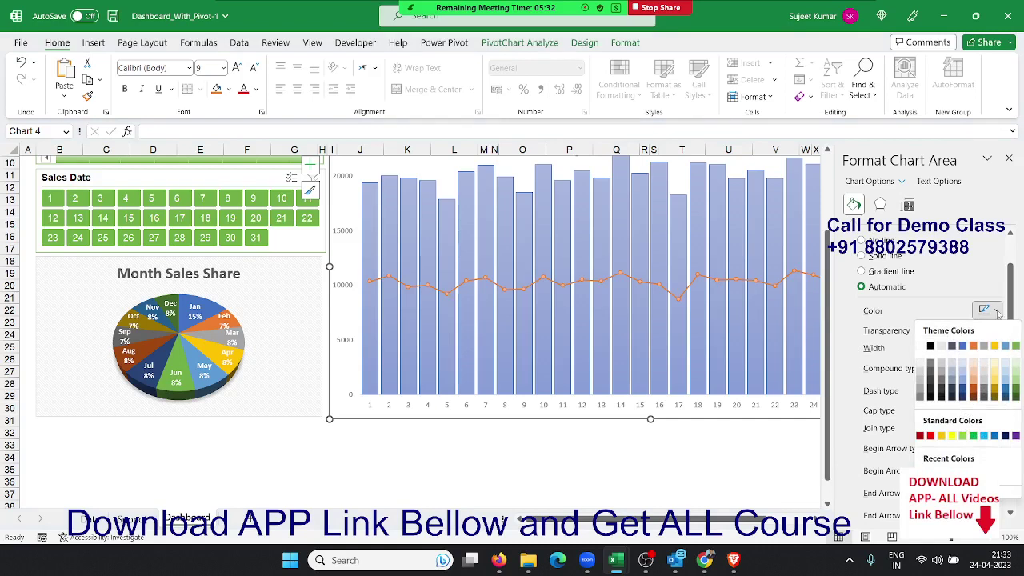
left_click(973, 435)
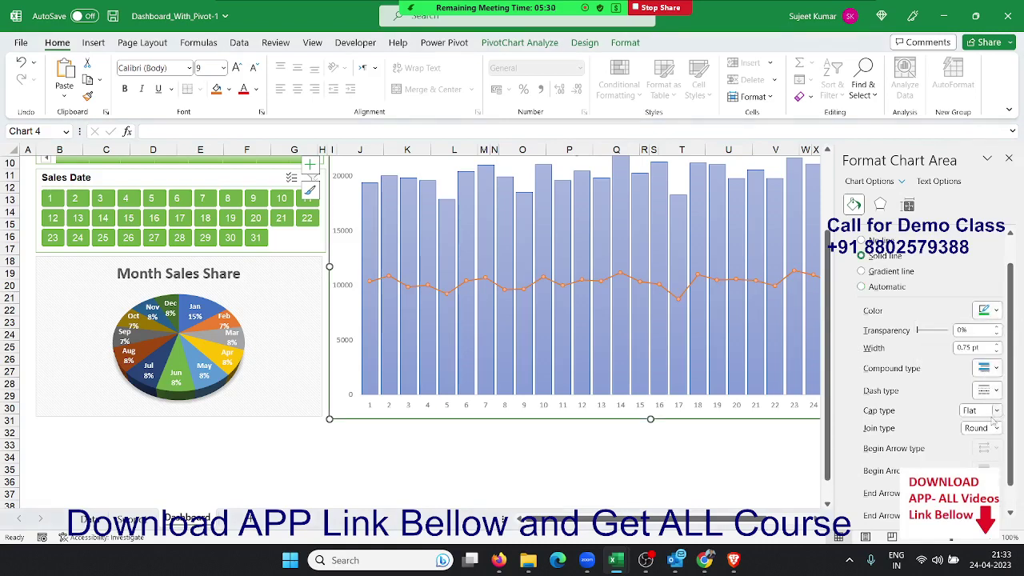
left_click(997, 344)
left_click(998, 344)
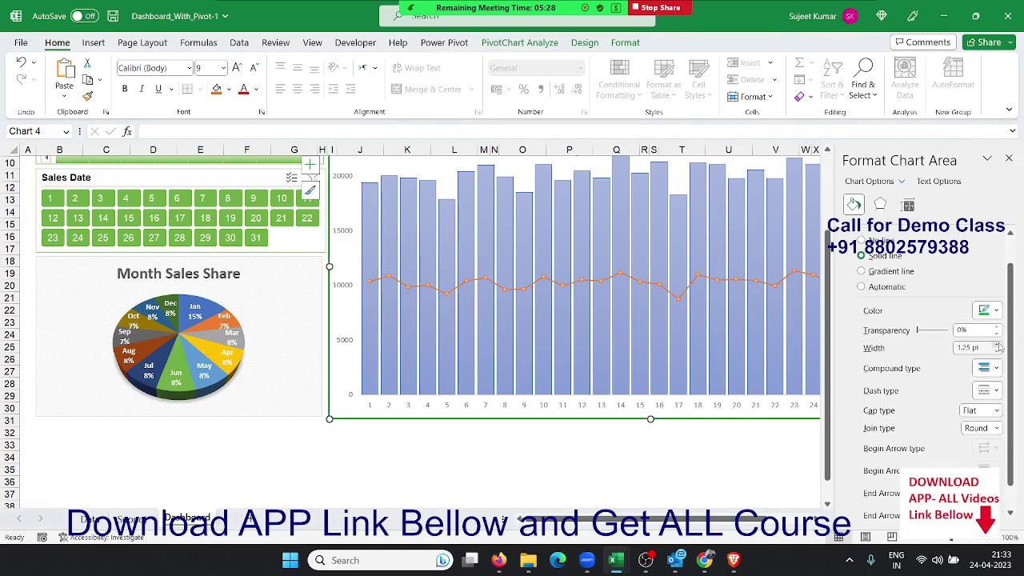
left_click(998, 344)
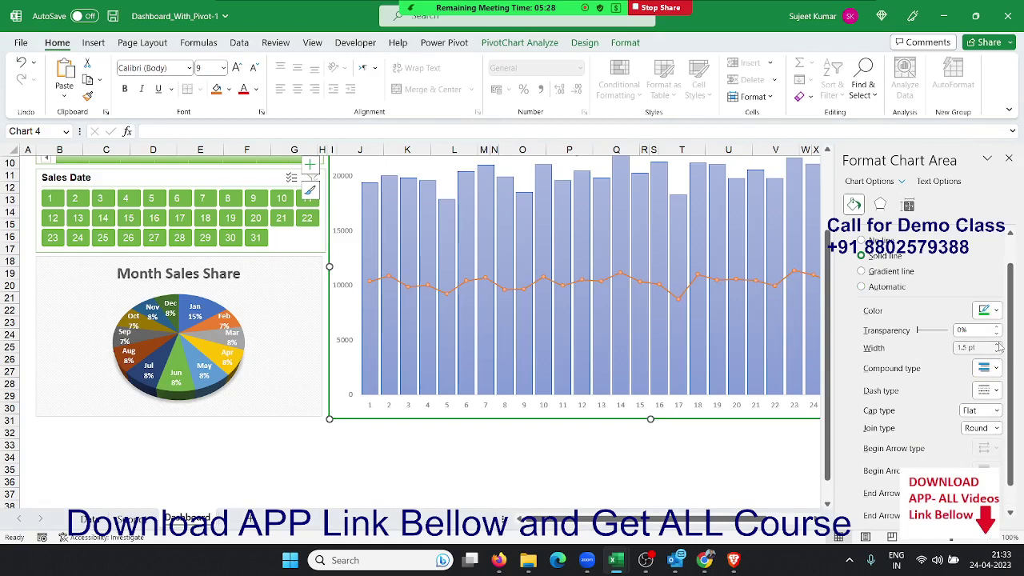
left_click(666, 477)
left_click(322, 409)
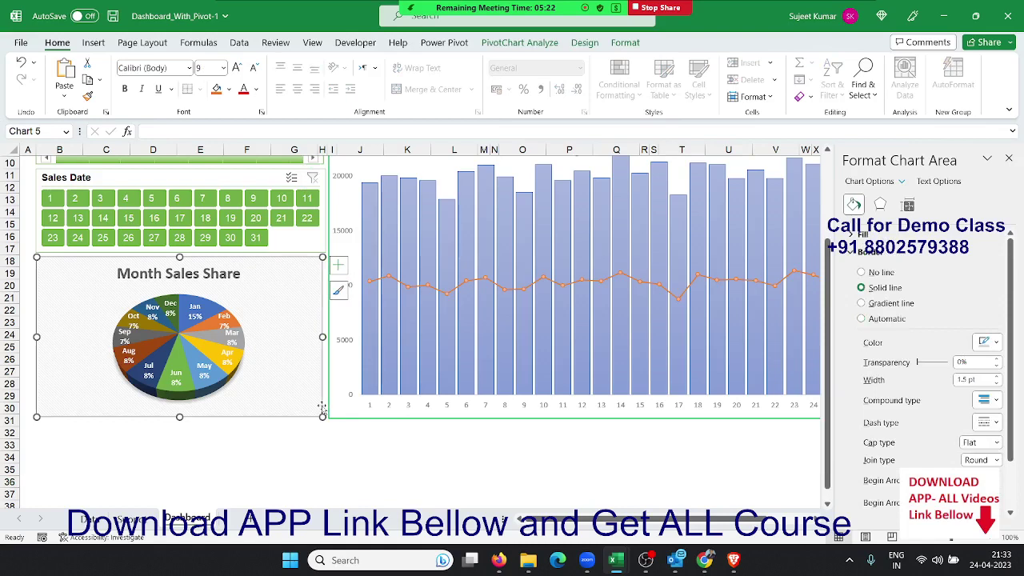
Step: Set the Month Sales Share pie chart border to a solid green line, widened slightly
left_click(319, 432)
left_click(306, 402)
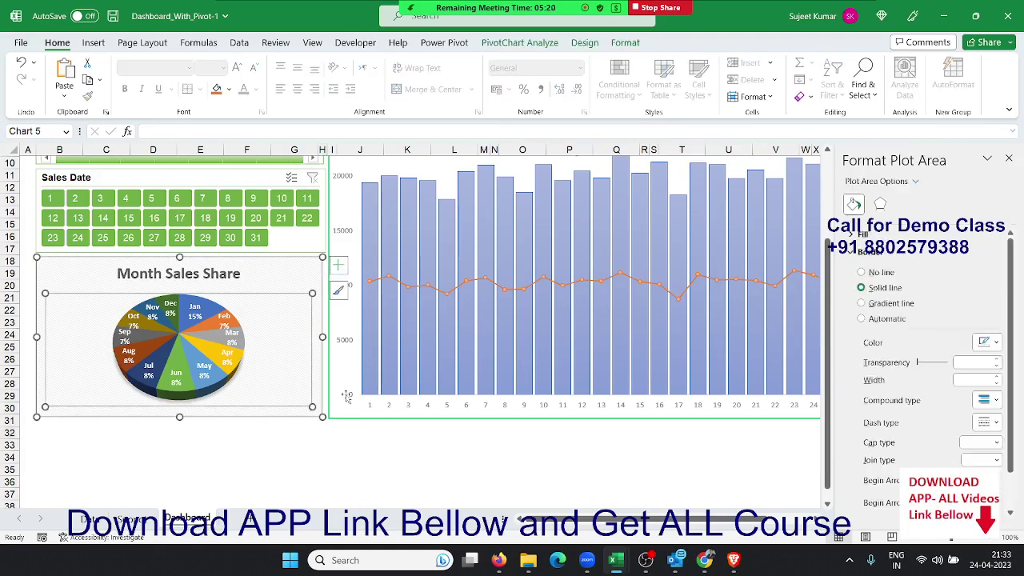
left_click(320, 417)
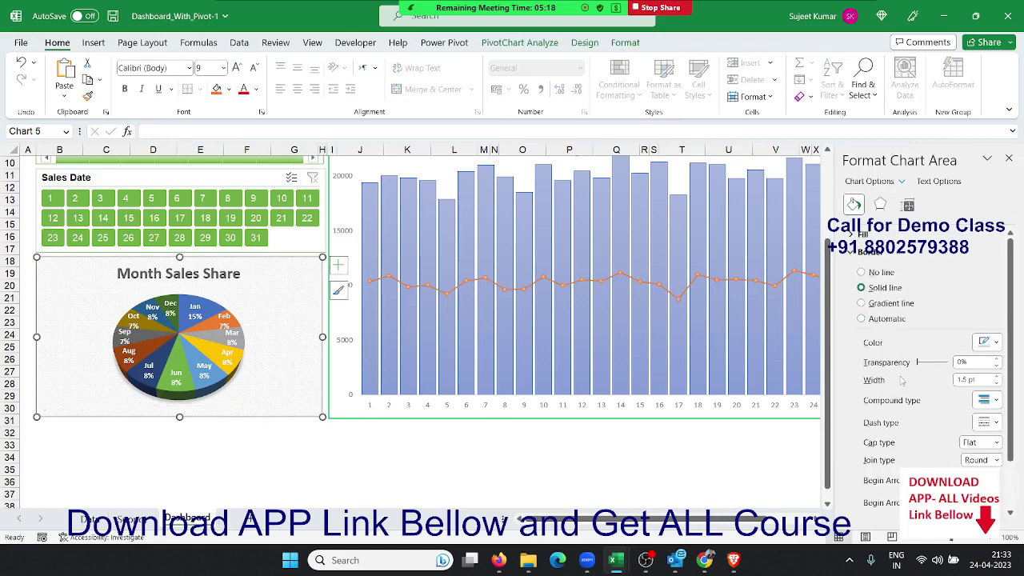
left_click(863, 320)
left_click(878, 290)
left_click(995, 343)
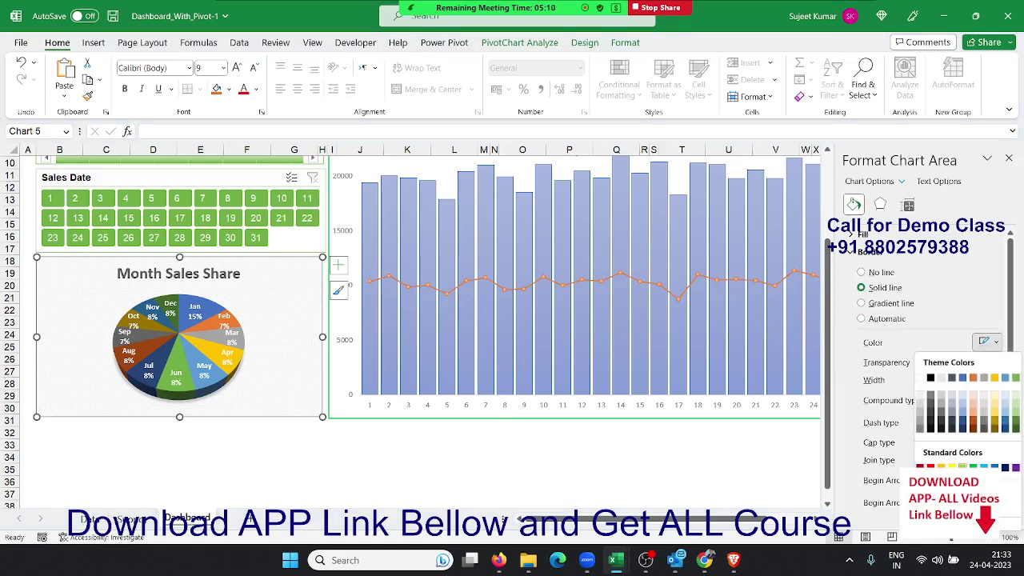
left_click(974, 467)
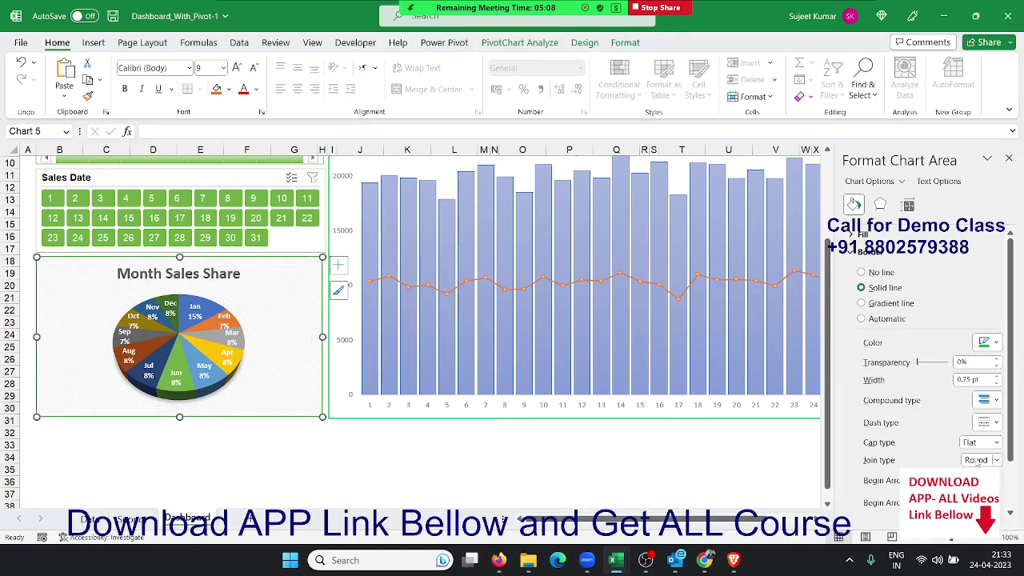
left_click(996, 376)
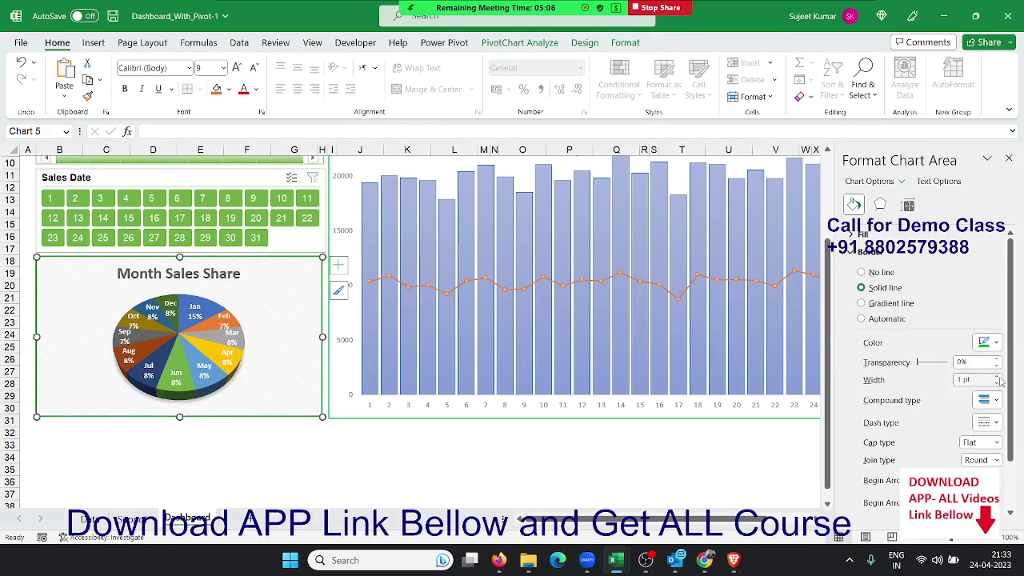
left_click(996, 376)
left_click(997, 376)
left_click(997, 376)
Step: Scroll back to row 1, close the Format Shape pane and select the Total Calls figure in J3
left_click(549, 454)
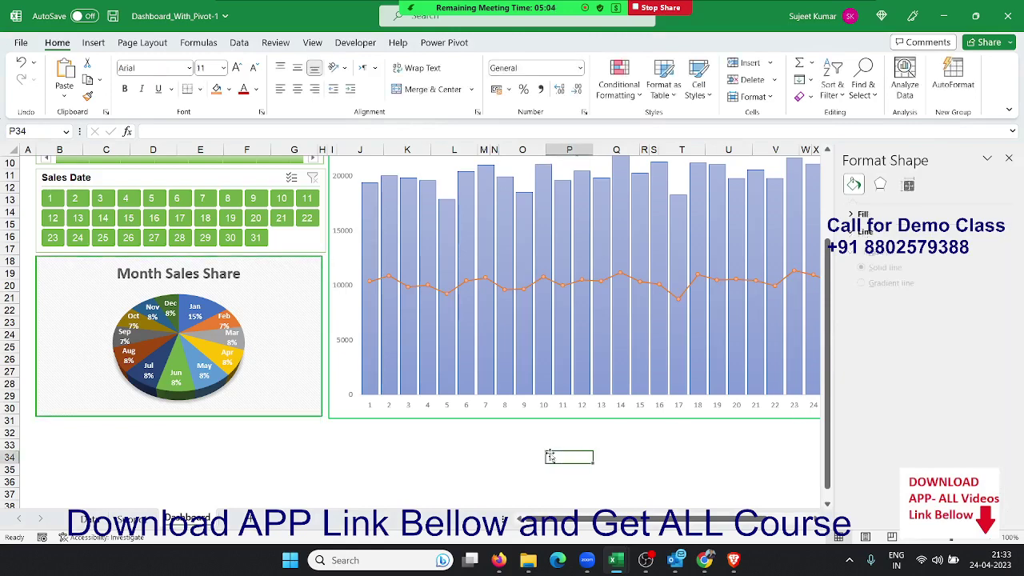
scroll(400, 376, "up", 1)
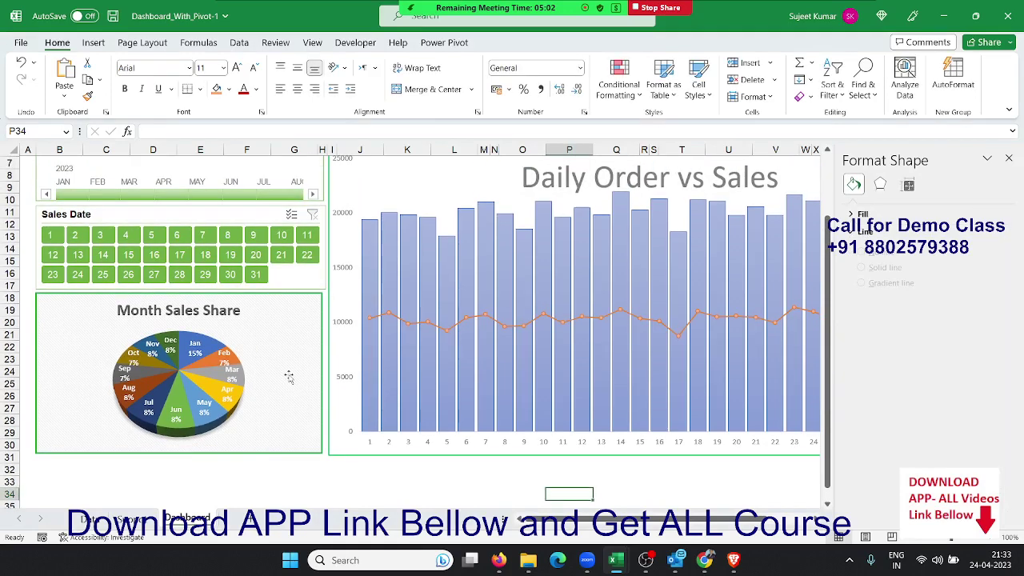
scroll(288, 376, "up", 2)
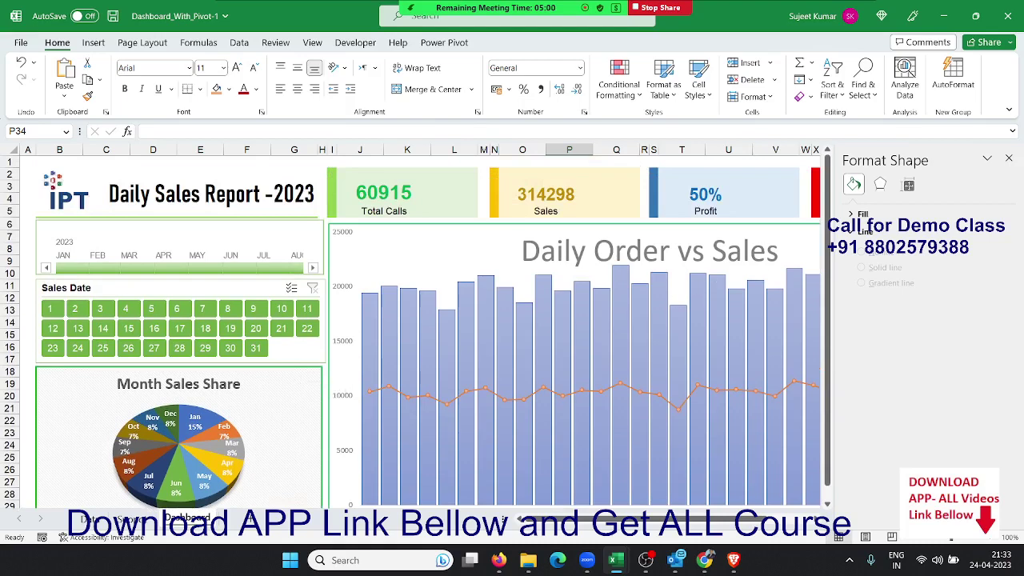
left_click(1009, 158)
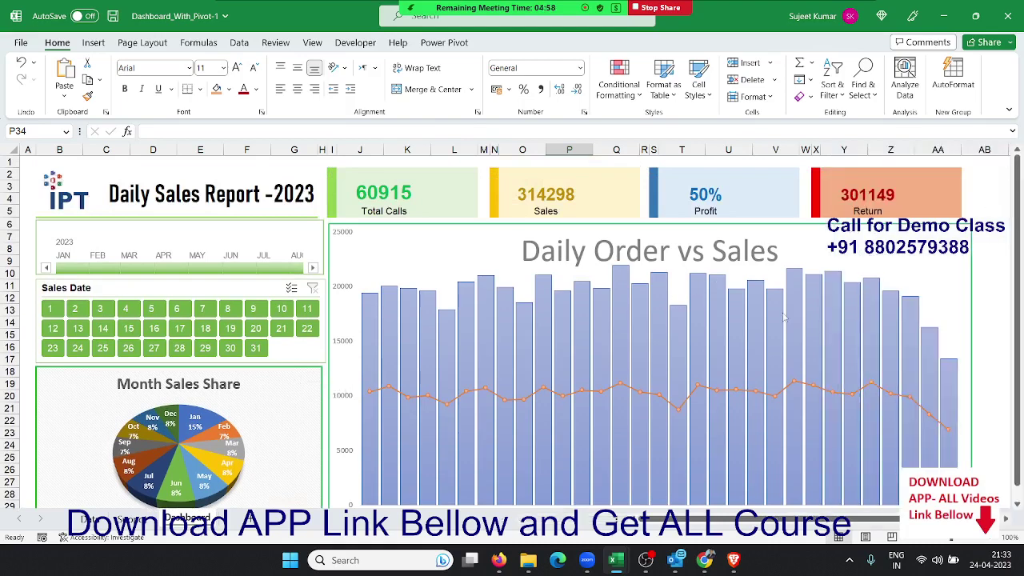
left_click(352, 185)
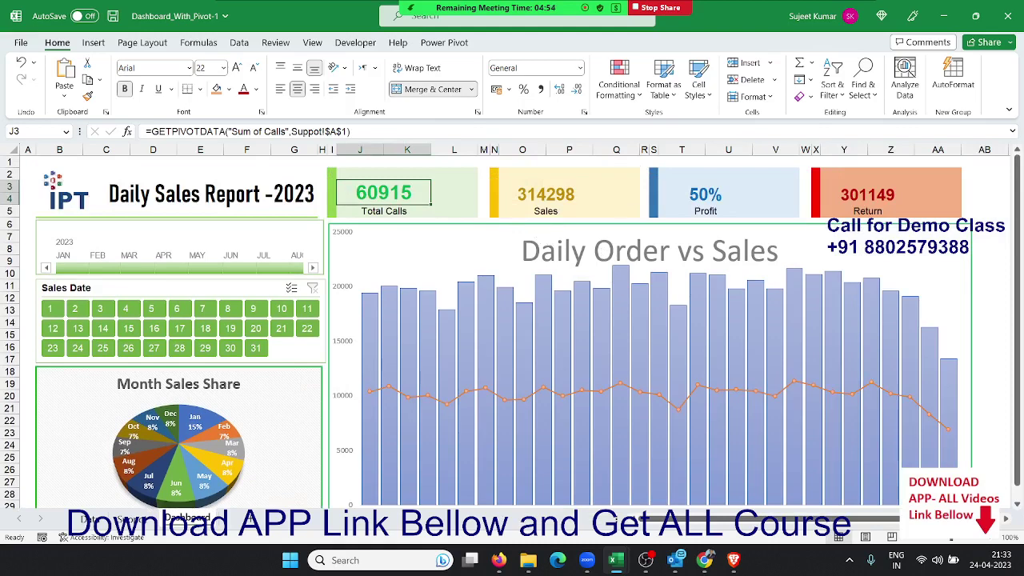
key("alt+Tab")
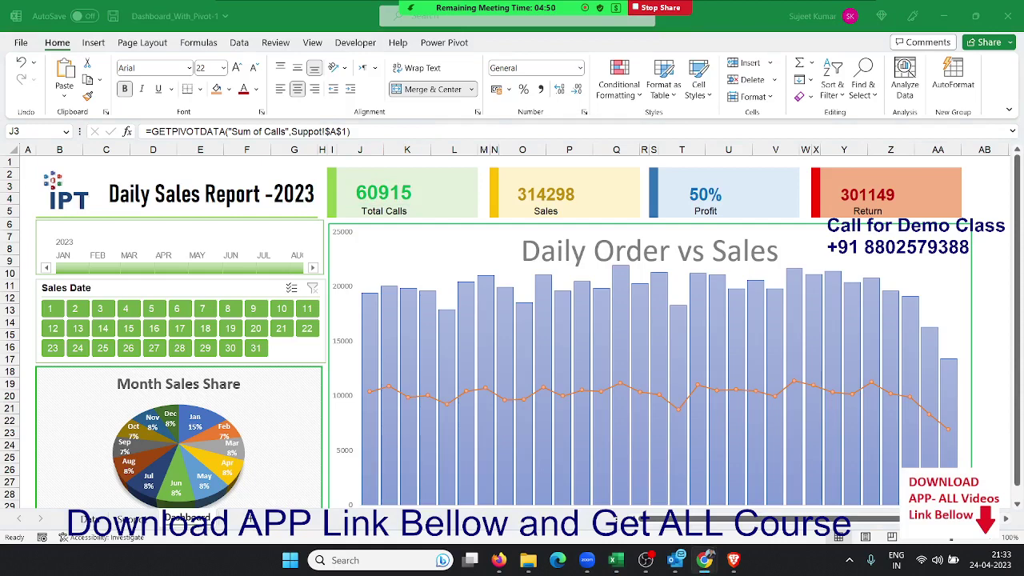
key("alt+Tab")
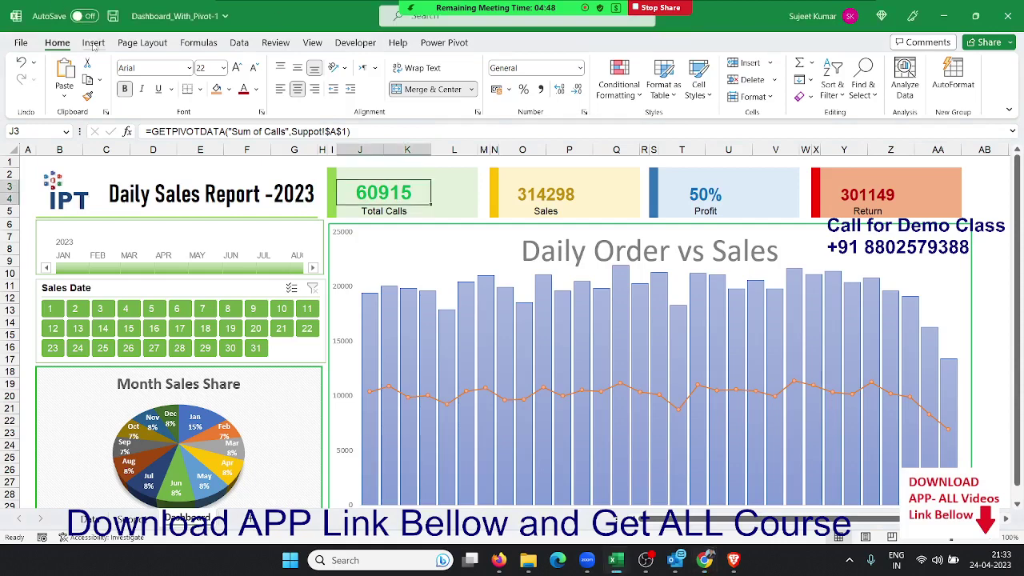
Step: Search the icon library for 'calls' and insert the person-with-headset icon
left_click(92, 42)
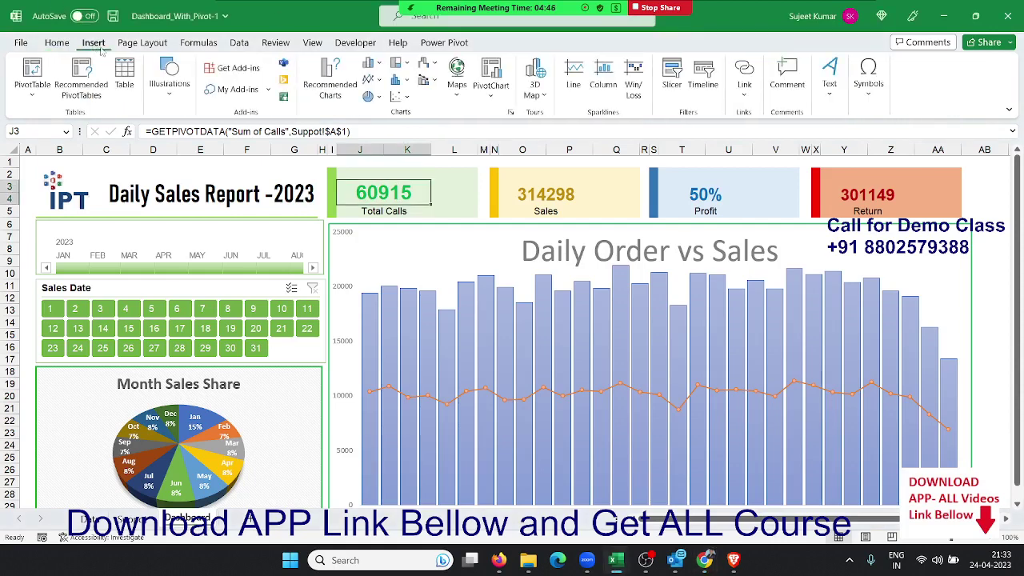
left_click(167, 98)
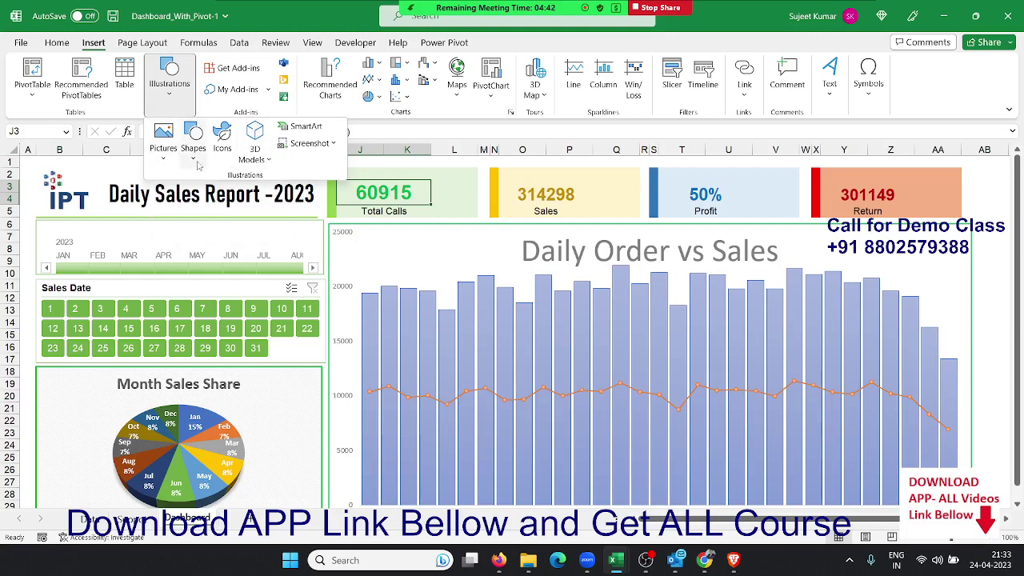
left_click(222, 140)
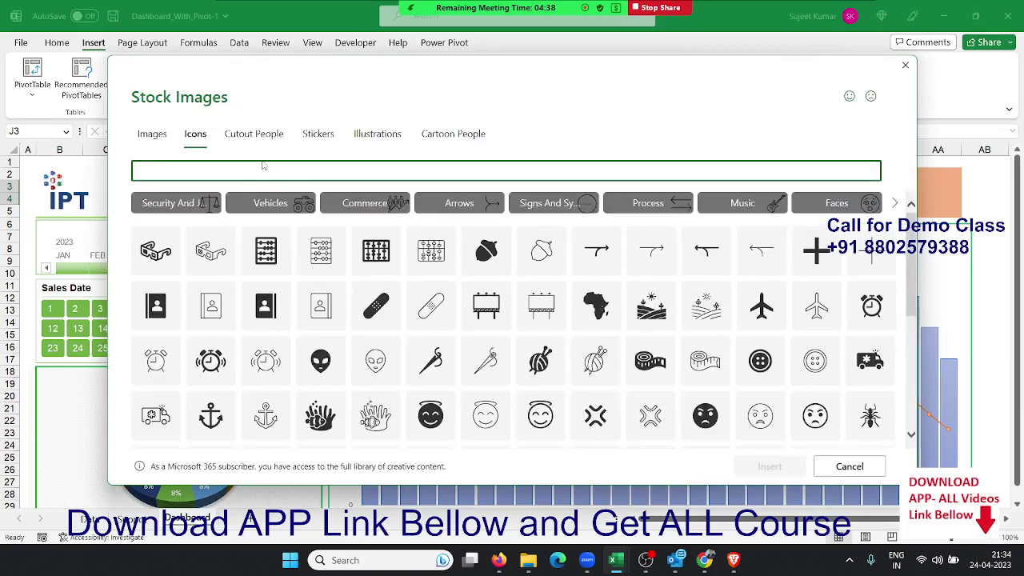
type("call")
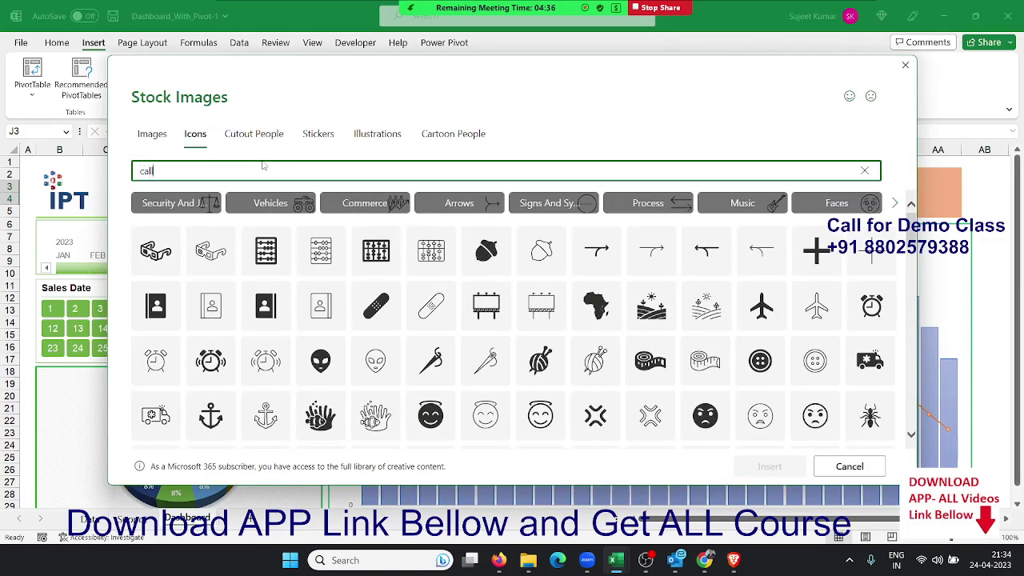
type("s")
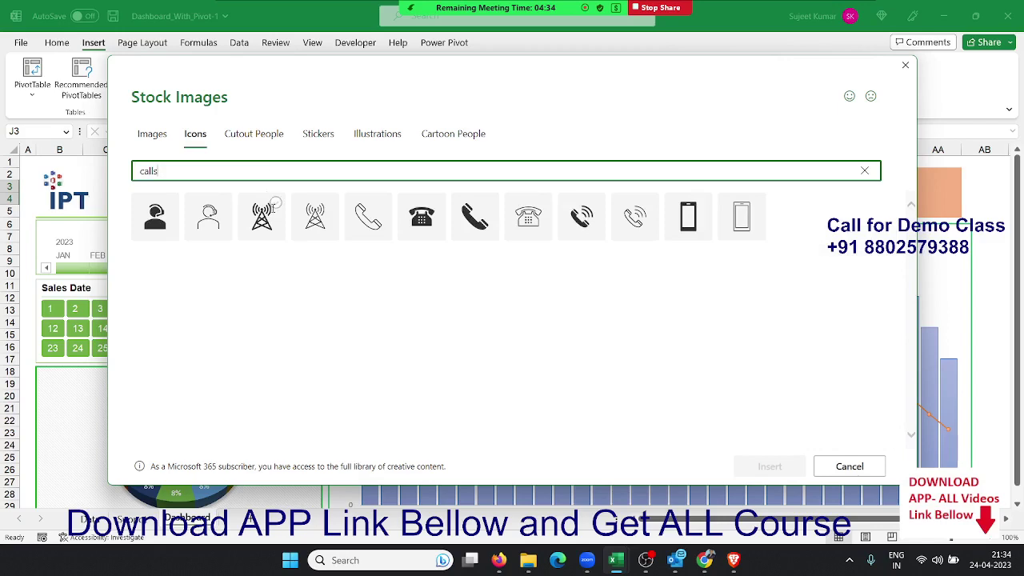
left_click(169, 226)
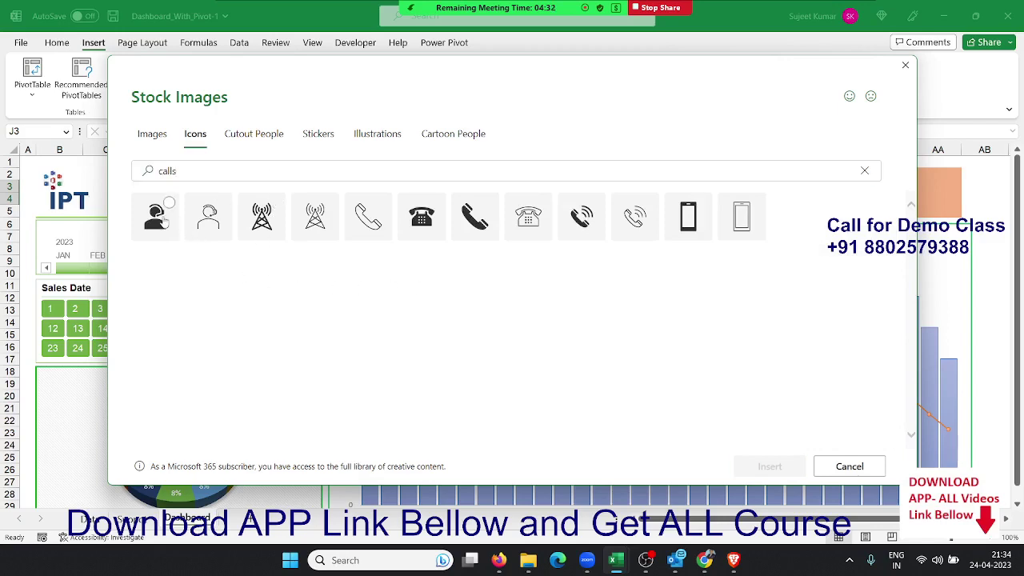
left_click(768, 468)
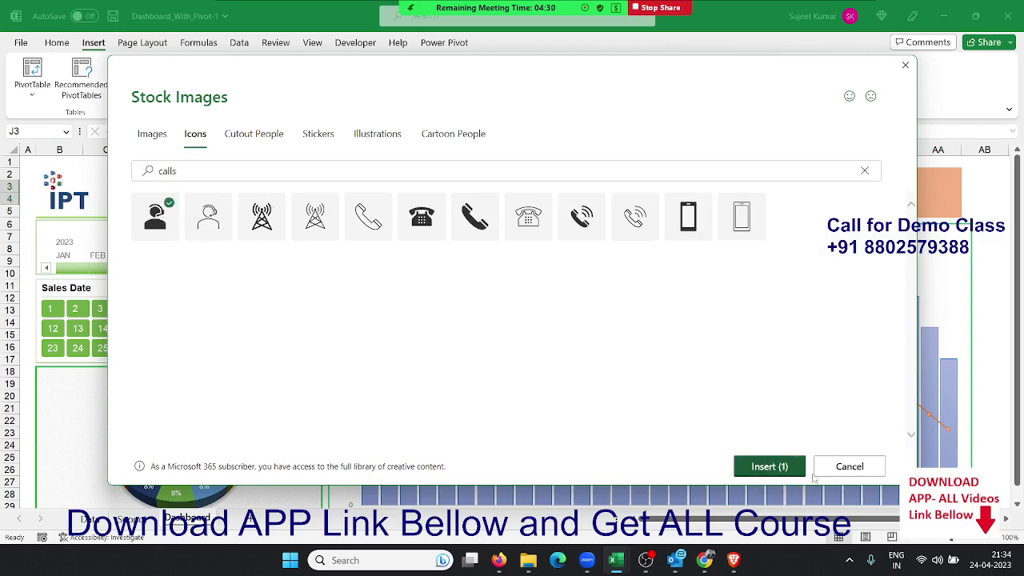
Step: Colour the headset icon green and shrink it to about 1.16 cm on the Total Calls card
left_click(426, 231)
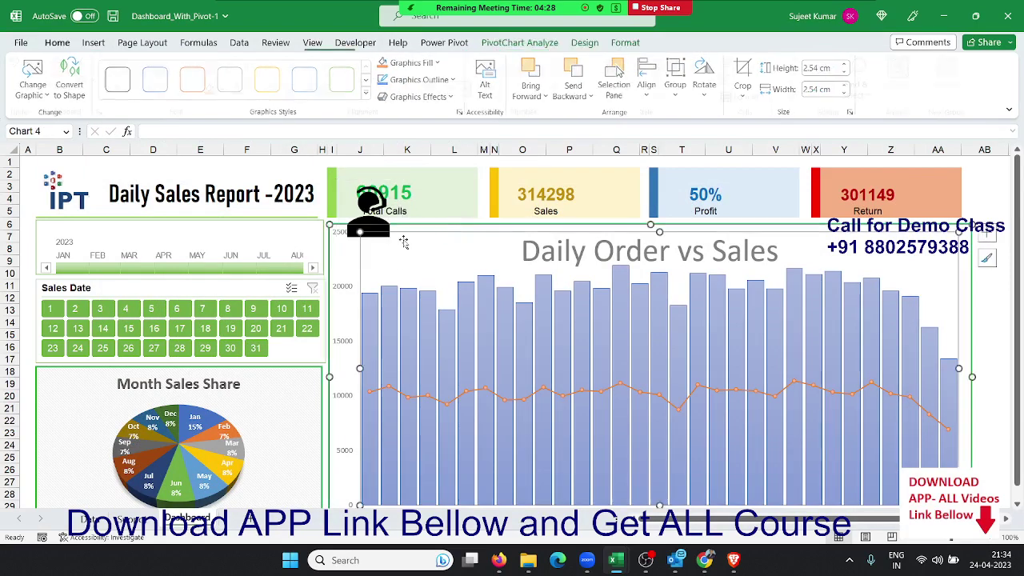
left_click(367, 212)
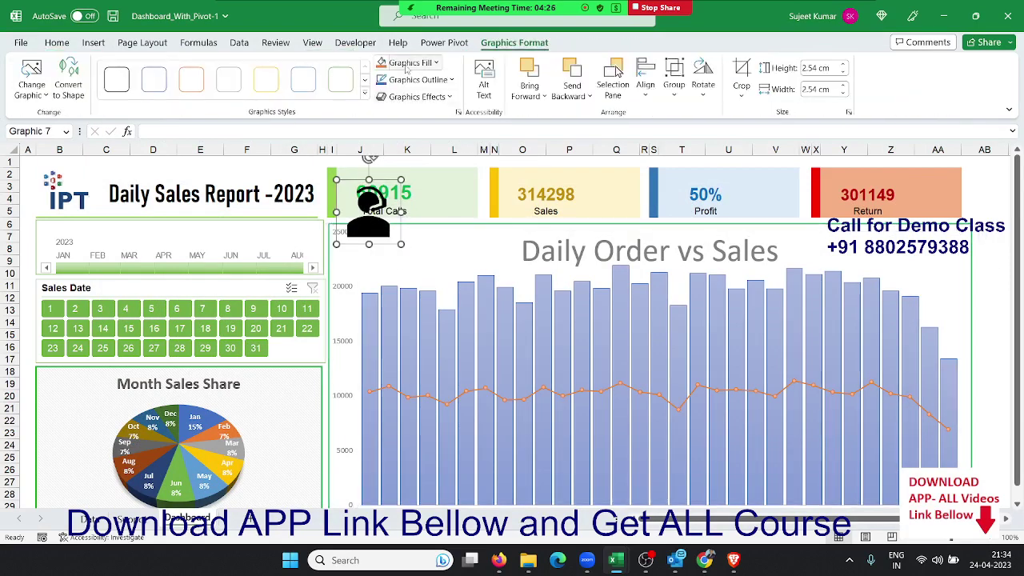
left_click(436, 65)
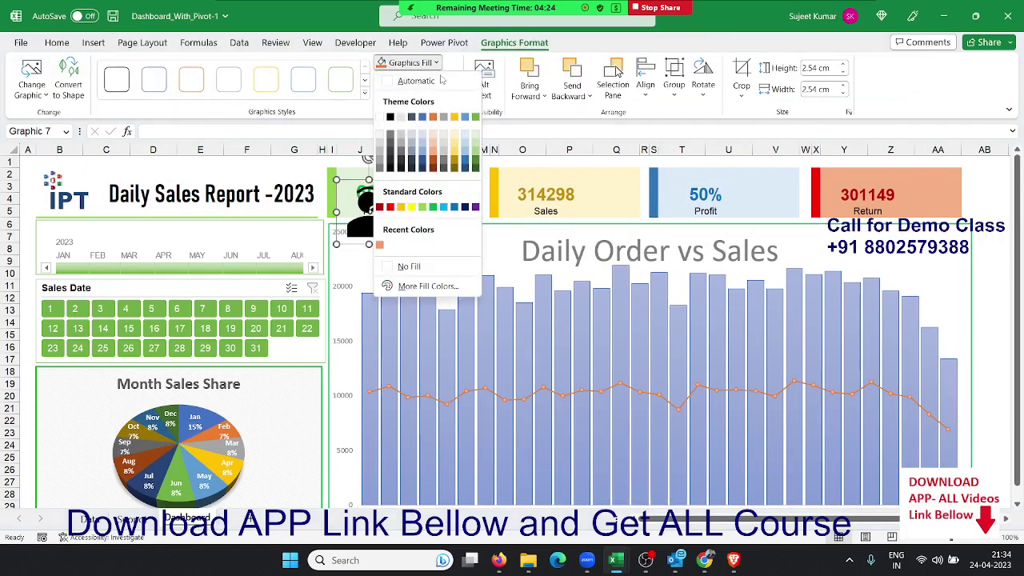
left_click(477, 118)
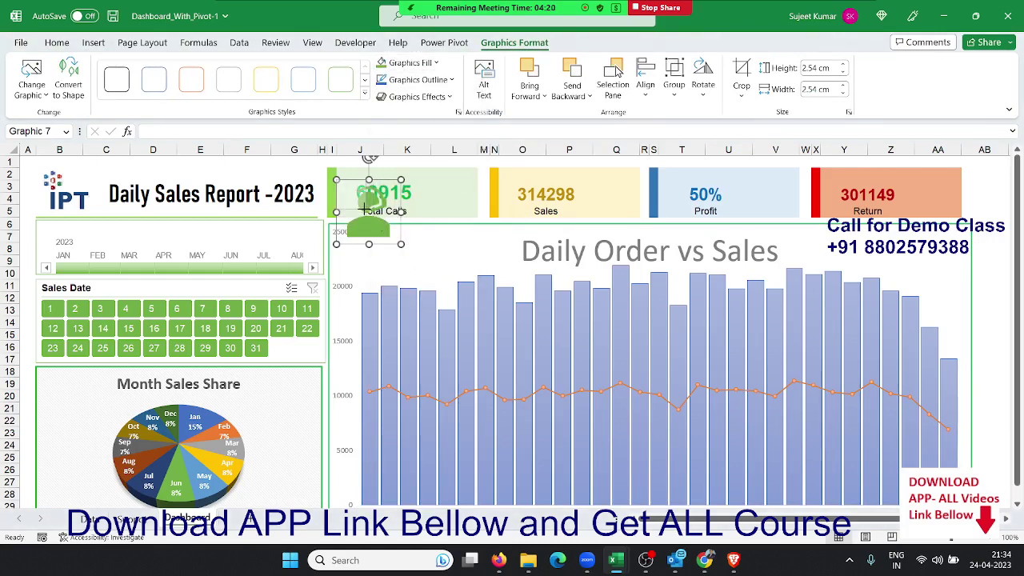
left_click_drag(401, 244, 353, 192)
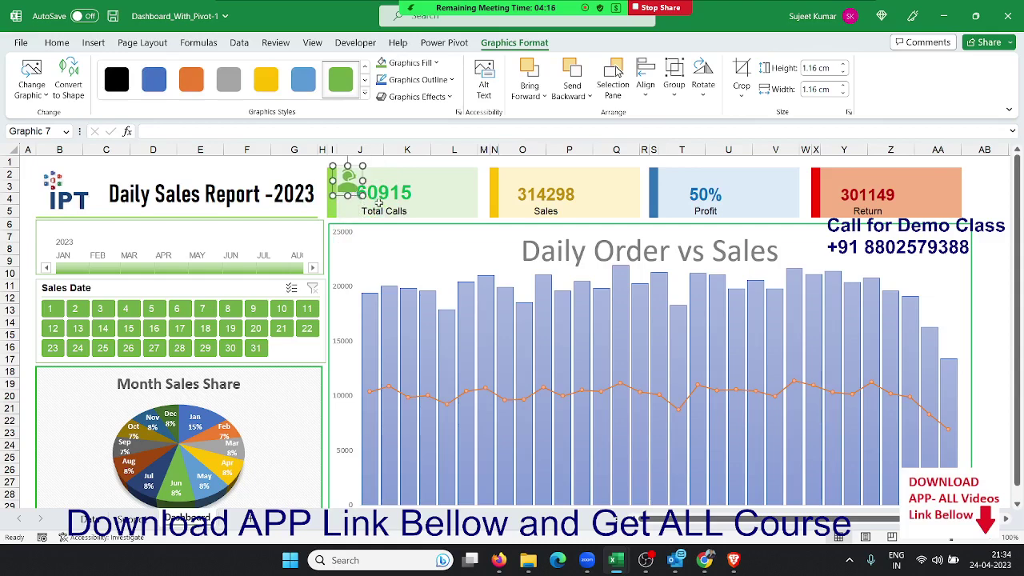
left_click(424, 202)
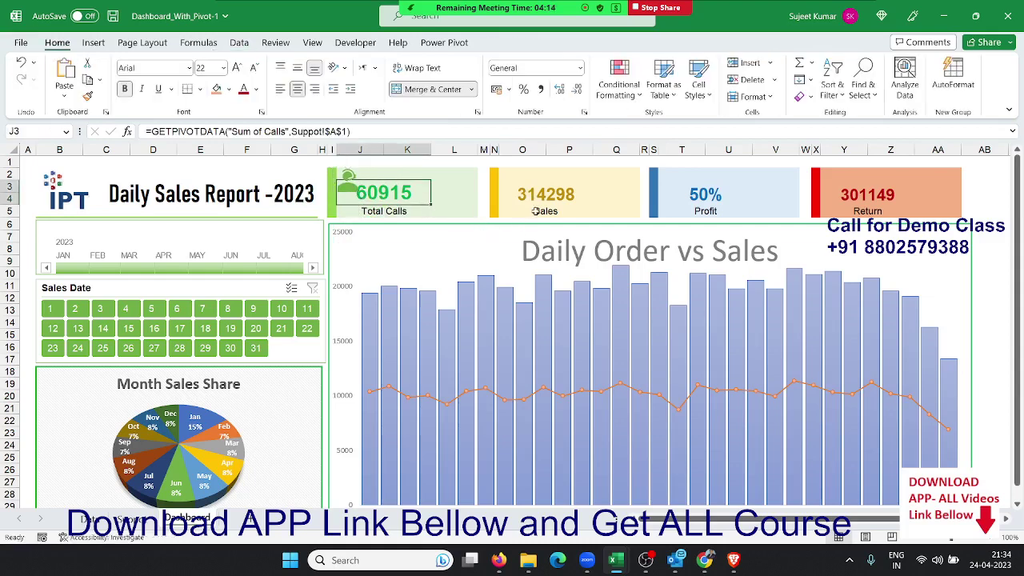
left_click(533, 210)
Step: Open the stock icon library and try searching 'Sales' and 'Qt' under Icons and Stock Images
left_click(102, 46)
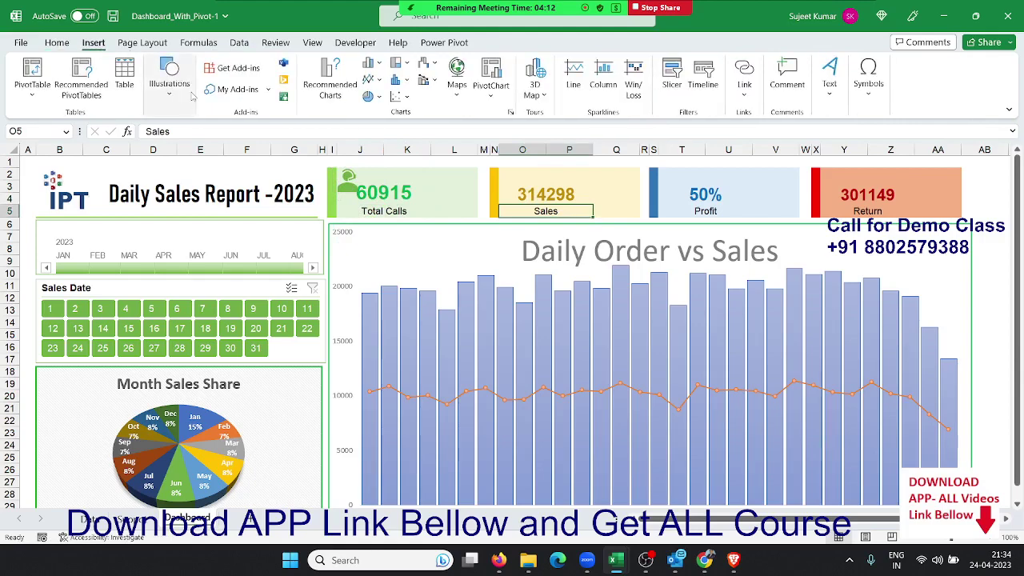
left_click(169, 80)
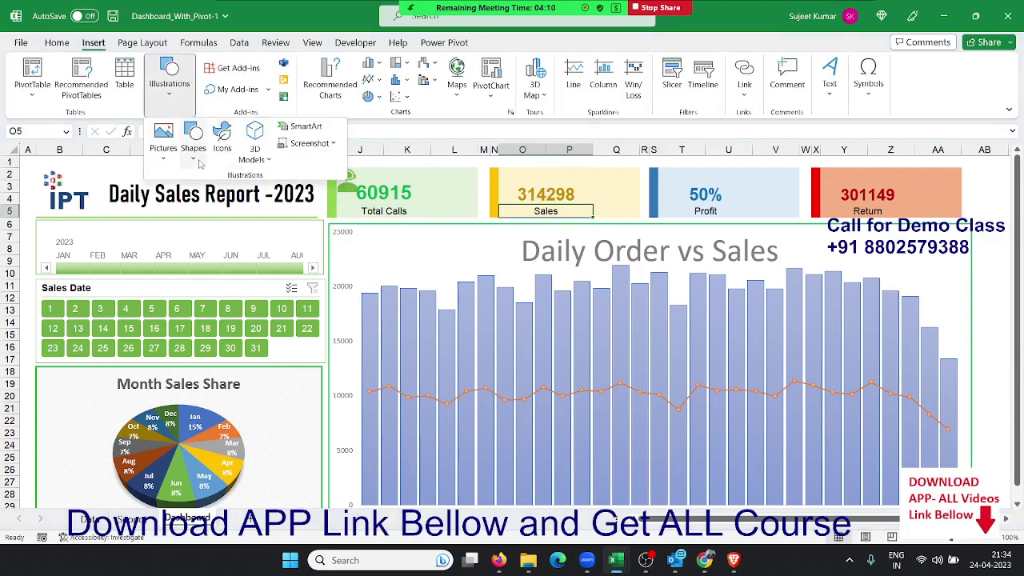
left_click(226, 144)
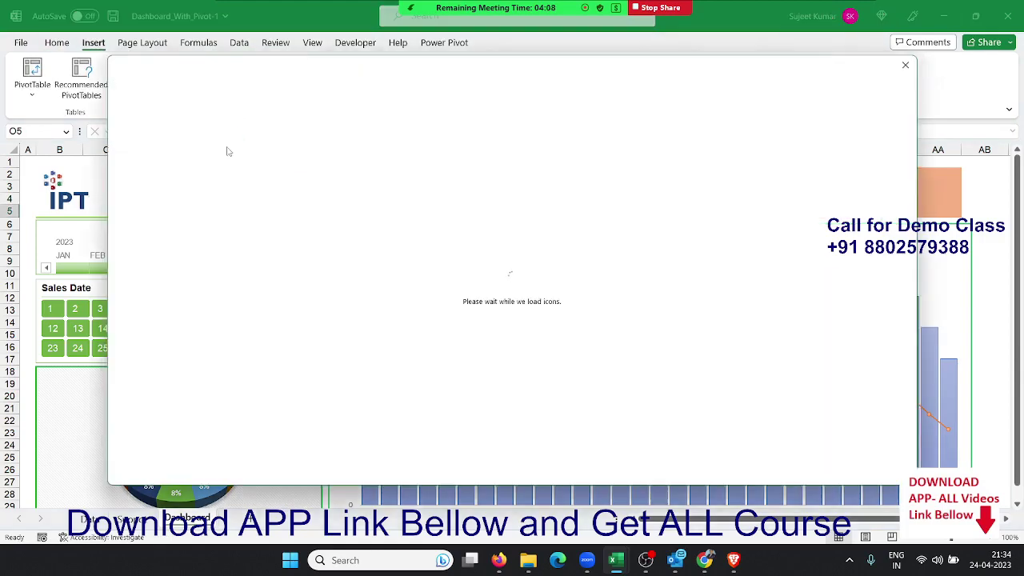
type("Sales")
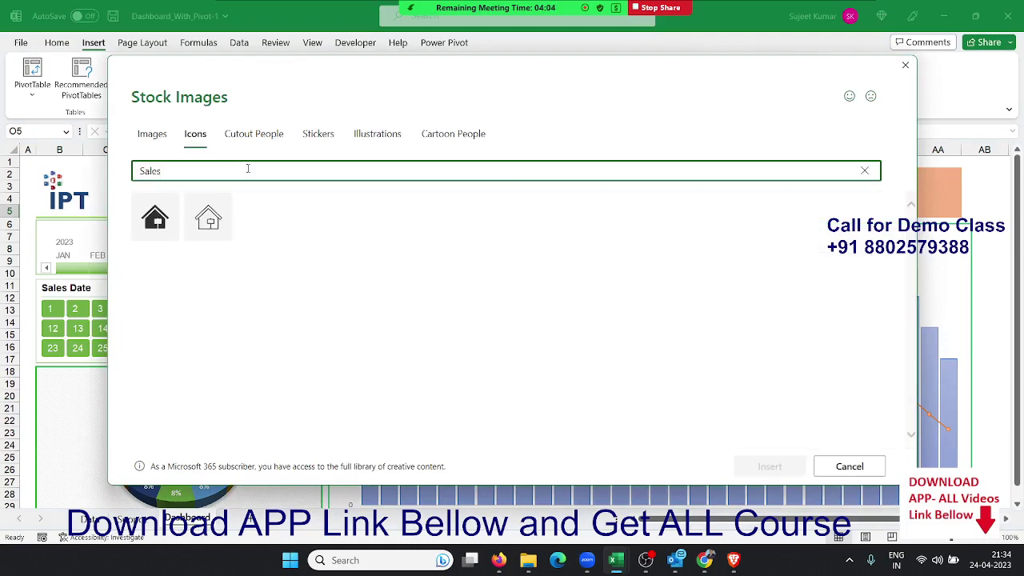
left_click_drag(248, 169, 22, 164)
type("Qty")
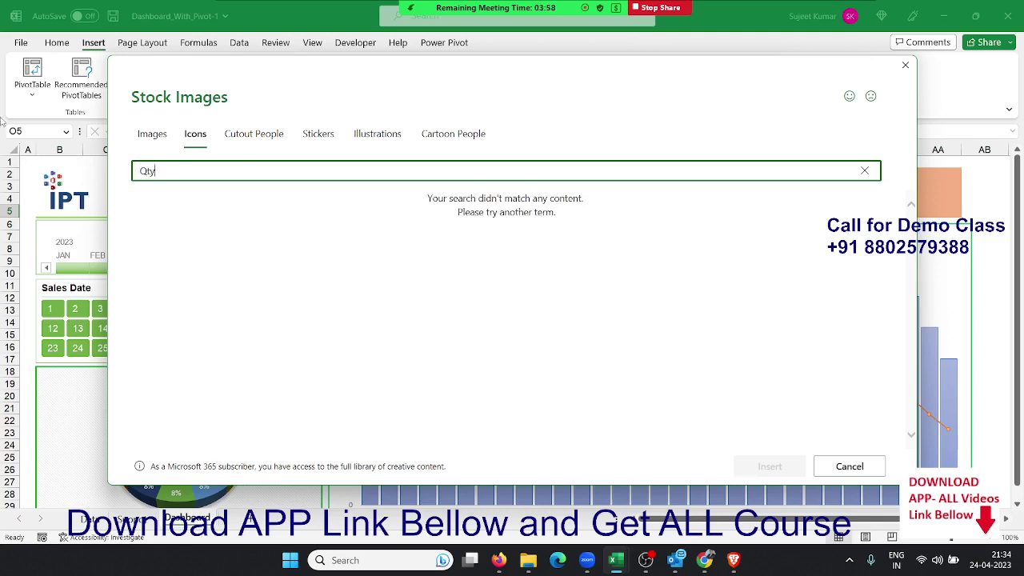
left_click(148, 133)
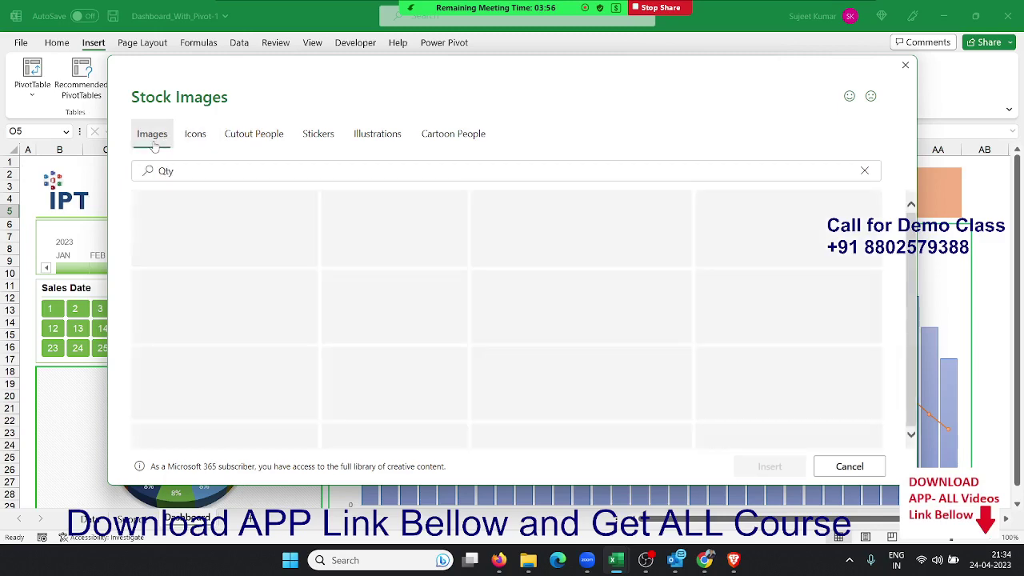
left_click(169, 171)
type("Sal")
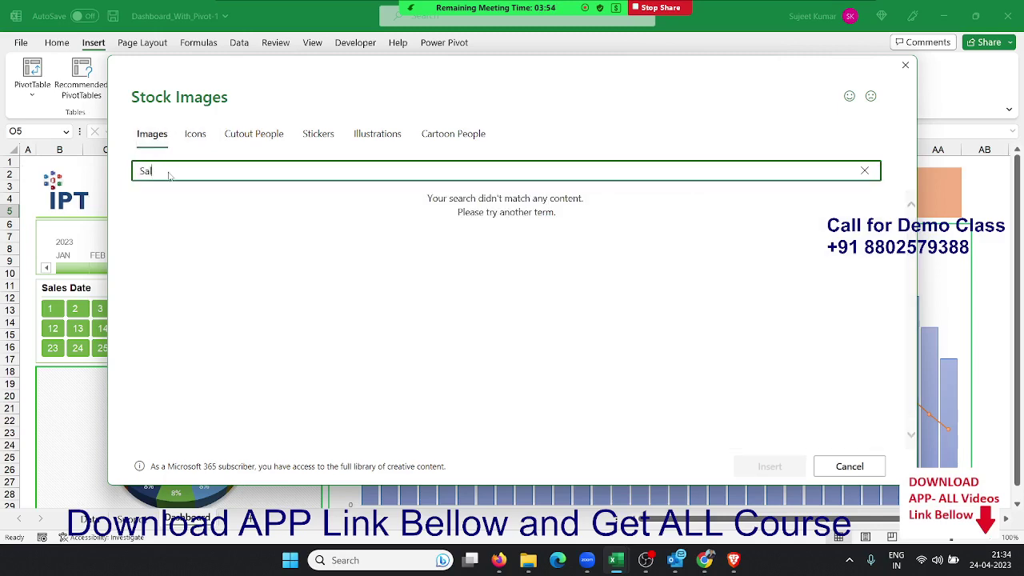
type("es")
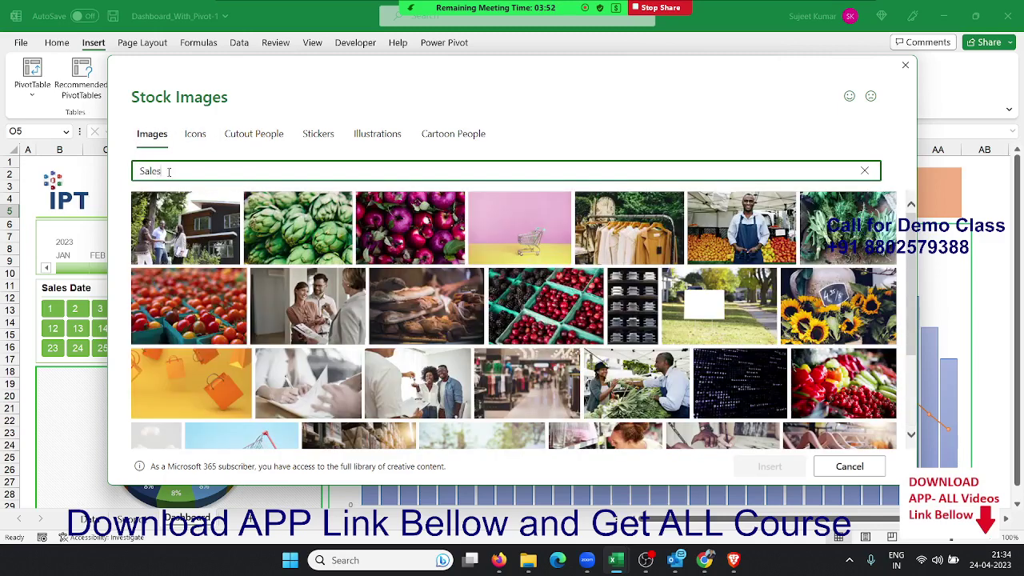
left_click(169, 171)
type("Qty")
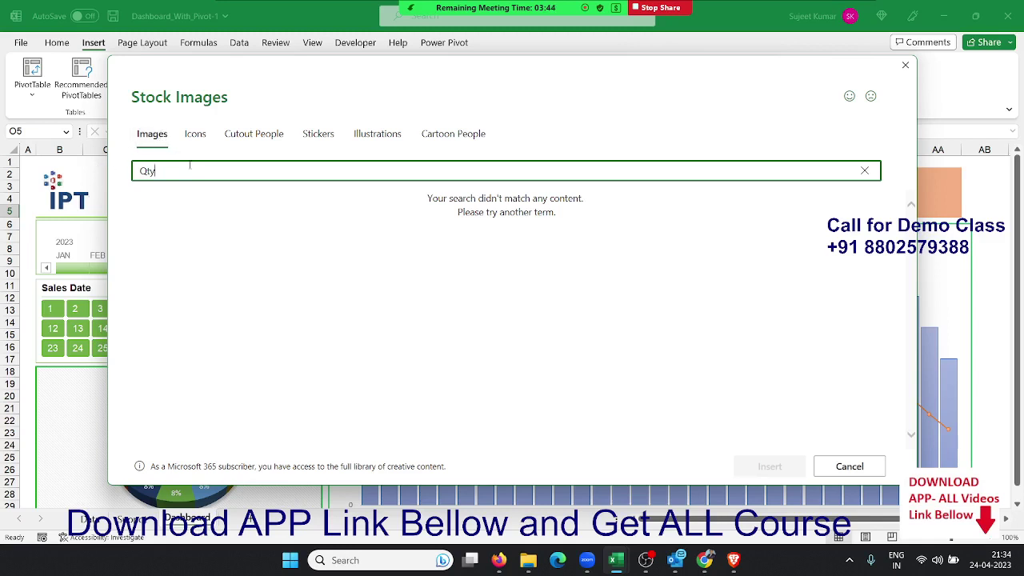
Step: Search 'product' under Icons and pick the first product icon
left_click(197, 136)
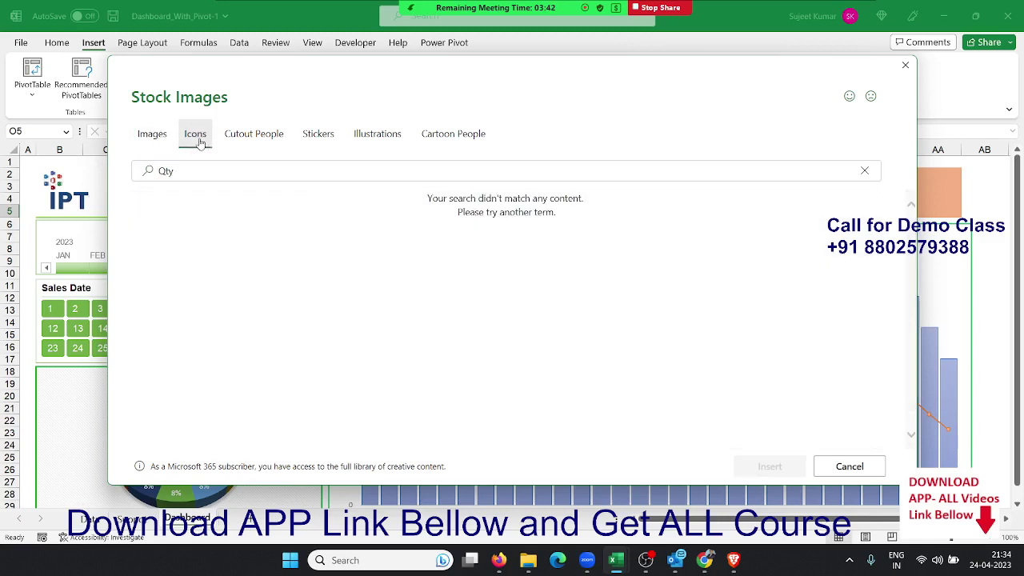
left_click(372, 137)
left_click(177, 172)
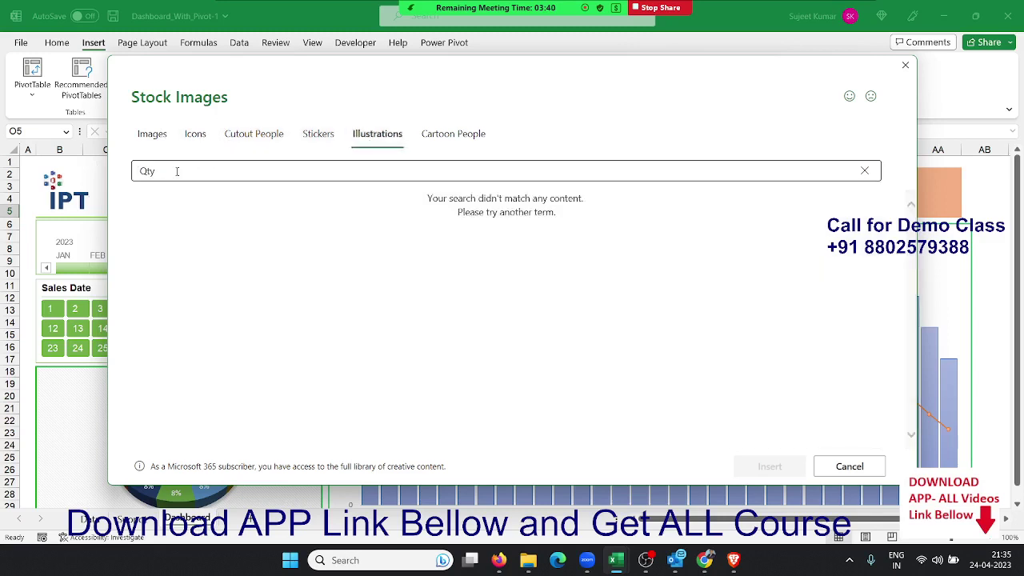
left_click(177, 171)
type("Sales")
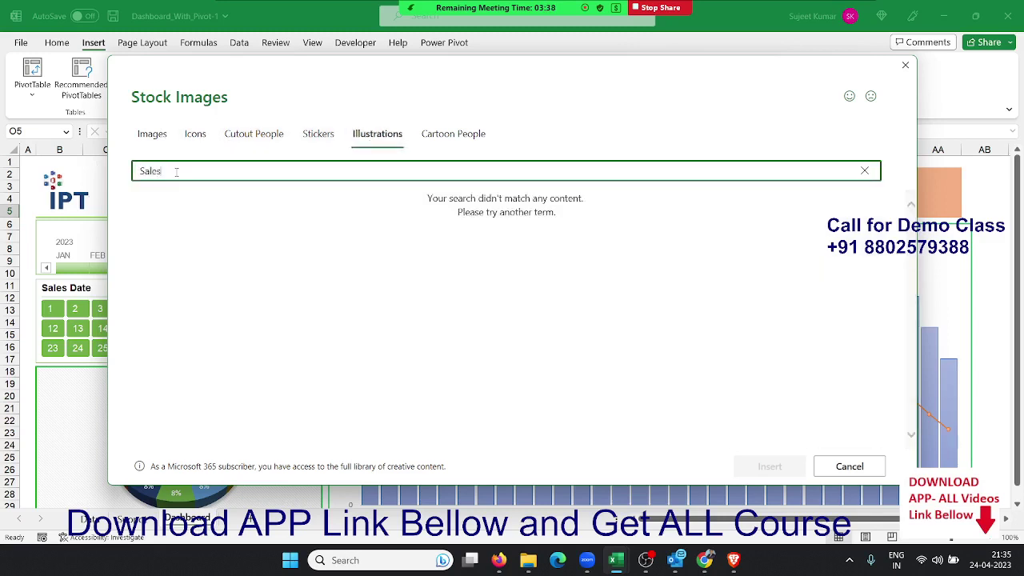
double_click(176, 172)
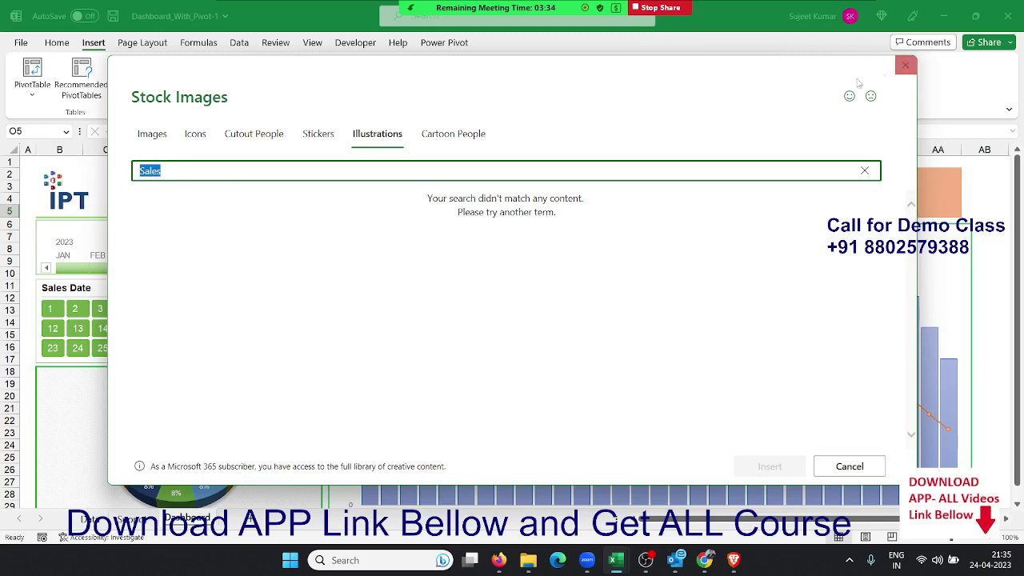
left_click(153, 141)
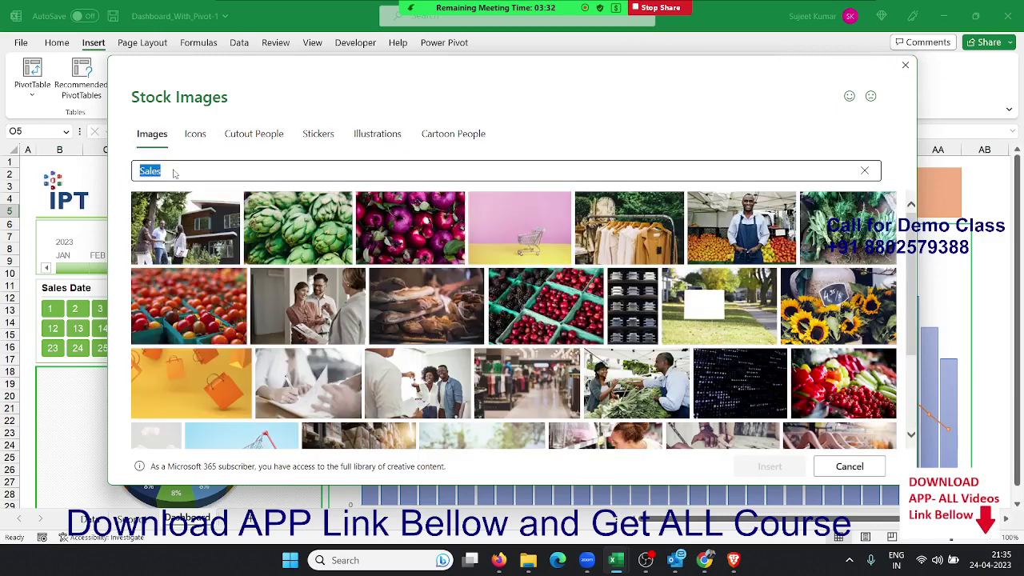
double_click(173, 176)
left_click(197, 137)
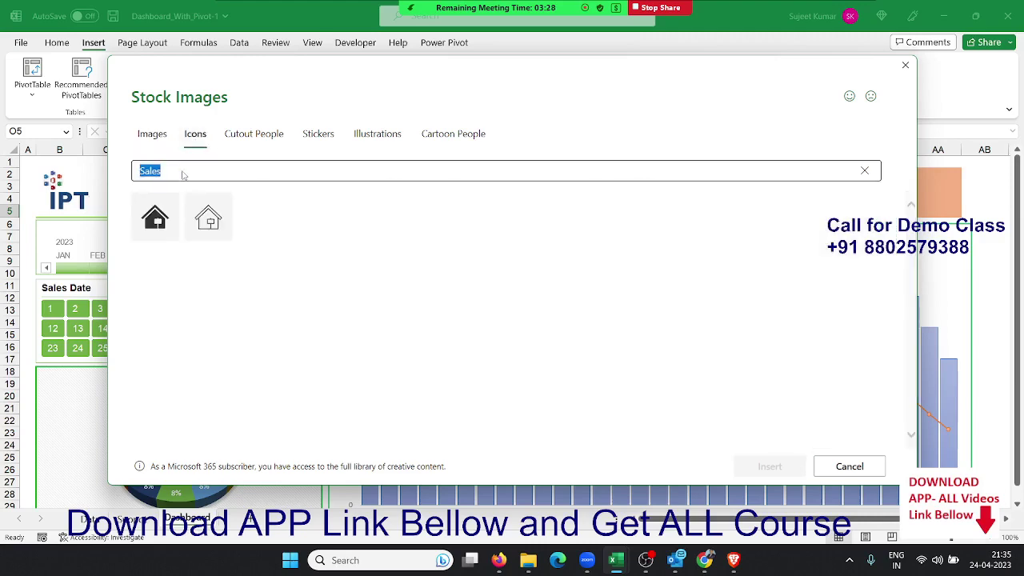
left_click(182, 175)
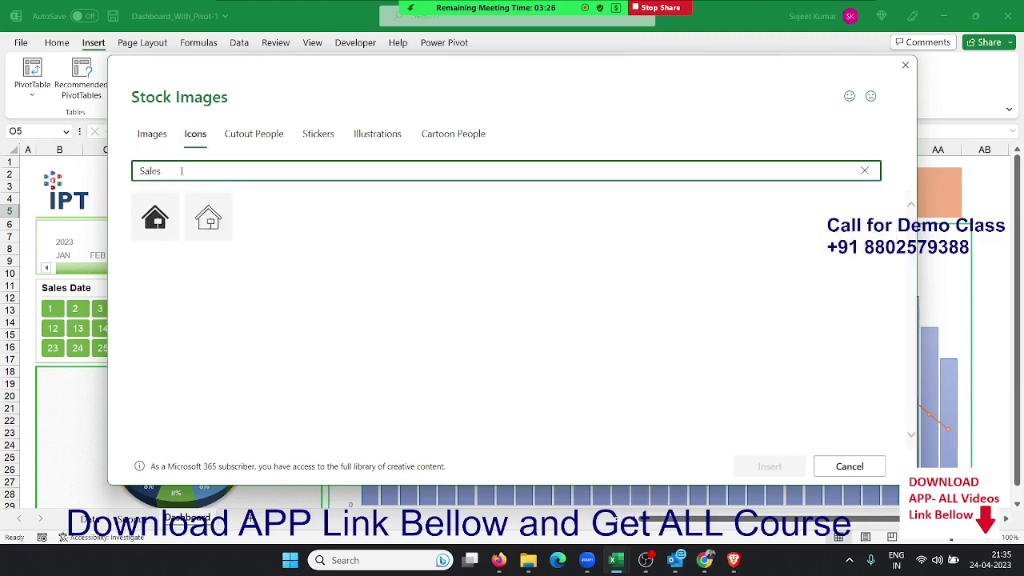
type("pr")
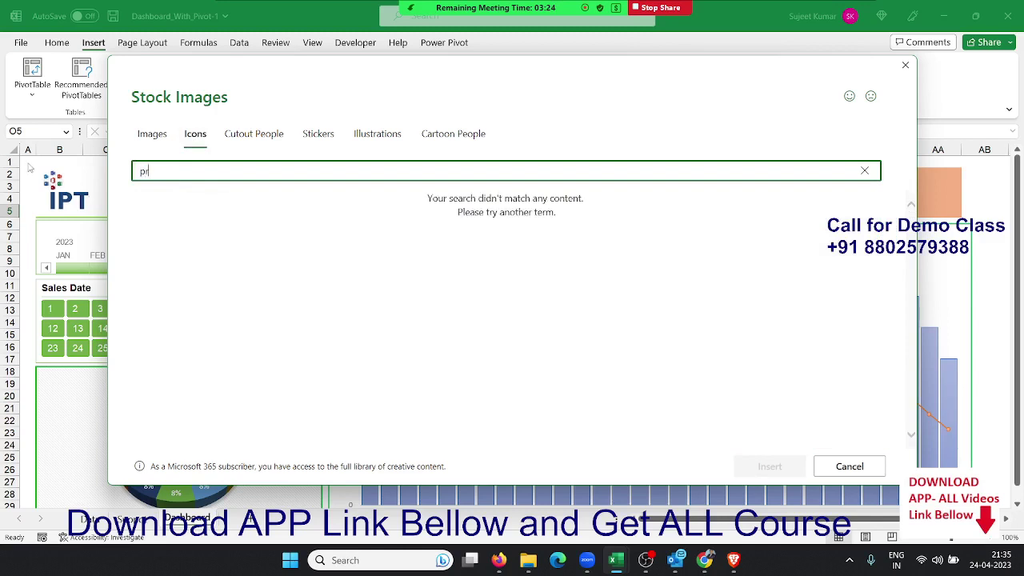
type("oduct")
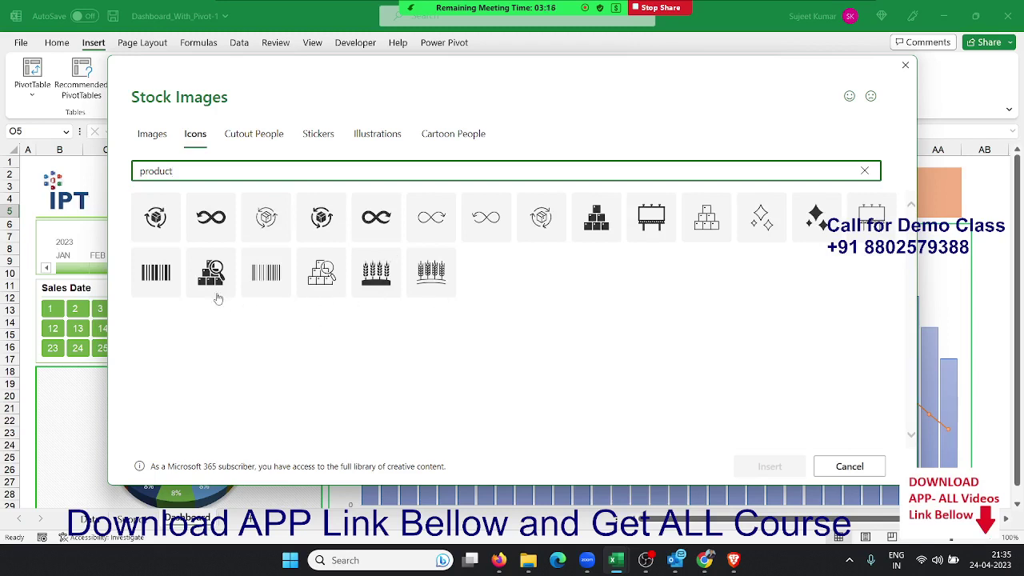
left_click(161, 223)
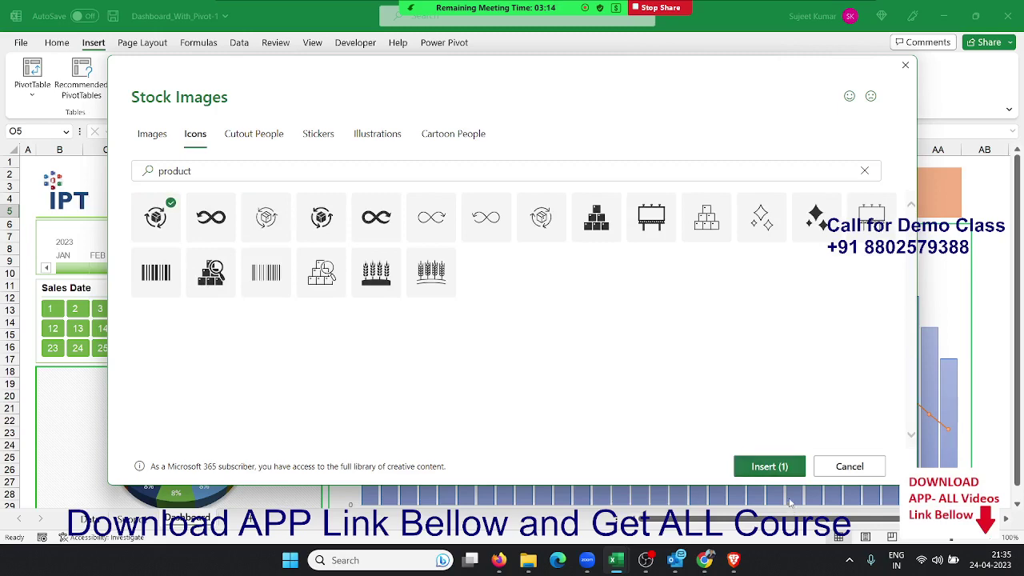
left_click(781, 466)
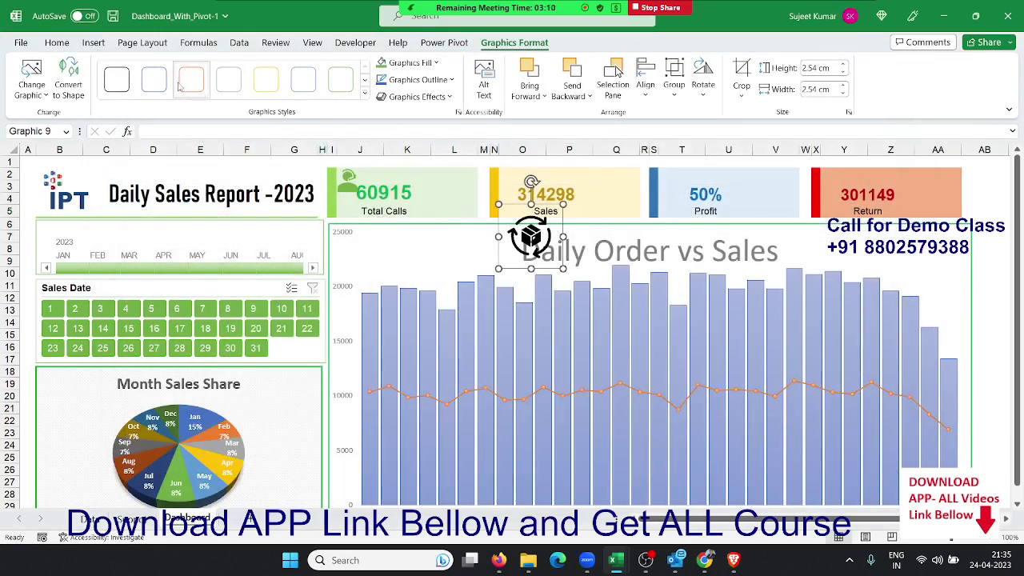
left_click(57, 42)
left_click(230, 91)
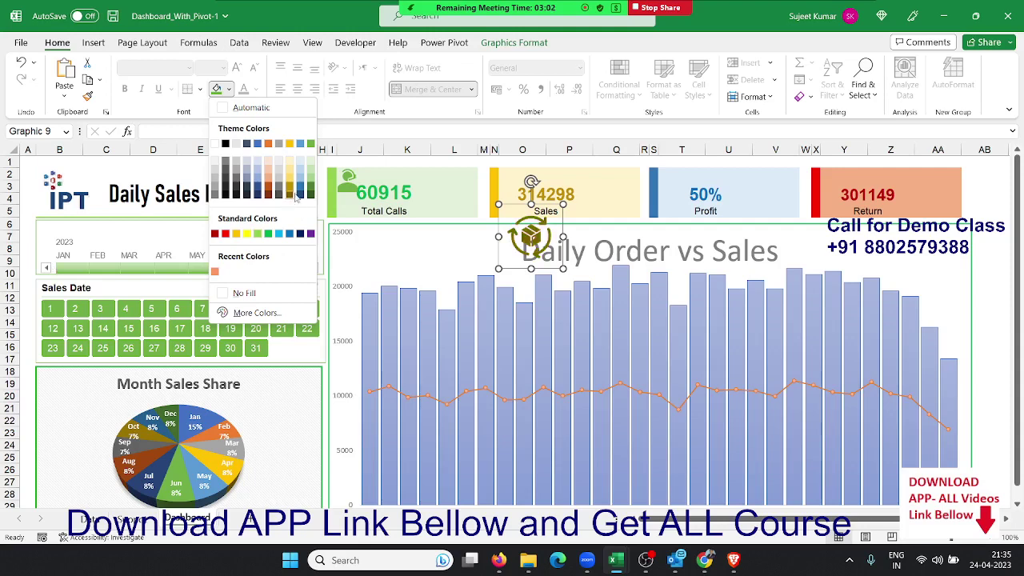
left_click(296, 196)
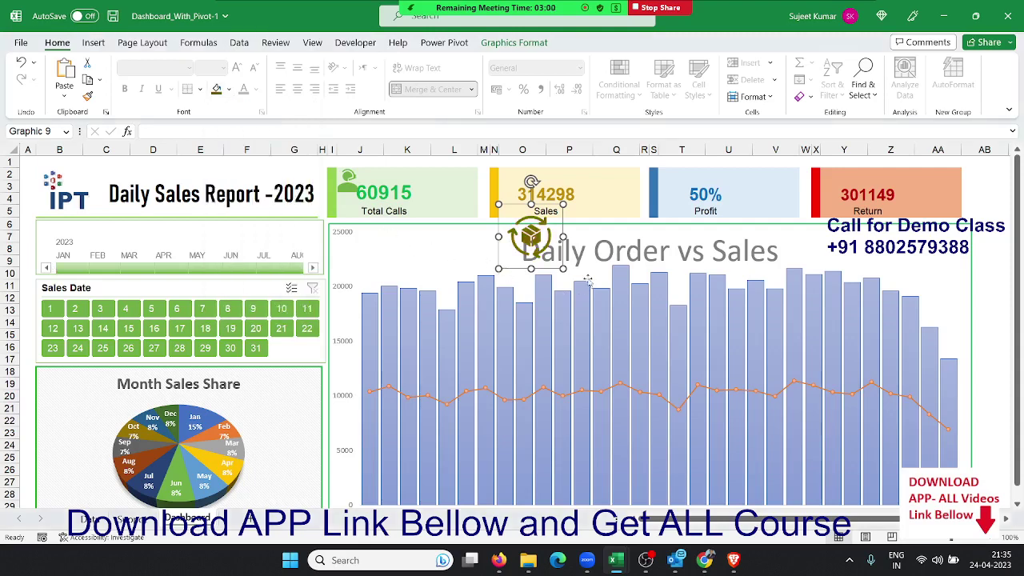
left_click_drag(563, 270, 527, 232)
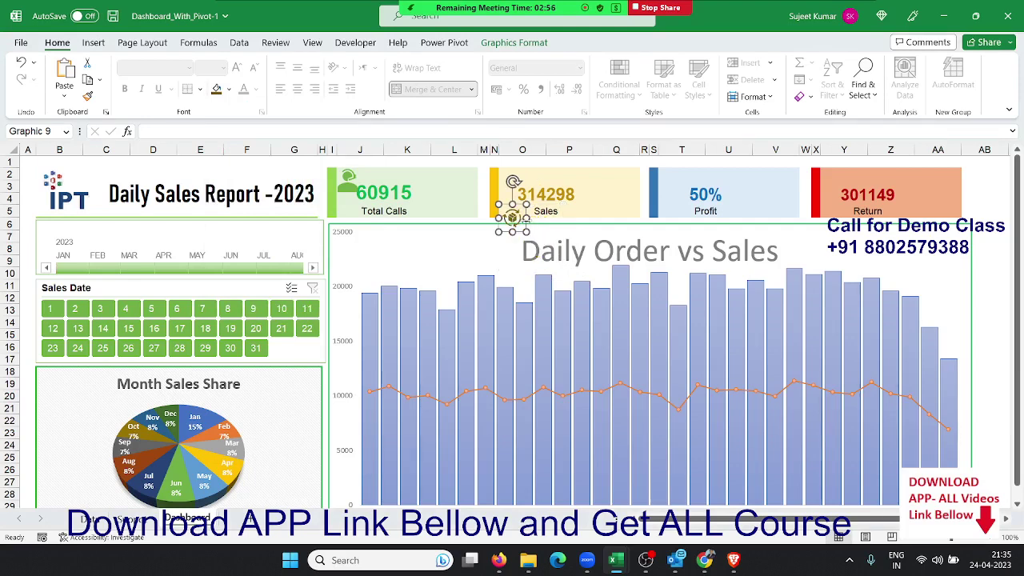
left_click_drag(514, 217, 515, 178)
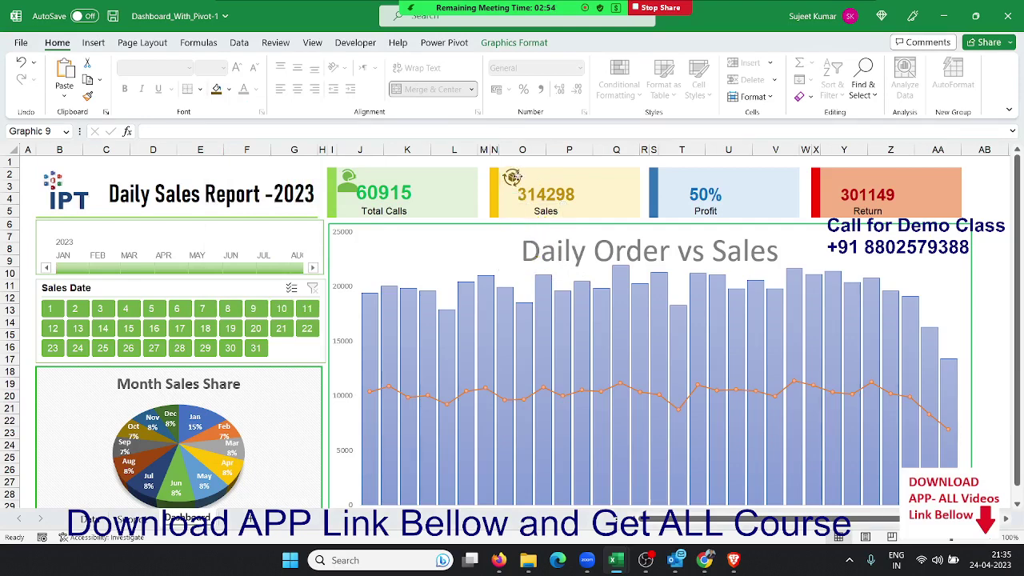
left_click(568, 200)
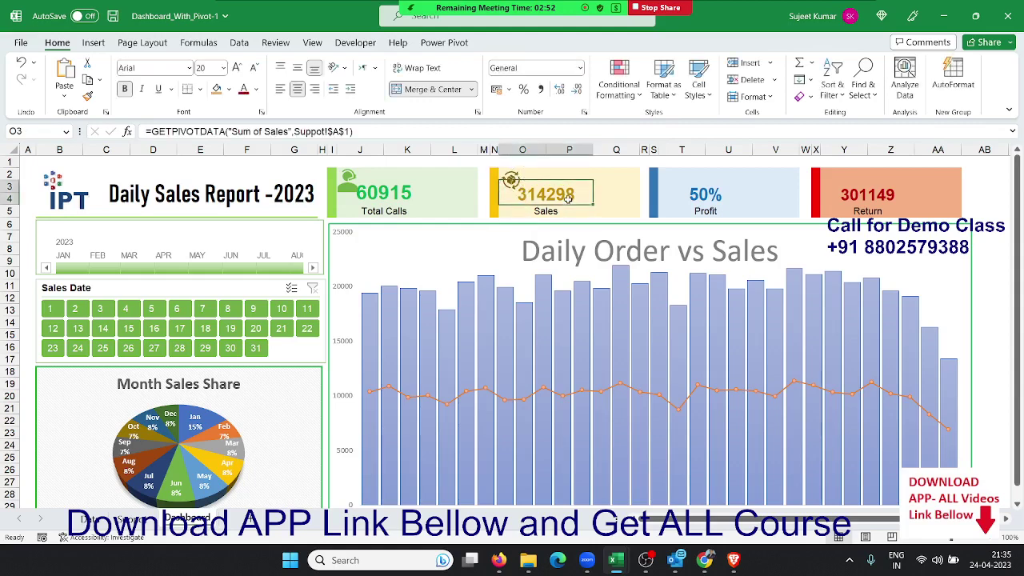
left_click(675, 212)
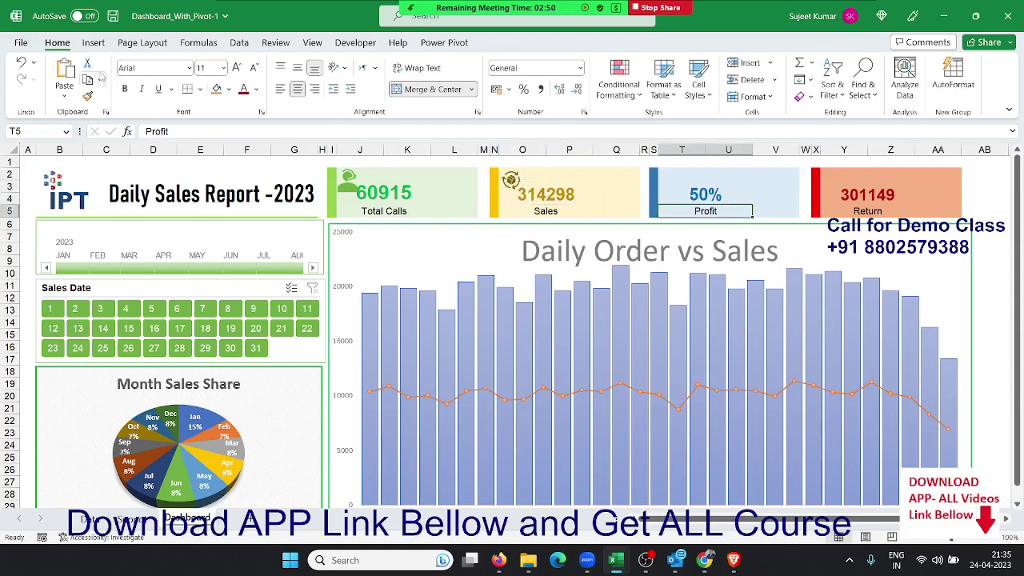
Step: Search the icon library for 'Profit' and insert the cash banknote icon onto the sheet
left_click(93, 42)
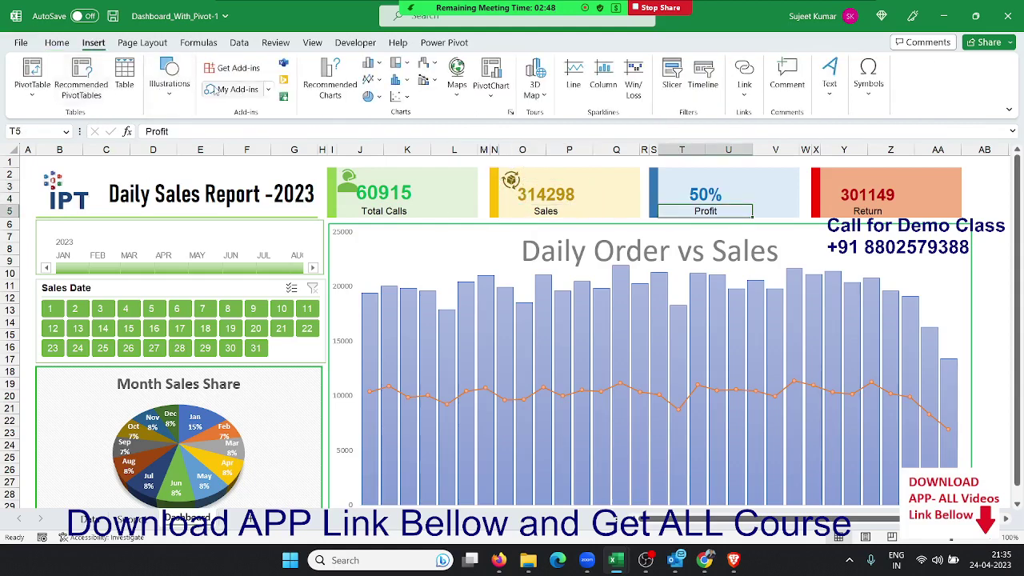
left_click(169, 82)
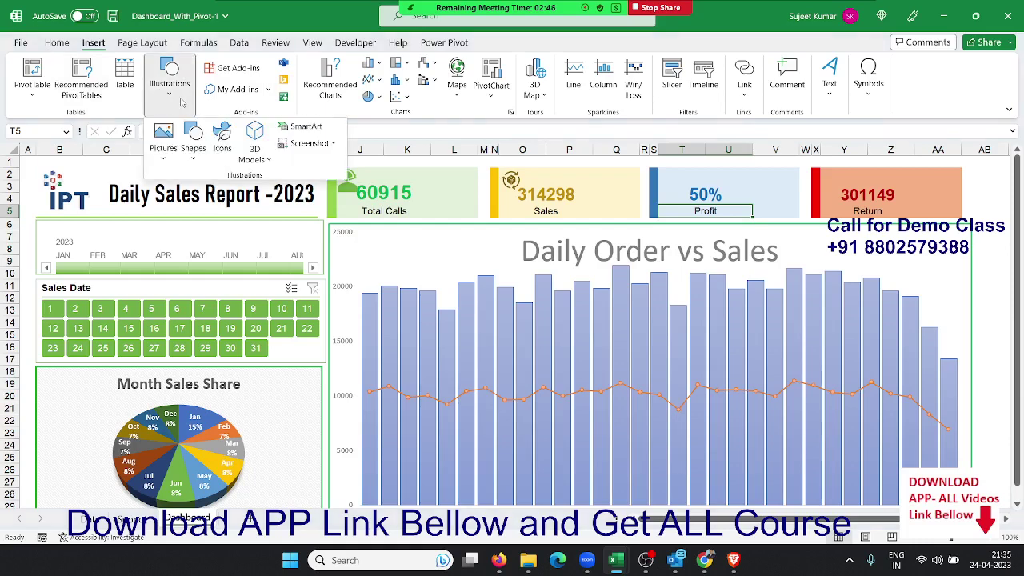
left_click(221, 144)
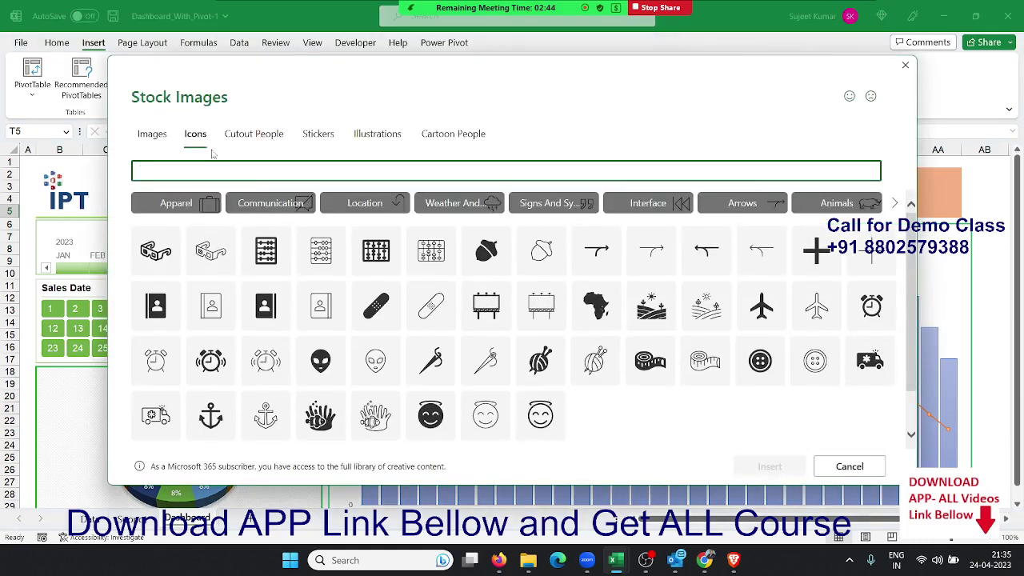
type("Profit")
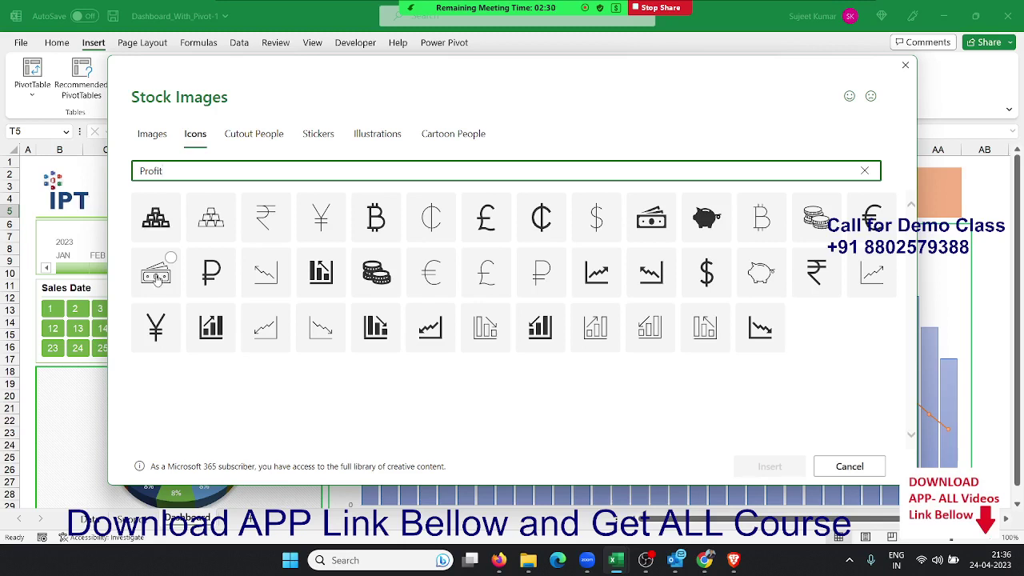
left_click(158, 278)
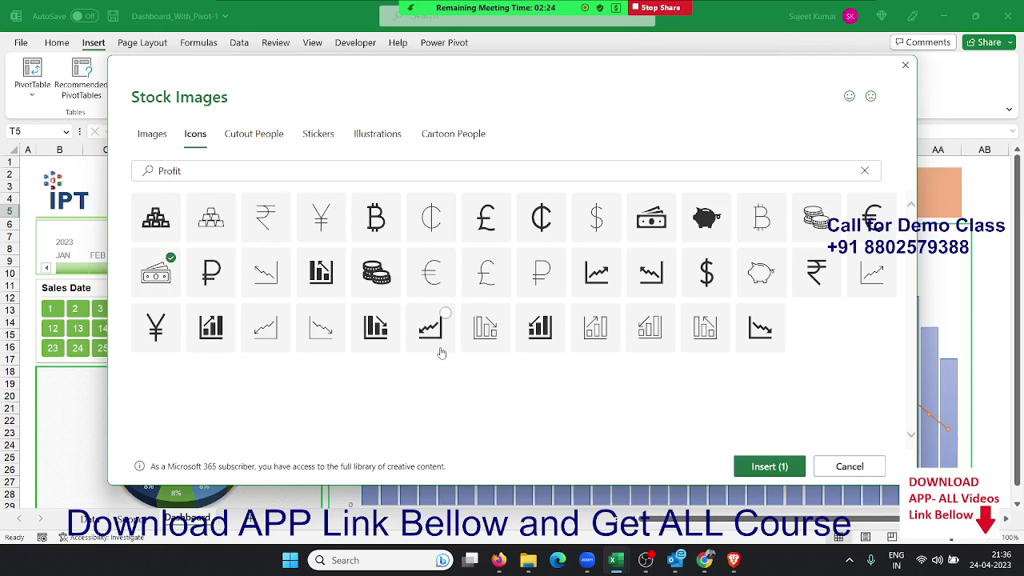
left_click(758, 469)
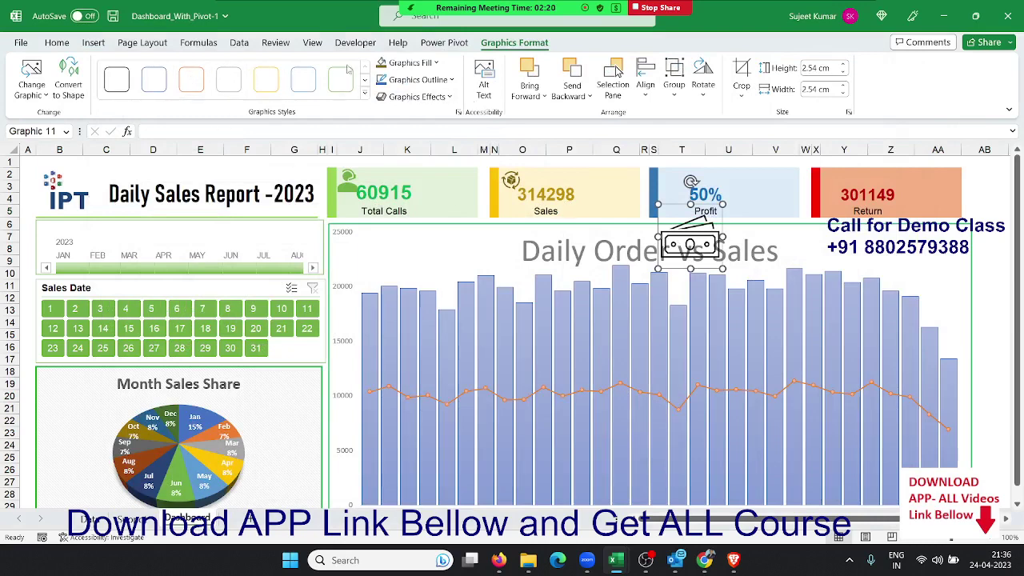
Step: Colour the money icon dark blue and shrink it to 1.16 cm beside 50% in the Profit card
left_click(437, 63)
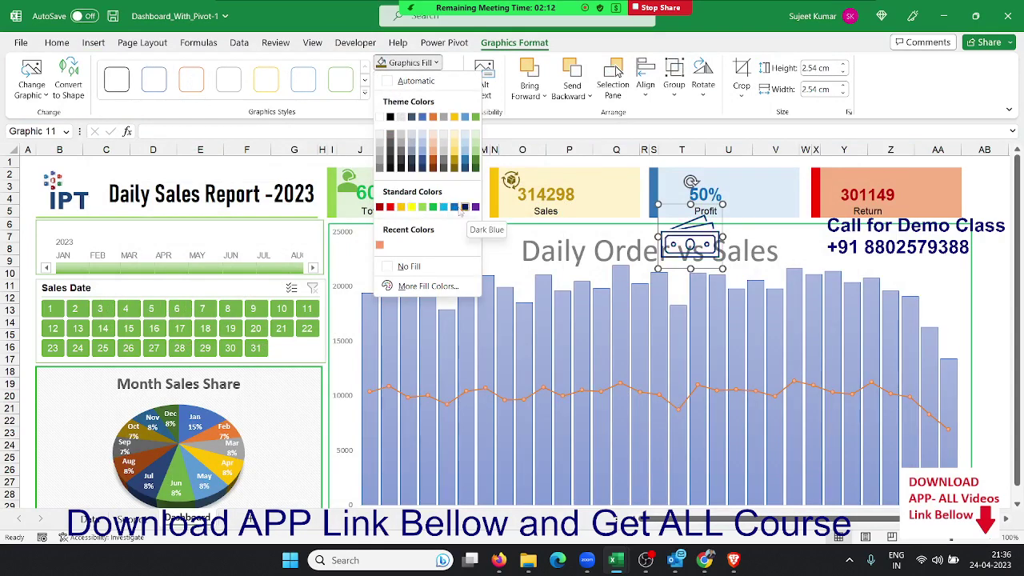
left_click(453, 207)
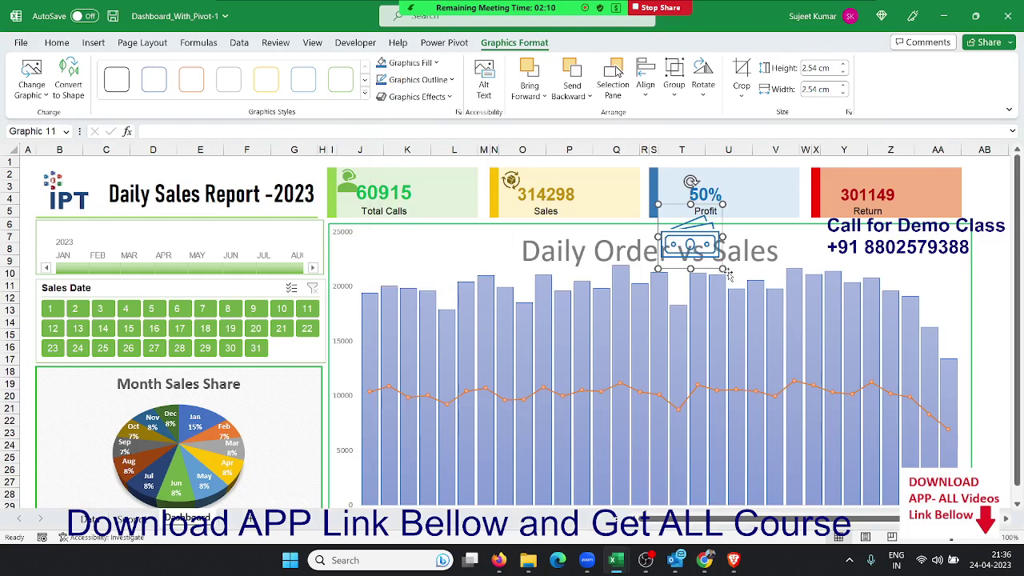
mouse_move(723, 269)
left_mouse_down()
mouse_move(688, 234)
mouse_move(681, 184)
left_mouse_up()
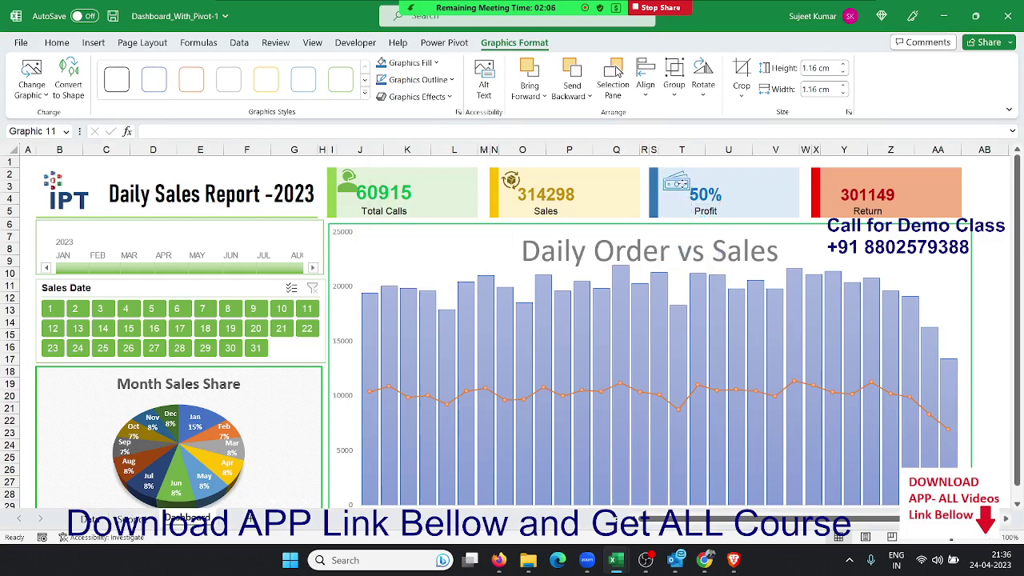
left_click(804, 211)
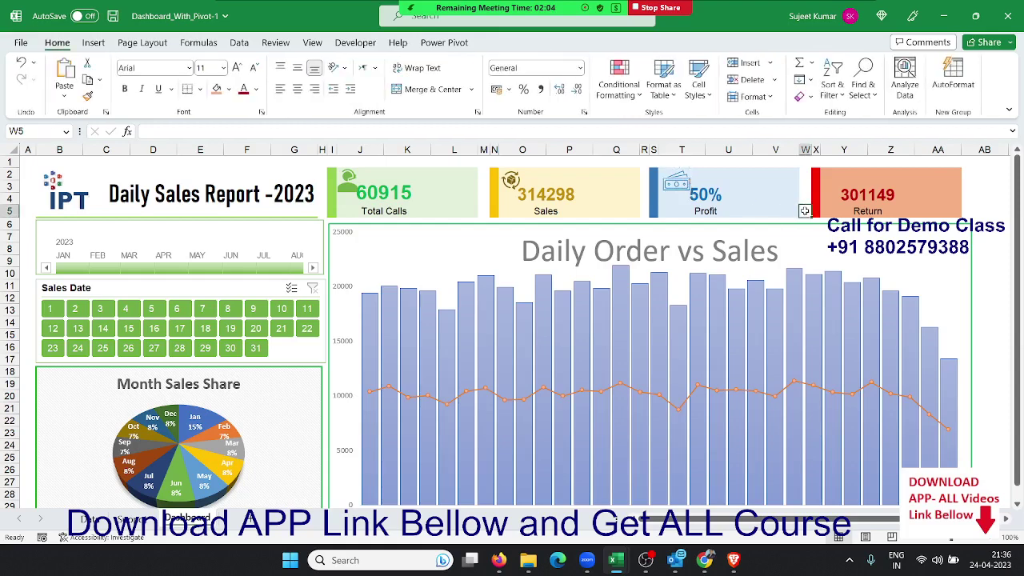
left_click(116, 44)
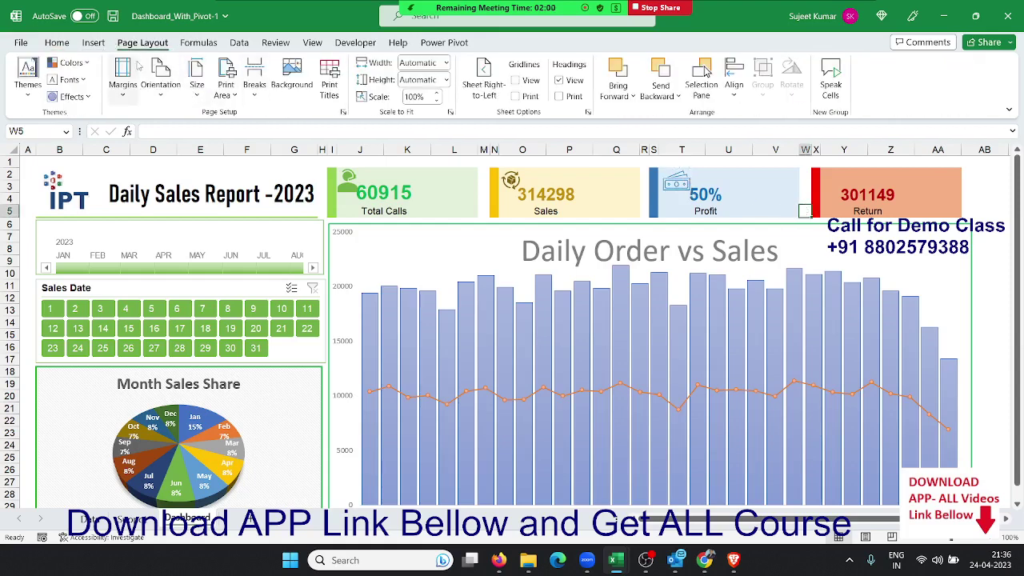
left_click(94, 43)
left_click(176, 91)
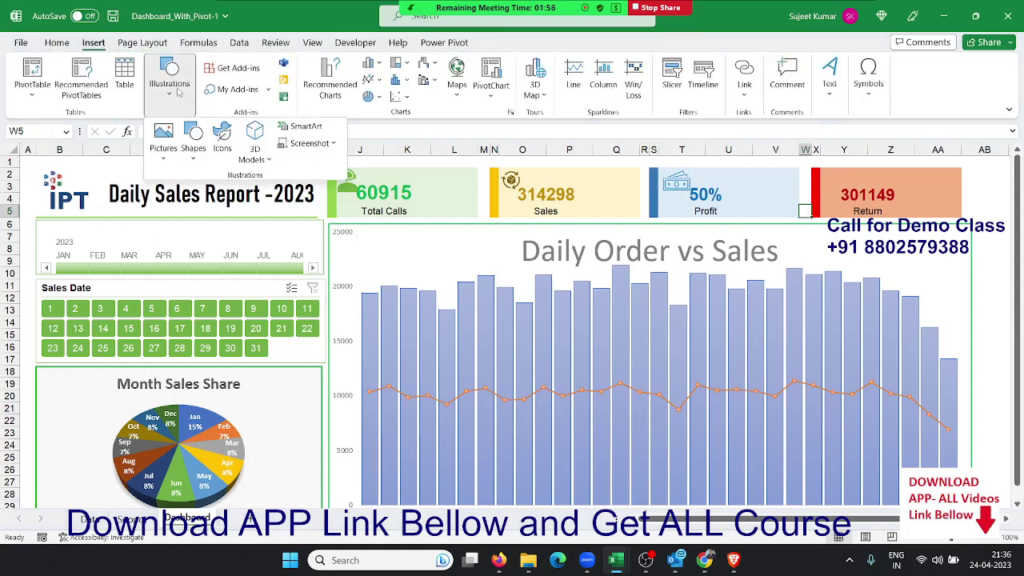
Step: Search the icon library for 'Return' and insert the bold return-arrow icon
left_click(224, 142)
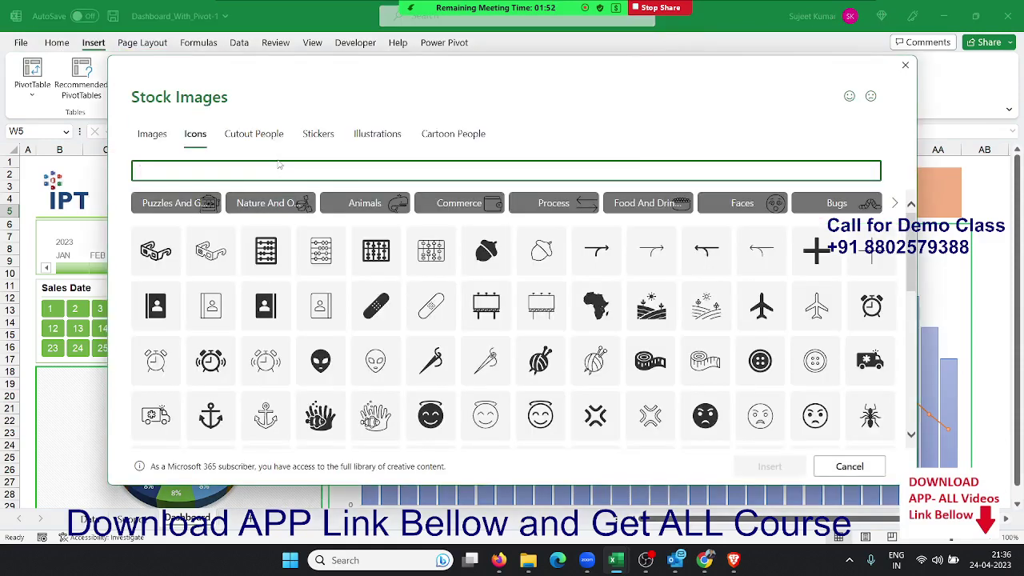
type("Return")
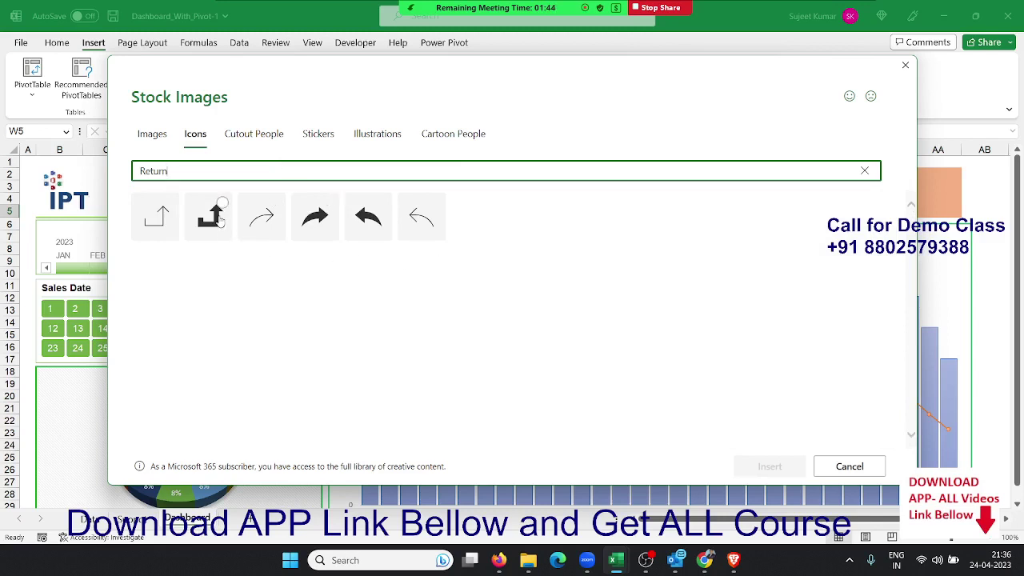
left_click(220, 221)
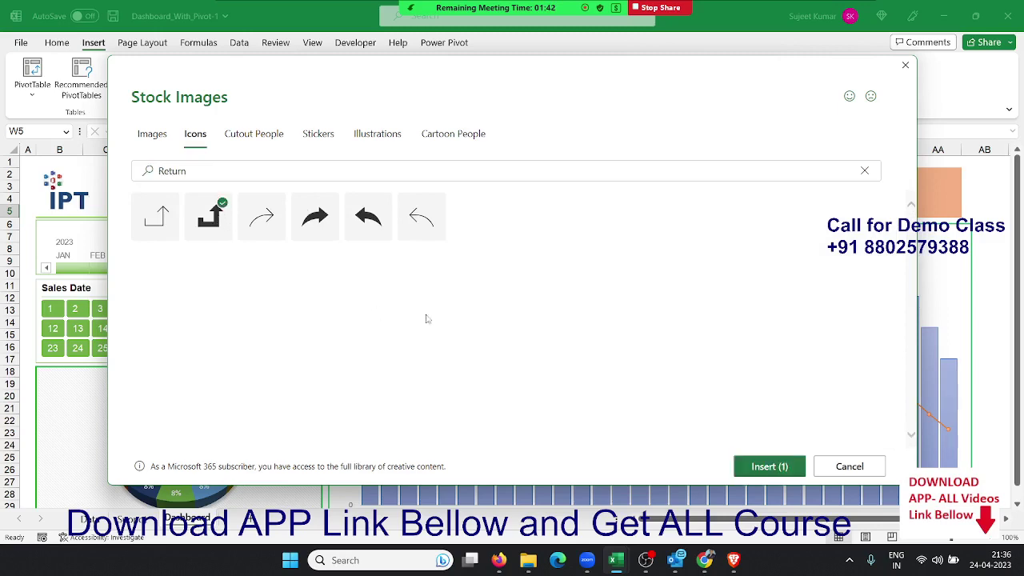
left_click(774, 467)
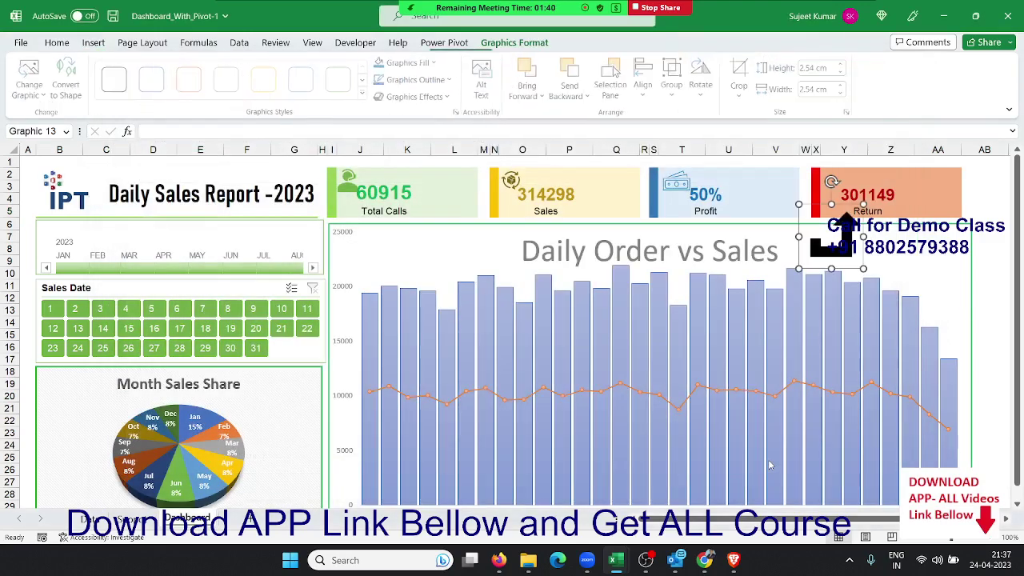
Step: Colour the return arrow red and shrink it to 1.33 cm beside 301149 in the Return card
left_click(410, 63)
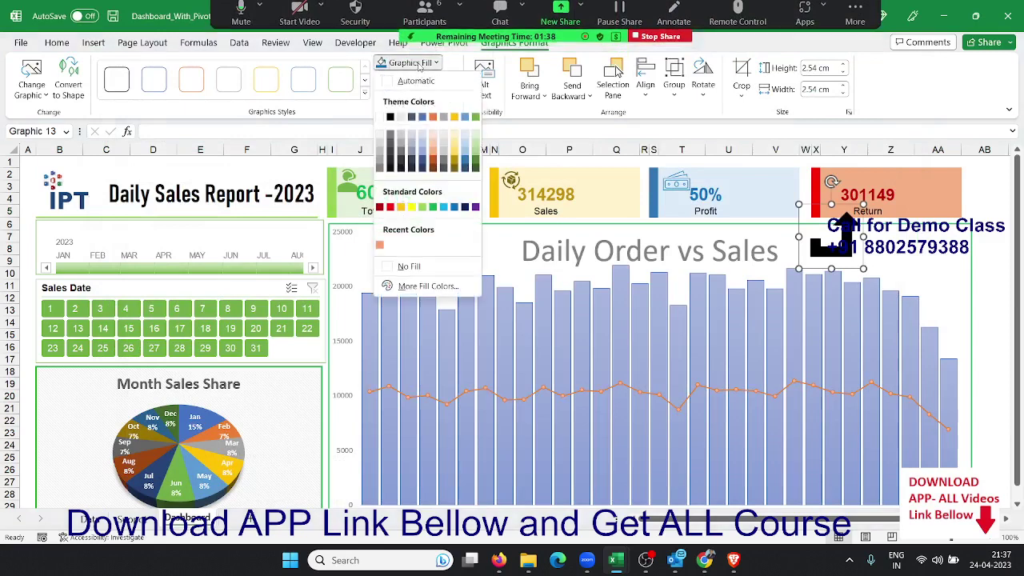
left_click(387, 208)
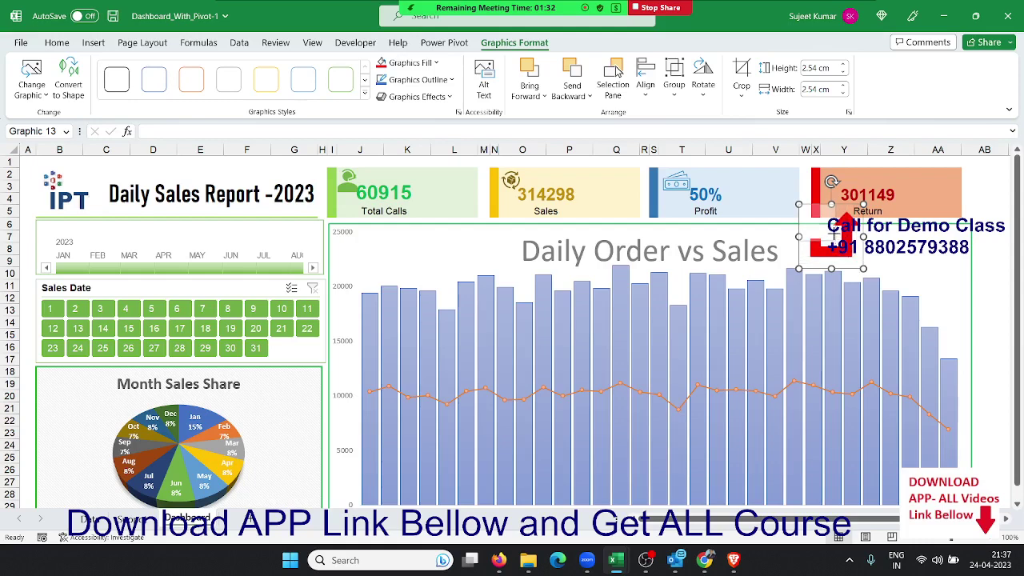
mouse_move(864, 269)
left_mouse_down()
mouse_move(833, 238)
mouse_move(843, 190)
left_mouse_up()
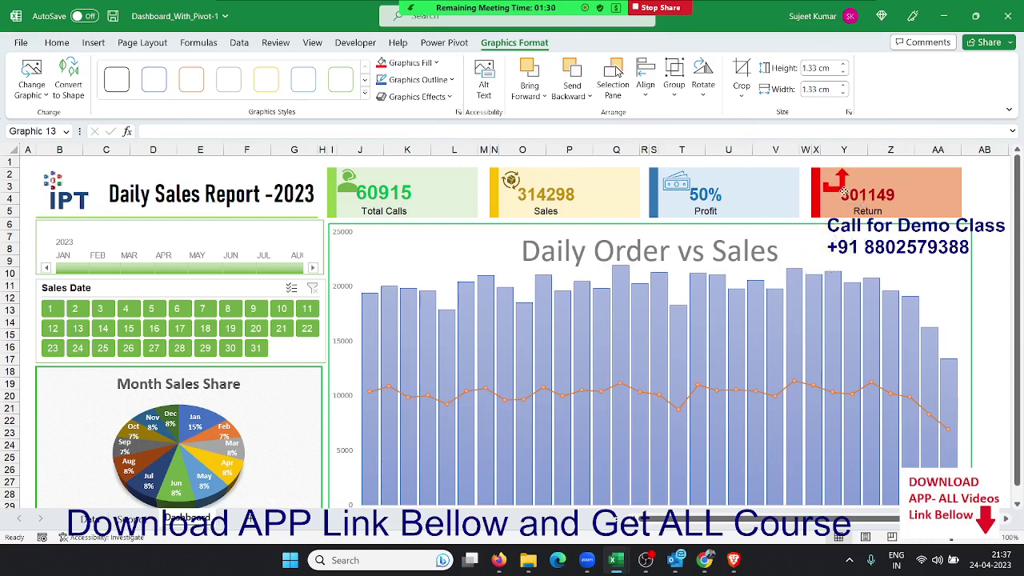
left_click(696, 194)
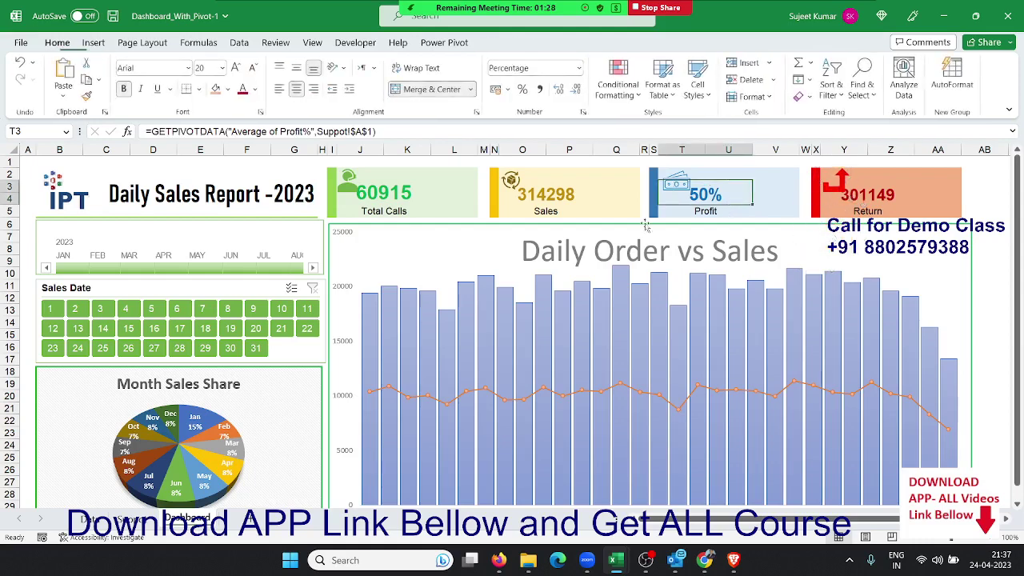
left_click(384, 210)
left_click(385, 196)
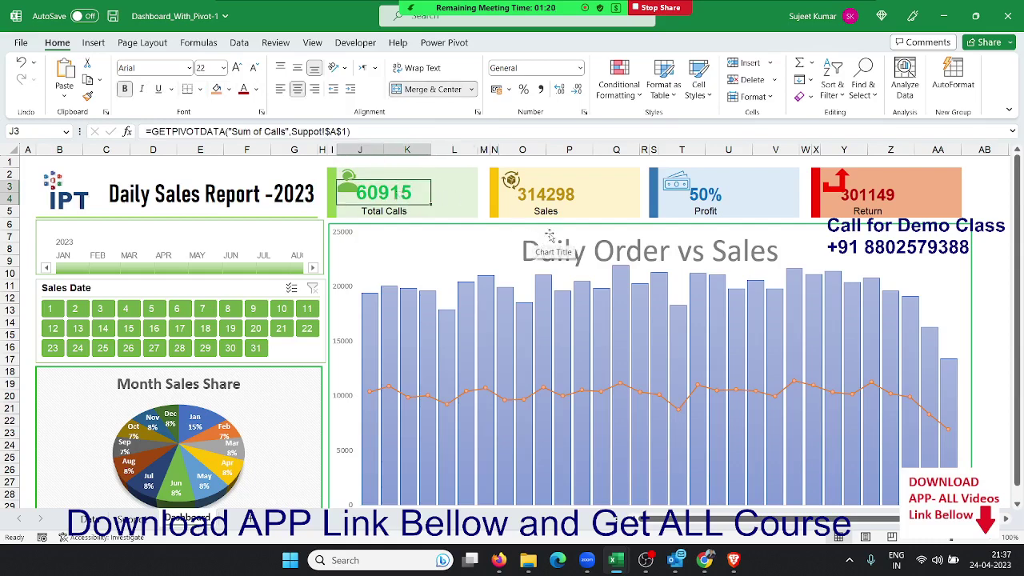
left_click(446, 189)
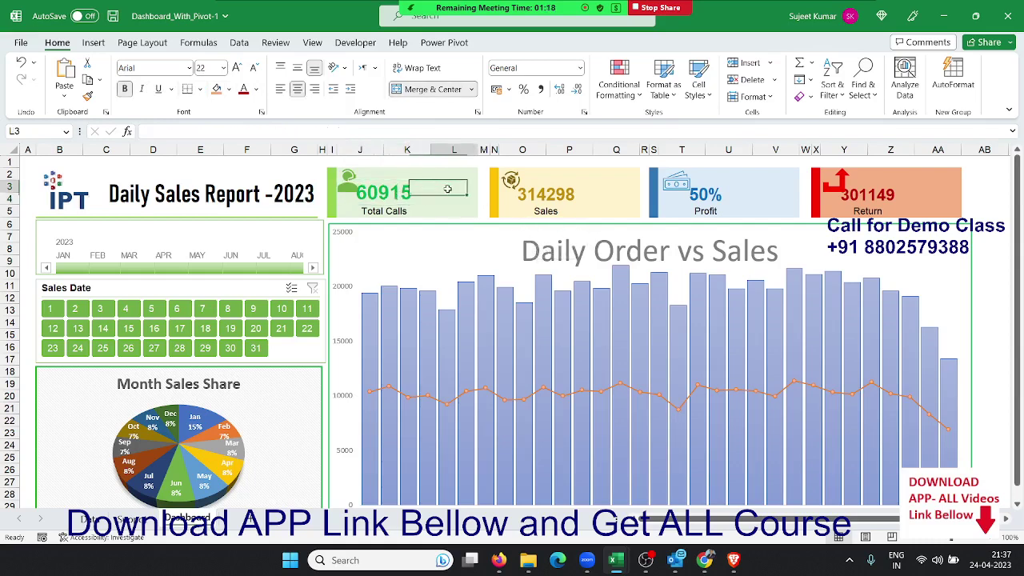
left_click(413, 199)
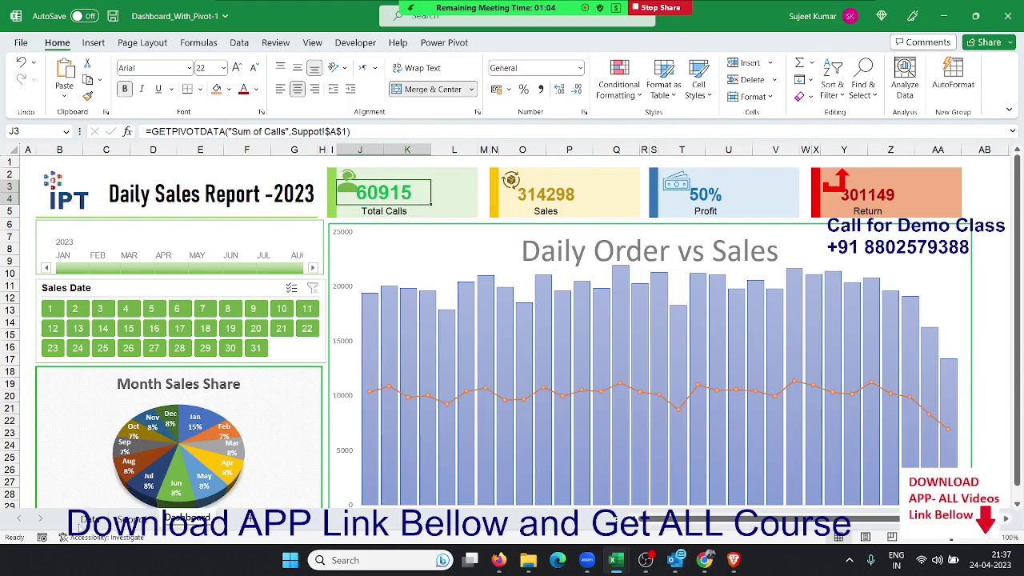
Step: On the Support sheet, add Orders to the top pivot's values, totalling 615447
key("ctrl+Page_Up")
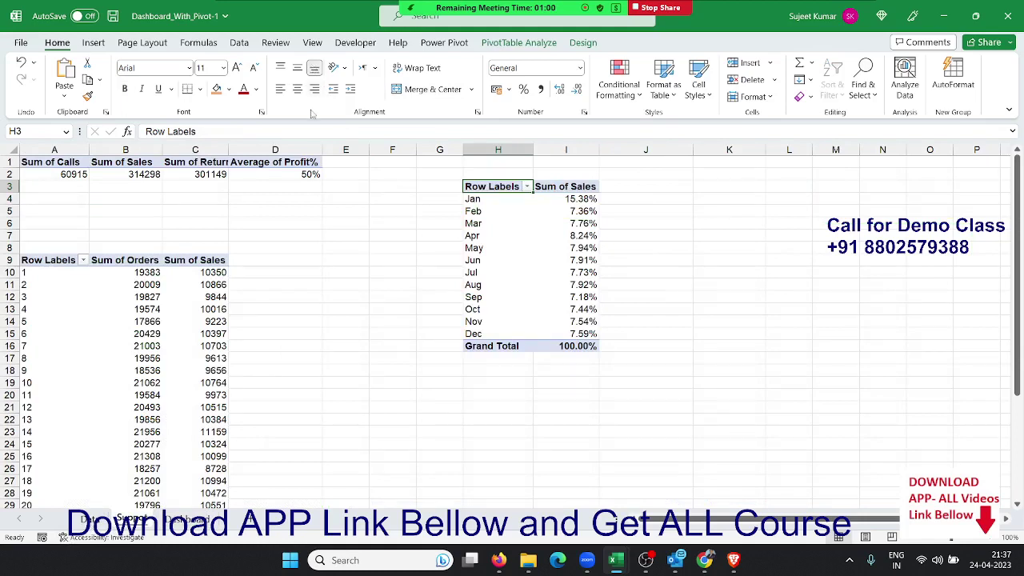
left_click(296, 185)
left_click(293, 174)
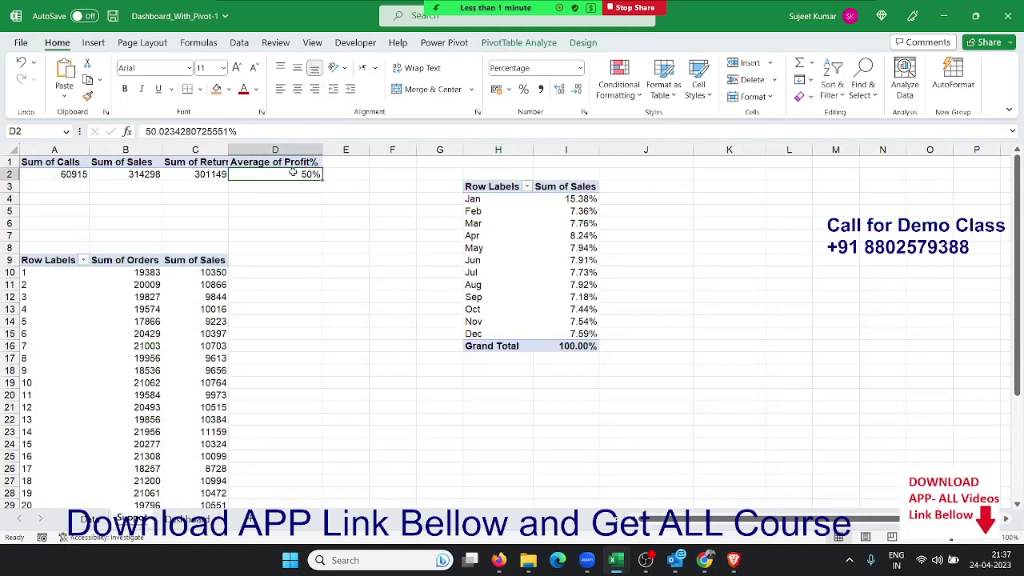
right_click(310, 176)
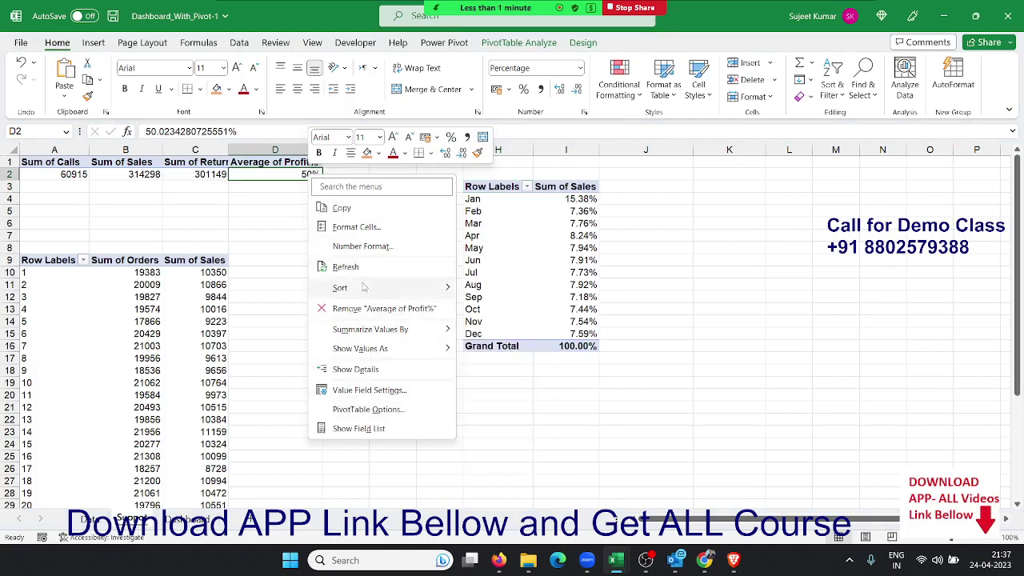
key("Escape")
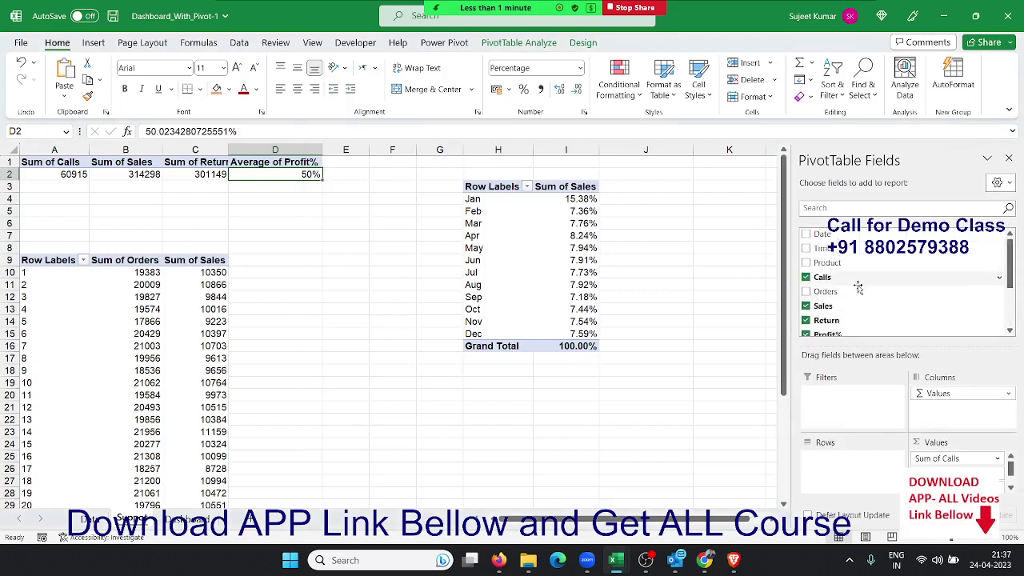
left_click_drag(871, 292, 1004, 473)
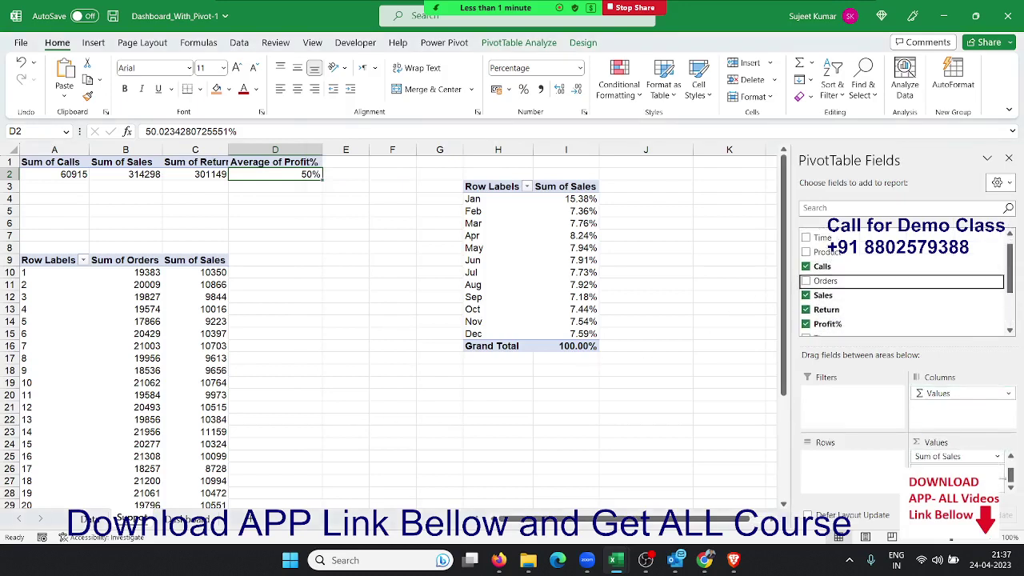
left_click(806, 281)
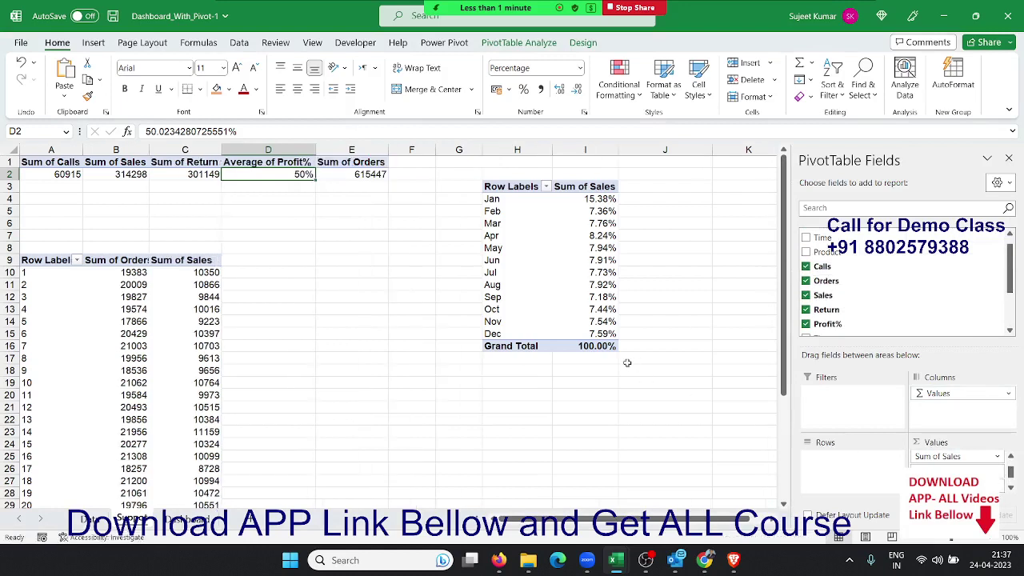
left_click(357, 177)
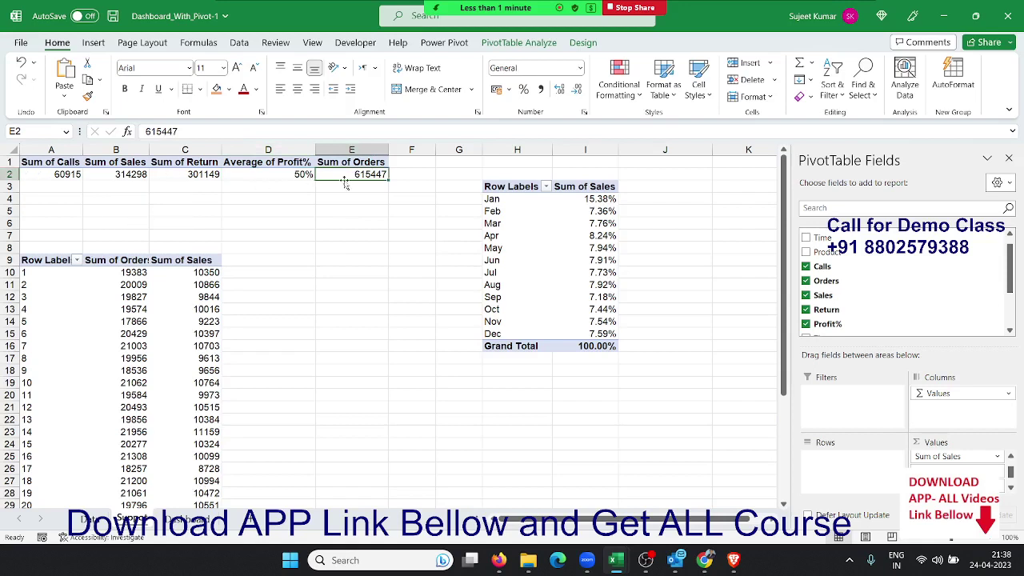
Step: On the Dashboard sheet, merge and centre L3:L4 beside the Total Calls card
left_click(189, 519)
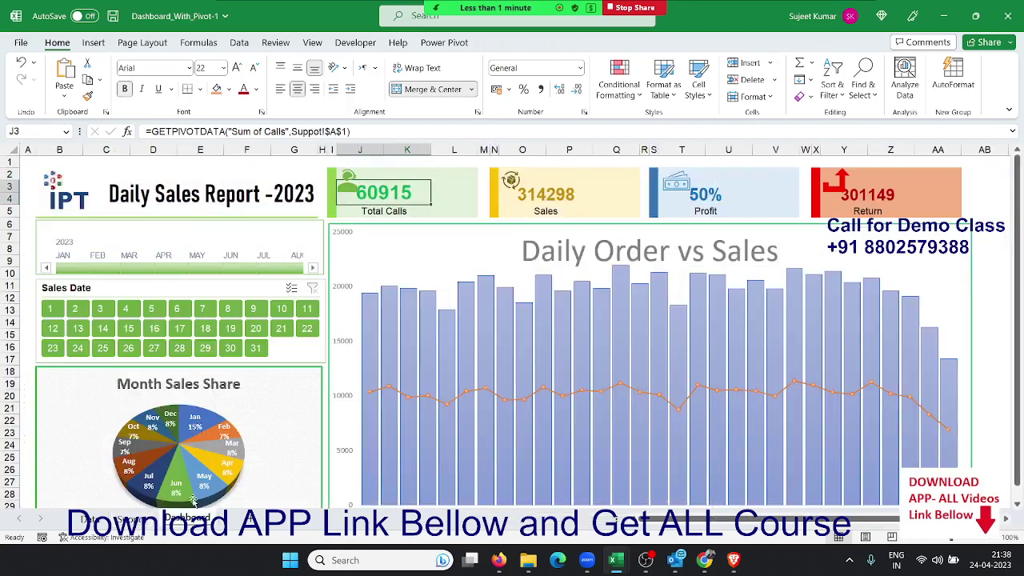
left_click(456, 196)
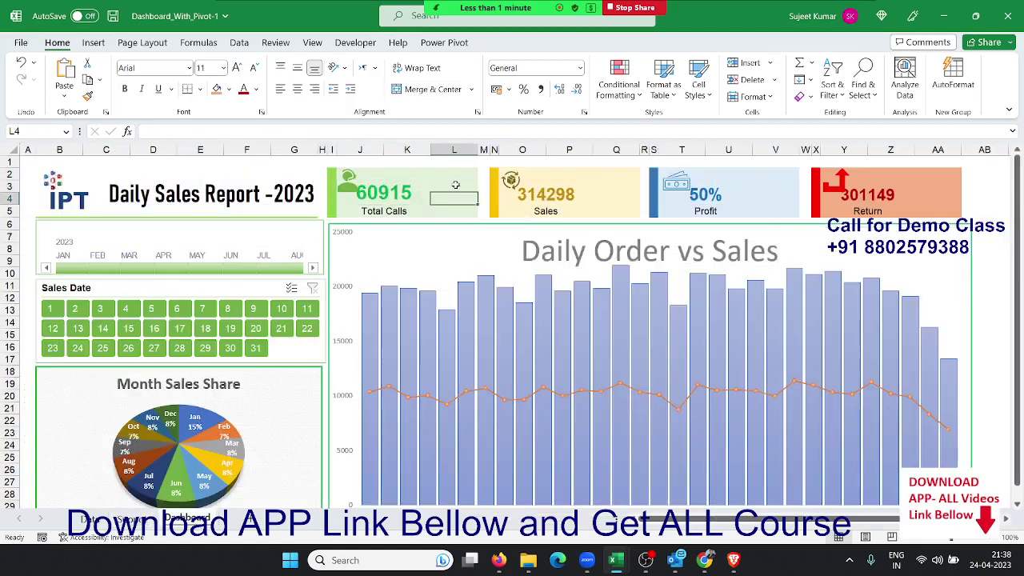
left_click_drag(456, 182, 447, 205)
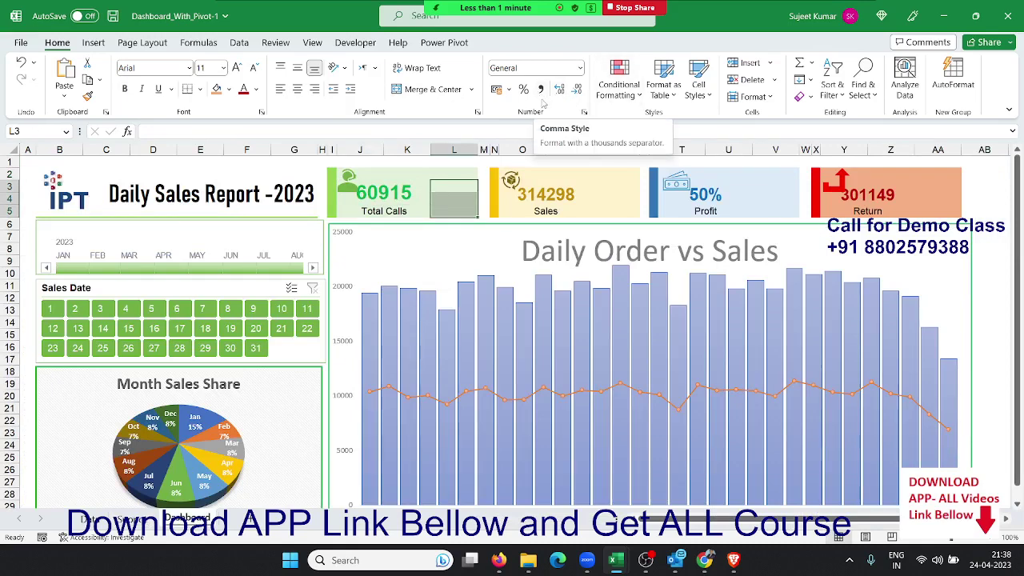
left_click_drag(484, 197, 485, 200)
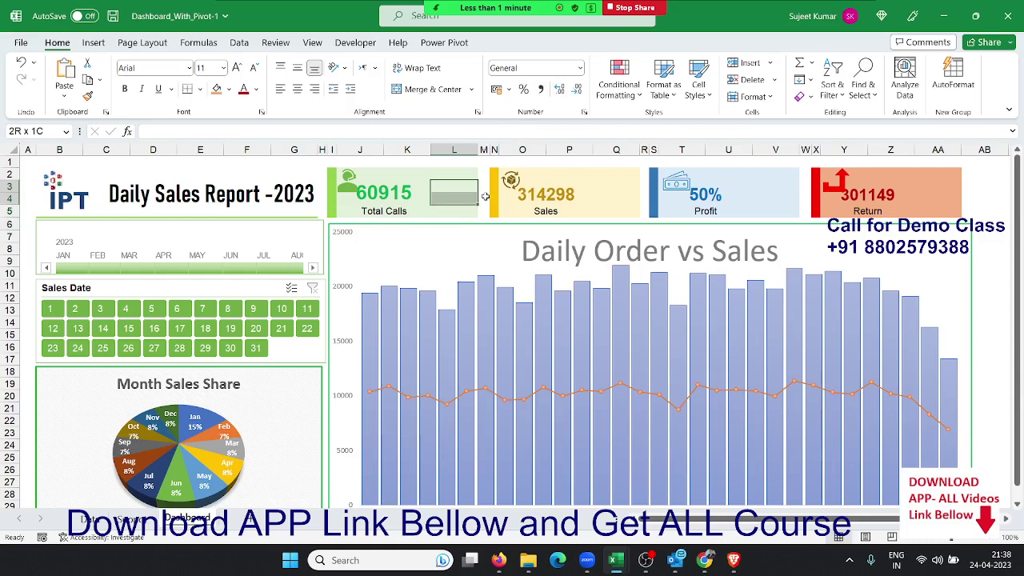
left_click(461, 91)
Step: Enter an L3 formula subtracting the pivot's Sum of Orders from Sum of Calls, giving -554532
type("=")
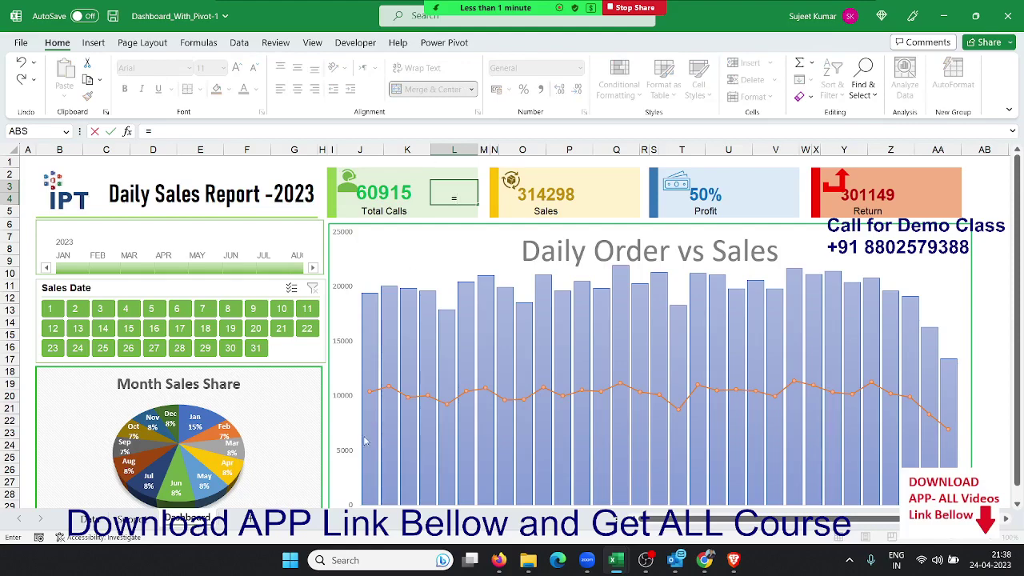
left_click(118, 520)
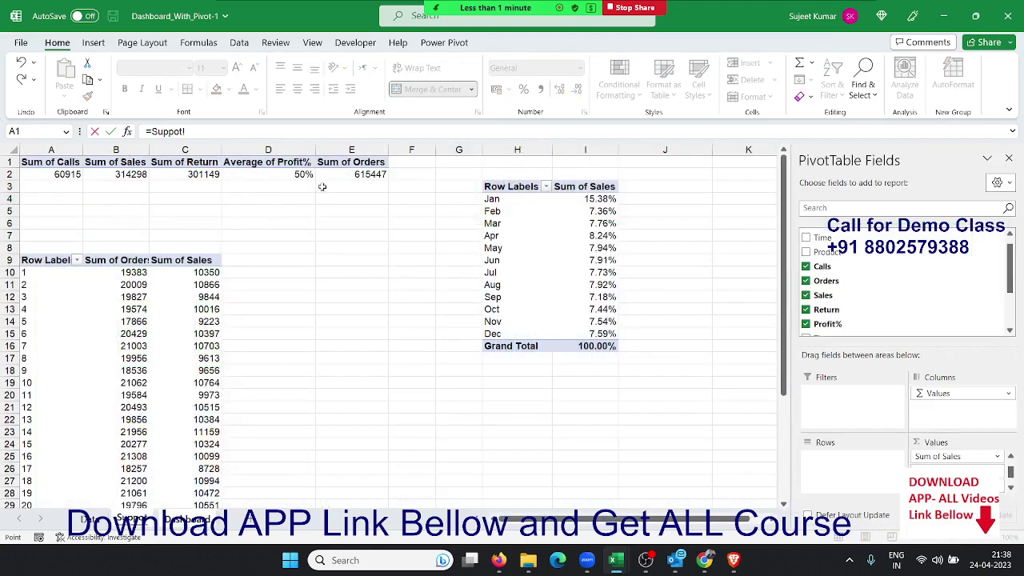
left_click(72, 169)
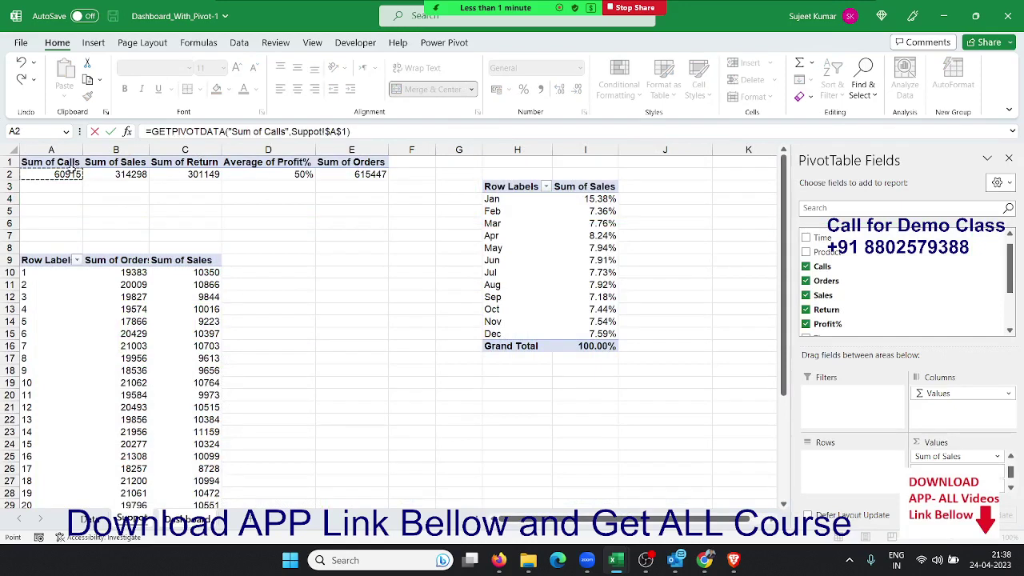
type("-")
left_click(345, 174)
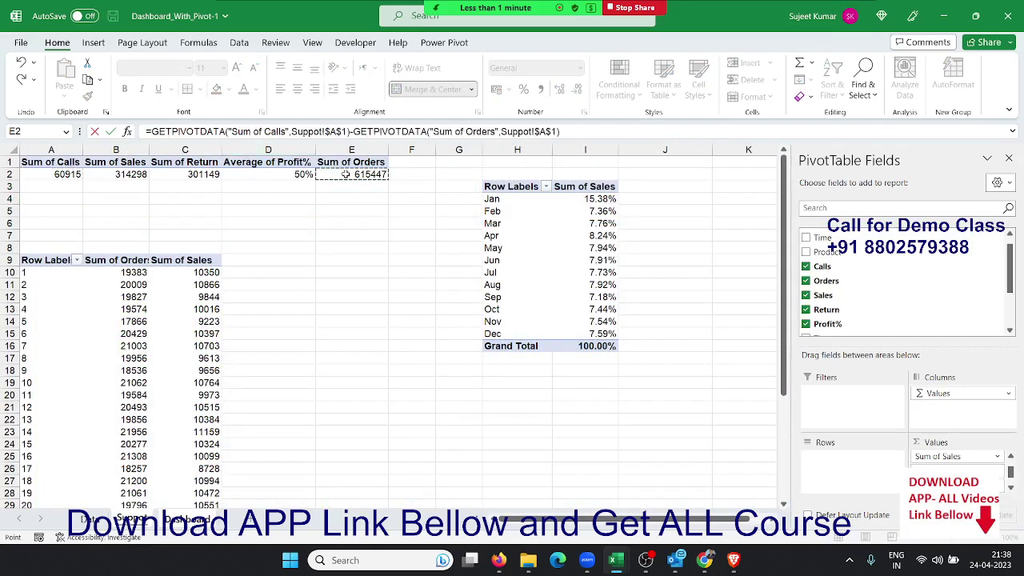
key("Return")
key("Up")
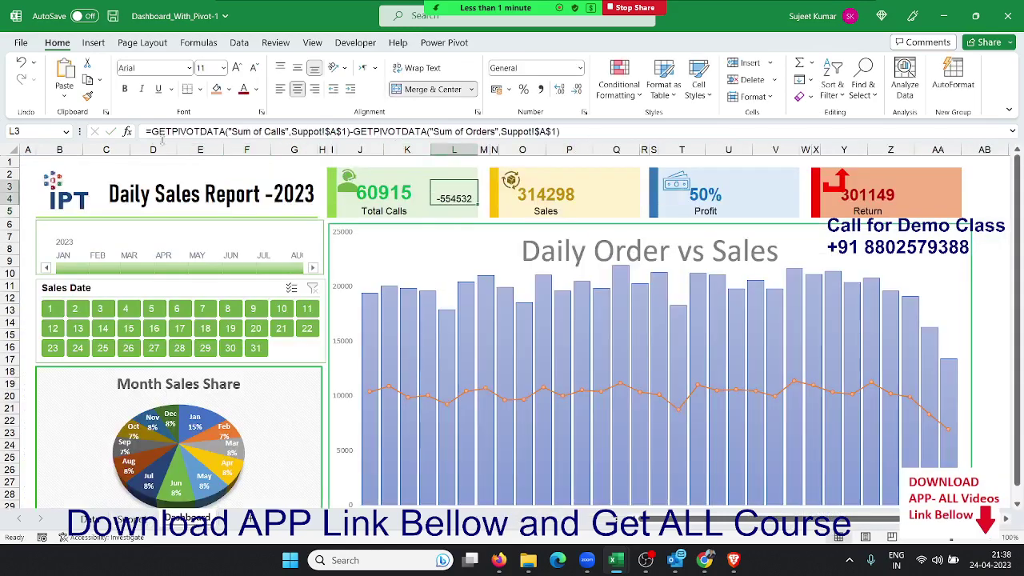
left_click(151, 131)
type("(GETPIV")
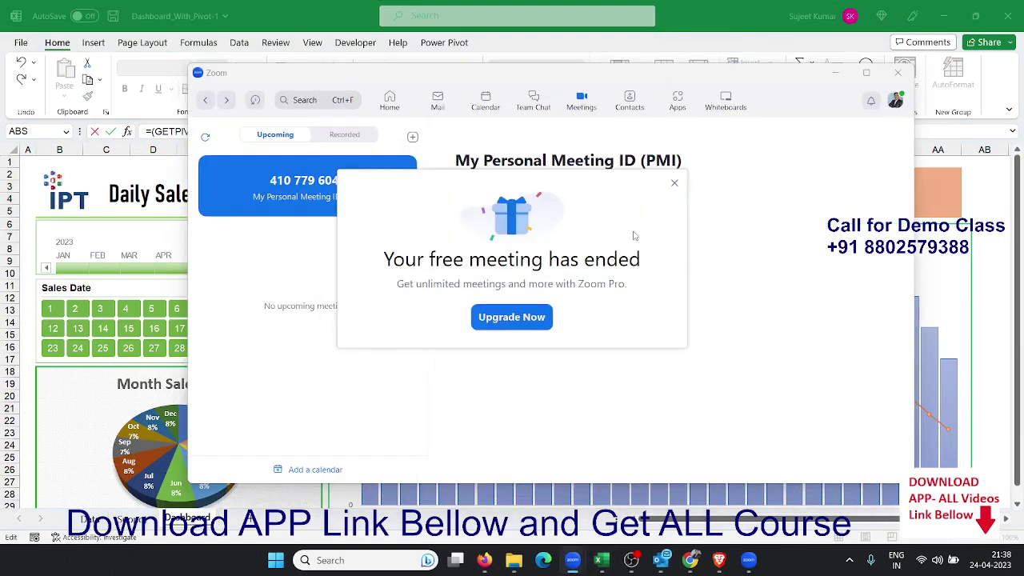
Step: Close the Zoom meeting-ended notice and Zoom window, returning to the Excel workbook
left_click(674, 183)
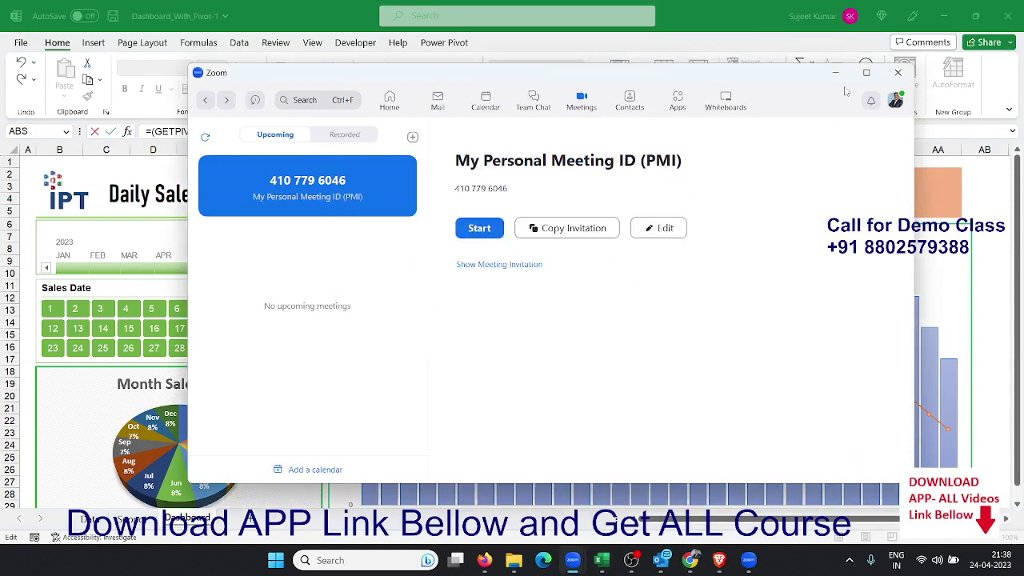
left_click(834, 72)
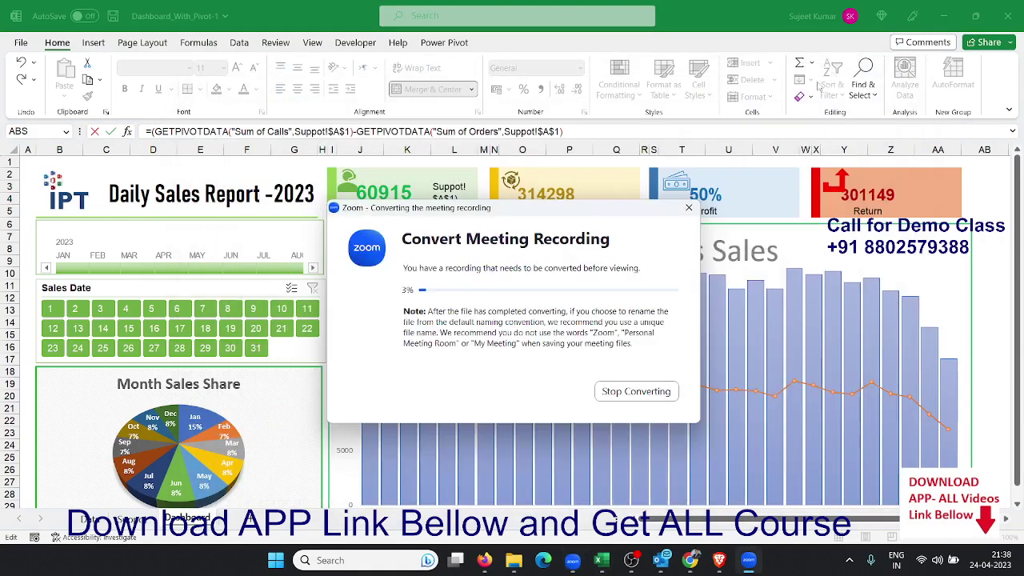
left_click(596, 136)
type(")/")
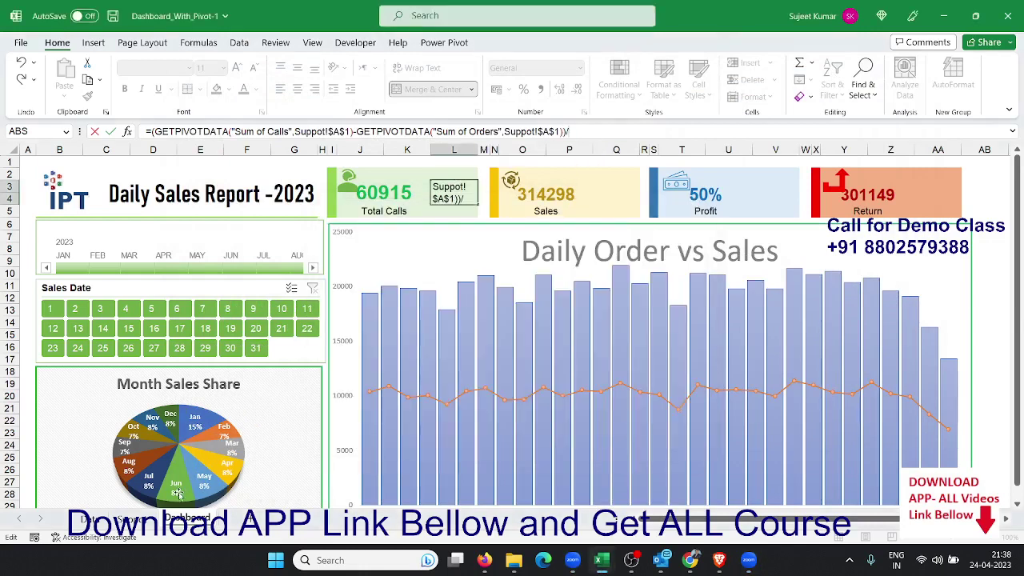
Step: Divide the L3 difference by Sum of Orders and format the result as a percentage
left_click(130, 520)
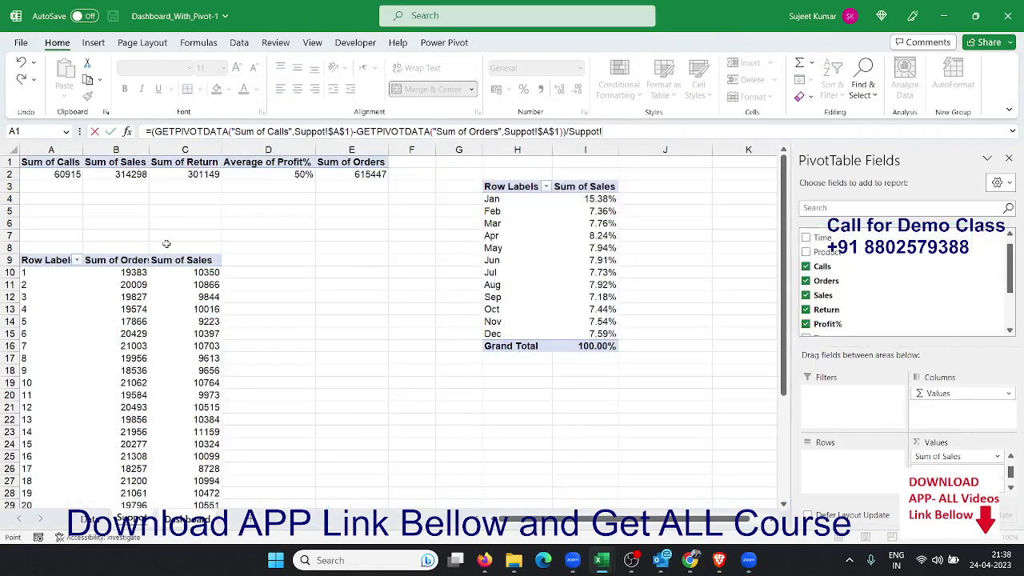
left_click(349, 174)
key("Return")
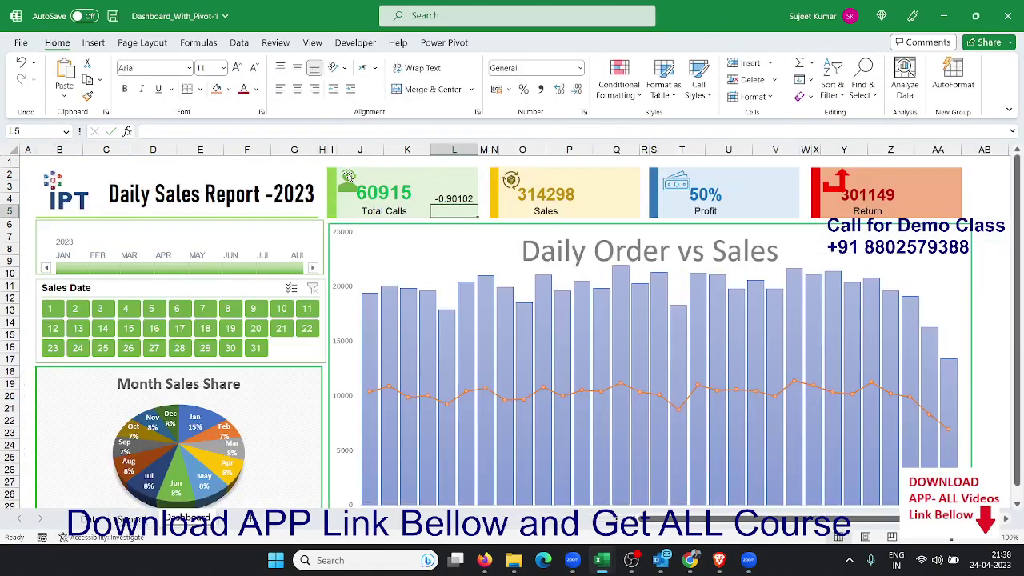
key("Up")
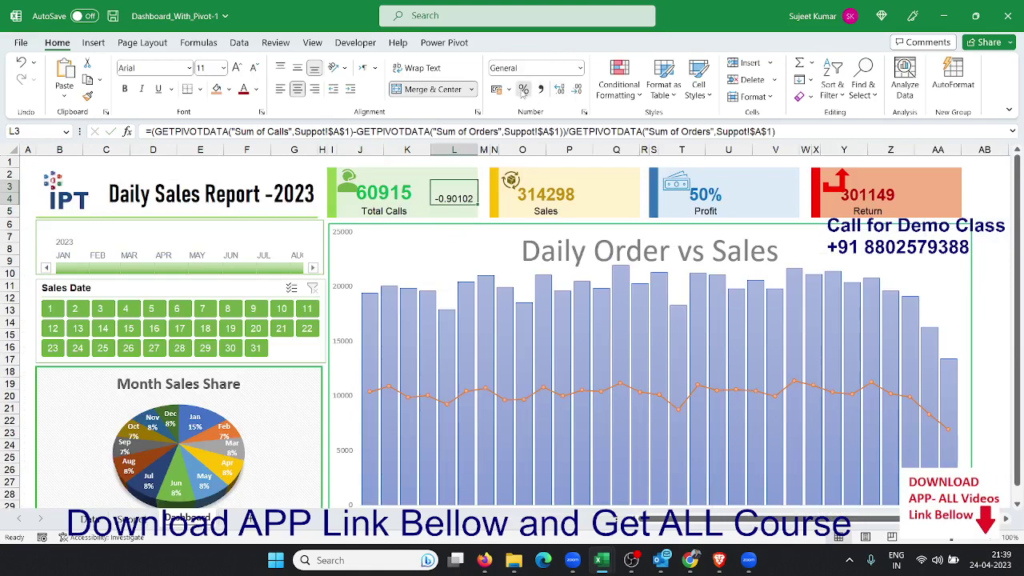
left_click(524, 89)
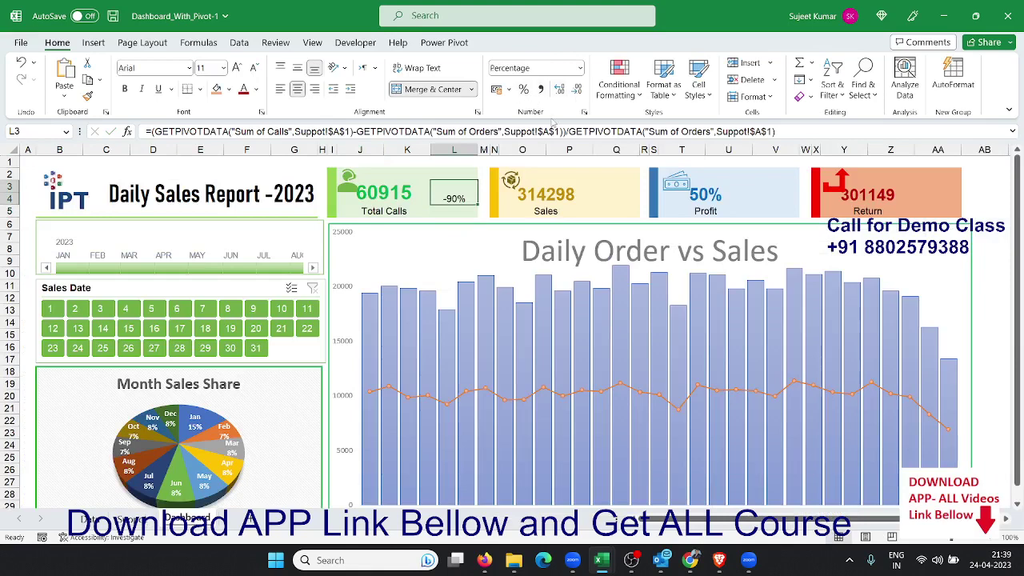
Step: Rewrite the L3 formula as 1+((Calls−Orders)/Orders), showing 10%
left_click(149, 131)
type("10")
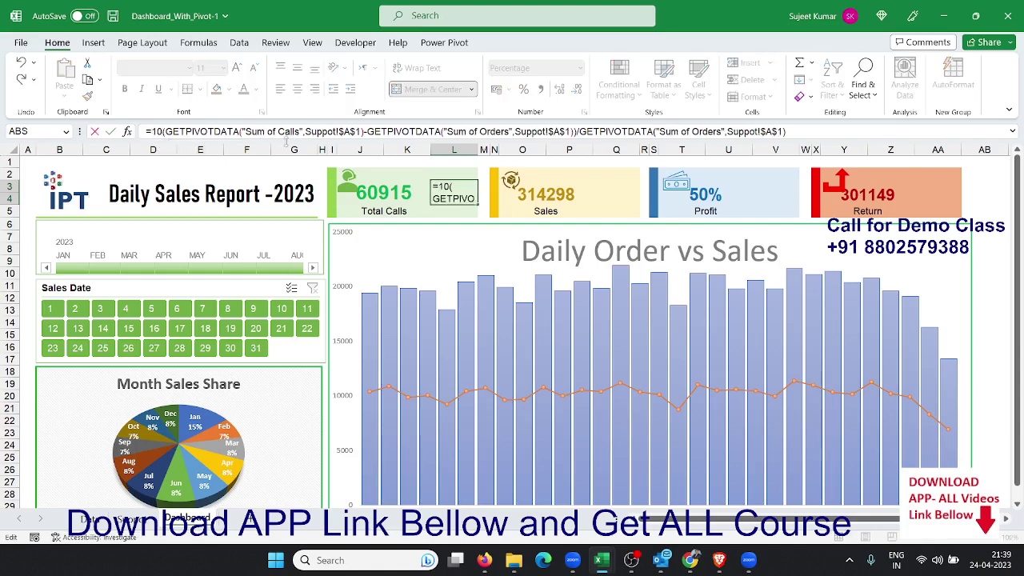
type("0")
key("BackSpace")
key("BackSpace")
key("Return")
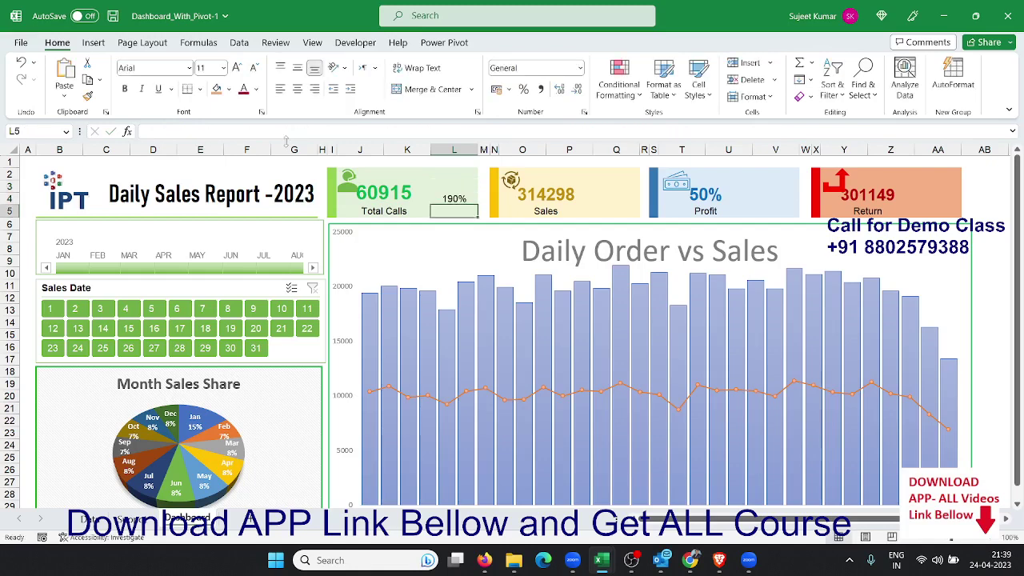
key("Up")
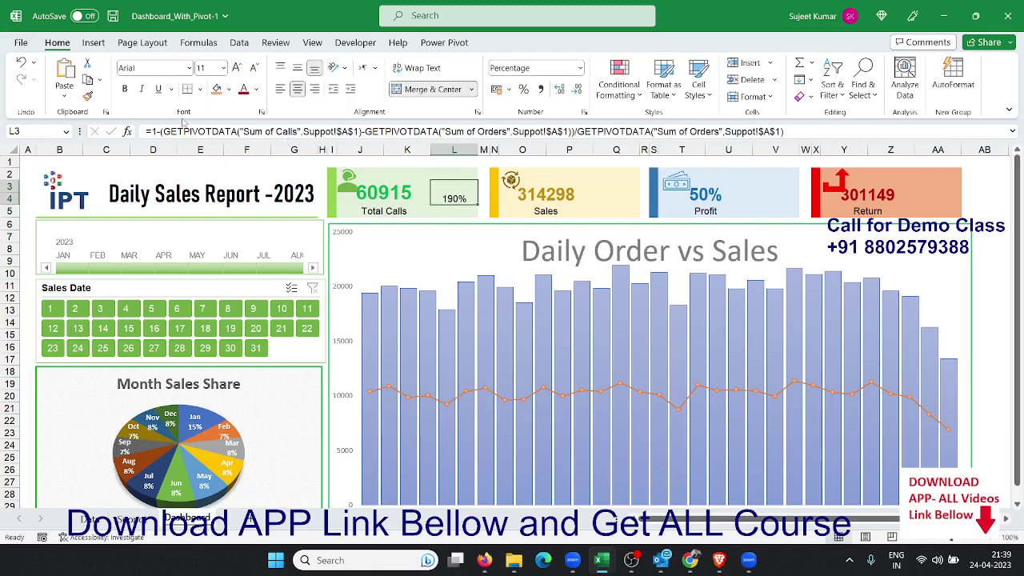
left_click(153, 131)
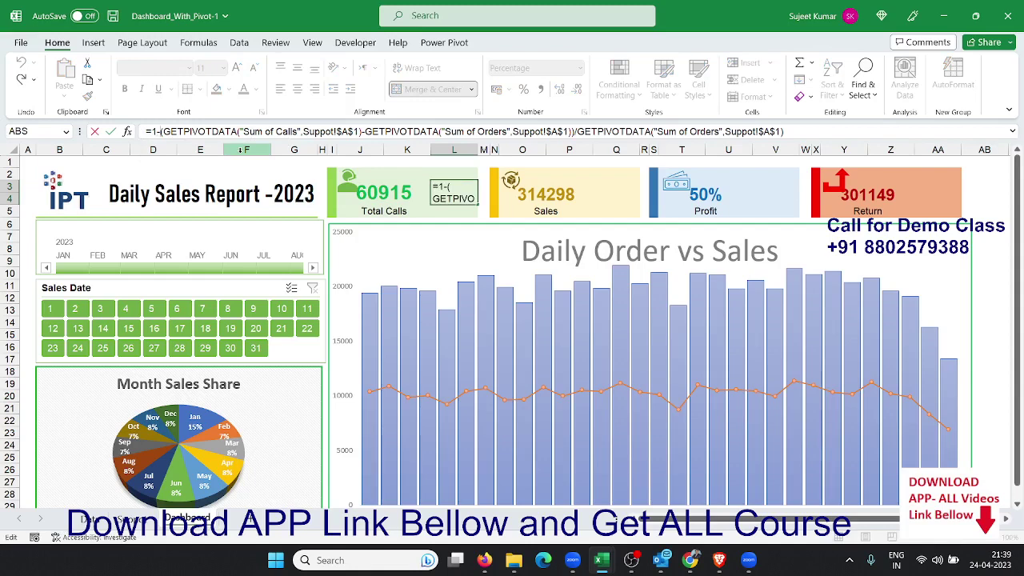
type("(")
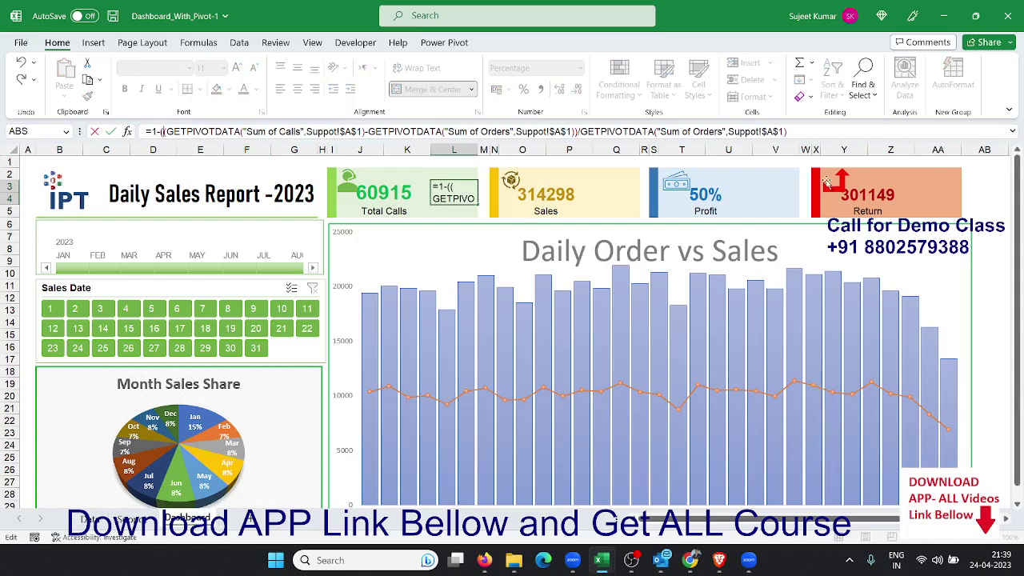
left_click(799, 133)
type(")")
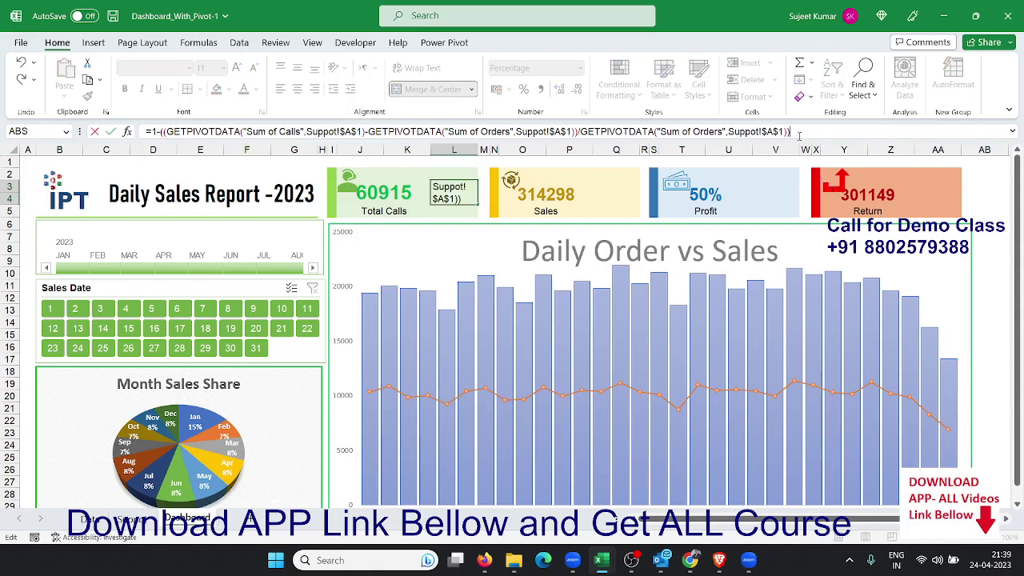
key("Return")
key("Up")
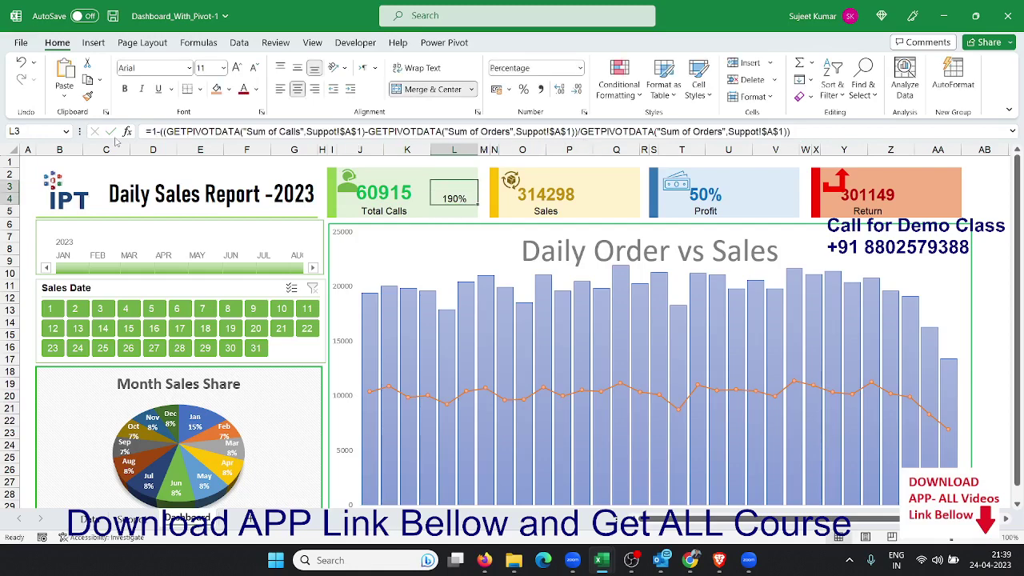
left_click(158, 132)
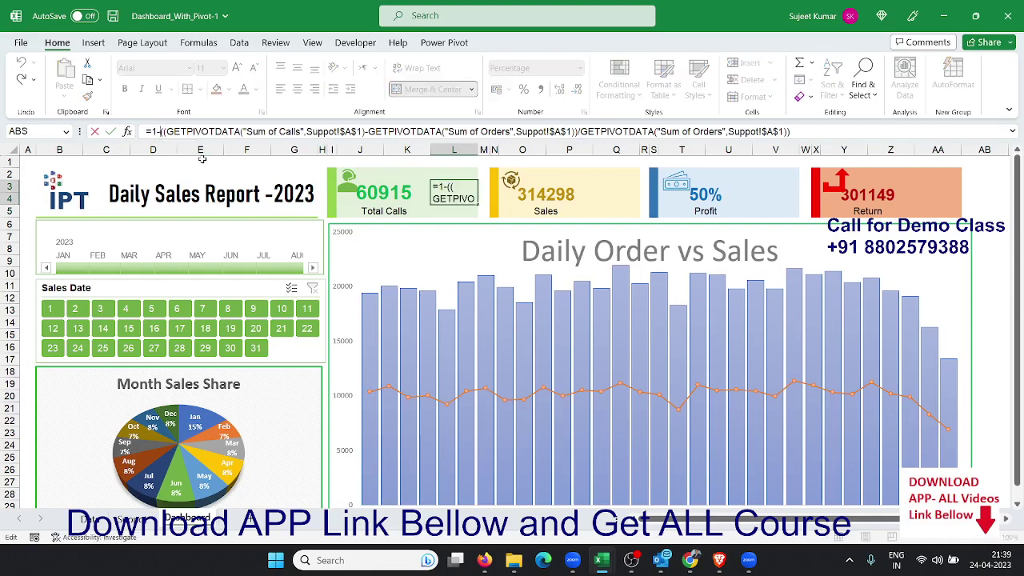
key("BackSpace")
type("+")
key("Return")
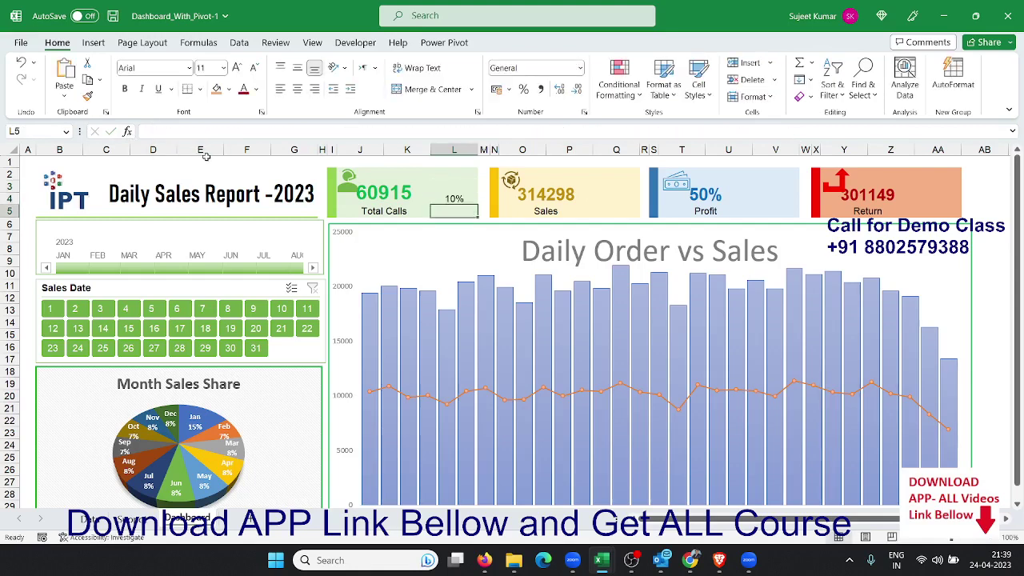
key("Up")
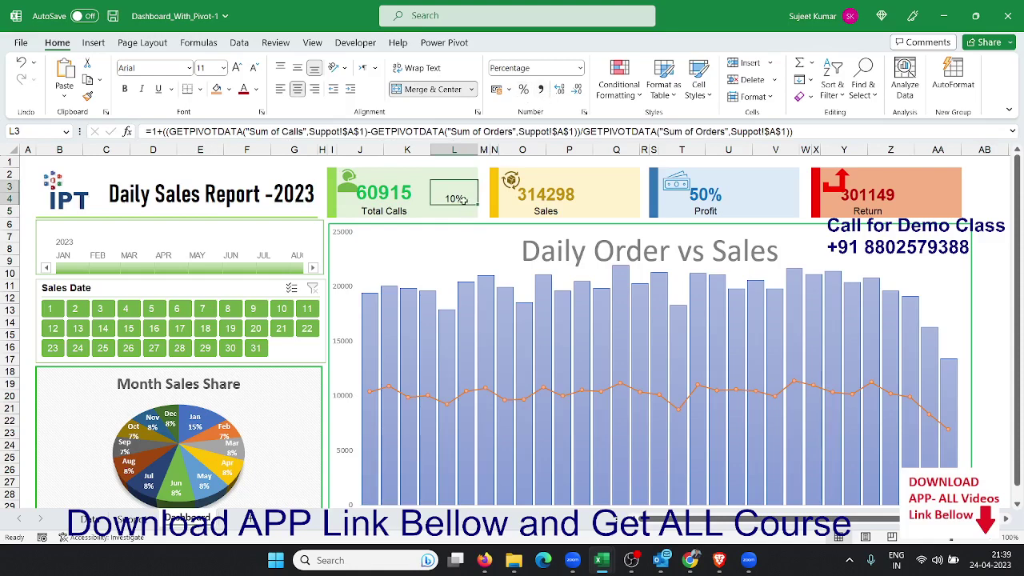
Step: Enter =L3 in L5 to mirror the KPI value
left_click(461, 212)
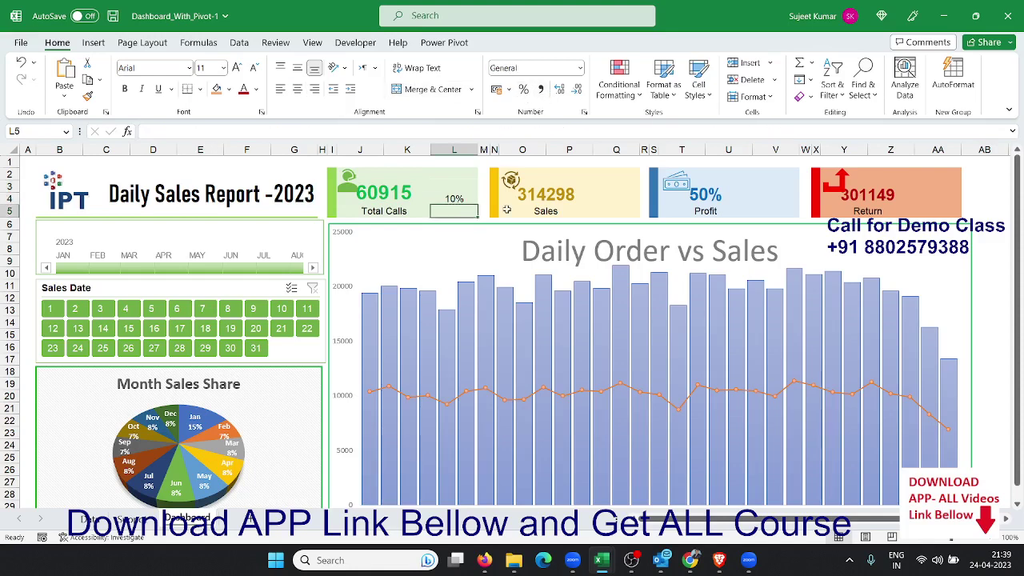
type("=L3")
key("Return")
key("Up")
left_click(446, 197)
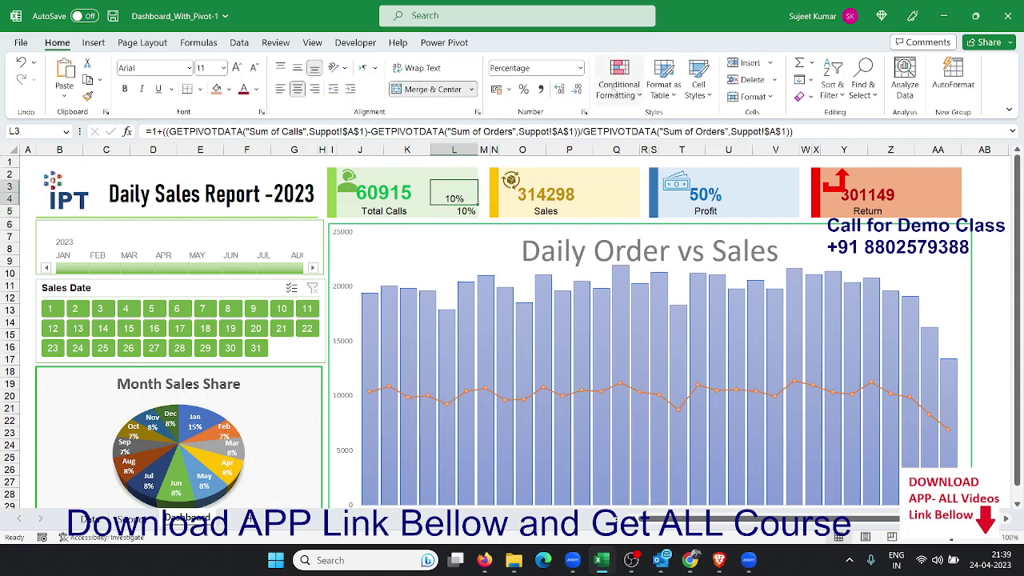
Step: Apply the 3 Arrows conditional formatting icon set to L3
left_click(616, 87)
mouse_move(688, 252)
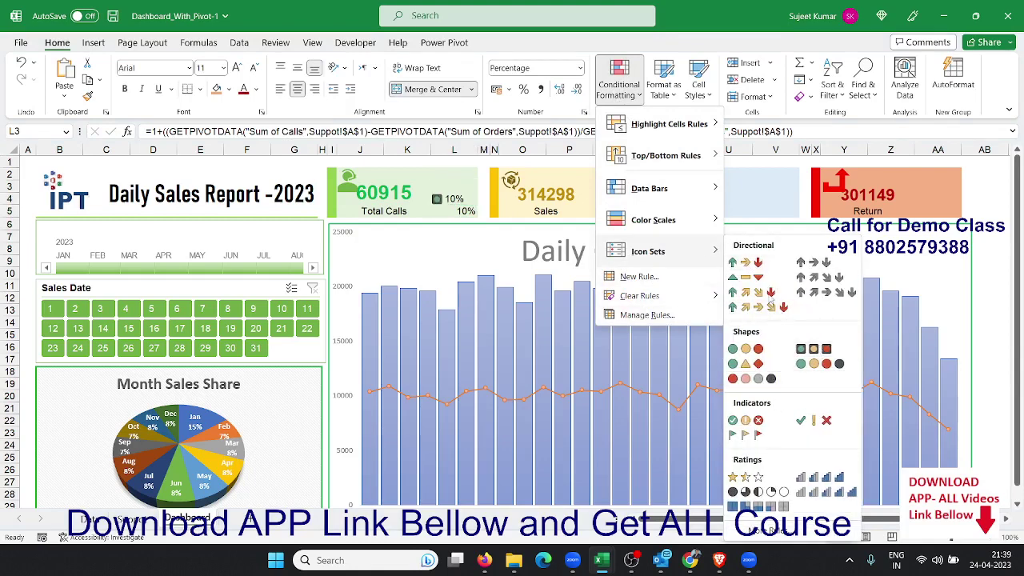
left_click(746, 260)
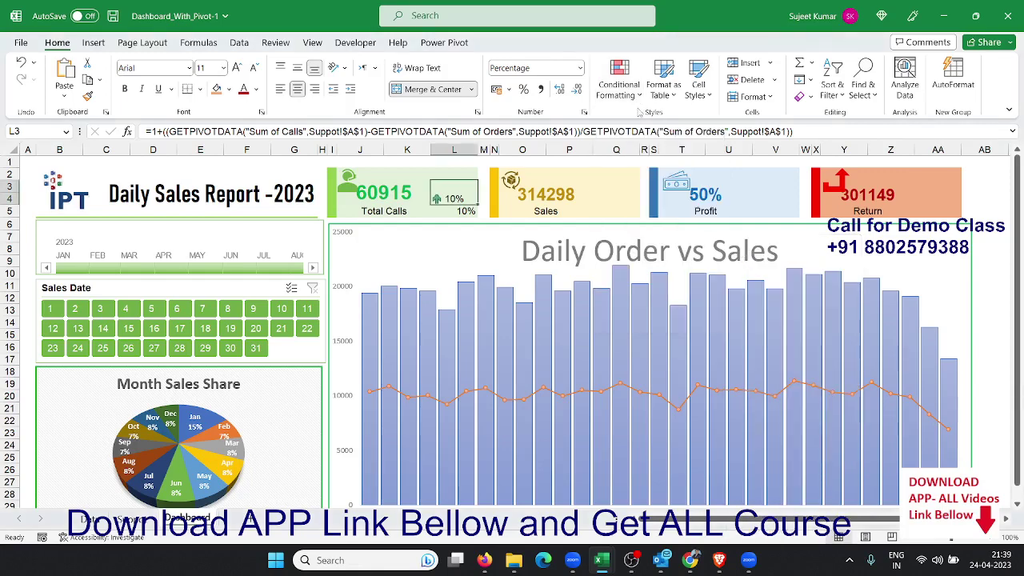
left_click(585, 115)
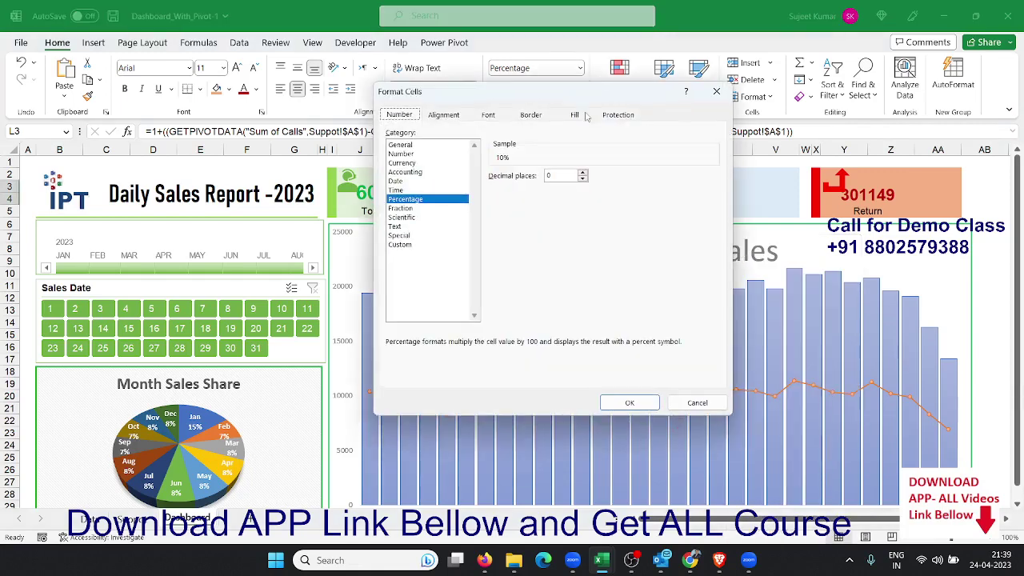
key("Escape")
Step: Edit the Icon Set rule so both arrow threshold types are Number
left_click(611, 94)
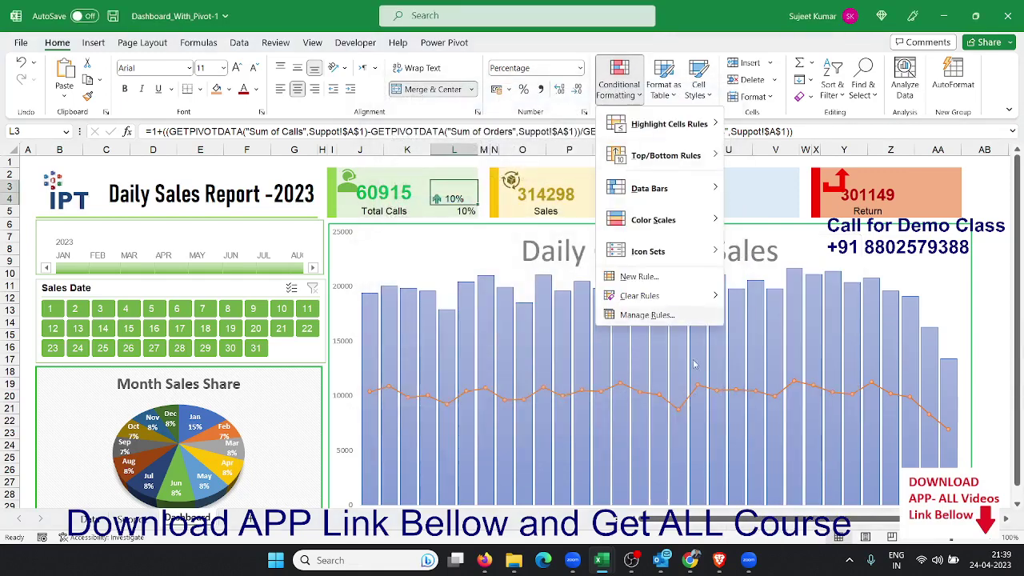
left_click(659, 315)
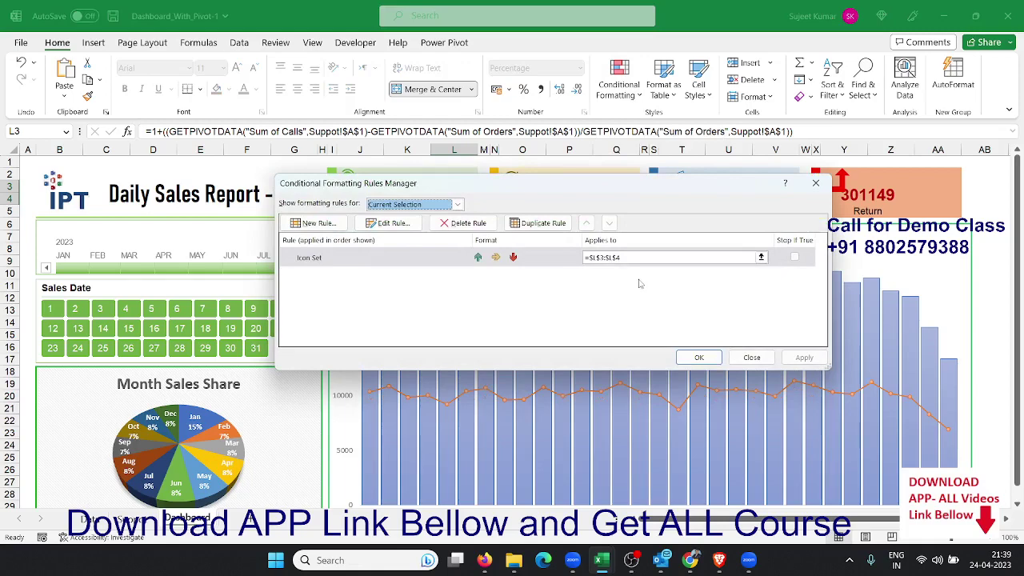
left_click(615, 258)
left_click(387, 261)
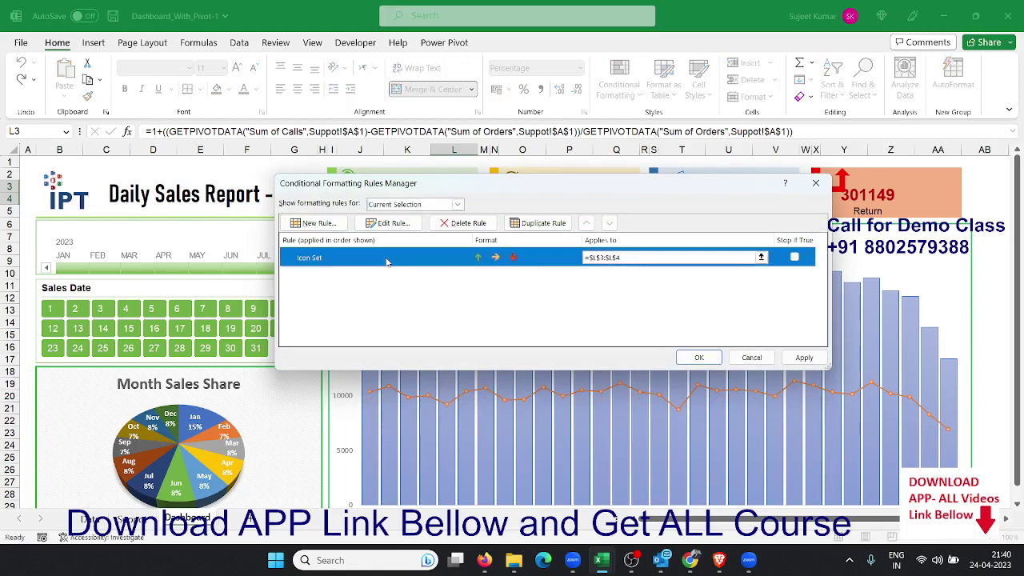
double_click(386, 257)
left_click(728, 344)
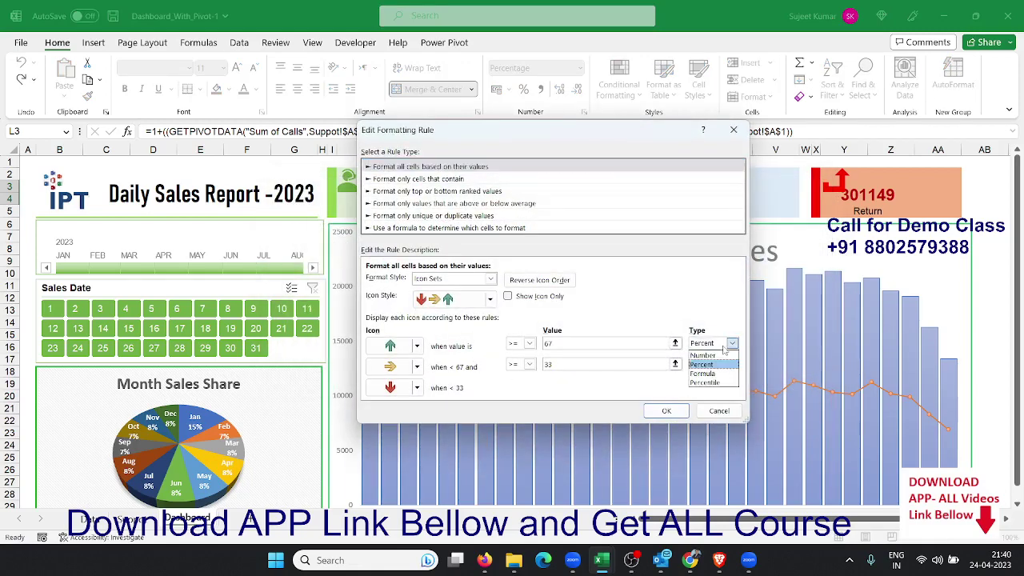
left_click(716, 355)
left_click(710, 364)
left_click(701, 376)
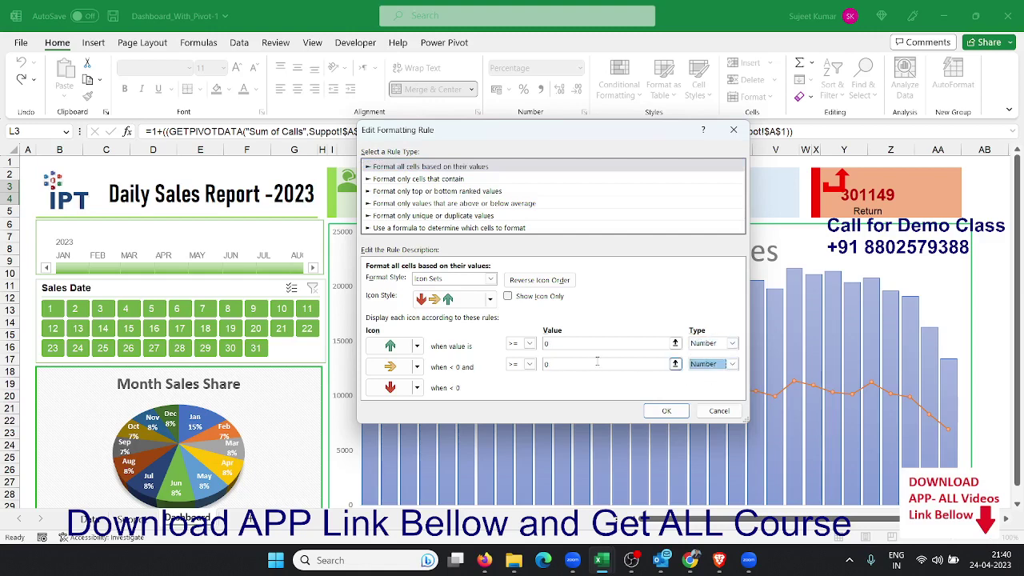
Step: Set the arrow threshold values to 0 and apply the updated rule to L3
left_click(570, 362)
key("BackSpace")
type("+")
key("Up")
key("BackSpace")
key("BackSpace")
left_click(571, 344)
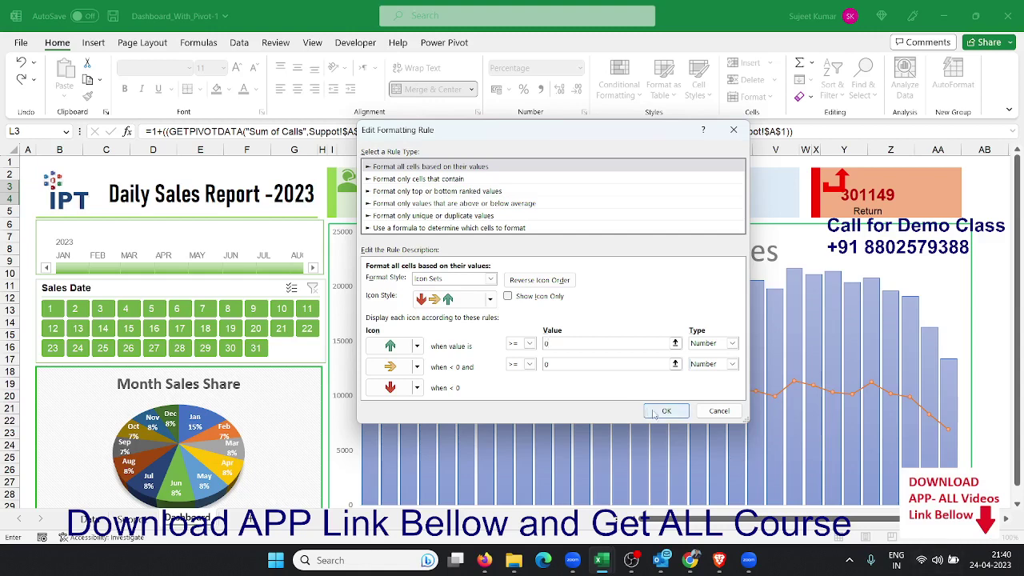
left_click(666, 411)
left_click(804, 358)
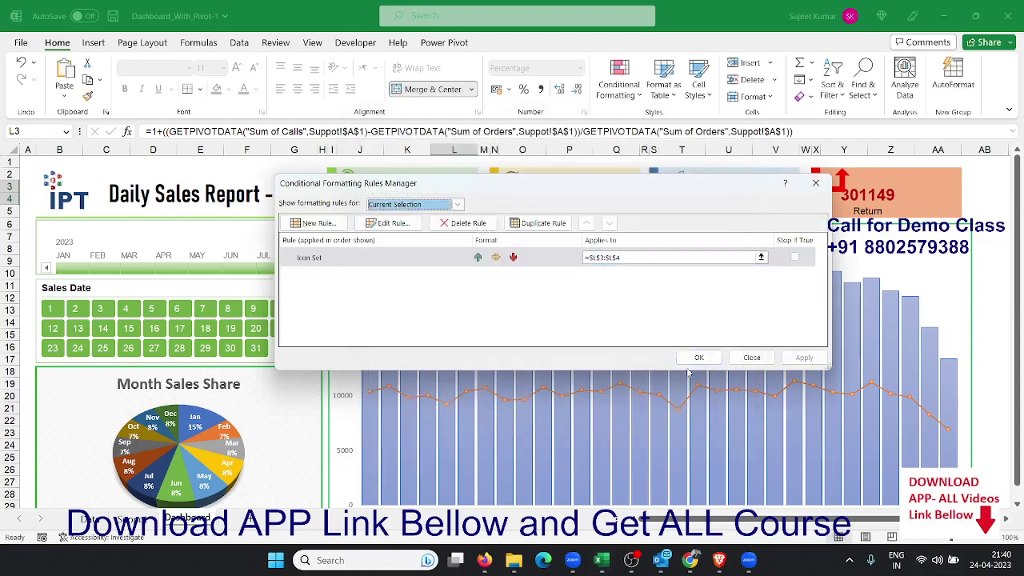
left_click(712, 360)
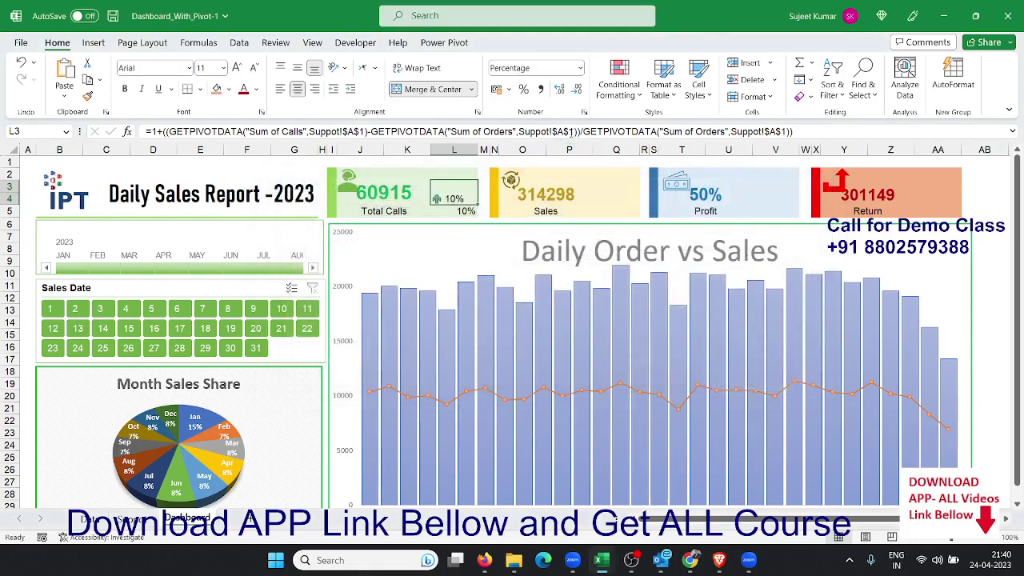
left_click(447, 214)
left_click(447, 197)
Step: Enlarge the L3 indicator's font size to 16
left_click(237, 68)
left_click(237, 69)
left_click(237, 69)
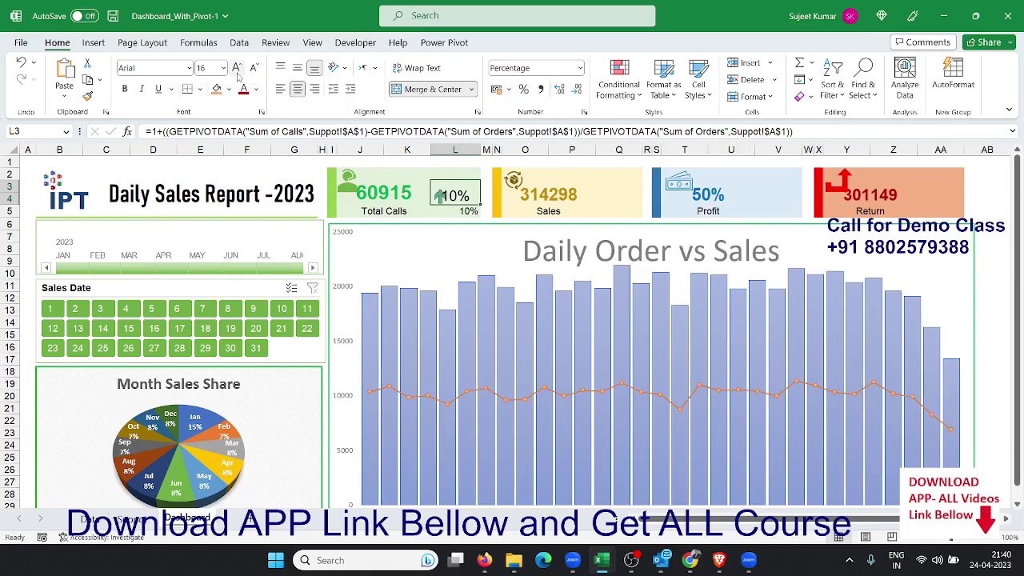
Step: Edit the L3 Icon Set conditional formatting rule to Show Icon Only
left_click(619, 84)
left_click(647, 313)
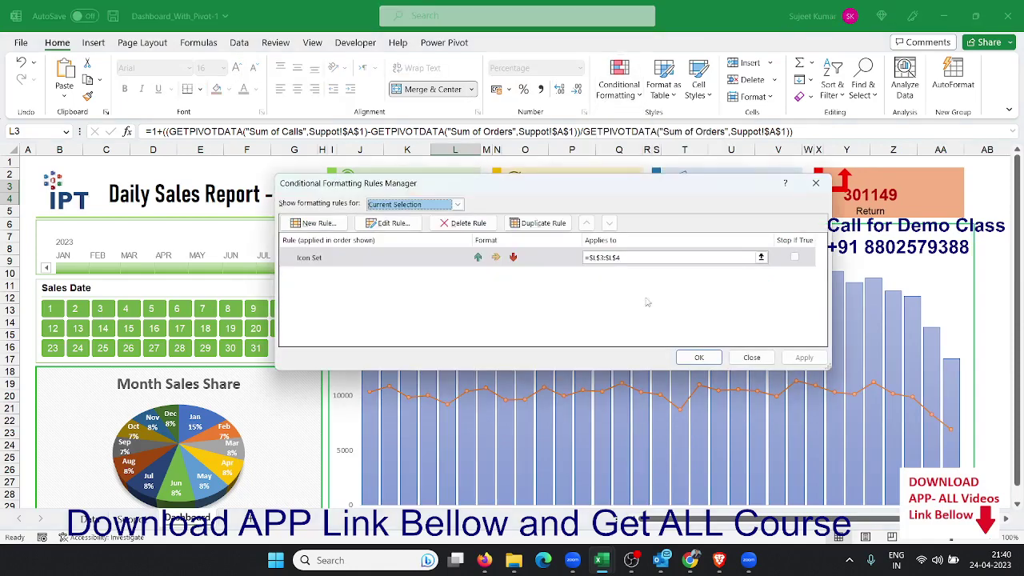
double_click(560, 262)
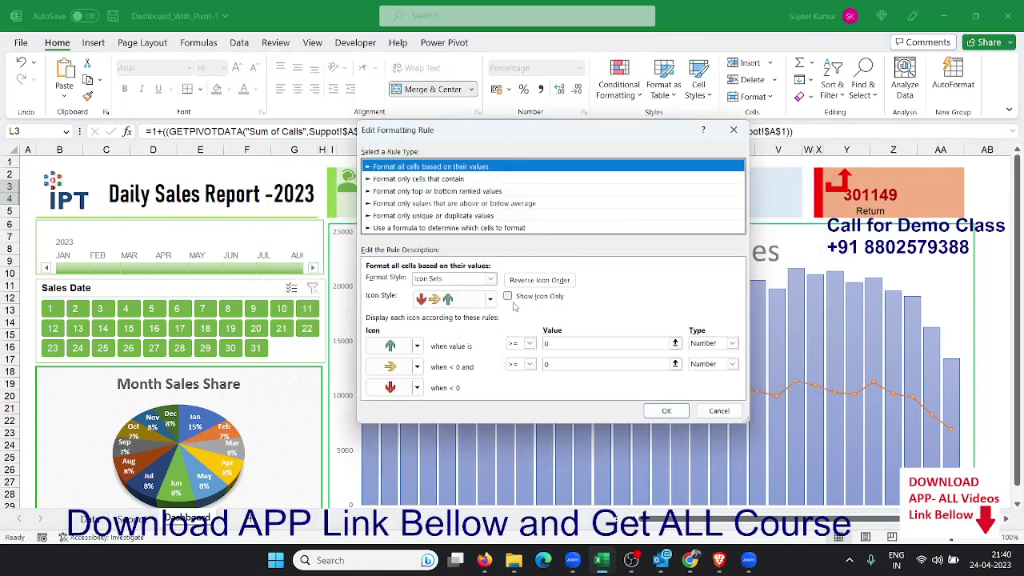
left_click(508, 296)
left_click(663, 414)
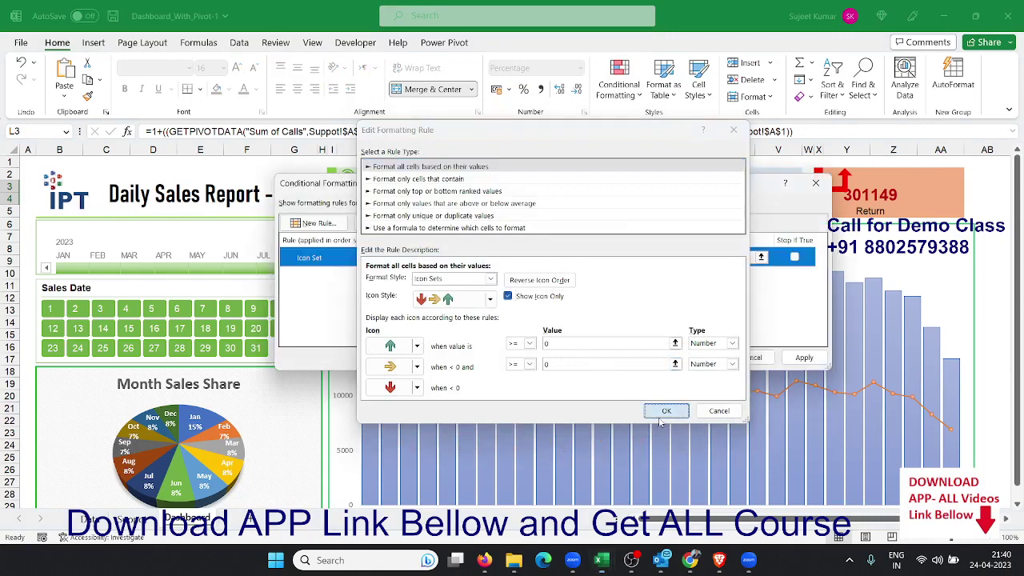
left_click(800, 359)
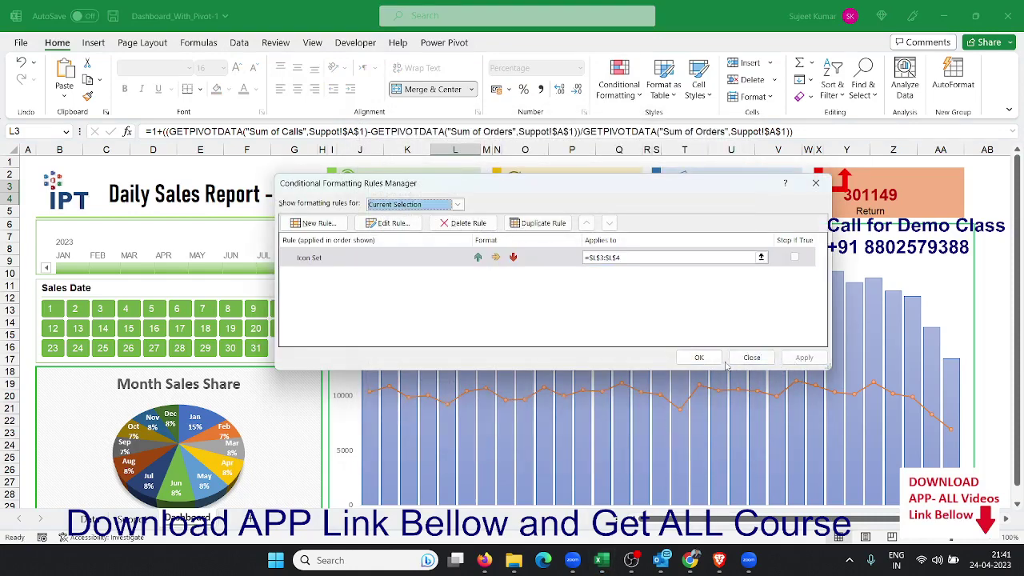
left_click(698, 358)
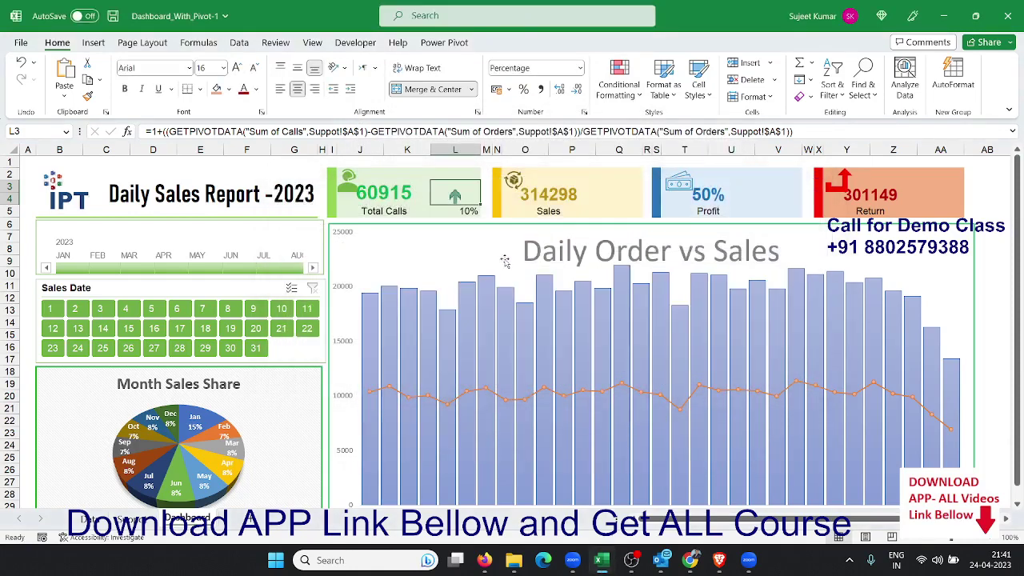
Step: Align the L3 arrow icon left and top within its cell
left_click(439, 232)
left_click(436, 206)
left_click(279, 89)
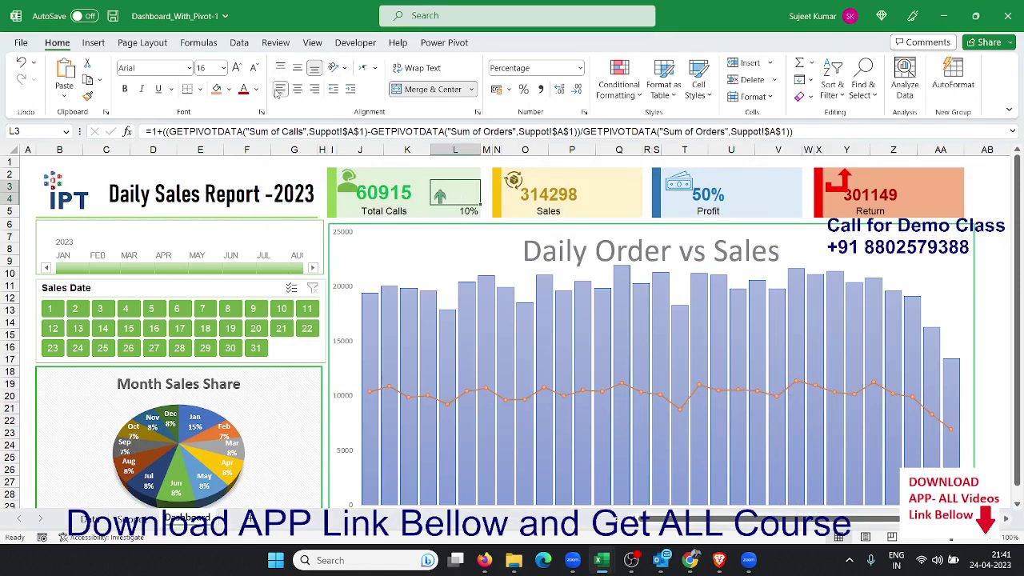
left_click(280, 68)
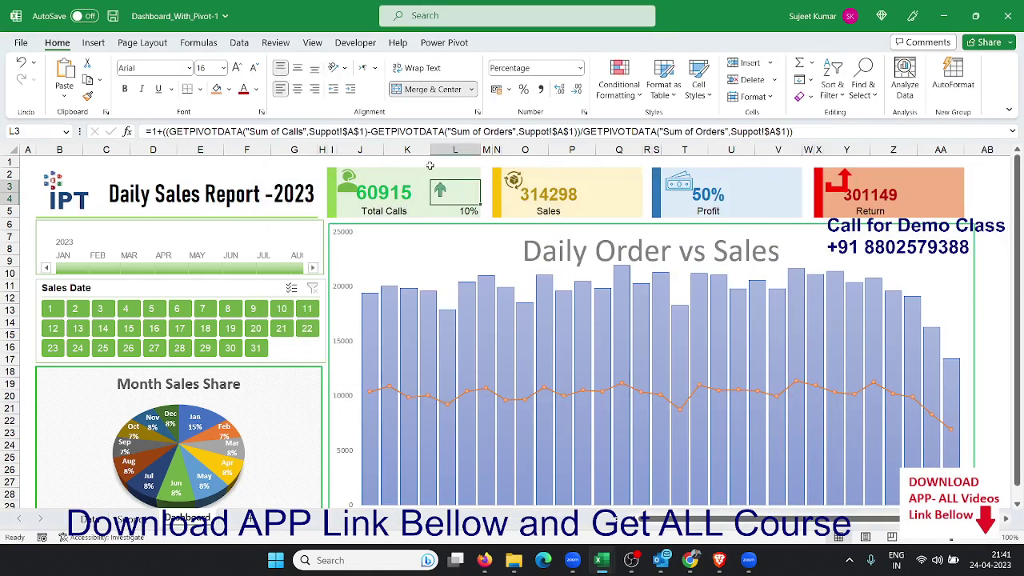
left_click(447, 237)
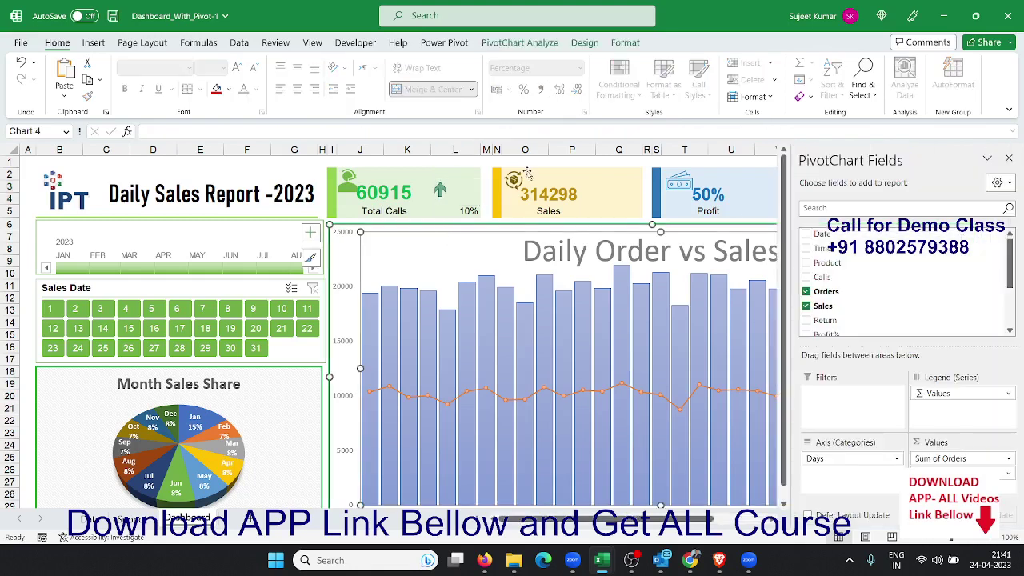
left_click(552, 161)
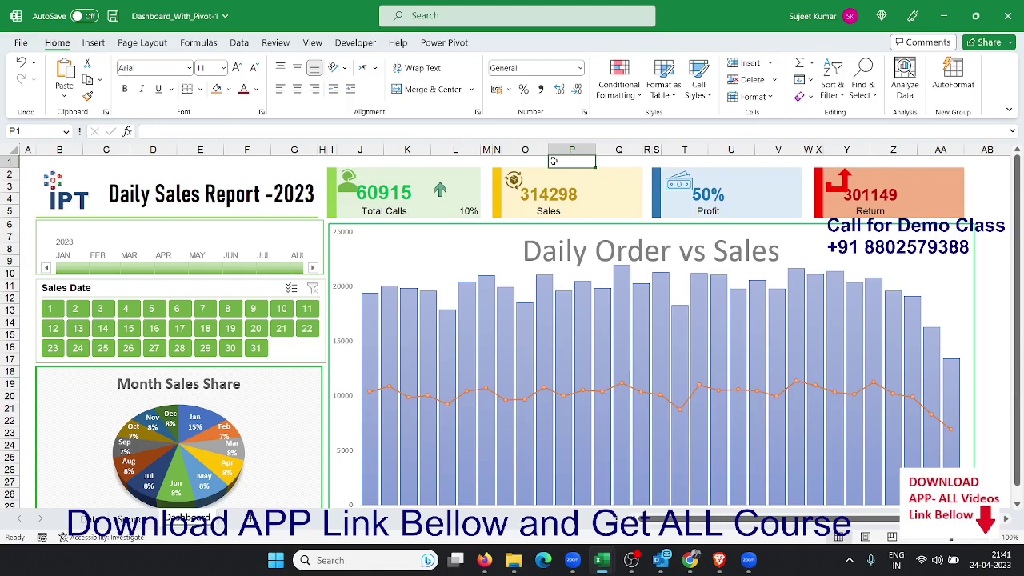
Step: Save the dashboard workbook with Ctrl+S and switch to the OBS Studio window
key("ctrl+s")
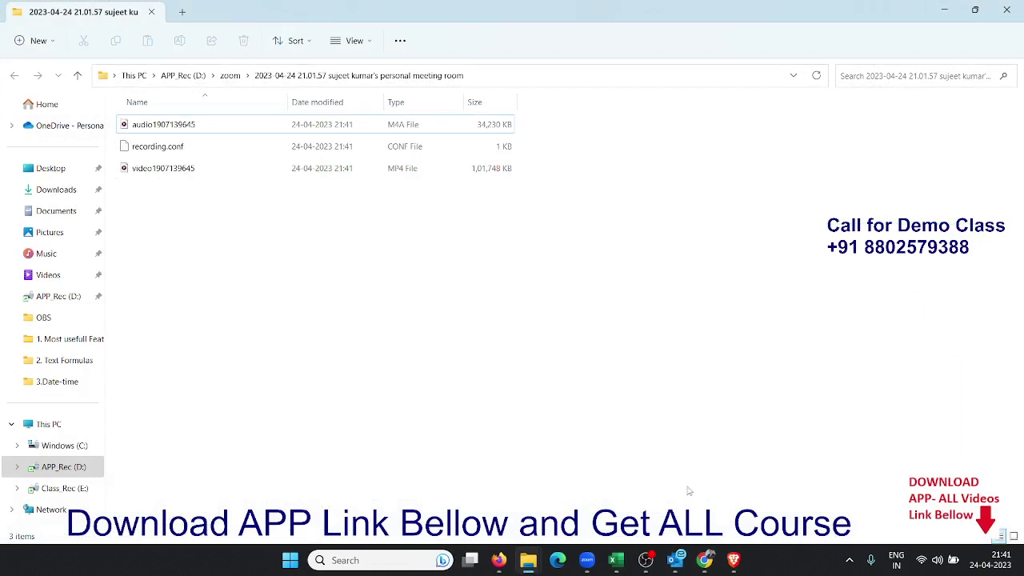
mouse_move(705, 565)
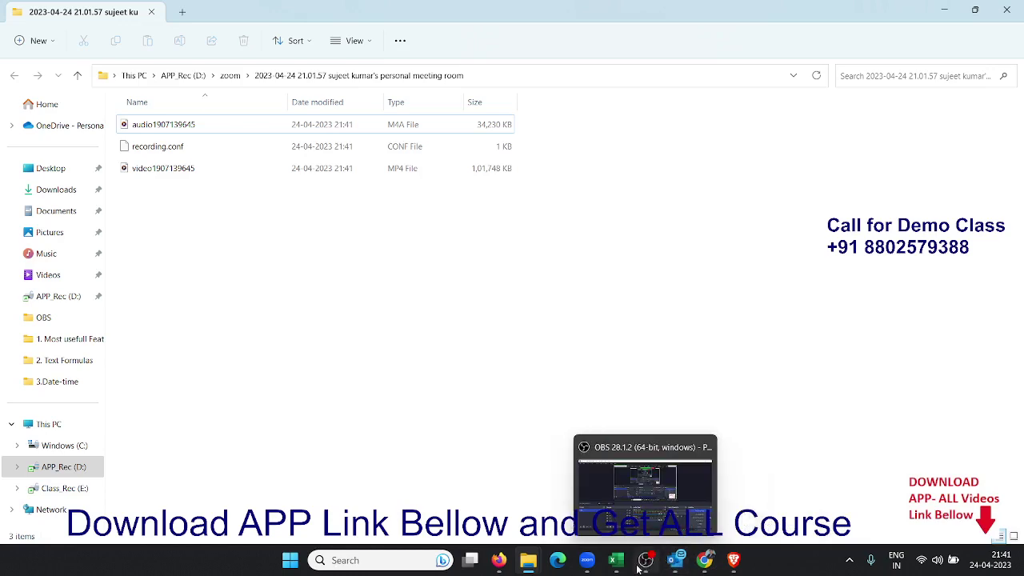
left_click(640, 563)
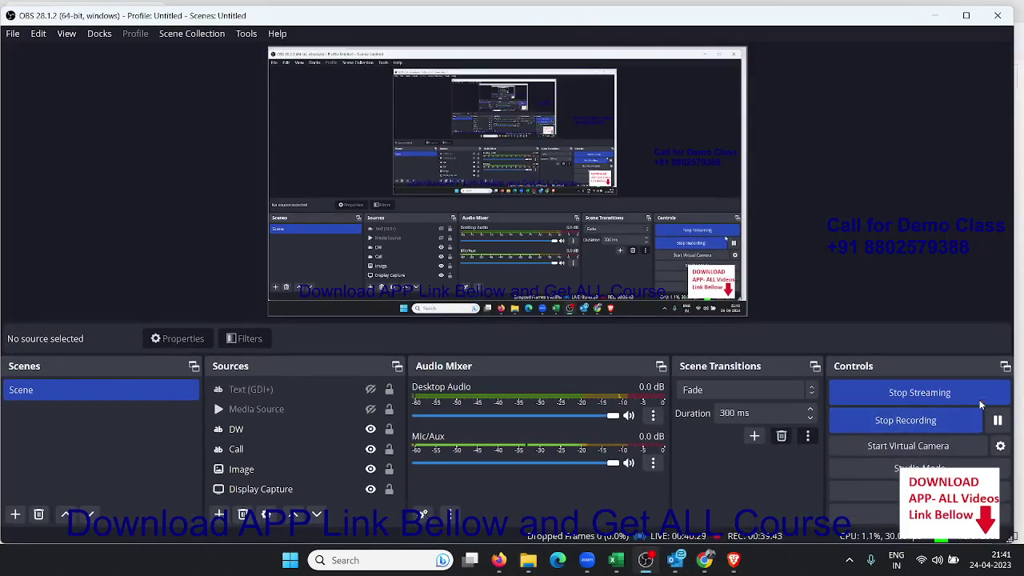